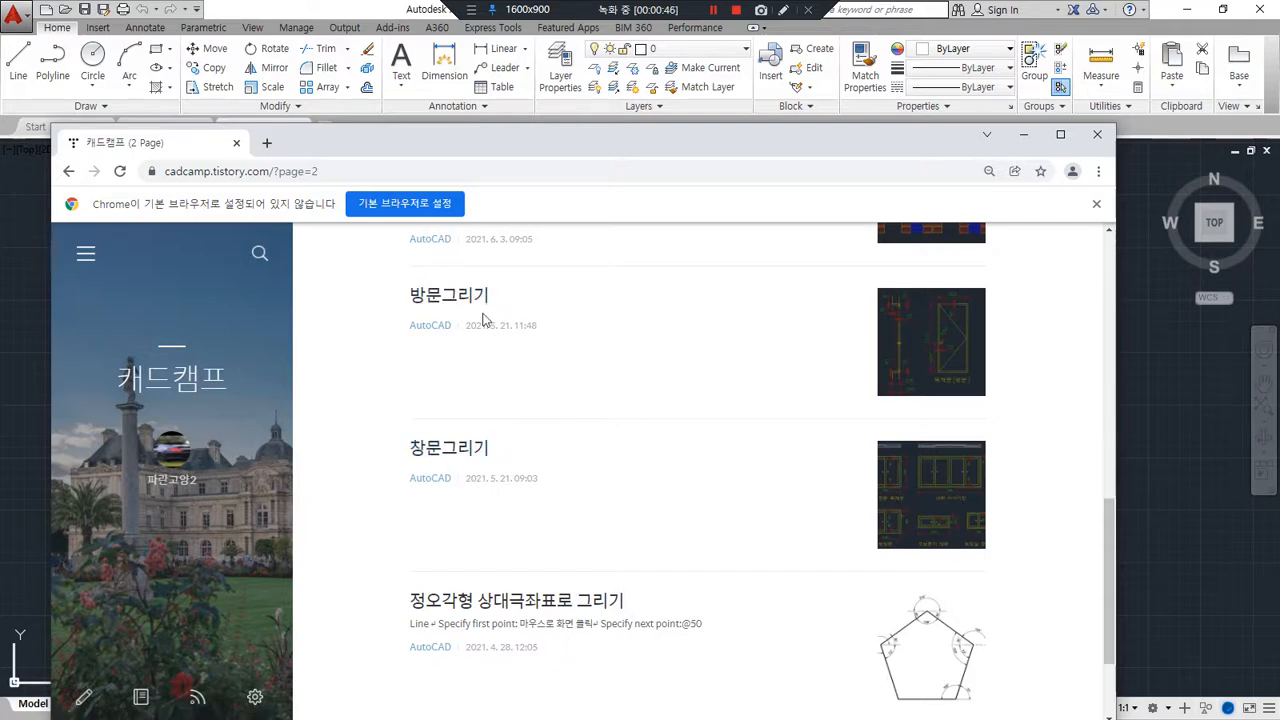
# Step: Open the 방문그리기 post and examine the wooden door's elevation and section and the entrance door drawing below
pyautogui.click(447, 309)
pyautogui.scroll(-1, 374, 645)
pyautogui.scroll(-1, 374, 645)
pyautogui.moveTo(872, 588)
pyautogui.mouseDown()
pyautogui.moveTo(612, 290)
pyautogui.moveTo(897, 318)
pyautogui.moveTo(838, 570)
pyautogui.mouseUp()
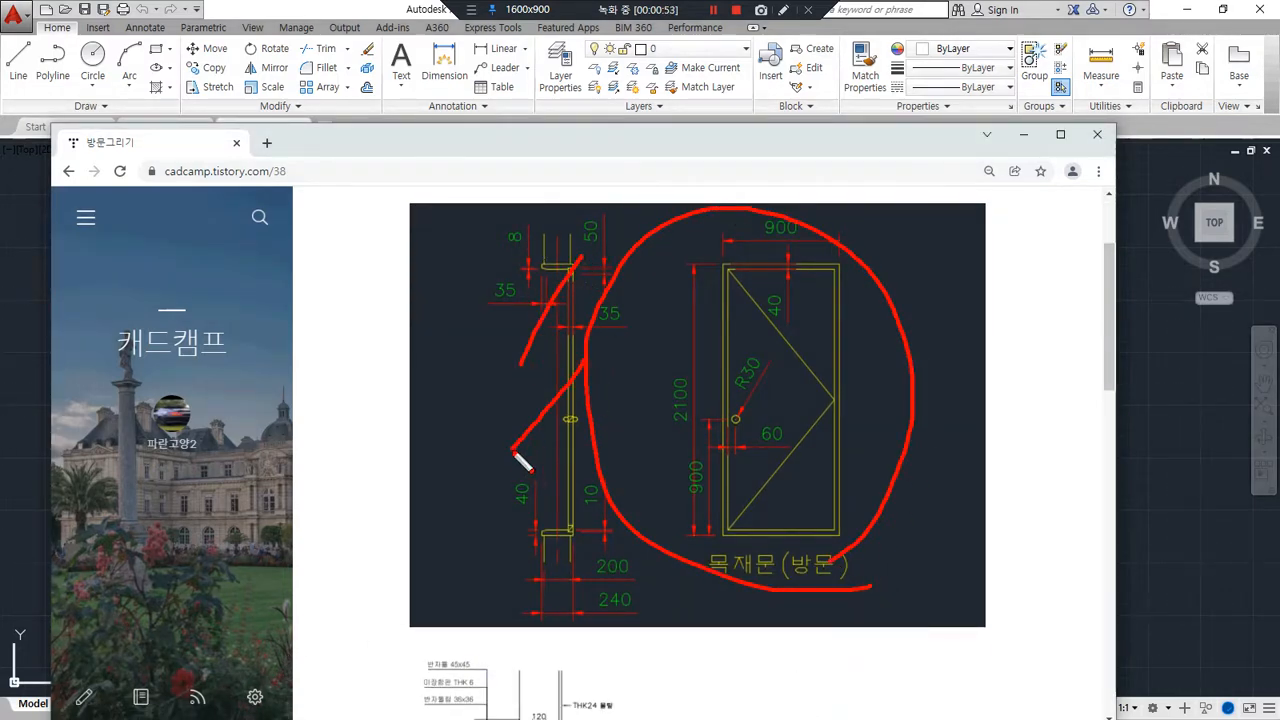
pyautogui.scroll(-3, 505, 535)
pyautogui.scroll(-1, 505, 533)
pyautogui.moveTo(742, 659)
pyautogui.mouseDown()
pyautogui.moveTo(429, 566)
pyautogui.moveTo(670, 387)
pyautogui.moveTo(623, 532)
pyautogui.moveTo(846, 394)
pyautogui.moveTo(662, 366)
pyautogui.mouseUp()
pyautogui.moveTo(490, 398)
pyautogui.mouseDown()
pyautogui.moveTo(518, 716)
pyautogui.moveTo(480, 383)
pyautogui.moveTo(442, 400)
pyautogui.mouseUp()
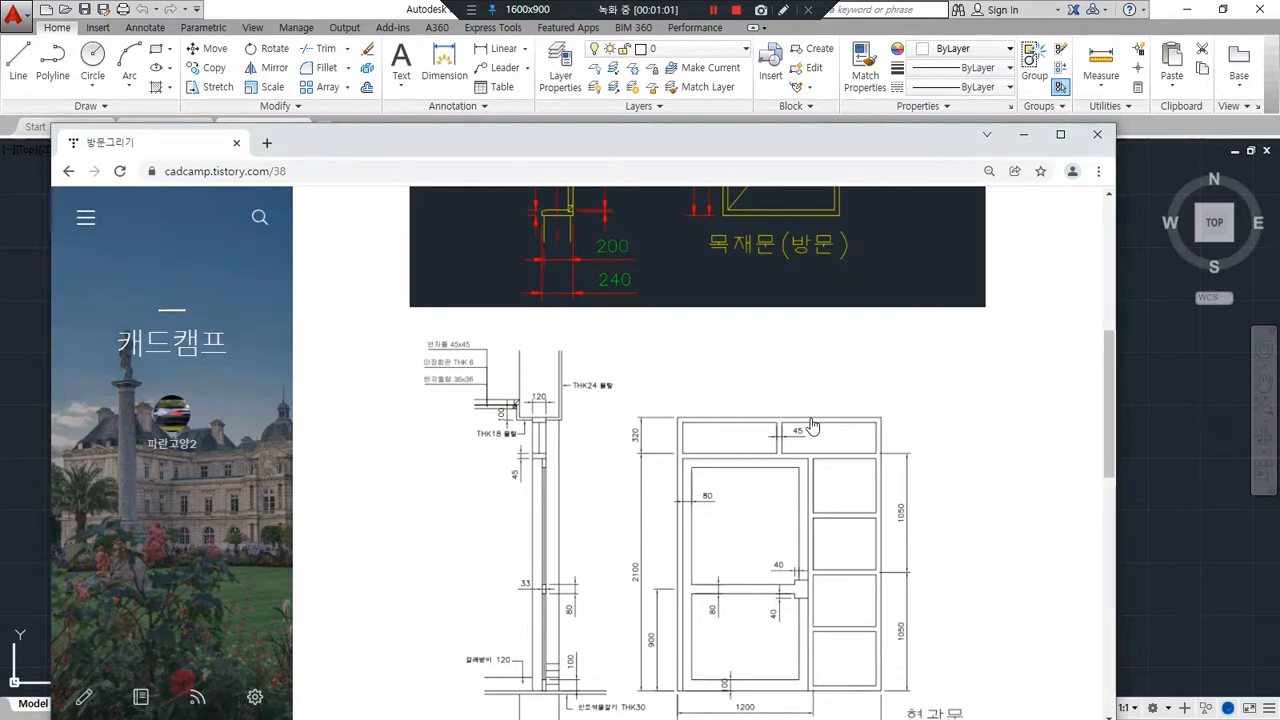
# Step: Examine the dimensioned front elevation of the wooden room door (목재문) in the reference drawing
pyautogui.scroll(4, 813, 430)
pyautogui.moveTo(790, 665)
pyautogui.mouseDown()
pyautogui.moveTo(702, 366)
pyautogui.moveTo(897, 503)
pyautogui.moveTo(815, 622)
pyautogui.mouseUp()
pyautogui.moveTo(706, 277)
pyautogui.mouseDown()
pyautogui.moveTo(800, 277)
pyautogui.moveTo(706, 251)
pyautogui.moveTo(838, 262)
pyautogui.moveTo(845, 286)
pyautogui.mouseUp()
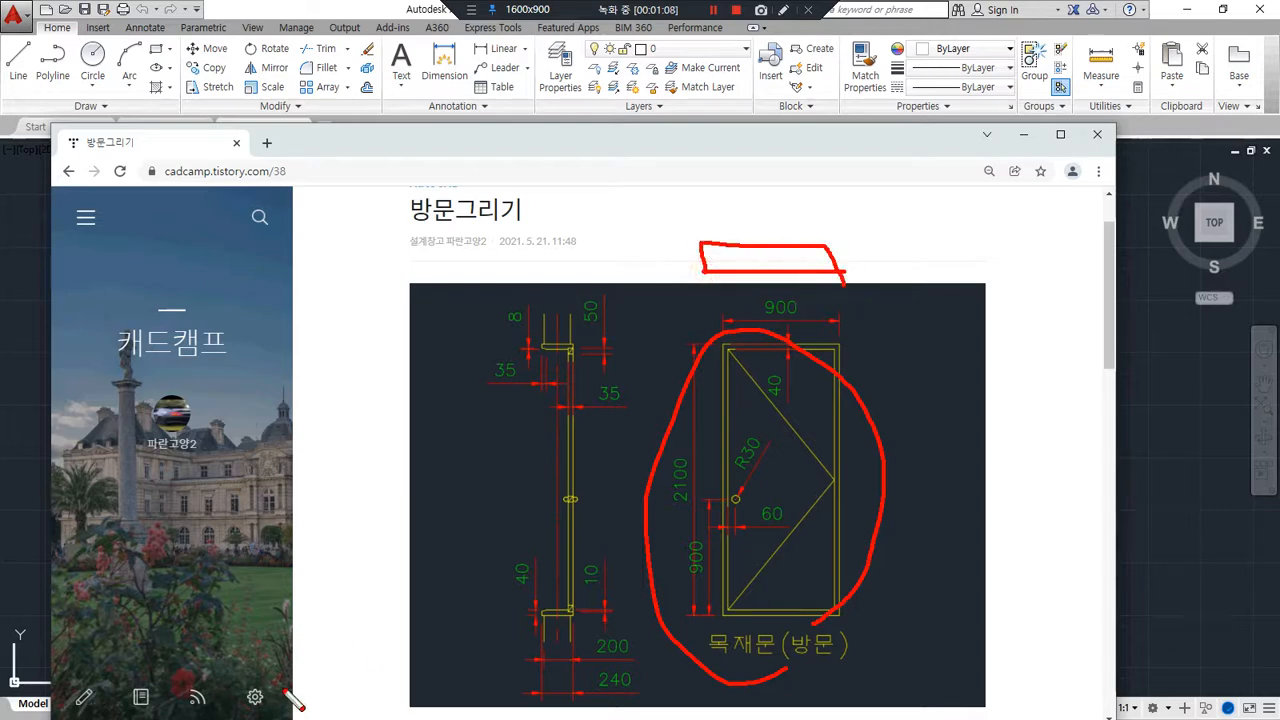
pyautogui.moveTo(745, 685)
pyautogui.mouseDown()
pyautogui.moveTo(657, 366)
pyautogui.moveTo(937, 434)
pyautogui.moveTo(785, 708)
pyautogui.mouseUp()
pyautogui.moveTo(798, 253)
pyautogui.mouseDown()
pyautogui.moveTo(638, 226)
pyautogui.moveTo(850, 242)
pyautogui.moveTo(818, 261)
pyautogui.mouseUp()
pyautogui.moveTo(882, 230)
pyautogui.mouseDown()
pyautogui.moveTo(934, 284)
pyautogui.moveTo(906, 313)
pyautogui.mouseUp()
pyautogui.moveTo(888, 262)
pyautogui.mouseDown()
pyautogui.moveTo(884, 233)
pyautogui.moveTo(908, 226)
pyautogui.mouseUp()
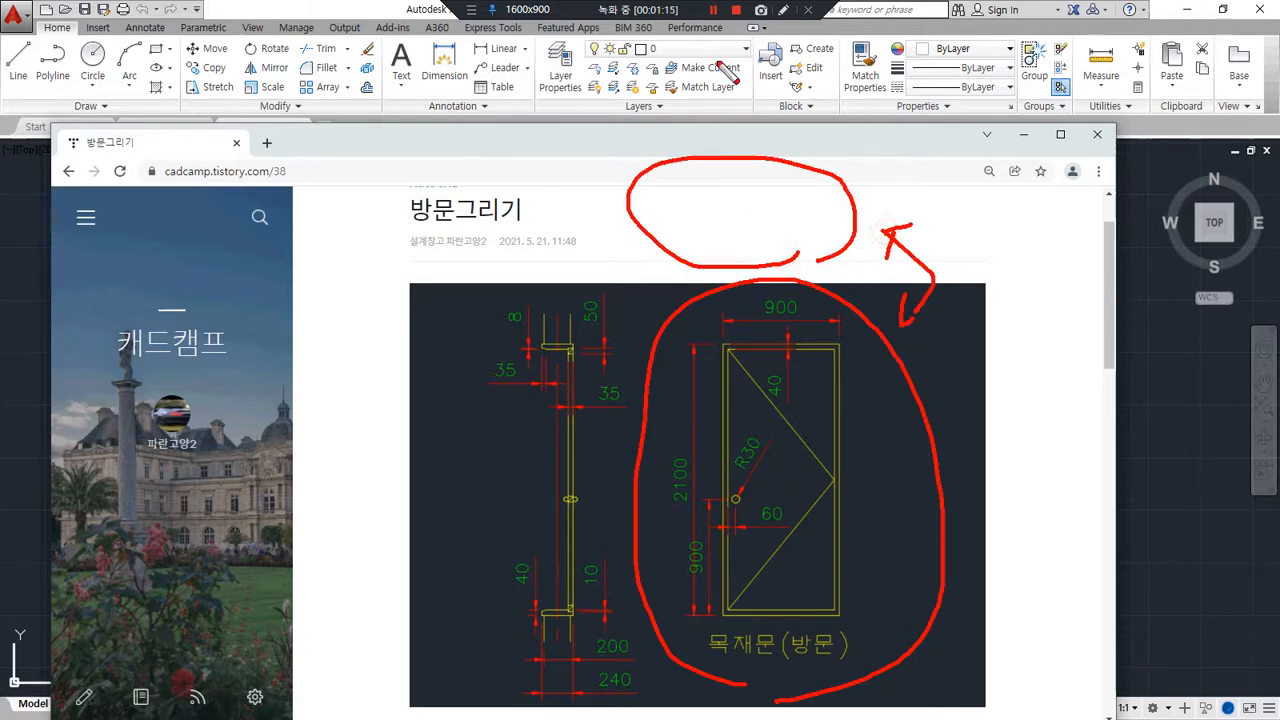
pyautogui.press('Escape')
pyautogui.click(713, 10)
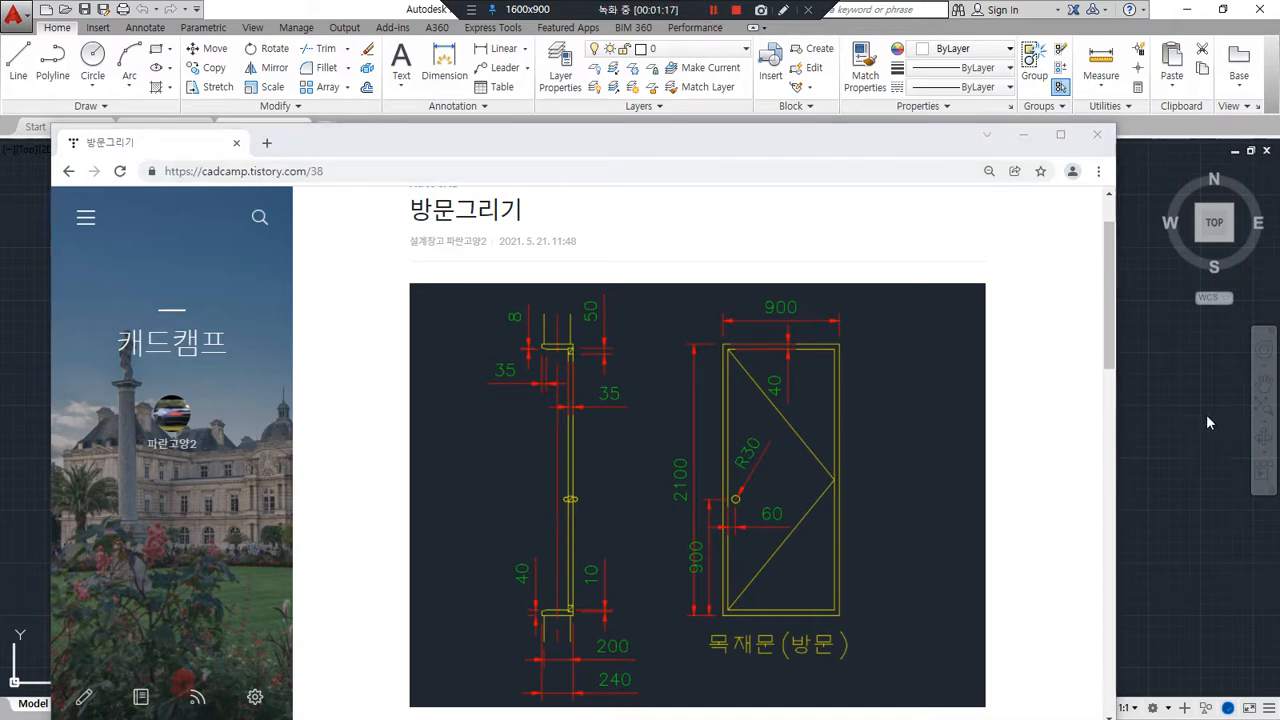
# Step: Switch to AutoCAD and draw a 900 by 2100 rectangle for the door's outer frame
pyautogui.moveTo(767, 124); pyautogui.dragTo(745, 107)
pyautogui.moveTo(590, 128); pyautogui.dragTo(0, 128)
pyautogui.click(504, 410)
pyautogui.write('rec')
pyautogui.press('Return')
pyautogui.click(323, 578)
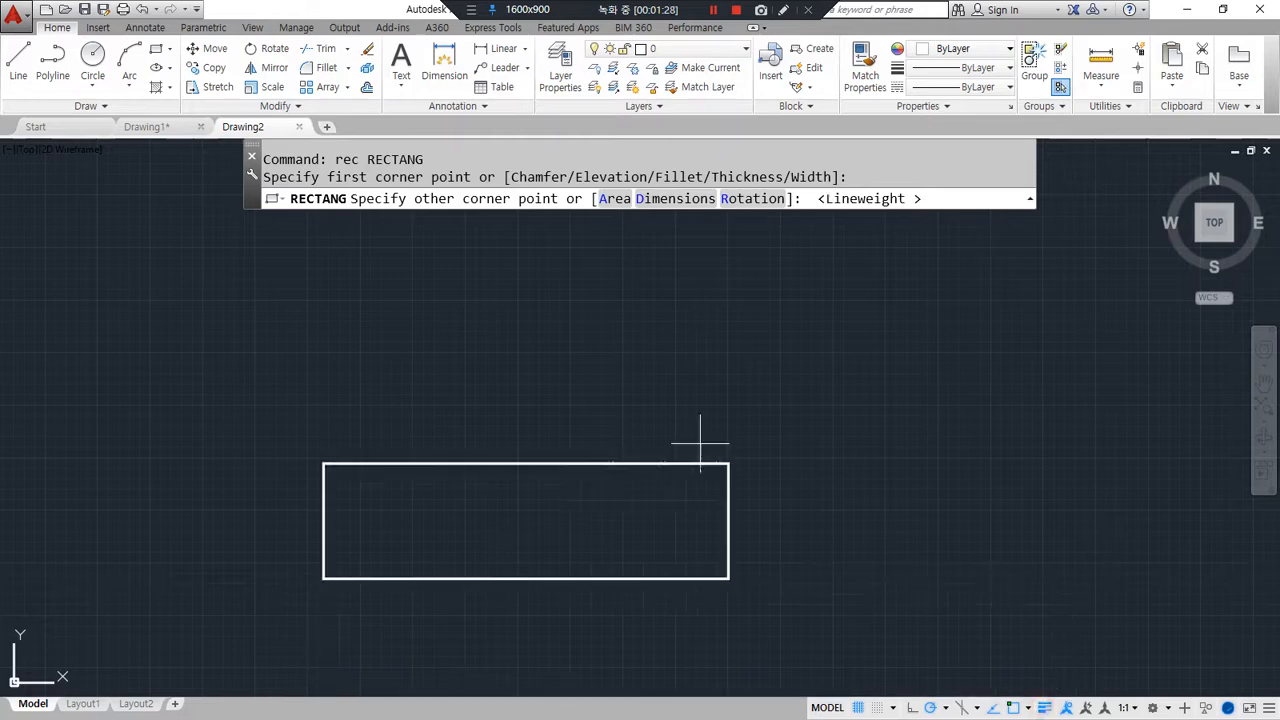
pyautogui.write('@')
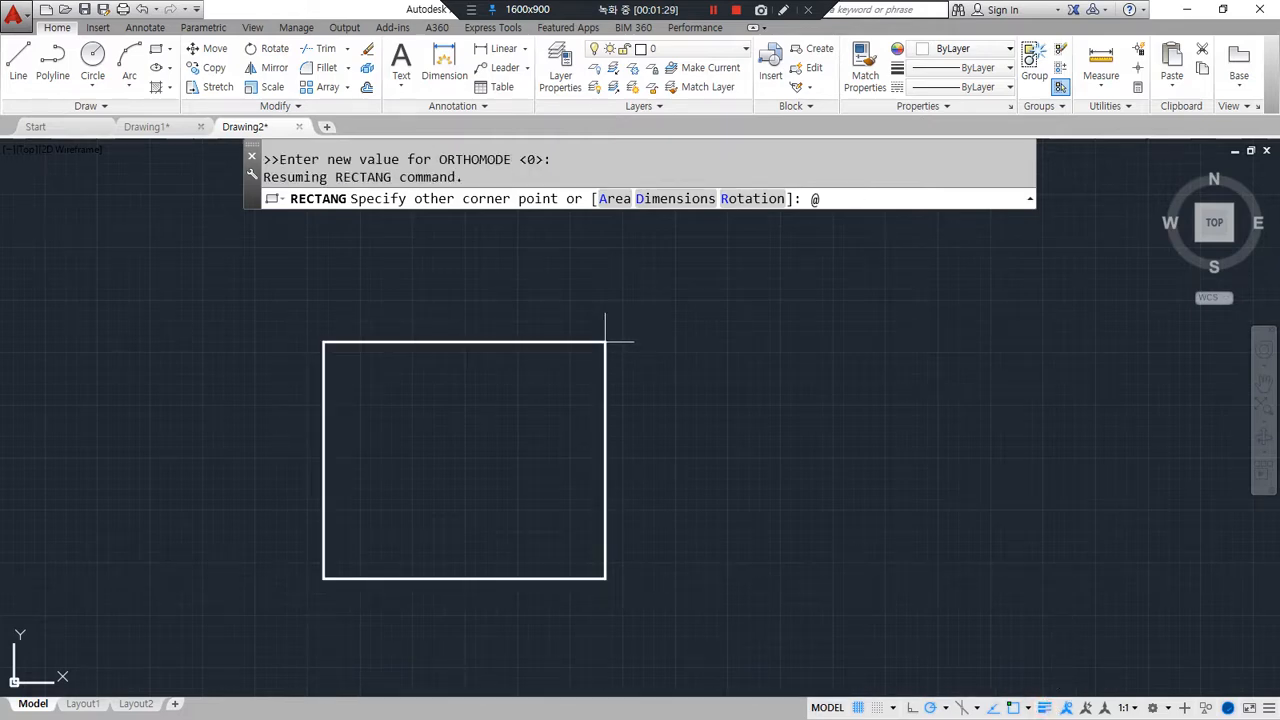
pyautogui.write('900,2100')
pyautogui.press('Return')
# Step: Offset the door rectangle 40 inward to form the frame thickness
pyautogui.write('z')
pyautogui.press('Return')
pyautogui.write('a')
pyautogui.press('Return')
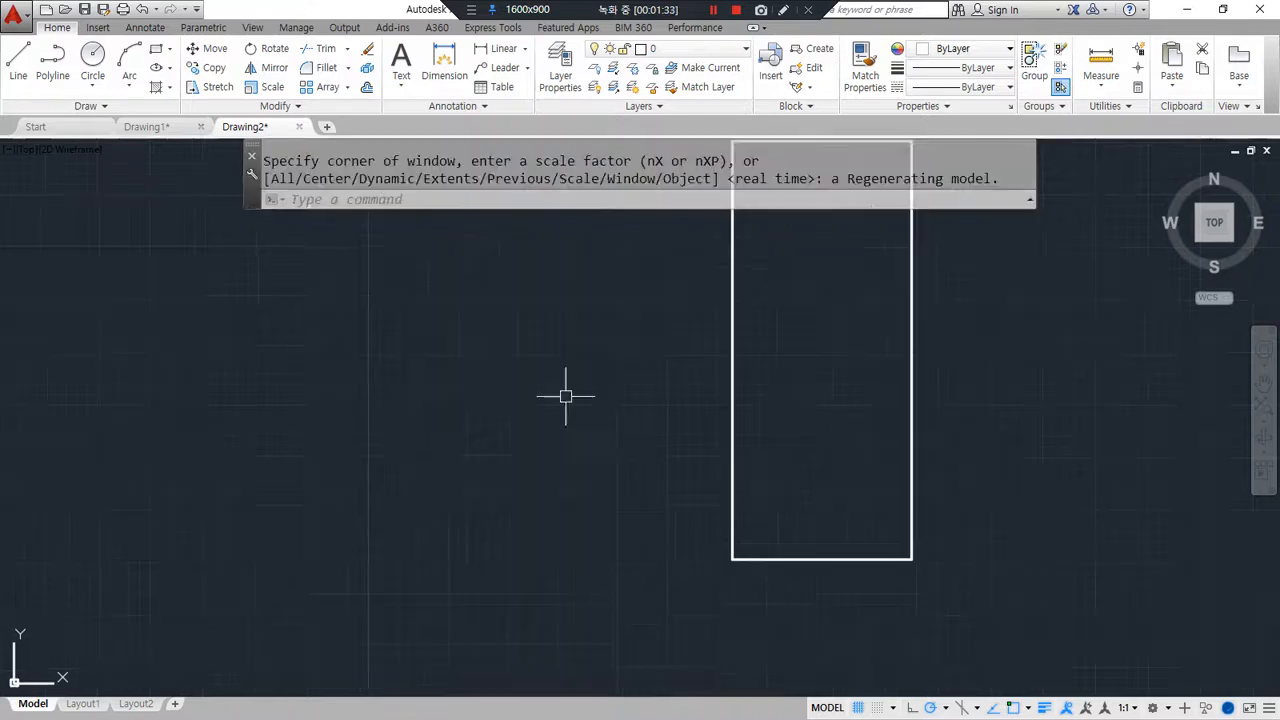
pyautogui.moveTo(829, 329); pyautogui.dragTo(403, 441, button='middle')
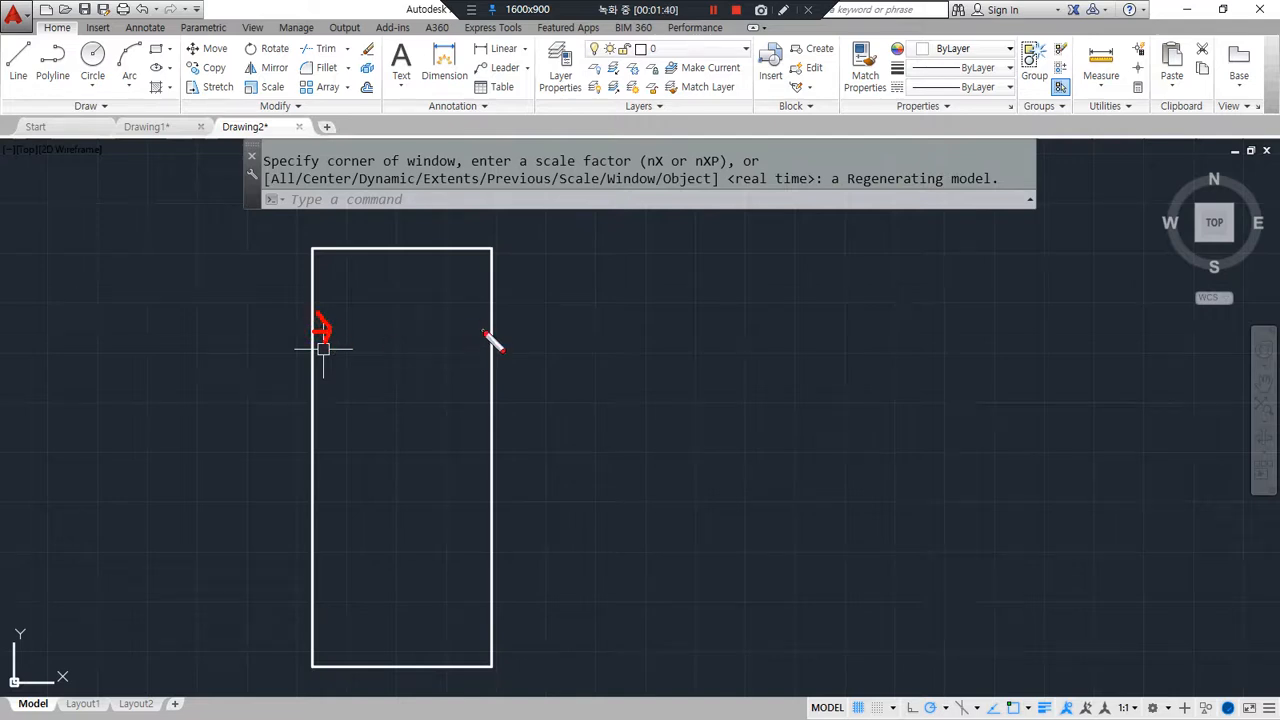
pyautogui.write('o')
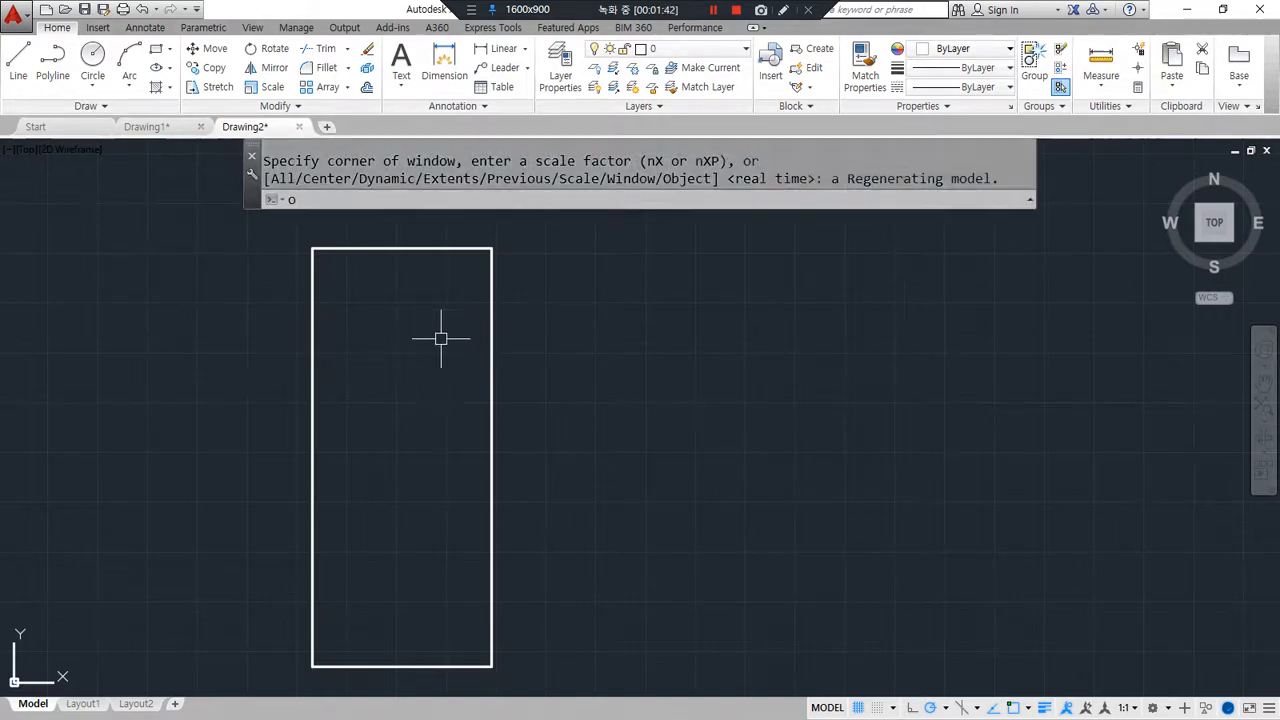
pyautogui.press('Return')
pyautogui.write('40')
pyautogui.press('Return')
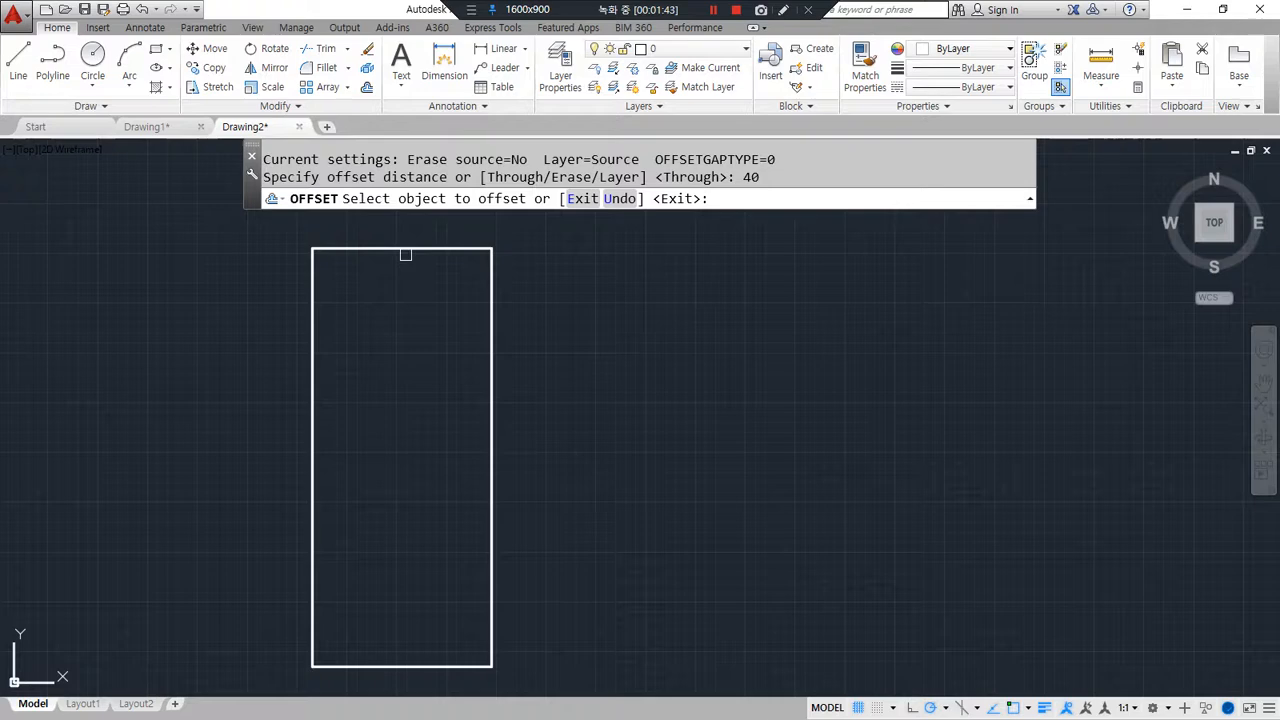
pyautogui.click(403, 249)
pyautogui.click(412, 328)
pyautogui.press('Return')
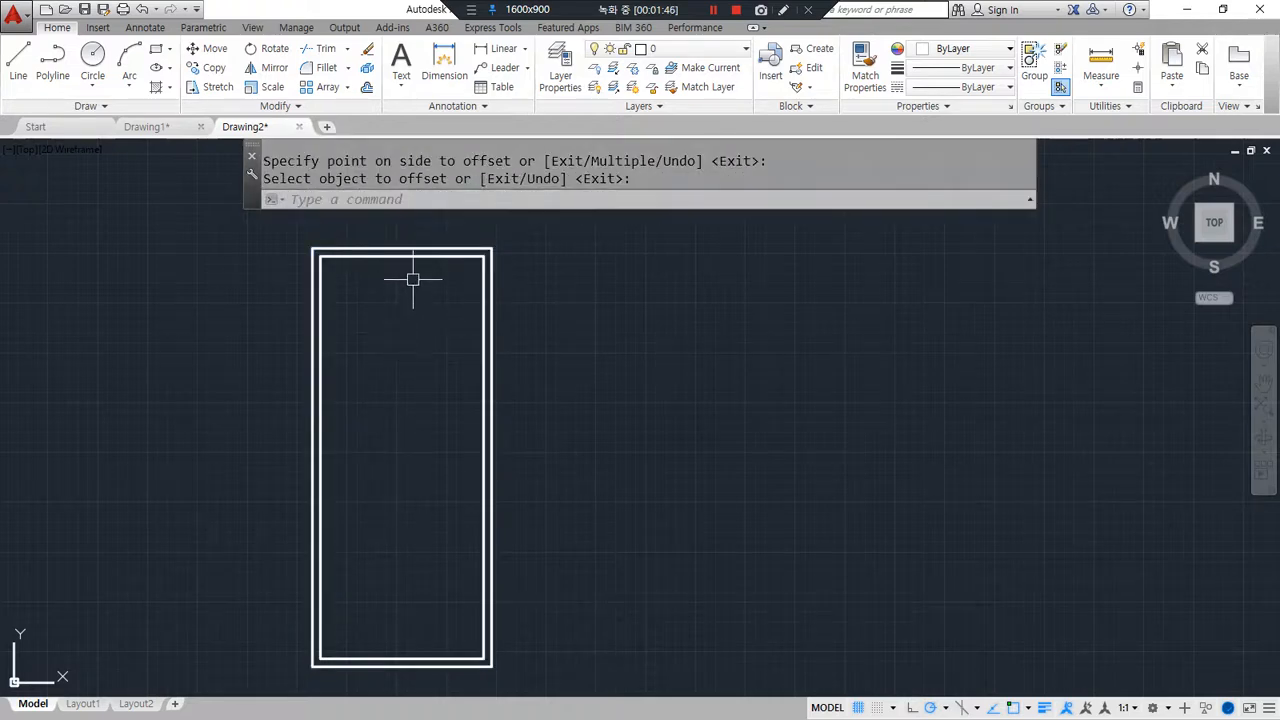
pyautogui.moveTo(393, 679); pyautogui.dragTo(395, 657)
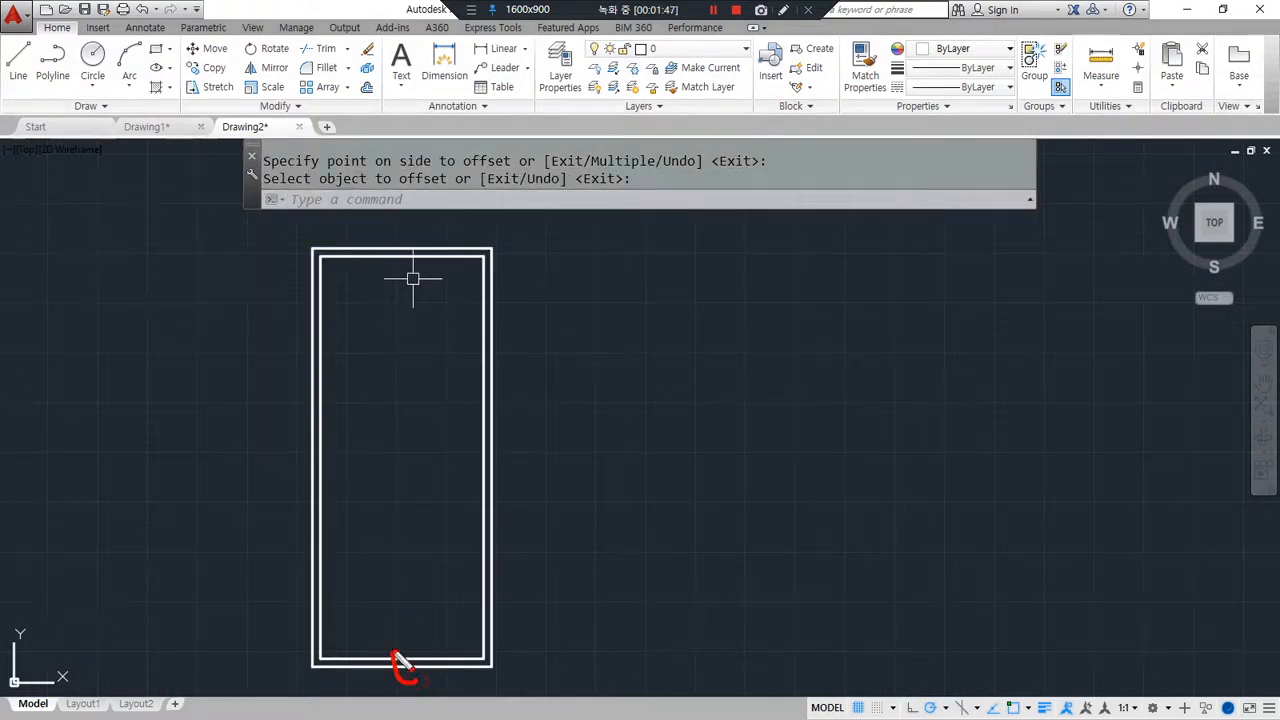
pyautogui.moveTo(491, 469); pyautogui.dragTo(509, 455)
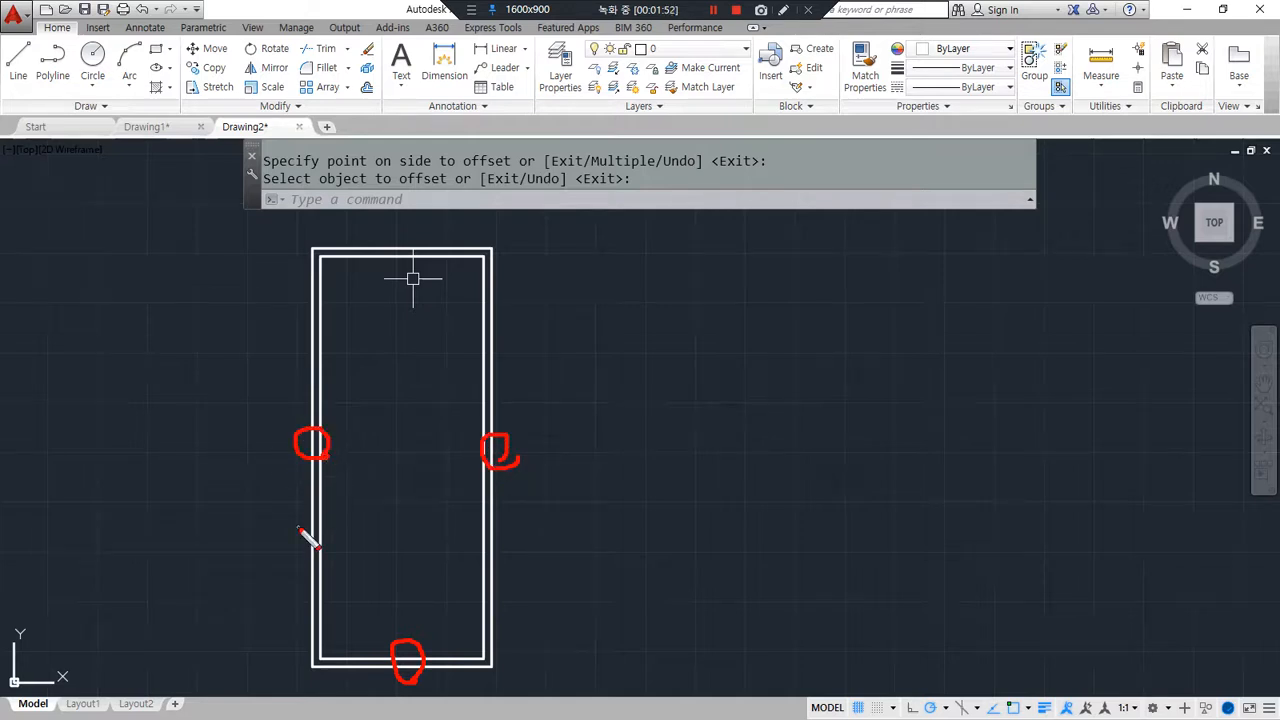
pyautogui.moveTo(404, 274); pyautogui.dragTo(414, 258)
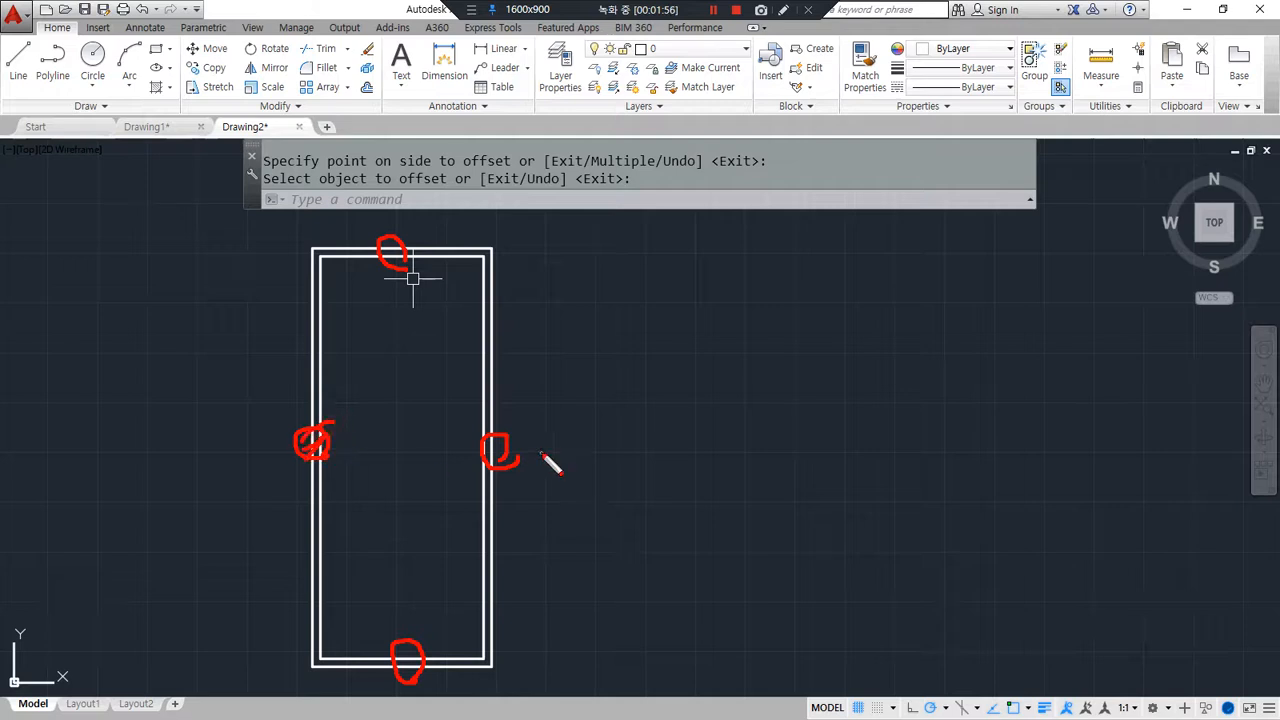
pyautogui.moveTo(413, 265)
pyautogui.mouseDown()
pyautogui.moveTo(414, 251)
pyautogui.moveTo(412, 262)
pyautogui.mouseUp()
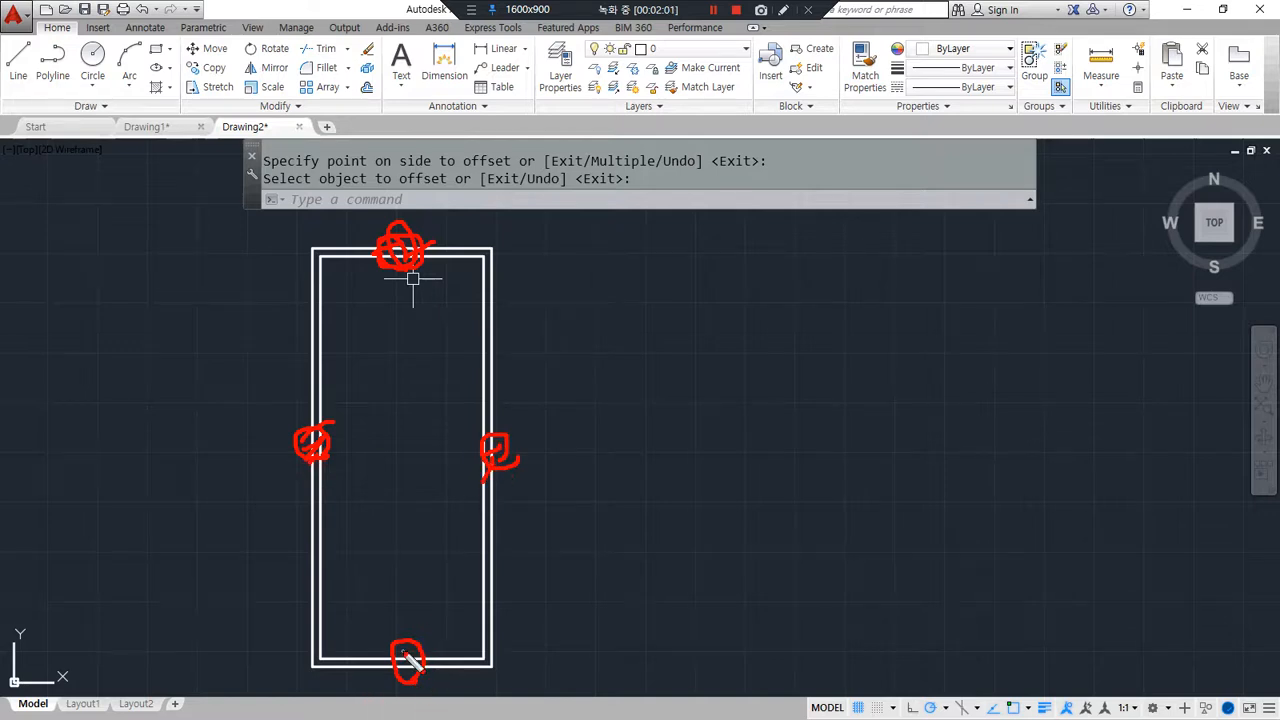
pyautogui.press('Escape')
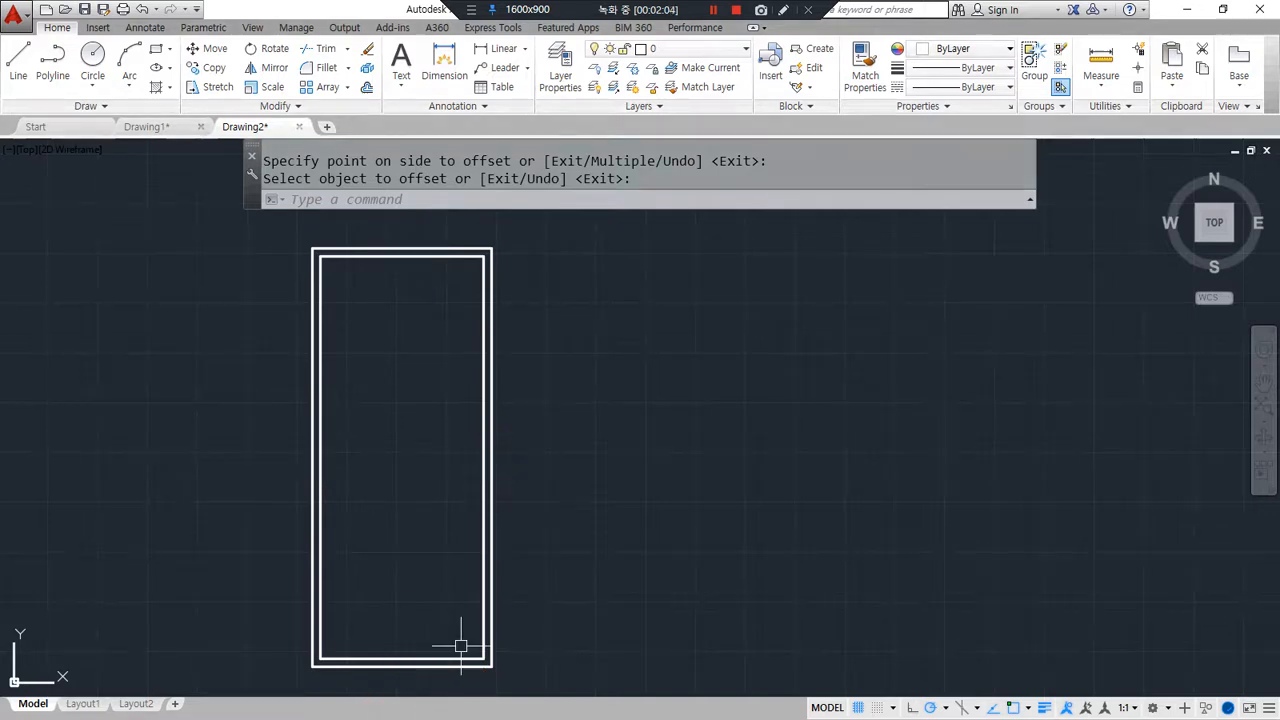
# Step: Draw two connected lines from the inner frame's upper-left corner to its right side's midpoint and to its lower-left corner
pyautogui.write('l')
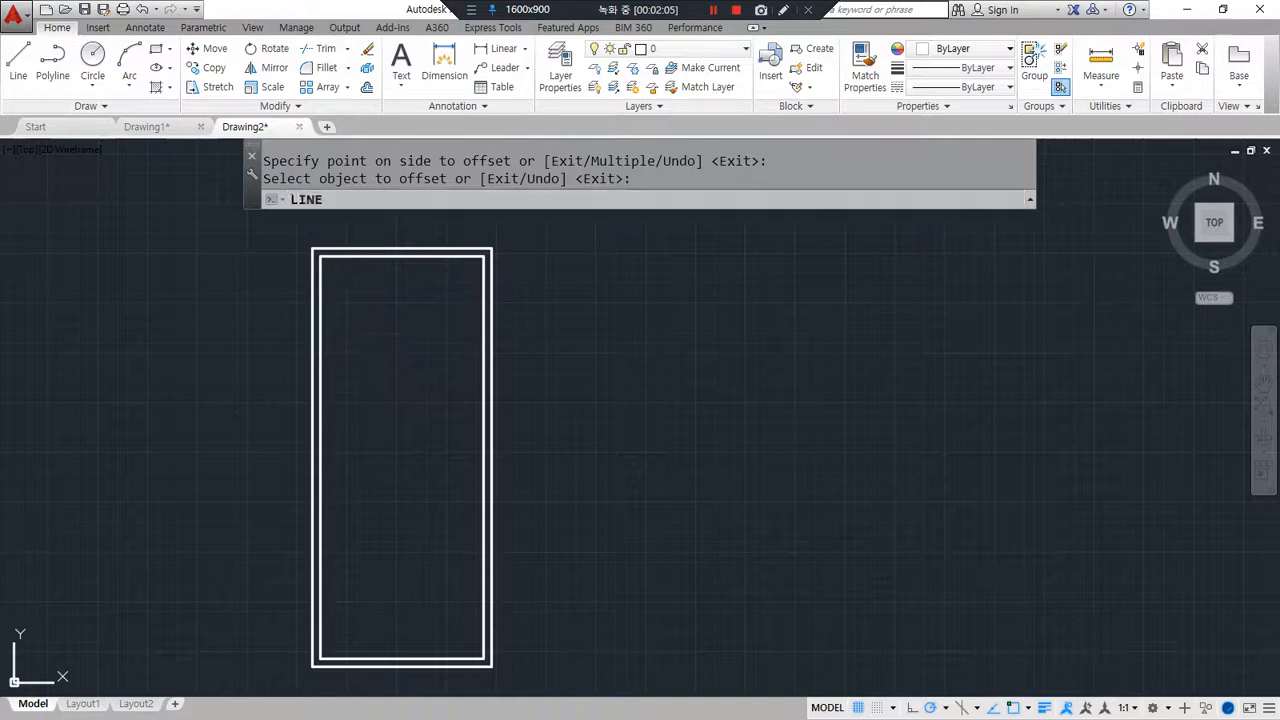
pyautogui.press('Return')
pyautogui.click(321, 258)
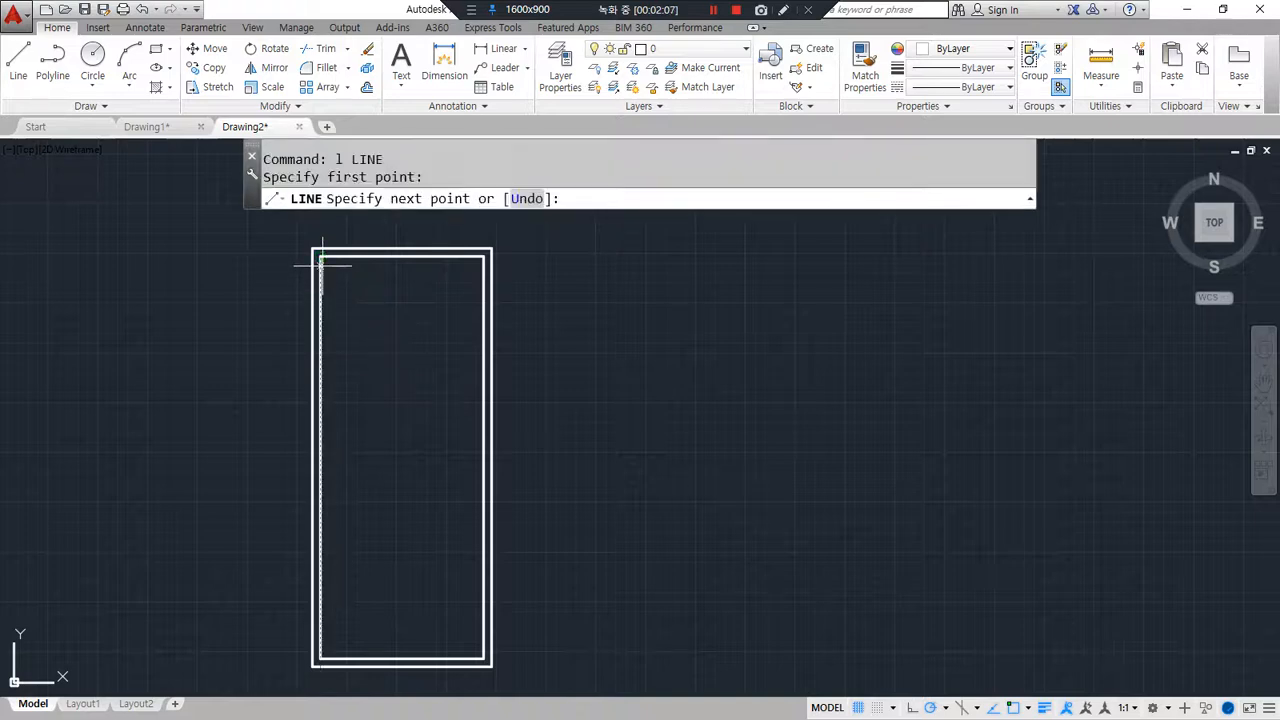
pyautogui.click(483, 457)
pyautogui.click(322, 657)
pyautogui.press('Return')
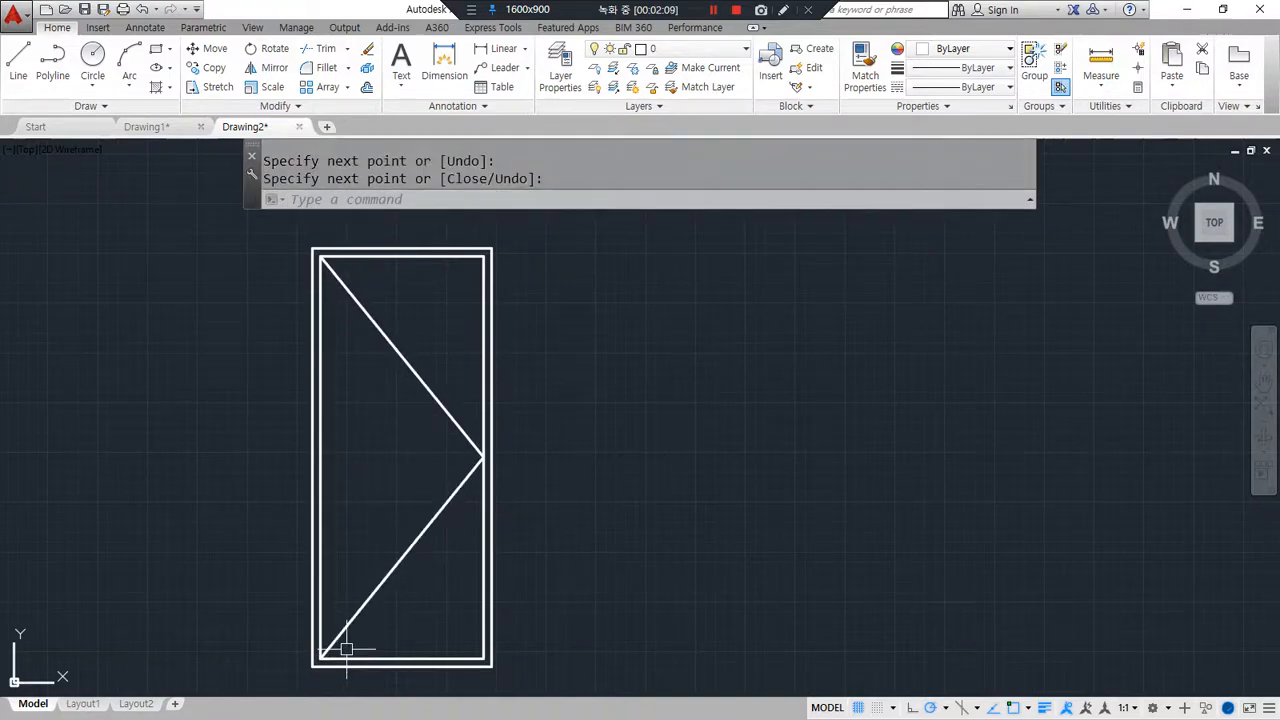
# Step: Create a new layer named cen and set its color to red (1)
pyautogui.click(565, 78)
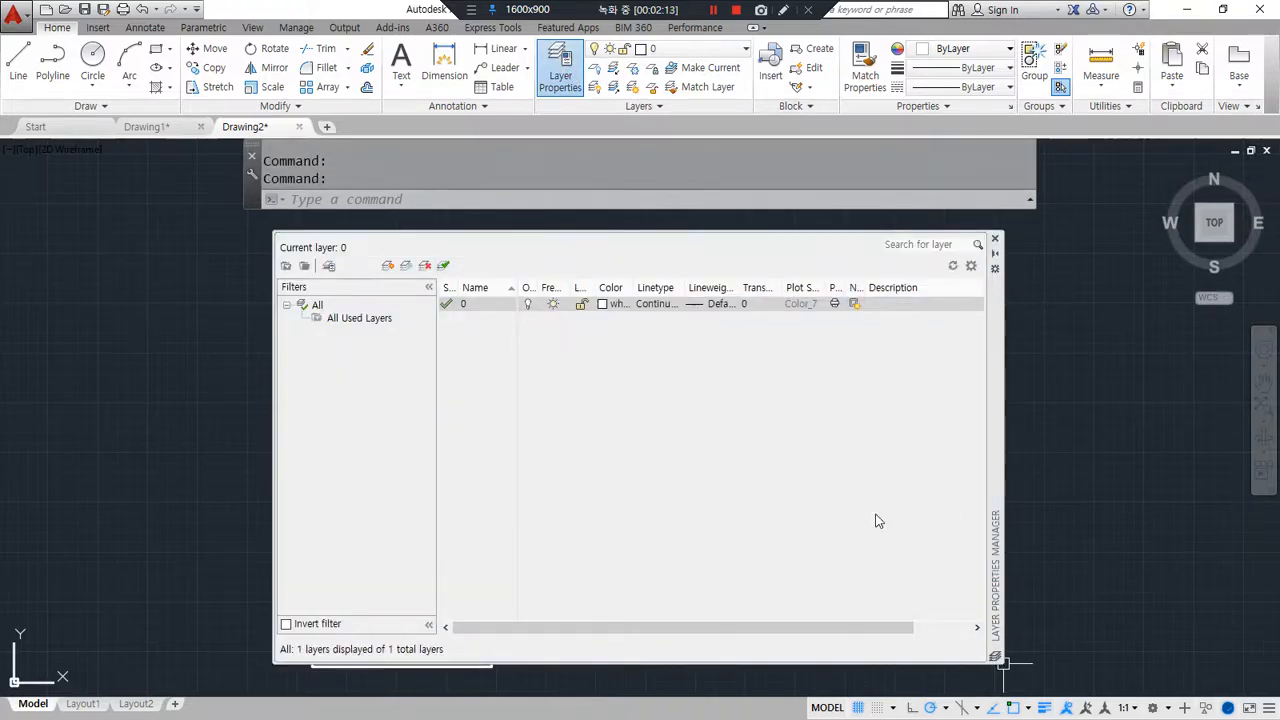
pyautogui.click(391, 266)
pyautogui.write('cen')
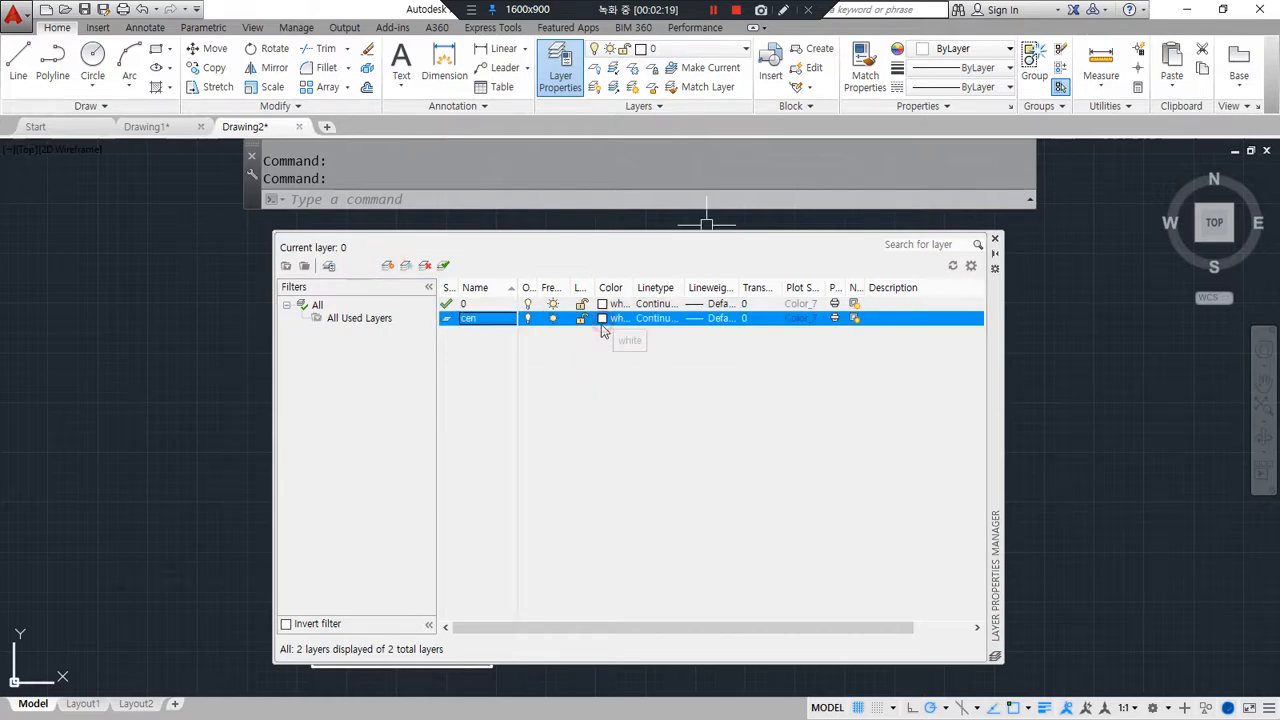
pyautogui.click(602, 322)
pyautogui.write('1')
pyautogui.press('Return')
# Step: Load the CENTER linetype, assign it to the cen layer and close the layer manager
pyautogui.click(667, 328)
pyautogui.click(684, 451)
pyautogui.click(547, 382)
pyautogui.press('c')
pyautogui.click(566, 469)
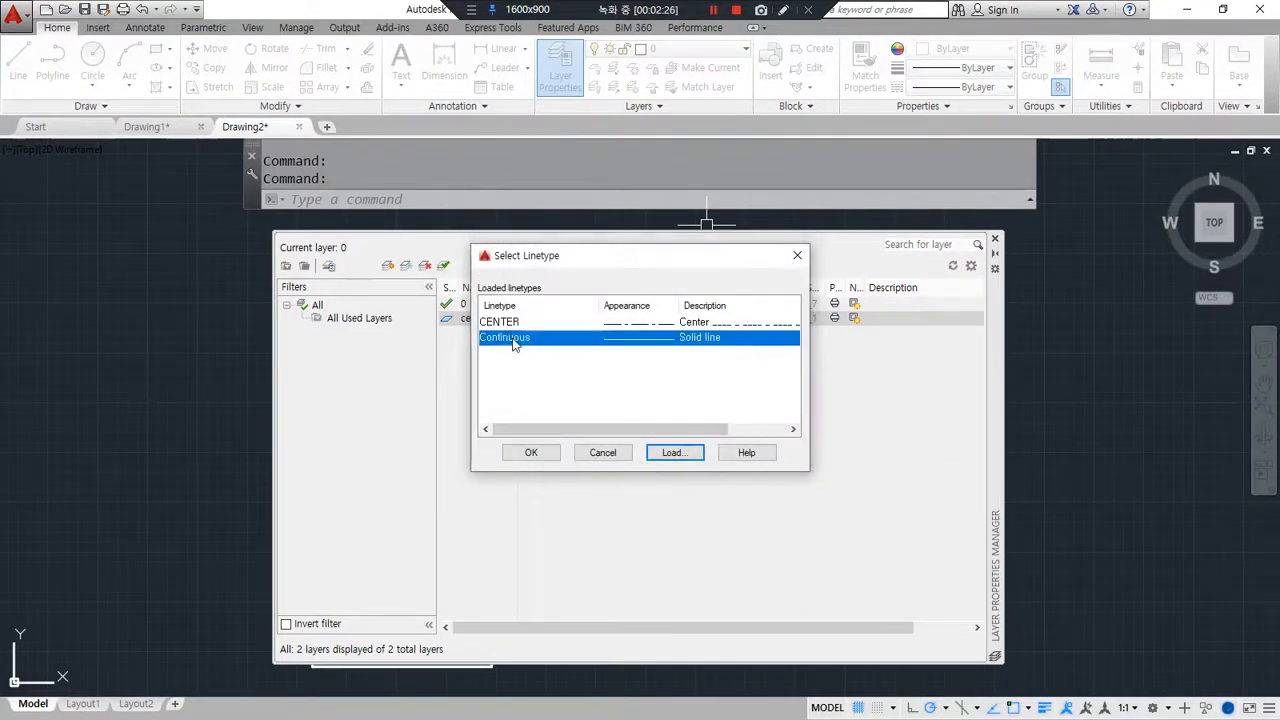
pyautogui.click(508, 323)
pyautogui.click(532, 453)
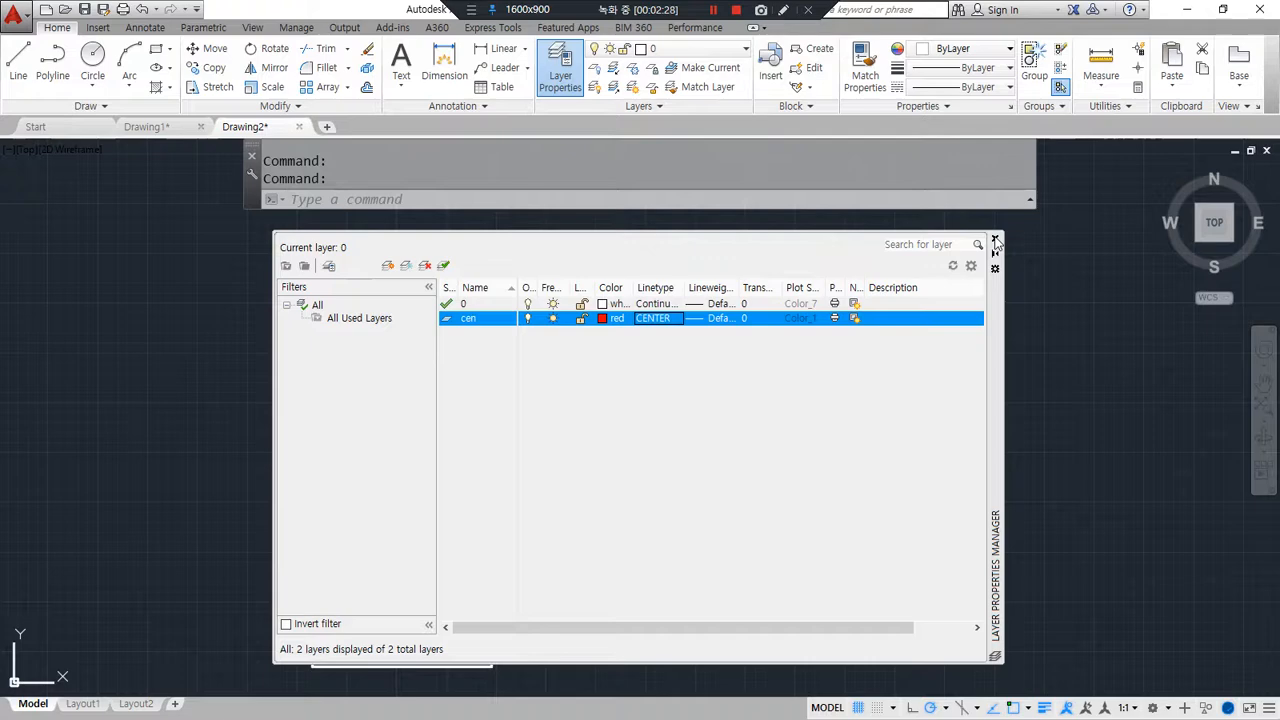
pyautogui.click(995, 241)
# Step: Move the two diagonal door-swing lines to the cen layer
pyautogui.click(434, 549)
pyautogui.click(414, 363)
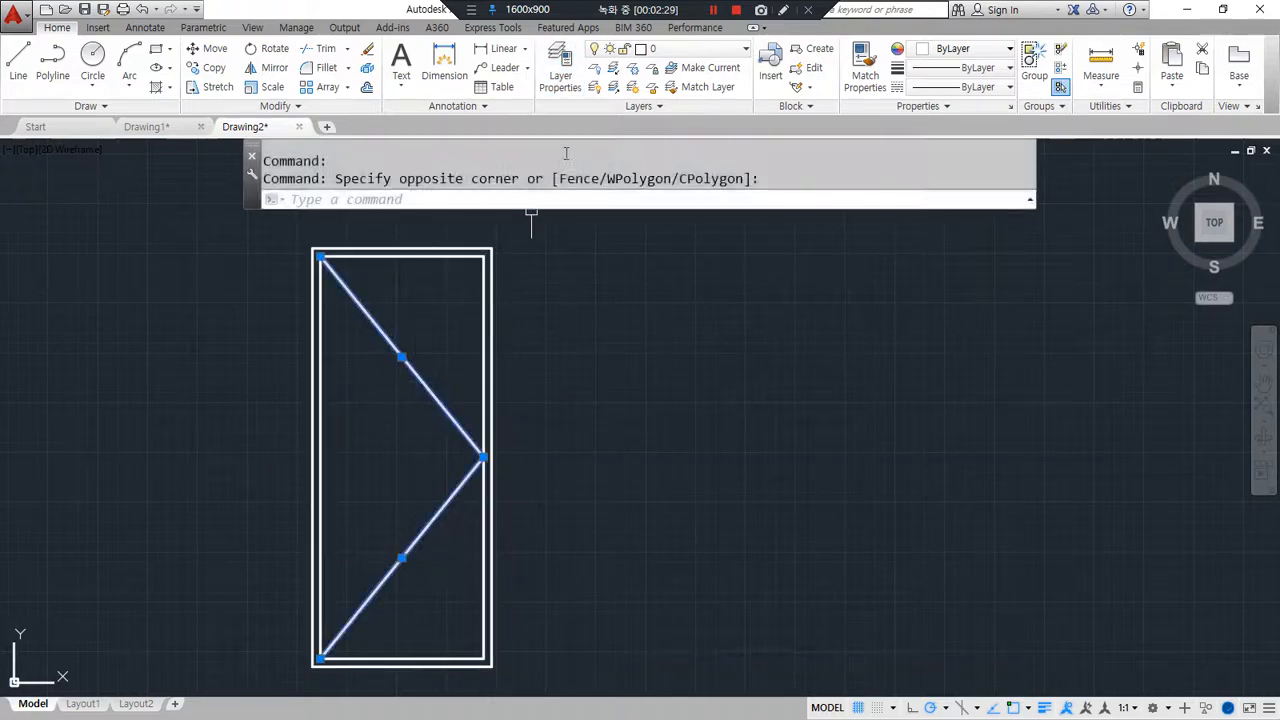
pyautogui.click(686, 52)
pyautogui.click(684, 88)
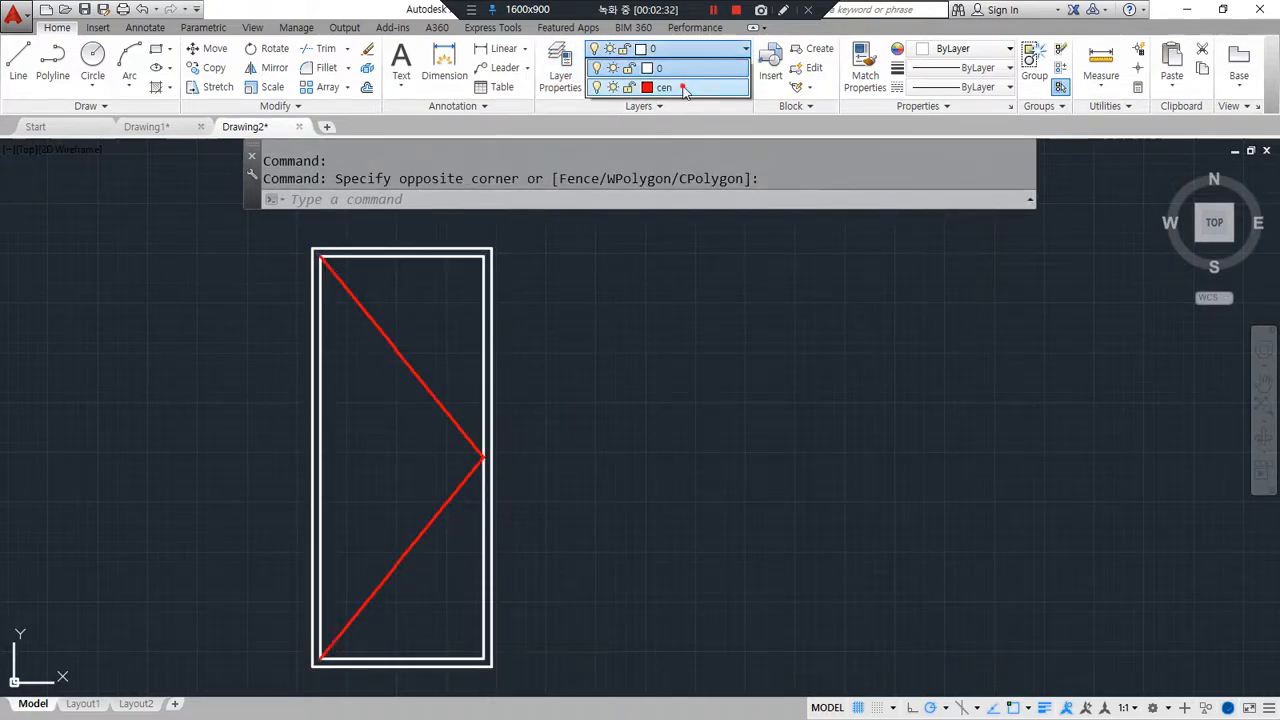
pyautogui.press('Escape')
pyautogui.press('Escape')
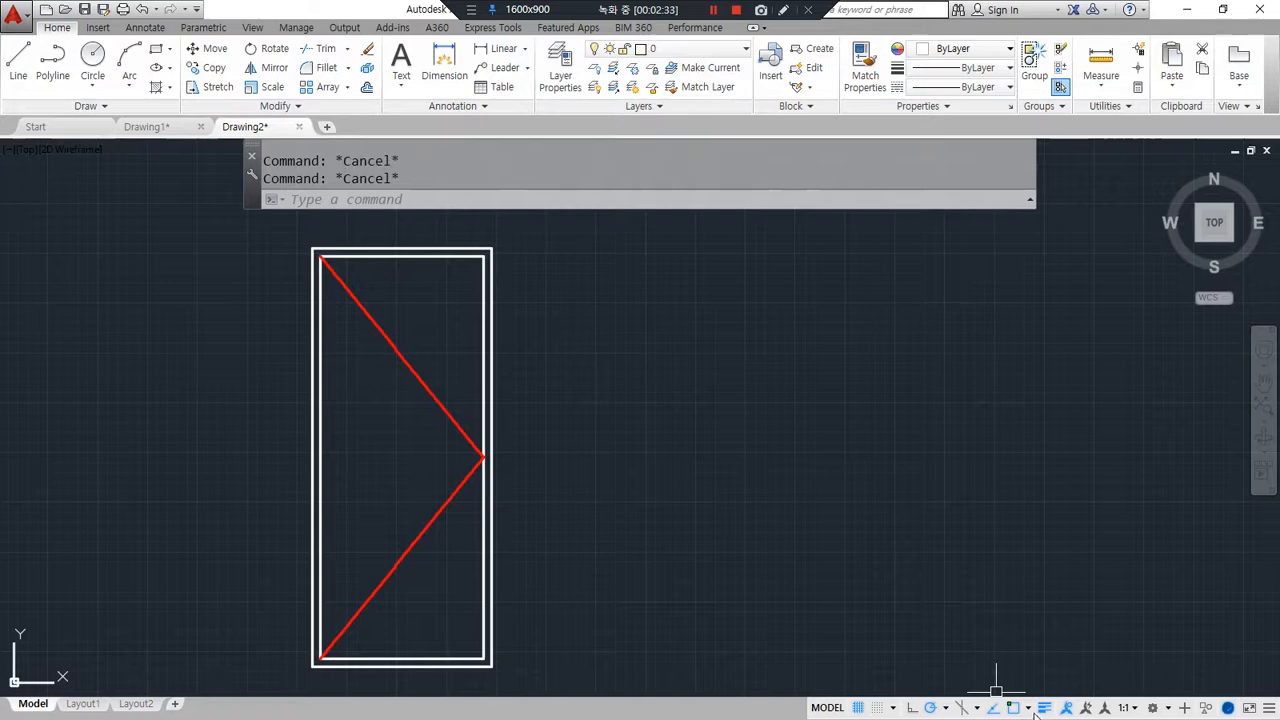
# Step: Set the annotation scale to 1:10 and regenerate the drawing
pyautogui.click(1133, 708)
pyautogui.click(1134, 433)
pyautogui.write('re')
pyautogui.press('Return')
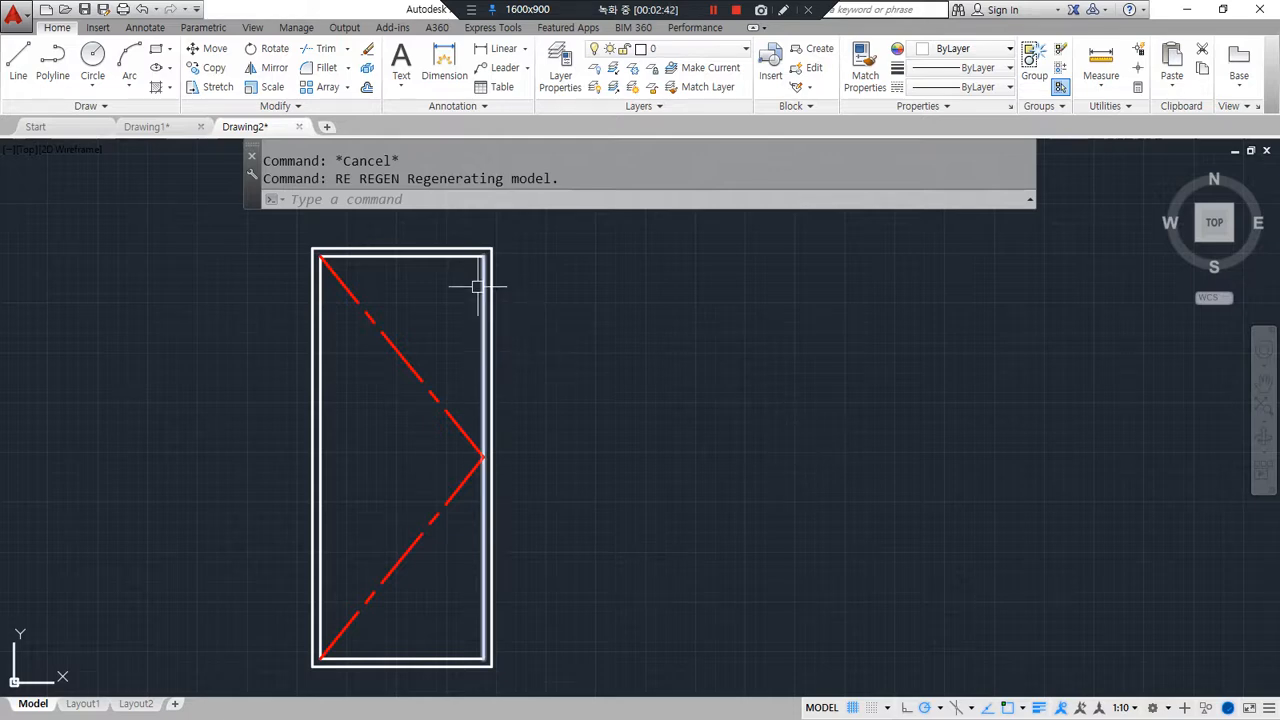
pyautogui.moveTo(484, 381); pyautogui.dragTo(485, 399)
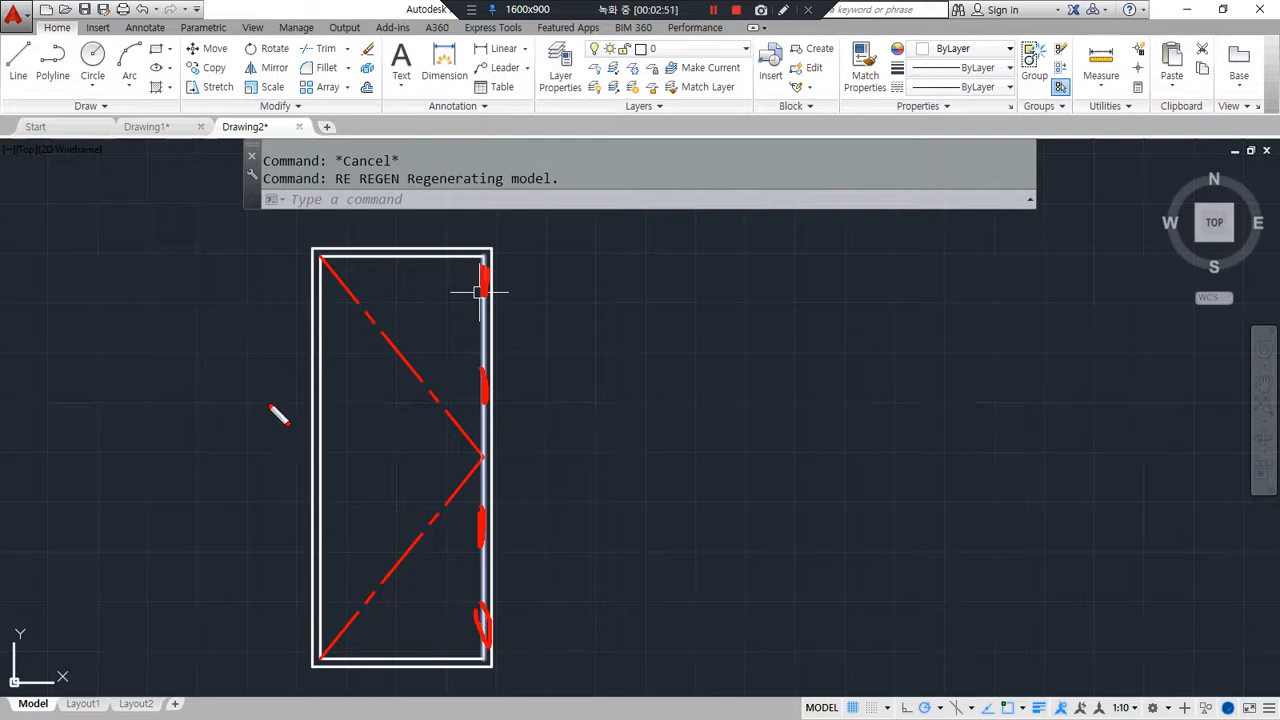
pyautogui.moveTo(330, 437); pyautogui.dragTo(349, 459)
pyautogui.moveTo(268, 428)
pyautogui.mouseDown()
pyautogui.moveTo(320, 586)
pyautogui.moveTo(286, 606)
pyautogui.moveTo(281, 398)
pyautogui.mouseUp()
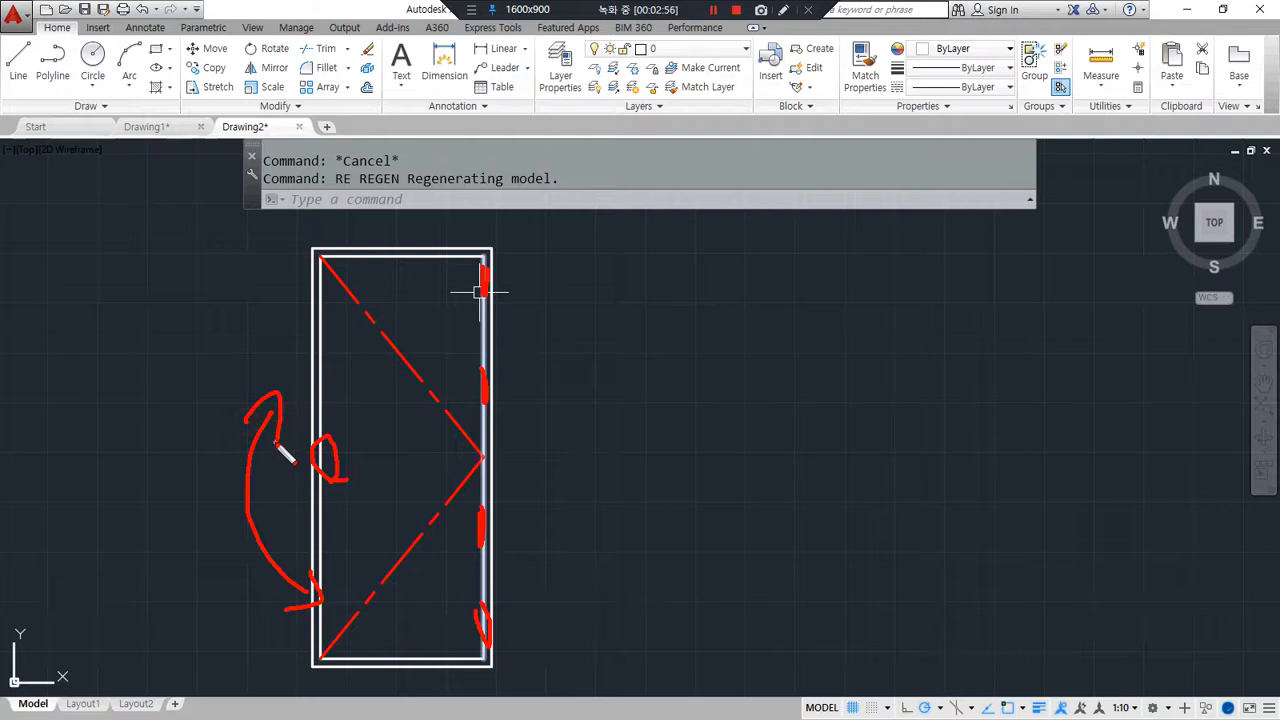
pyautogui.moveTo(436, 668)
pyautogui.mouseDown()
pyautogui.moveTo(223, 529)
pyautogui.moveTo(631, 443)
pyautogui.moveTo(463, 682)
pyautogui.mouseUp()
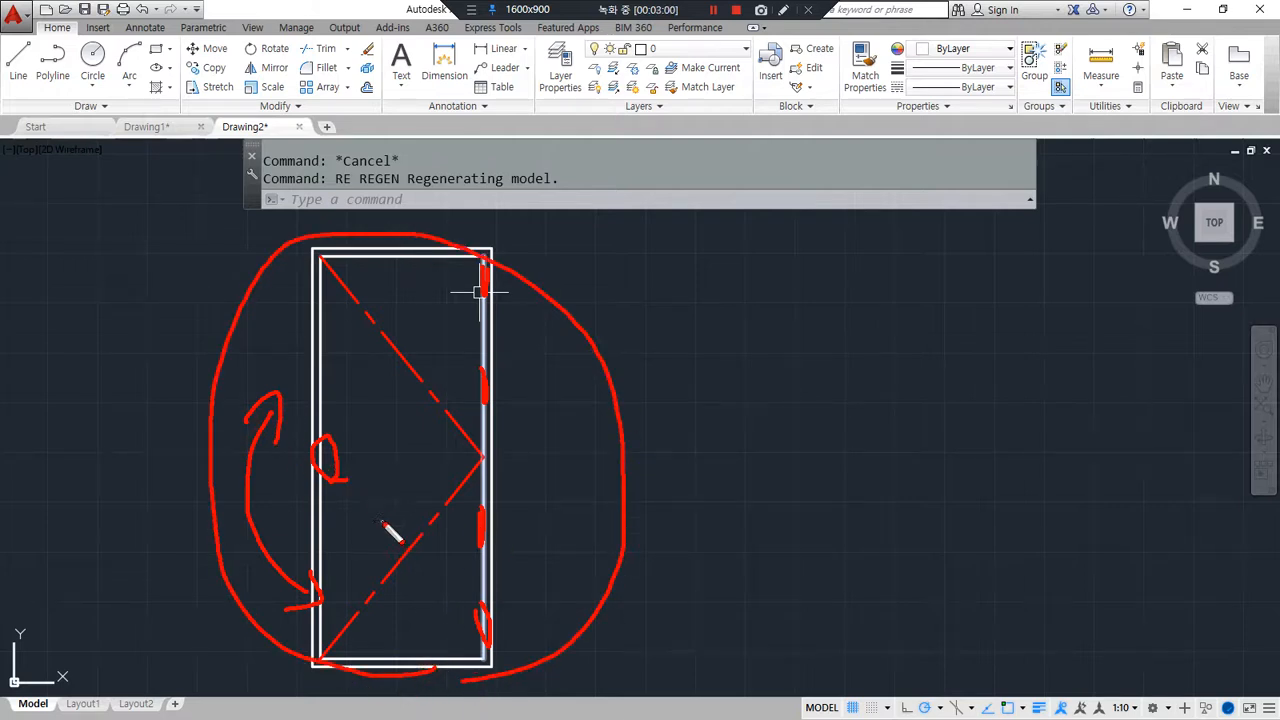
pyautogui.write('eo')
pyautogui.press('Return')
pyautogui.press('Escape')
# Step: Draw a horizontal line from the outer frame's lower-left corner along the base, extending past the door's right edge
pyautogui.write('1')
pyautogui.press('Return')
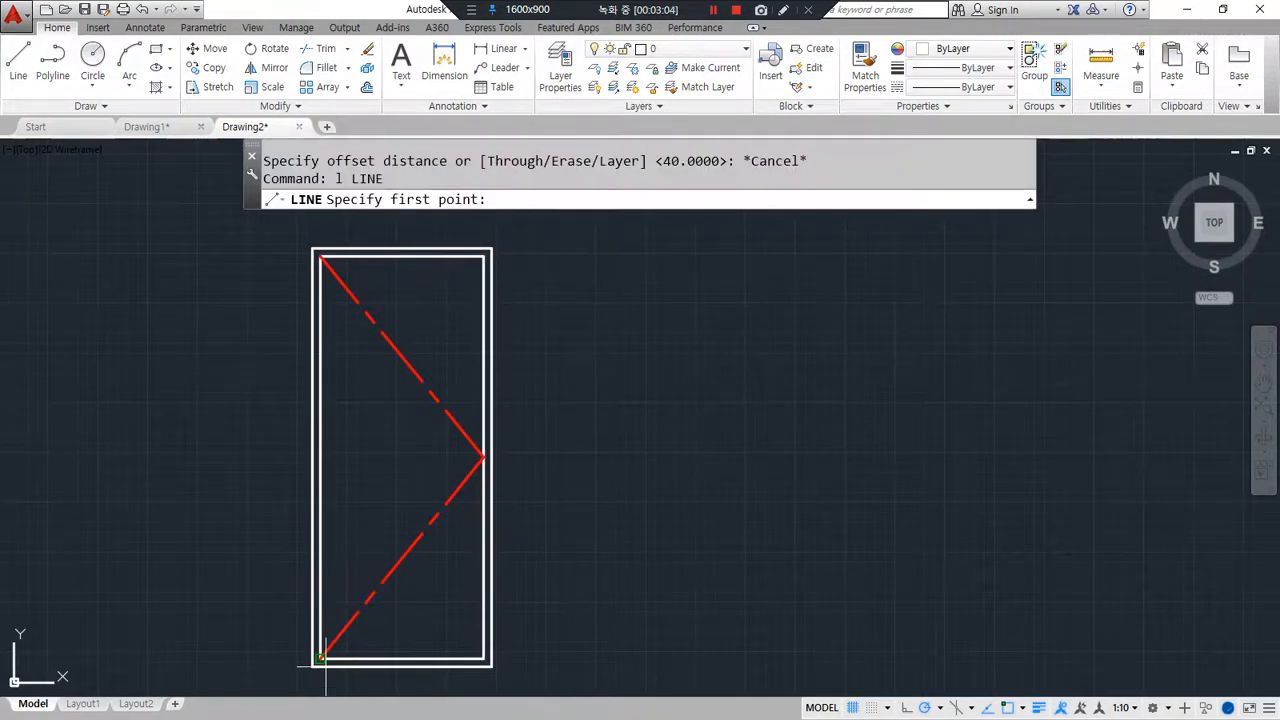
pyautogui.click(313, 663)
pyautogui.click(588, 663)
pyautogui.press('Return')
# Step: Offset the horizontal base line 900 upward to mark the door handle's height
pyautogui.write('o')
pyautogui.press('Return')
pyautogui.write('300')
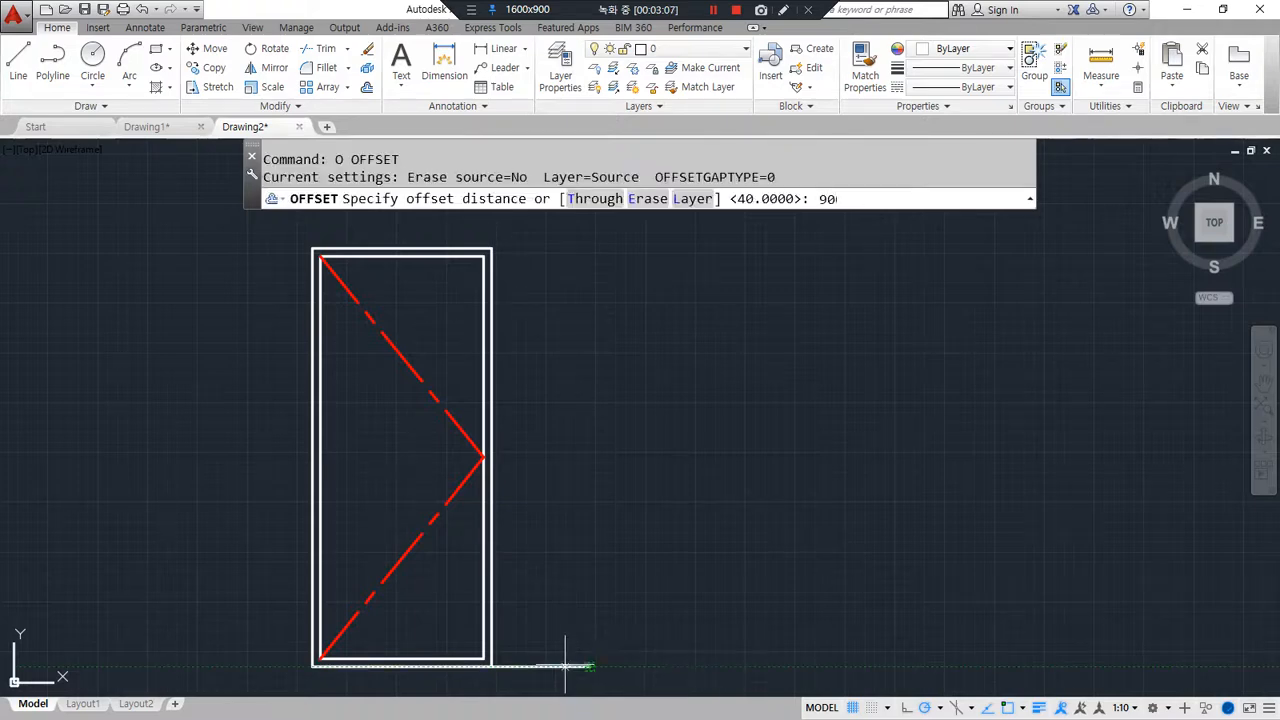
pyautogui.press('Return')
pyautogui.click(586, 663)
pyautogui.click(553, 601)
pyautogui.press('Return')
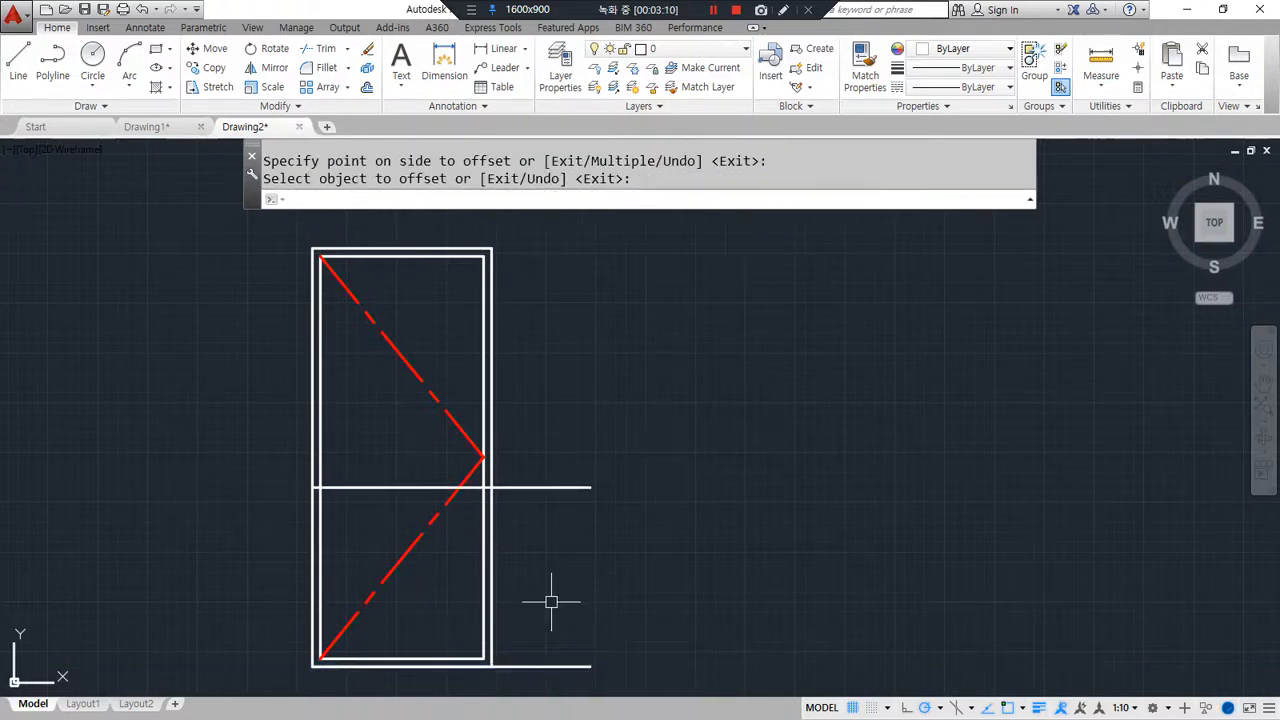
# Step: Offset the left inner frame line 60 inward to locate the door handle's center
pyautogui.write('o')
pyautogui.press('Return')
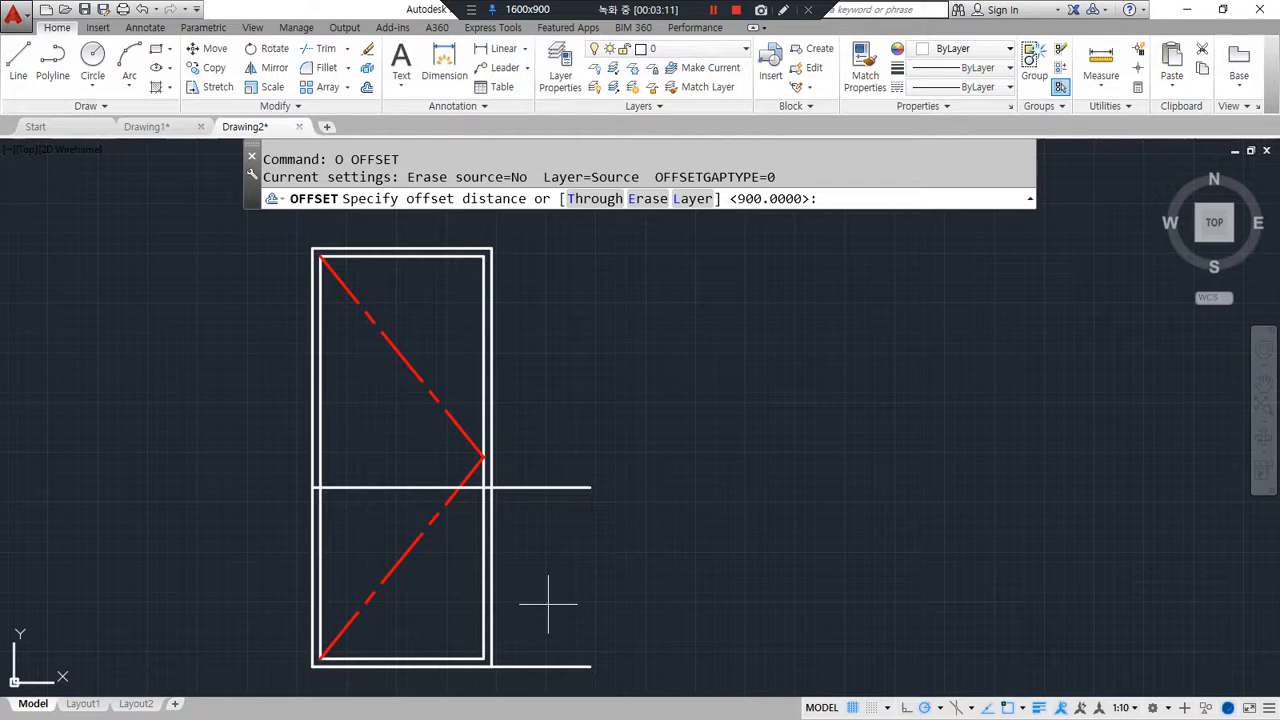
pyautogui.press('Return')
pyautogui.click(322, 463)
pyautogui.click(346, 467)
pyautogui.press('Return')
# Step: Draw a circle of radius 30 at the intersection of the handle height line and the offset vertical line
pyautogui.scroll(5, 337, 491)
pyautogui.write('c')
pyautogui.press('Return')
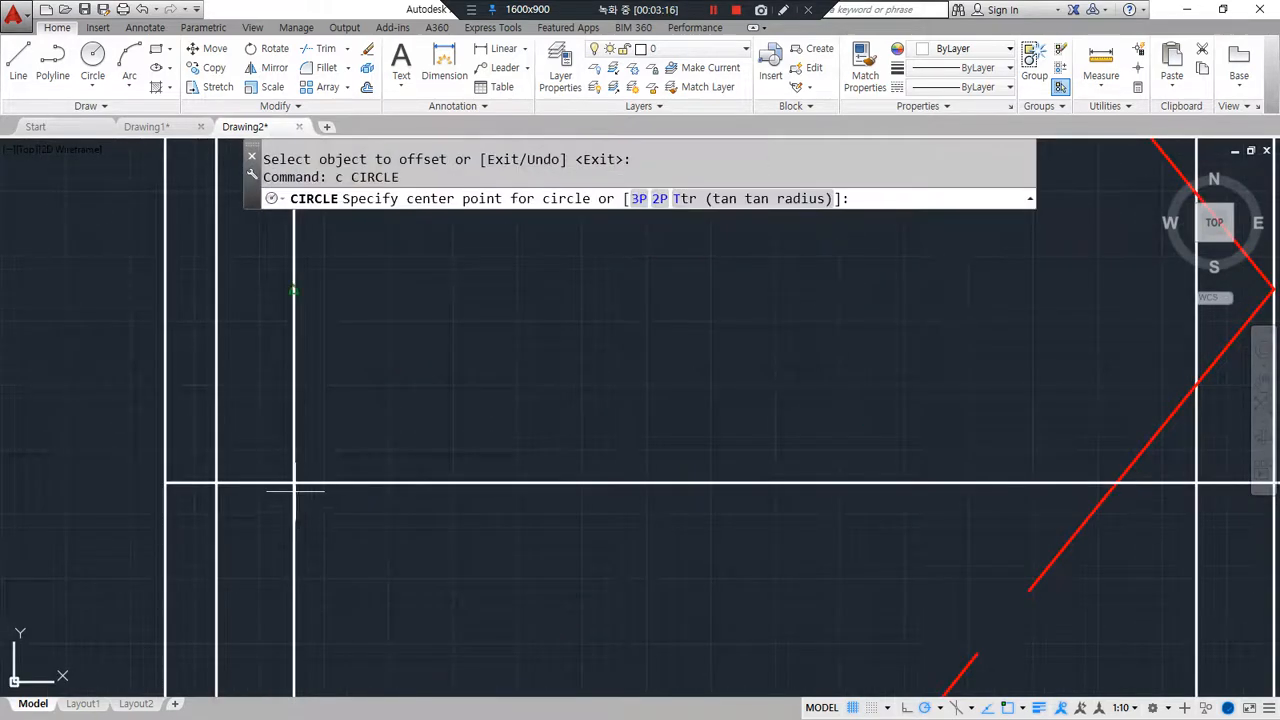
pyautogui.click(294, 484)
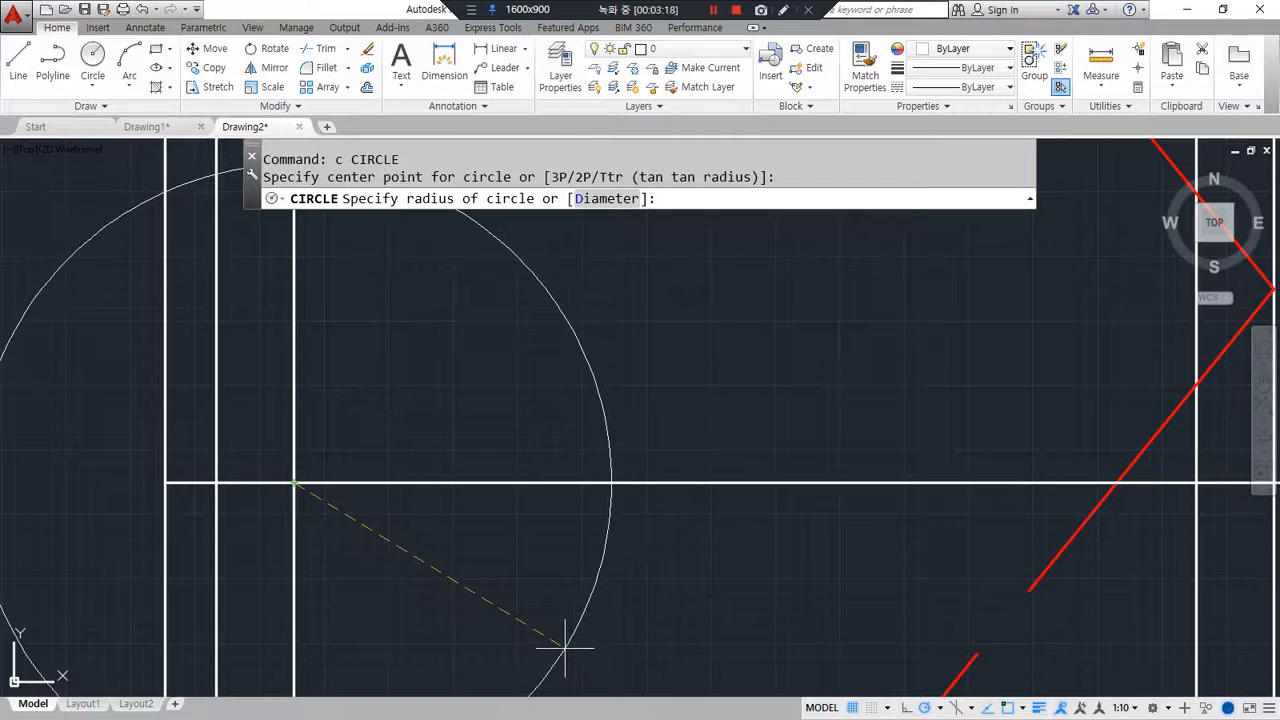
pyautogui.press('Return')
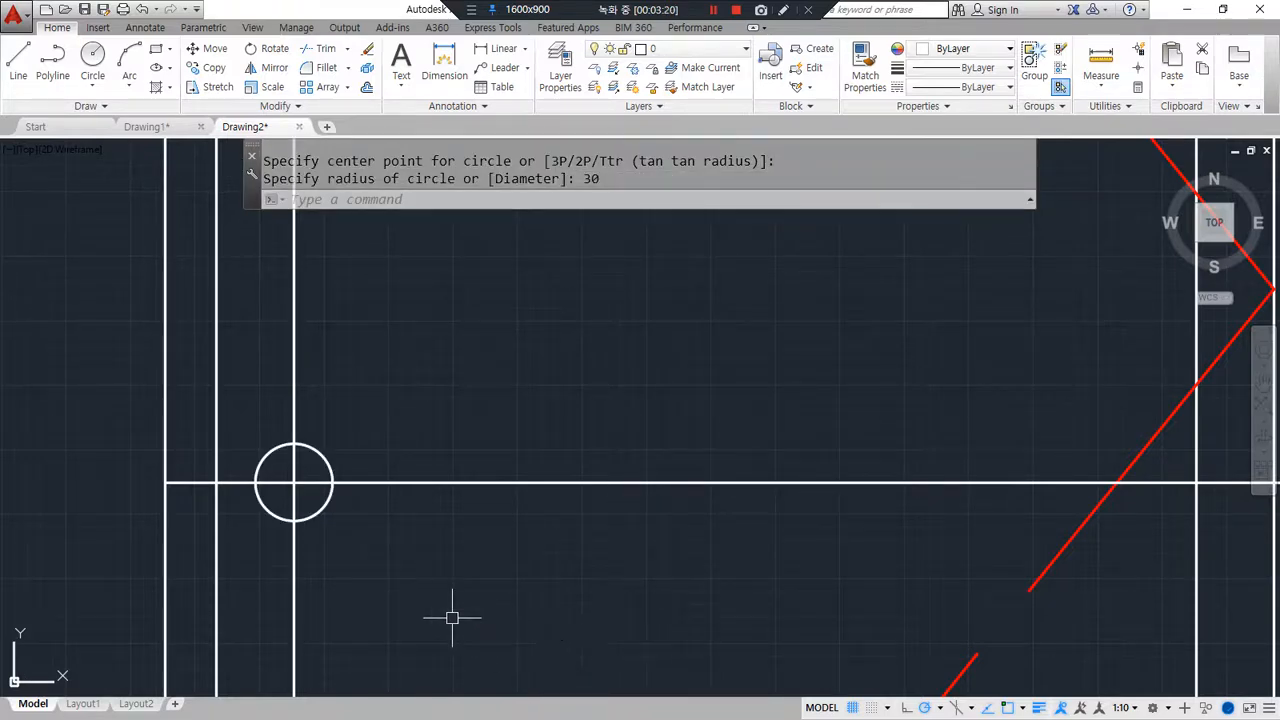
# Step: Trim the horizontal and vertical guide lines outside the handle circle, leaving only a cross inside it
pyautogui.write('t')
pyautogui.press('Return')
pyautogui.click(318, 510)
pyautogui.press('Return')
pyautogui.click(451, 517)
pyautogui.click(431, 466)
pyautogui.click(296, 399)
pyautogui.click(230, 484)
pyautogui.press('Return')
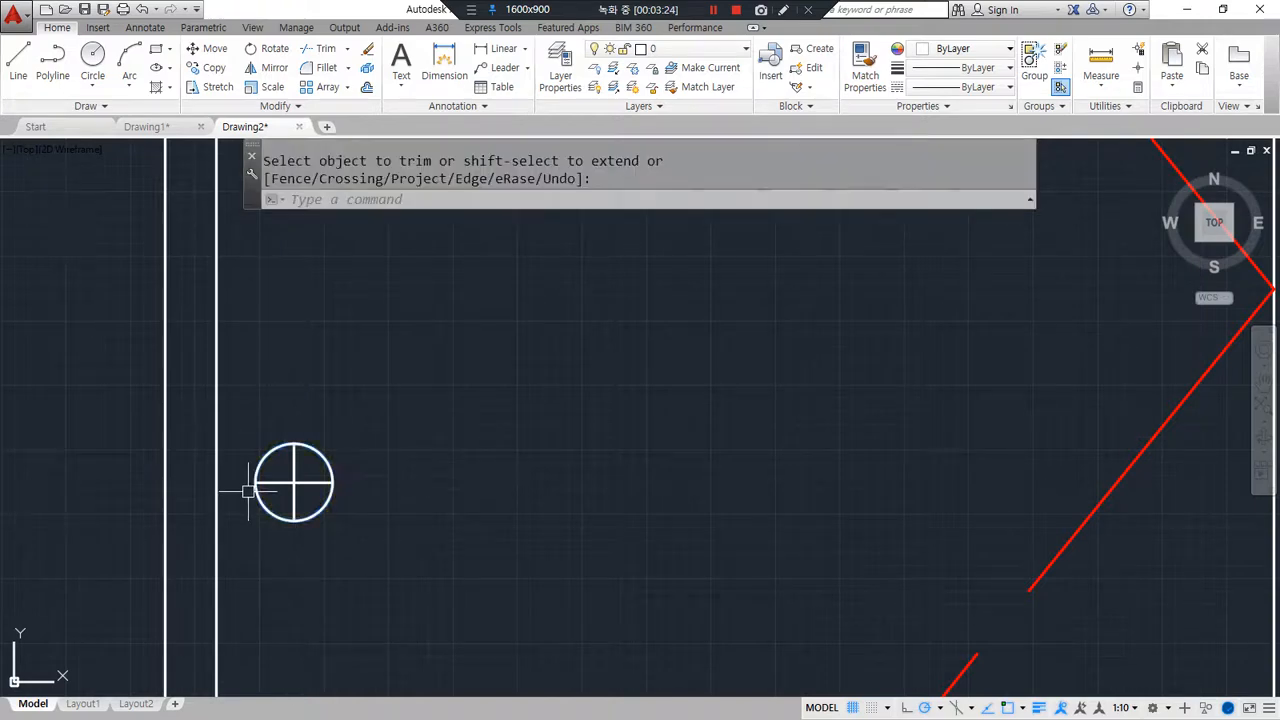
# Step: Lengthen both ends of the handle's horizontal and vertical cross lines by a delta of 50
pyautogui.write('len')
pyautogui.press('Return')
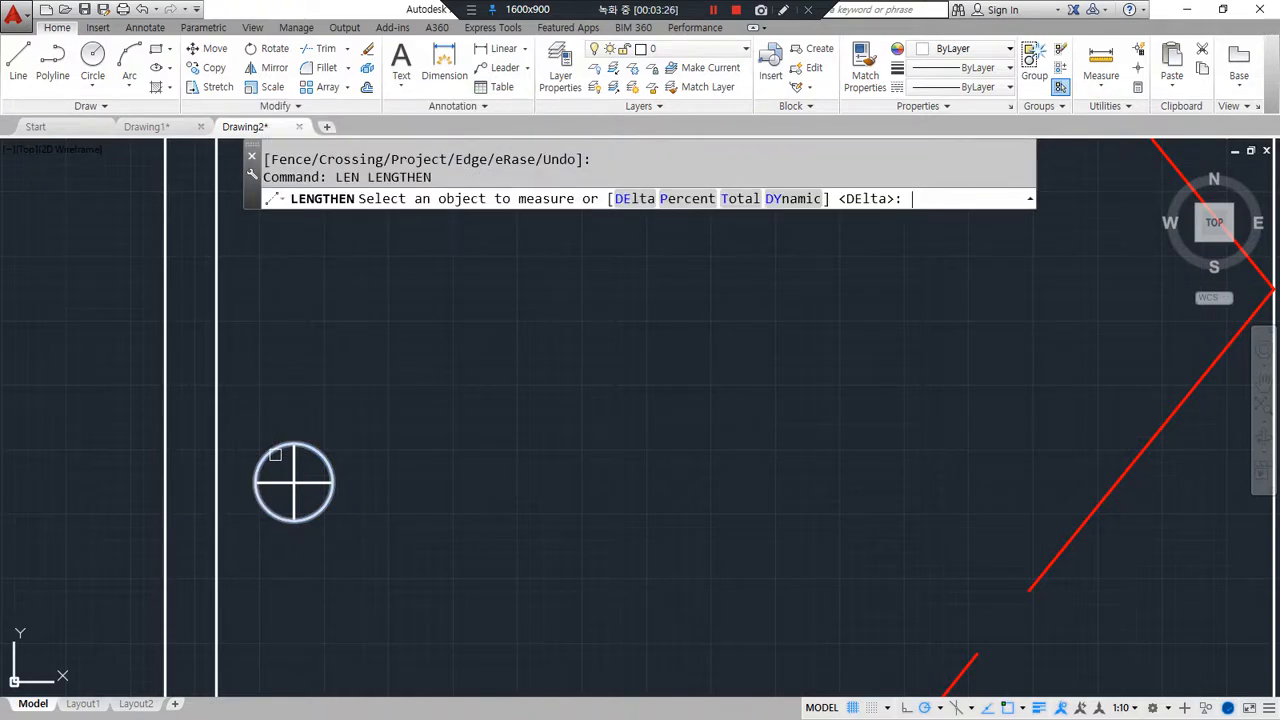
pyautogui.press('Return')
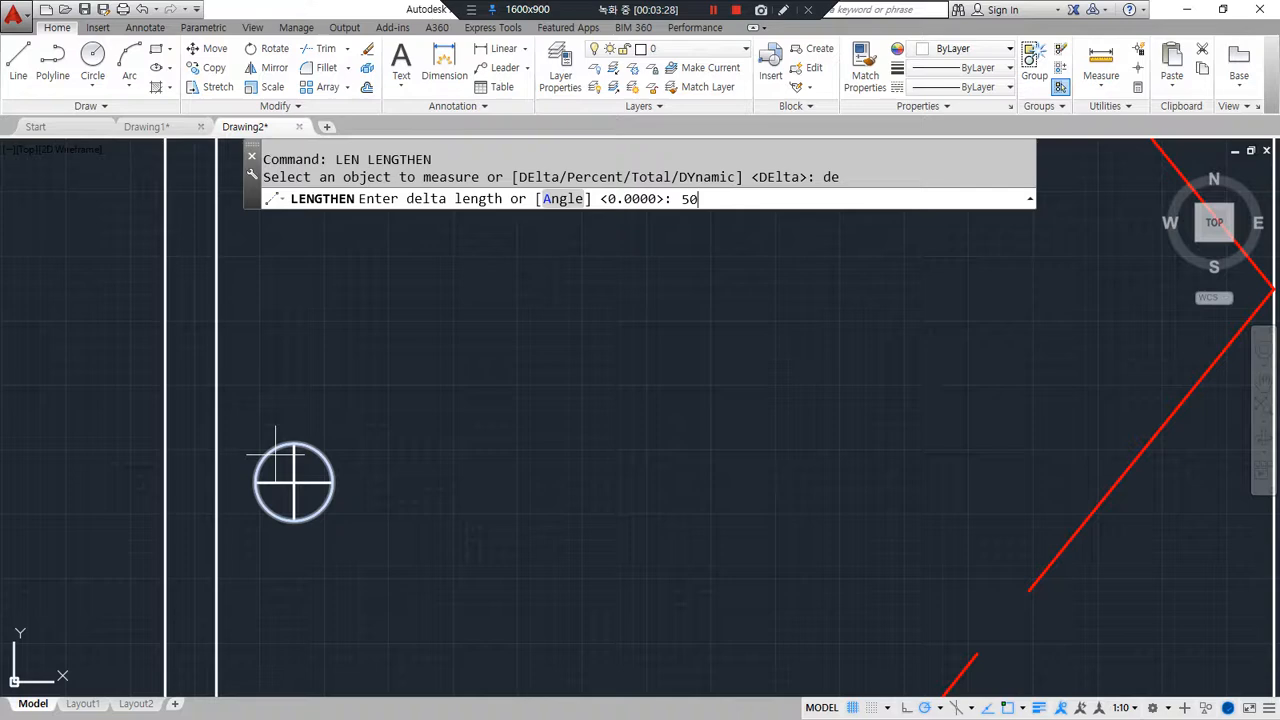
pyautogui.write('50')
pyautogui.press('Return')
pyautogui.click(277, 470)
pyautogui.click(293, 457)
pyautogui.click(293, 505)
pyautogui.click(320, 508)
pyautogui.click(320, 481)
pyautogui.click(267, 485)
pyautogui.click(324, 509)
pyautogui.press('Return')
# Step: Match the properties of the red diagonal swing line onto the handle's two cross lines
pyautogui.write('ma')
pyautogui.press('Return')
pyautogui.click(1054, 569)
pyautogui.click(336, 504)
pyautogui.click(291, 485)
# Step: Erase the horizontal base line that extends past the door's lower-right corner
pyautogui.scroll(-8, 457, 571)
pyautogui.moveTo(518, 591); pyautogui.dragTo(438, 518, button='middle')
pyautogui.click(596, 668)
pyautogui.write('e')
pyautogui.press('Return')
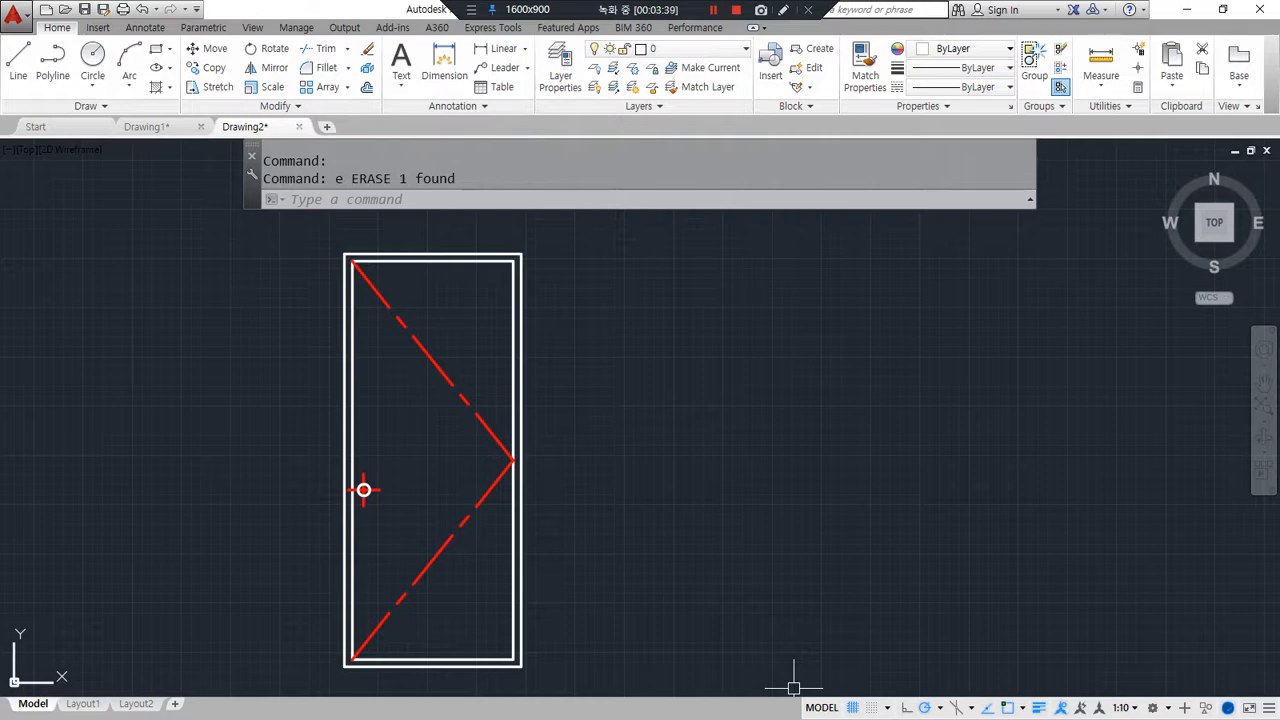
# Step: Draw a horizontal wall line above the door elevation, extending past the door on both sides
pyautogui.moveTo(624, 356); pyautogui.dragTo(623, 398, button='middle')
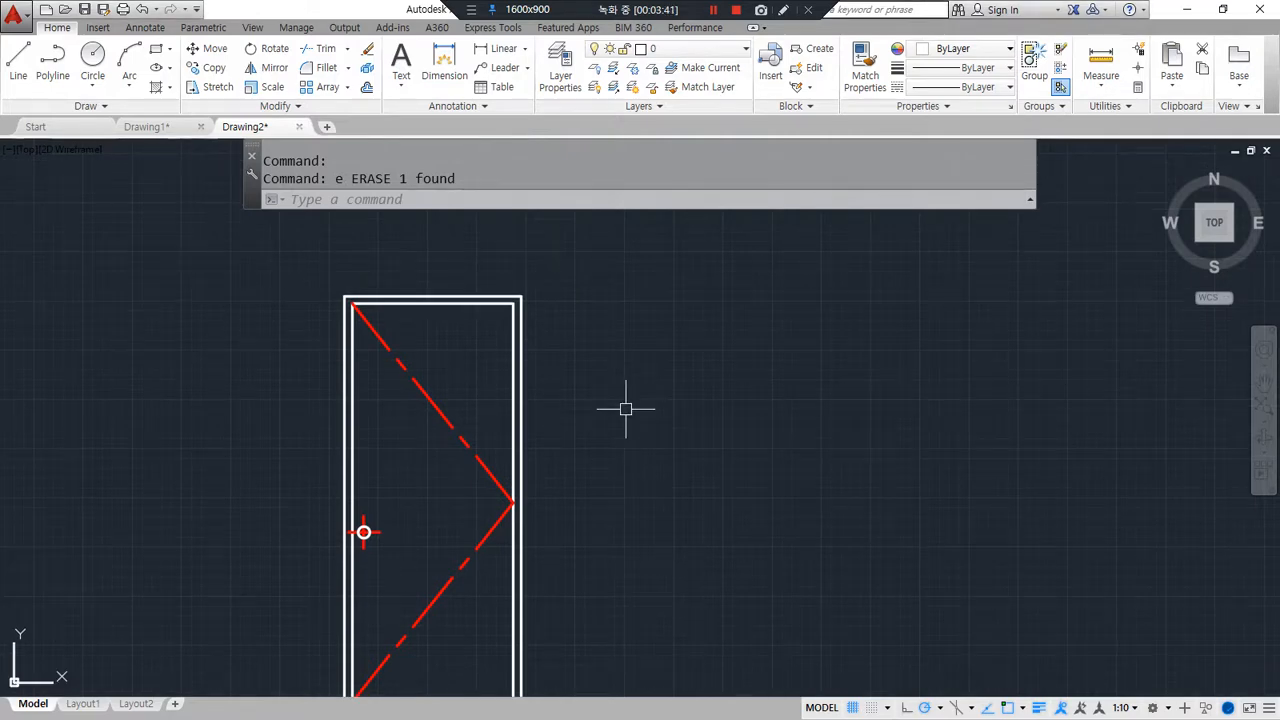
pyautogui.moveTo(534, 383); pyautogui.dragTo(529, 476, button='middle')
pyautogui.write('l')
pyautogui.press('Return')
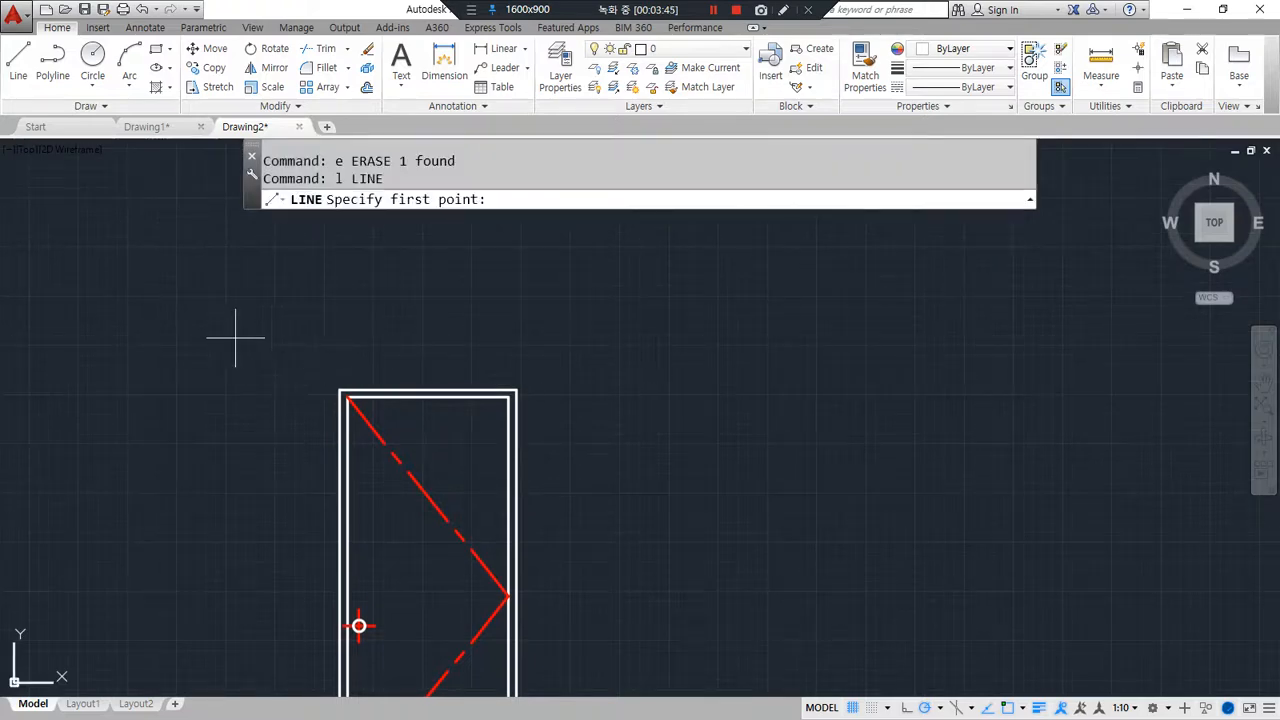
pyautogui.click(174, 322)
pyautogui.click(686, 322)
pyautogui.press('Return')
# Step: Offset the horizontal wall line 200 upward to form the wall thickness of the plan
pyautogui.write('o')
pyautogui.press('Return')
pyautogui.write('200')
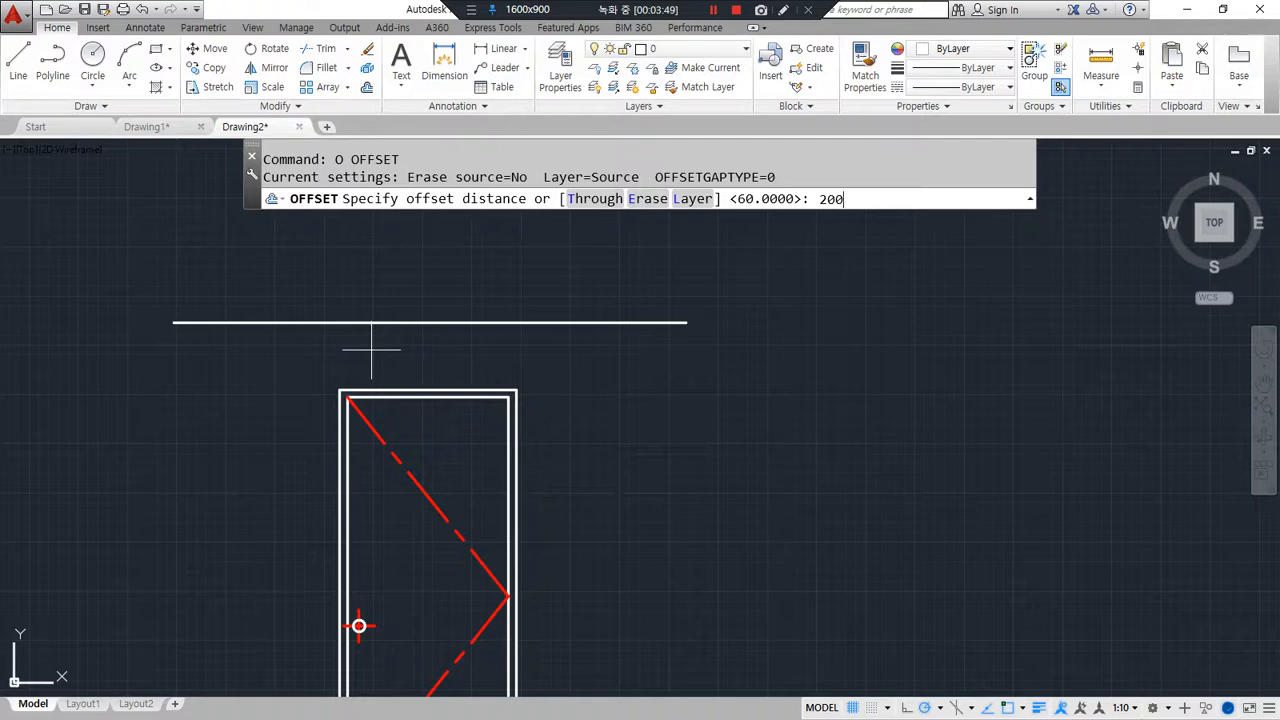
pyautogui.press('Return')
pyautogui.click(526, 322)
pyautogui.click(543, 283)
pyautogui.press('Return')
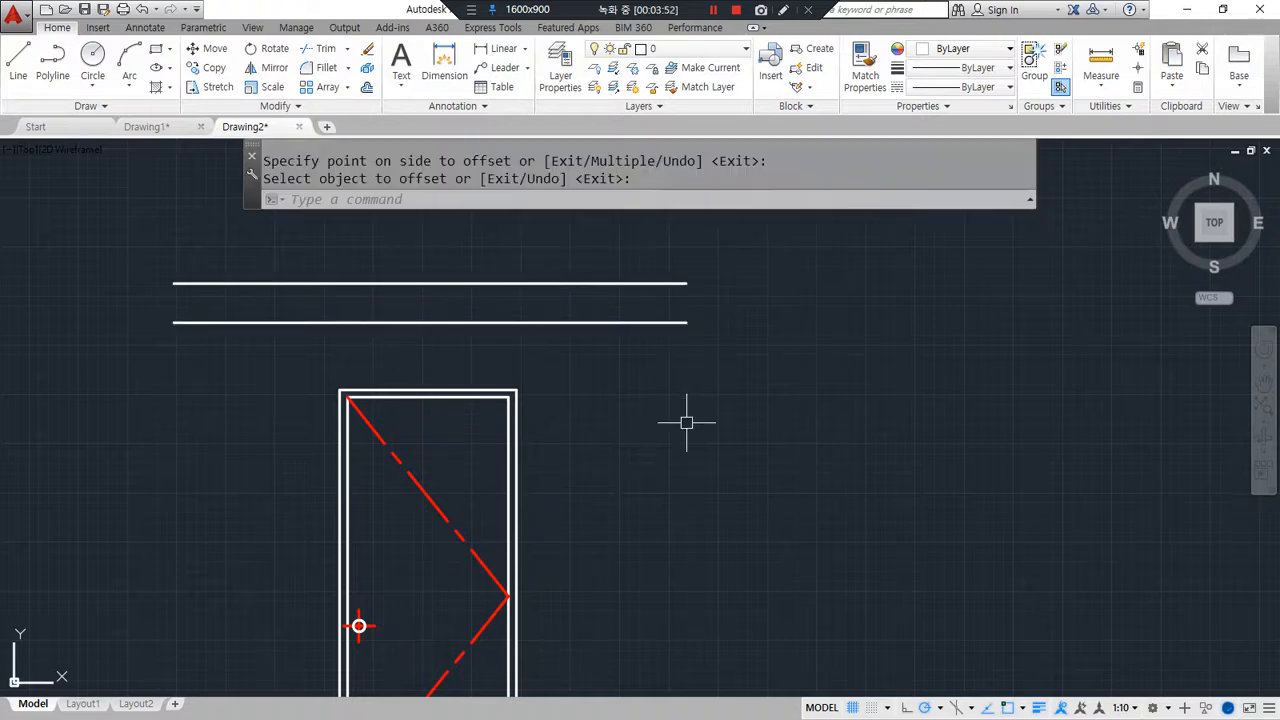
# Step: Draw vertical lines from the outer frame's two upper corners up to the upper wall line
pyautogui.scroll(2, 589, 414)
pyautogui.write('l')
pyautogui.press('Return')
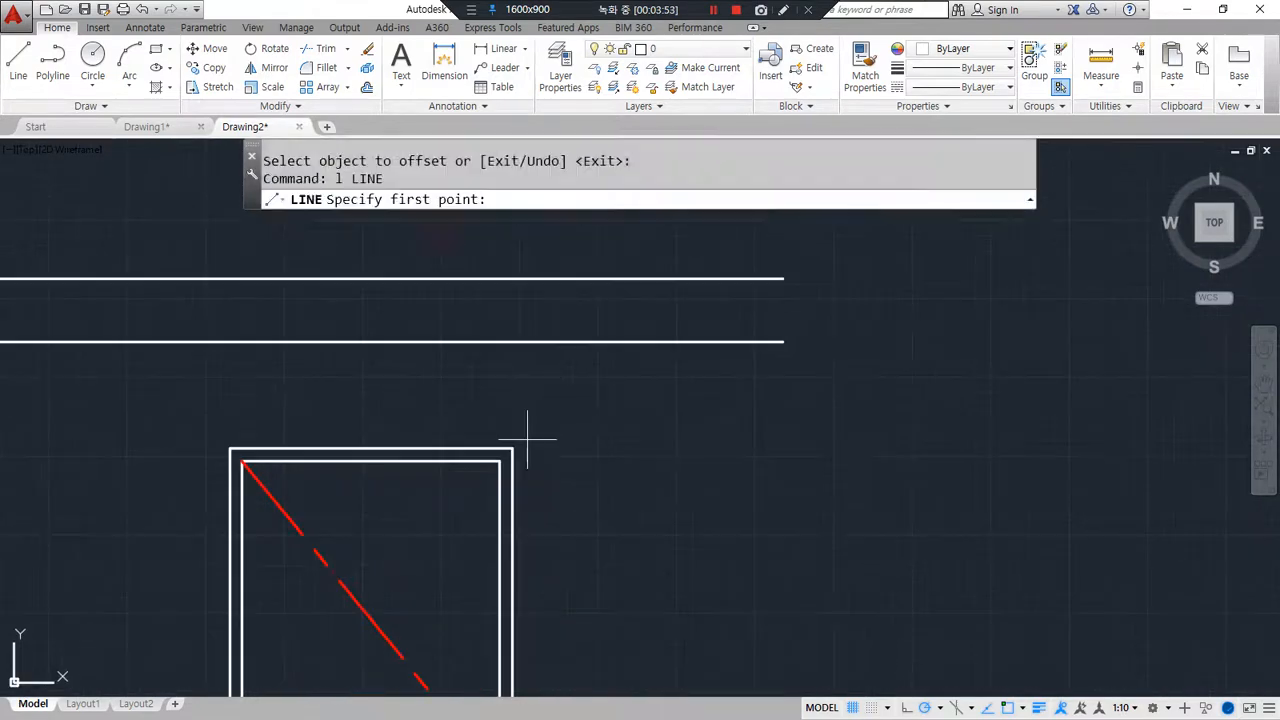
pyautogui.click(513, 447)
pyautogui.click(511, 280)
pyautogui.press('Return')
pyautogui.press('Return')
pyautogui.click(230, 447)
pyautogui.click(230, 280)
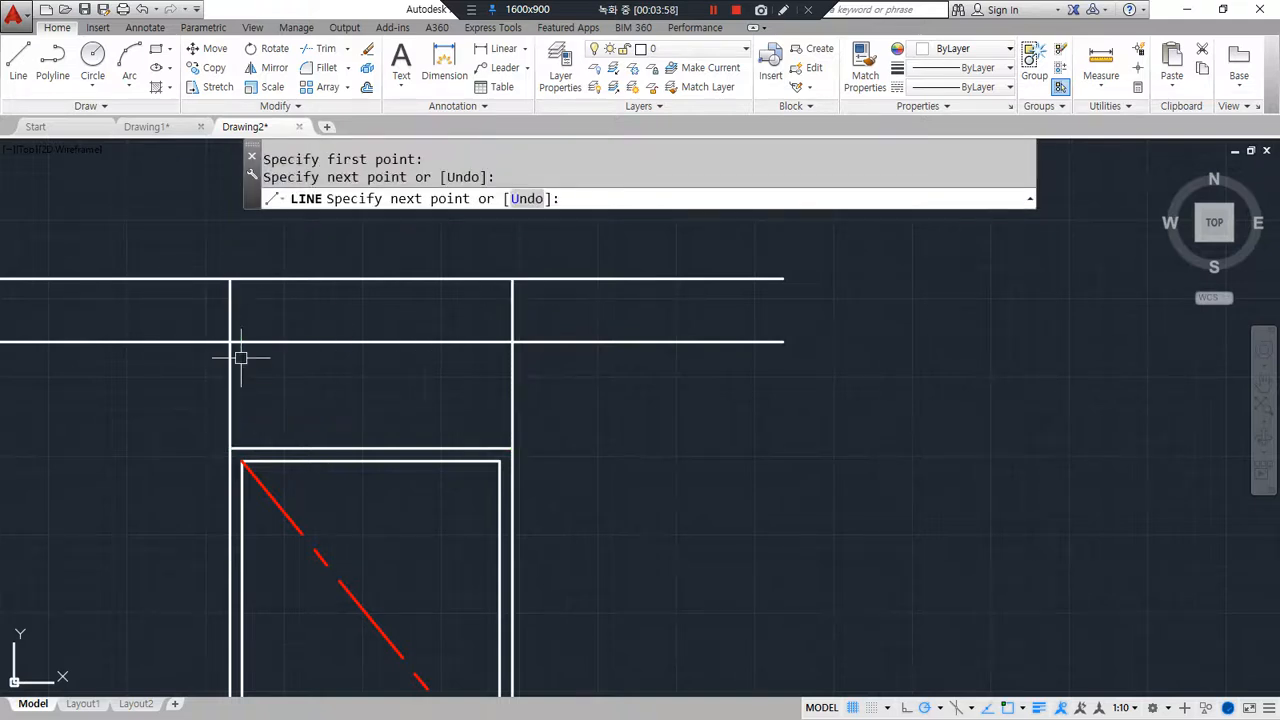
pyautogui.press('Return')
pyautogui.moveTo(129, 321); pyautogui.dragTo(144, 286)
pyautogui.moveTo(619, 321); pyautogui.dragTo(604, 290)
pyautogui.moveTo(229, 397); pyautogui.dragTo(505, 398)
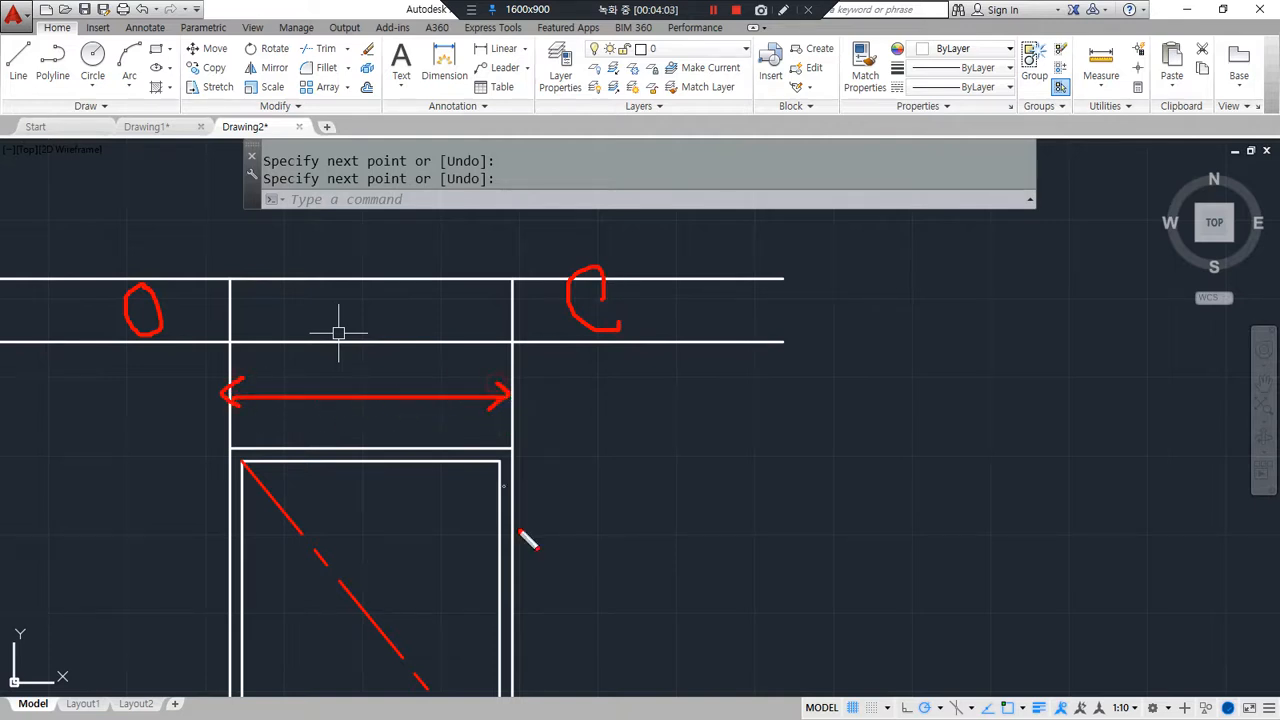
pyautogui.press('Escape')
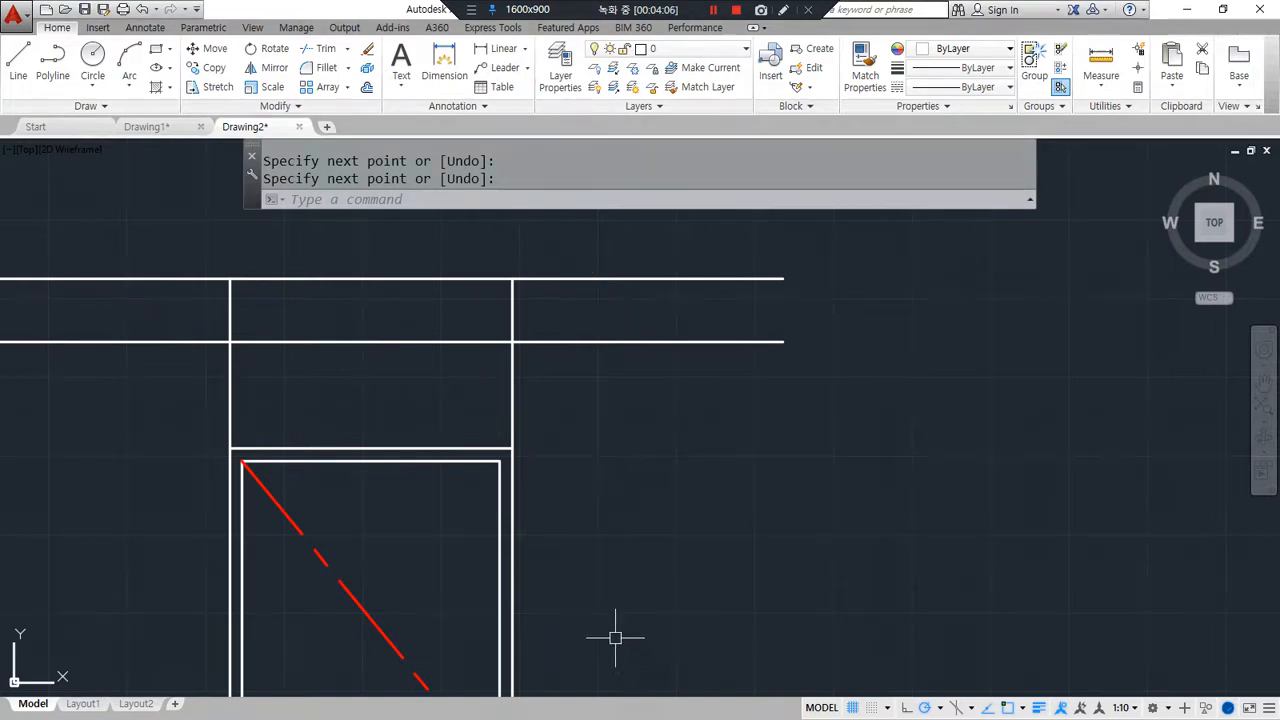
# Step: Trim the two vertical projection lines below the lower wall line
pyautogui.write('tr')
pyautogui.press('space')
pyautogui.press('space')
pyautogui.click(534, 407)
pyautogui.click(137, 380)
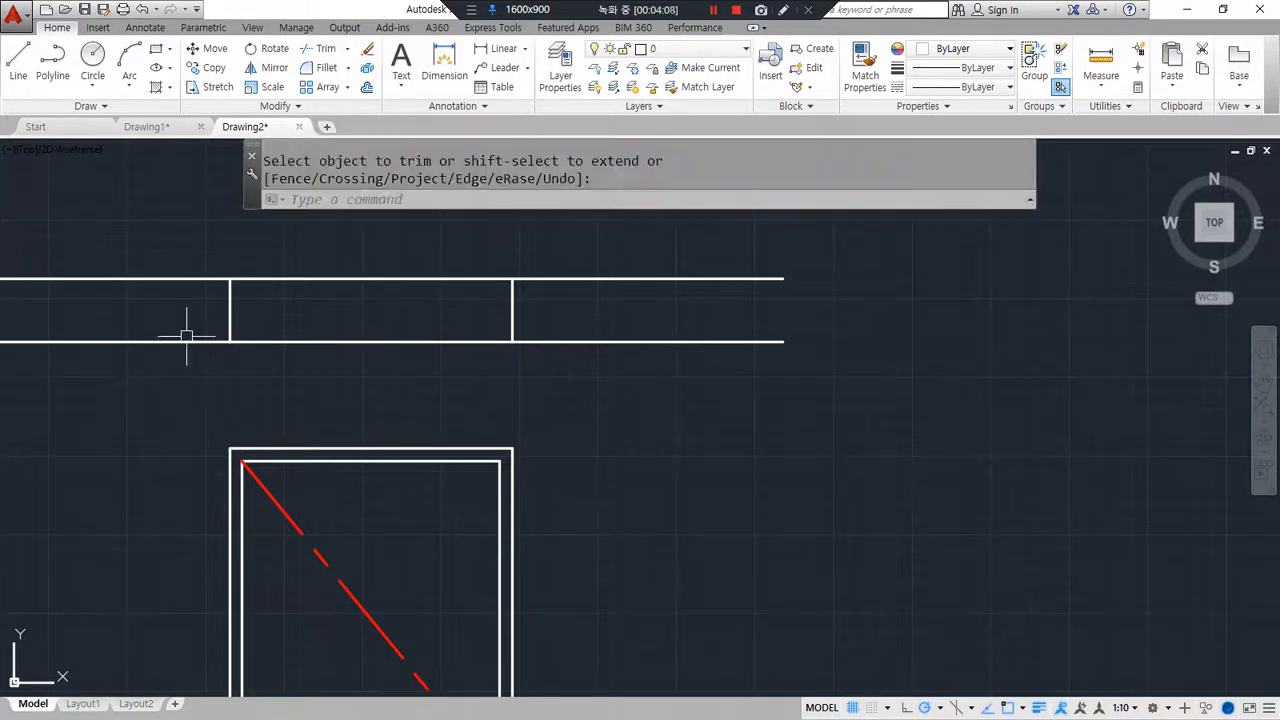
pyautogui.press('space')
pyautogui.write('o')
pyautogui.press('space')
pyautogui.write('45')
pyautogui.press('space')
pyautogui.press('Escape')
# Step: Offset the two vertical opening lines in the wall plan 40 inward to form the door frame's jambs
pyautogui.write('O')
pyautogui.press('space')
pyautogui.write('4')
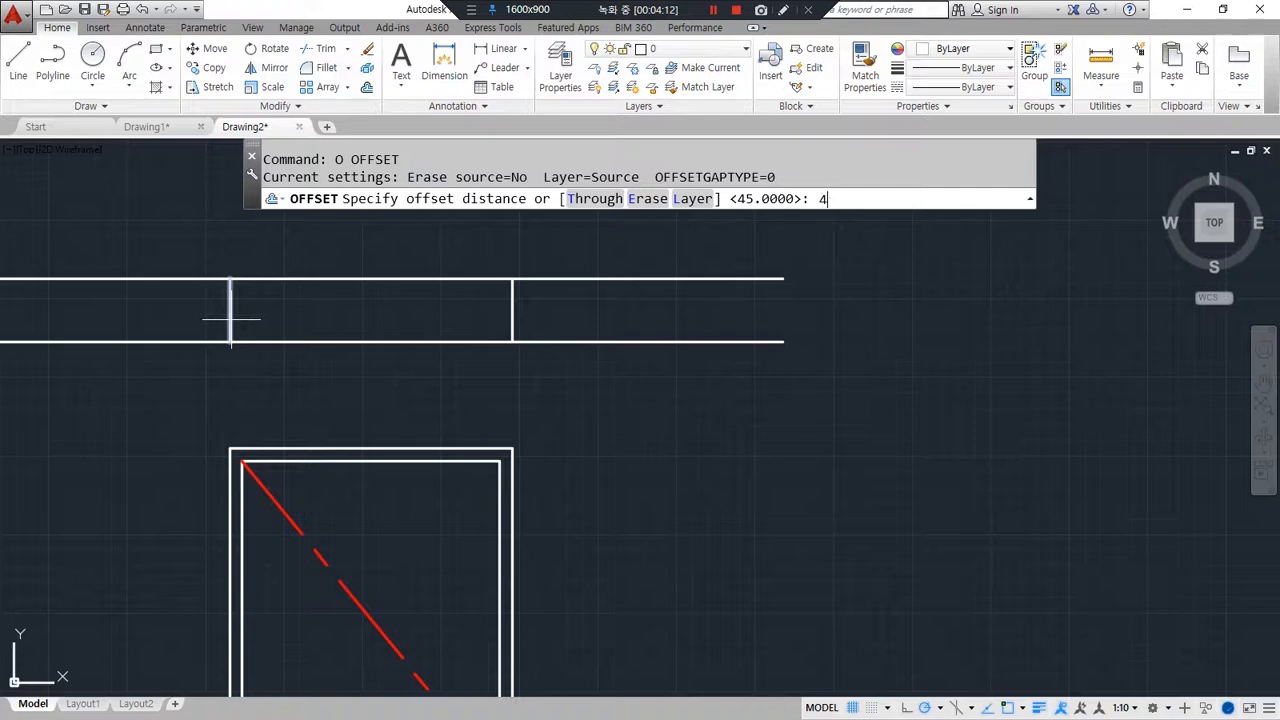
pyautogui.press('space')
pyautogui.click(230, 310)
pyautogui.click(301, 310)
pyautogui.click(514, 309)
pyautogui.click(400, 333)
pyautogui.press('space')
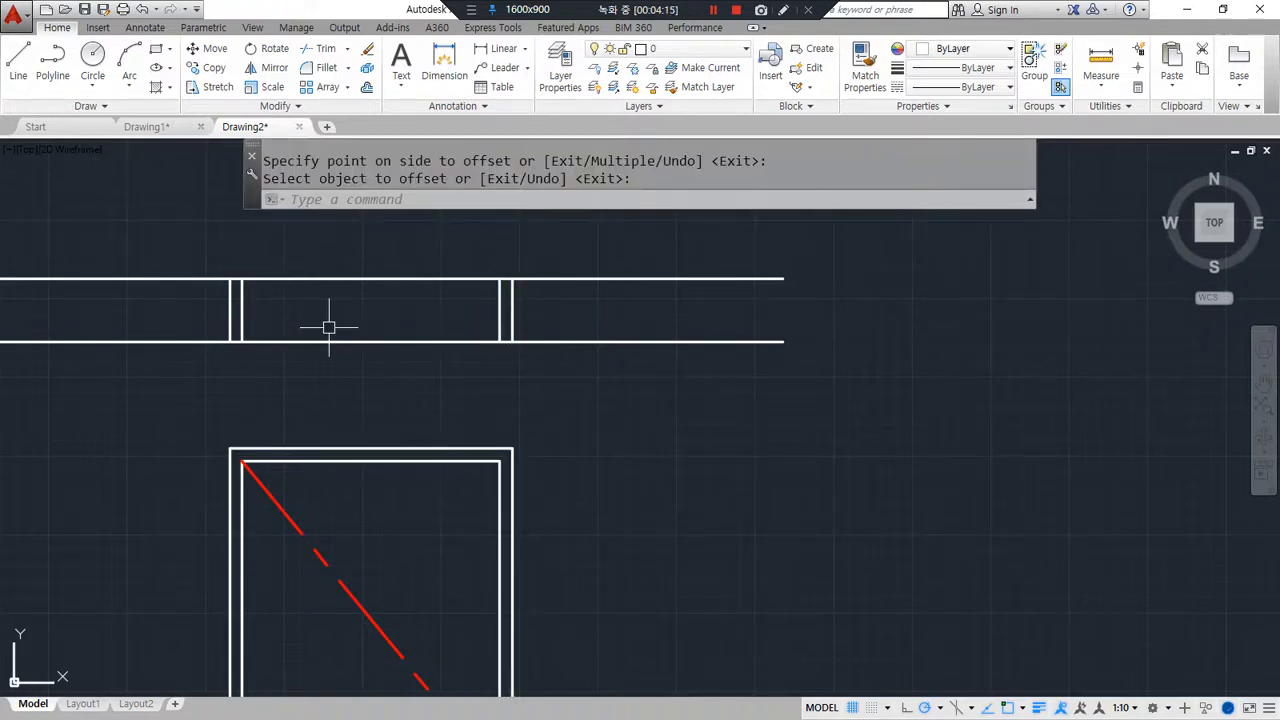
pyautogui.moveTo(236, 426); pyautogui.dragTo(472, 530)
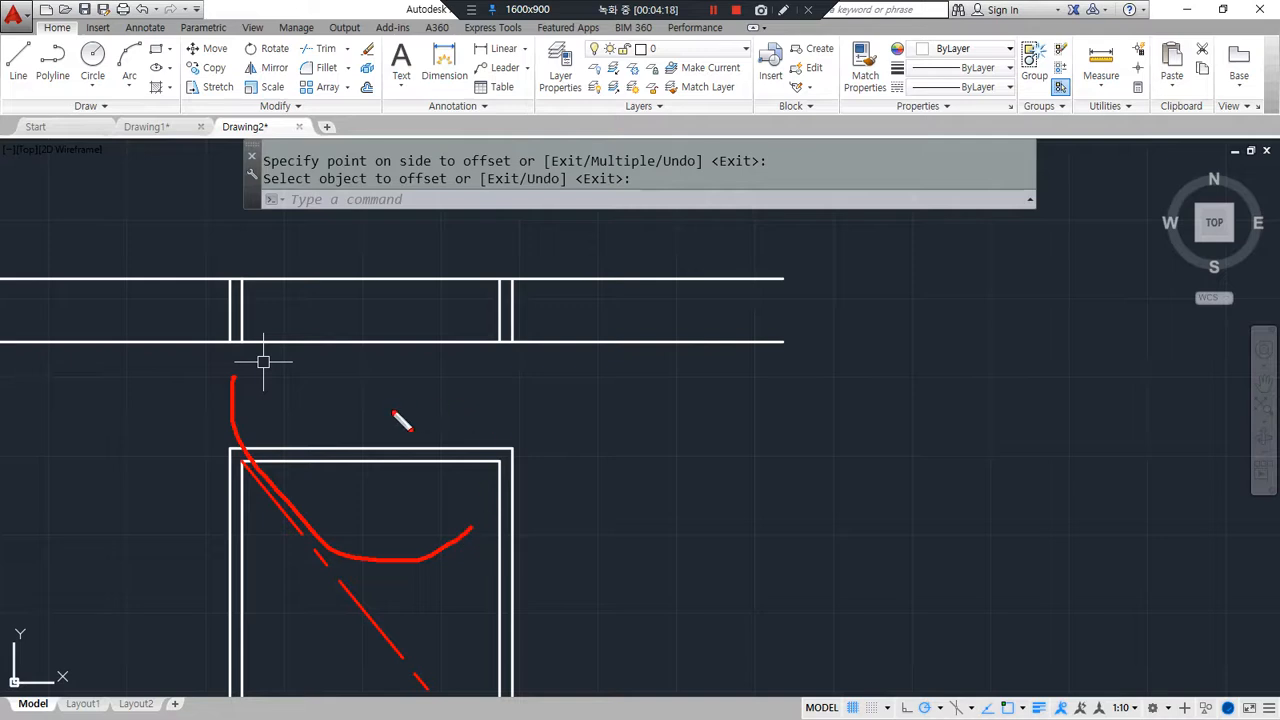
pyautogui.moveTo(241, 302); pyautogui.dragTo(476, 64)
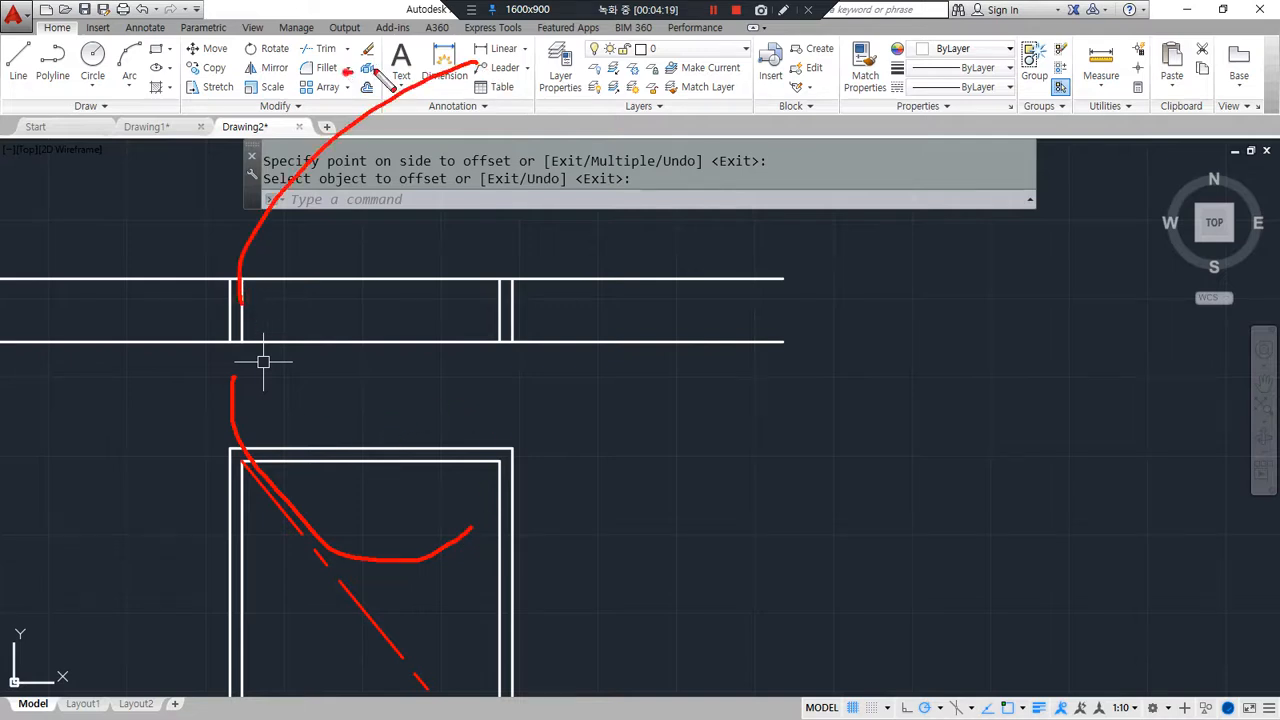
# Step: Try offsetting the two inner jamb lines of the plan 5 toward the opening
pyautogui.moveTo(393, 250); pyautogui.dragTo(397, 323, button='middle')
pyautogui.scroll(3, 380, 383)
pyautogui.moveTo(350, 474); pyautogui.dragTo(581, 441, button='middle')
pyautogui.write('o')
pyautogui.press('Return')
pyautogui.scroll(2, 510, 445)
pyautogui.press('Escape')
pyautogui.press('Return')
pyautogui.write('5')
pyautogui.press('Return')
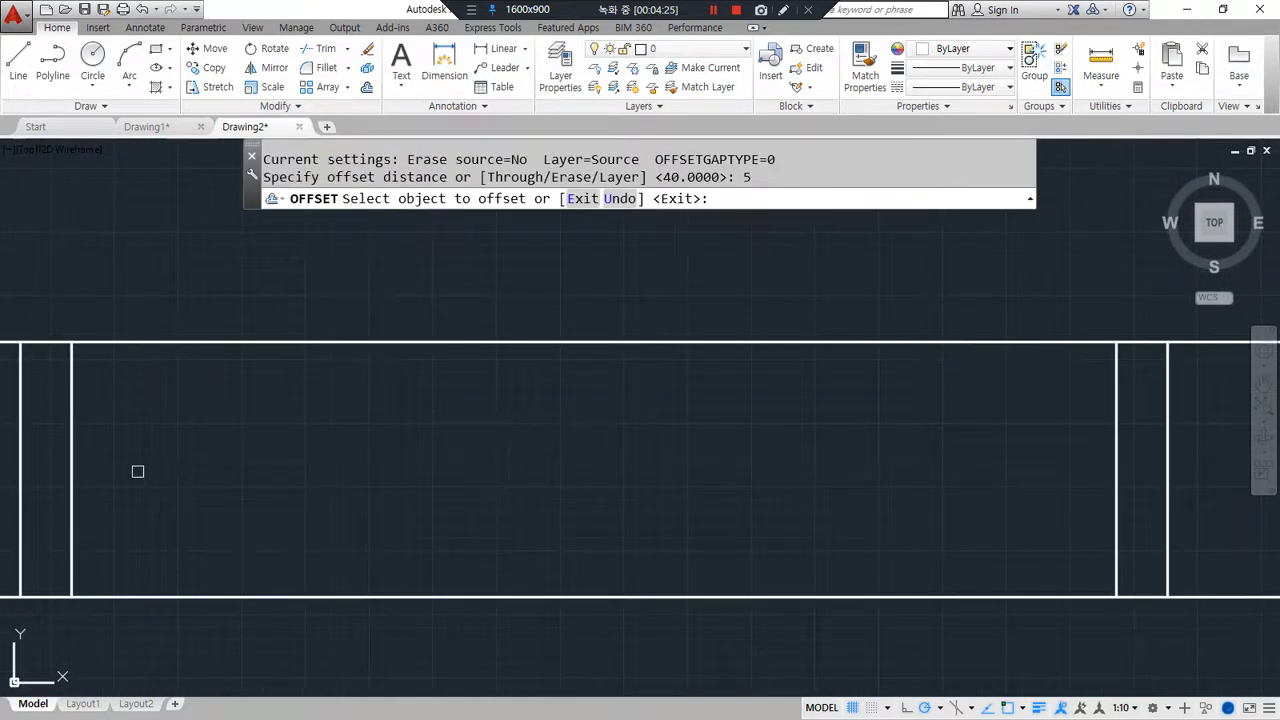
pyautogui.click(72, 477)
pyautogui.click(168, 477)
pyautogui.click(1117, 446)
pyautogui.click(911, 463)
pyautogui.press('Return')
# Step: Erase the two lines offset 5 from the inner jamb lines
pyautogui.click(81, 459)
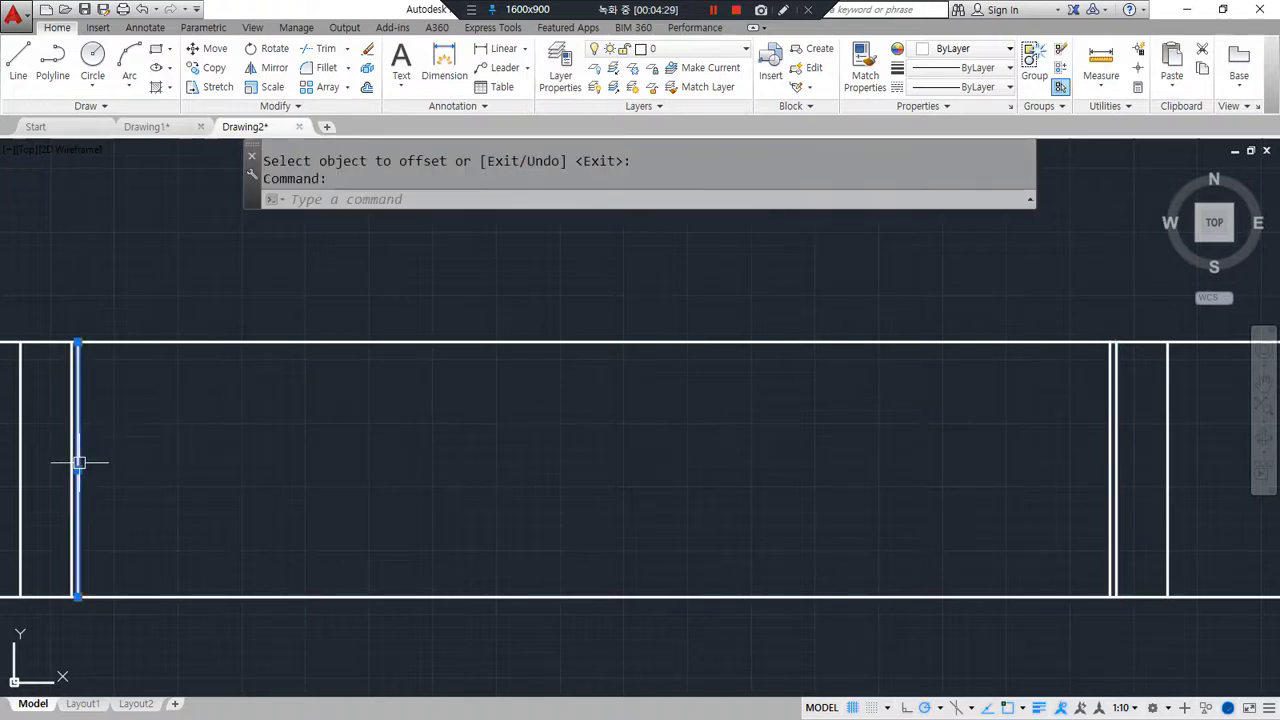
pyautogui.click(1108, 428)
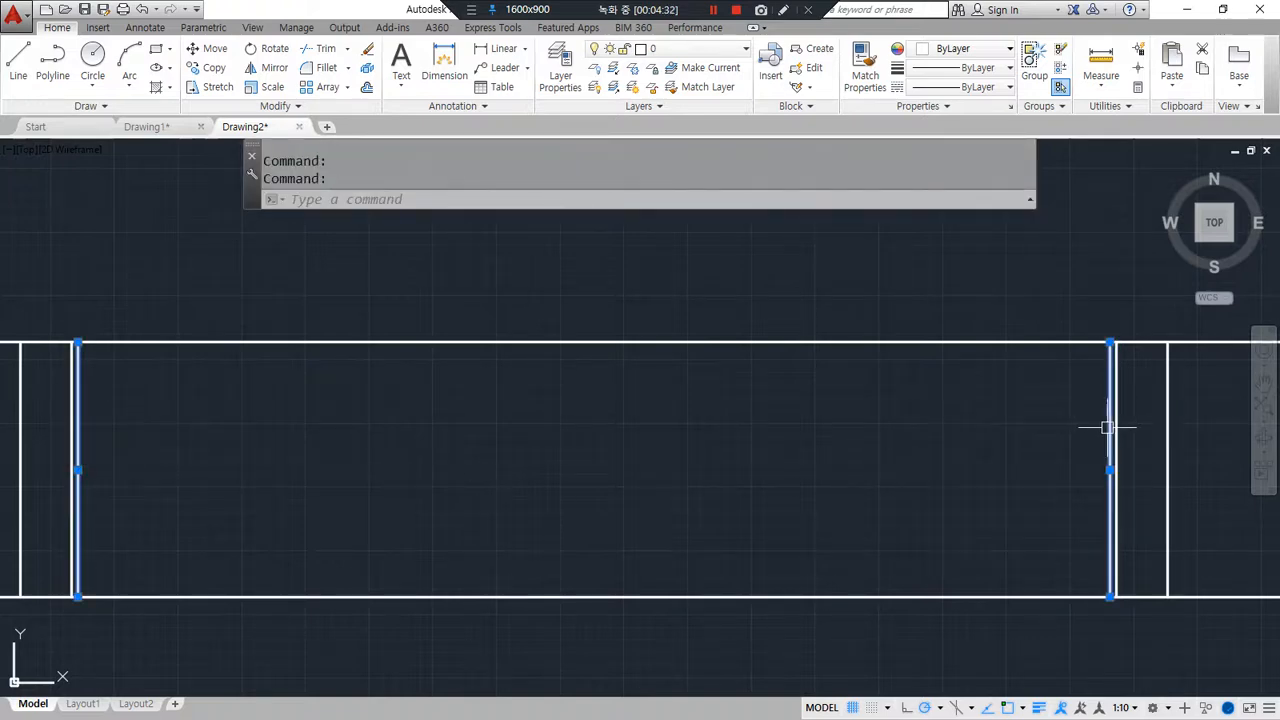
pyautogui.write('e')
pyautogui.press('Return')
# Step: Offset the two inner jamb lines of the plan 10 toward the opening for the door stops
pyautogui.write('o')
pyautogui.press('Return')
pyautogui.write('10')
pyautogui.press('Return')
pyautogui.click(1116, 418)
pyautogui.click(949, 451)
pyautogui.click(71, 456)
pyautogui.click(403, 488)
pyautogui.press('Return')
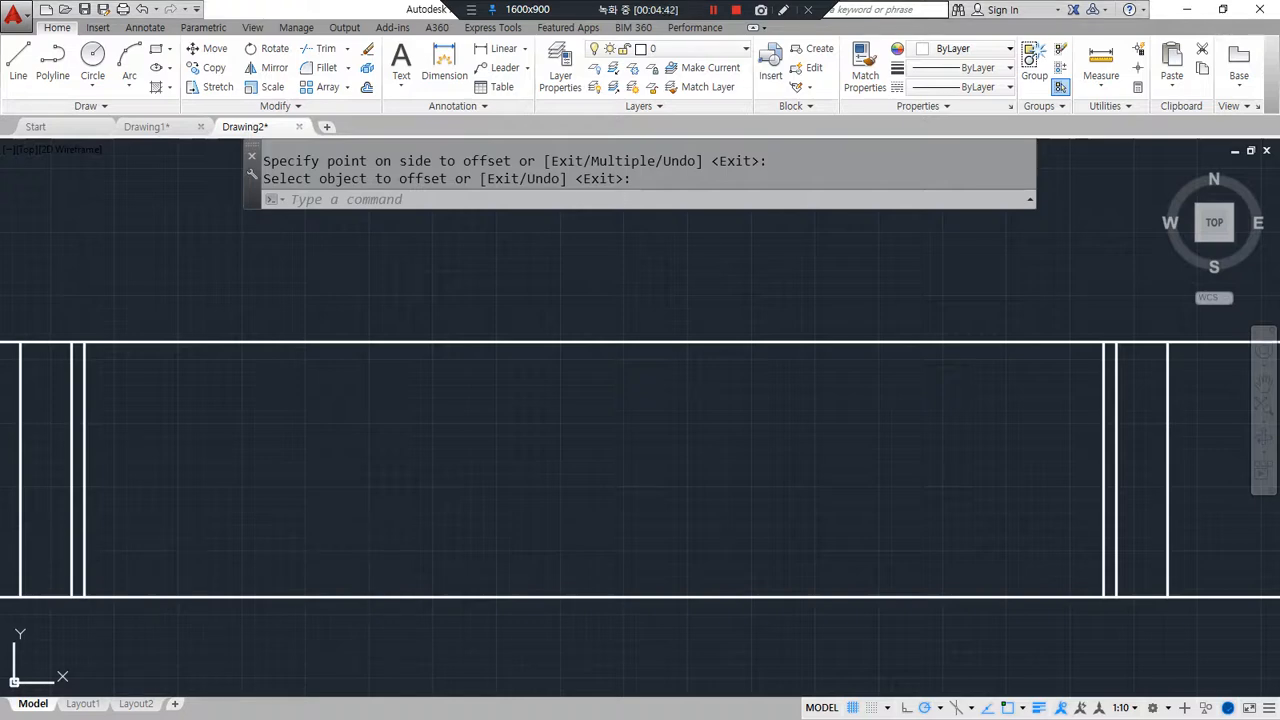
# Step: Switch to the browser's reference drawing, check the thickness dimension in the door section, and return to the CAD drawing
pyautogui.moveTo(0, 290); pyautogui.dragTo(428, 240)
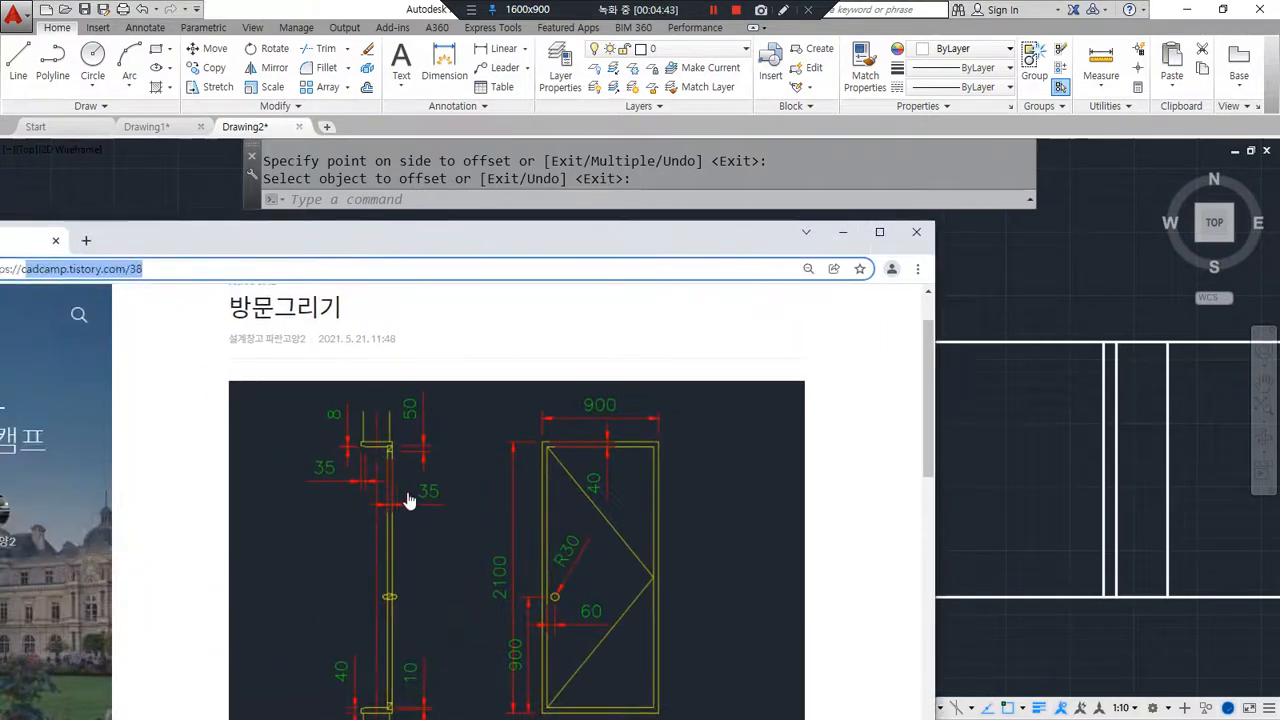
pyautogui.moveTo(426, 529); pyautogui.dragTo(398, 464)
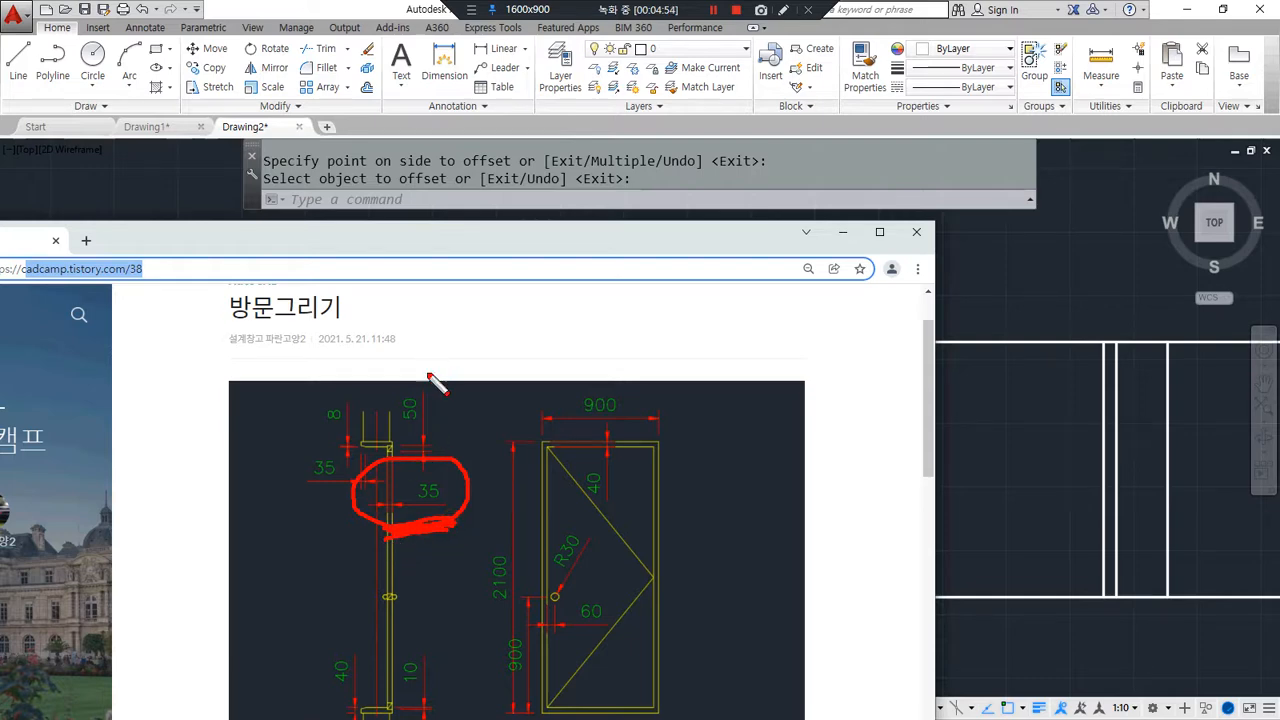
pyautogui.moveTo(508, 406); pyautogui.dragTo(507, 452)
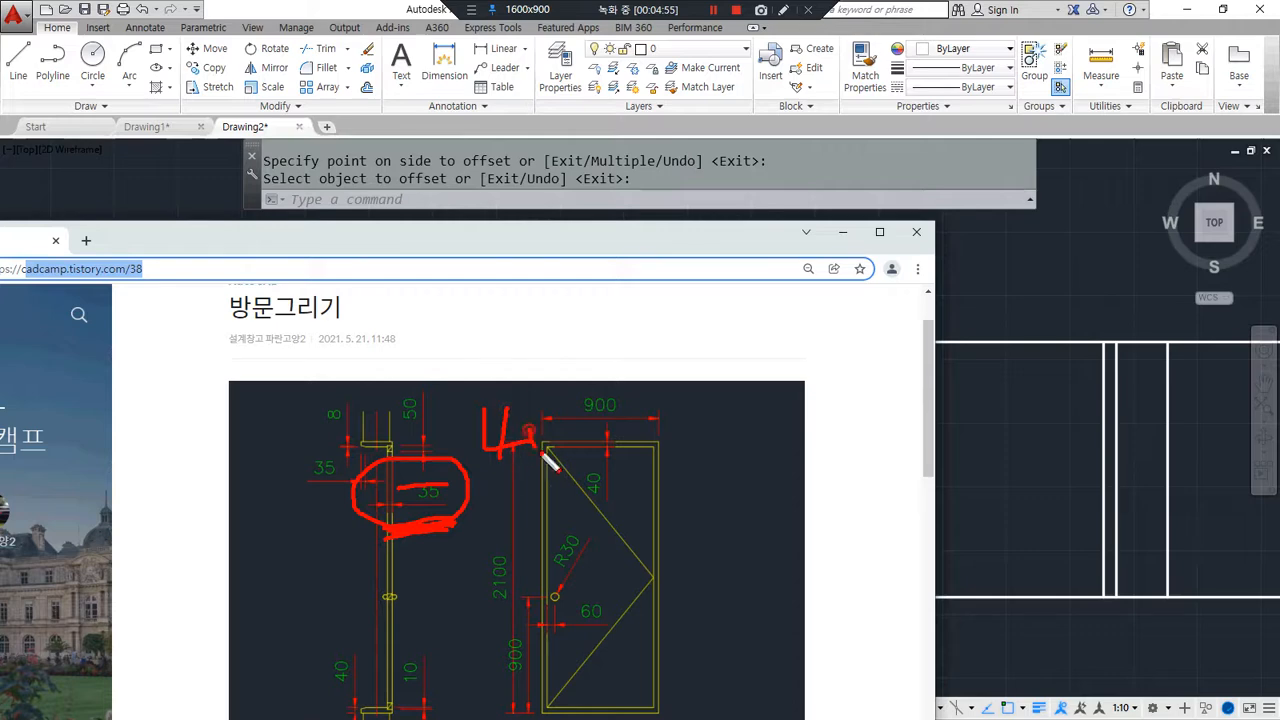
pyautogui.press('Escape')
pyautogui.click(843, 232)
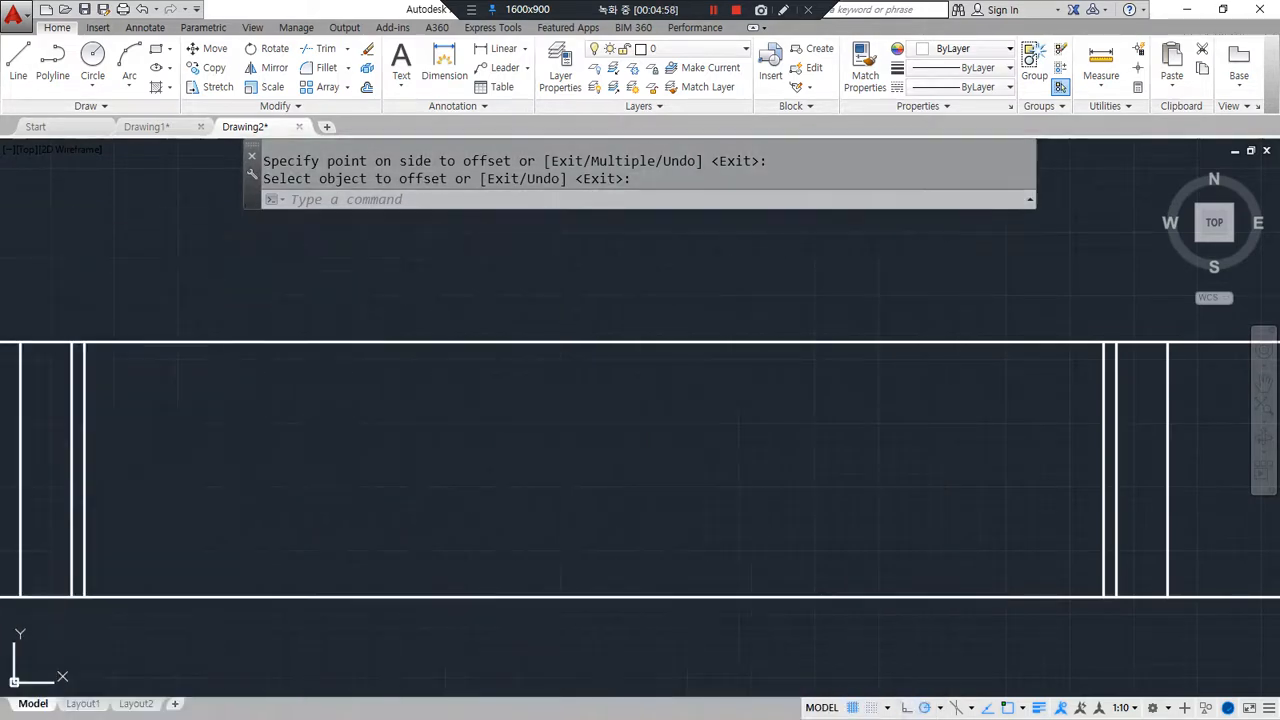
# Step: Offset the upper and lower wall lines 40 toward the middle of the wall
pyautogui.write('o')
pyautogui.press('Return')
pyautogui.write('40')
pyautogui.press('Return')
pyautogui.click(345, 341)
pyautogui.click(314, 454)
pyautogui.click(263, 598)
pyautogui.click(252, 487)
pyautogui.press('Return')
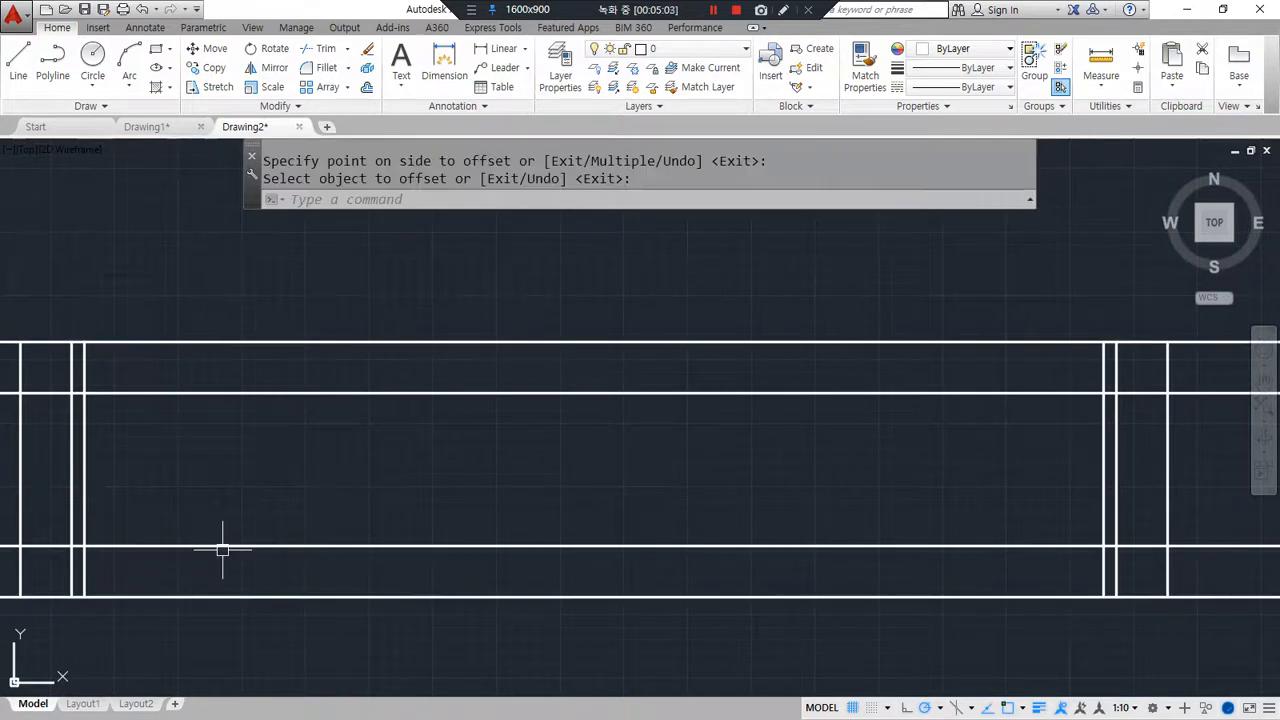
# Step: Trim the vertical lines at both jambs so the door stops project only between the two middle horizontal lines
pyautogui.write('tr')
pyautogui.press('Return')
pyautogui.press('Return')
pyautogui.click(87, 376)
pyautogui.click(72, 426)
pyautogui.click(77, 573)
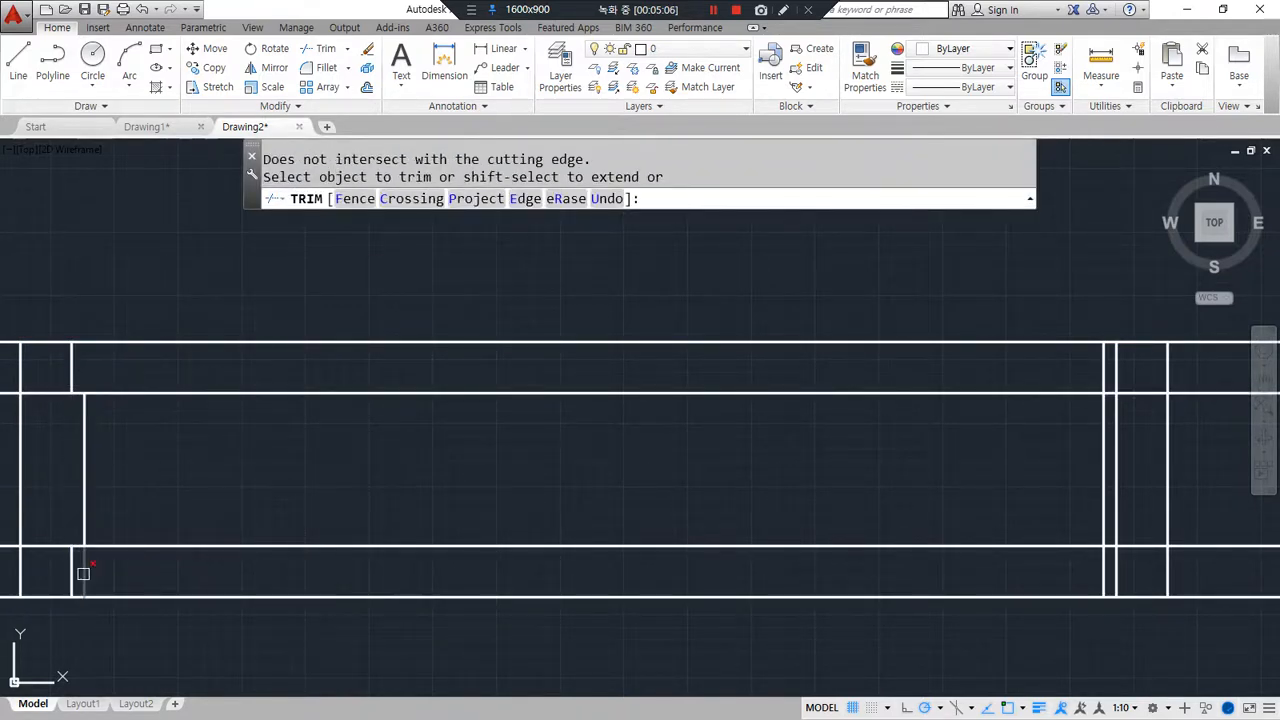
pyautogui.click(1102, 363)
pyautogui.click(1120, 457)
pyautogui.click(1120, 566)
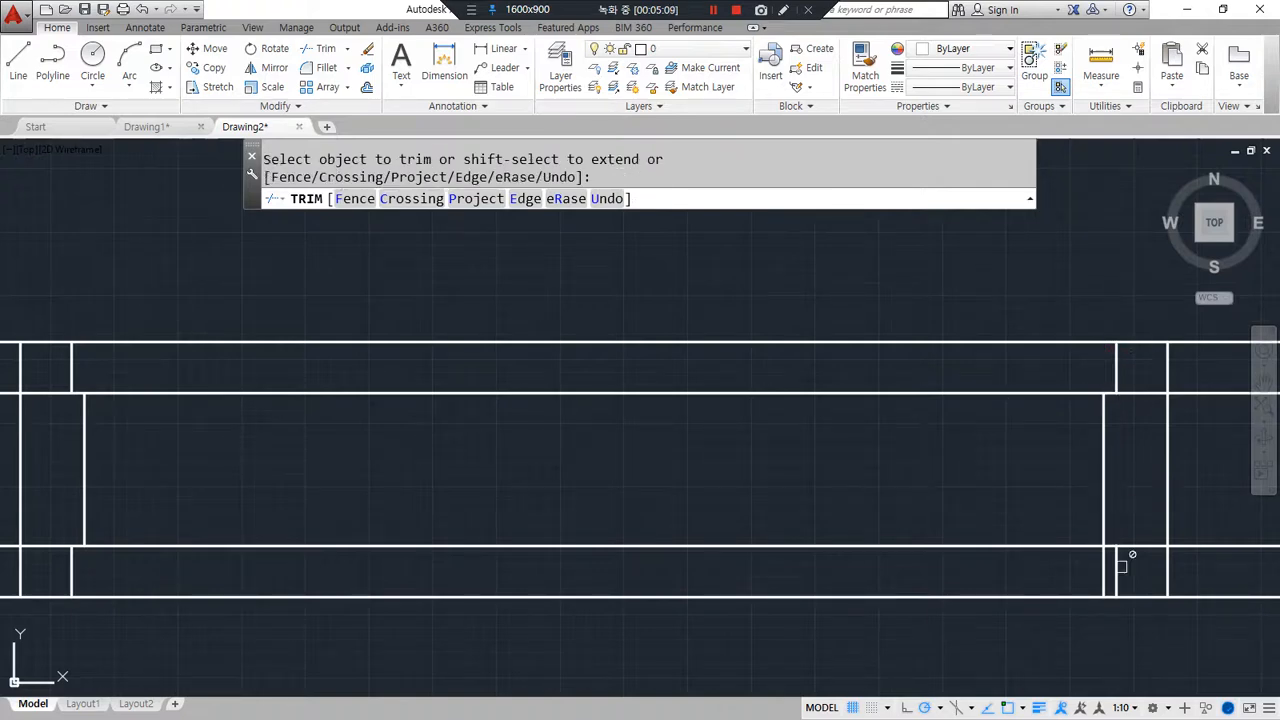
pyautogui.click(1098, 570)
pyautogui.press('Escape')
# Step: Trim the two middle horizontal lines where they cross the right and left frame jambs
pyautogui.write('tr')
pyautogui.press('Return')
pyautogui.press('Return')
pyautogui.click(1160, 560)
pyautogui.click(1138, 381)
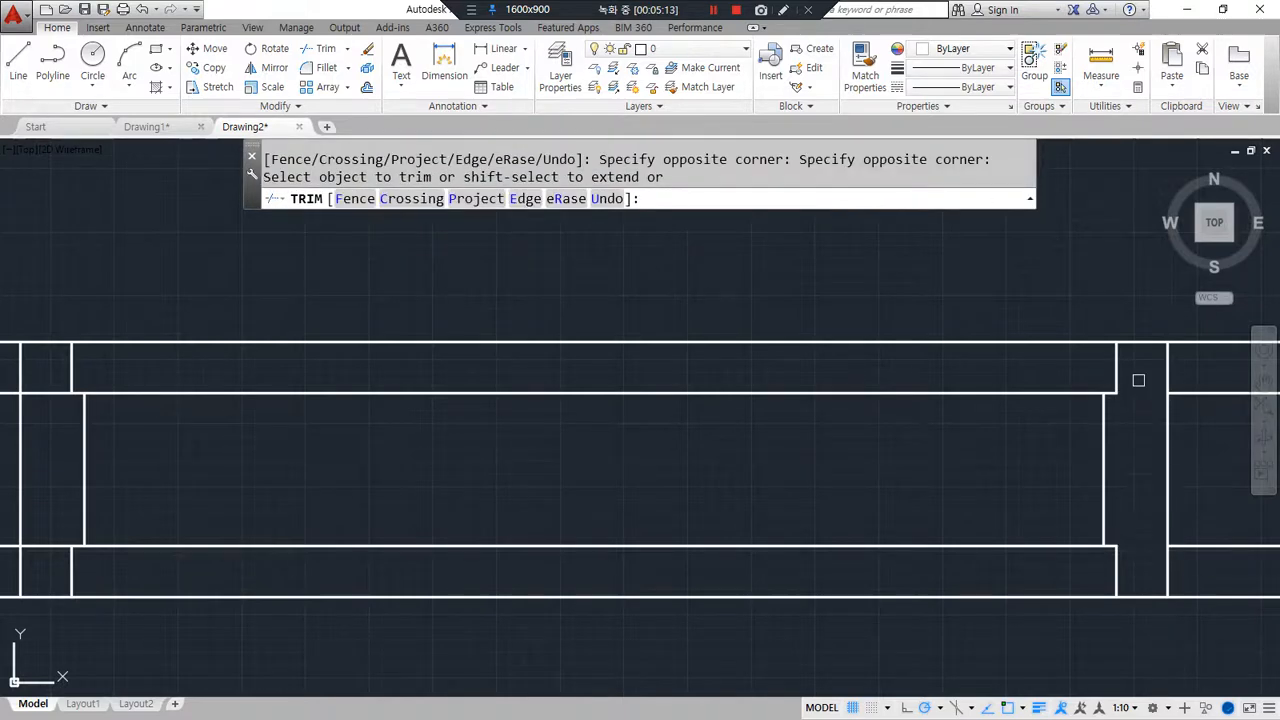
pyautogui.click(70, 373)
pyautogui.click(44, 371)
pyautogui.click(43, 543)
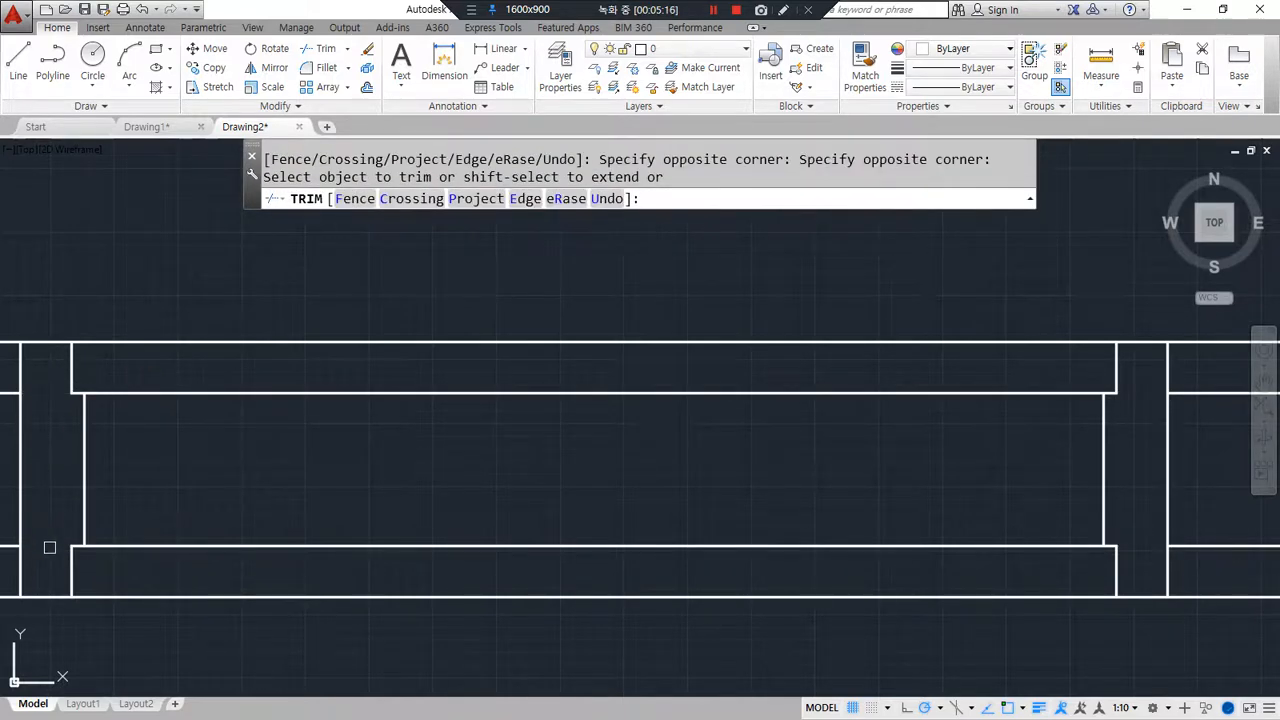
pyautogui.press('Return')
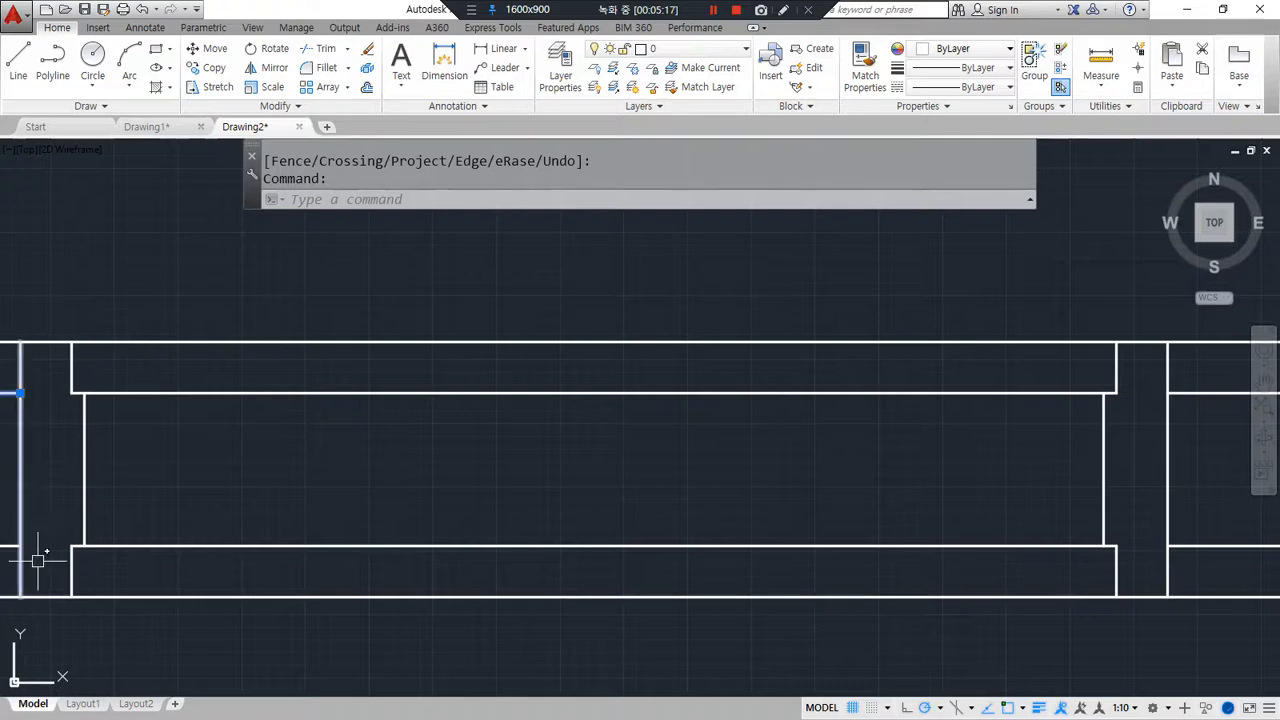
# Step: Erase the leftover horizontal line segments in the wall outside the left and right jambs of the plan section
pyautogui.click(5, 546)
pyautogui.write('e')
pyautogui.press('Return')
pyautogui.moveTo(1031, 435); pyautogui.dragTo(835, 432, button='middle')
pyautogui.click(1140, 368)
pyautogui.click(1060, 557)
pyautogui.press('Delete')
# Step: Draw the door leaf as a rectangle filling the upper rebate between the two jambs, snapped to opposite corners
pyautogui.moveTo(414, 437); pyautogui.dragTo(640, 442, button='middle')
pyautogui.write('z')
pyautogui.press('Return')
pyautogui.press('Return')
pyautogui.moveTo(620, 400); pyautogui.dragTo(586, 443)
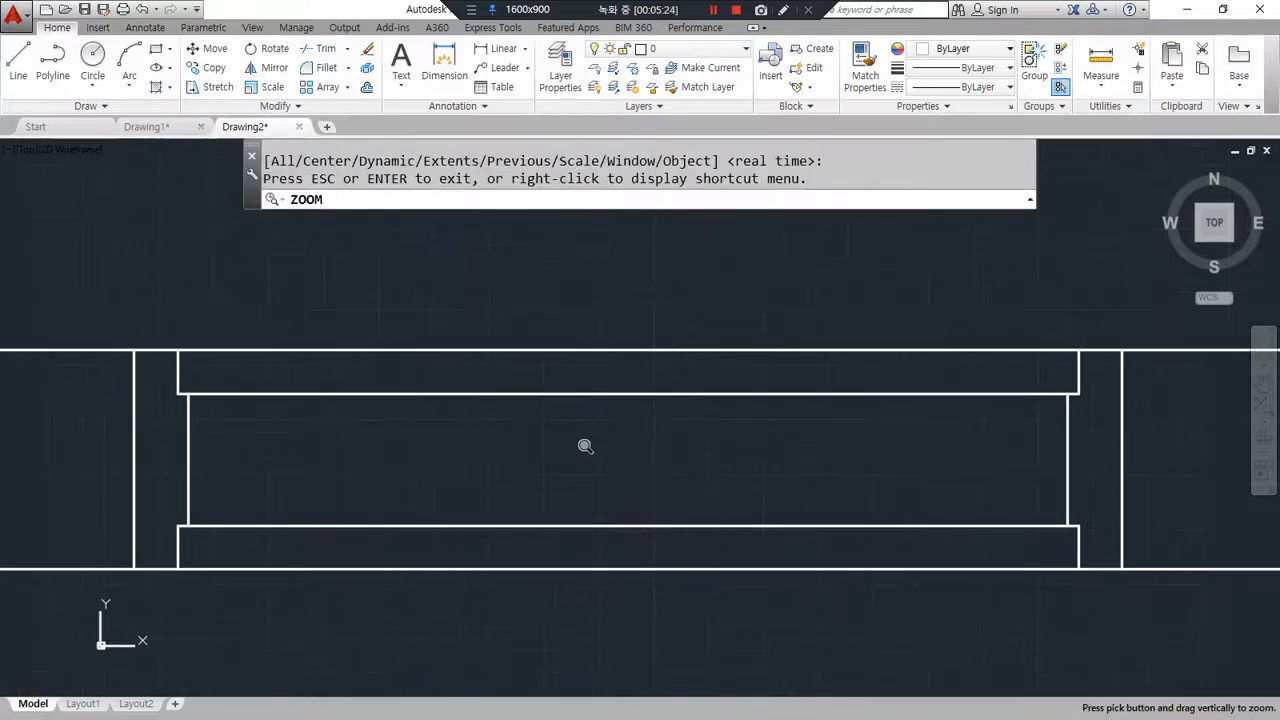
pyautogui.press('Escape')
pyautogui.write('rec')
pyautogui.press('Return')
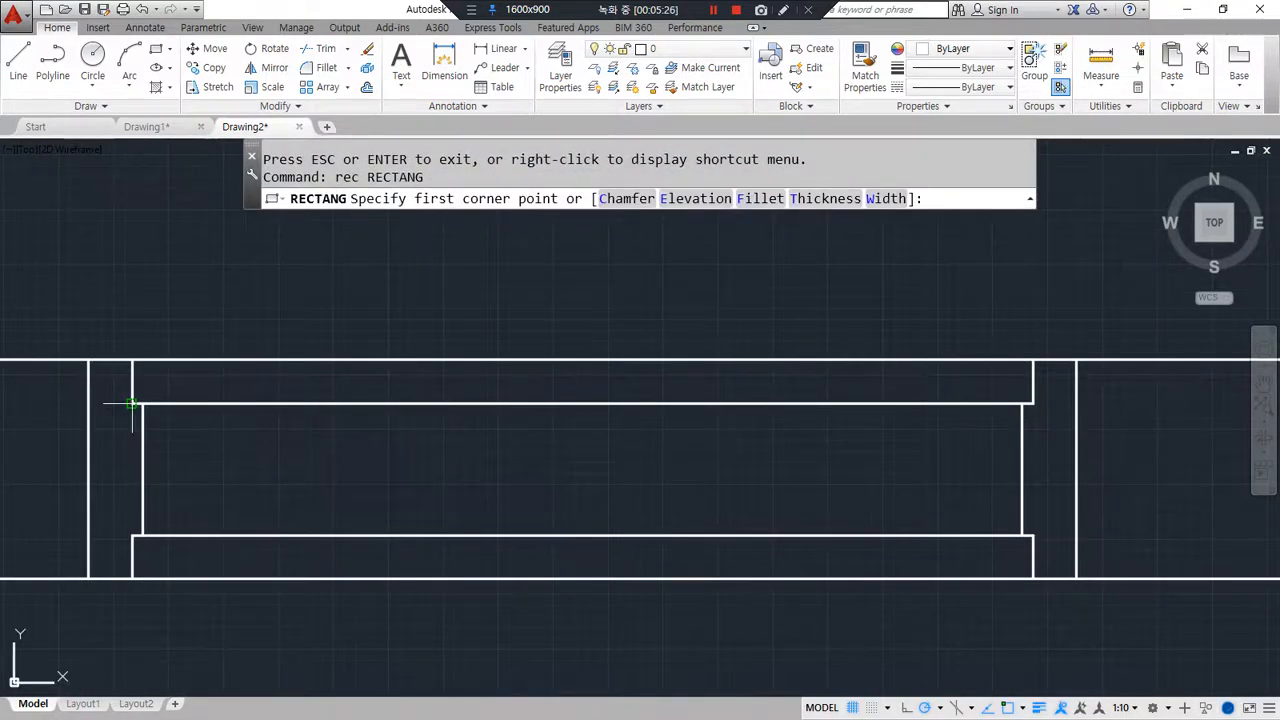
pyautogui.click(131, 405)
pyautogui.click(1034, 358)
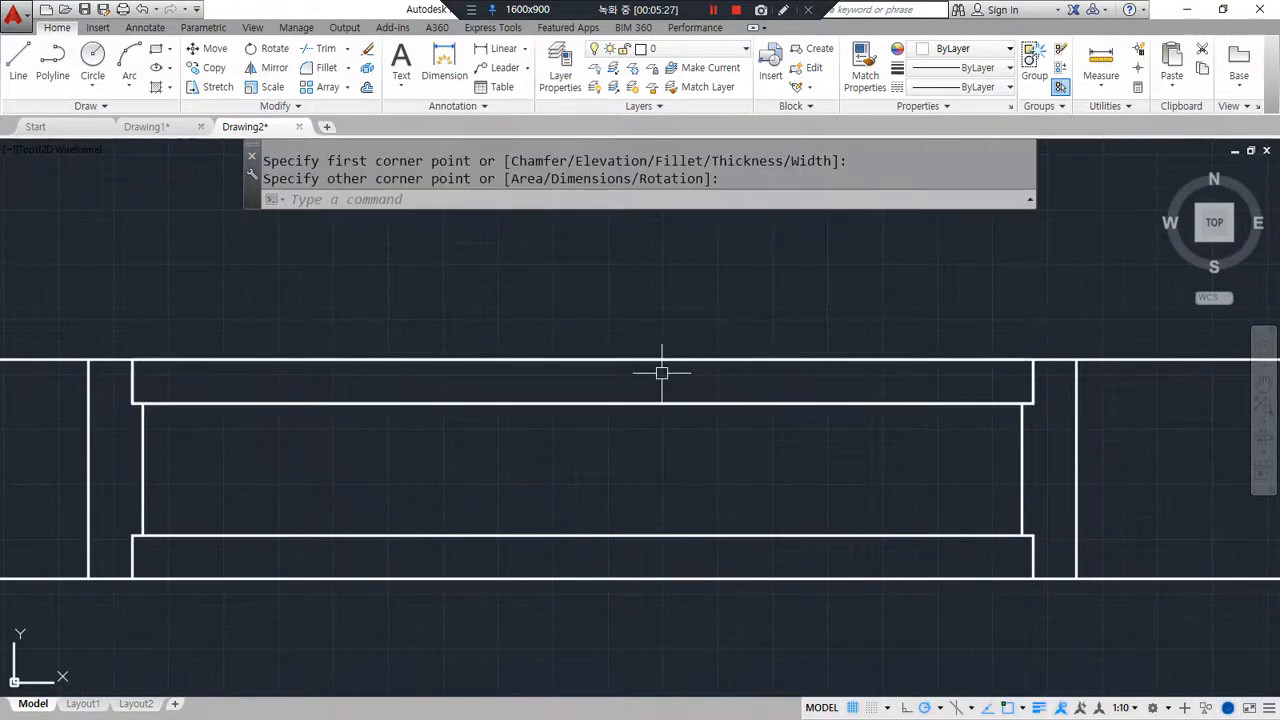
# Step: Rotate the door leaf rectangle about its upper-right corner so it stands perpendicular to the wall, opening upward
pyautogui.write('ro')
pyautogui.press('Return')
pyautogui.click(709, 357)
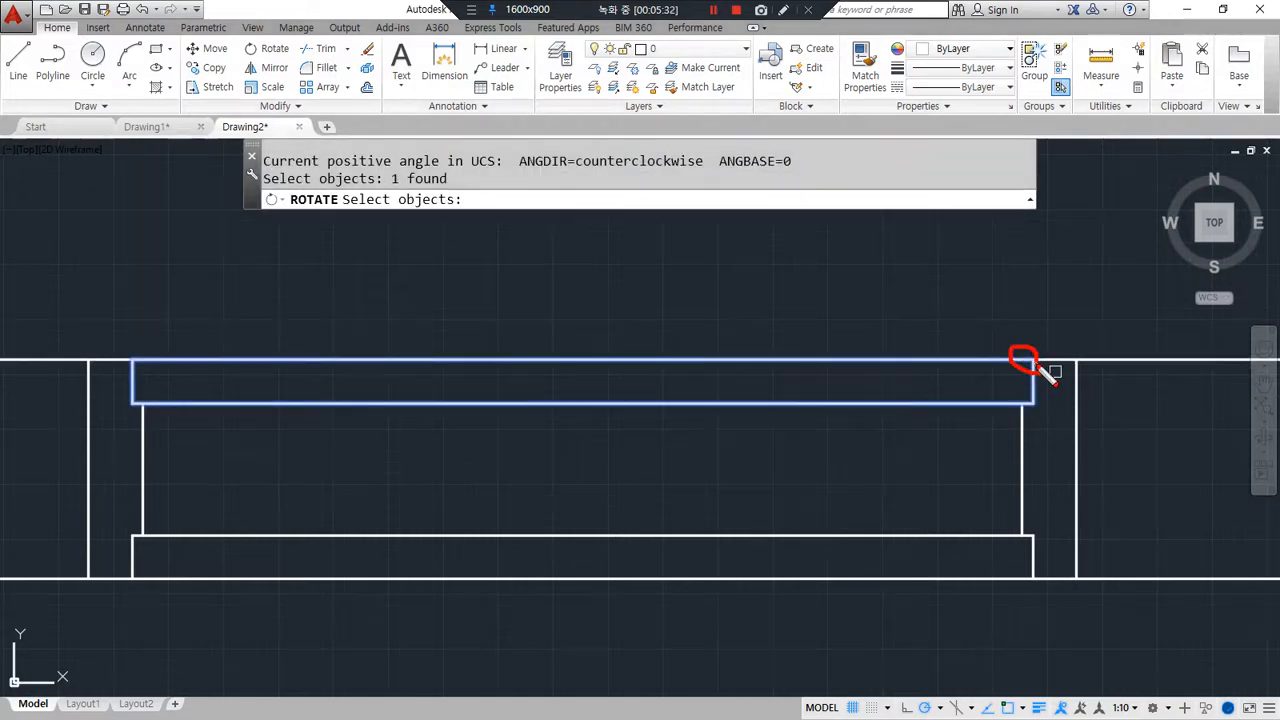
pyautogui.press('Return')
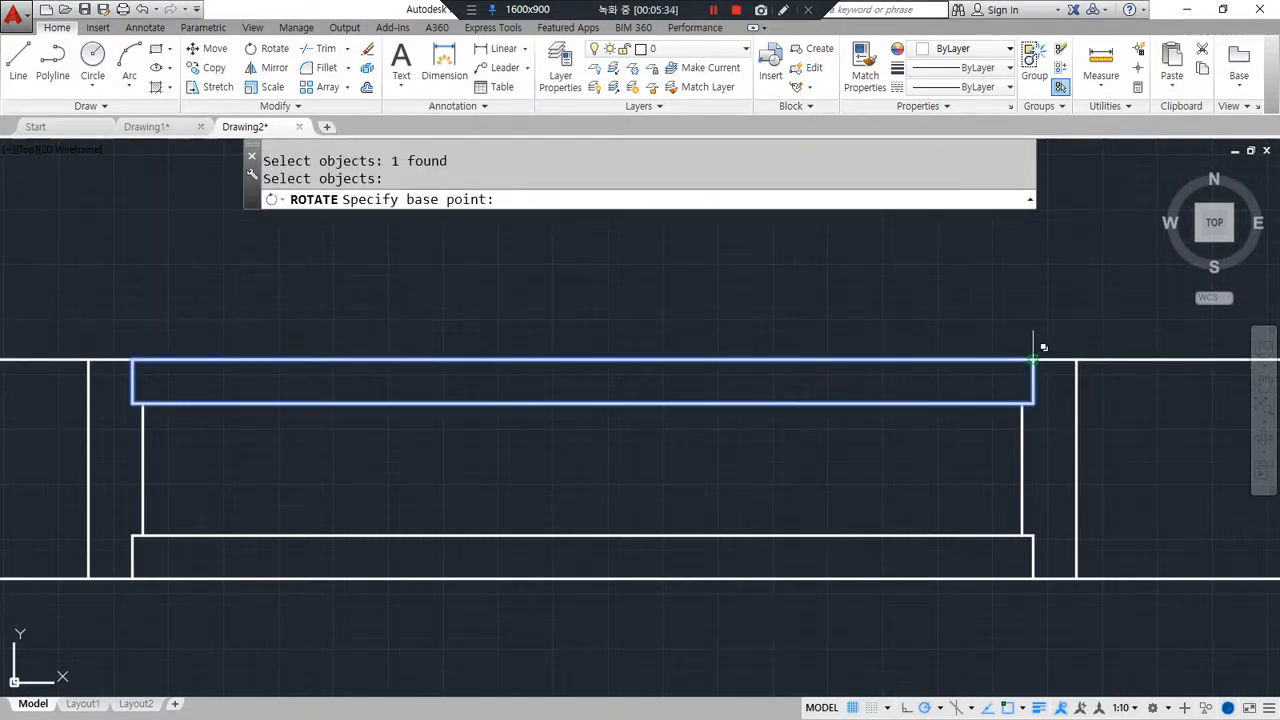
pyautogui.click(1034, 358)
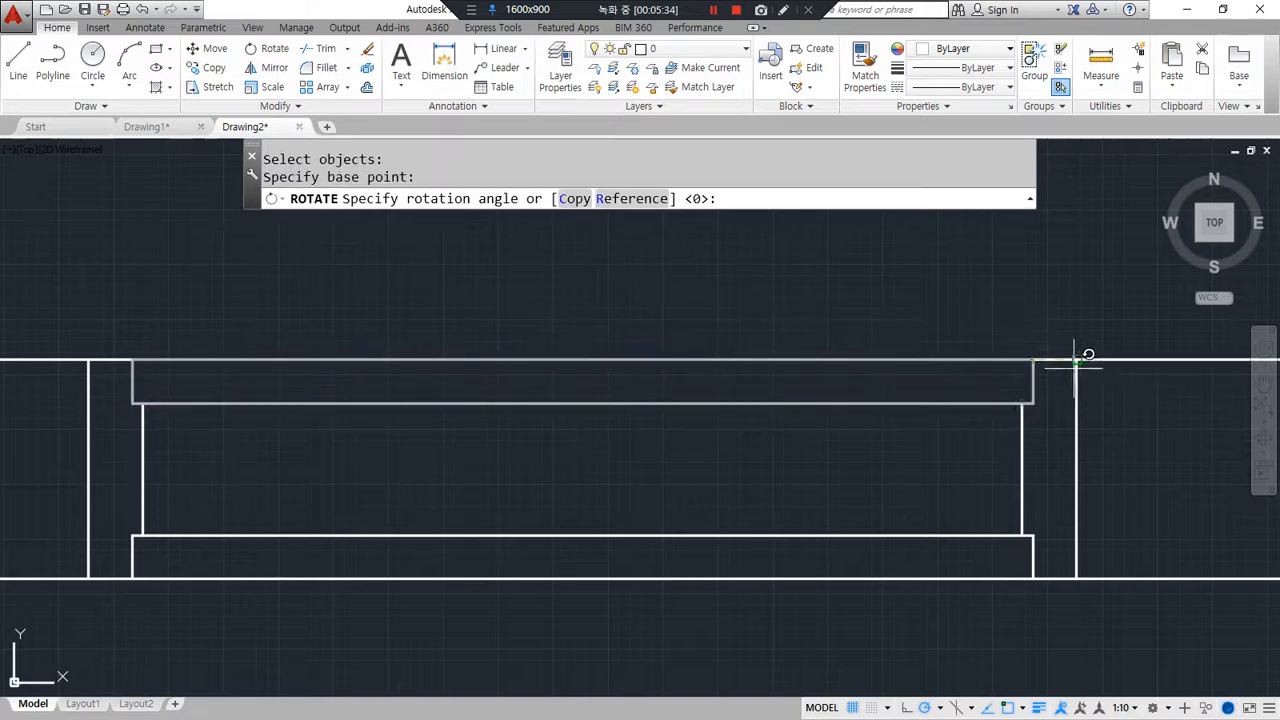
pyautogui.click(1033, 455)
# Step: Draw the swing arc from the open leaf's outer tip, centered on the hinge corner, ending at the left jamb's upper corner
pyautogui.scroll(-5, 860, 465)
pyautogui.moveTo(808, 428); pyautogui.dragTo(569, 583, button='middle')
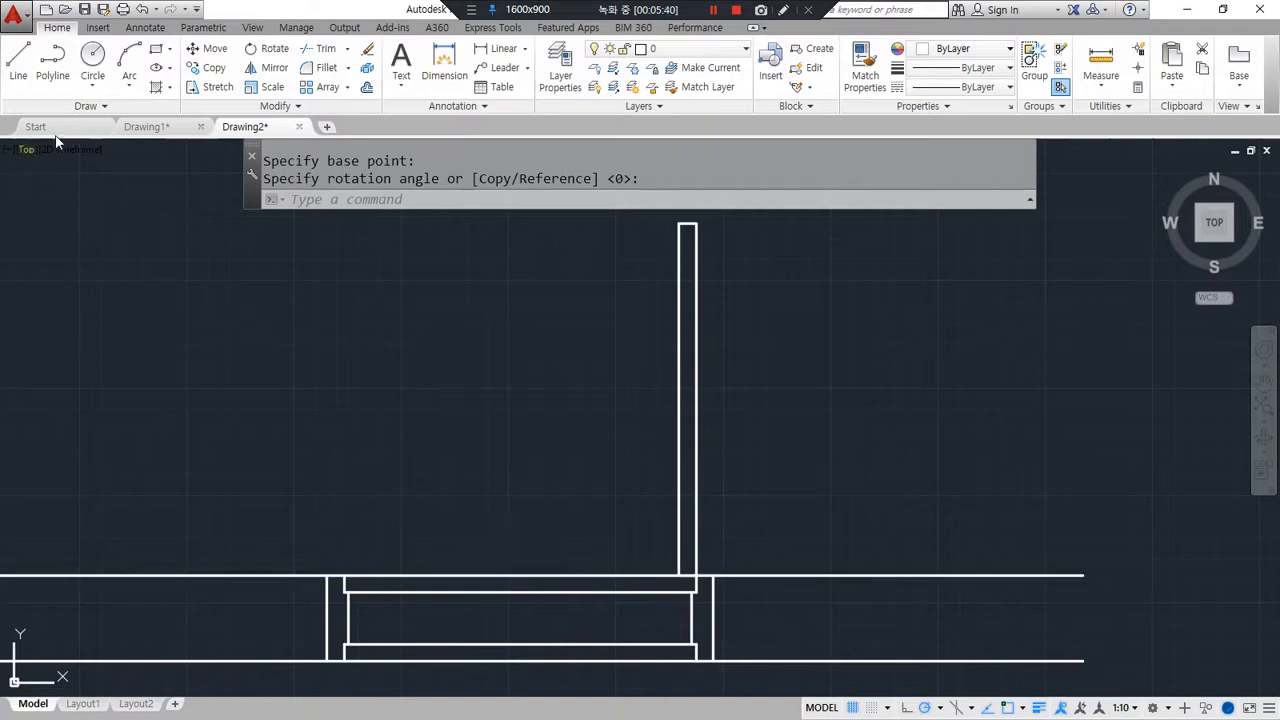
pyautogui.click(129, 87)
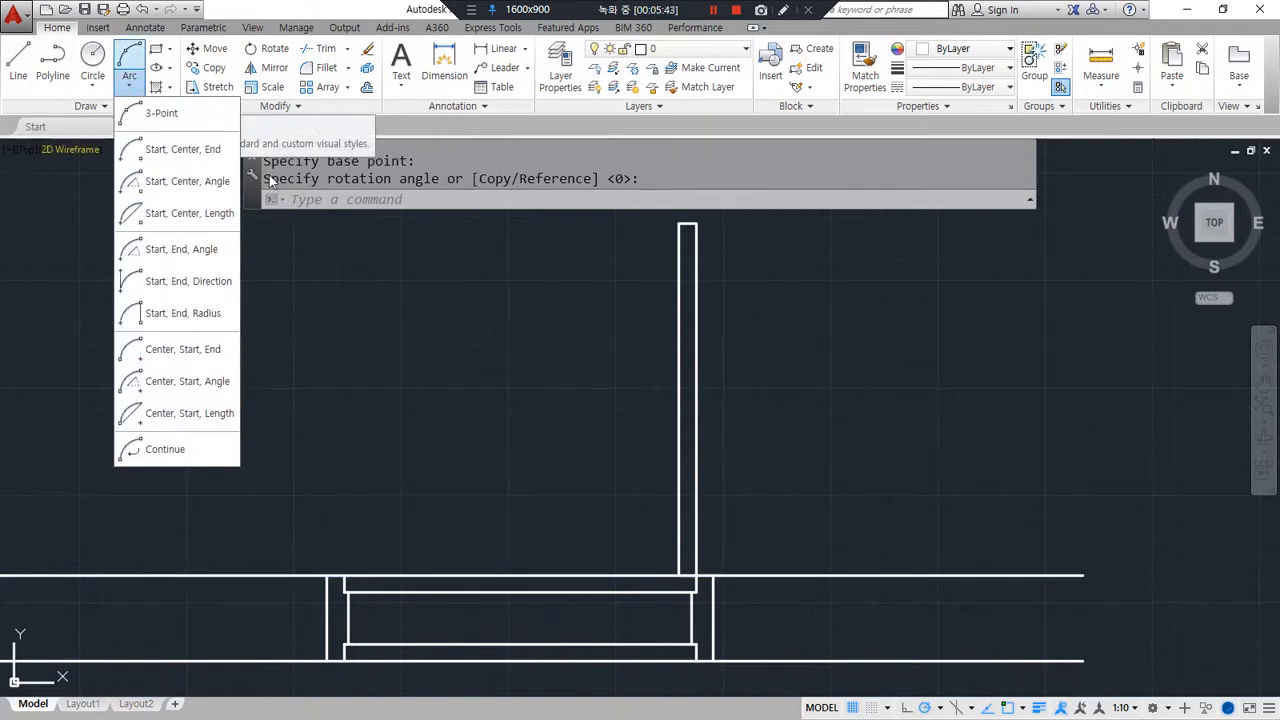
pyautogui.click(183, 150)
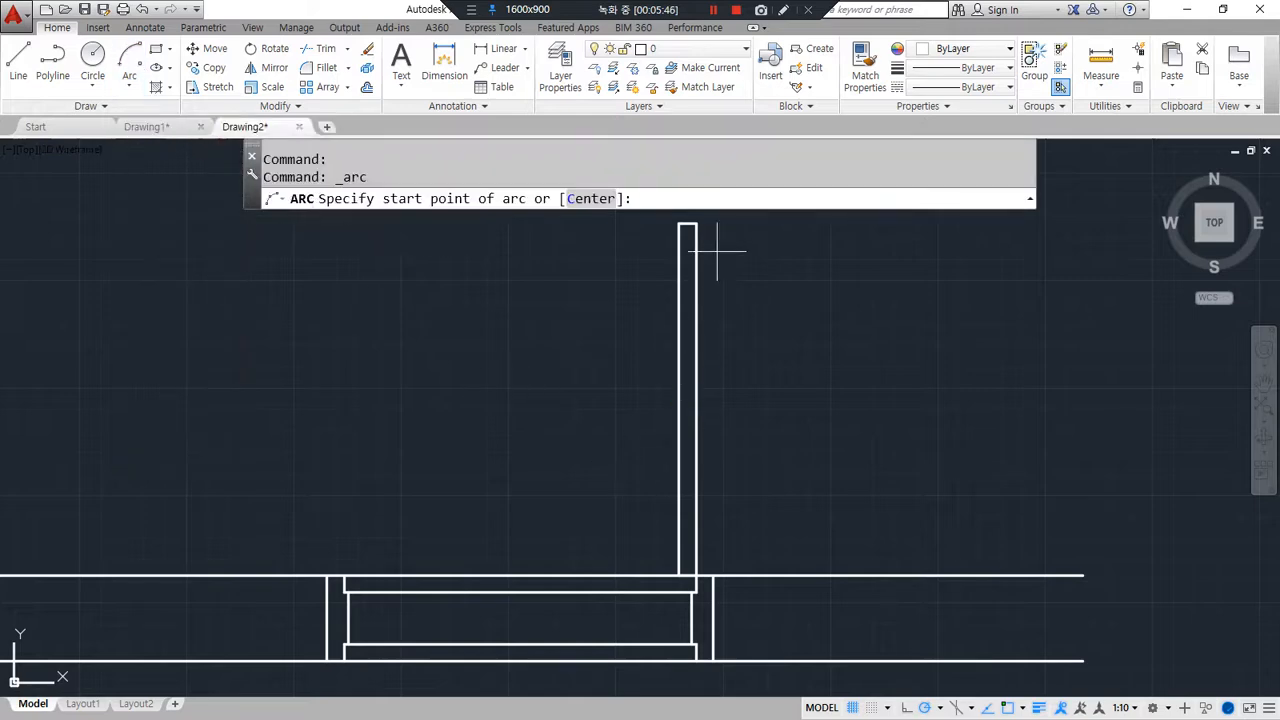
pyautogui.click(702, 225)
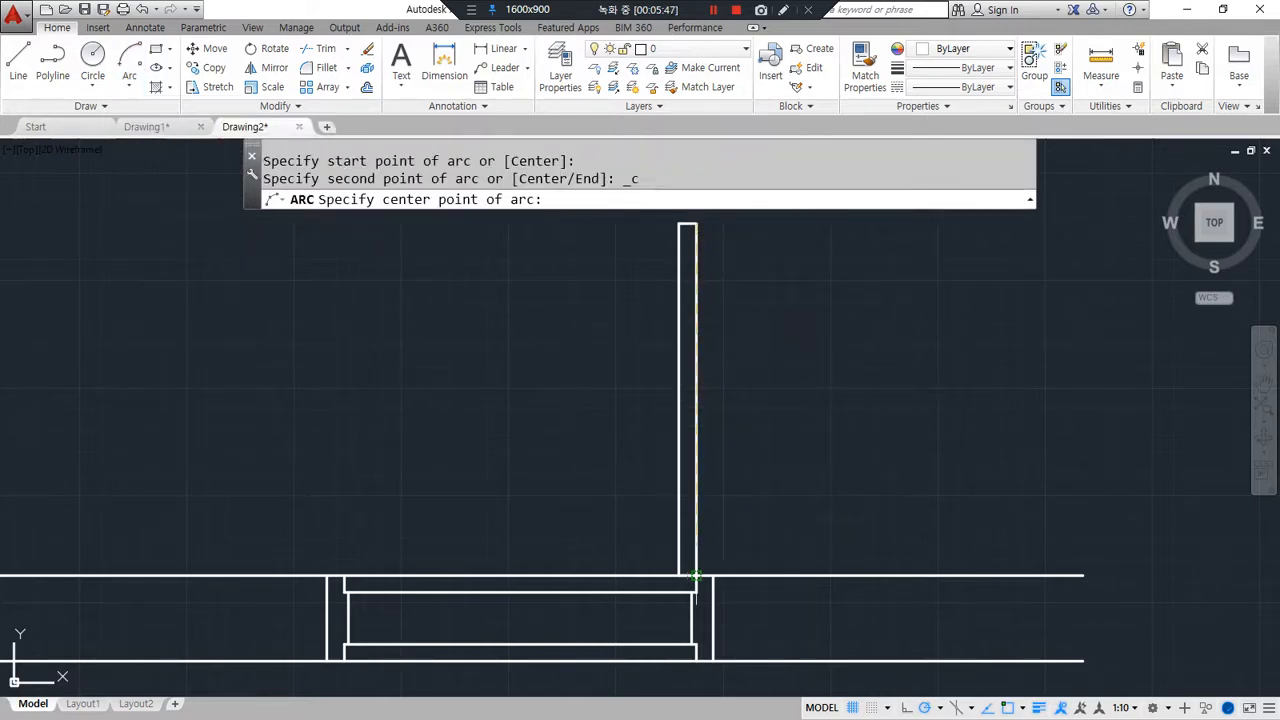
pyautogui.click(696, 577)
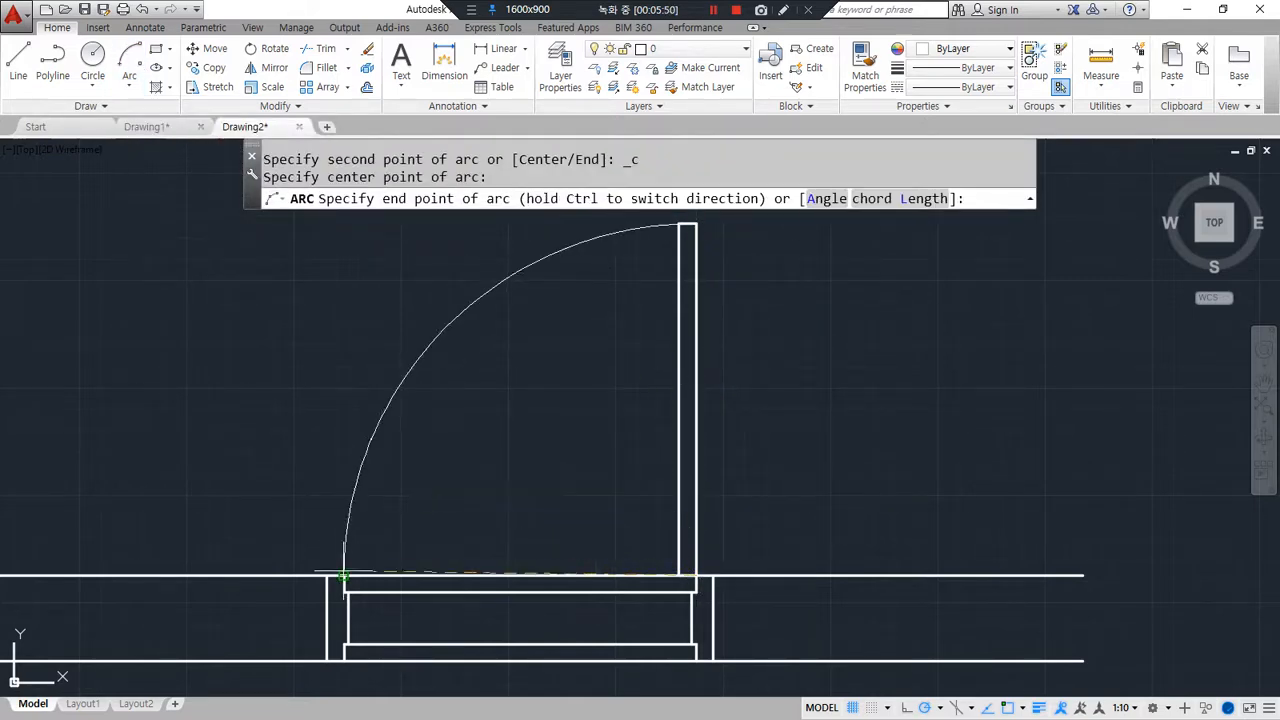
pyautogui.click(343, 576)
# Step: Match the swing arc's properties to the red dashed opening line in the front elevation
pyautogui.scroll(-4, 354, 551)
pyautogui.moveTo(449, 489); pyautogui.dragTo(477, 446, button='middle')
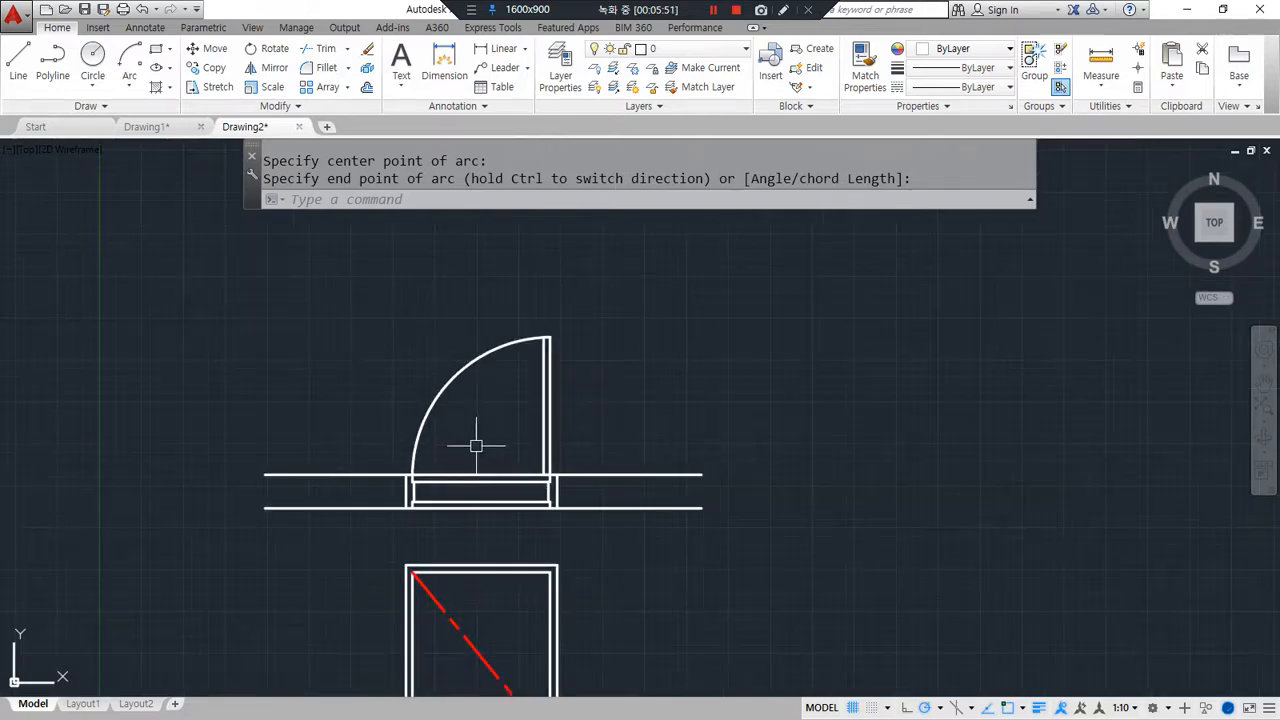
pyautogui.write('ma')
pyautogui.press('Return')
pyautogui.click(438, 606)
pyautogui.click(446, 385)
pyautogui.press('Return')
# Step: Trim away the wall lines extending beyond the outer edges of the door frame on both sides of the plan
pyautogui.scroll(4, 466, 418)
pyautogui.moveTo(541, 480); pyautogui.dragTo(551, 497, button='middle')
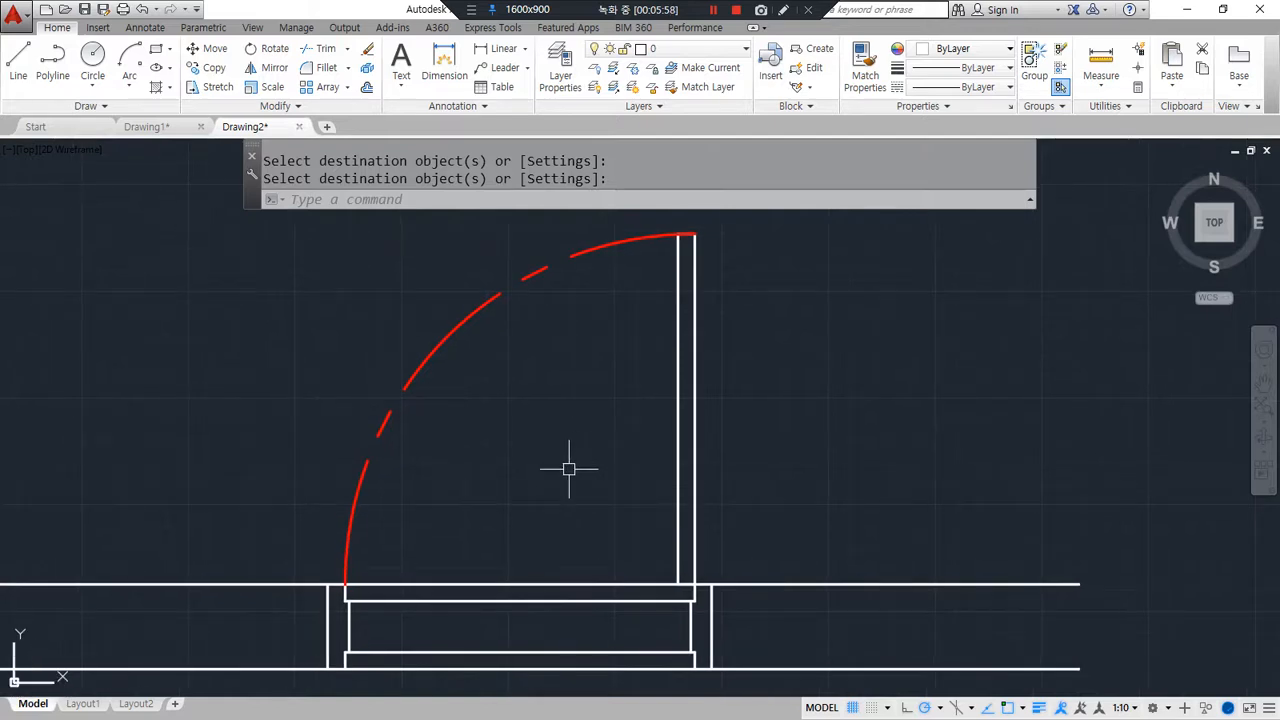
pyautogui.write('tr')
pyautogui.press('Return')
pyautogui.press('Return')
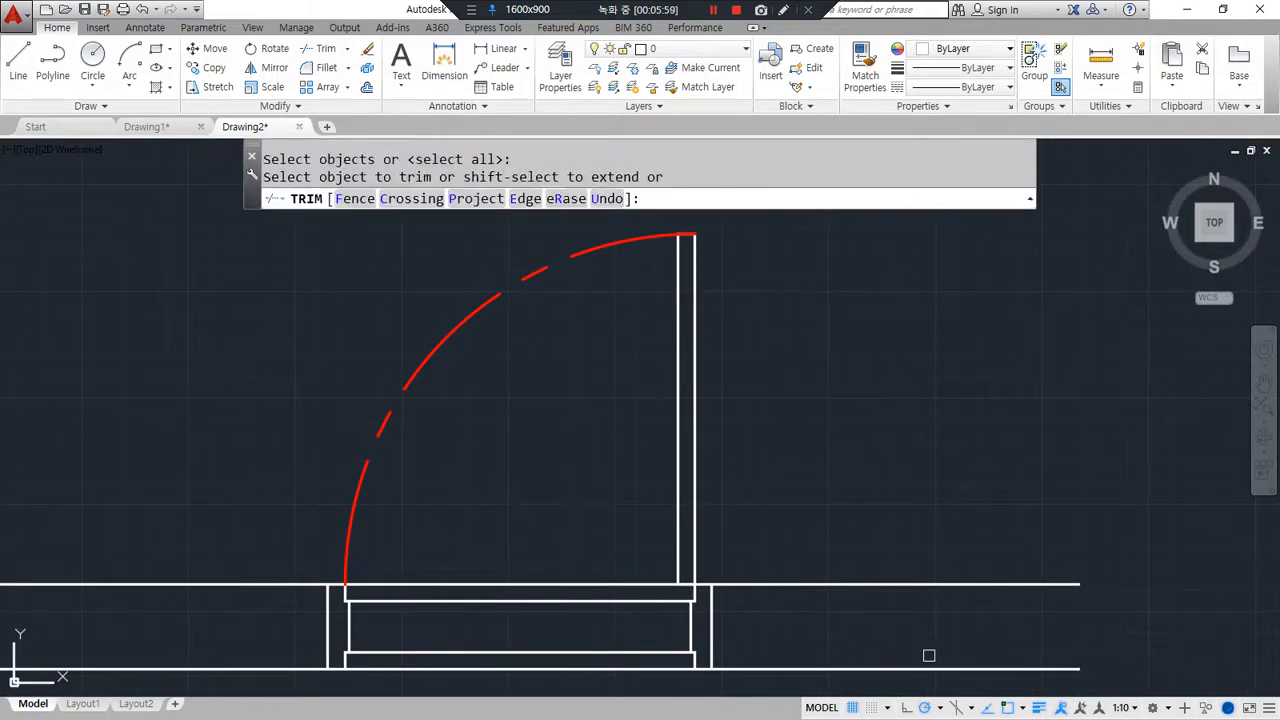
pyautogui.click(933, 690)
pyautogui.click(888, 558)
pyautogui.click(210, 543)
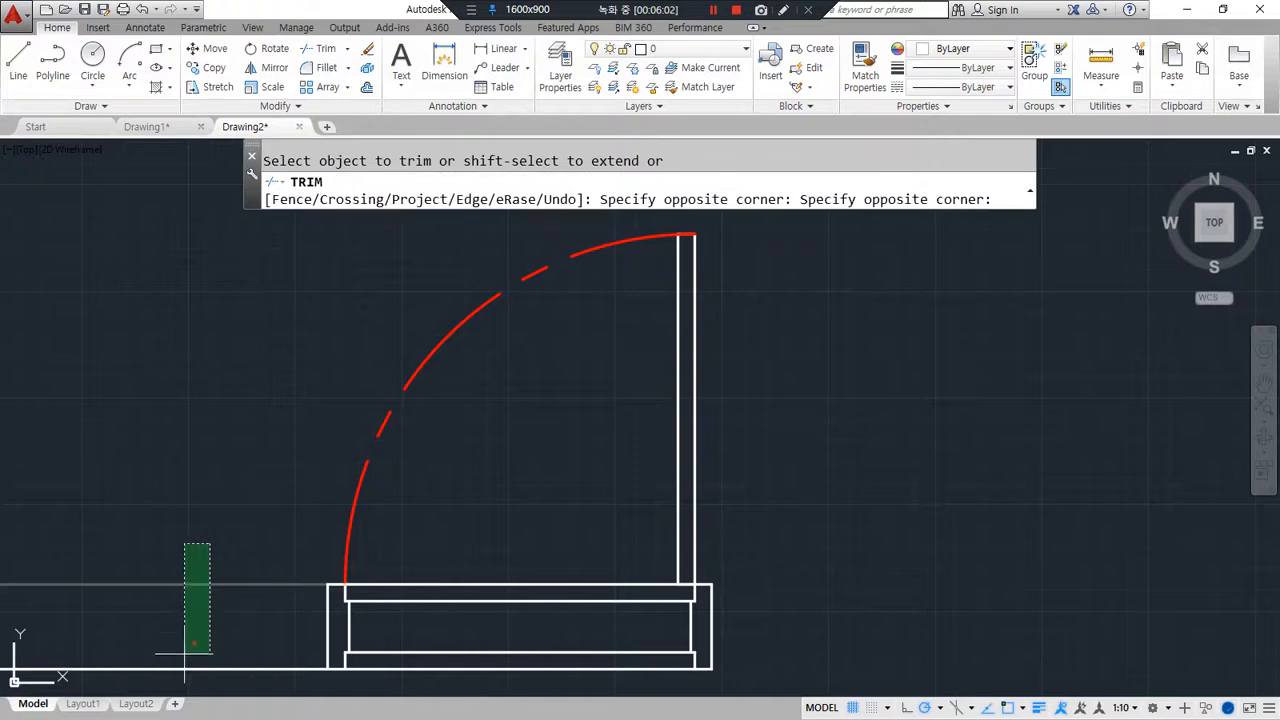
pyautogui.click(175, 683)
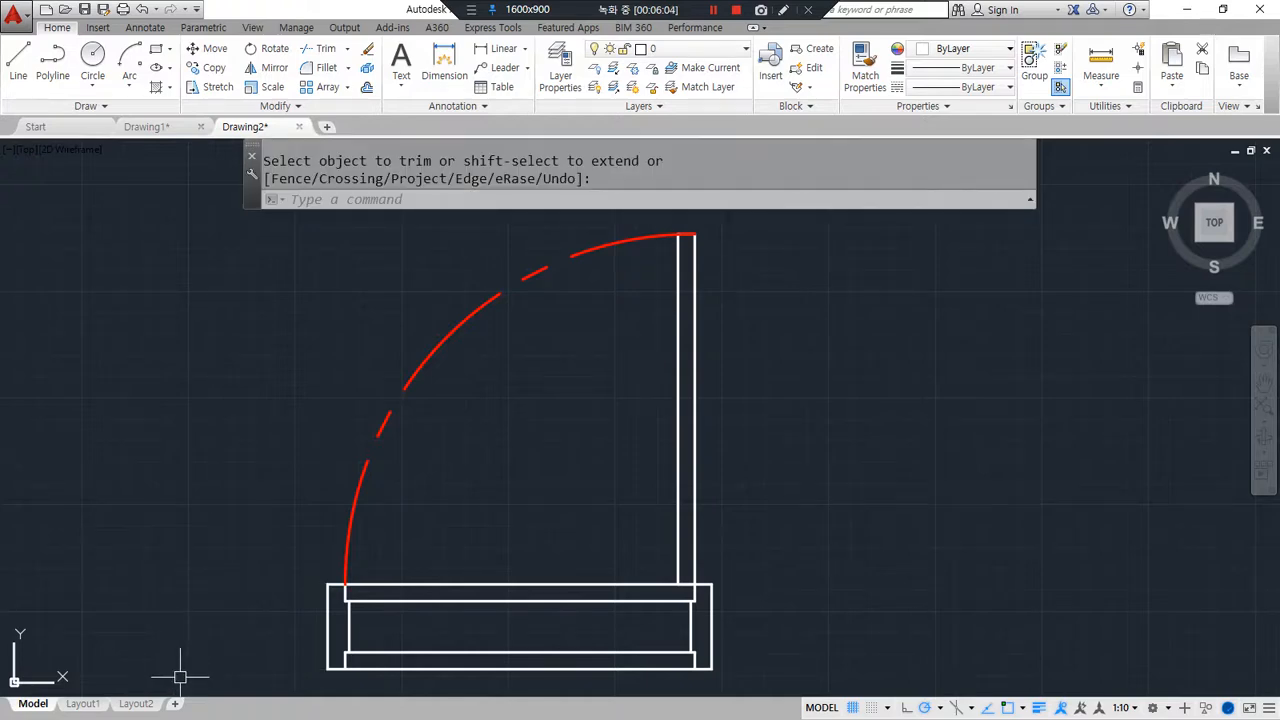
pyautogui.press('Escape')
pyautogui.press('Escape')
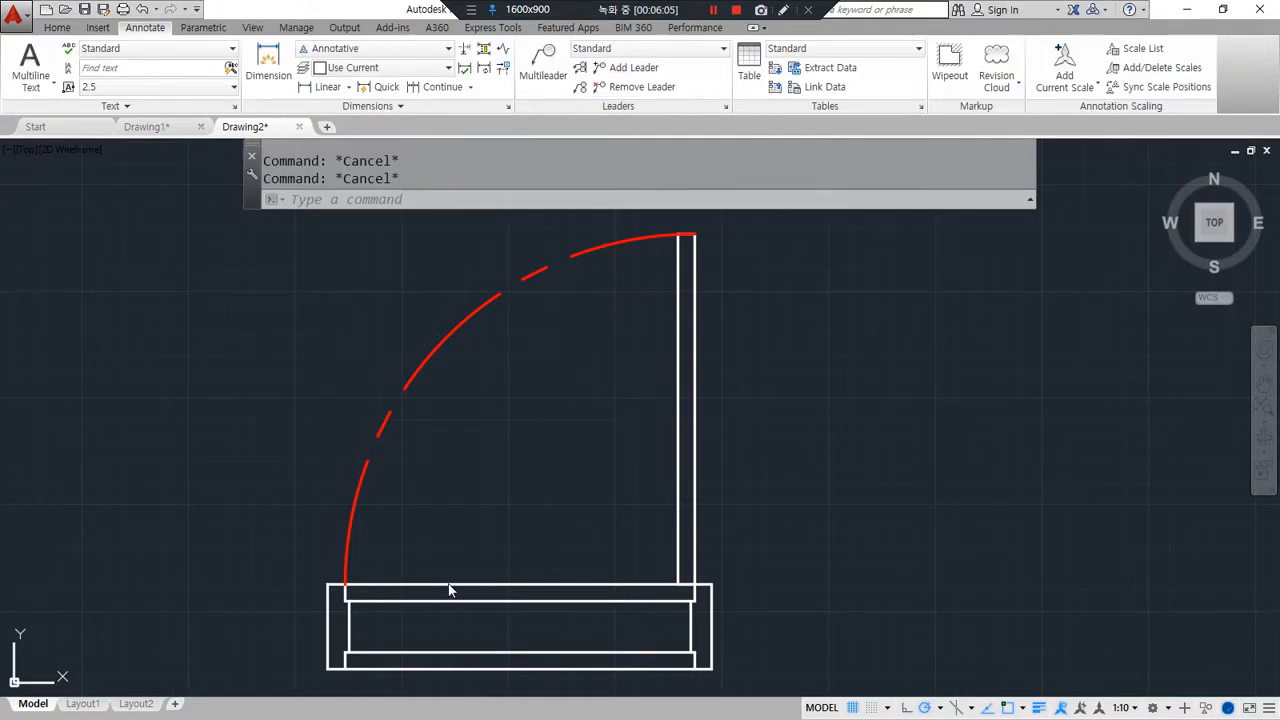
# Step: Copy the complete front elevation, including its opening lines and handle, to the right of the original
pyautogui.scroll(-6, 503, 520)
pyautogui.moveTo(506, 562); pyautogui.dragTo(309, 385, button='middle')
pyautogui.scroll(4, 280, 545)
pyautogui.scroll(-3, 306, 486)
pyautogui.moveTo(309, 500); pyautogui.dragTo(292, 557, button='middle')
pyautogui.moveTo(235, 684)
pyautogui.mouseDown()
pyautogui.moveTo(328, 285)
pyautogui.moveTo(372, 664)
pyautogui.mouseUp()
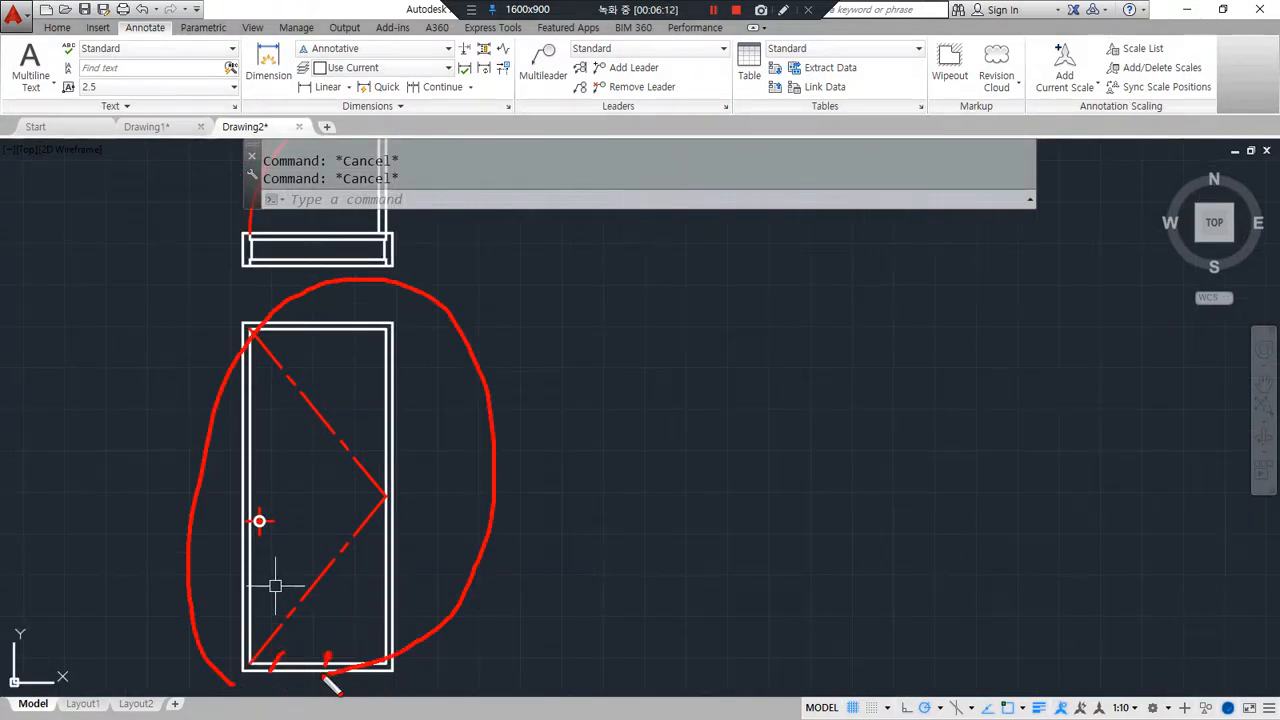
pyautogui.write('cp')
pyautogui.press('Return')
pyautogui.click(432, 680)
pyautogui.click(194, 280)
pyautogui.press('Return')
pyautogui.click(327, 461)
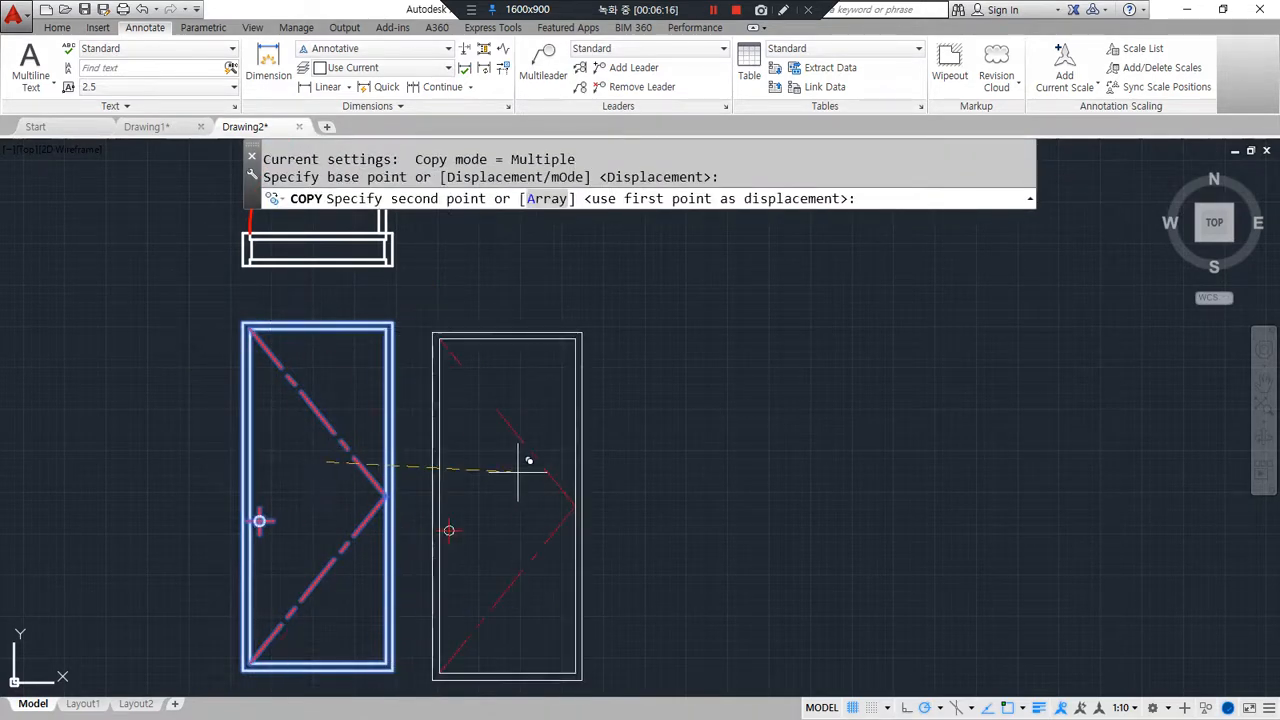
pyautogui.click(533, 461)
pyautogui.press('Return')
pyautogui.scroll(5, 480, 571)
pyautogui.write('e')
pyautogui.press('Return')
pyautogui.press('Return')
pyautogui.click(254, 490)
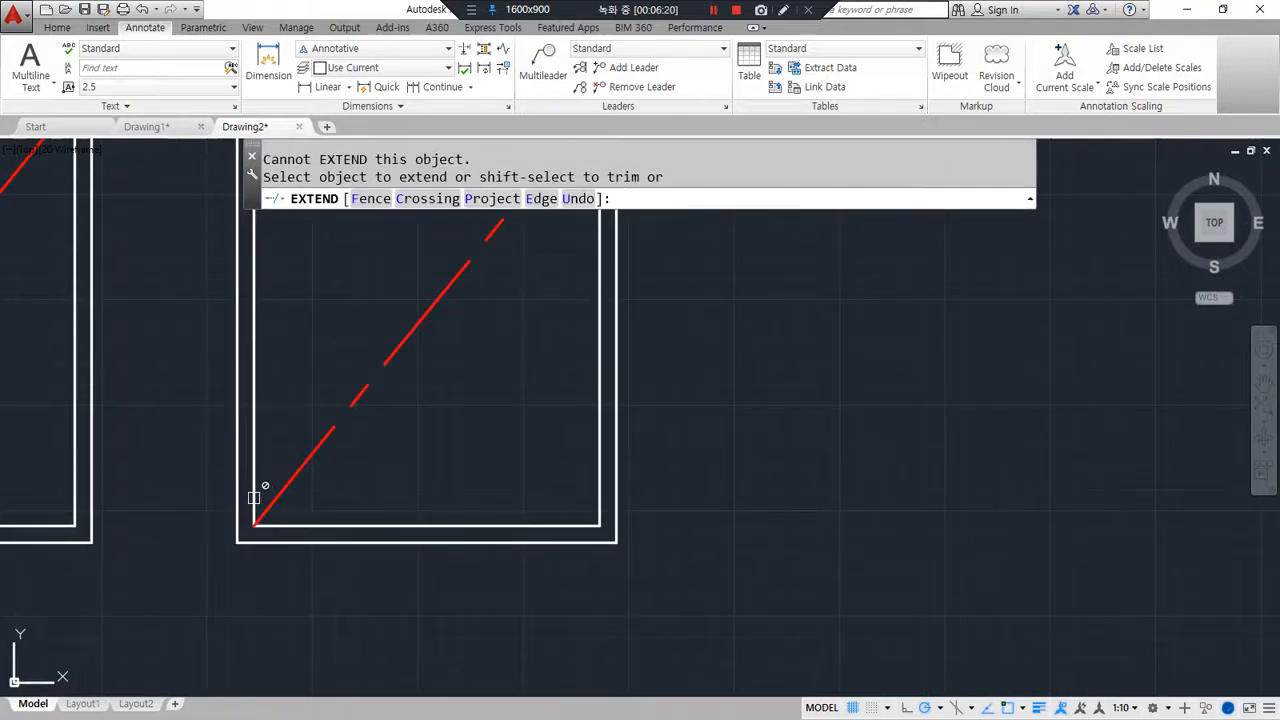
pyautogui.press('Escape')
# Step: Explode the copied elevation's inner frame outline and erase its bottom line
pyautogui.click(366, 526)
pyautogui.write('x')
pyautogui.press('Return')
pyautogui.write('e')
pyautogui.press('Escape')
pyautogui.click(368, 526)
pyautogui.write('e')
pyautogui.press('Return')
# Step: Extend both inner vertical frame lines of the copied elevation down to the outer frame's bottom edge
pyautogui.write('ex')
pyautogui.press('Return')
pyautogui.press('Return')
pyautogui.click(253, 491)
pyautogui.click(593, 511)
pyautogui.click(611, 509)
pyautogui.click(597, 530)
pyautogui.press('Return')
# Step: Stretch the shared apex of the copied elevation's two red opening lines to the midpoint of the extended inner right frame line
pyautogui.moveTo(558, 398); pyautogui.dragTo(447, 634, button='middle')
pyautogui.click(458, 460)
pyautogui.click(438, 236)
pyautogui.click(491, 337)
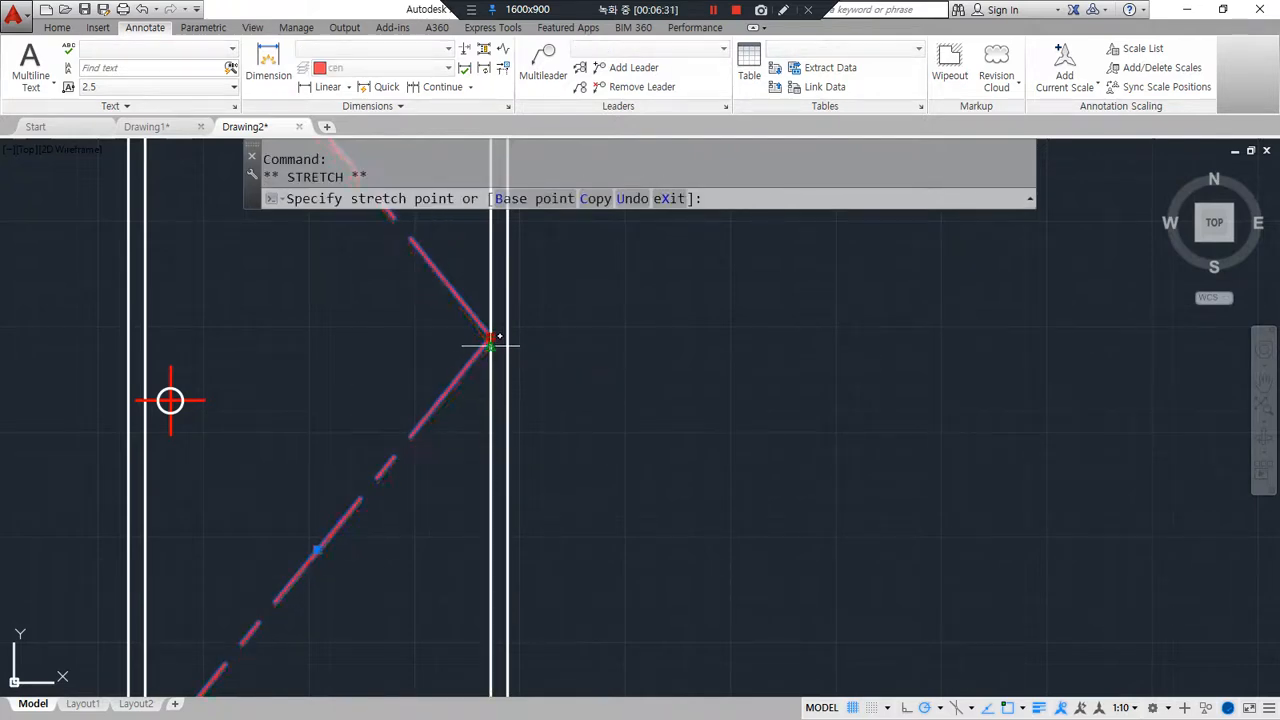
pyautogui.click(491, 346)
pyautogui.scroll(-4, 448, 480)
pyautogui.press('Escape')
pyautogui.moveTo(425, 640)
pyautogui.mouseDown()
pyautogui.moveTo(345, 632)
pyautogui.moveTo(517, 585)
pyautogui.moveTo(386, 655)
pyautogui.mouseUp()
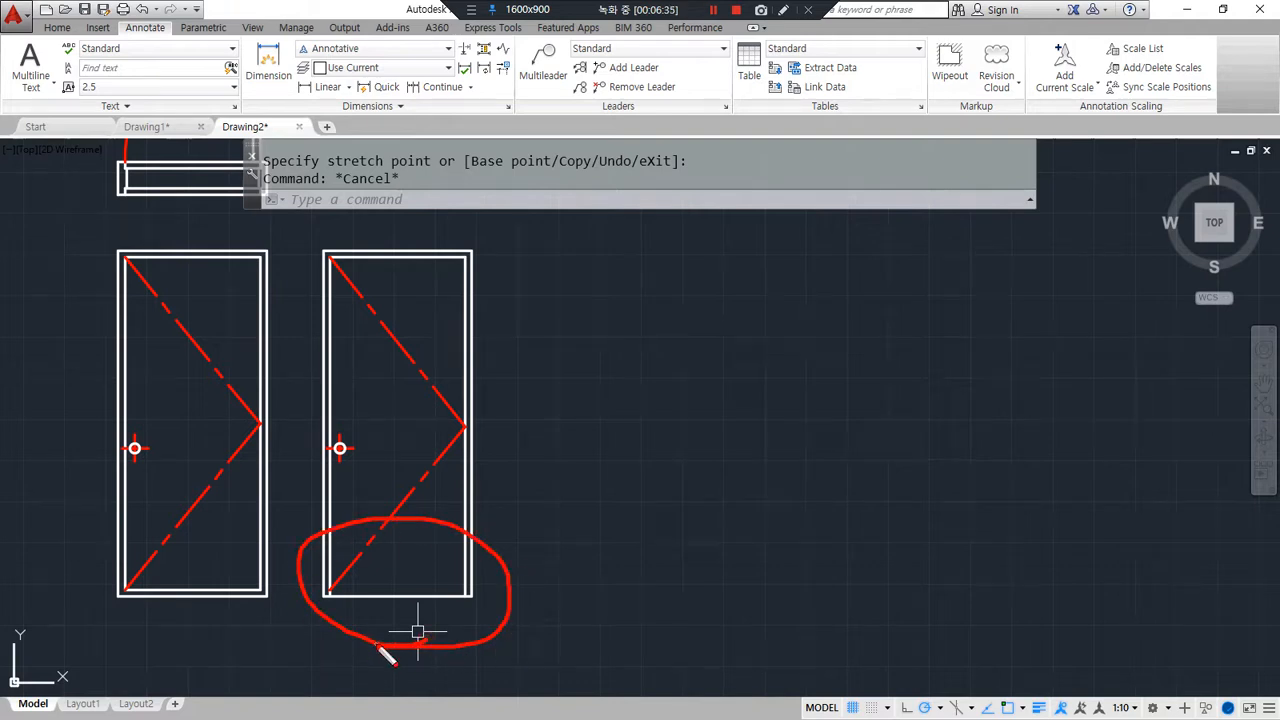
pyautogui.press('Escape')
# Step: Copy the whole plan section with leaf and swing arc horizontally to the right, above the second elevation
pyautogui.moveTo(233, 366); pyautogui.dragTo(180, 640, button='middle')
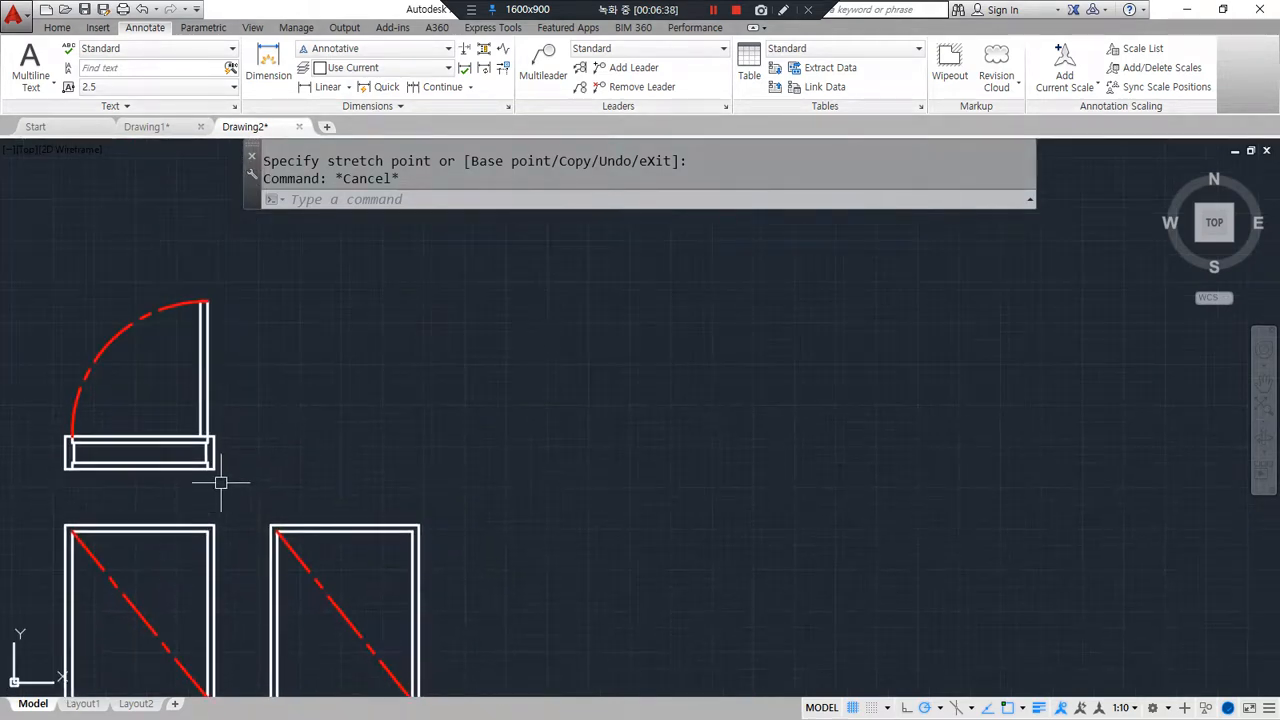
pyautogui.moveTo(200, 522)
pyautogui.mouseDown()
pyautogui.moveTo(277, 571)
pyautogui.moveTo(246, 570)
pyautogui.mouseUp()
pyautogui.press('Escape')
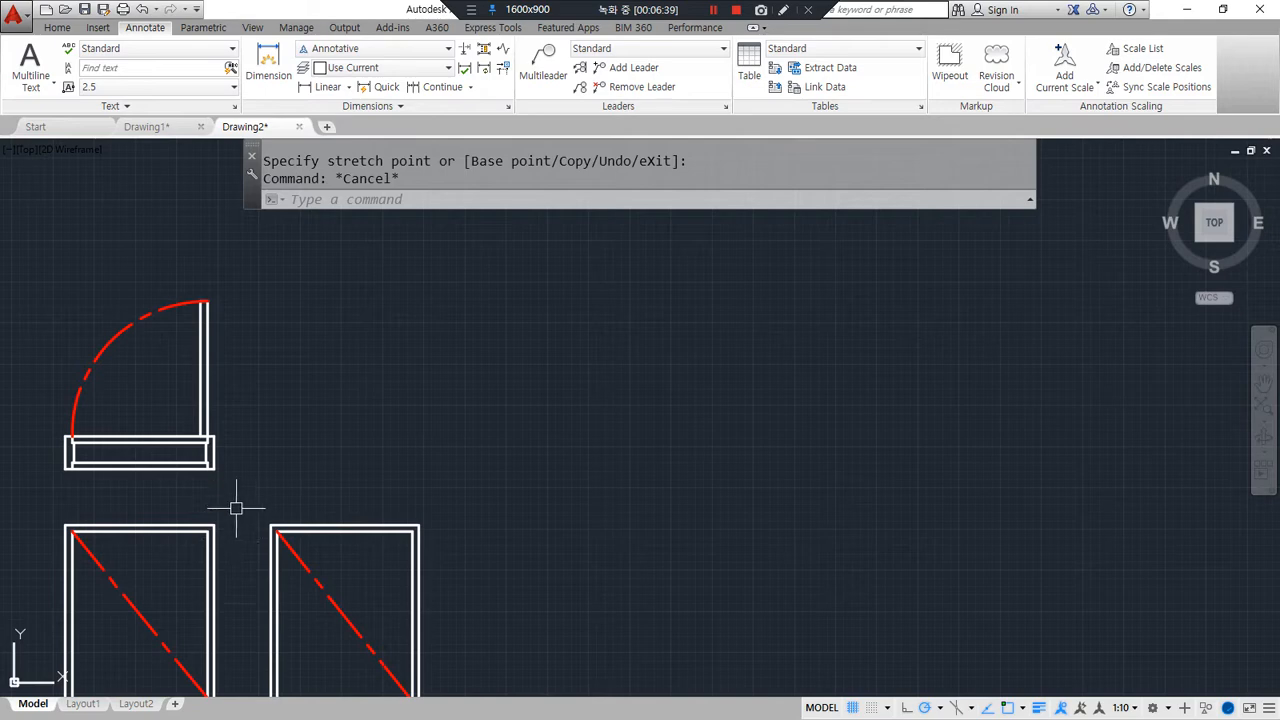
pyautogui.write('cp')
pyautogui.press('Return')
pyautogui.click(232, 508)
pyautogui.click(30, 250)
pyautogui.press('Return')
pyautogui.click(205, 300)
pyautogui.click(409, 300)
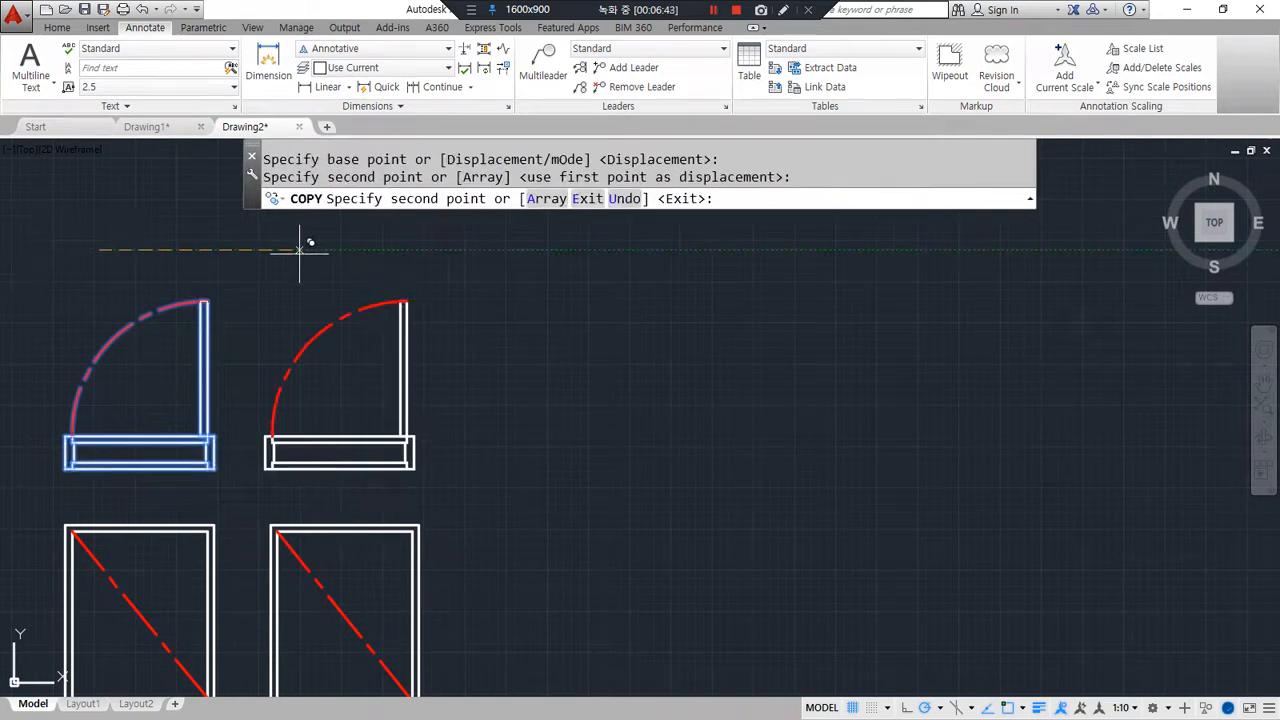
pyautogui.press('Return')
pyautogui.scroll(2, 327, 432)
pyautogui.scroll(2, 327, 432)
pyautogui.write('e')
pyautogui.press('Return')
pyautogui.click(395, 424)
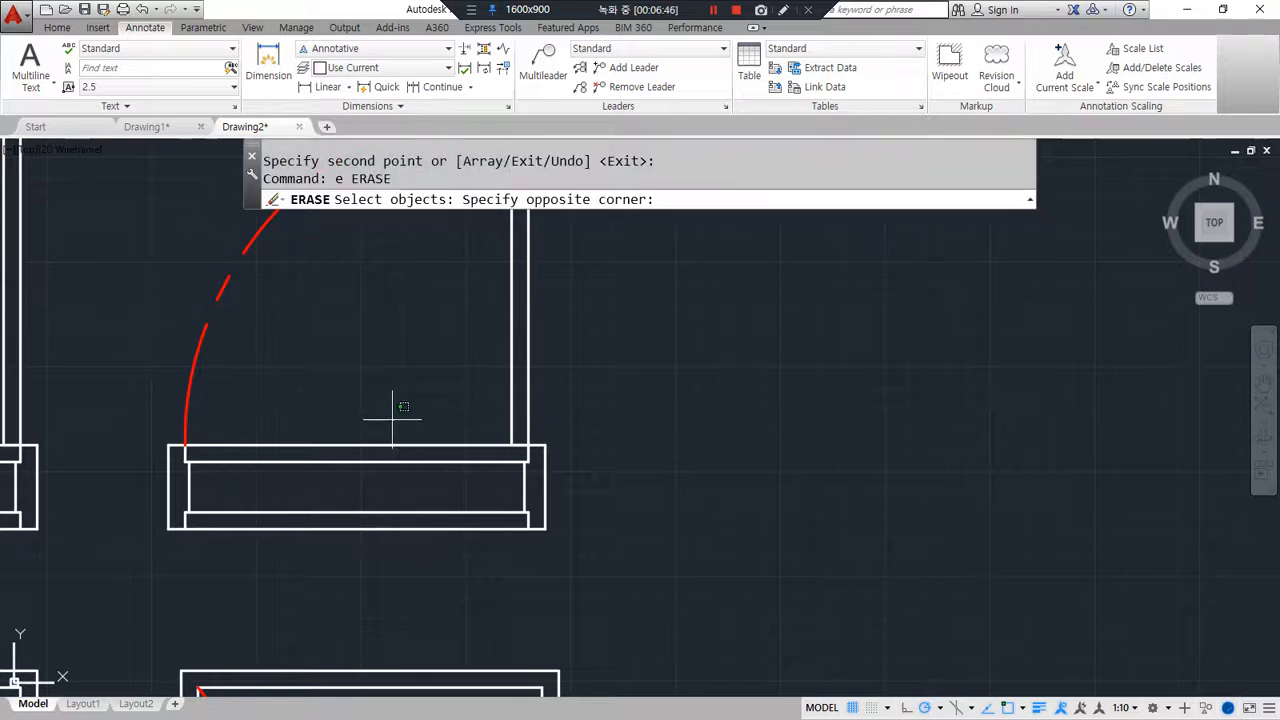
pyautogui.click(349, 564)
pyautogui.press('Escape')
# Step: Trim all four horizontal lines between the jambs of the copied plan so the door opening is clear
pyautogui.write('tr')
pyautogui.press('Return')
pyautogui.press('Return')
pyautogui.click(360, 551)
pyautogui.click(337, 423)
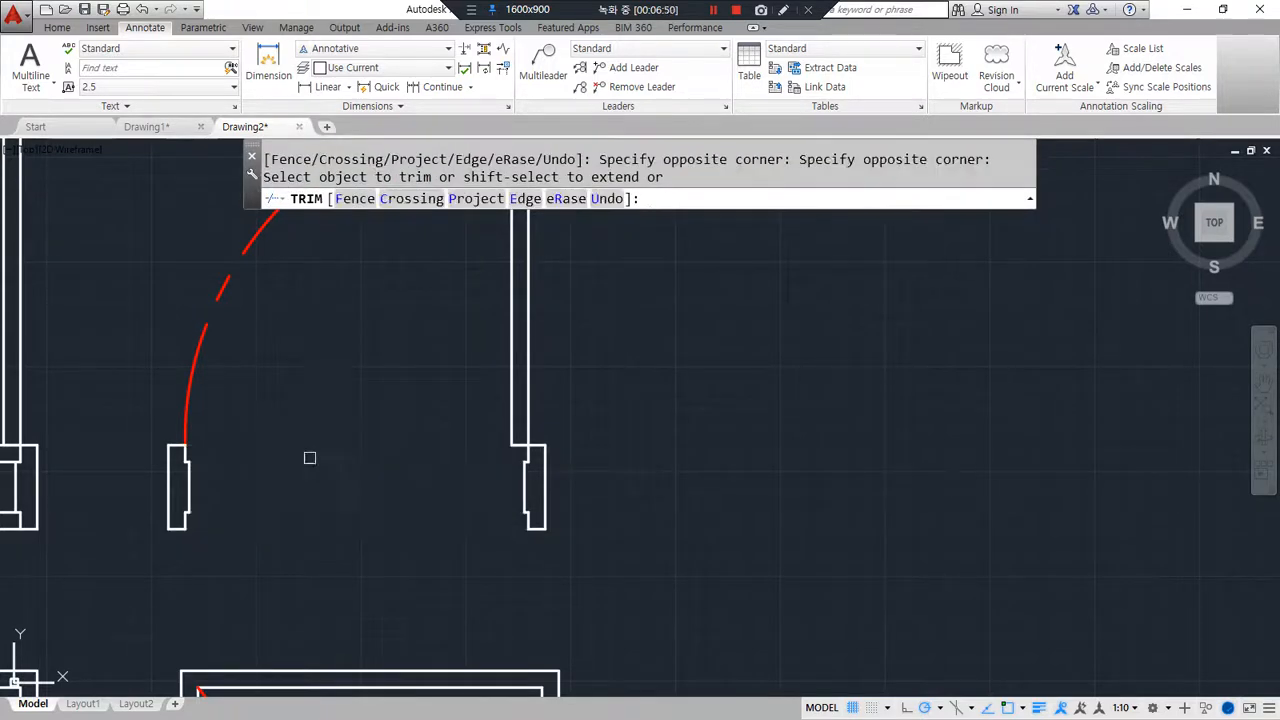
pyautogui.press('Return')
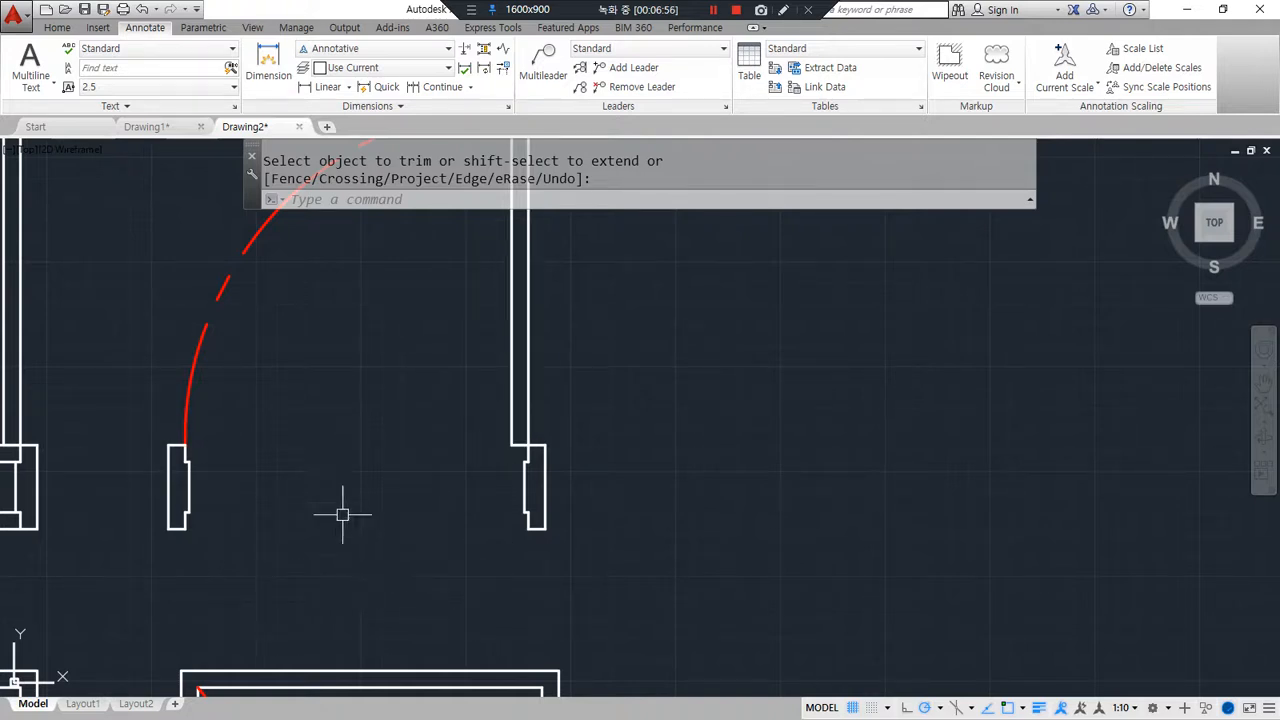
# Step: Join the upper and lower short vertical segments on the left jamb's inner face into one line
pyautogui.scroll(2, 319, 482)
pyautogui.moveTo(319, 482)
pyautogui.mouseDown(button='middle')
pyautogui.moveTo(370, 442)
pyautogui.moveTo(420, 426)
pyautogui.mouseUp(button='middle')
pyautogui.scroll(2, 139, 439)
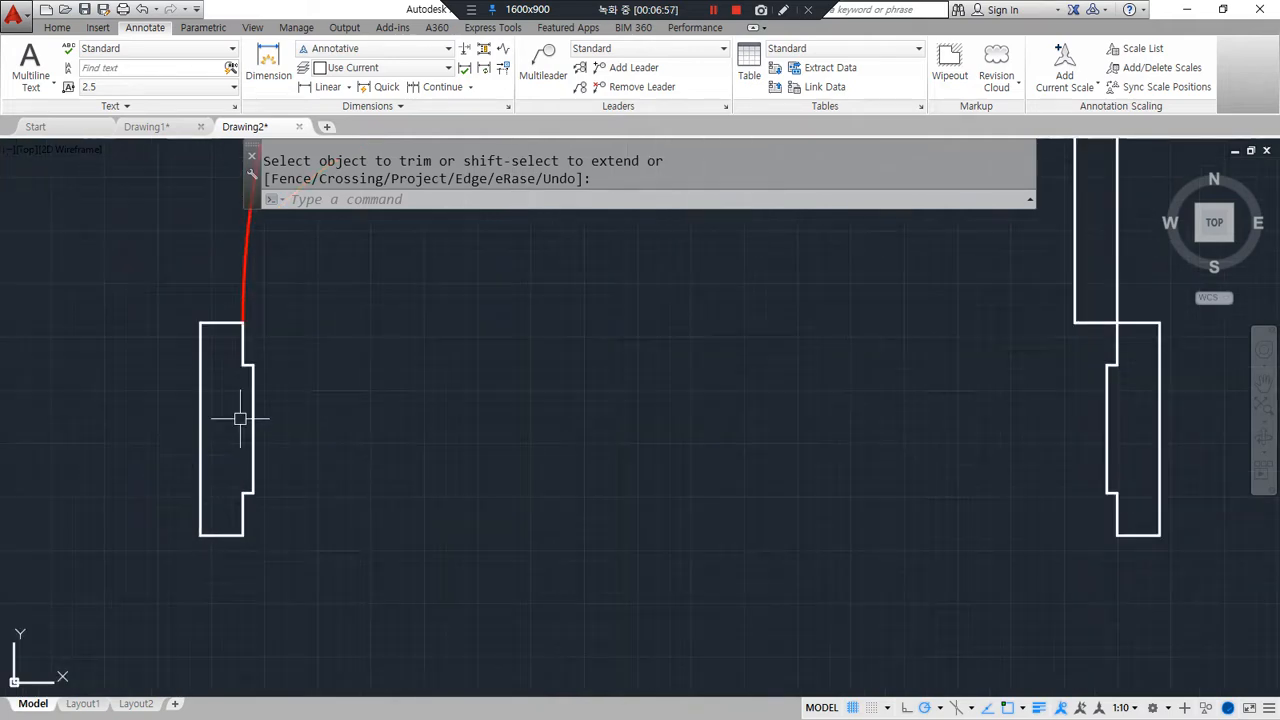
pyautogui.write('j')
pyautogui.press('Return')
pyautogui.click(245, 352)
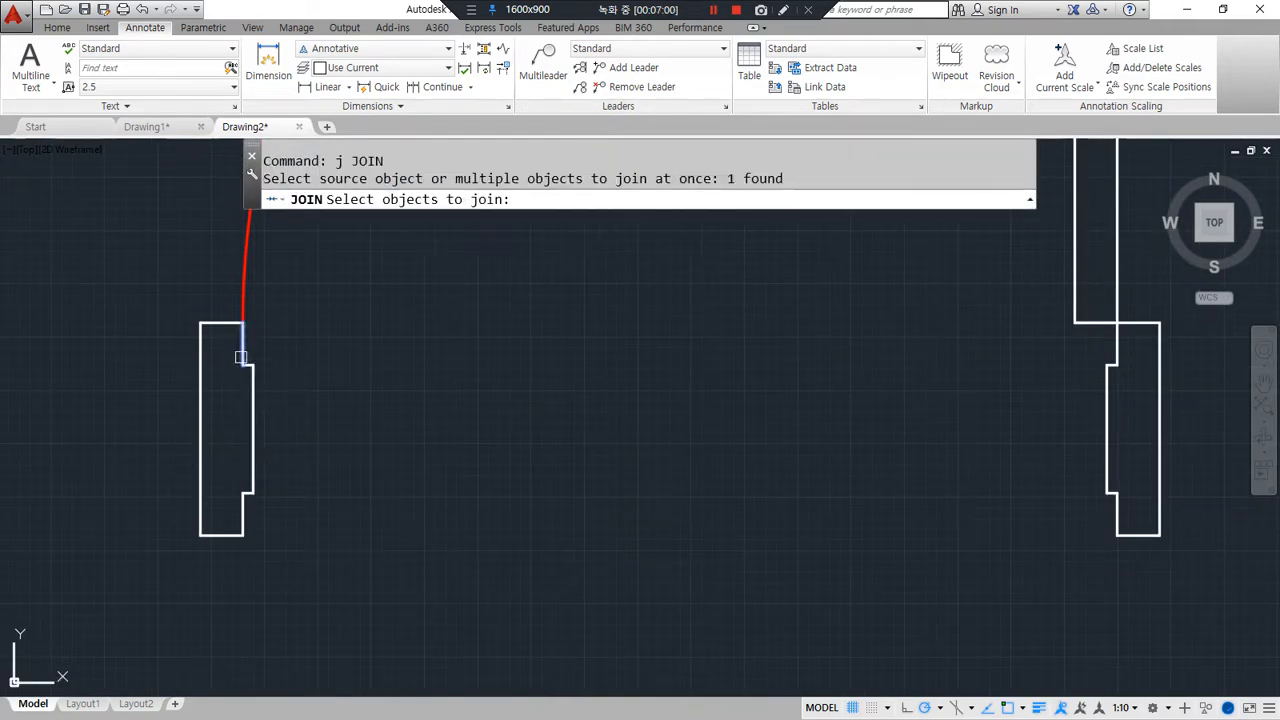
pyautogui.click(248, 492)
pyautogui.press('Return')
# Step: Erase the three lines of the door stop projection on the copied plan's left jamb
pyautogui.click(229, 350)
pyautogui.click(308, 517)
pyautogui.write('e')
pyautogui.press('Return')
# Step: Join the two short vertical segments on the right jamb's inner face into a single line
pyautogui.moveTo(746, 471); pyautogui.dragTo(104, 547, button='middle')
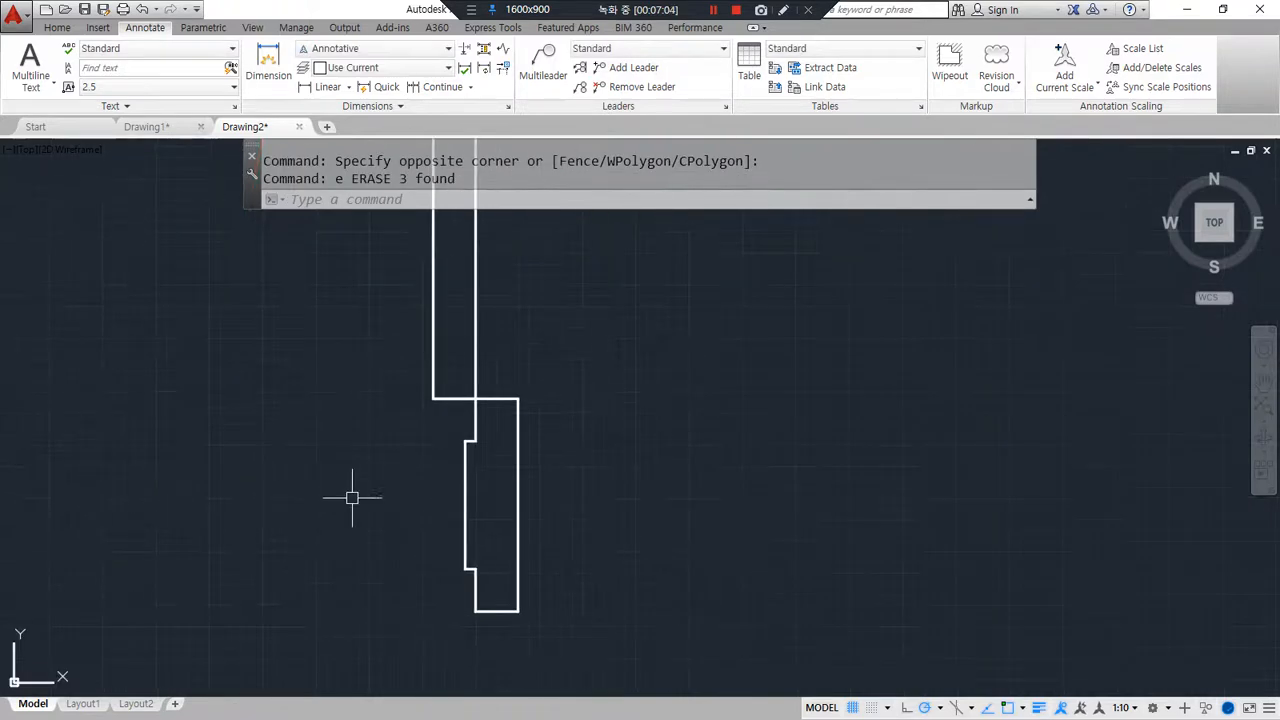
pyautogui.write('j')
pyautogui.press('Return')
pyautogui.click(429, 423)
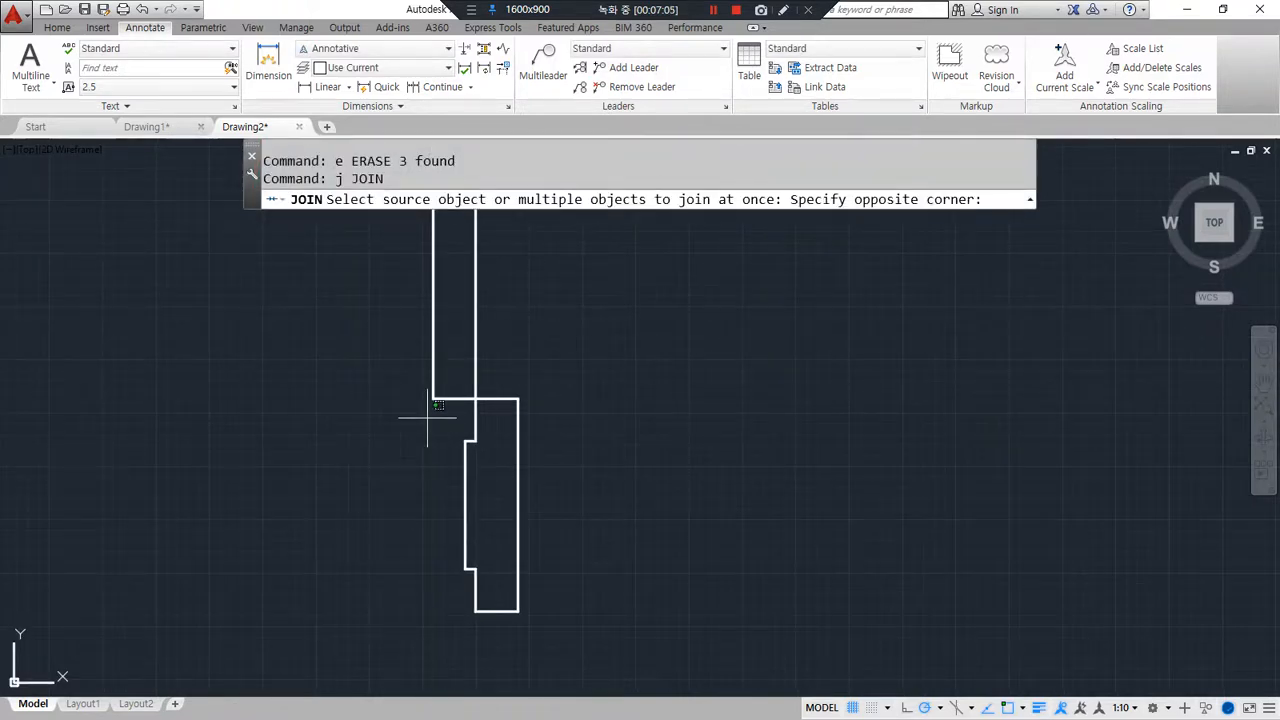
pyautogui.click(489, 423)
pyautogui.click(474, 421)
pyautogui.click(482, 599)
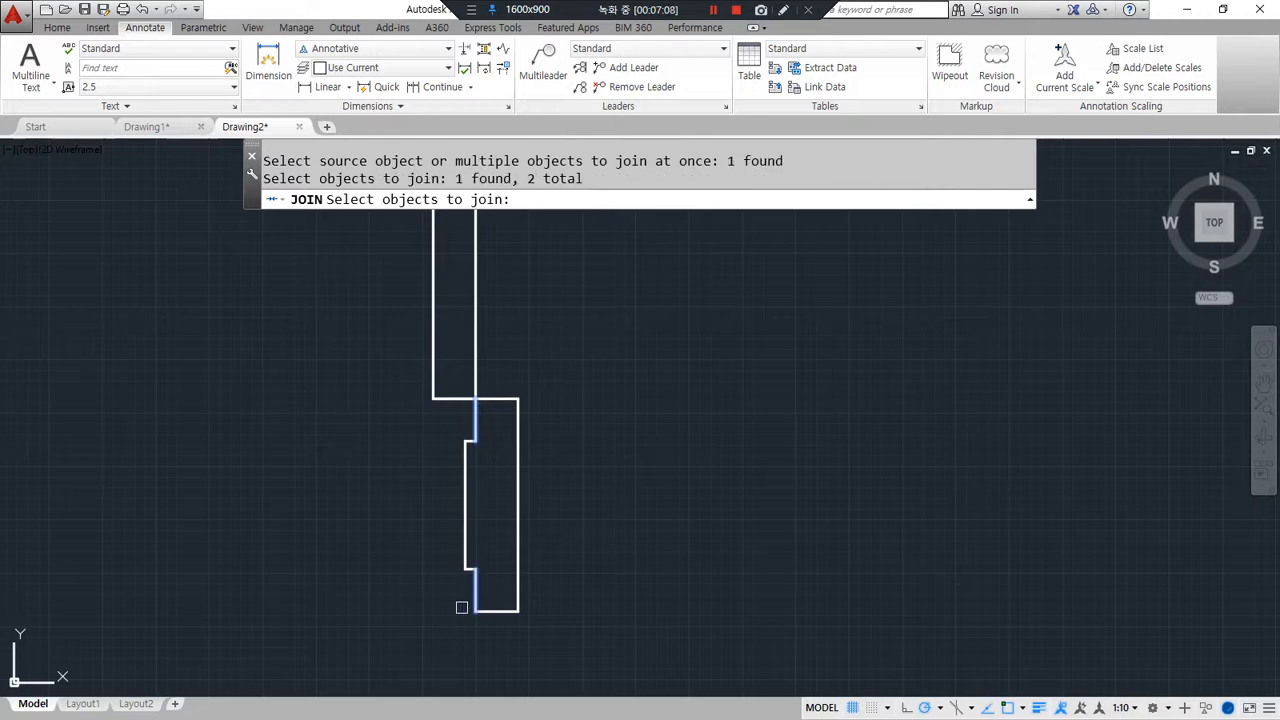
pyautogui.press('Return')
# Step: Erase the three door stop lines projecting from the right jamb of the copied plan
pyautogui.click(431, 423)
pyautogui.click(488, 592)
pyautogui.write('e')
pyautogui.press('Return')
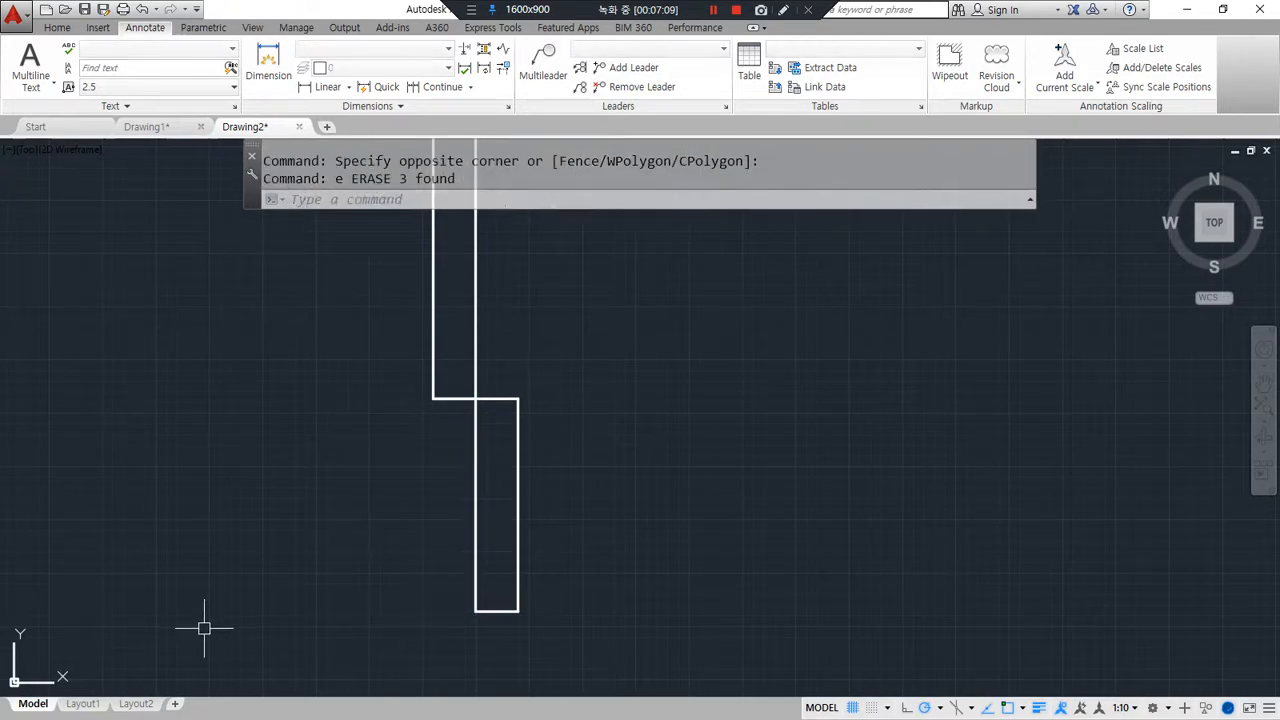
pyautogui.scroll(-3, 306, 571)
pyautogui.moveTo(306, 571); pyautogui.dragTo(560, 551, button='middle')
pyautogui.scroll(-2, 430, 568)
pyautogui.moveTo(255, 618)
pyautogui.mouseDown()
pyautogui.moveTo(86, 543)
pyautogui.moveTo(340, 262)
pyautogui.moveTo(380, 614)
pyautogui.mouseUp()
pyautogui.press('Escape')
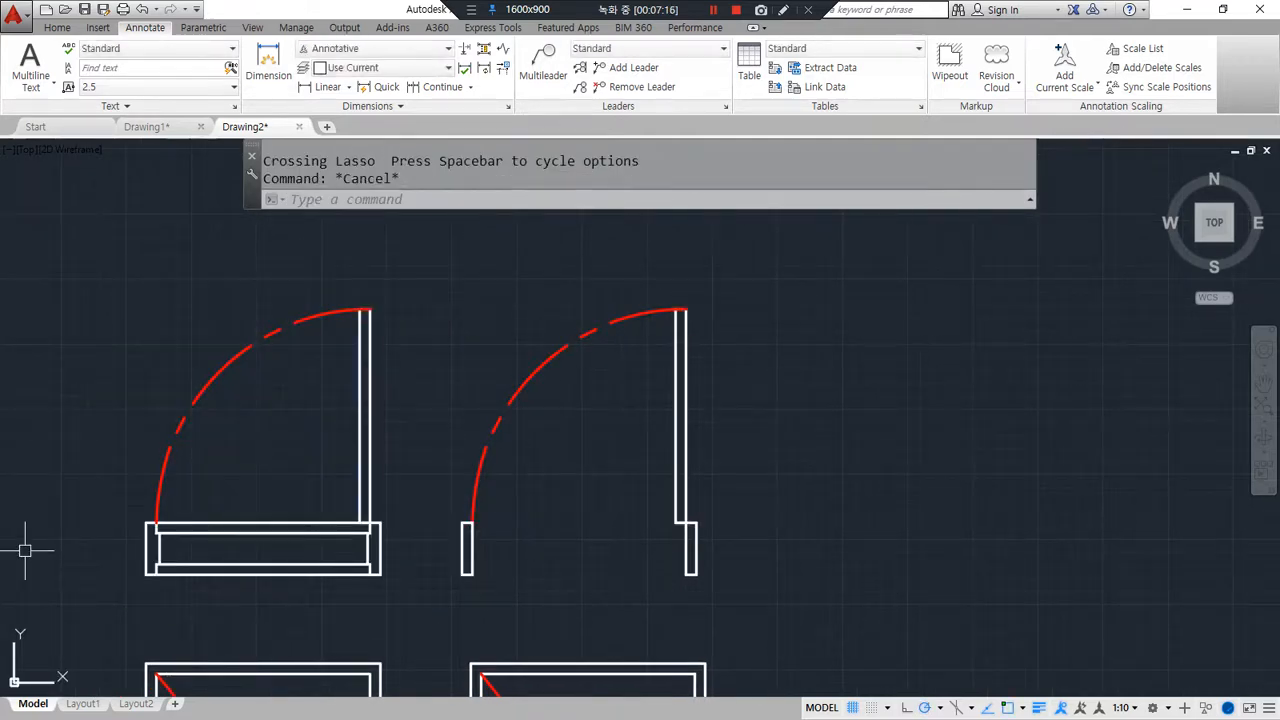
# Step: Compare the detailed door plan with the simplified plan, examining the jamb profile and the frame lines up close
pyautogui.moveTo(341, 641)
pyautogui.mouseDown()
pyautogui.moveTo(100, 605)
pyautogui.moveTo(297, 270)
pyautogui.moveTo(415, 590)
pyautogui.moveTo(300, 666)
pyautogui.mouseUp()
pyautogui.moveTo(597, 612)
pyautogui.mouseDown()
pyautogui.moveTo(603, 250)
pyautogui.moveTo(604, 669)
pyautogui.mouseUp()
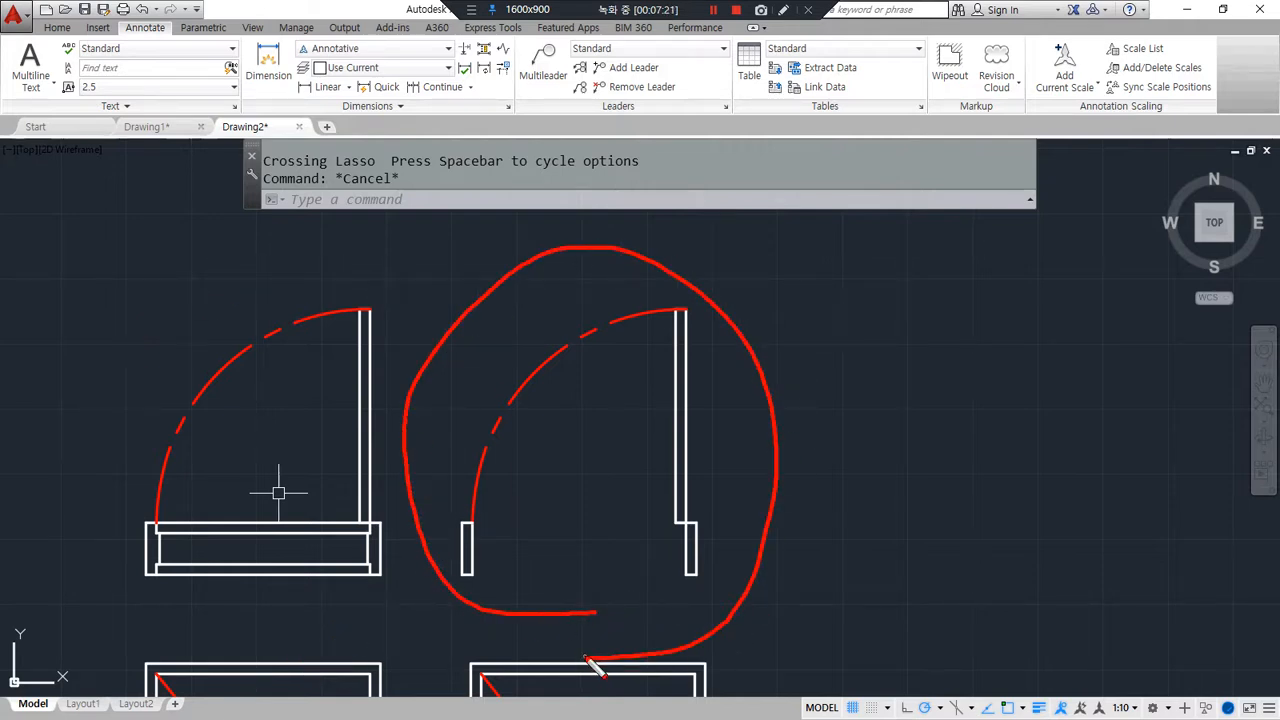
pyautogui.moveTo(206, 340); pyautogui.dragTo(165, 345)
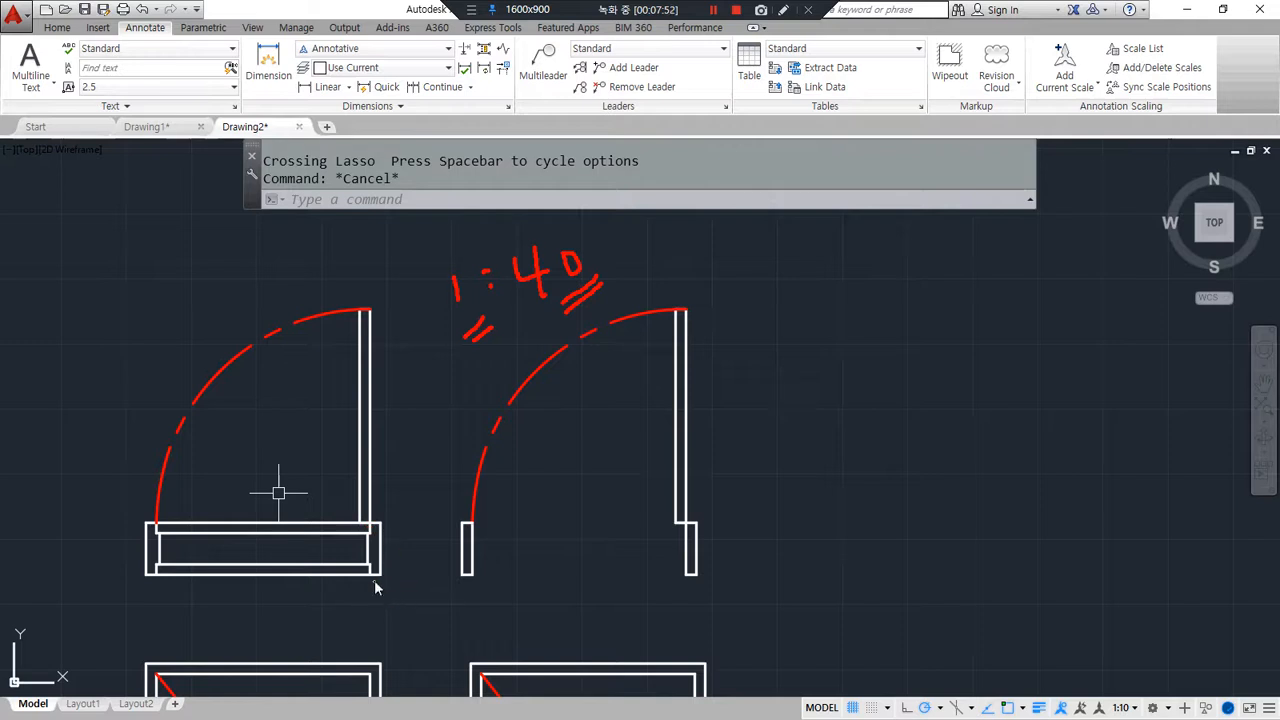
pyautogui.scroll(8, 374, 560)
pyautogui.moveTo(305, 295); pyautogui.dragTo(305, 600)
pyautogui.moveTo(370, 299); pyautogui.dragTo(368, 579)
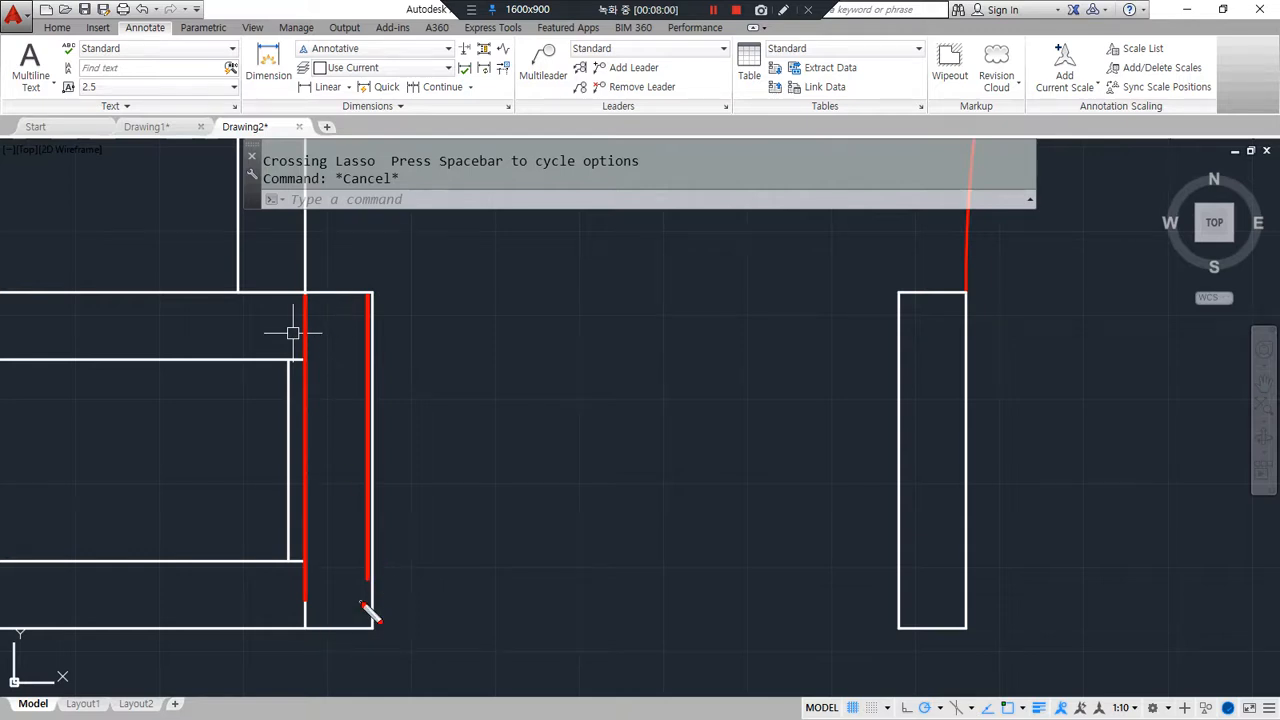
pyautogui.scroll(-7, 360, 600)
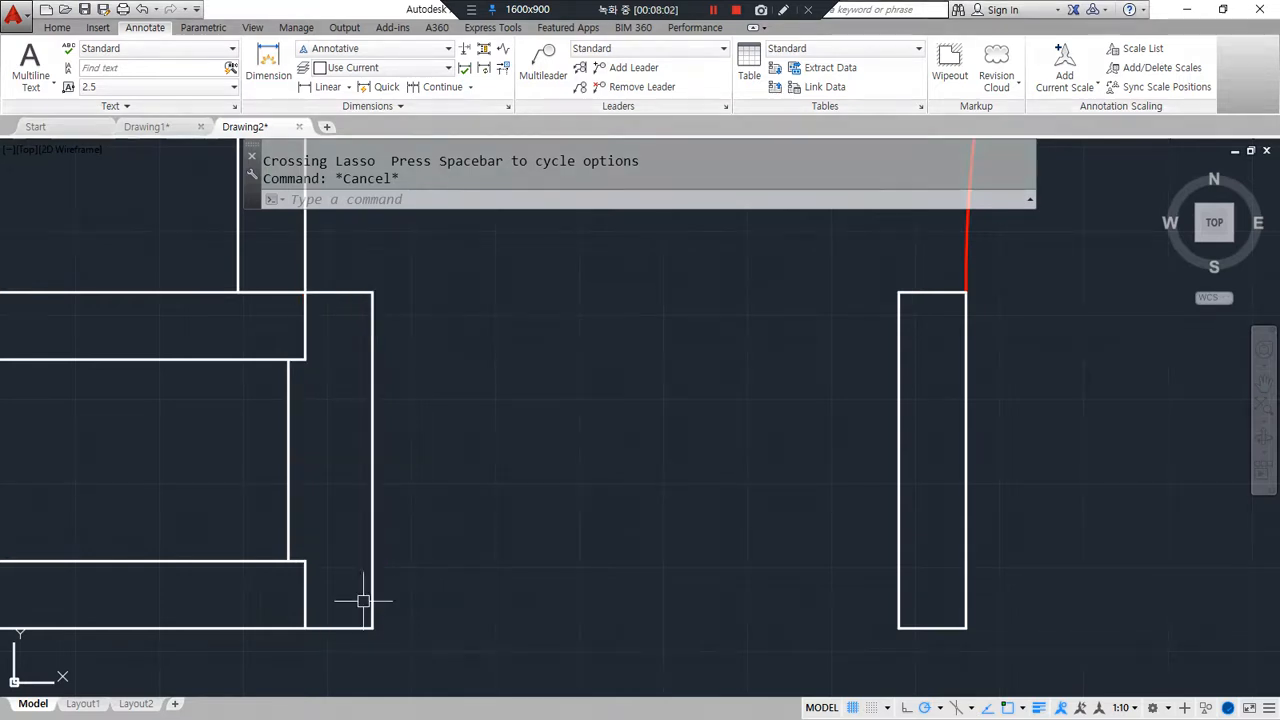
pyautogui.moveTo(333, 560); pyautogui.dragTo(408, 577, button='middle')
pyautogui.moveTo(423, 640)
pyautogui.mouseDown()
pyautogui.moveTo(129, 537)
pyautogui.moveTo(486, 334)
pyautogui.moveTo(442, 670)
pyautogui.mouseUp()
pyautogui.scroll(3, 405, 550)
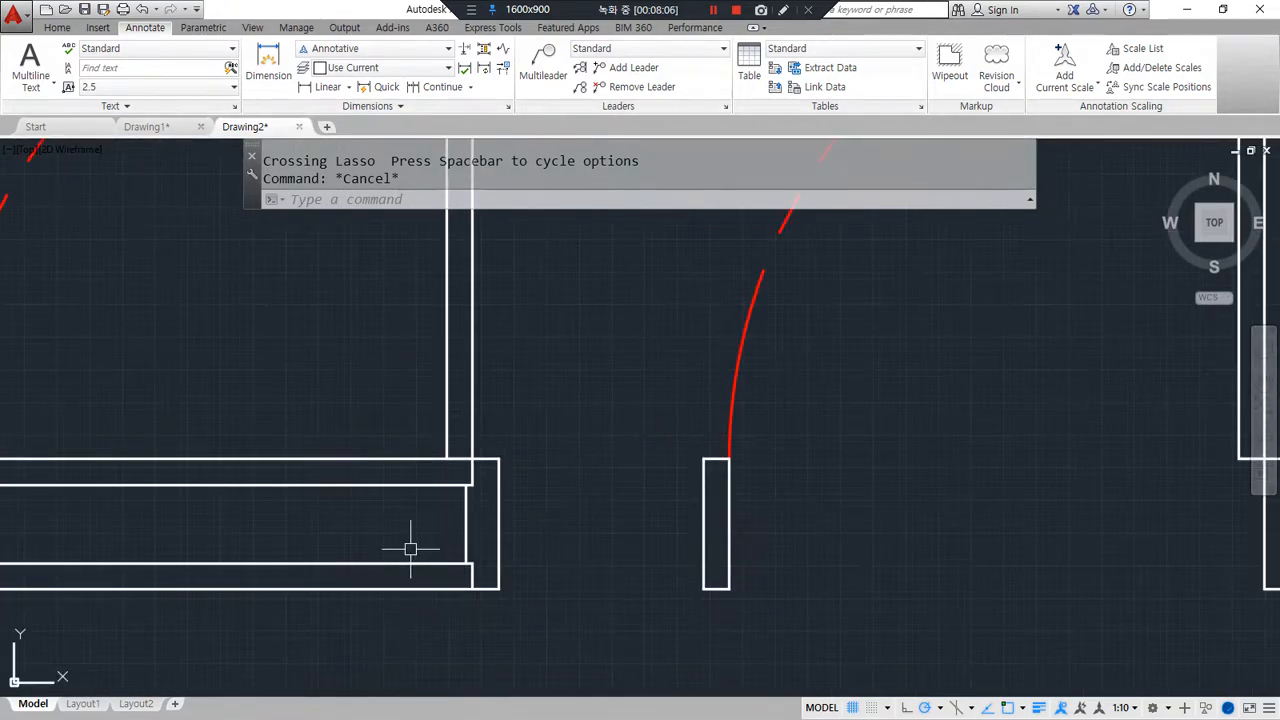
pyautogui.moveTo(475, 490)
pyautogui.mouseDown()
pyautogui.moveTo(398, 484)
pyautogui.moveTo(445, 463)
pyautogui.mouseUp()
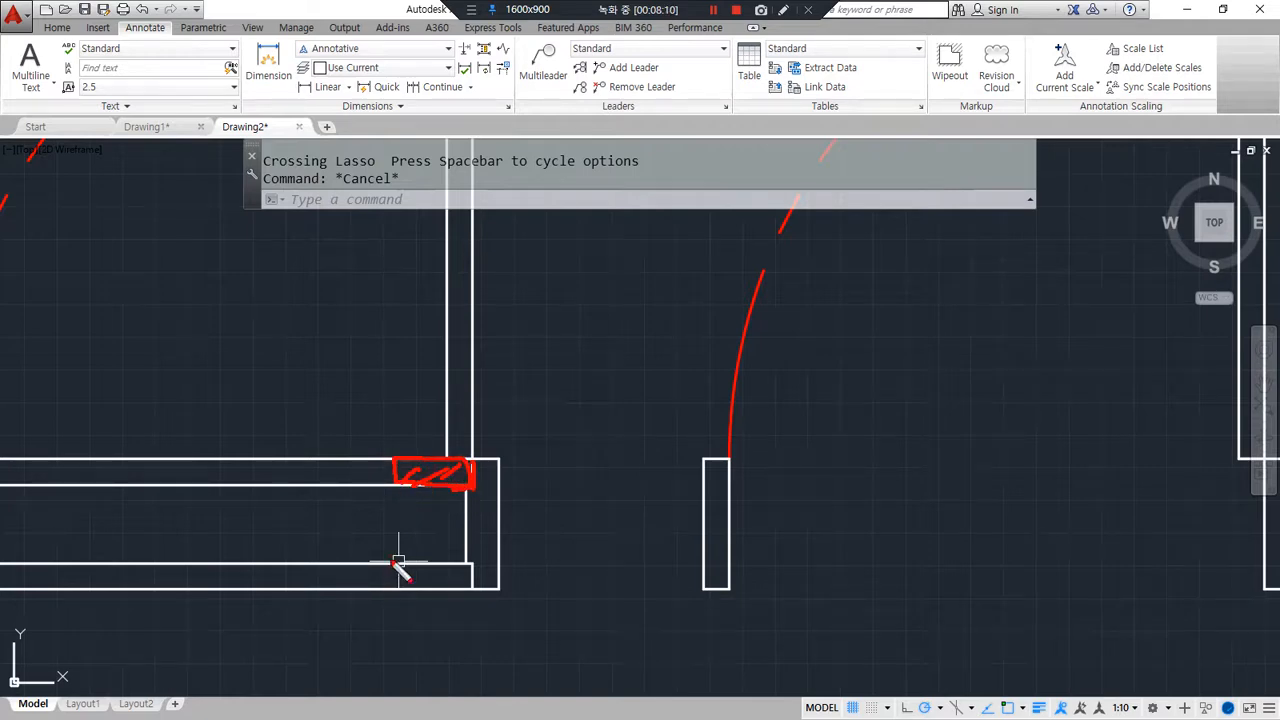
pyautogui.moveTo(451, 584); pyautogui.dragTo(421, 564)
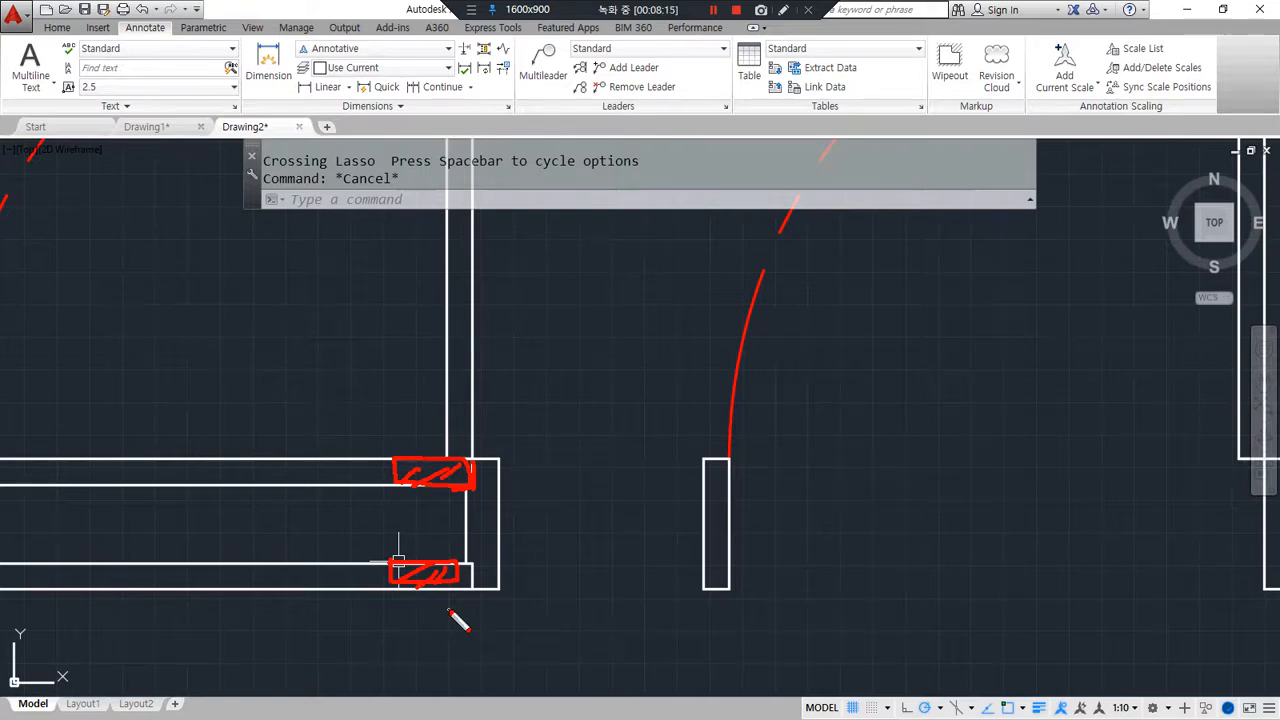
pyautogui.scroll(-3, 449, 600)
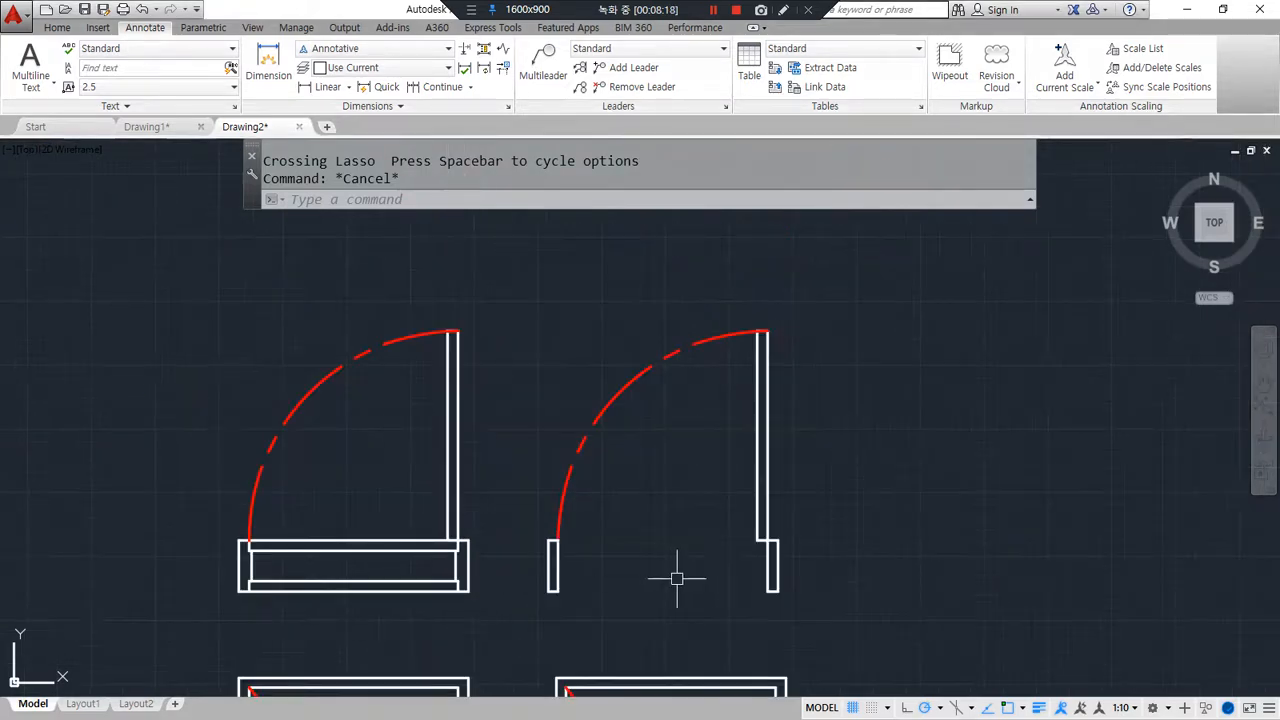
pyautogui.moveTo(677, 580); pyautogui.dragTo(514, 575, button='middle')
pyautogui.moveTo(508, 635)
pyautogui.mouseDown()
pyautogui.moveTo(514, 323)
pyautogui.moveTo(634, 629)
pyautogui.moveTo(524, 638)
pyautogui.mouseUp()
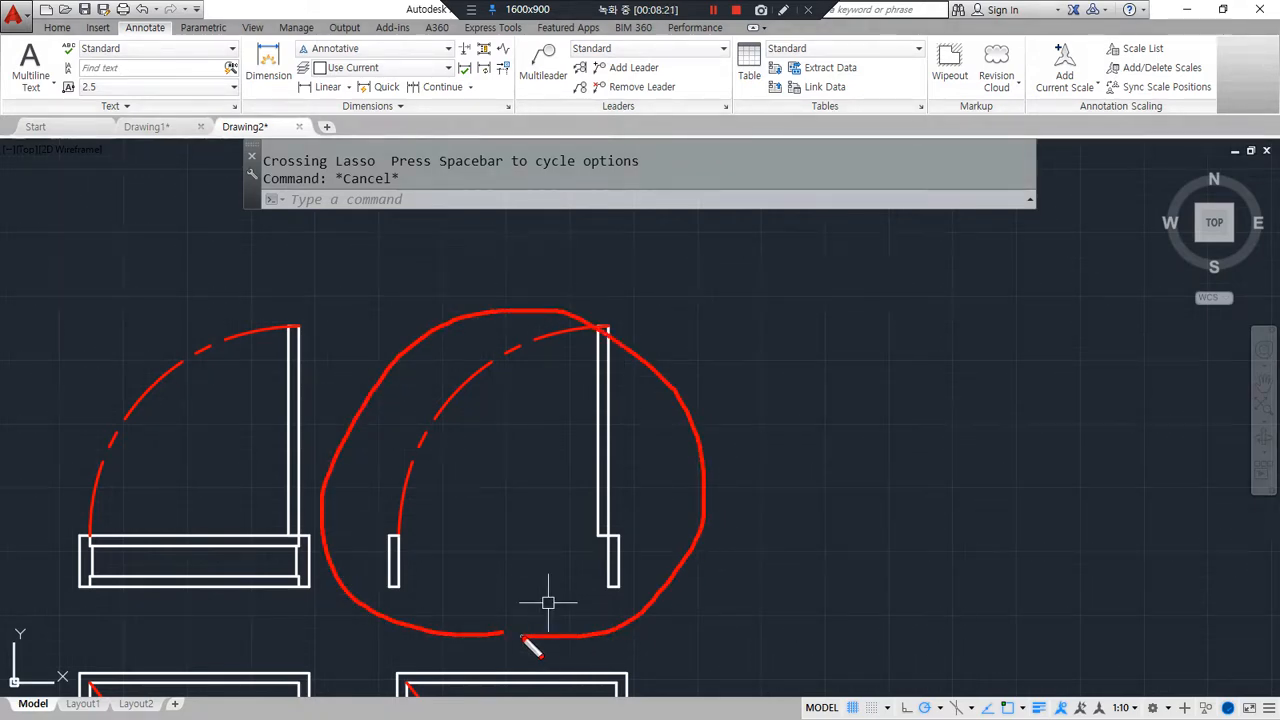
pyautogui.press('Escape')
pyautogui.moveTo(303, 588)
pyautogui.mouseDown()
pyautogui.moveTo(293, 535)
pyautogui.moveTo(323, 579)
pyautogui.mouseUp()
pyautogui.hotkey('ctrl', 'z')
pyautogui.moveTo(297, 535); pyautogui.dragTo(176, 536)
pyautogui.moveTo(194, 585); pyautogui.dragTo(318, 584)
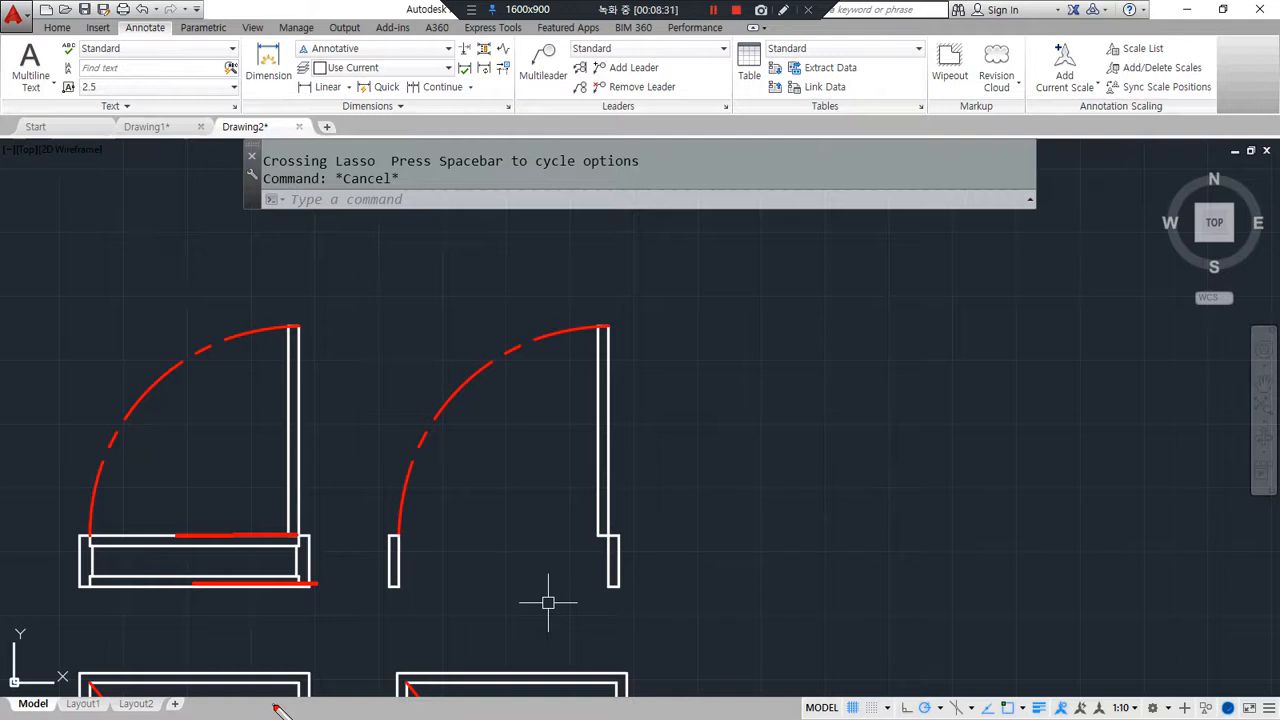
pyautogui.moveTo(214, 517)
pyautogui.mouseDown()
pyautogui.moveTo(385, 448)
pyautogui.moveTo(521, 455)
pyautogui.mouseUp()
pyautogui.press('Escape')
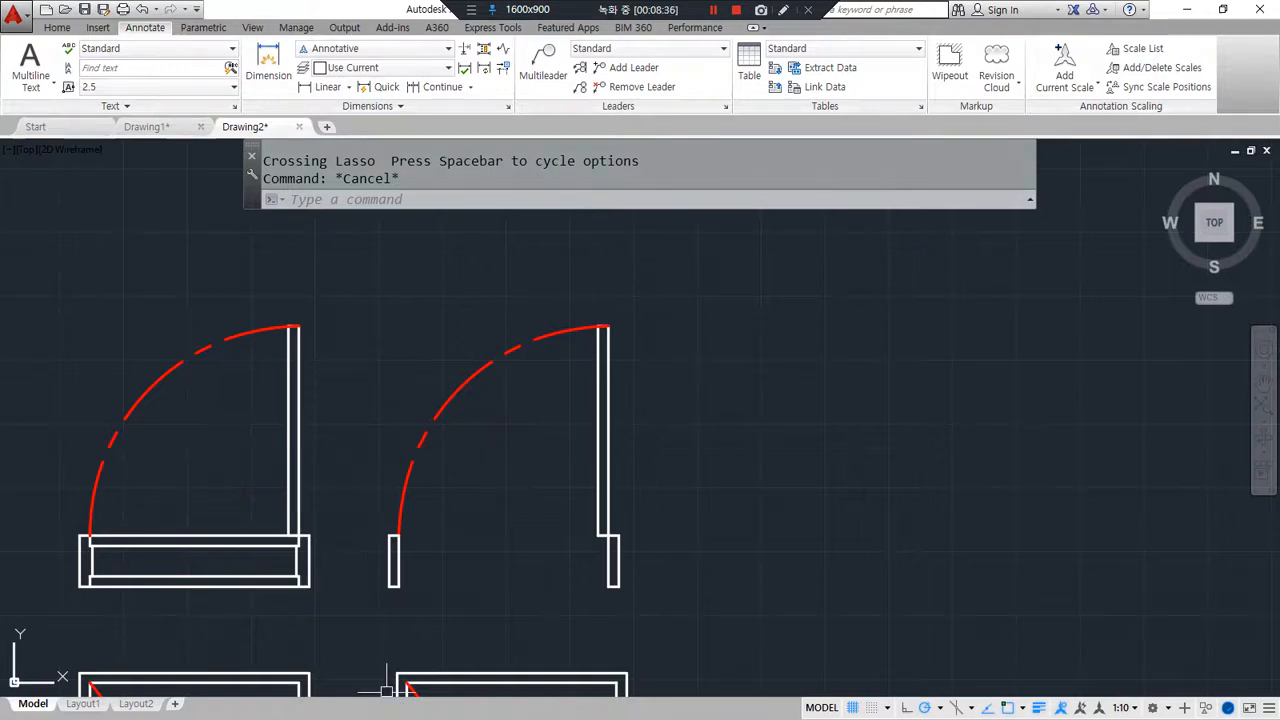
# Step: View both door plans and their elevations together by zooming to the drawing extents
pyautogui.moveTo(393, 641)
pyautogui.mouseDown(button='middle')
pyautogui.moveTo(468, 512)
pyautogui.moveTo(446, 452)
pyautogui.mouseUp(button='middle')
pyautogui.scroll(-2, 467, 512)
pyautogui.scroll(-2, 467, 512)
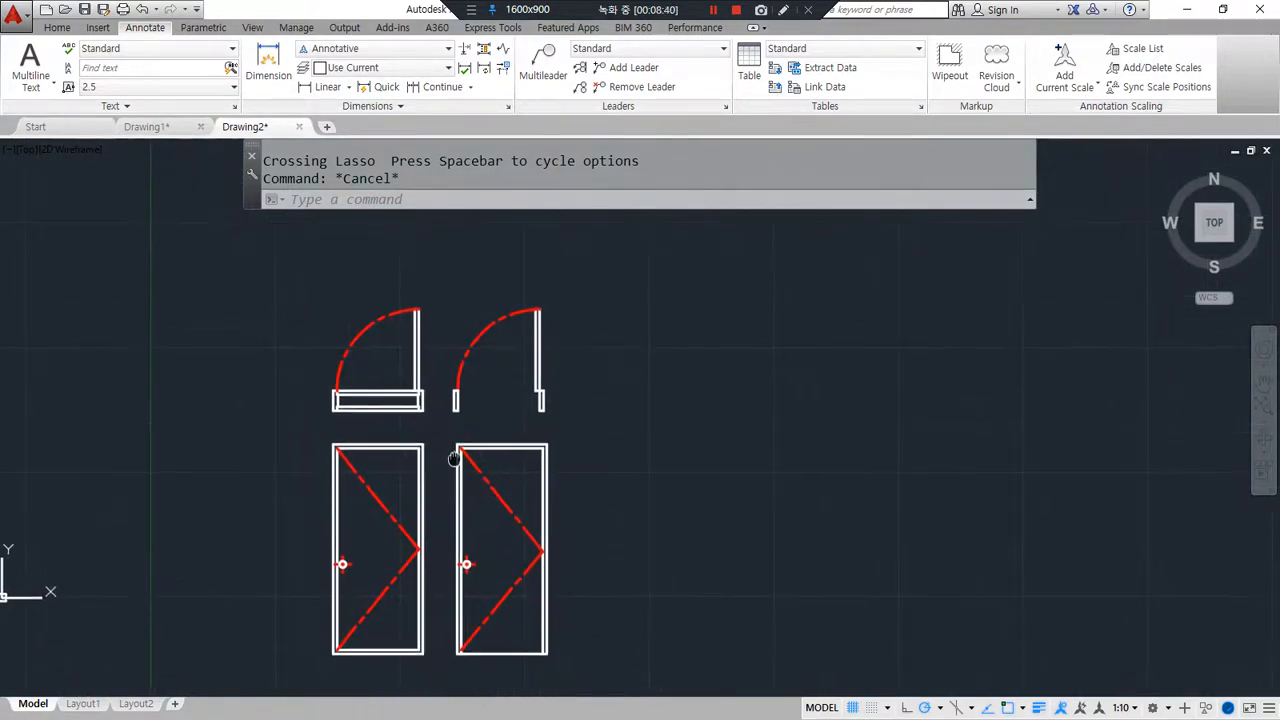
pyautogui.scroll(2, 440, 475)
pyautogui.write('z')
pyautogui.press('Return')
pyautogui.write('e')
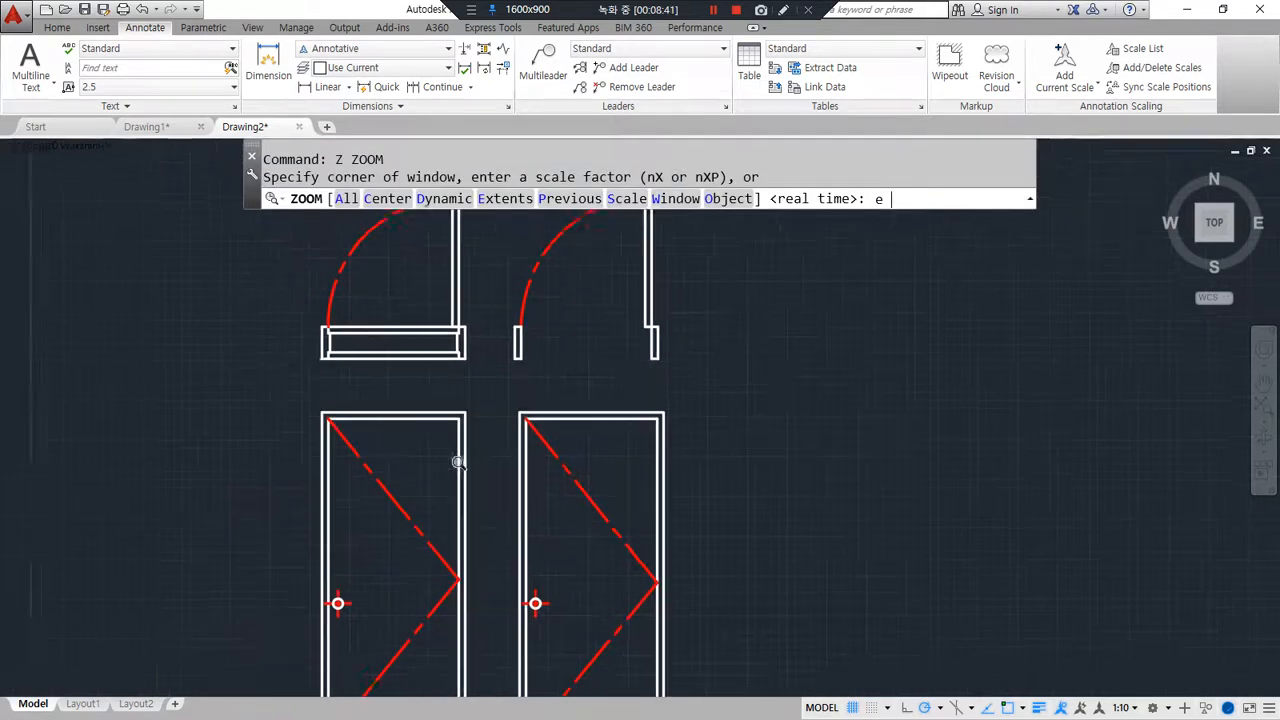
pyautogui.press('Return')
pyautogui.write('z')
pyautogui.press('Return')
pyautogui.press('Return')
pyautogui.moveTo(606, 365); pyautogui.dragTo(606, 446)
pyautogui.moveTo(606, 446); pyautogui.dragTo(540, 489, button='middle')
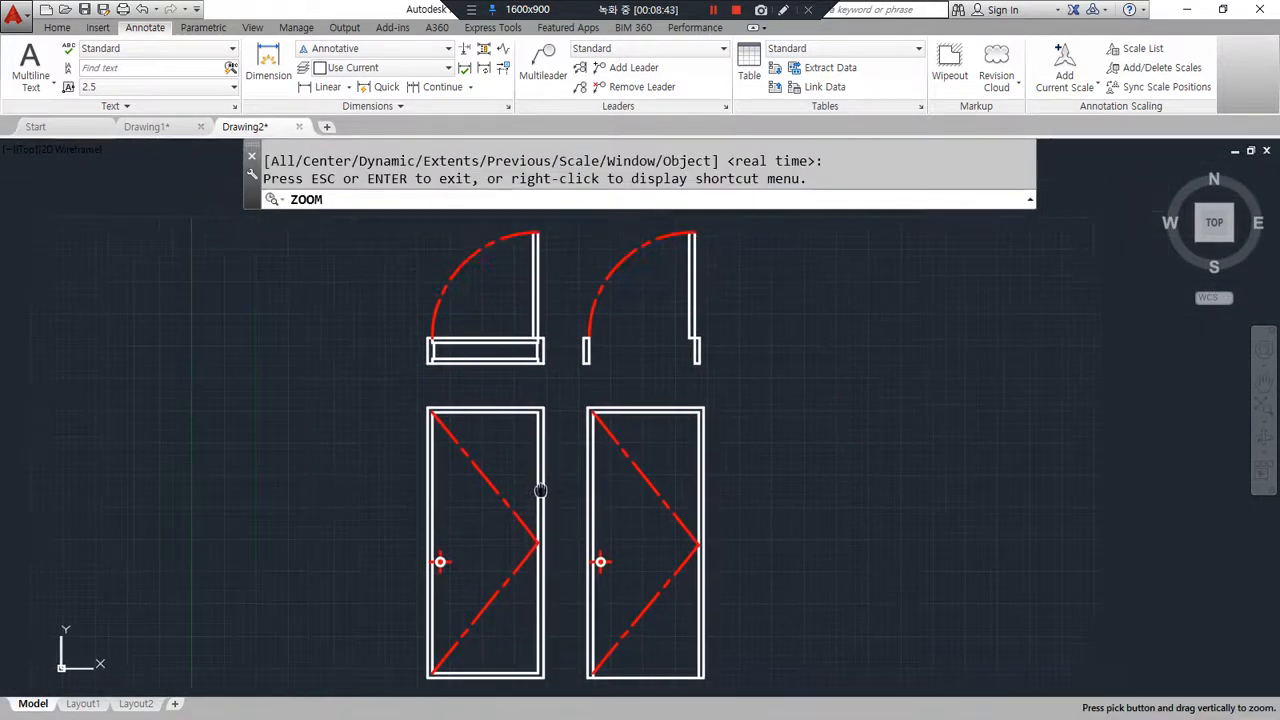
pyautogui.press('Escape')
pyautogui.moveTo(616, 305); pyautogui.dragTo(416, 317, button='middle')
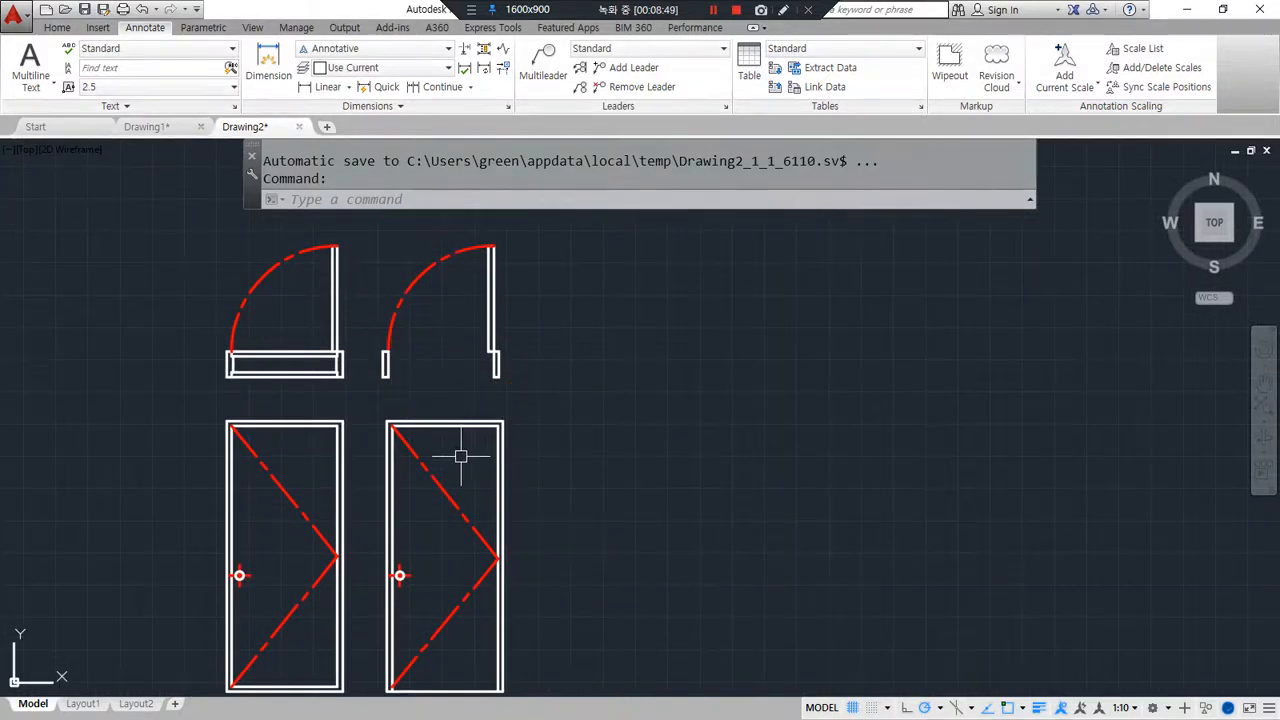
# Step: Copy the simplified door's plan and elevation horizontally into the empty space to its right
pyautogui.write('cp')
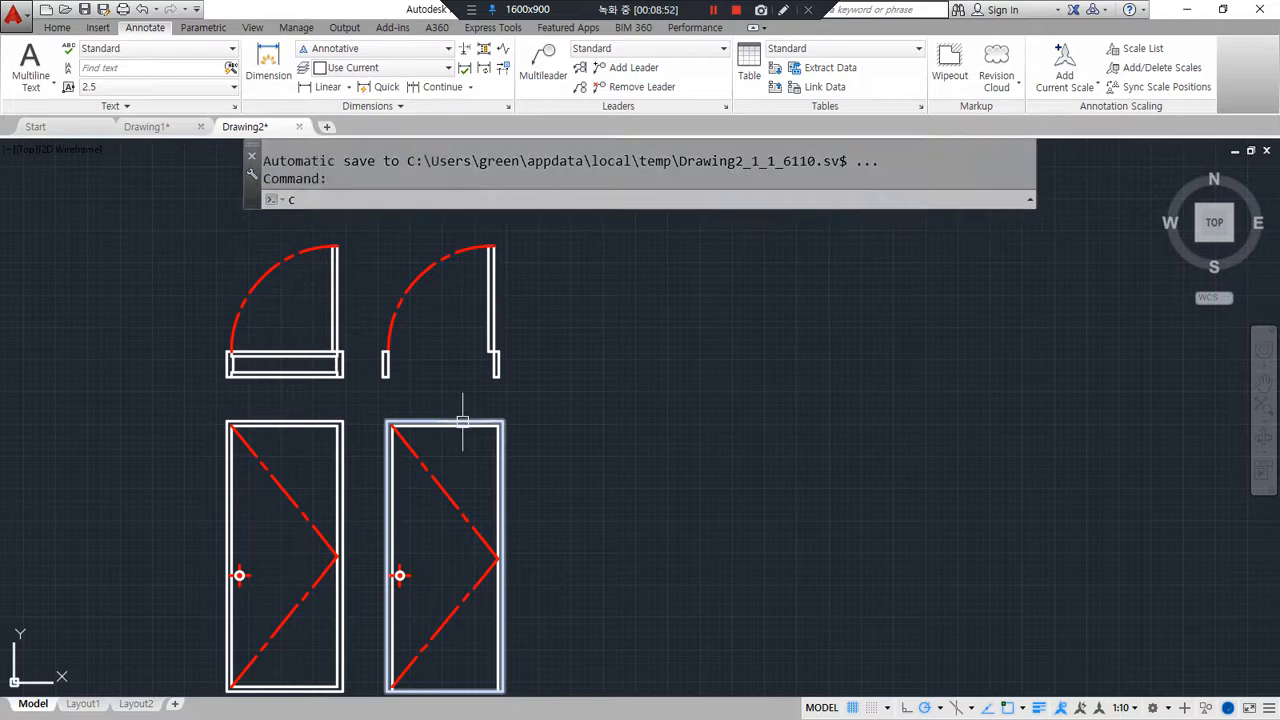
pyautogui.press('Return')
pyautogui.scroll(-2, 536, 478)
pyautogui.moveTo(548, 622); pyautogui.dragTo(437, 286)
pyautogui.press('Return')
pyautogui.click(489, 303)
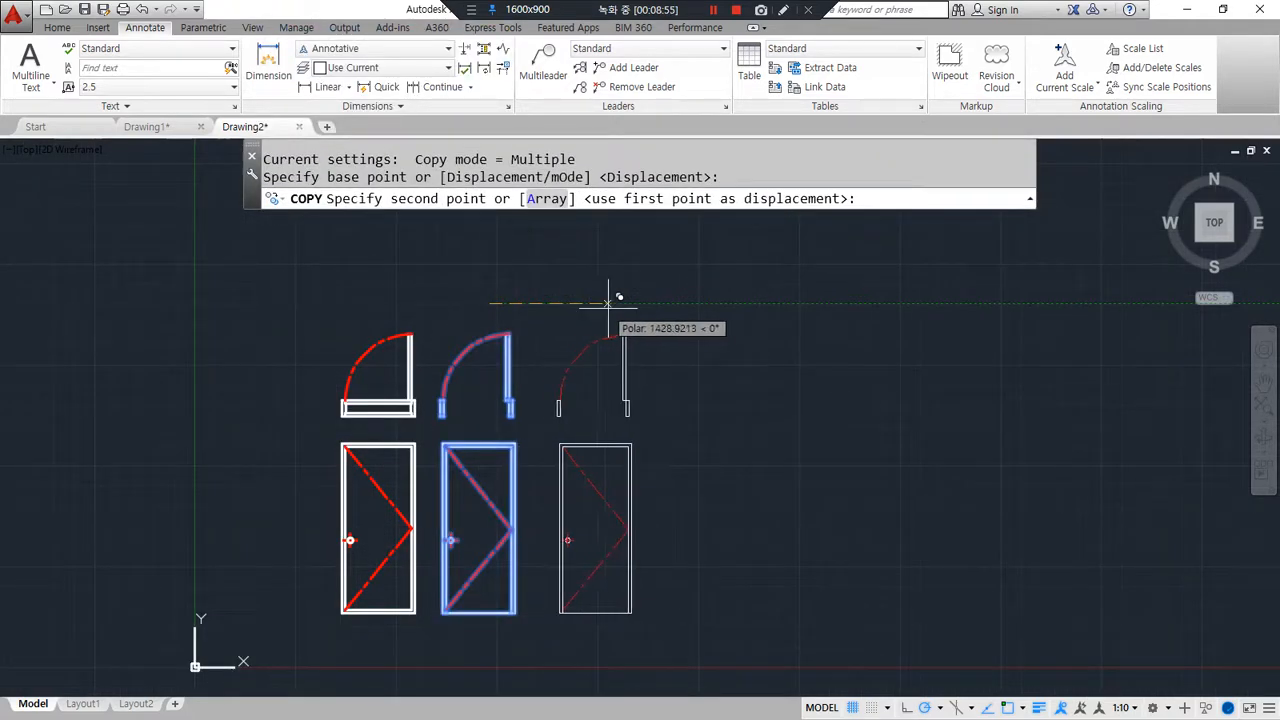
pyautogui.press('Escape')
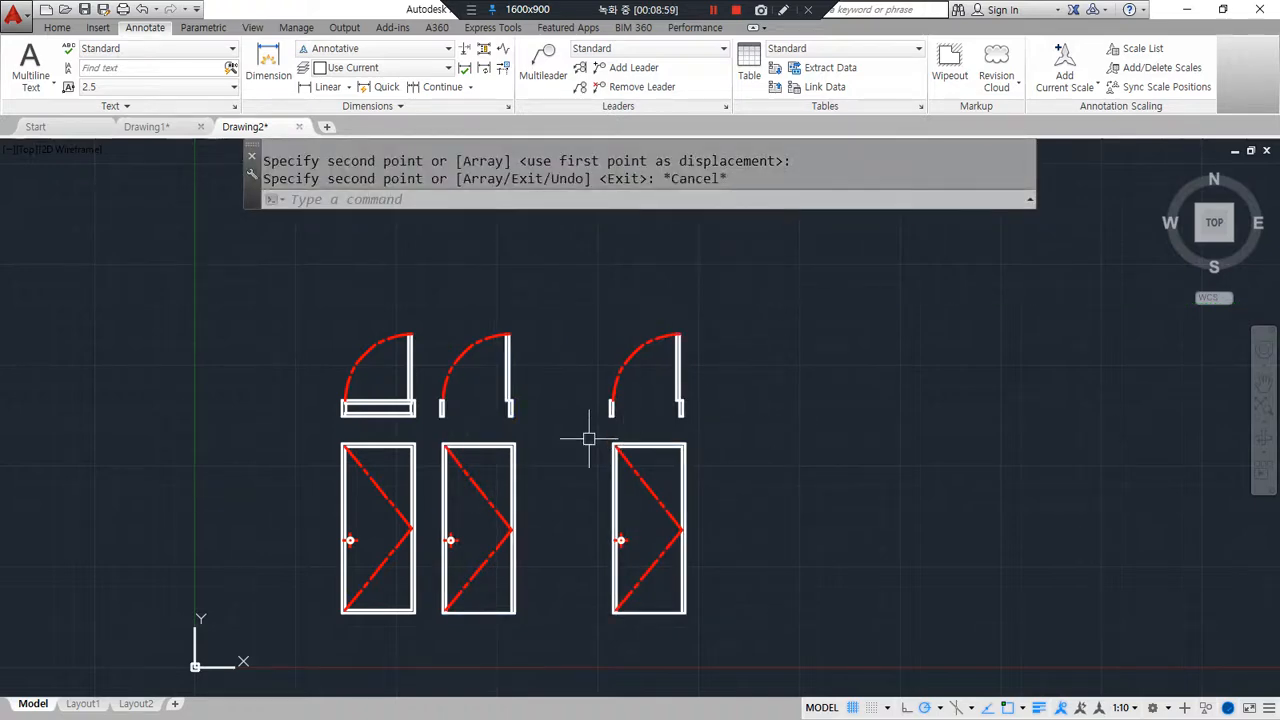
# Step: Group all objects of the middle simplified door plan and select the swing arc to check the group
pyautogui.scroll(4, 583, 437)
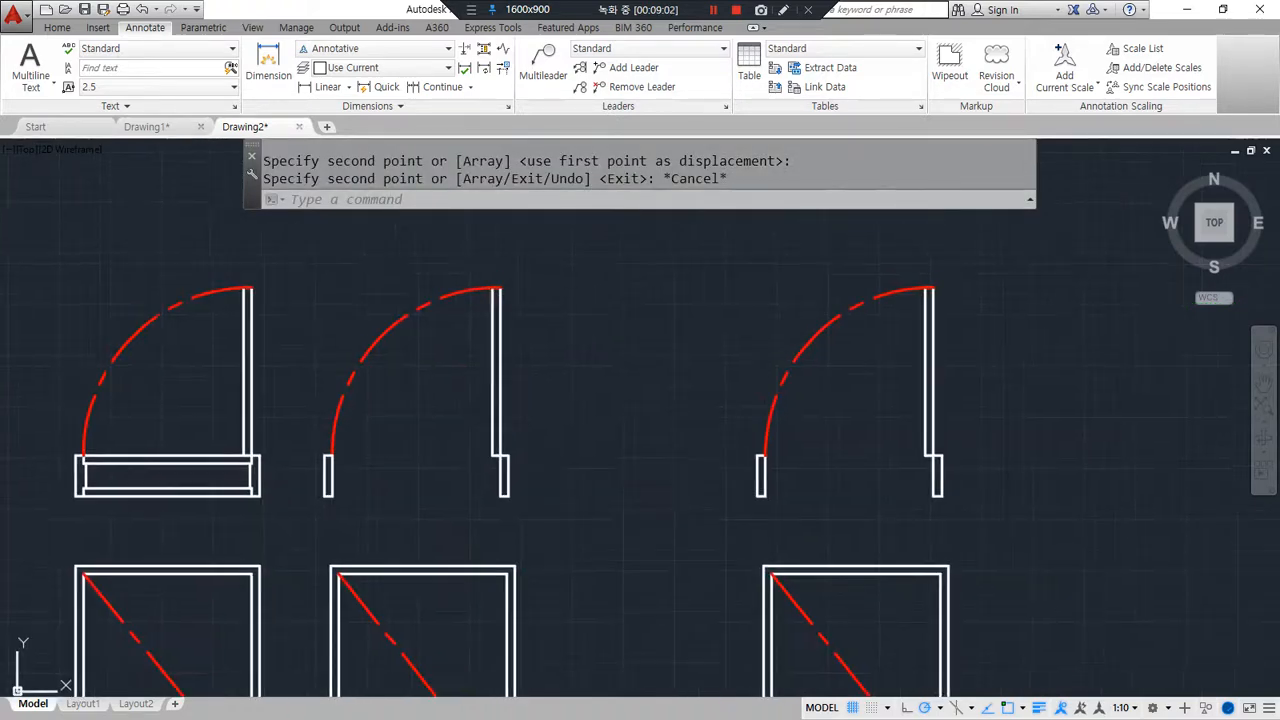
pyautogui.write('g')
pyautogui.press('Return')
pyautogui.click(552, 549)
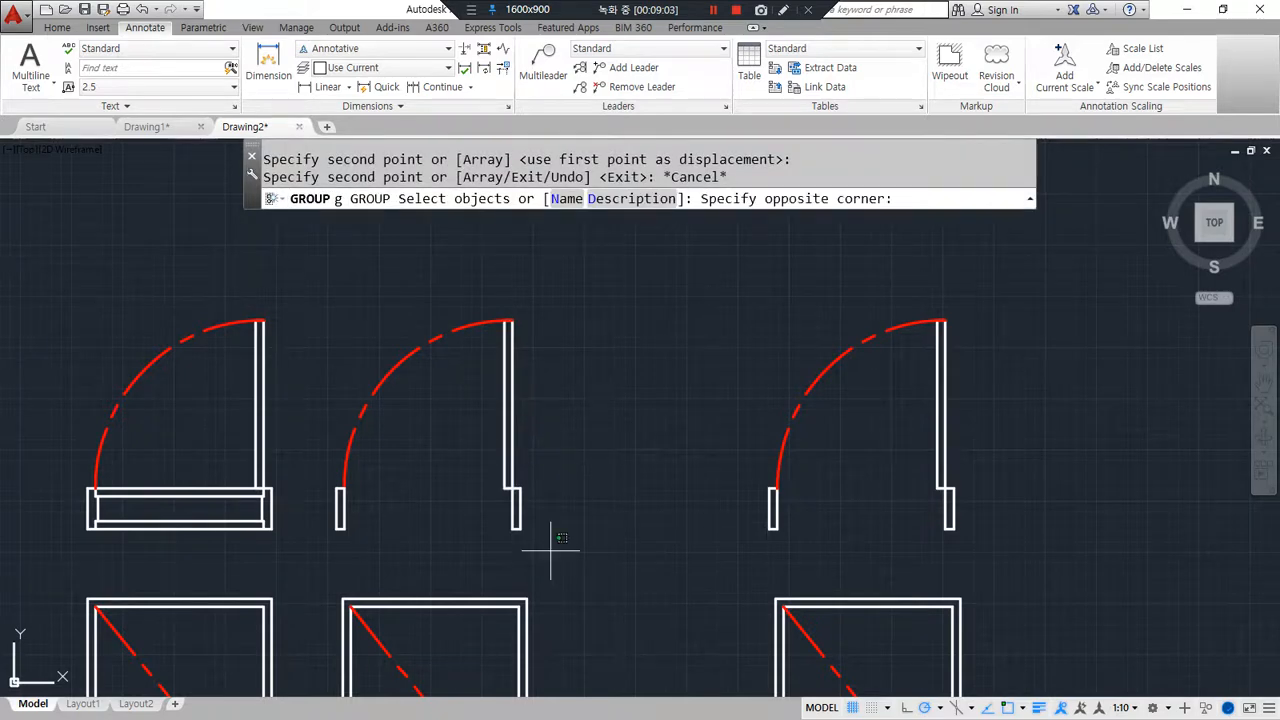
pyautogui.click(307, 270)
pyautogui.press('Return')
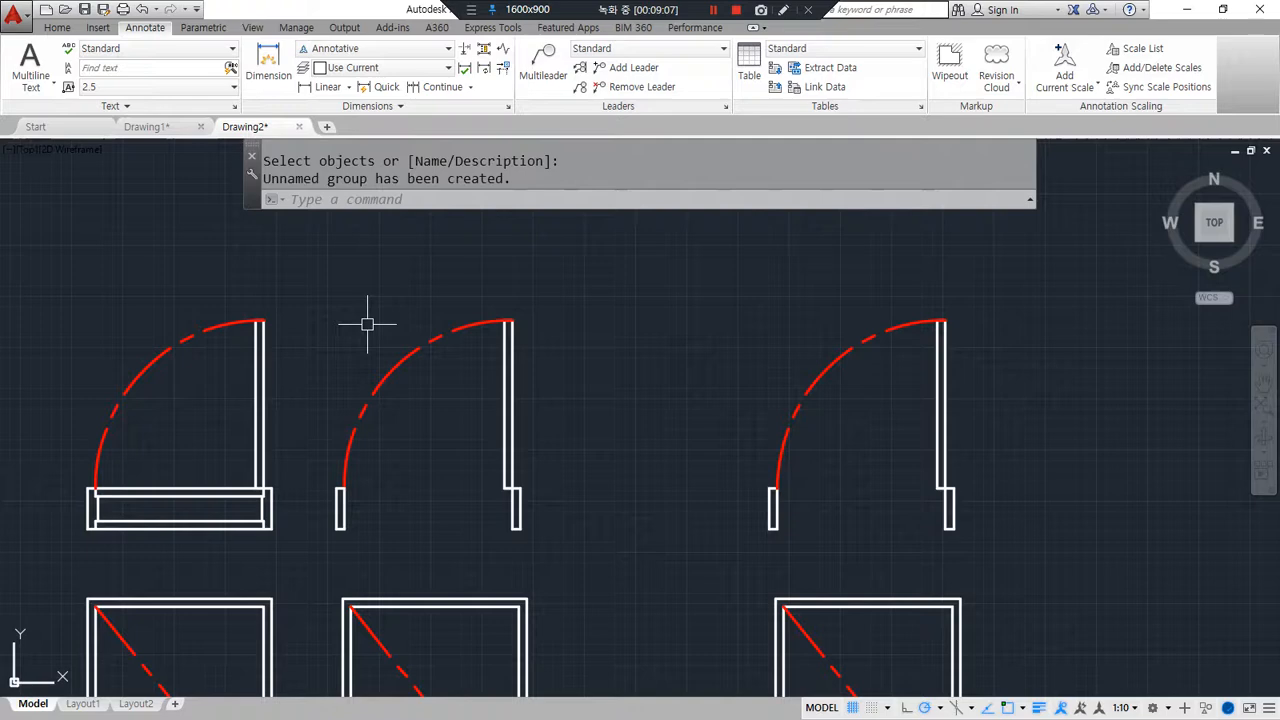
pyautogui.click(411, 354)
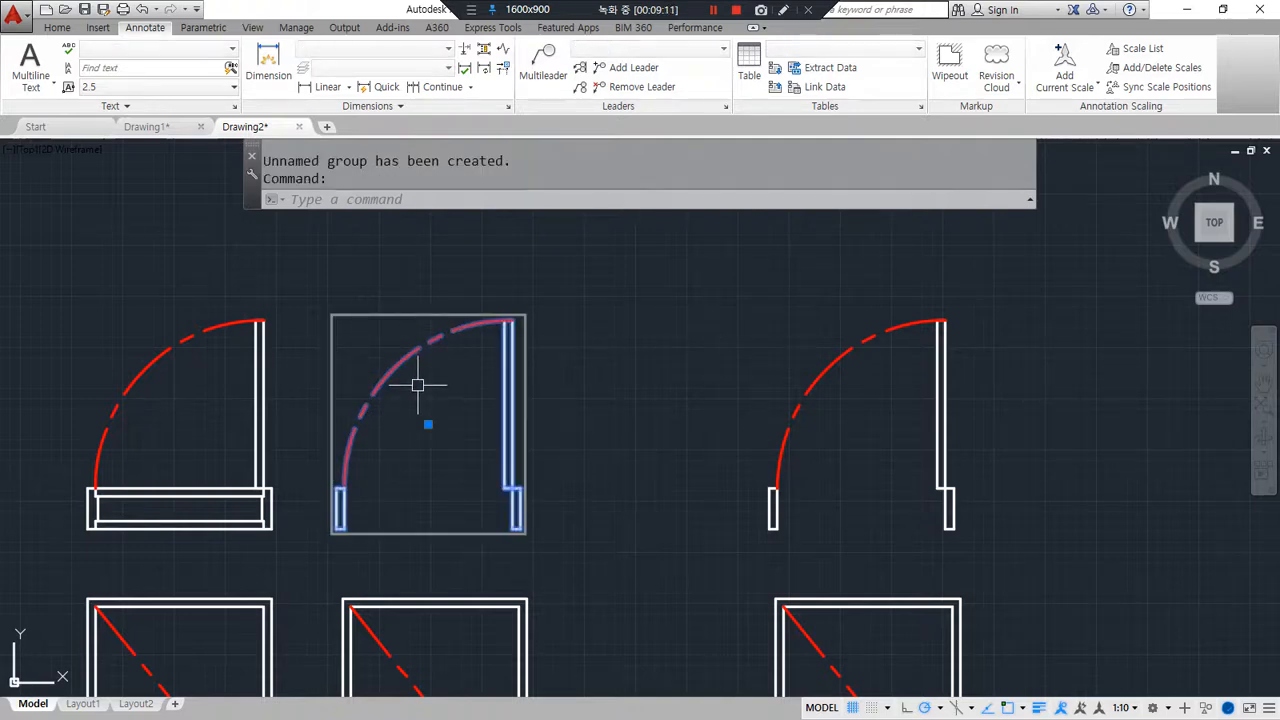
pyautogui.press('Escape')
pyautogui.press('Escape')
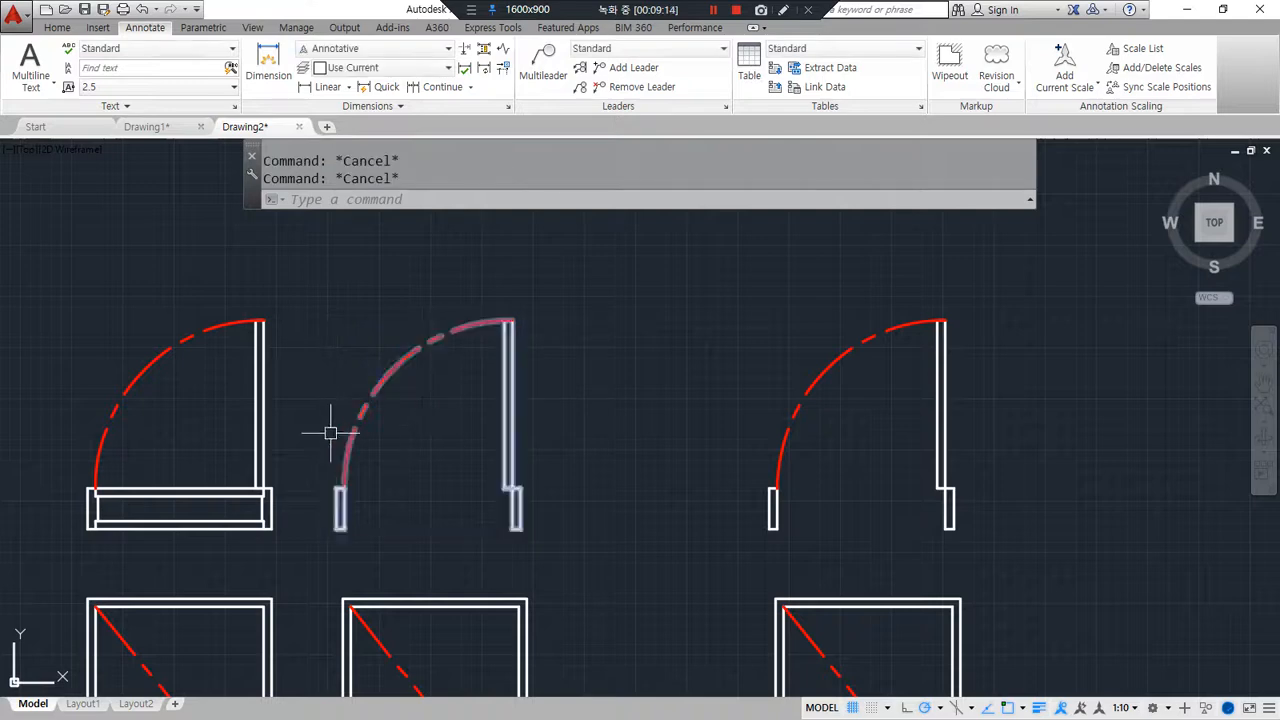
pyautogui.write('cp')
pyautogui.press('Return')
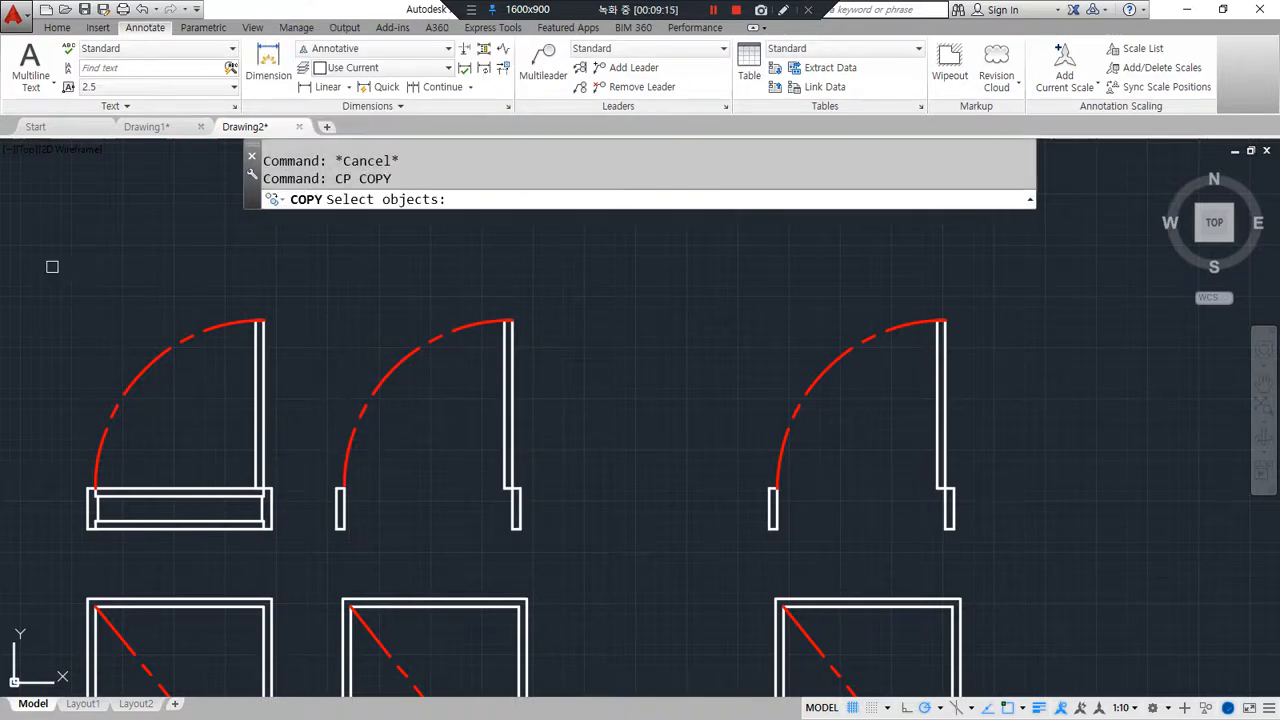
pyautogui.click(49, 263)
pyautogui.click(298, 556)
pyautogui.press('Escape')
pyautogui.press('Return')
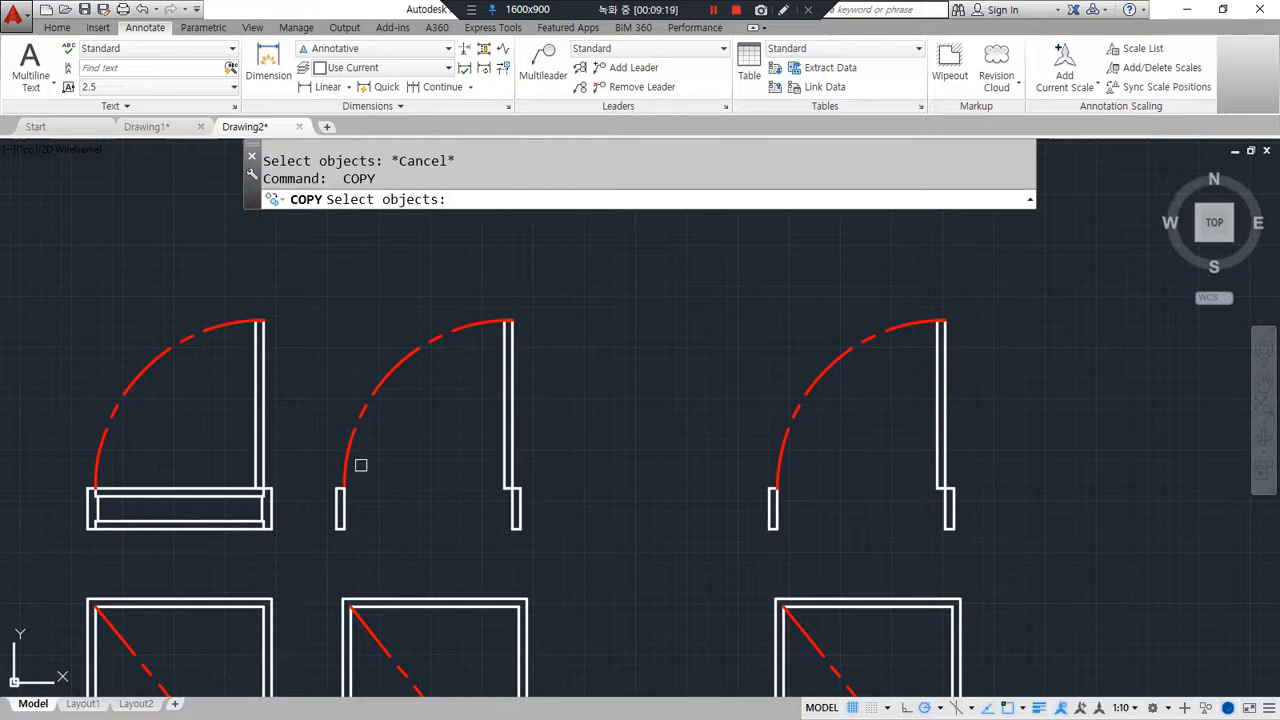
pyautogui.click(361, 407)
pyautogui.press('Return')
pyautogui.click(422, 475)
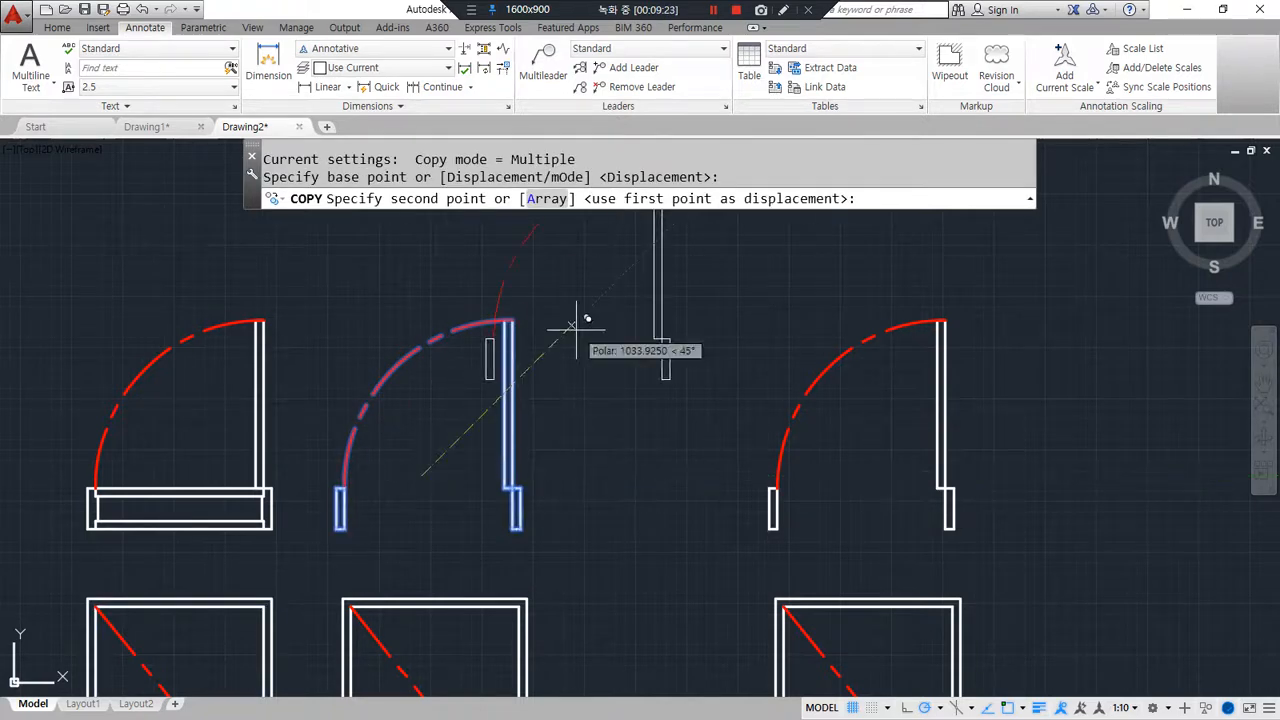
pyautogui.press('Escape')
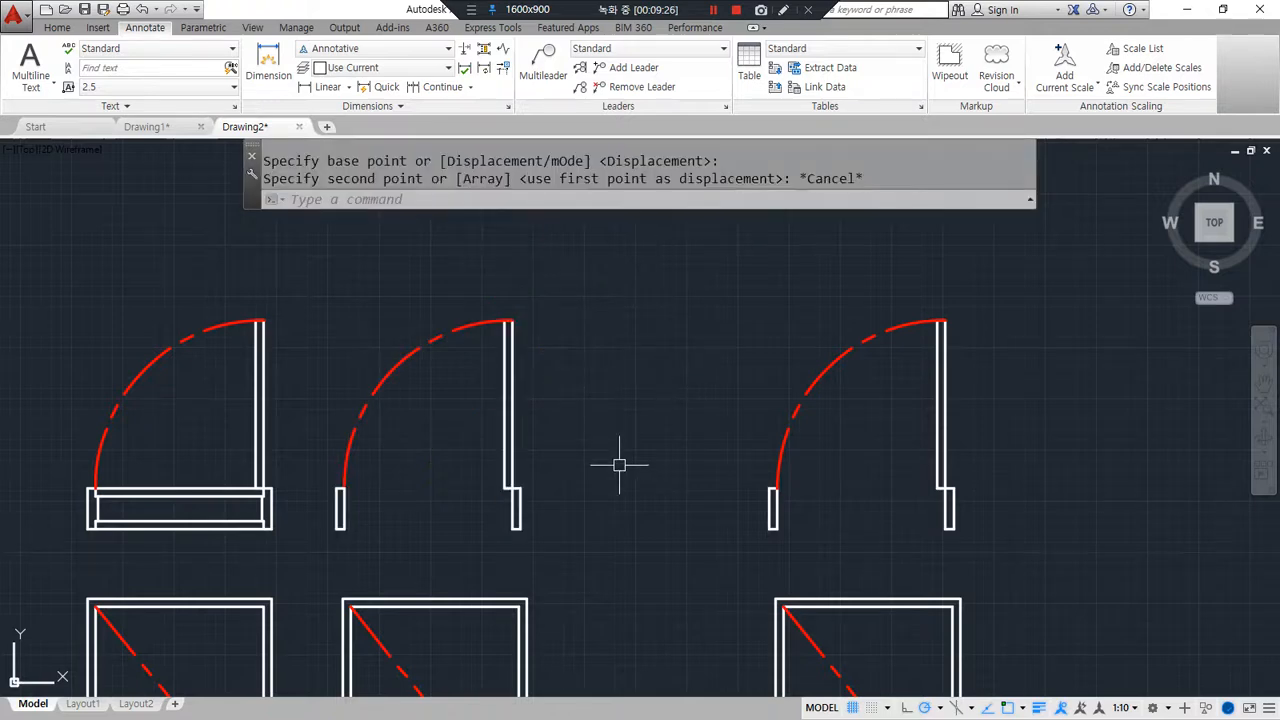
# Step: Draw a vertical guide line upward from the lower outer corner of the rightmost plan's right jamb, past the door leaf's end
pyautogui.moveTo(724, 494); pyautogui.dragTo(654, 451, button='middle')
pyautogui.write('l')
pyautogui.press('Return')
pyautogui.click(885, 485)
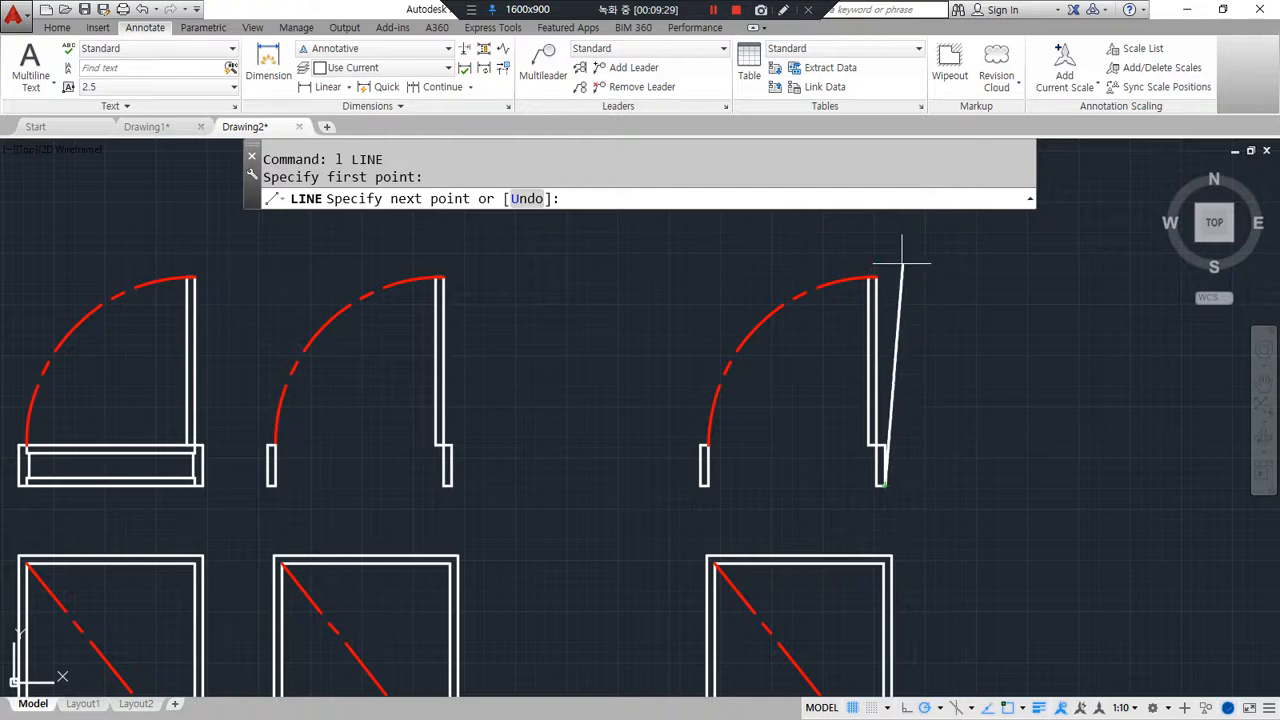
pyautogui.click(886, 245)
pyautogui.press('Return')
# Step: Offset the vertical guide line 1800 to the left
pyautogui.write('o')
pyautogui.press('Return')
pyautogui.write('1')
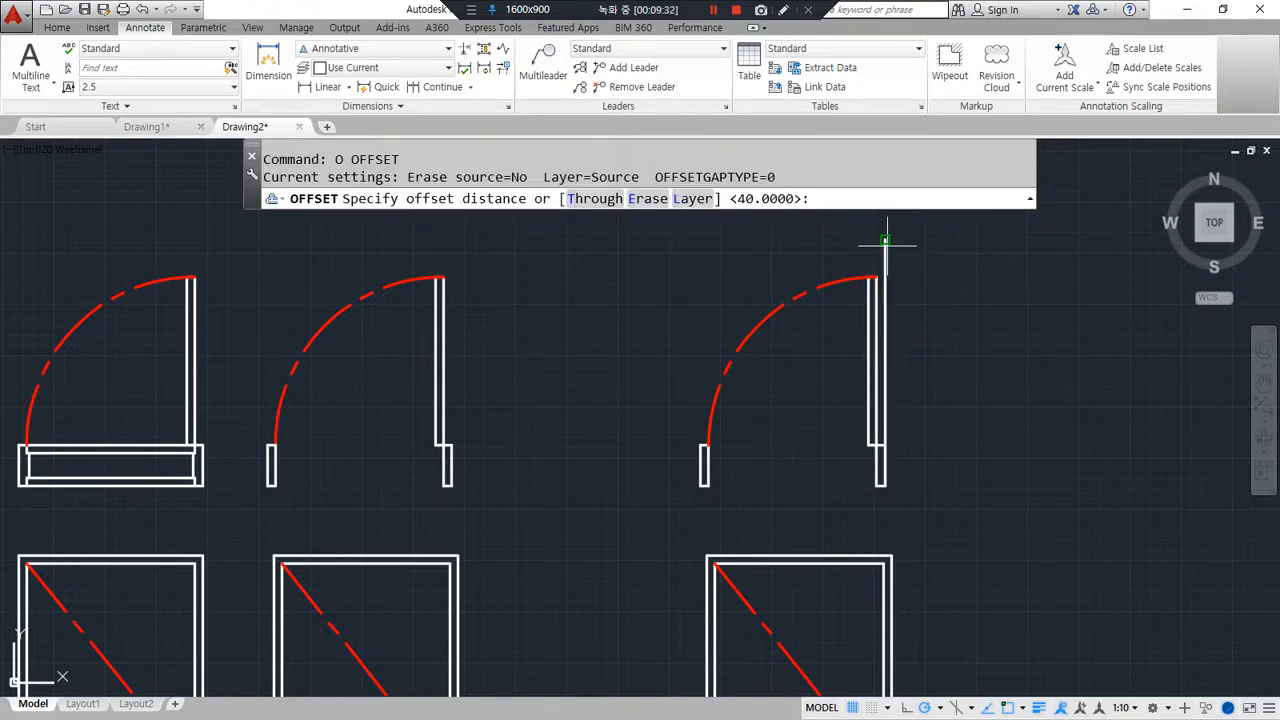
pyautogui.write('800')
pyautogui.press('Return')
pyautogui.click(886, 250)
pyautogui.click(760, 300)
pyautogui.press('Return')
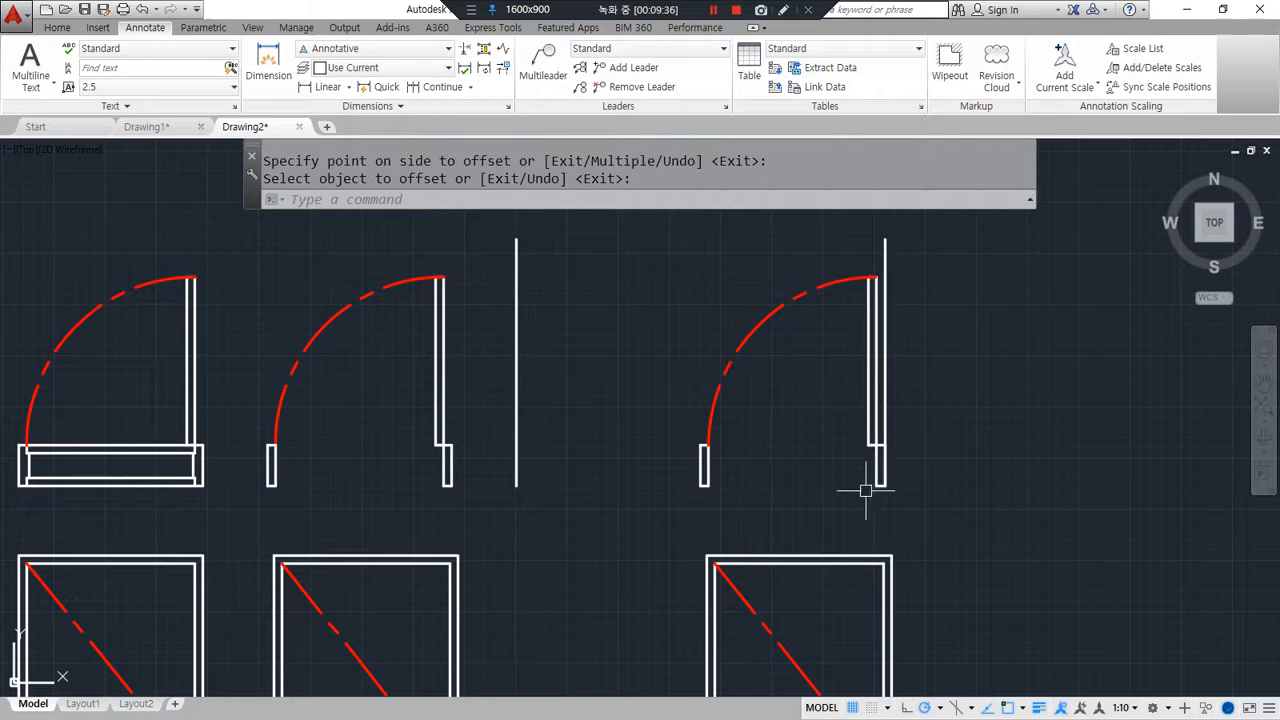
pyautogui.moveTo(885, 491)
pyautogui.mouseDown()
pyautogui.moveTo(757, 509)
pyautogui.moveTo(706, 495)
pyautogui.mouseUp()
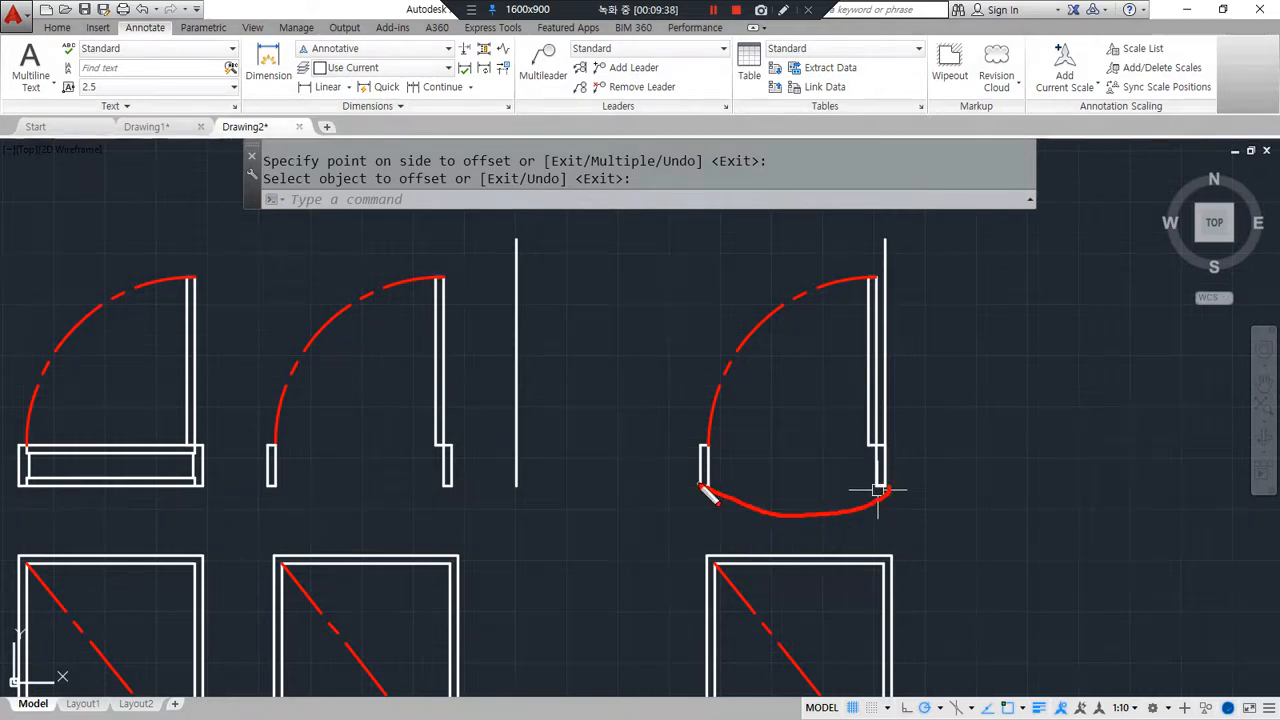
pyautogui.moveTo(858, 500); pyautogui.dragTo(556, 488)
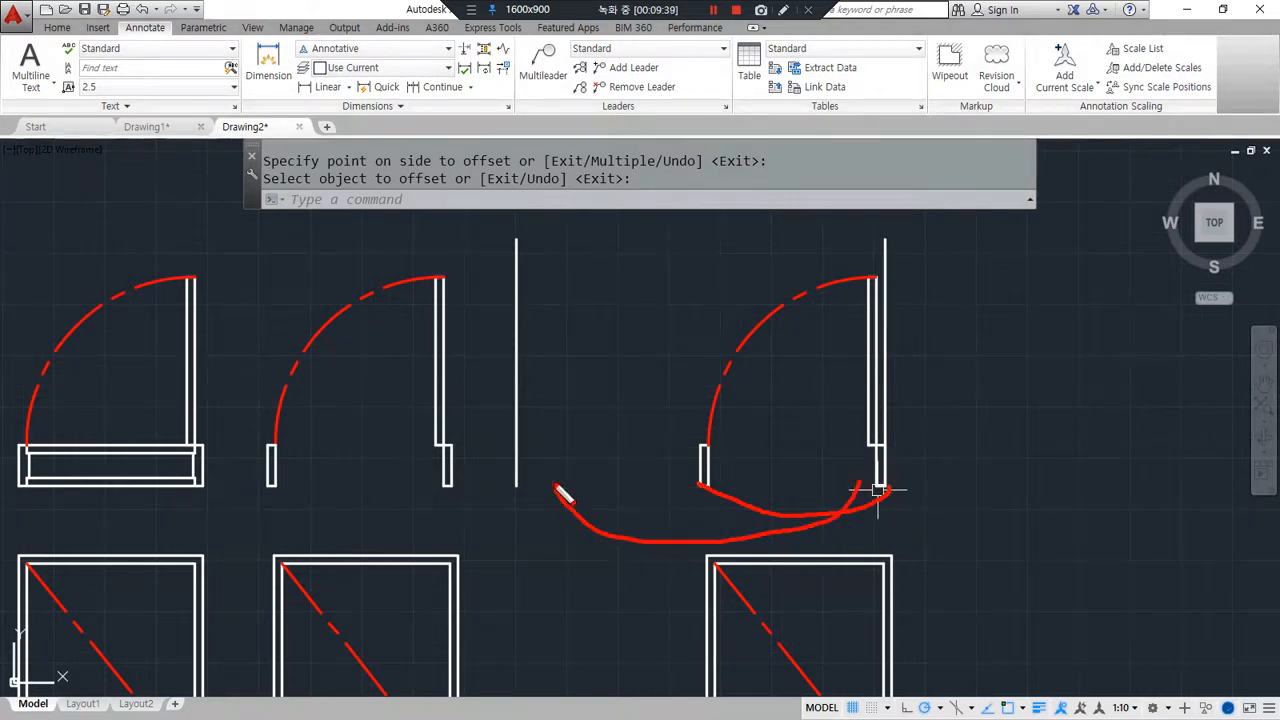
# Step: Move the rightmost plan's left jamb by its lower-left corner to the lower end of the offset guide line
pyautogui.scroll(2, 690, 483)
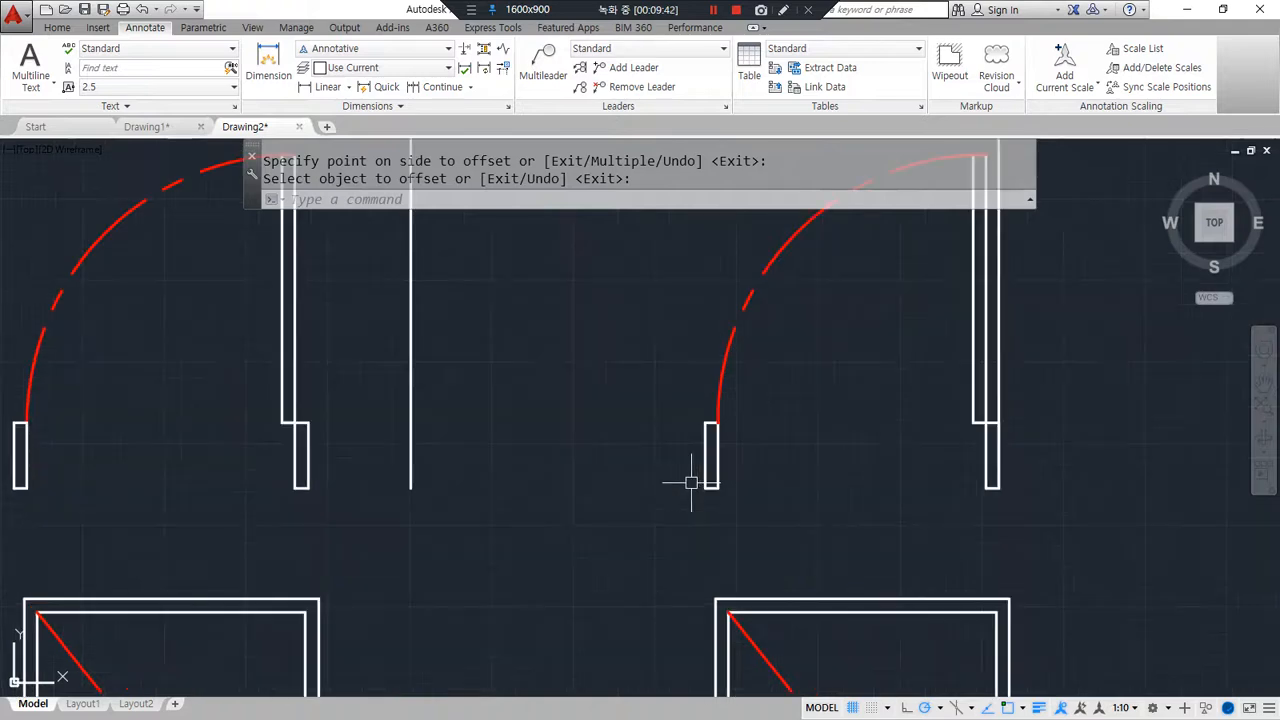
pyautogui.press('Return')
pyautogui.write('m')
pyautogui.press('Return')
pyautogui.click(752, 502)
pyautogui.click(681, 472)
pyautogui.click(686, 400)
pyautogui.click(766, 491)
pyautogui.press('Return')
pyautogui.click(704, 488)
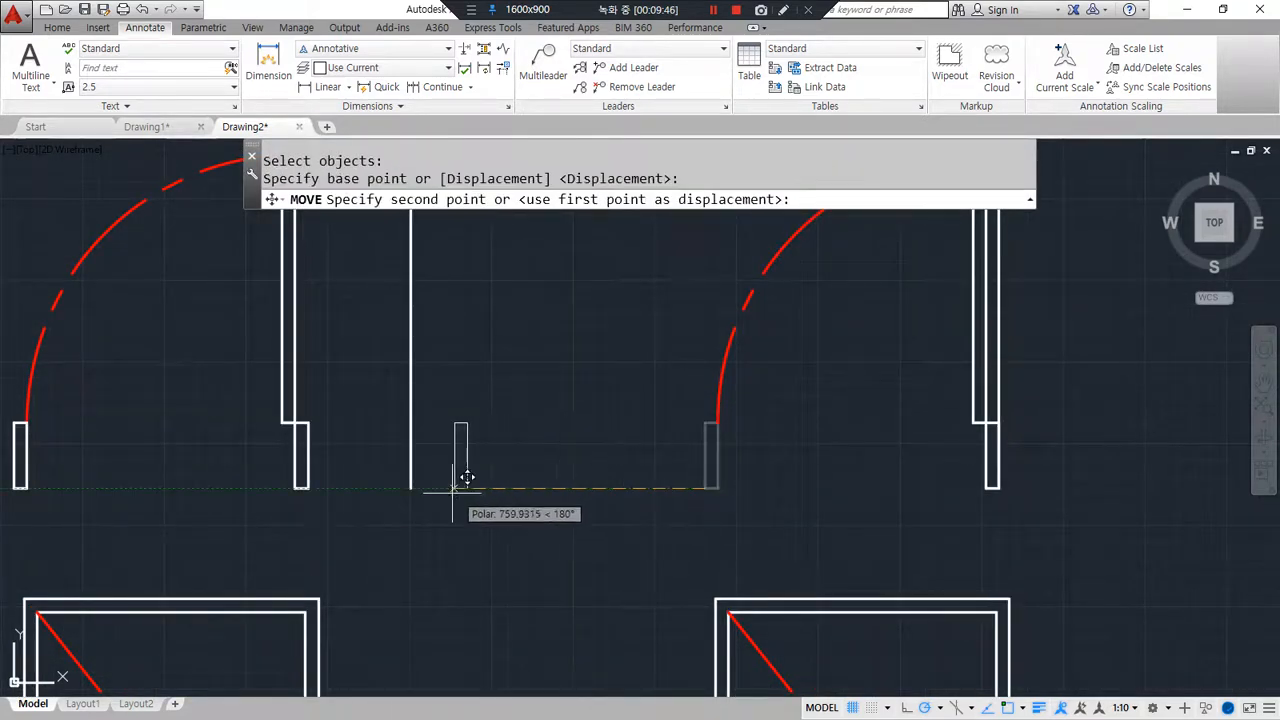
pyautogui.click(410, 488)
pyautogui.press('Escape')
# Step: Erase the offset guide line at the moved left jamb
pyautogui.click(428, 363)
pyautogui.click(391, 357)
pyautogui.write('e')
pyautogui.press('Return')
# Step: Draw a horizontal line between the widened plan's jambs and fit its left end to the left jamb's upper inner corner
pyautogui.write('l')
pyautogui.press('Return')
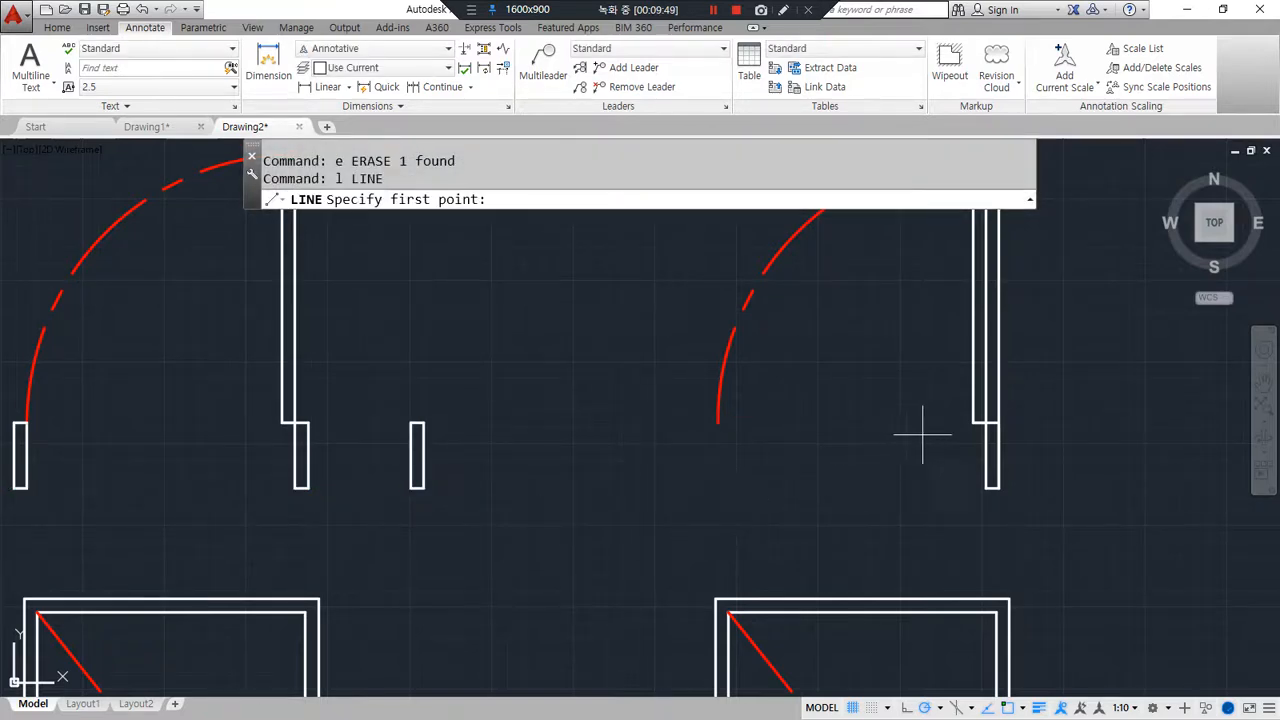
pyautogui.click(985, 422)
pyautogui.click(417, 422)
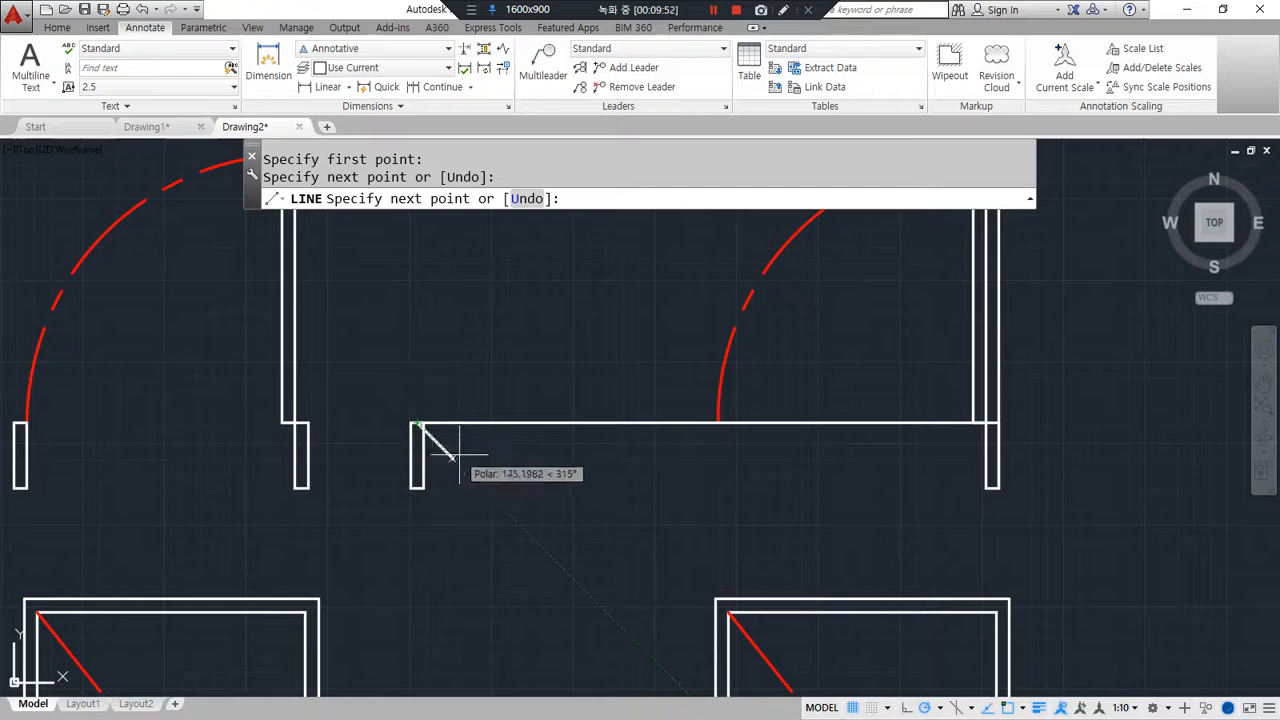
pyautogui.press('Escape')
pyautogui.click(437, 440)
pyautogui.scroll(4, 449, 423)
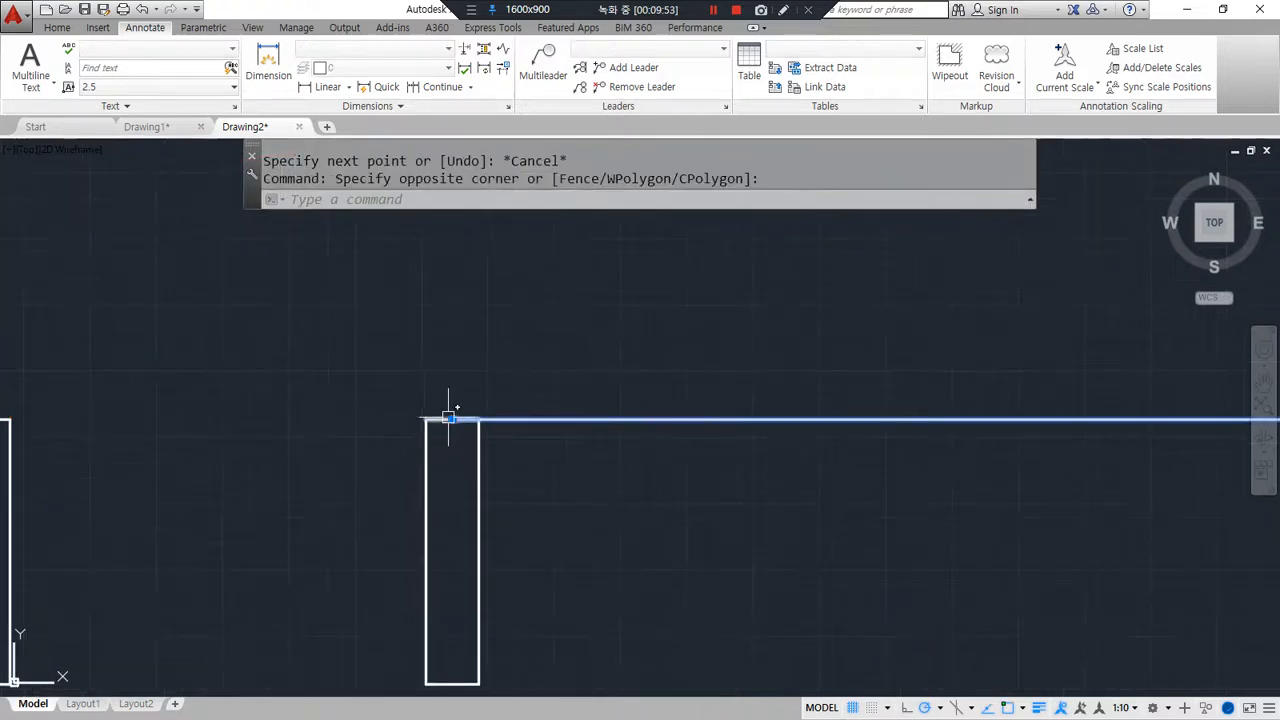
pyautogui.click(449, 418)
pyautogui.click(454, 420)
pyautogui.press('Escape')
# Step: Erase the vertical guide line rising beside the widened plan's right door leaf
pyautogui.scroll(-3, 640, 503)
pyautogui.scroll(-3, 694, 531)
pyautogui.scroll(2, 860, 480)
pyautogui.click(849, 358)
pyautogui.write('e')
pyautogui.press('Return')
# Step: Mirror the right door leaf about a vertical axis through the horizontal line's midpoint, keeping the original
pyautogui.write('mi')
pyautogui.press('Return')
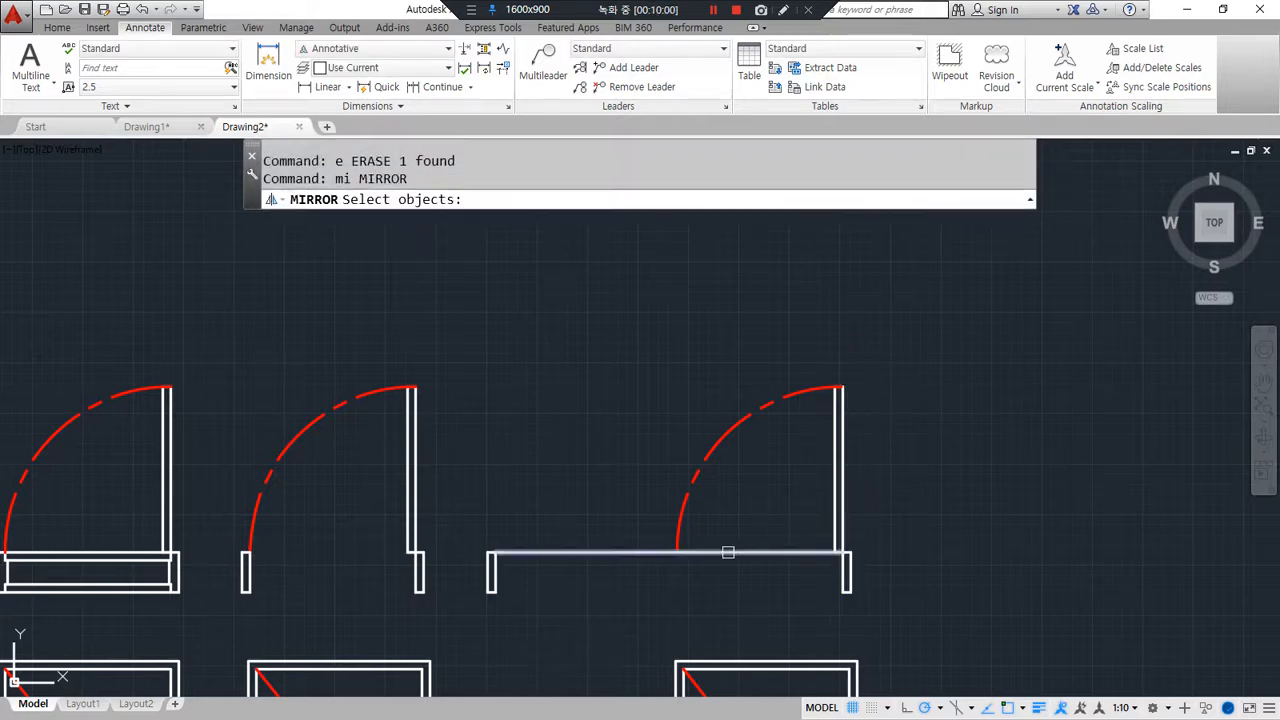
pyautogui.click(822, 355)
pyautogui.scroll(3, 852, 550)
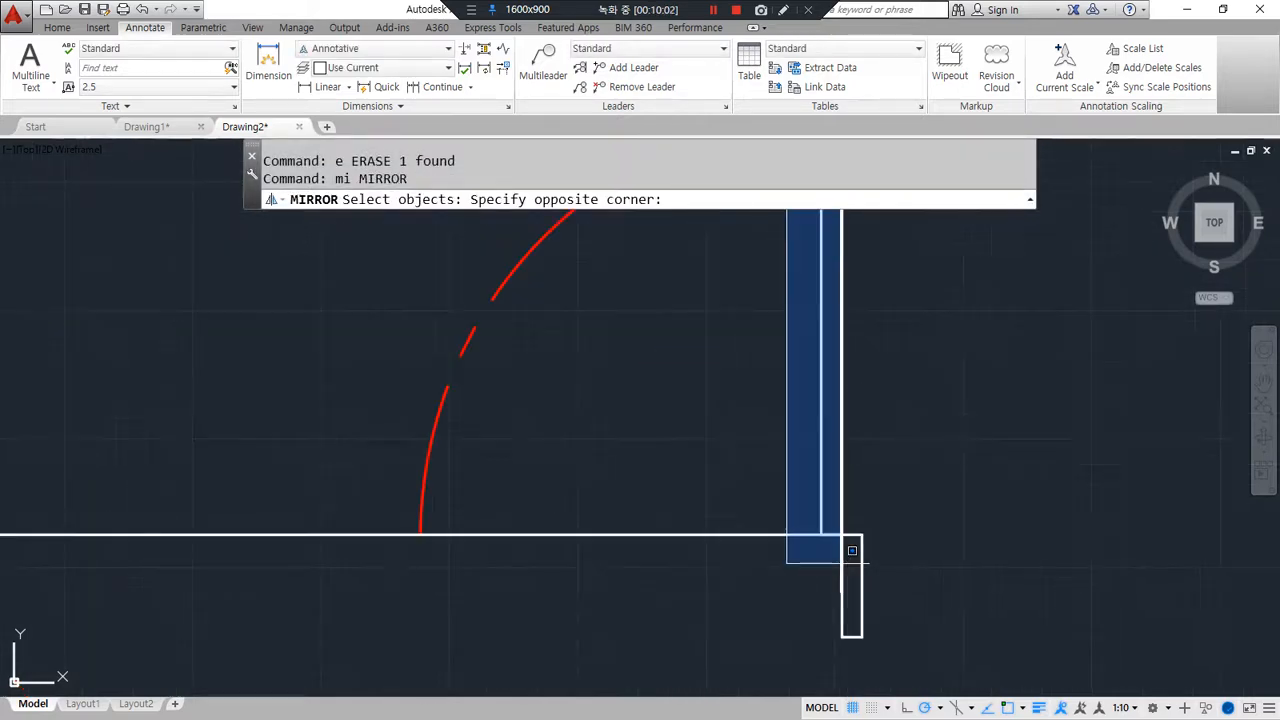
pyautogui.click(856, 540)
pyautogui.scroll(-3, 737, 571)
pyautogui.press('Return')
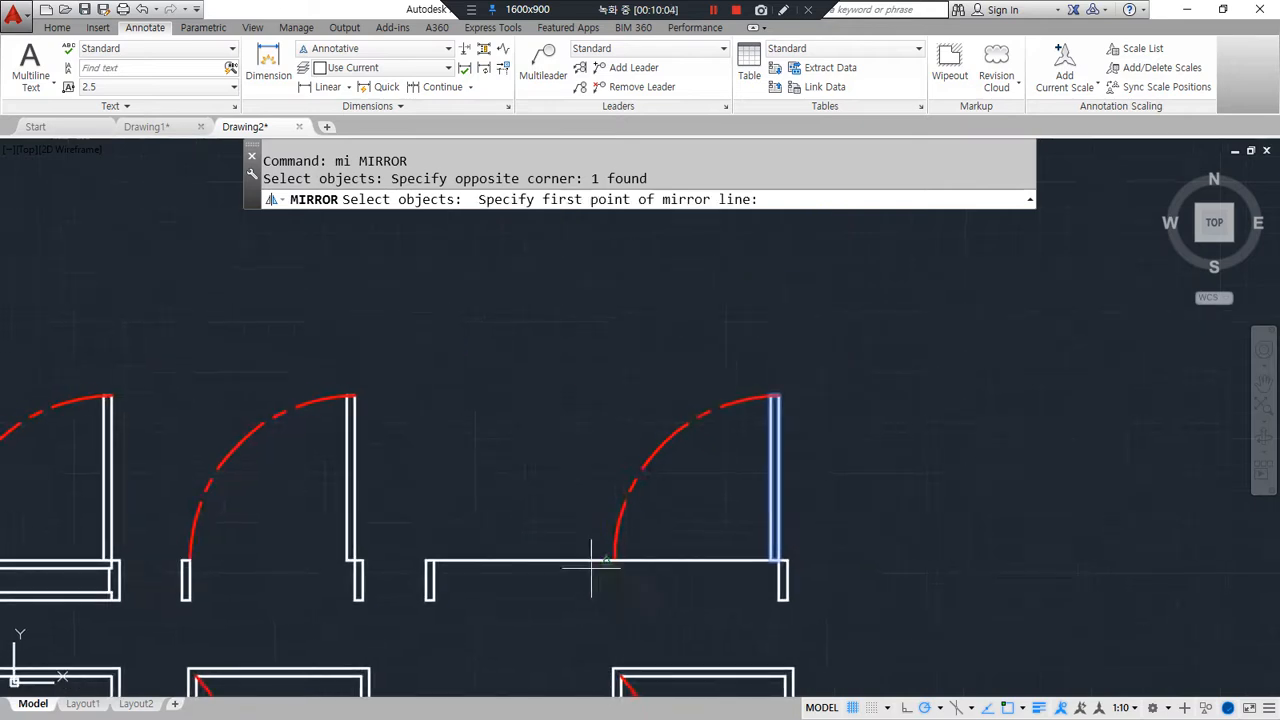
pyautogui.click(606, 560)
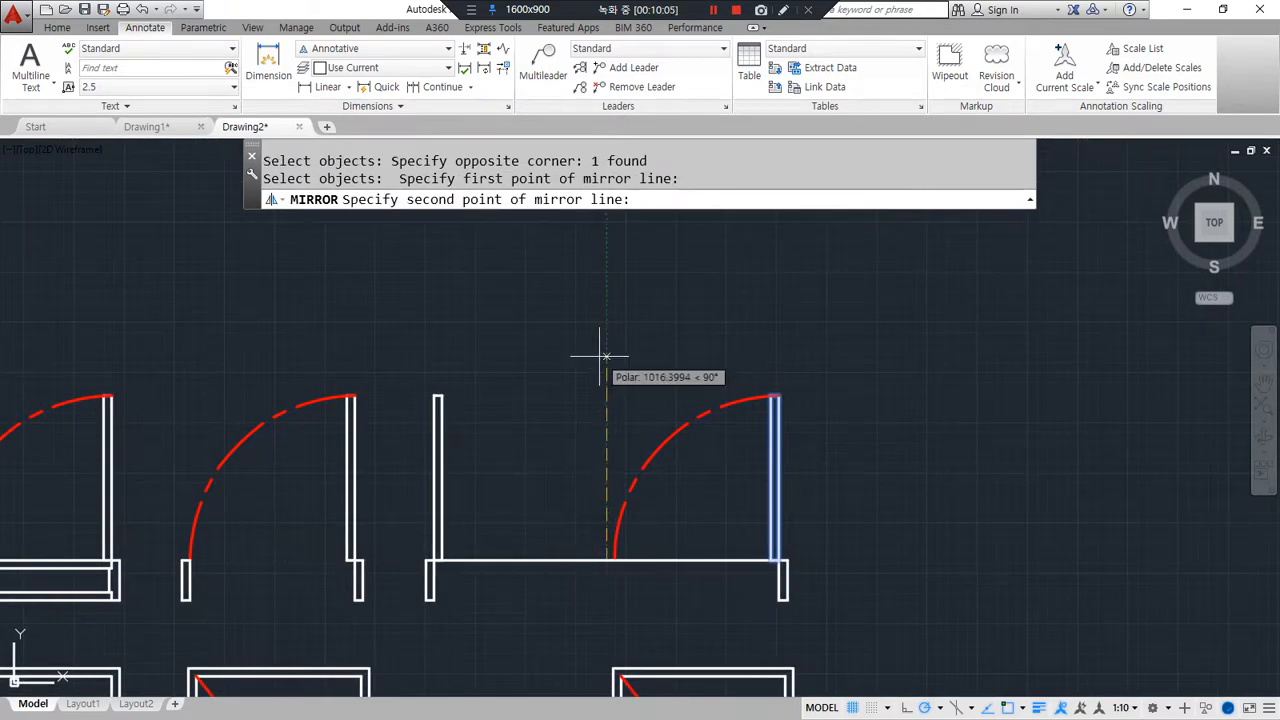
pyautogui.click(606, 356)
pyautogui.press('Return')
# Step: Draw a circle centred on the right jamb's upper inner corner, with its radius reaching the horizontal line's midpoint
pyautogui.scroll(2, 537, 571)
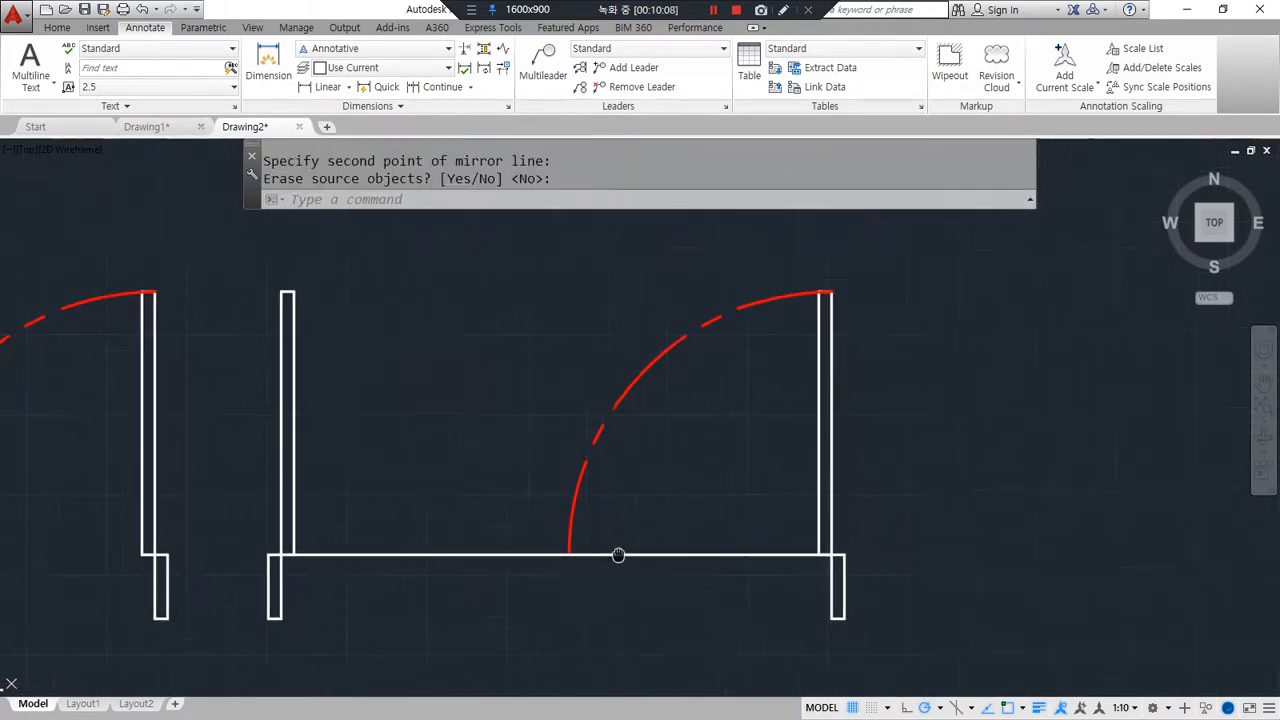
pyautogui.scroll(2, 560, 557)
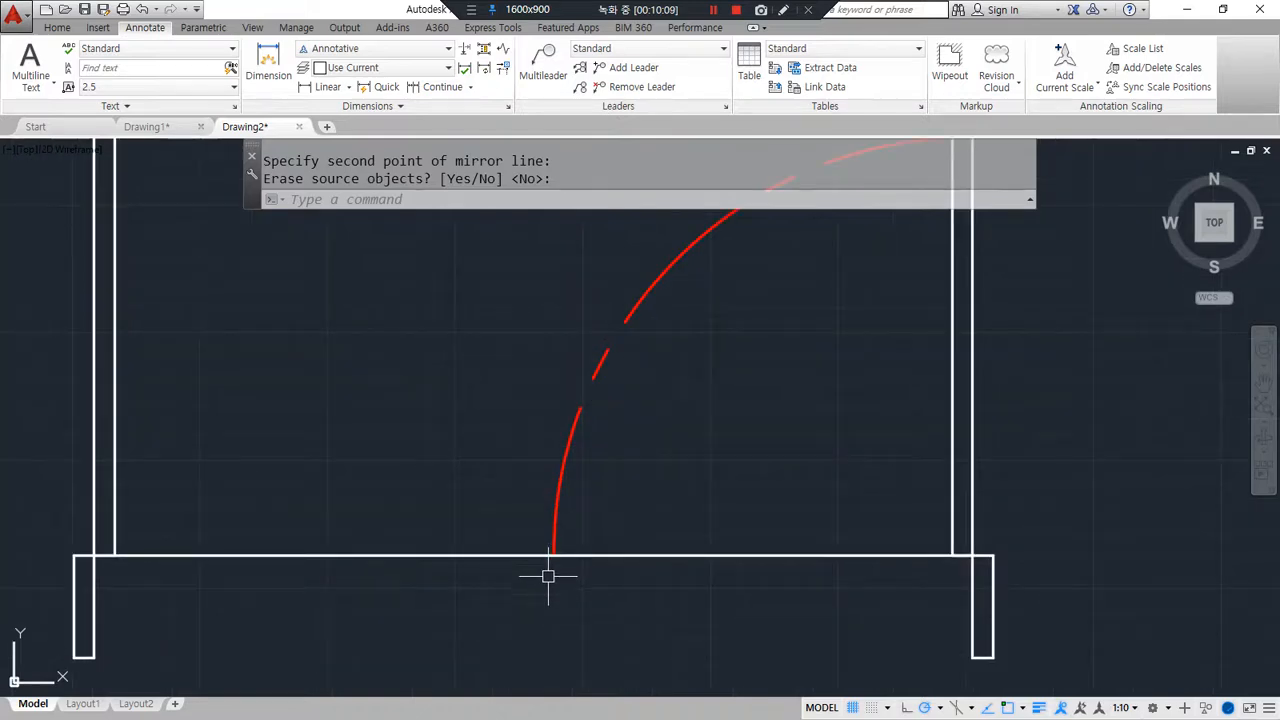
pyautogui.press('Escape')
pyautogui.press('Escape')
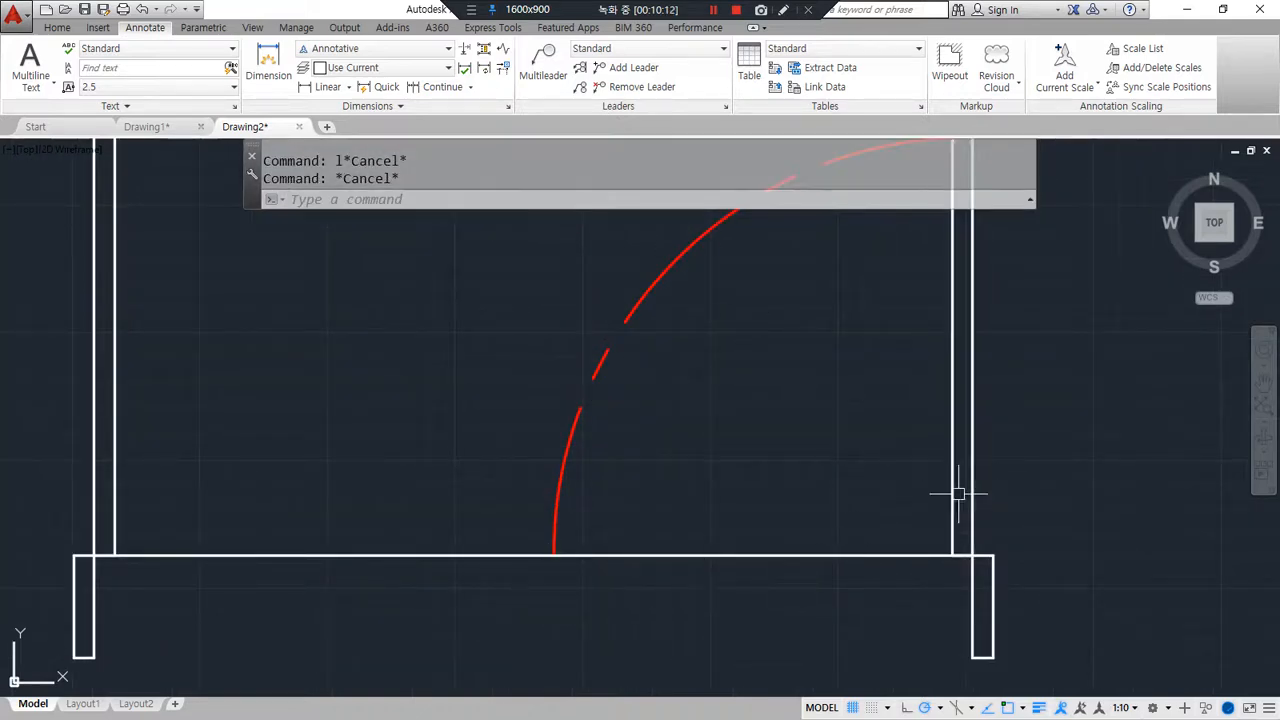
pyautogui.write('c')
pyautogui.press('Return')
pyautogui.click(971, 556)
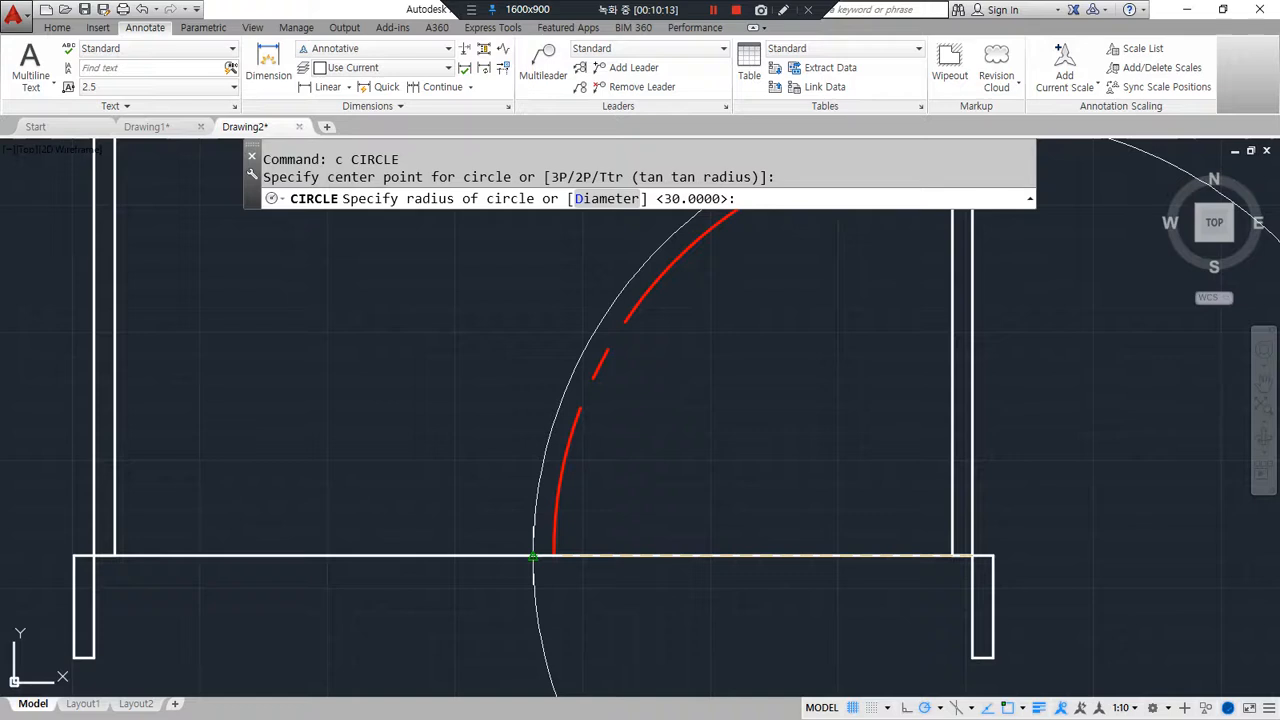
pyautogui.click(533, 556)
# Step: Stretch the right door leaf's upper end to the circle's top quadrant
pyautogui.scroll(4, 674, 428)
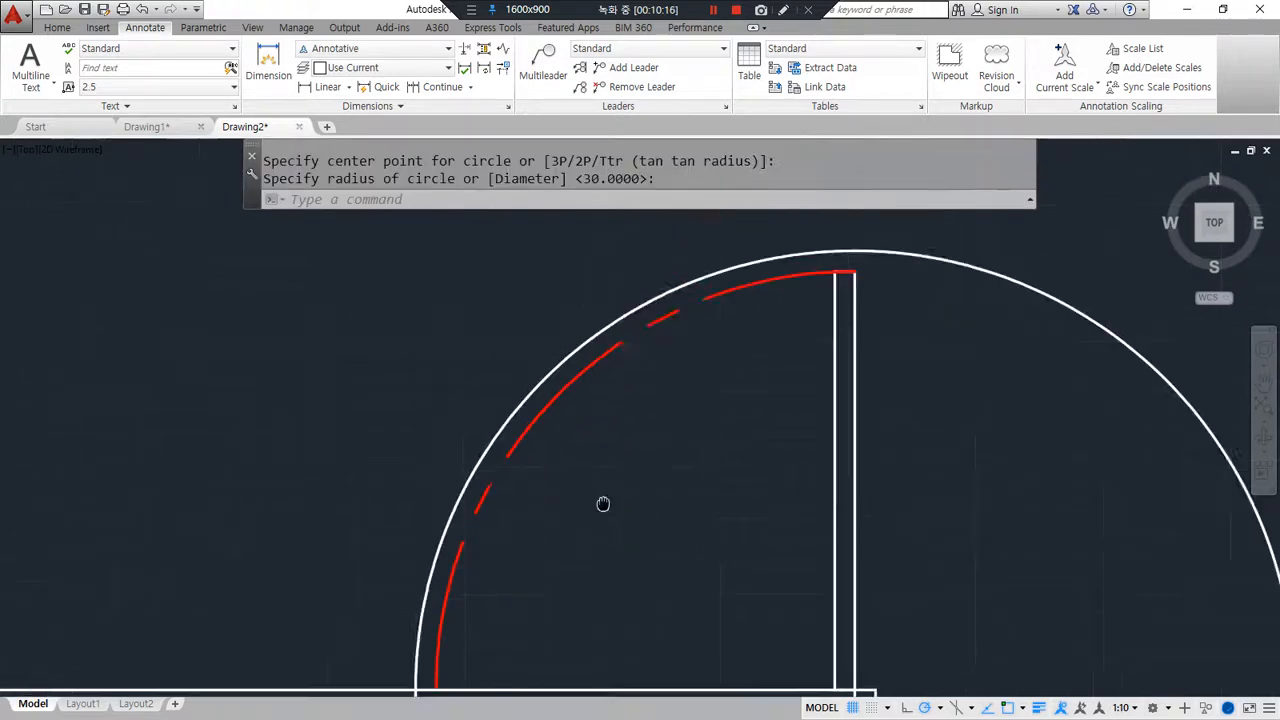
pyautogui.scroll(2, 814, 355)
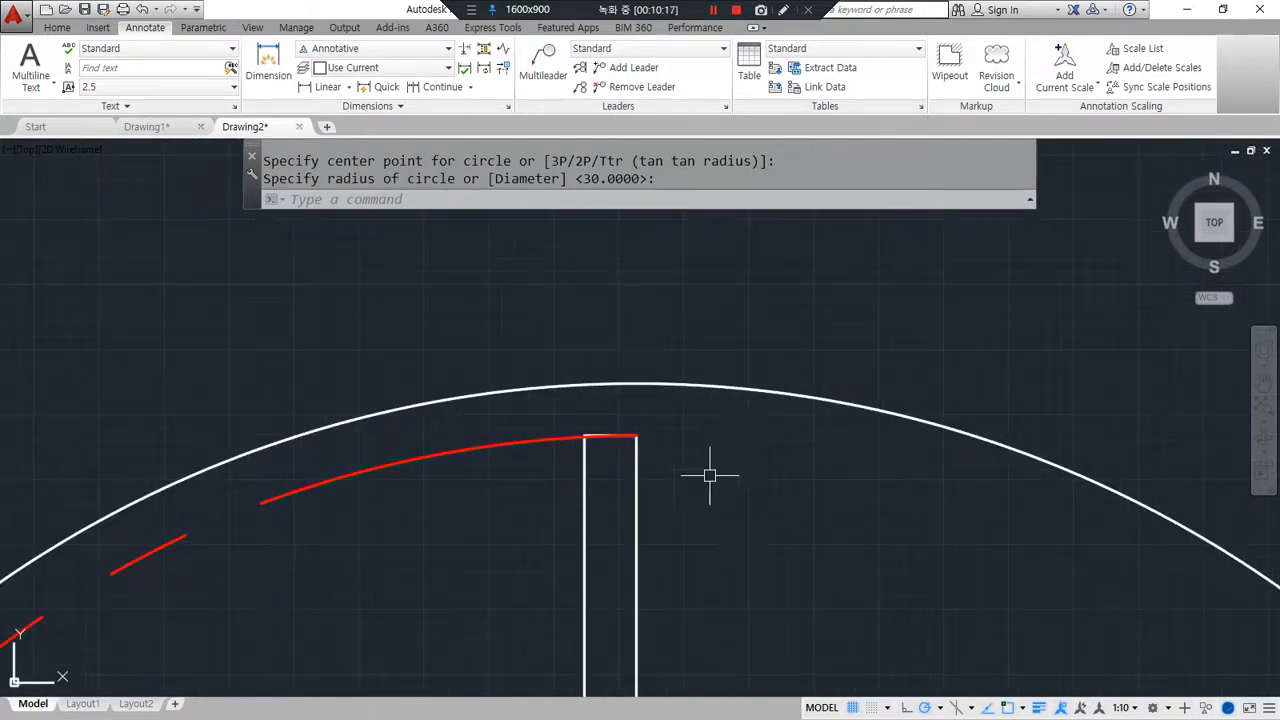
pyautogui.write('s')
pyautogui.press('Return')
pyautogui.click(657, 414)
pyautogui.click(584, 452)
pyautogui.press('Return')
pyautogui.click(636, 437)
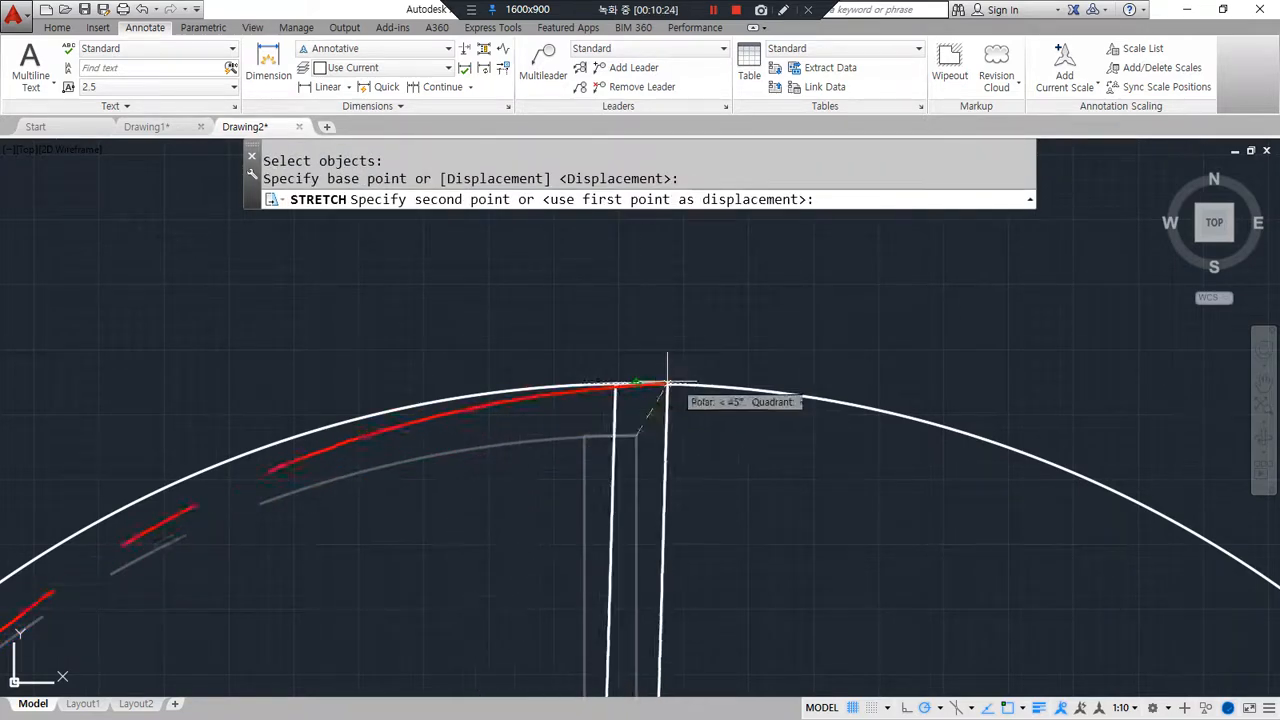
pyautogui.click(636, 383)
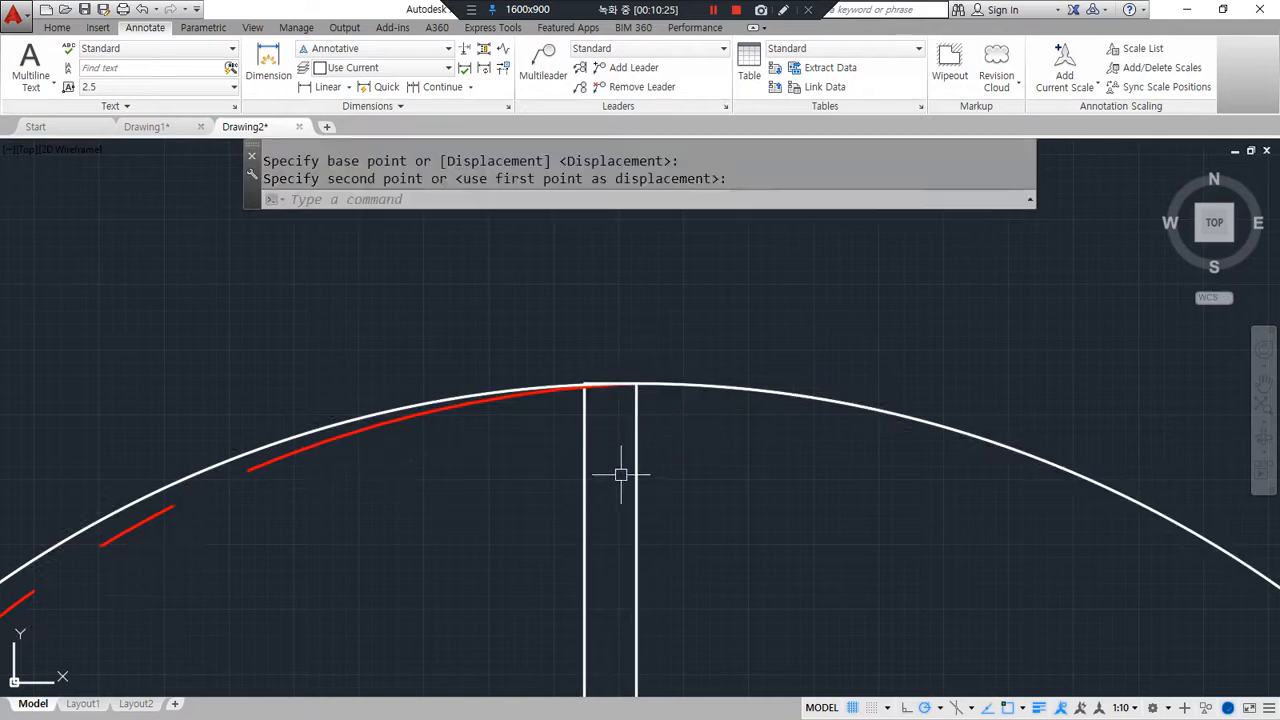
# Step: Try to fit the red swing arc to the circle by stretching its end to the horizontal line's midpoint
pyautogui.scroll(-4, 414, 591)
pyautogui.moveTo(414, 591); pyautogui.dragTo(560, 289, button='middle')
pyautogui.click(405, 487)
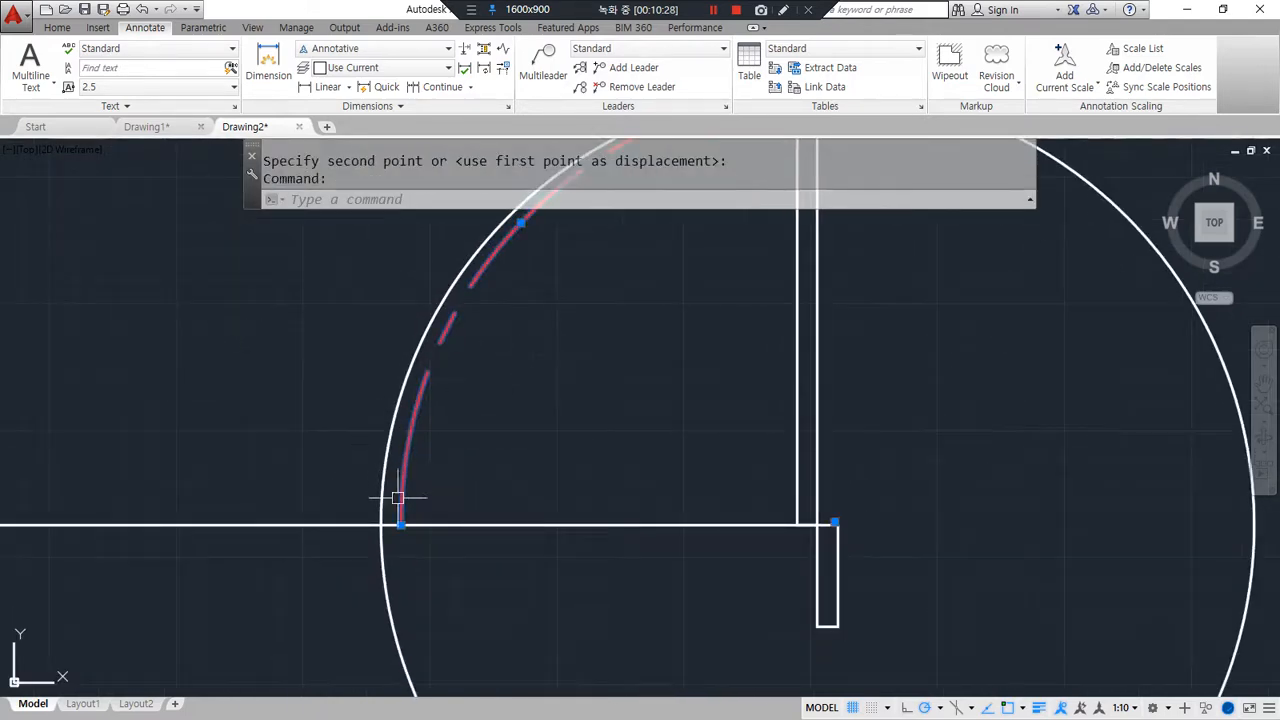
pyautogui.click(400, 521)
pyautogui.click(390, 515)
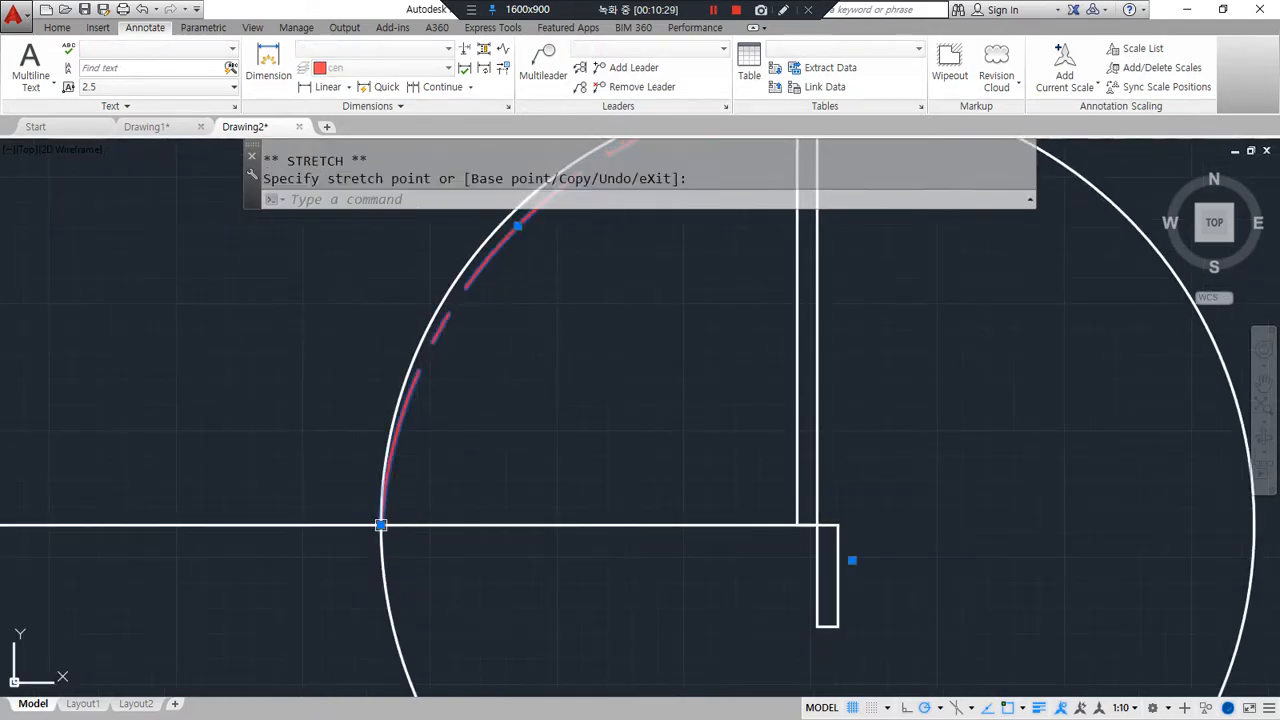
pyautogui.moveTo(797, 544); pyautogui.dragTo(729, 623, button='middle')
pyautogui.click(783, 638)
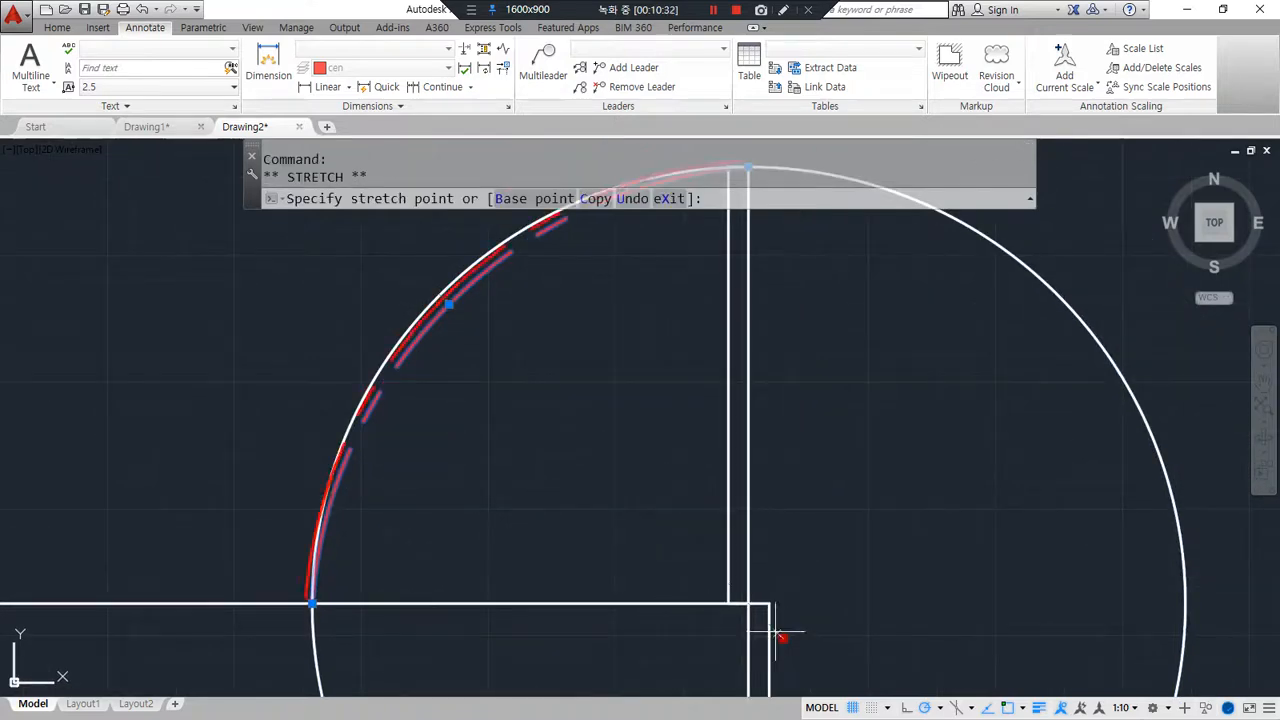
pyautogui.press('Escape')
# Step: Erase the red swing arc of the widened plan's right leaf
pyautogui.write('e')
pyautogui.press('Return')
# Step: Draw a second circle centred on the left jamb's upper inner corner, with its radius reaching the horizontal line's midpoint
pyautogui.scroll(-5, 307, 415)
pyautogui.scroll(5, 307, 415)
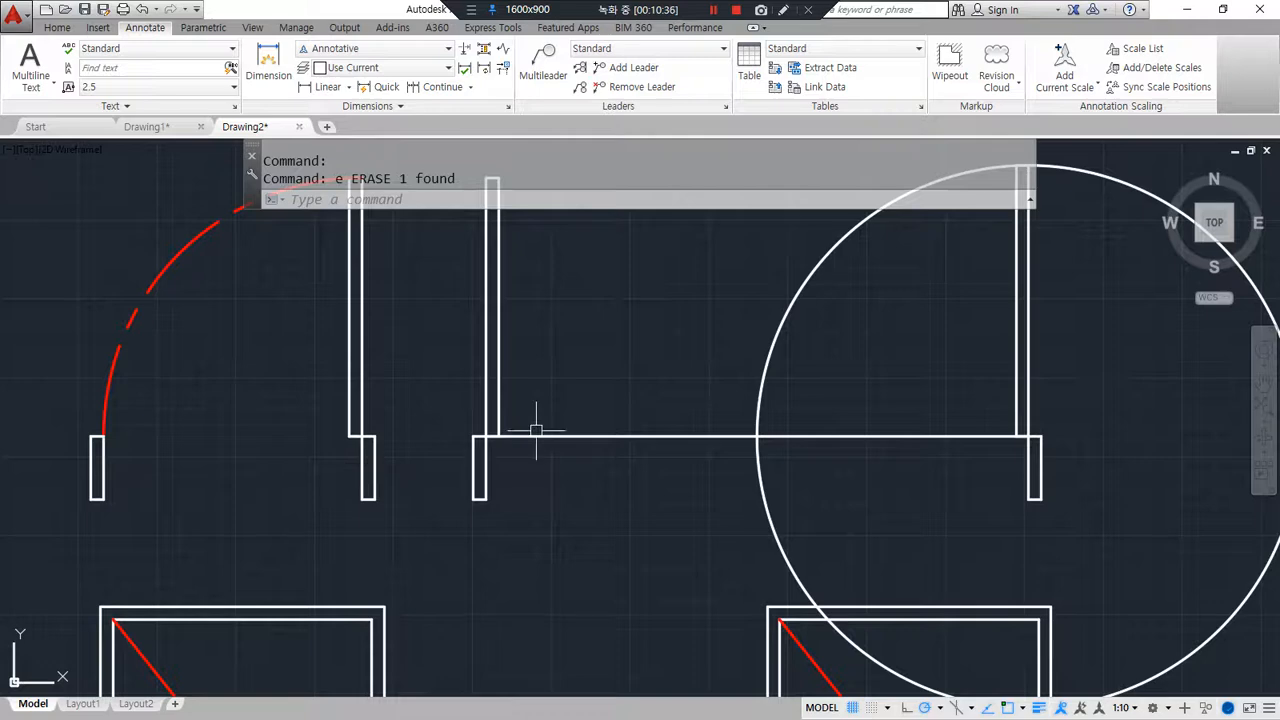
pyautogui.write('c')
pyautogui.press('Return')
pyautogui.scroll(4, 412, 459)
pyautogui.click(415, 486)
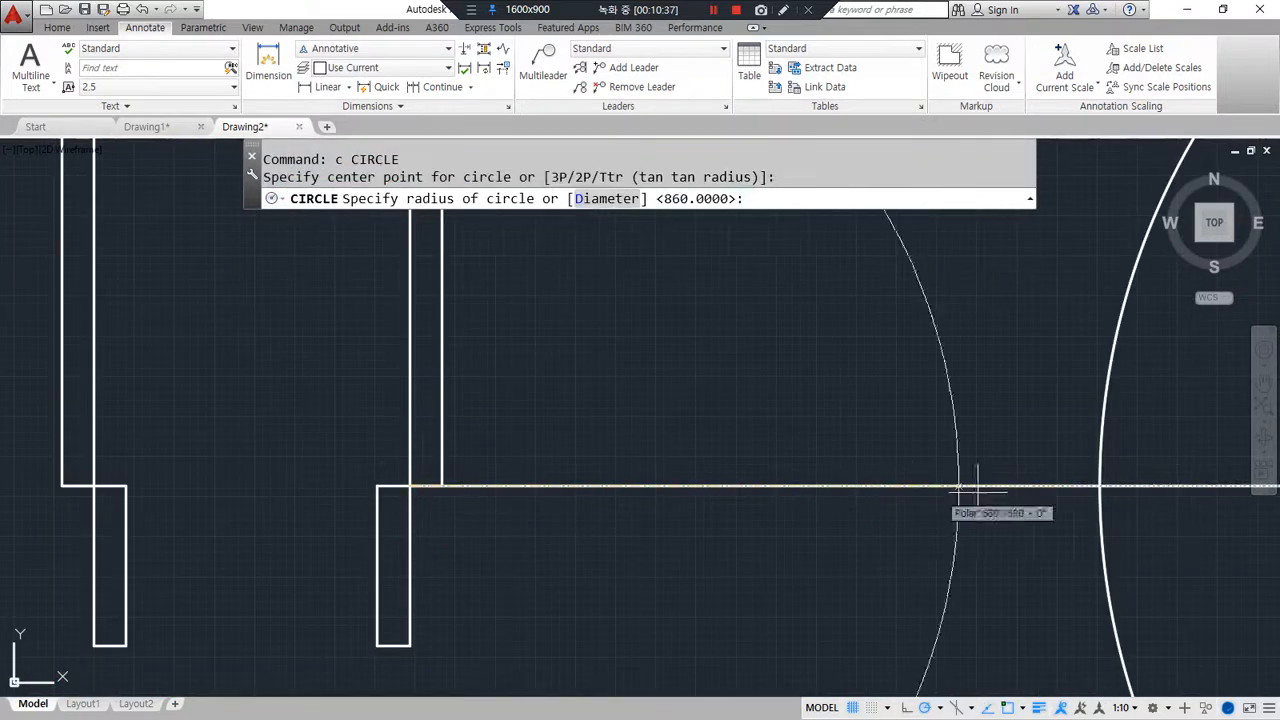
pyautogui.click(1100, 486)
# Step: Stretch the left door leaf's upper end to the top of the left circle
pyautogui.scroll(-3, 651, 409)
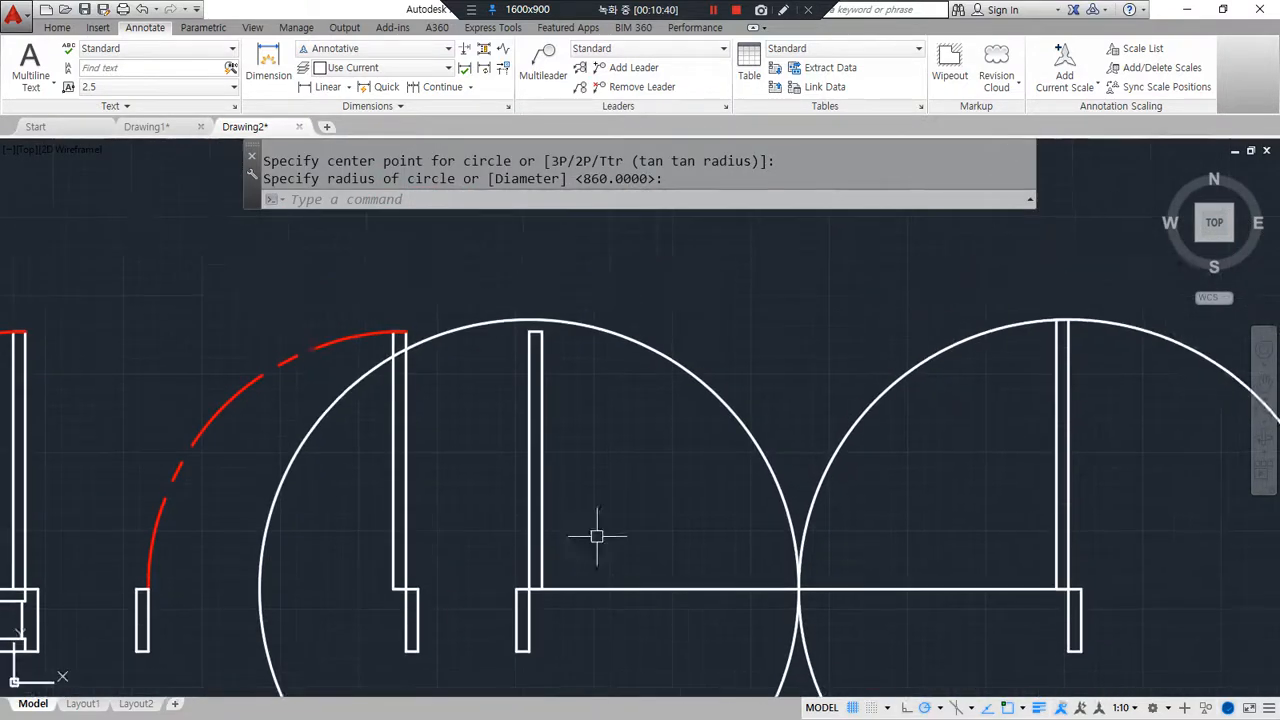
pyautogui.scroll(4, 543, 323)
pyautogui.write('s')
pyautogui.press('Return')
pyautogui.click(547, 328)
pyautogui.click(500, 340)
pyautogui.press('Return')
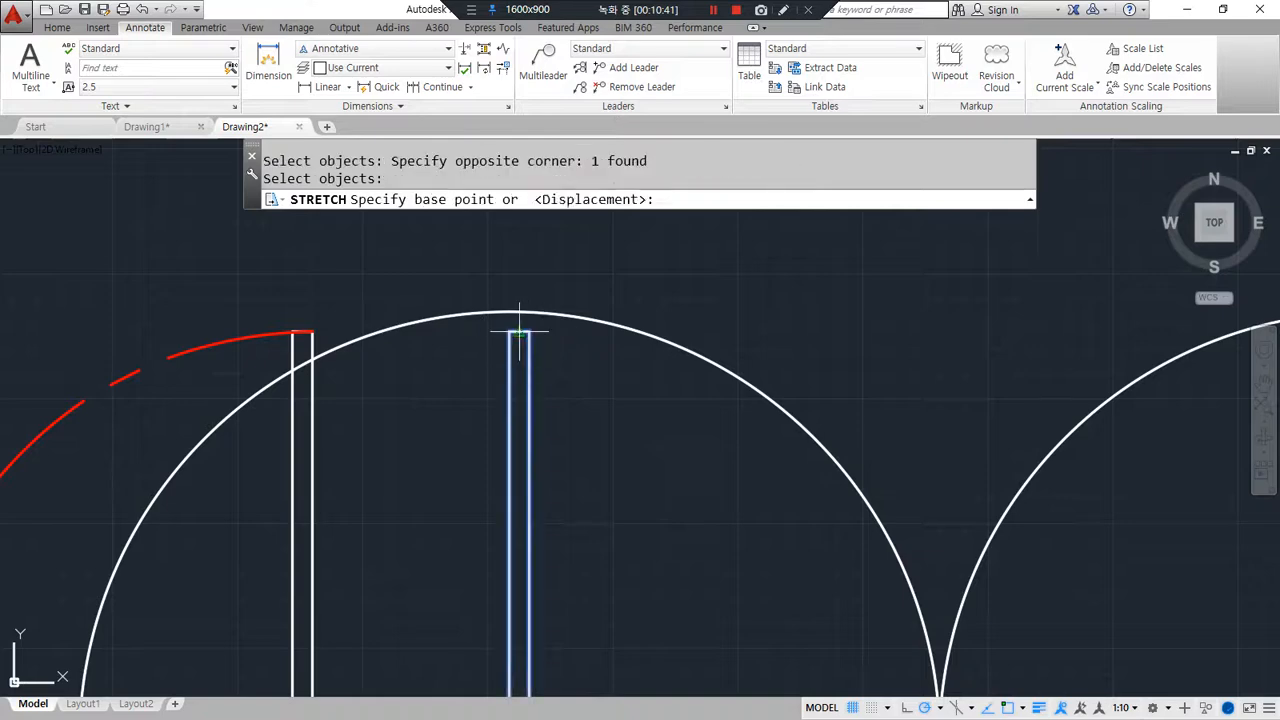
pyautogui.click(509, 313)
pyautogui.press('Escape')
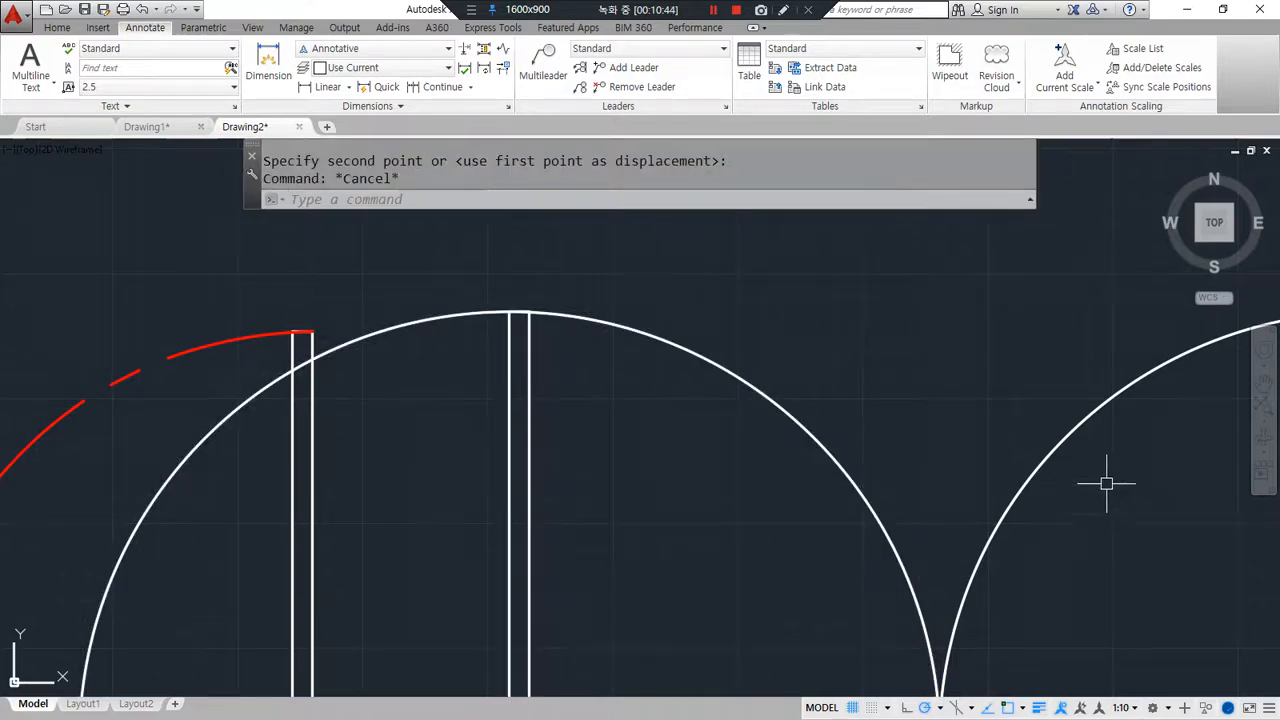
# Step: Erase both construction circles from the widened plan
pyautogui.scroll(-4, 991, 477)
pyautogui.moveTo(908, 457); pyautogui.dragTo(814, 479)
pyautogui.write('e')
pyautogui.press('Return')
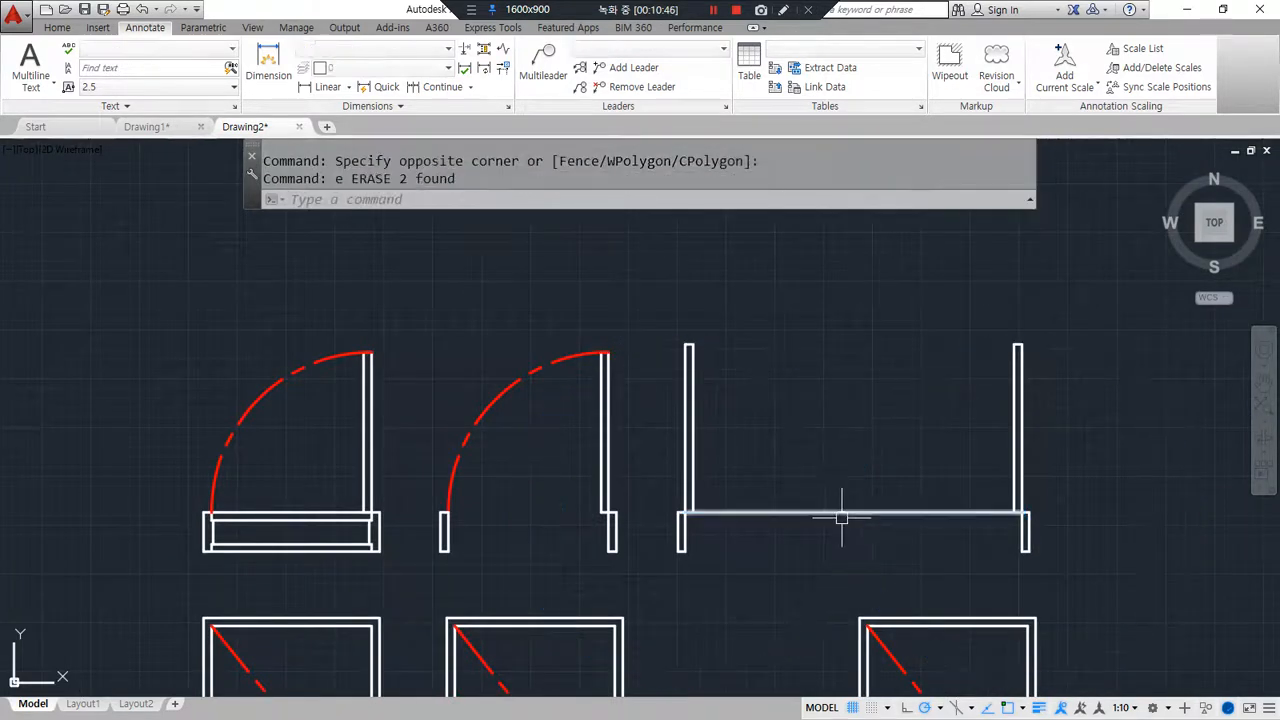
# Step: Draw the right swing arc from the leaf's upper outer corner to the horizontal line's midpoint, centred on the right jamb's upper inner corner
pyautogui.scroll(3, 894, 417)
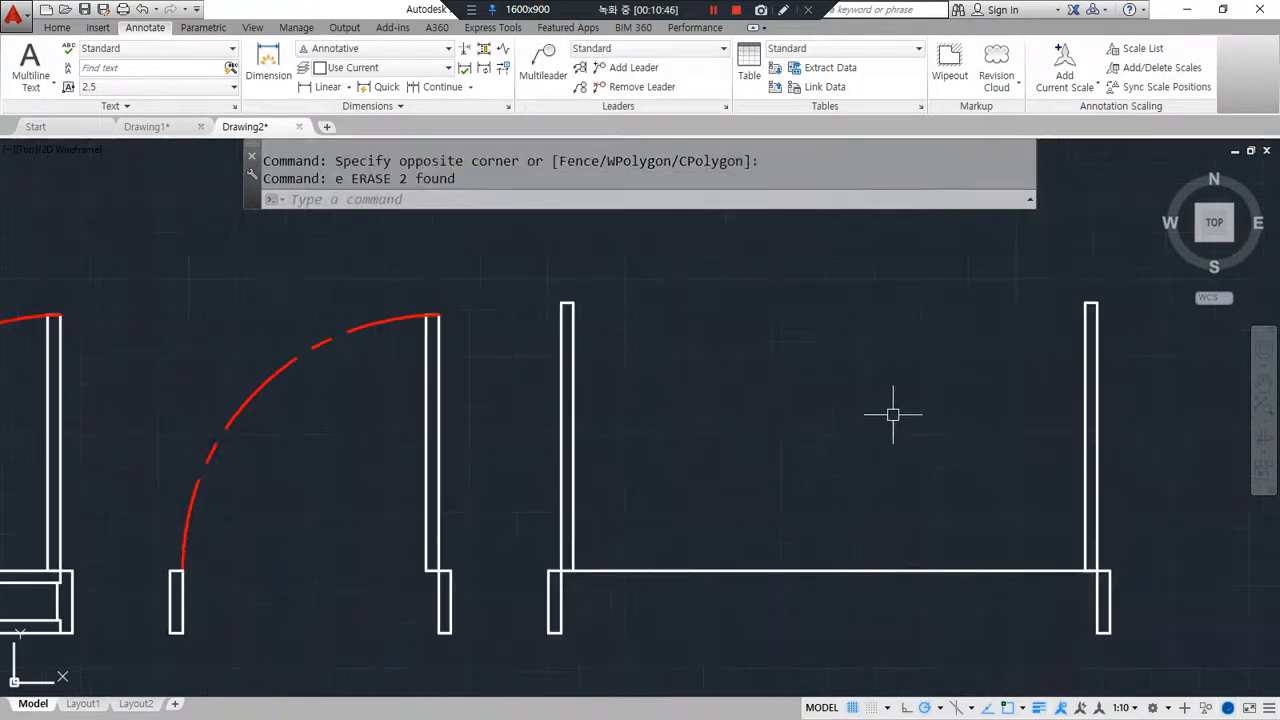
pyautogui.click(57, 27)
pyautogui.click(130, 60)
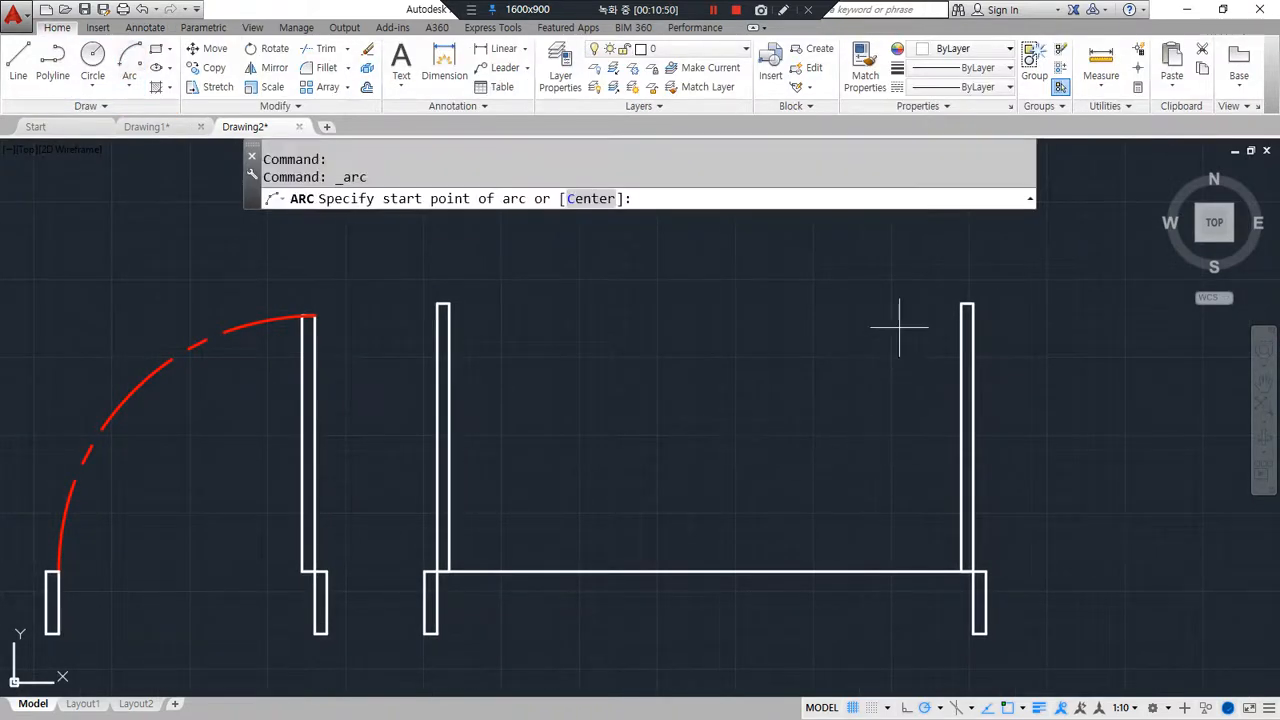
pyautogui.click(977, 299)
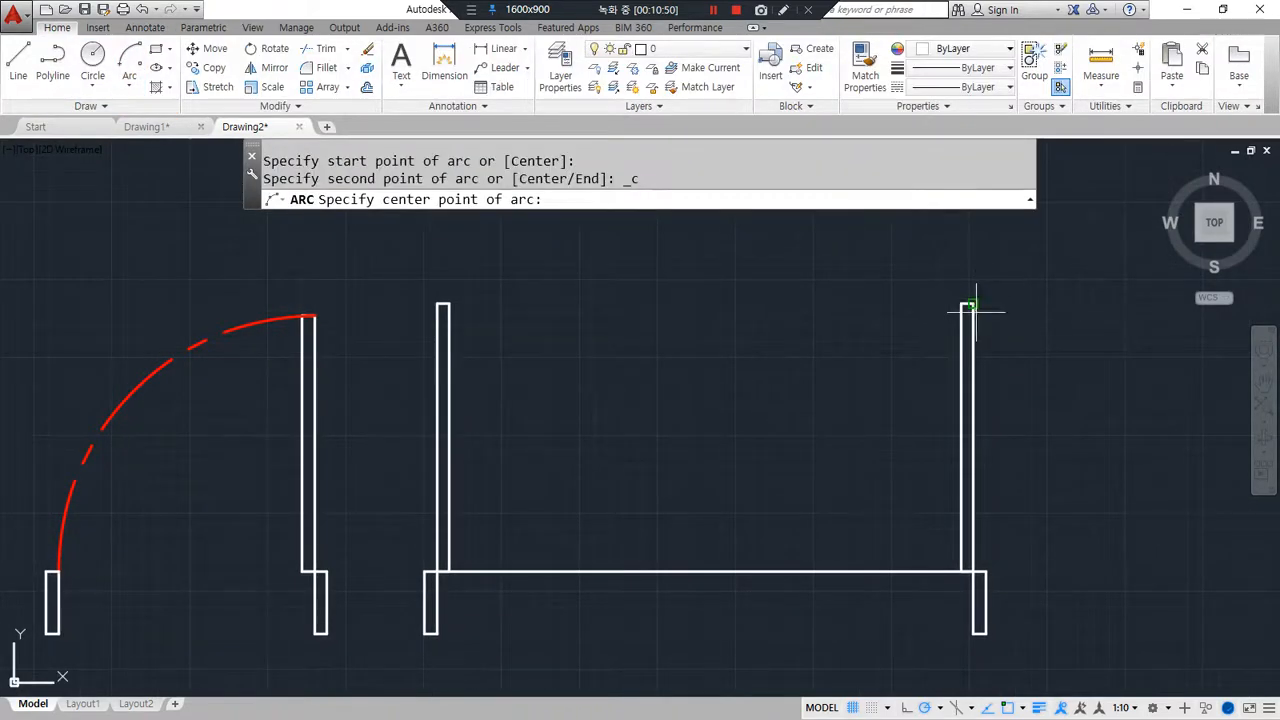
pyautogui.click(972, 572)
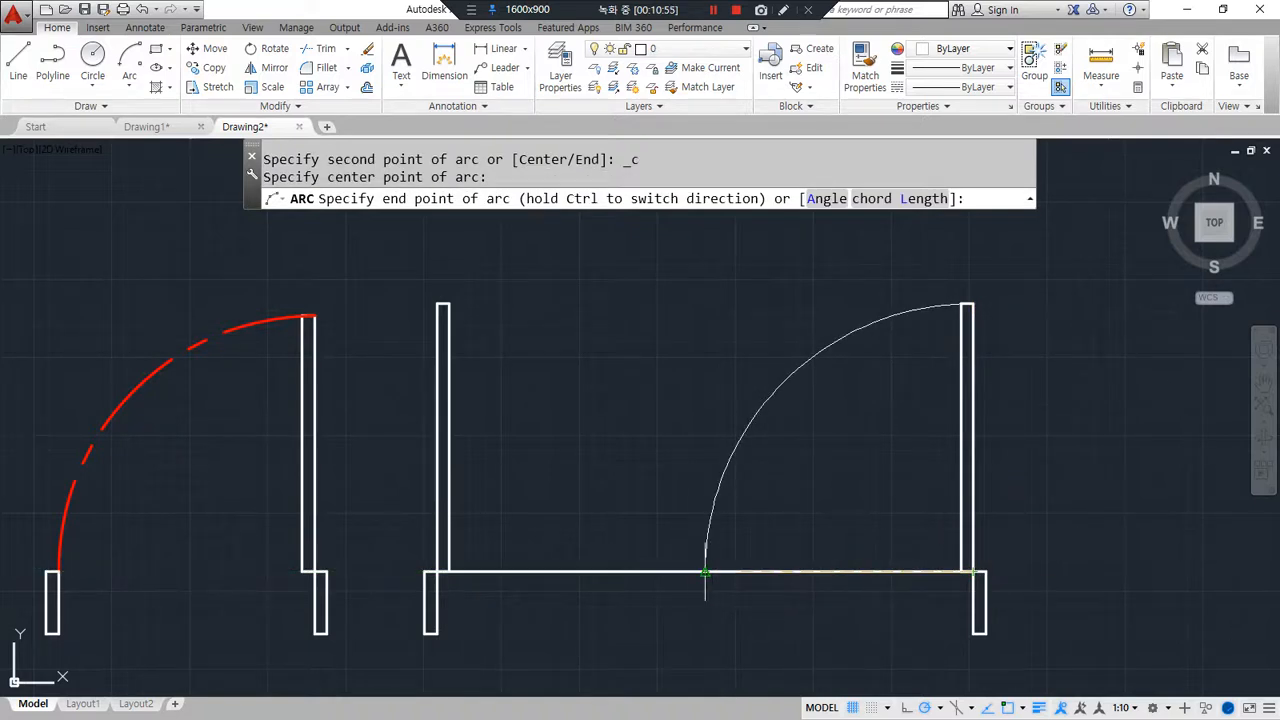
pyautogui.click(705, 572)
# Step: Mirror the swing arc about a vertical axis through the horizontal line's midpoint, keeping the original
pyautogui.write('mi')
pyautogui.press('Return')
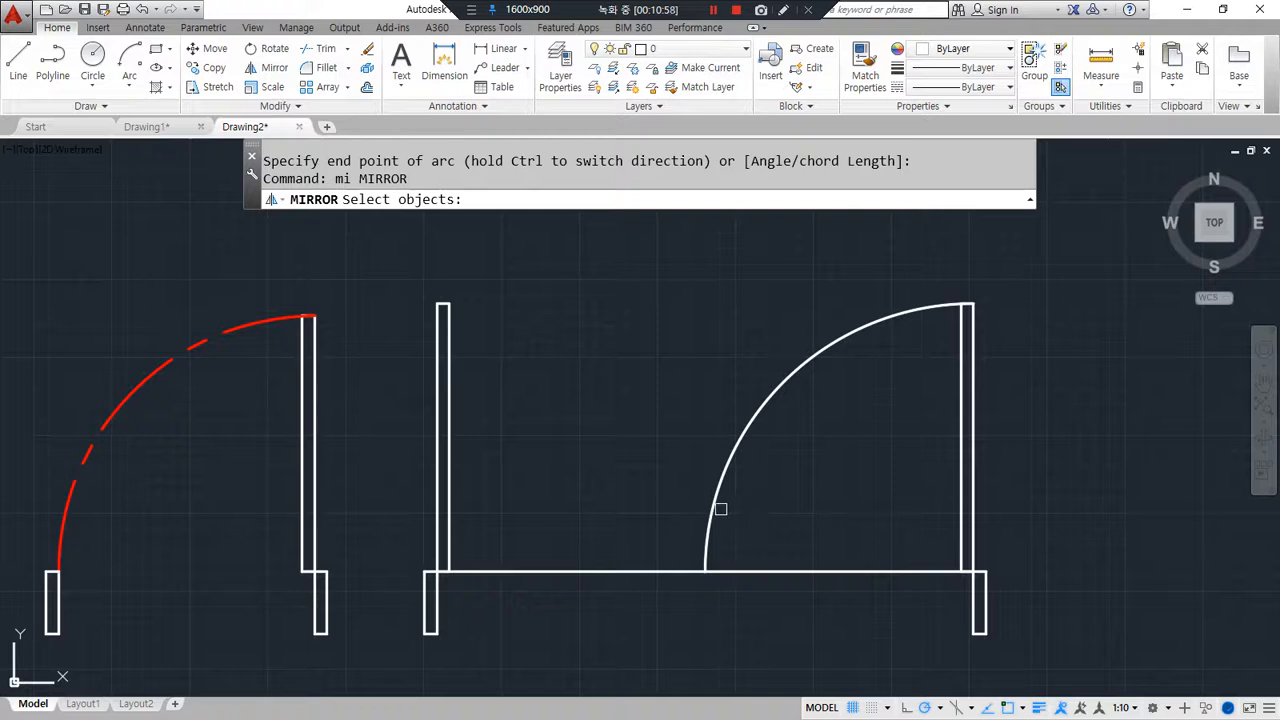
pyautogui.click(715, 517)
pyautogui.press('Return')
pyautogui.click(705, 571)
pyautogui.click(718, 508)
pyautogui.press('Return')
# Step: Erase the horizontal line between the widened plan's jambs
pyautogui.click(783, 573)
pyautogui.write('e')
pyautogui.press('Return')
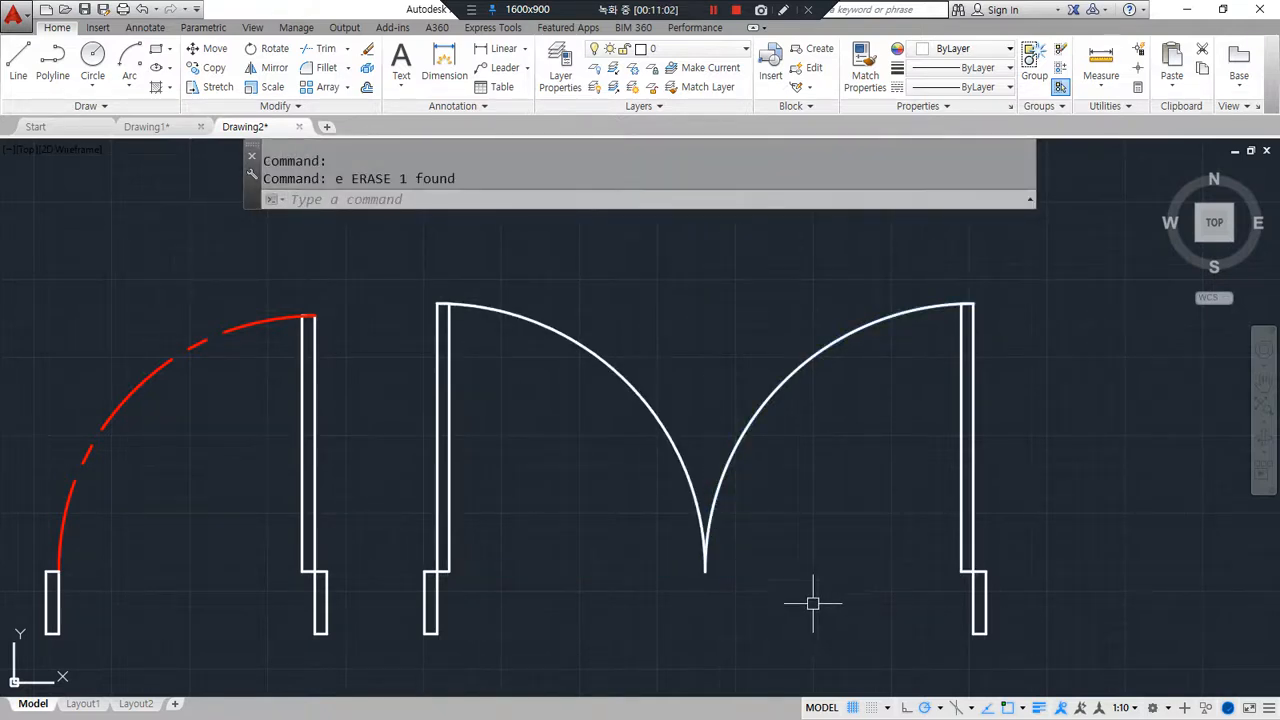
# Step: Match the properties of the neighbouring plan's red dashed swing arc to both new arcs
pyautogui.write('ma')
pyautogui.press('Return')
pyautogui.click(198, 338)
pyautogui.click(816, 570)
pyautogui.click(617, 486)
pyautogui.press('Return')
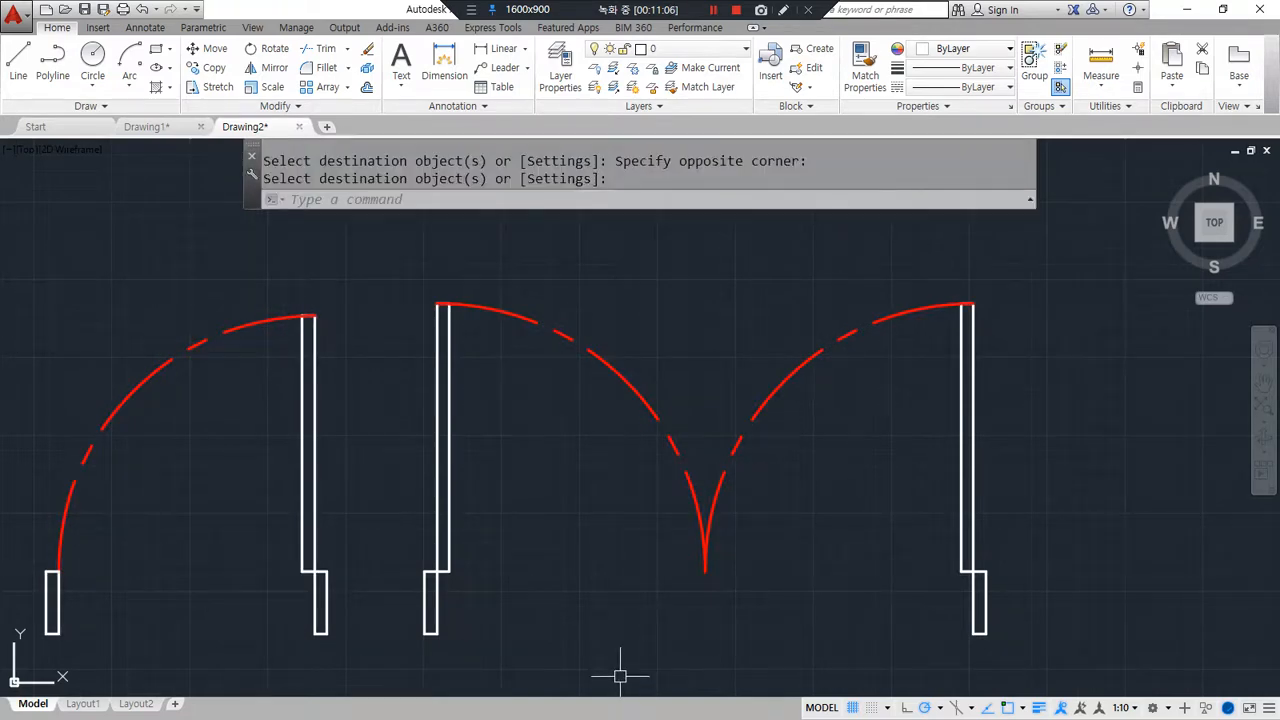
# Step: Draw a vertical guide line from the widened plan's left jamb's lower outer corner down past the bottom of the elevations
pyautogui.scroll(-2, 649, 562)
pyautogui.moveTo(684, 639); pyautogui.dragTo(620, 374, button='middle')
pyautogui.moveTo(555, 513); pyautogui.dragTo(583, 432, button='middle')
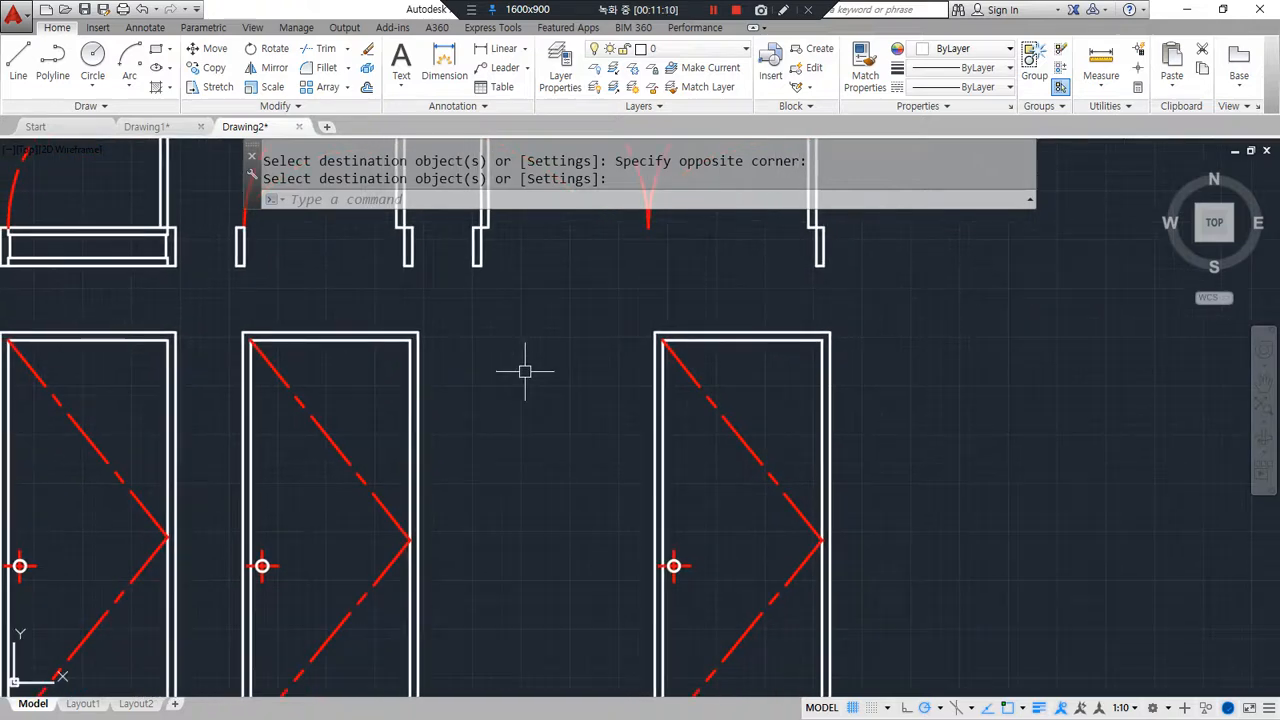
pyautogui.write('l')
pyautogui.press('Return')
pyautogui.click(474, 266)
pyautogui.moveTo(469, 546); pyautogui.dragTo(466, 351, button='middle')
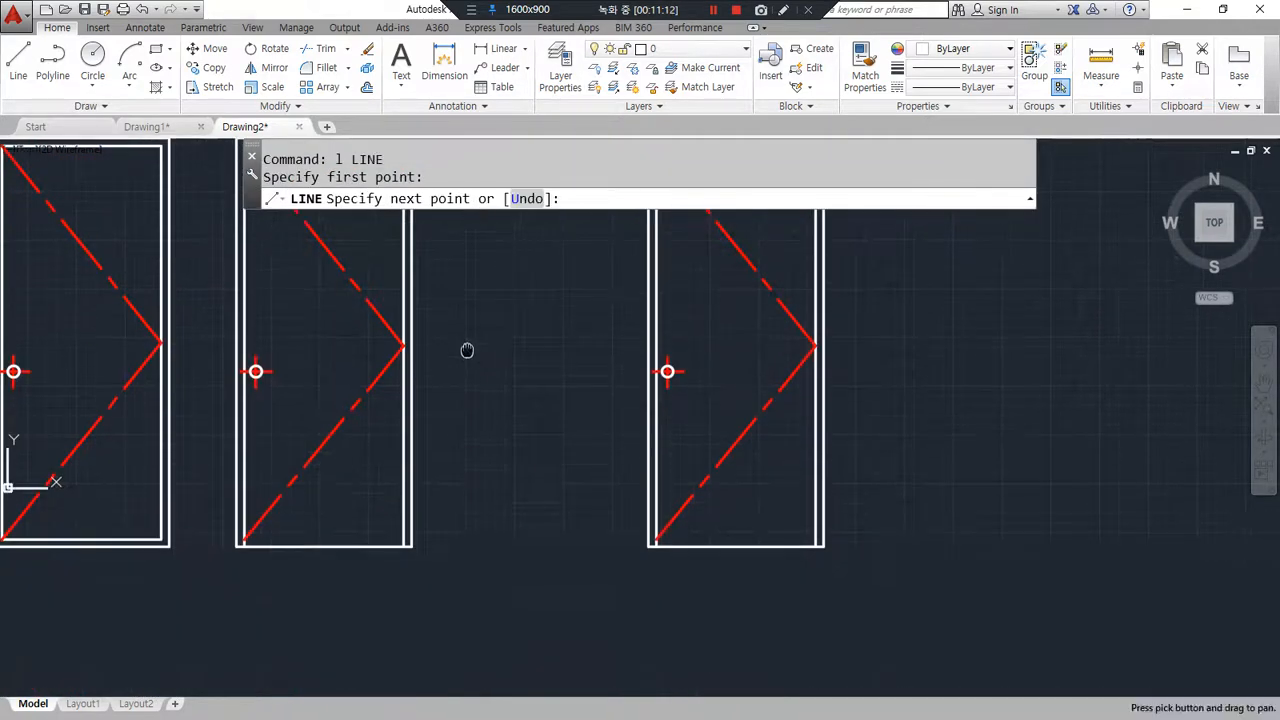
pyautogui.click(466, 627)
pyautogui.press('Return')
# Step: Erase the door handle and its centre lines from the rightmost elevation
pyautogui.moveTo(566, 540); pyautogui.dragTo(543, 668, button='middle')
pyautogui.moveTo(573, 607); pyautogui.dragTo(577, 570, button='middle')
pyautogui.click(594, 423)
pyautogui.click(692, 514)
pyautogui.write('e')
pyautogui.press('Return')
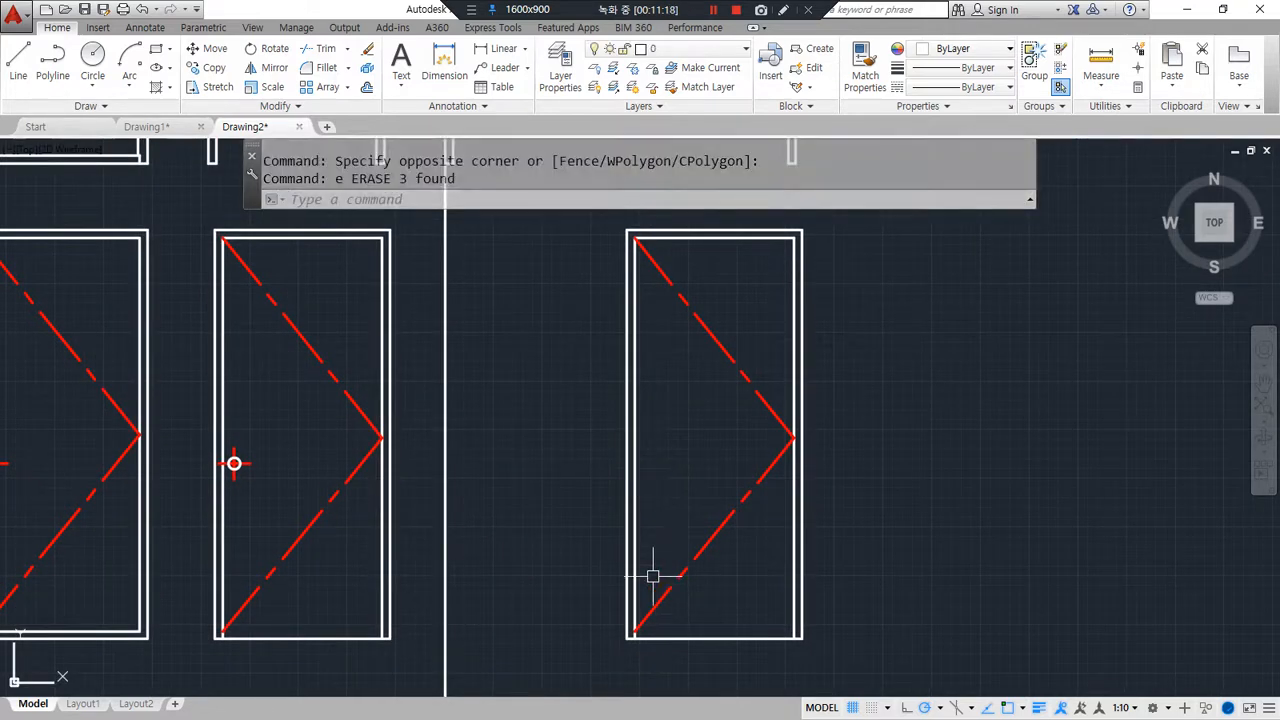
# Step: Stretch the left side of the rightmost elevation, including the dashed line ends, across to the vertical guide line
pyautogui.write('s')
pyautogui.press('Return')
pyautogui.click(632, 670)
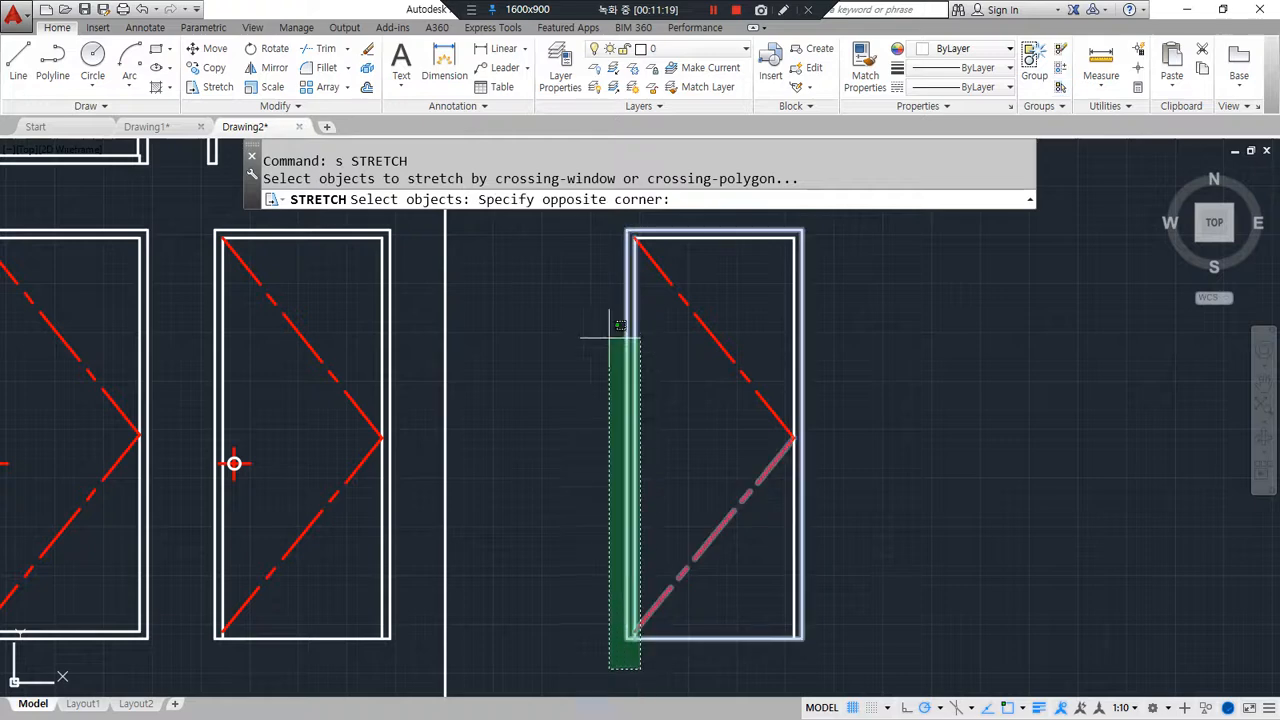
pyautogui.click(579, 222)
pyautogui.press('Return')
pyautogui.click(627, 234)
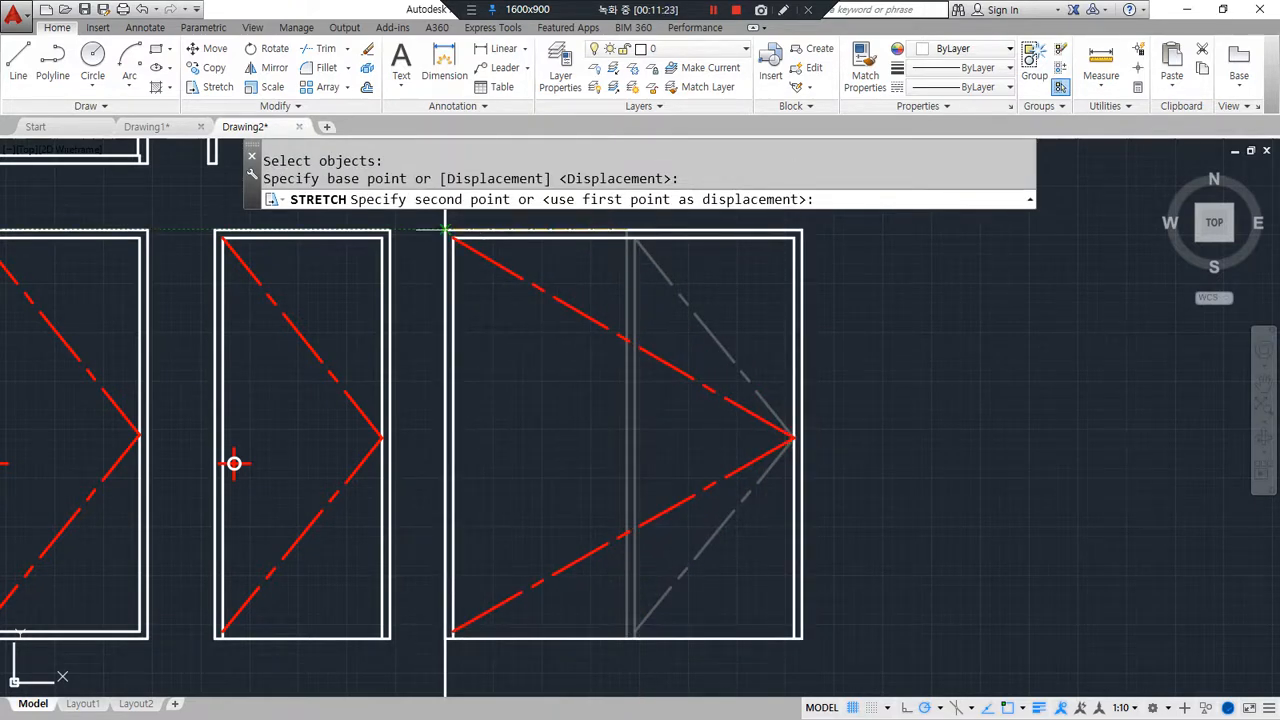
pyautogui.click(446, 230)
# Step: Draw a vertical centre line in the widened elevation from the midpoint of the frame's inner top edge to the bottom edge
pyautogui.write('l')
pyautogui.press('Return')
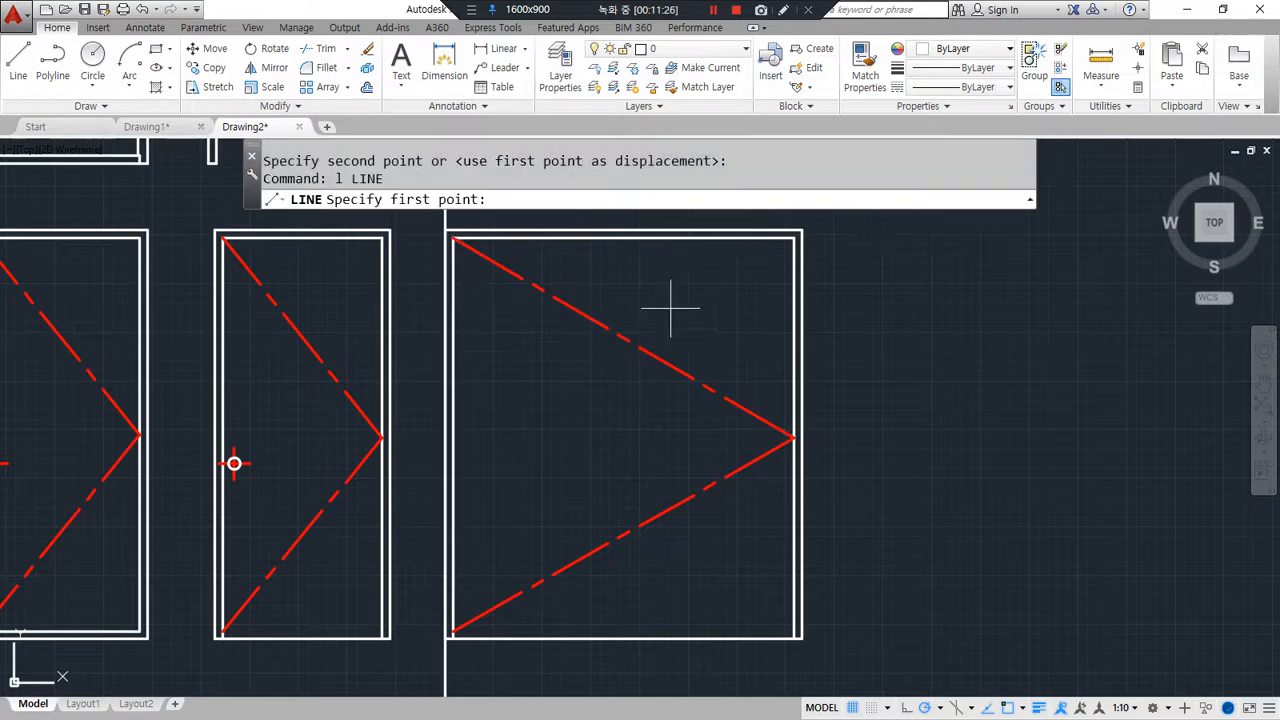
pyautogui.click(623, 238)
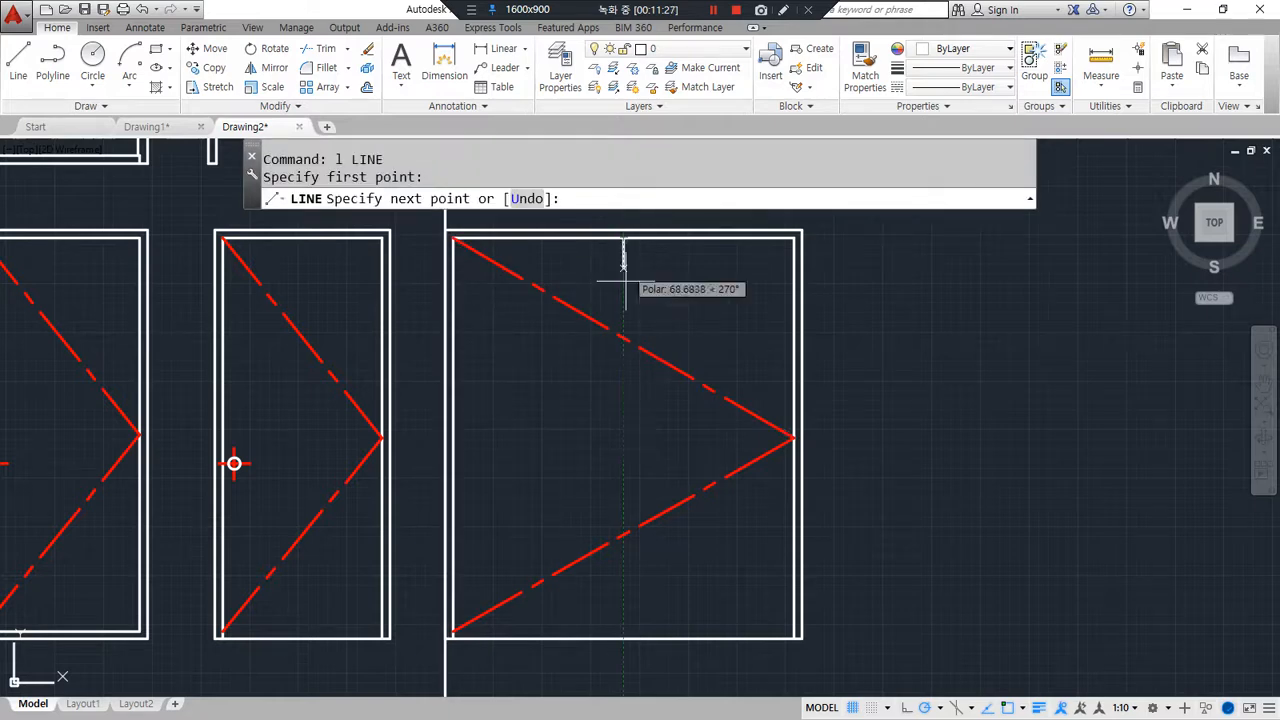
pyautogui.click(623, 640)
pyautogui.press('Return')
# Step: Stretch the left ends of both red dashed swing lines to the lower and upper ends of the centre line
pyautogui.click(580, 591)
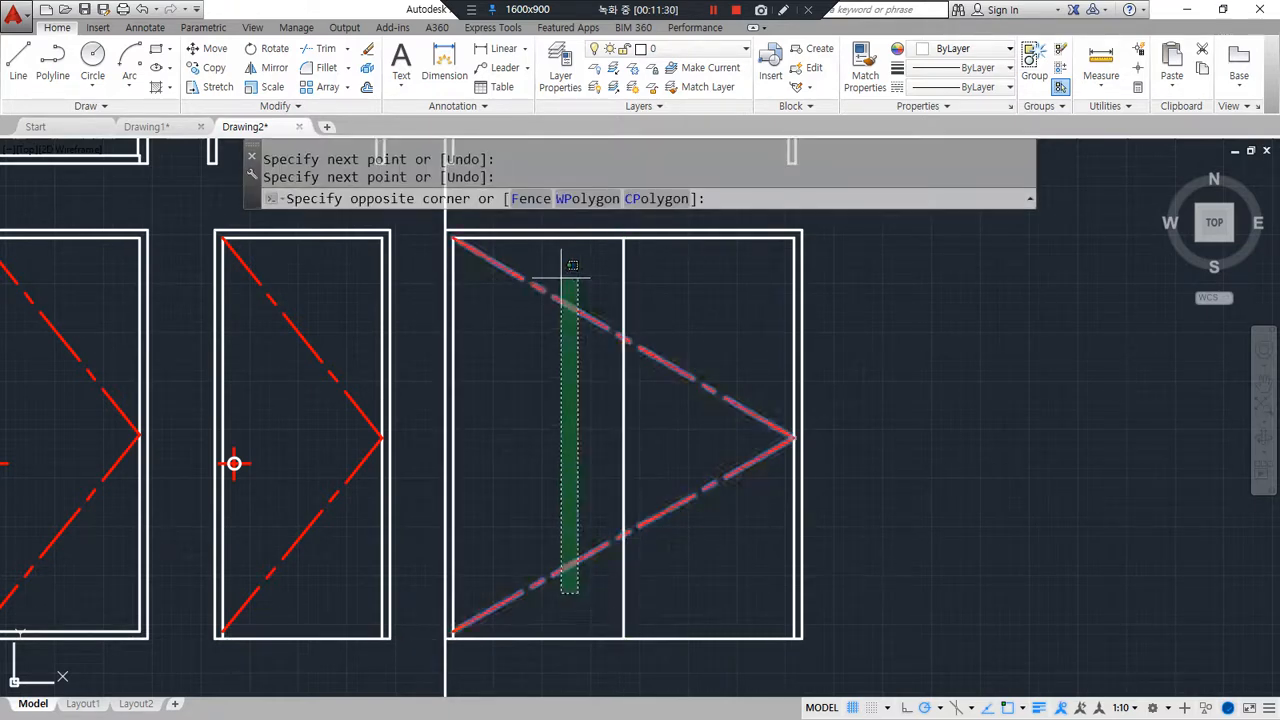
pyautogui.click(563, 262)
pyautogui.click(453, 631)
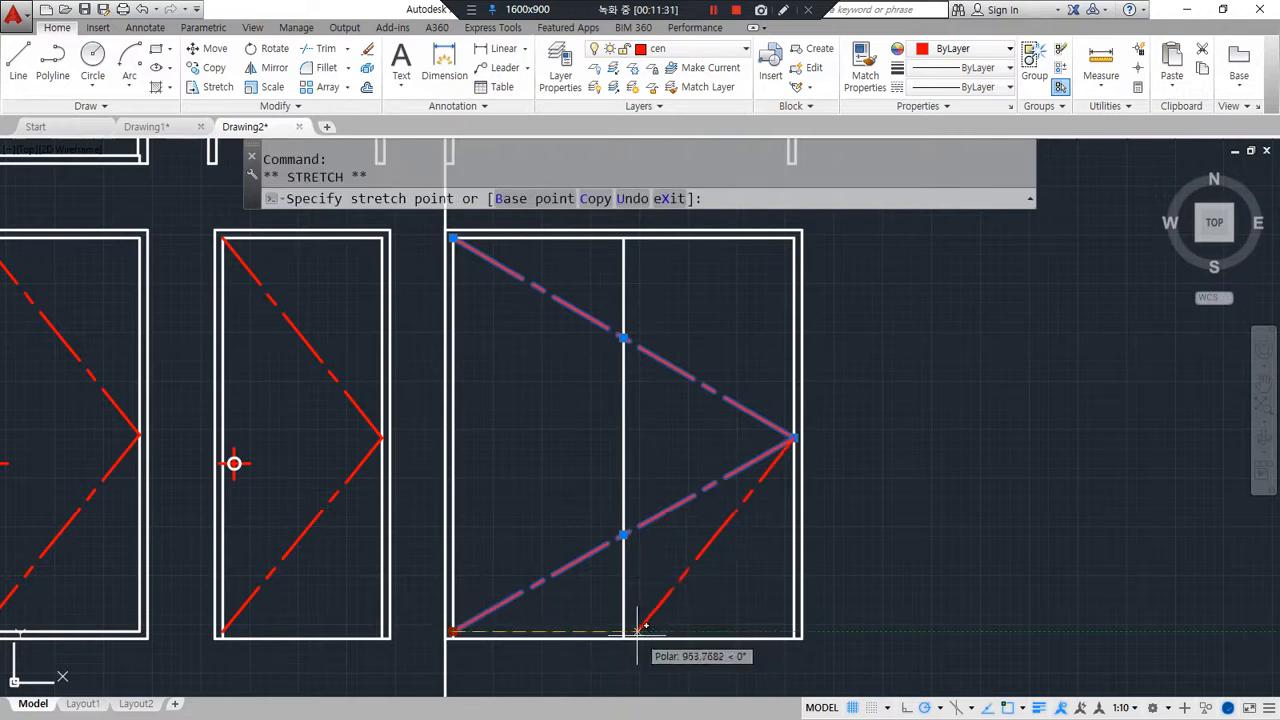
pyautogui.click(623, 637)
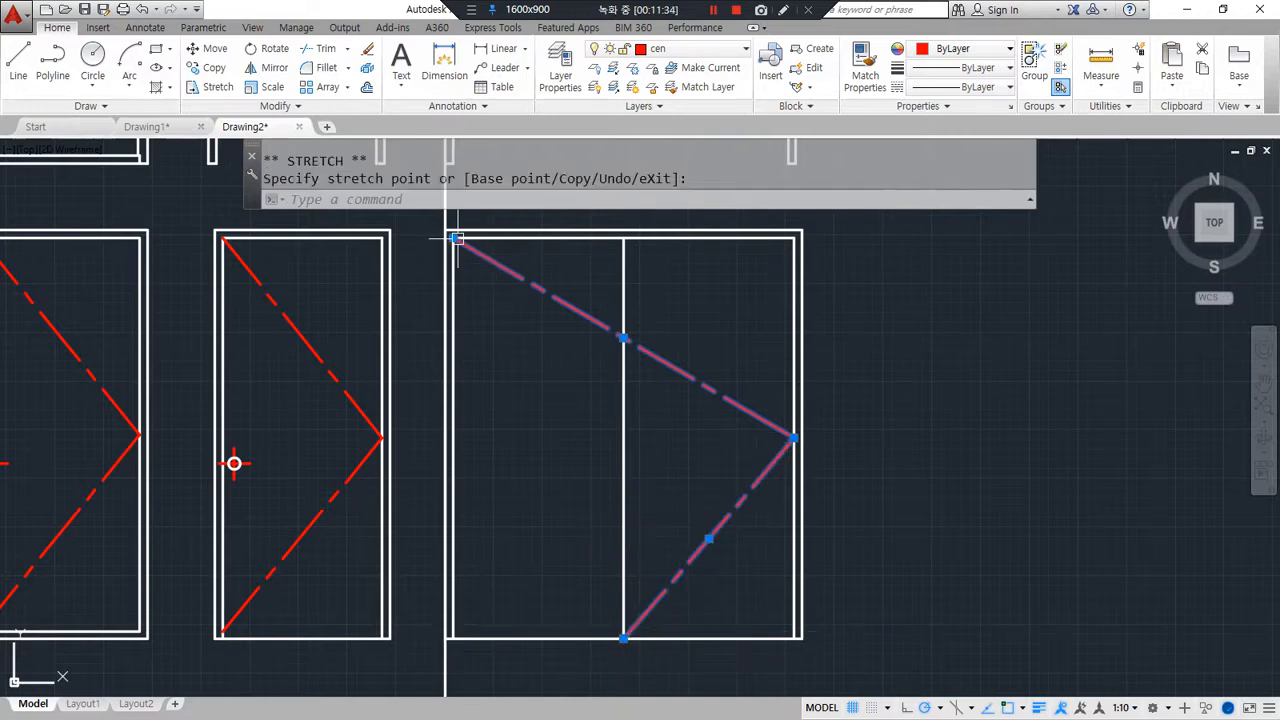
pyautogui.click(453, 238)
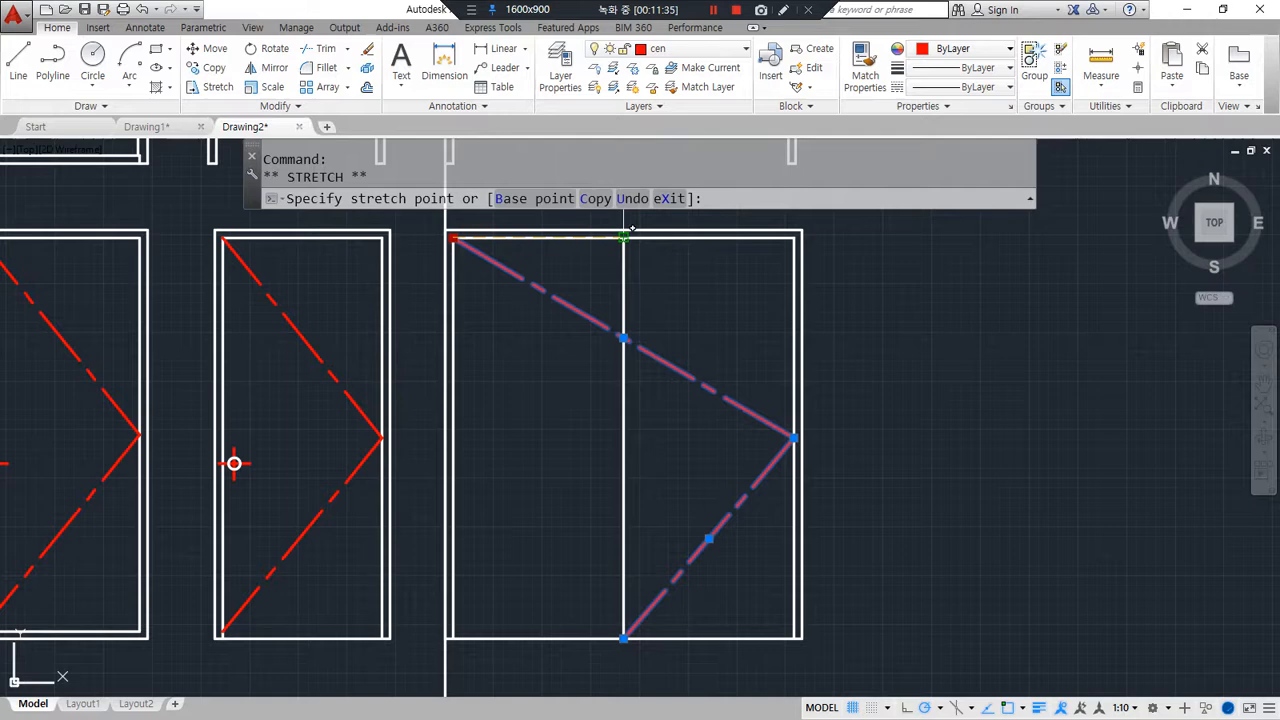
pyautogui.click(623, 238)
pyautogui.press('Escape')
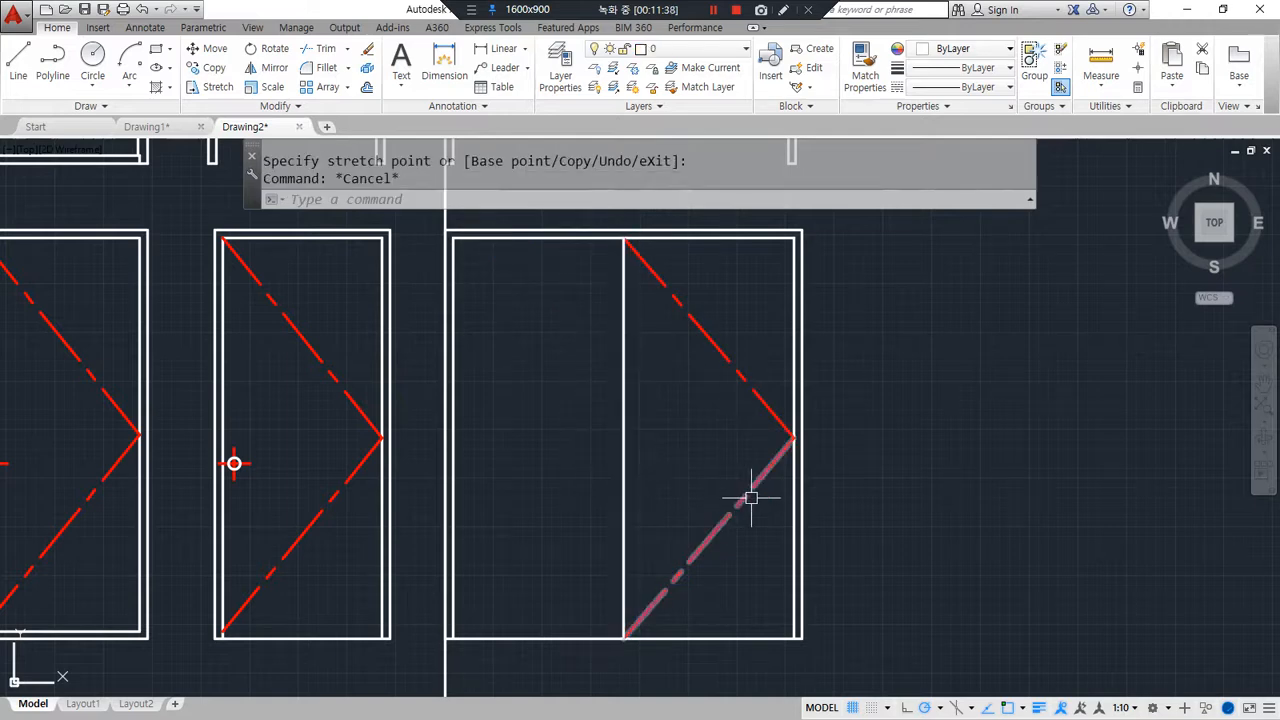
# Step: Mirror the two red dashed swing lines about the widened elevation's centre line, keeping the originals
pyautogui.write('mi')
pyautogui.press('Return')
pyautogui.click(757, 520)
pyautogui.click(729, 349)
pyautogui.click(624, 268)
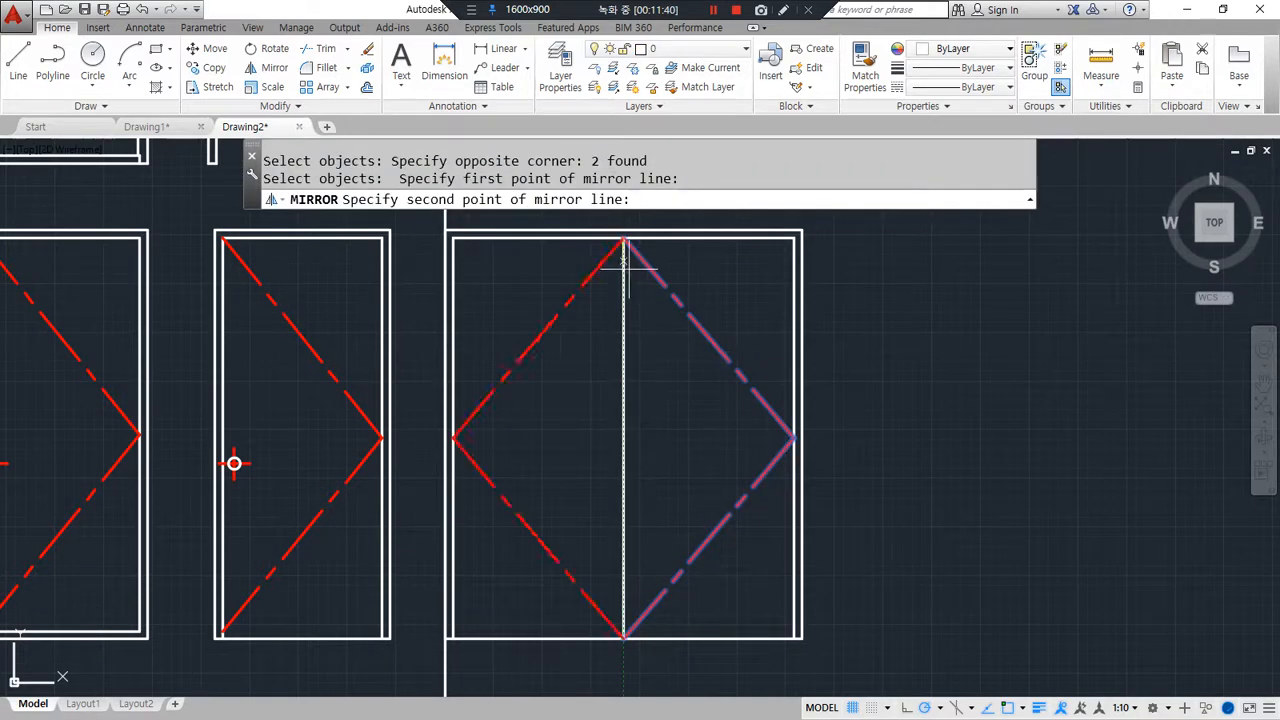
pyautogui.click(623, 636)
pyautogui.press('Return')
# Step: Erase the long vertical guide line at the left edge of the double door elevation
pyautogui.click(468, 690)
pyautogui.click(424, 677)
pyautogui.write('e')
pyautogui.press('Return')
# Step: Copy the complete double door plan horizontally into the empty space to its right
pyautogui.moveTo(663, 487); pyautogui.dragTo(714, 557, button='middle')
pyautogui.scroll(-2, 699, 534)
pyautogui.moveTo(838, 527)
pyautogui.mouseDown()
pyautogui.moveTo(585, 165)
pyautogui.moveTo(752, 560)
pyautogui.mouseUp()
pyautogui.moveTo(808, 320); pyautogui.dragTo(643, 443, button='middle')
pyautogui.write('Cp')
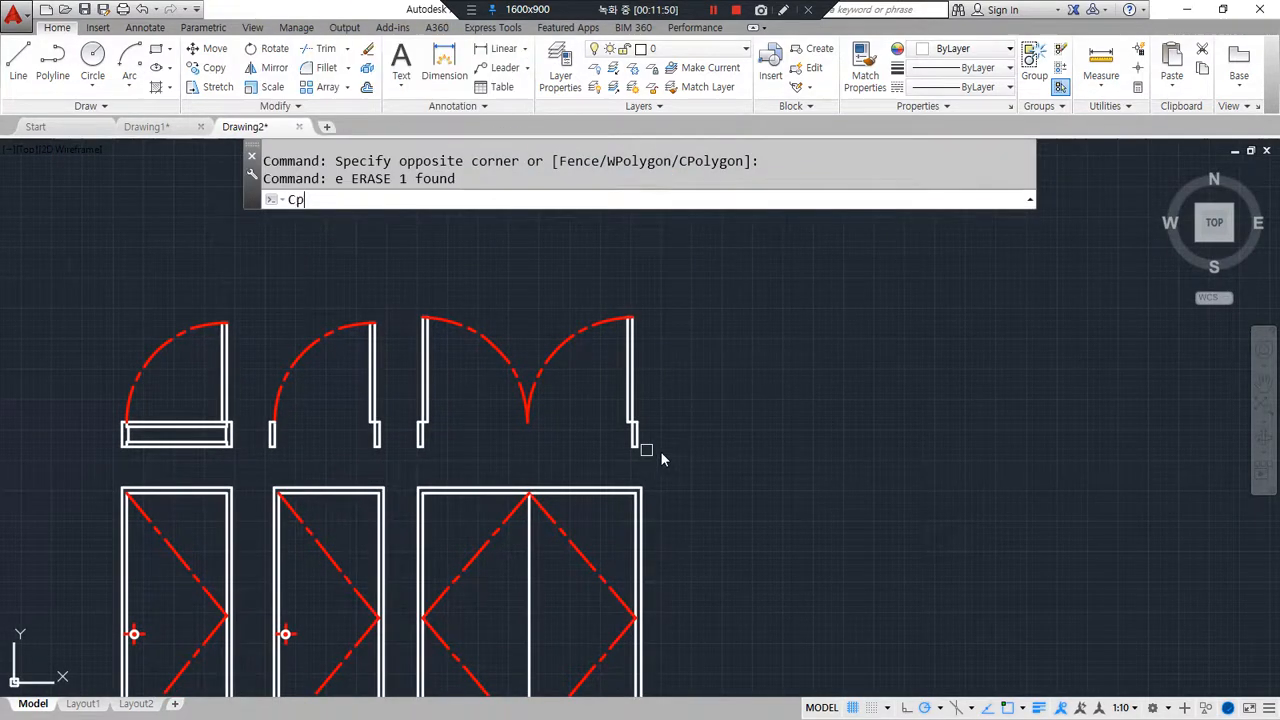
pyautogui.press('Return')
pyautogui.click(664, 452)
pyautogui.click(415, 305)
pyautogui.press('Return')
pyautogui.click(478, 399)
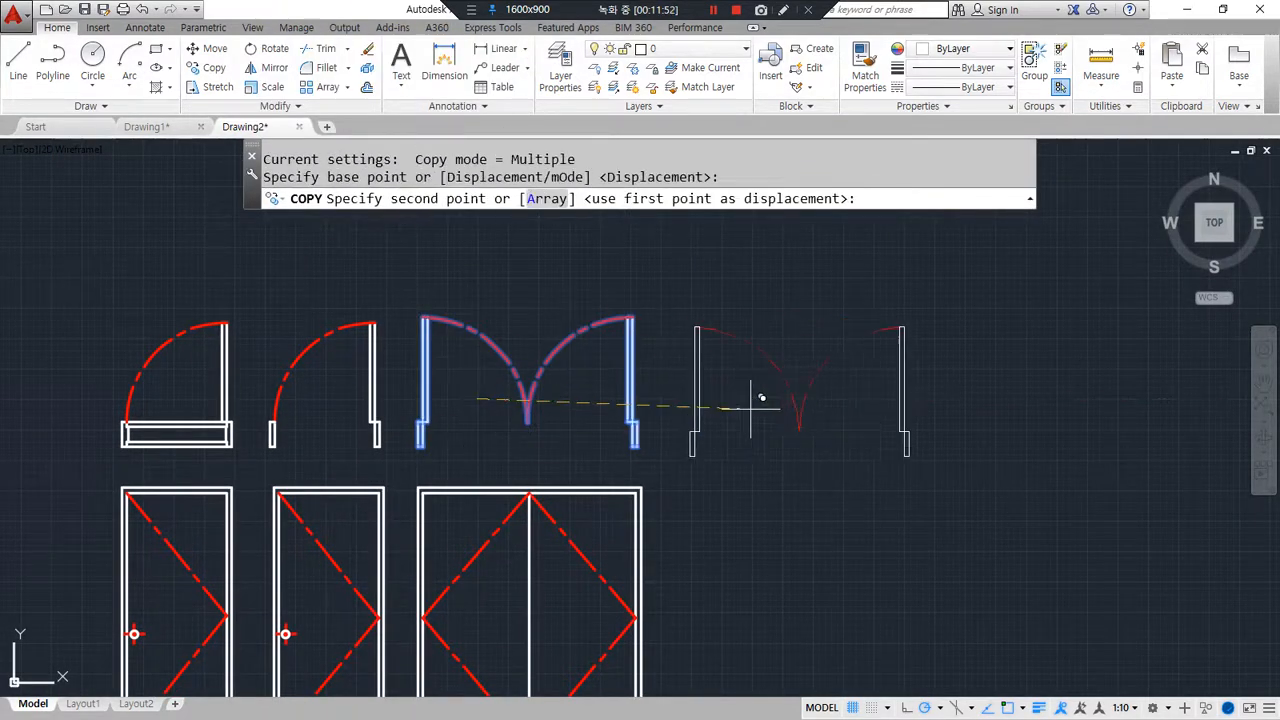
pyautogui.click(770, 399)
pyautogui.press('Return')
# Step: Move the copied plan's door leaves and arcs down from the jamb's upper inner corner to the midpoint of its inner edge
pyautogui.scroll(2, 851, 380)
pyautogui.moveTo(851, 380); pyautogui.dragTo(757, 386, button='middle')
pyautogui.write('m')
pyautogui.press('Return')
pyautogui.click(914, 357)
pyautogui.click(512, 242)
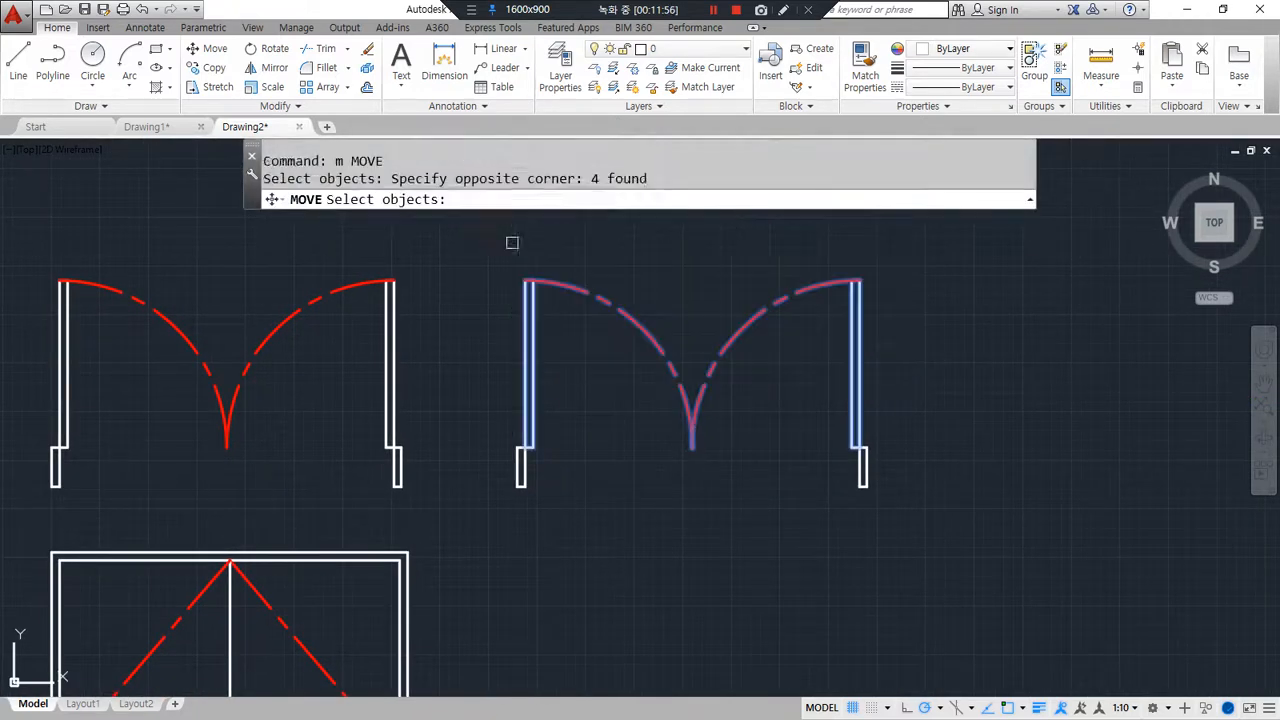
pyautogui.press('Return')
pyautogui.scroll(6, 860, 460)
pyautogui.click(866, 397)
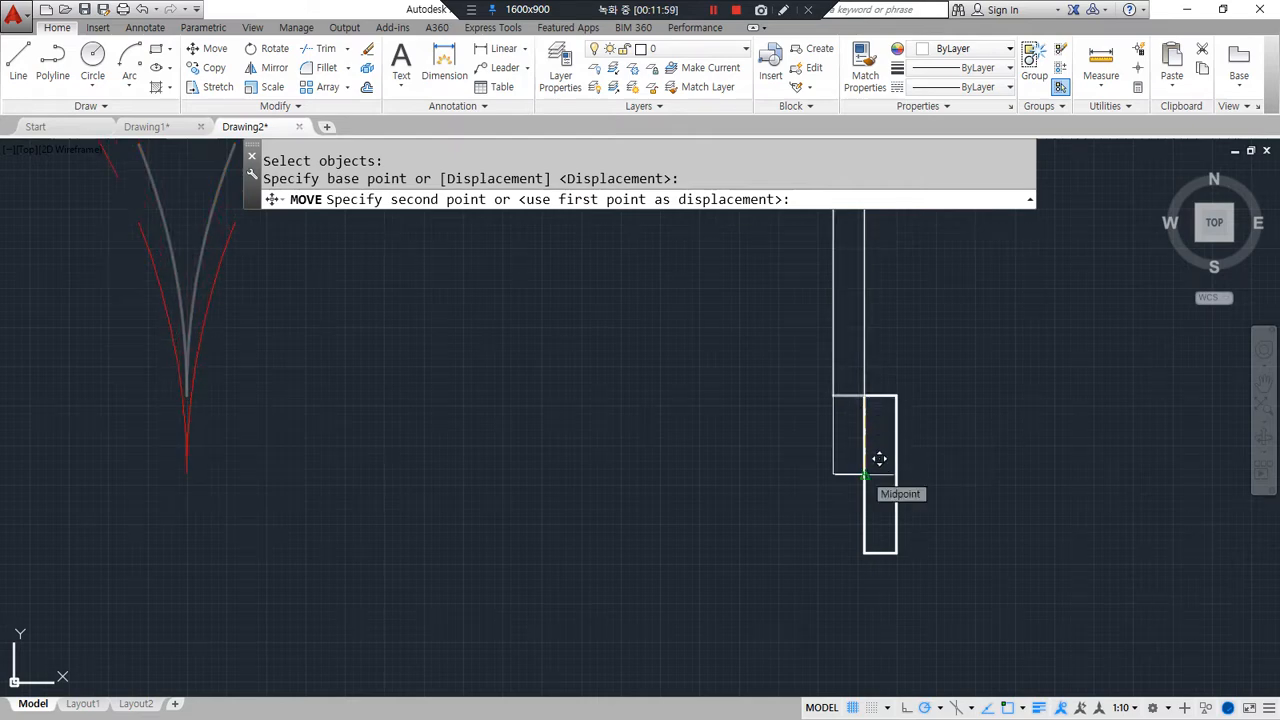
pyautogui.click(877, 457)
# Step: Shorten the top edge line of the copied plan's right jamb so that it ends at the jamb's inner corner
pyautogui.click(848, 392)
pyautogui.scroll(2, 846, 394)
pyautogui.scroll(3, 845, 395)
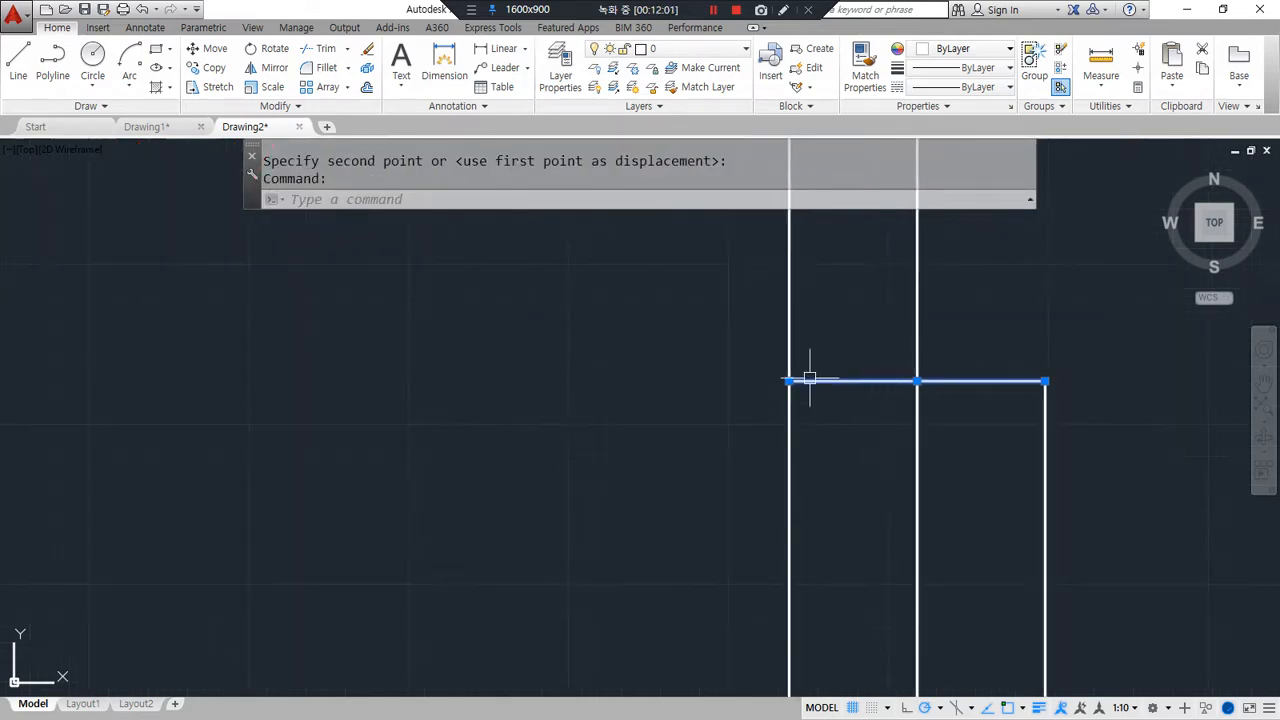
pyautogui.click(789, 381)
pyautogui.press('Escape')
pyautogui.press('Escape')
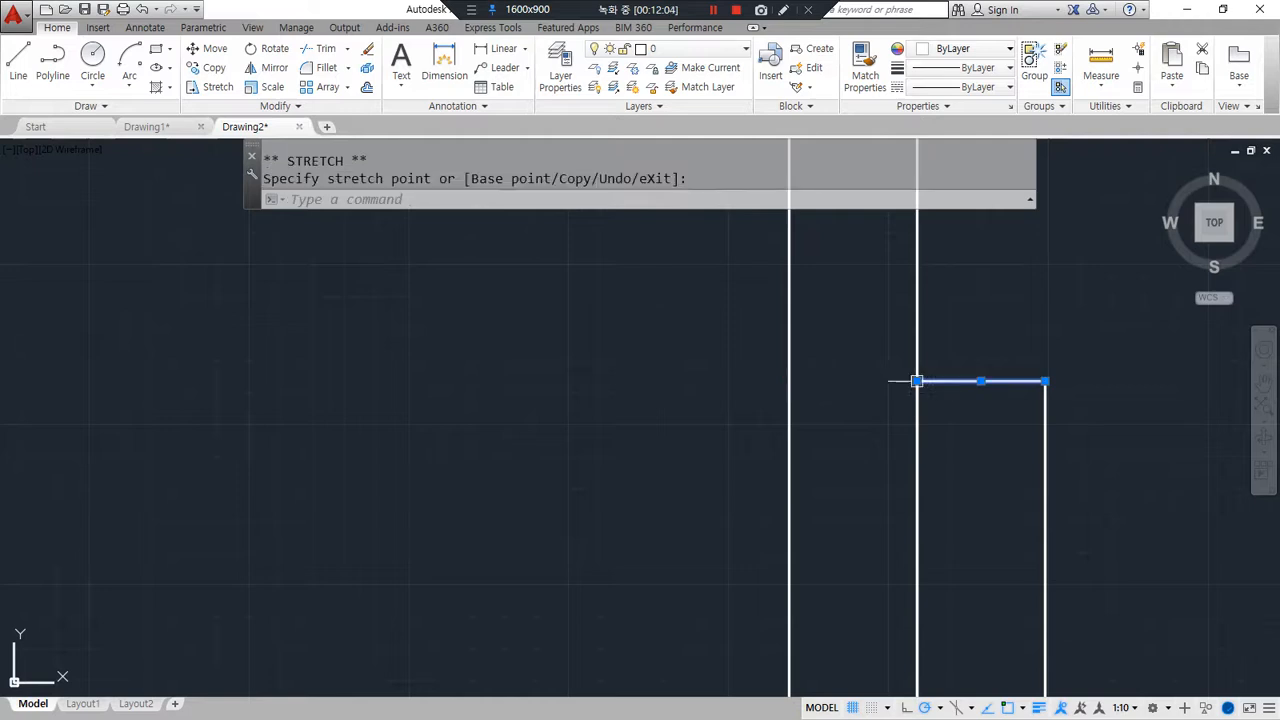
# Step: Mirror the copied plan's leaves and arcs downward about a horizontal line through the leaves' lower ends, keeping the originals
pyautogui.scroll(-5, 690, 488)
pyautogui.scroll(4, 680, 420)
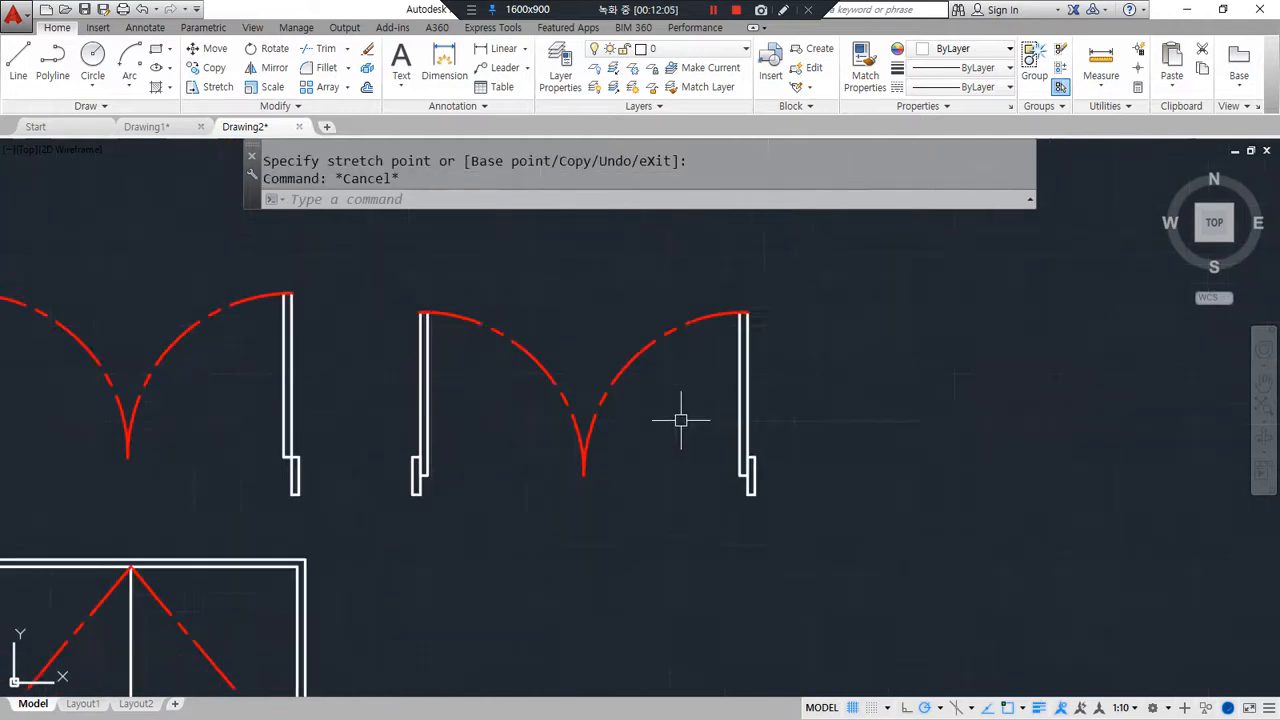
pyautogui.write('mi')
pyautogui.press('Return')
pyautogui.click(900, 383)
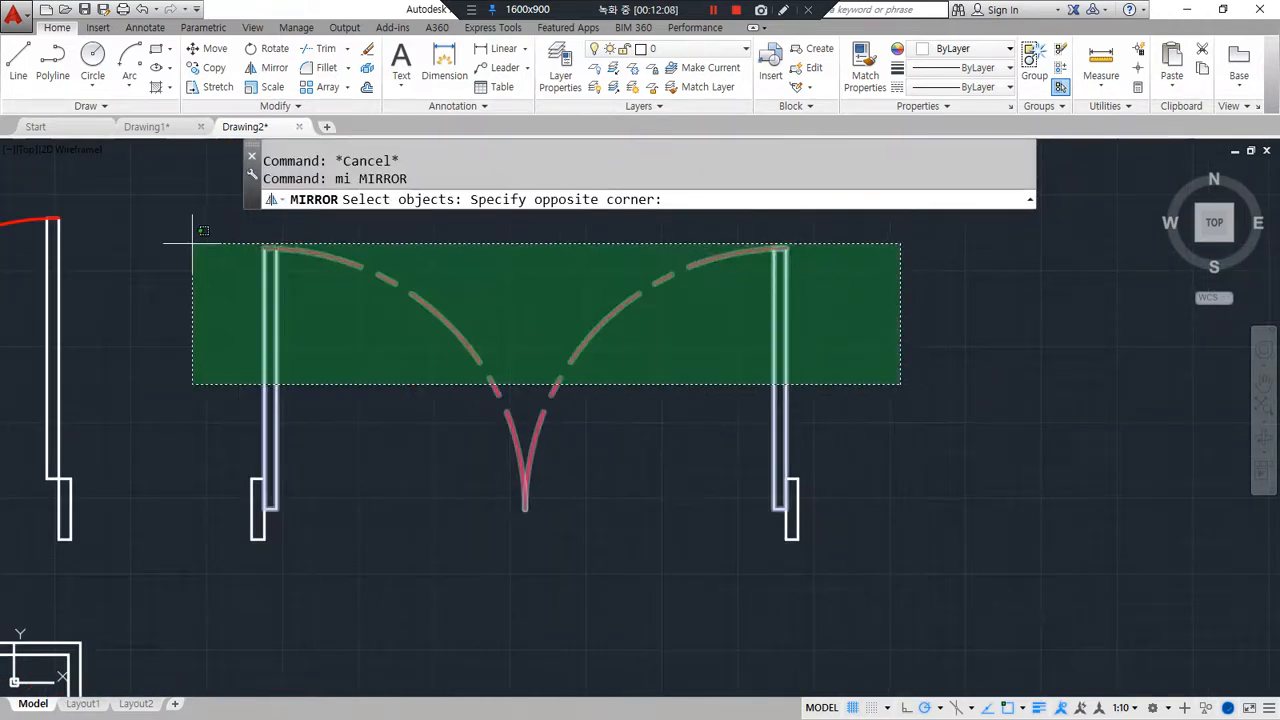
pyautogui.click(194, 250)
pyautogui.press('Return')
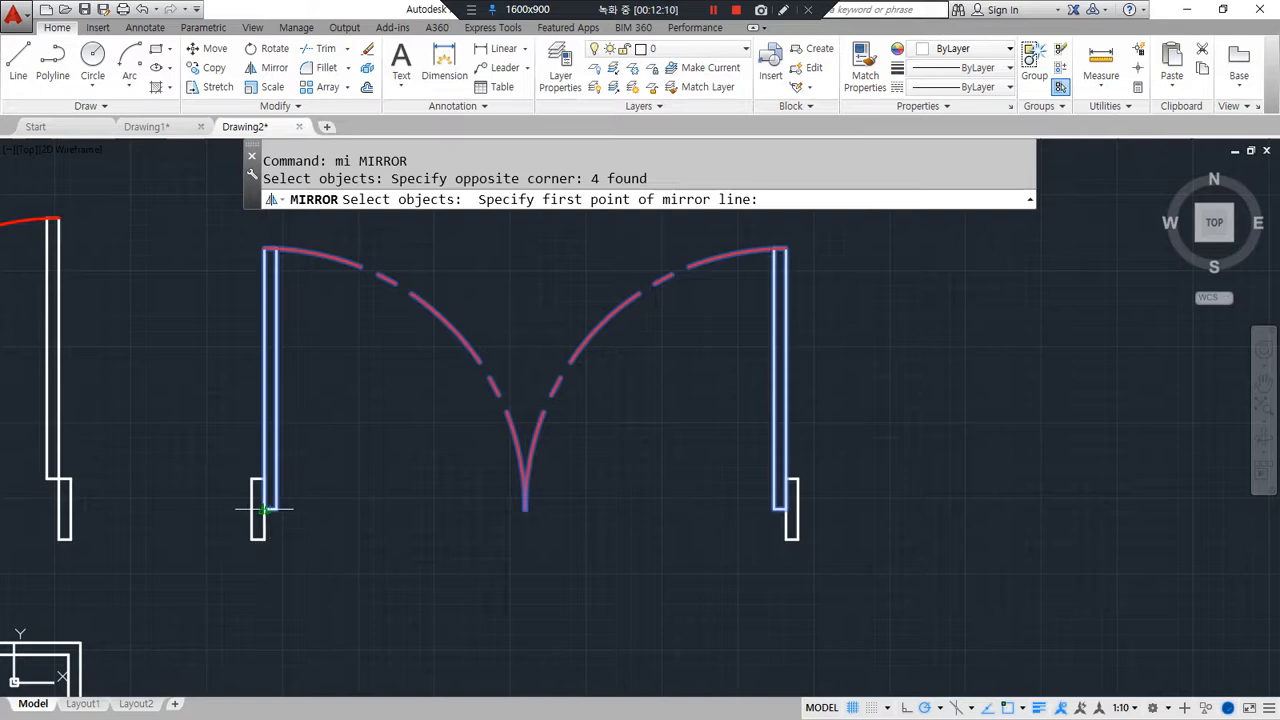
pyautogui.click(262, 510)
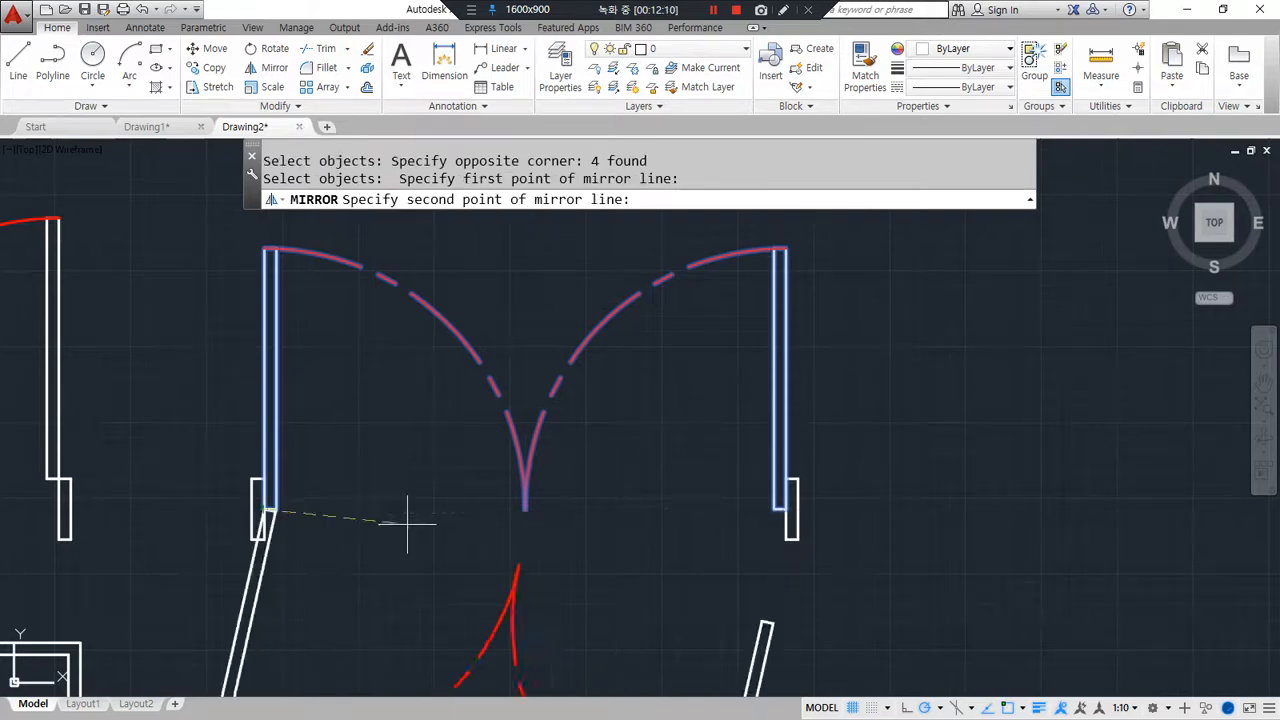
pyautogui.click(562, 509)
pyautogui.press('Return')
pyautogui.scroll(-3, 520, 537)
pyautogui.moveTo(546, 515); pyautogui.dragTo(818, 497, button='middle')
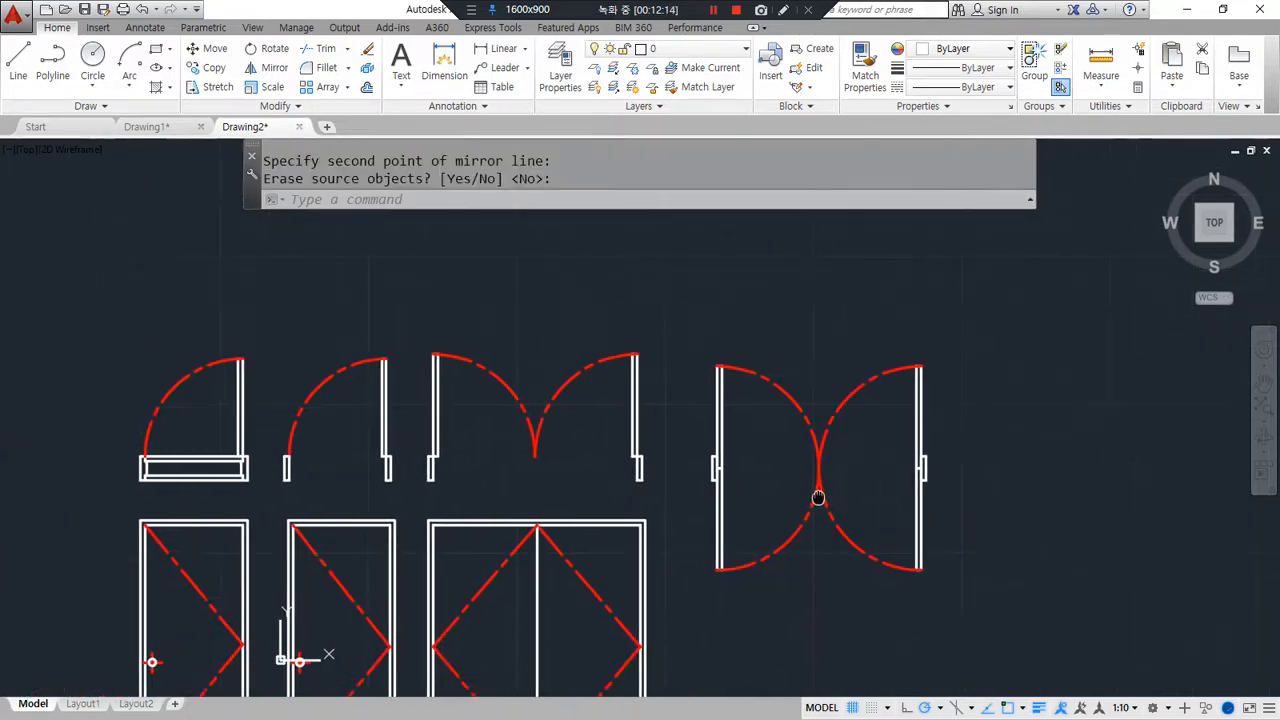
pyautogui.moveTo(192, 424)
pyautogui.mouseDown()
pyautogui.moveTo(231, 333)
pyautogui.moveTo(208, 464)
pyautogui.mouseUp()
pyautogui.moveTo(298, 336); pyautogui.dragTo(338, 366)
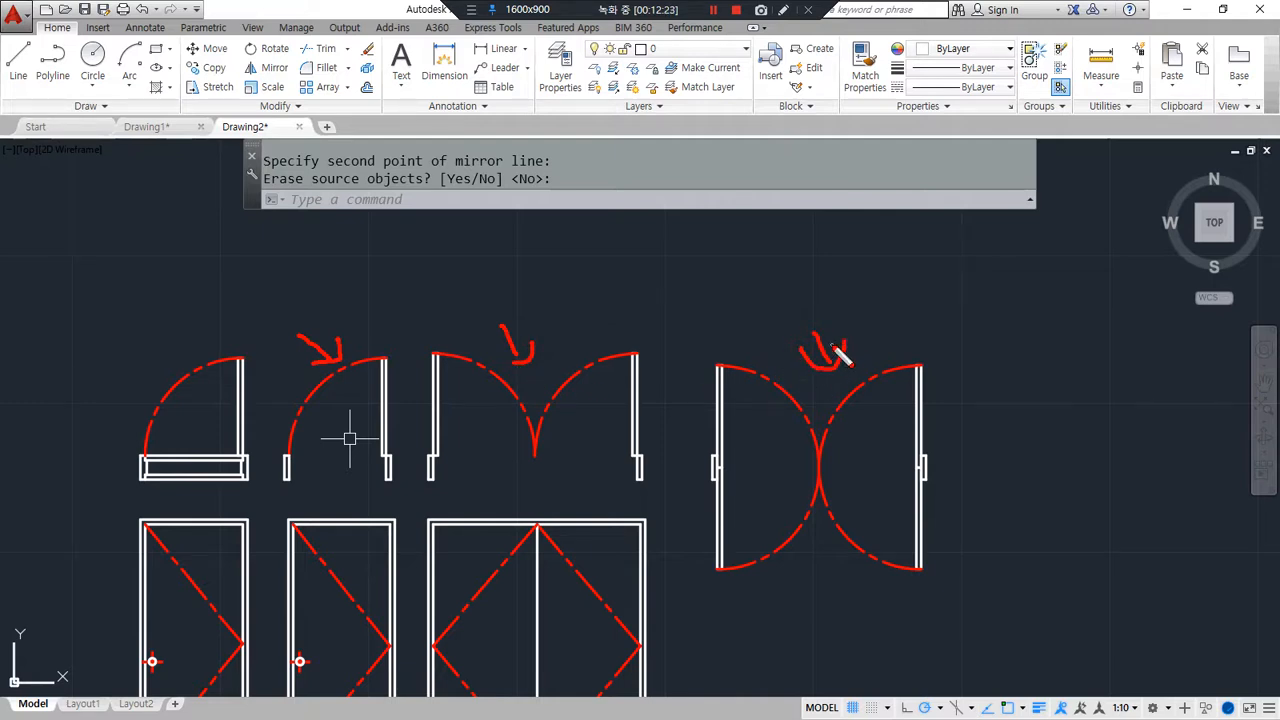
pyautogui.moveTo(395, 458)
pyautogui.mouseDown()
pyautogui.moveTo(686, 271)
pyautogui.moveTo(798, 277)
pyautogui.moveTo(770, 330)
pyautogui.mouseUp()
pyautogui.press('Escape')
pyautogui.moveTo(605, 573); pyautogui.dragTo(663, 491, button='middle')
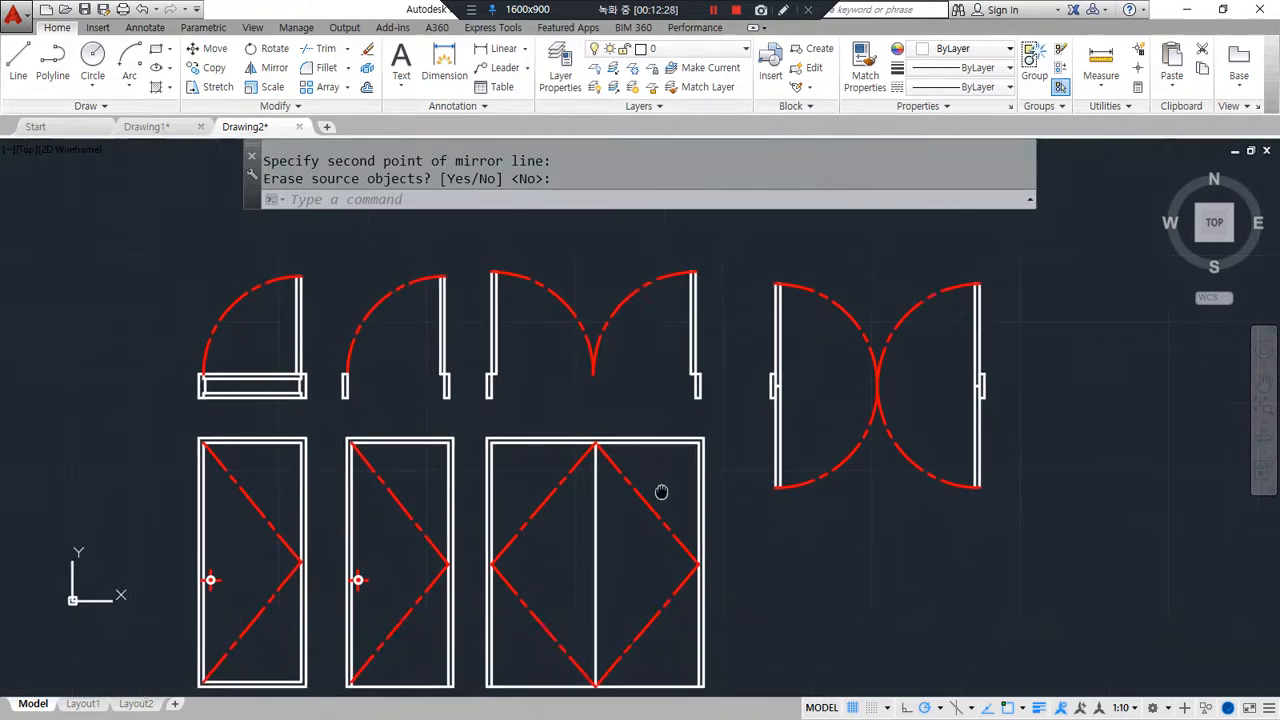
# Step: Group all objects of the one-way double door plan above the double door elevation
pyautogui.write('g')
pyautogui.press('Escape')
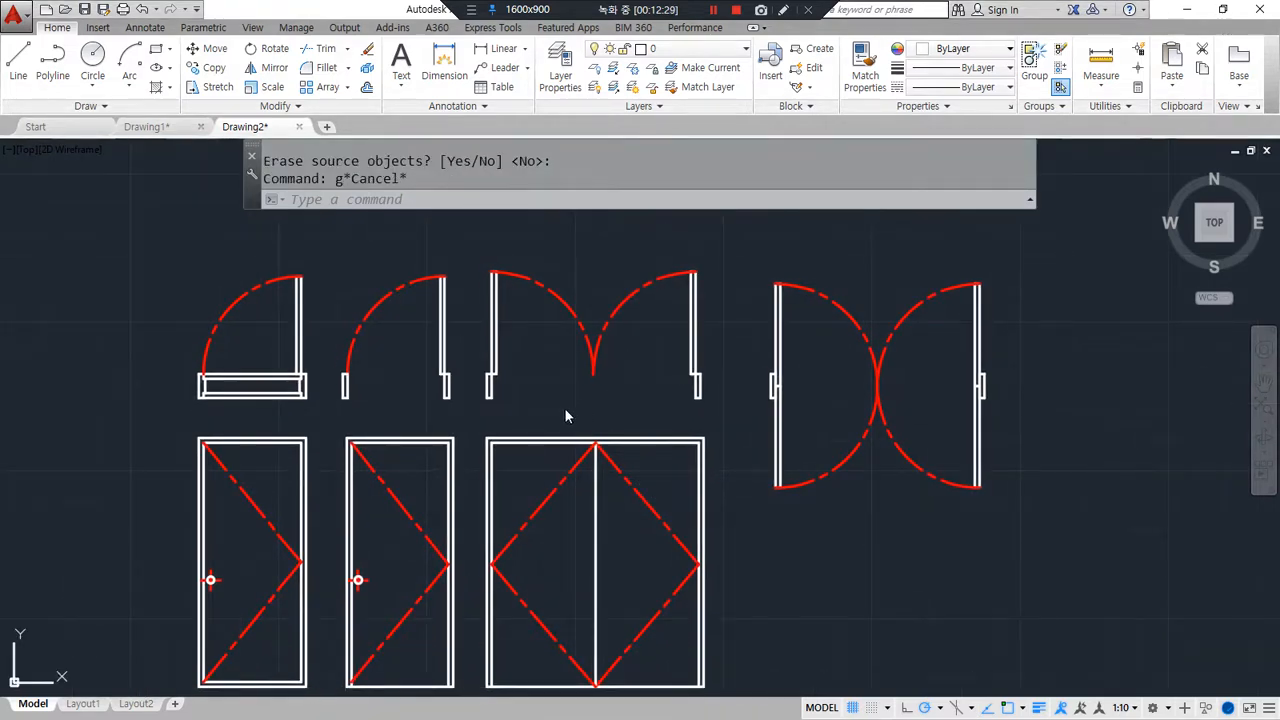
pyautogui.write('g')
pyautogui.press('Return')
pyautogui.moveTo(474, 234); pyautogui.dragTo(726, 430)
pyautogui.press('Return')
# Step: Group all objects of the rightmost plan, the double door swinging both ways
pyautogui.press('Return')
pyautogui.click(760, 271)
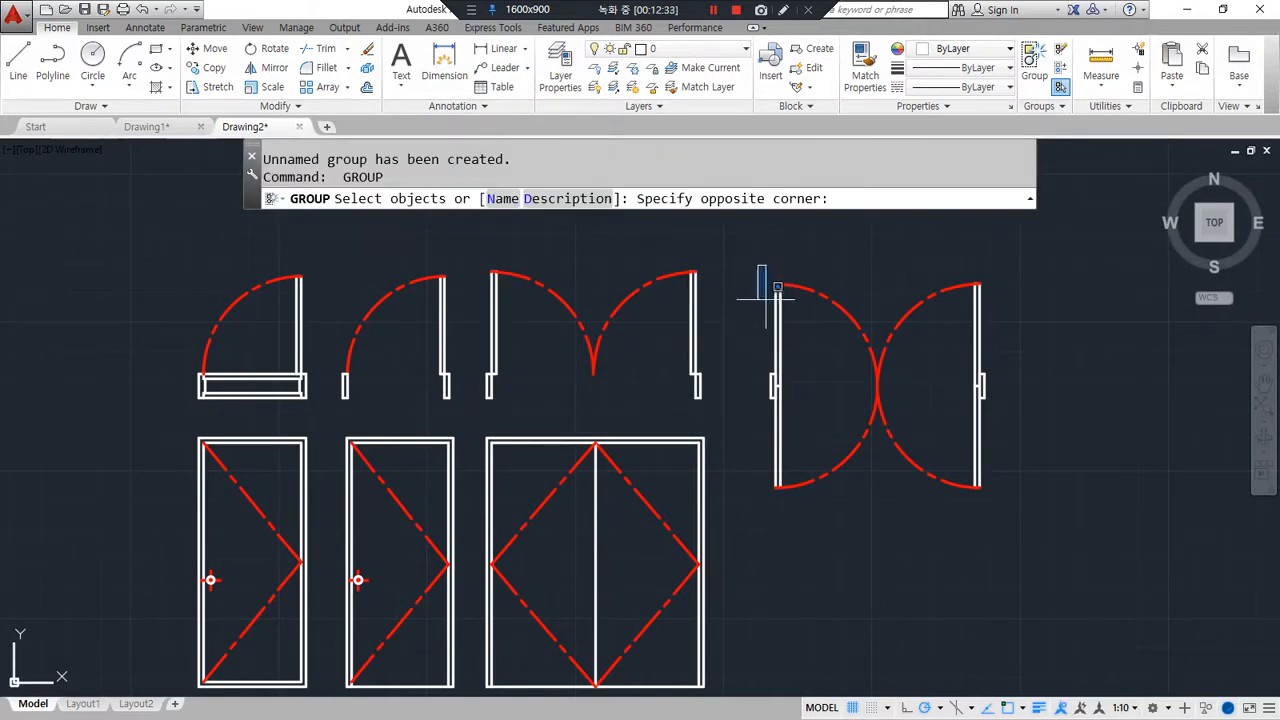
pyautogui.click(1036, 531)
pyautogui.press('Return')
# Step: Group all objects of the double door elevation
pyautogui.moveTo(546, 466); pyautogui.dragTo(548, 434, button='middle')
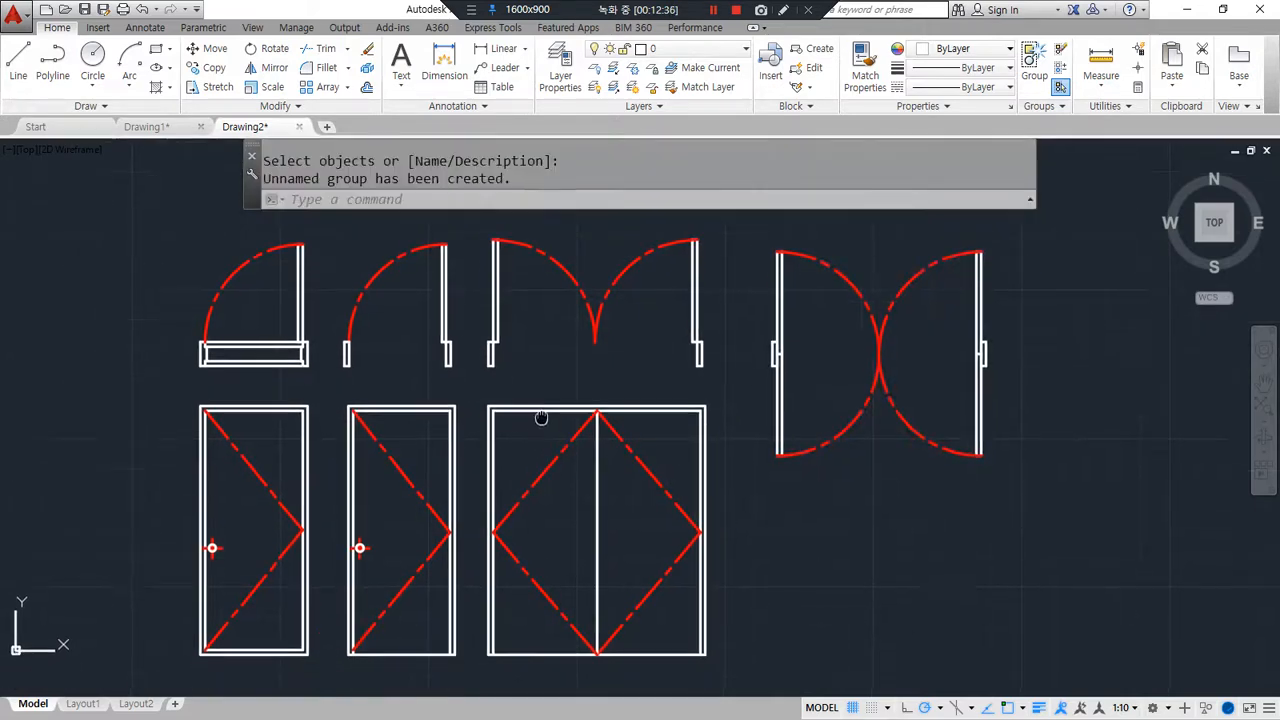
pyautogui.press('Return')
pyautogui.click(480, 390)
pyautogui.click(712, 667)
pyautogui.press('Return')
# Step: Make one group of the middle single door elevation and another of the leftmost door elevation
pyautogui.press('Return')
pyautogui.click(331, 391)
pyautogui.click(463, 645)
pyautogui.press('Return')
pyautogui.press('Return')
pyautogui.click(170, 389)
pyautogui.click(317, 648)
pyautogui.press('Return')
# Step: Group all objects of the leftmost single door plan
pyautogui.press('Return')
pyautogui.click(155, 186)
pyautogui.click(315, 375)
pyautogui.press('Return')
# Step: Switch to the Notepad notes to review the Group and ungroup commands, and move that window aside to uncover the drawing
pyautogui.hotkey('alt', 'Tab')
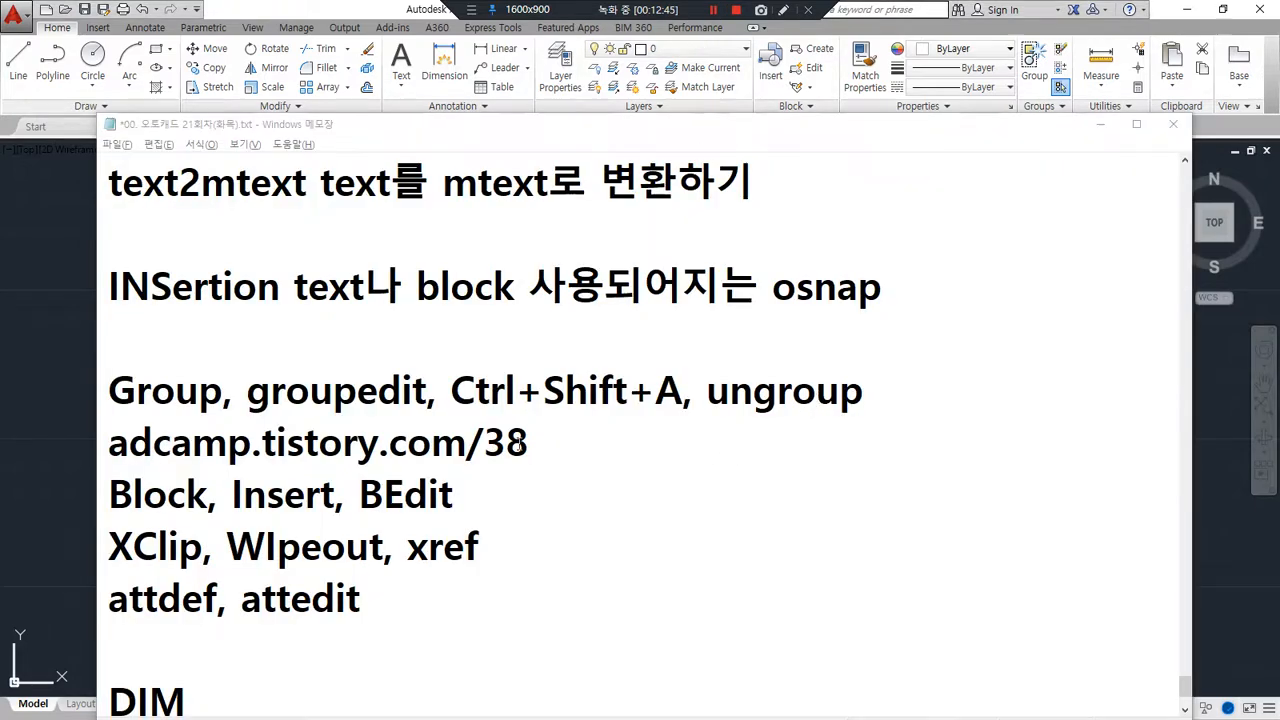
pyautogui.moveTo(714, 409); pyautogui.dragTo(898, 410)
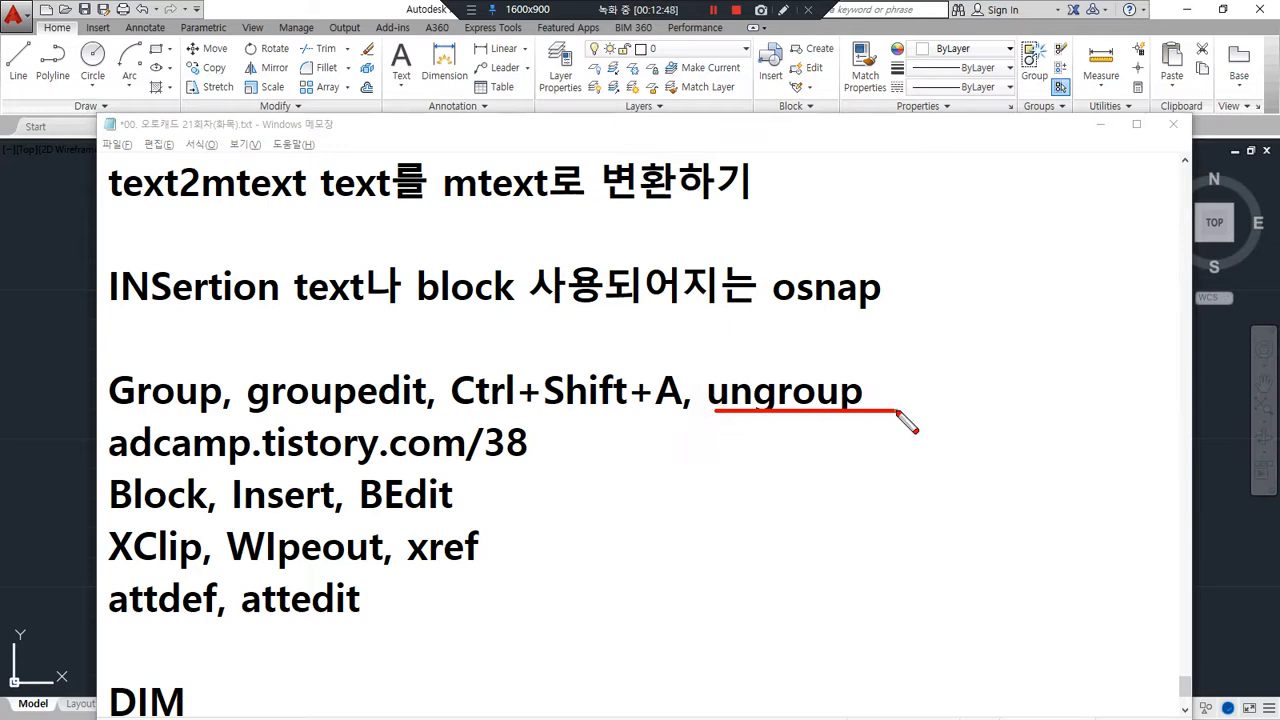
pyautogui.moveTo(205, 410)
pyautogui.mouseDown()
pyautogui.moveTo(160, 356)
pyautogui.moveTo(205, 428)
pyautogui.mouseUp()
pyautogui.moveTo(797, 430)
pyautogui.mouseDown()
pyautogui.moveTo(868, 404)
pyautogui.moveTo(850, 448)
pyautogui.mouseUp()
pyautogui.moveTo(210, 425); pyautogui.dragTo(138, 413)
pyautogui.moveTo(716, 411); pyautogui.dragTo(860, 412)
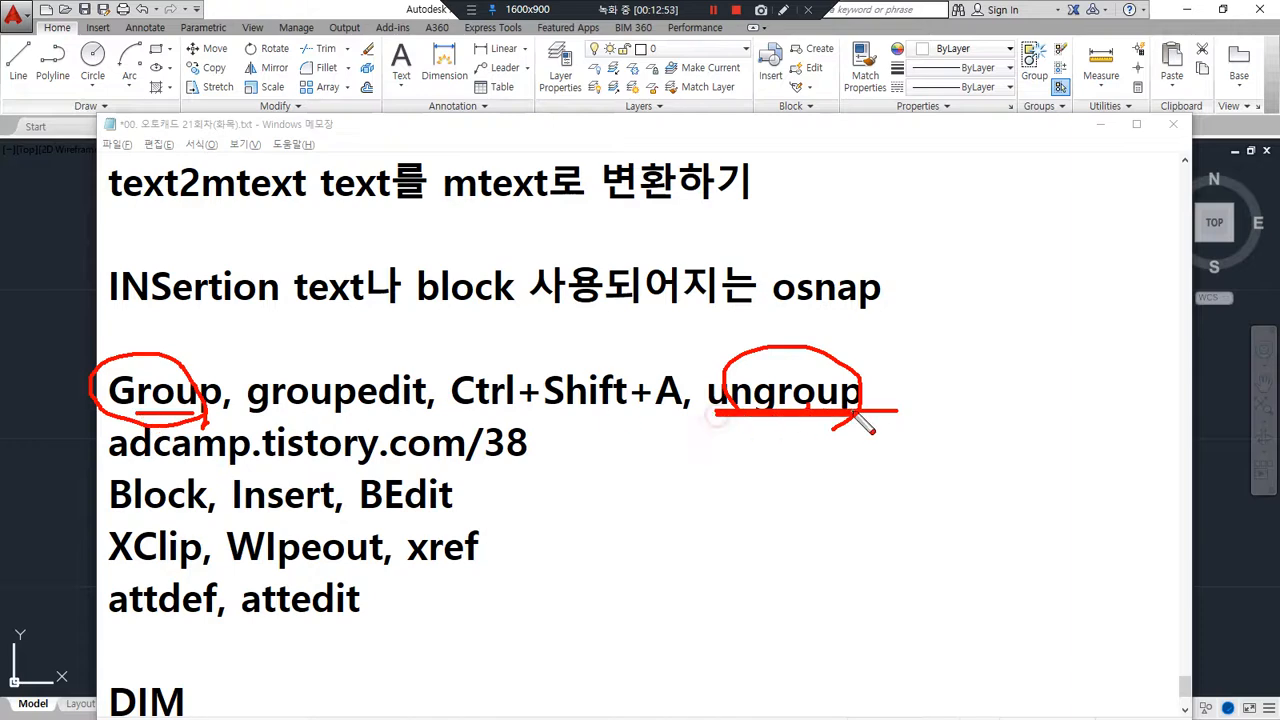
pyautogui.moveTo(712, 413); pyautogui.dragTo(797, 420)
pyautogui.press('Escape')
pyautogui.moveTo(716, 130); pyautogui.dragTo(0, 132)
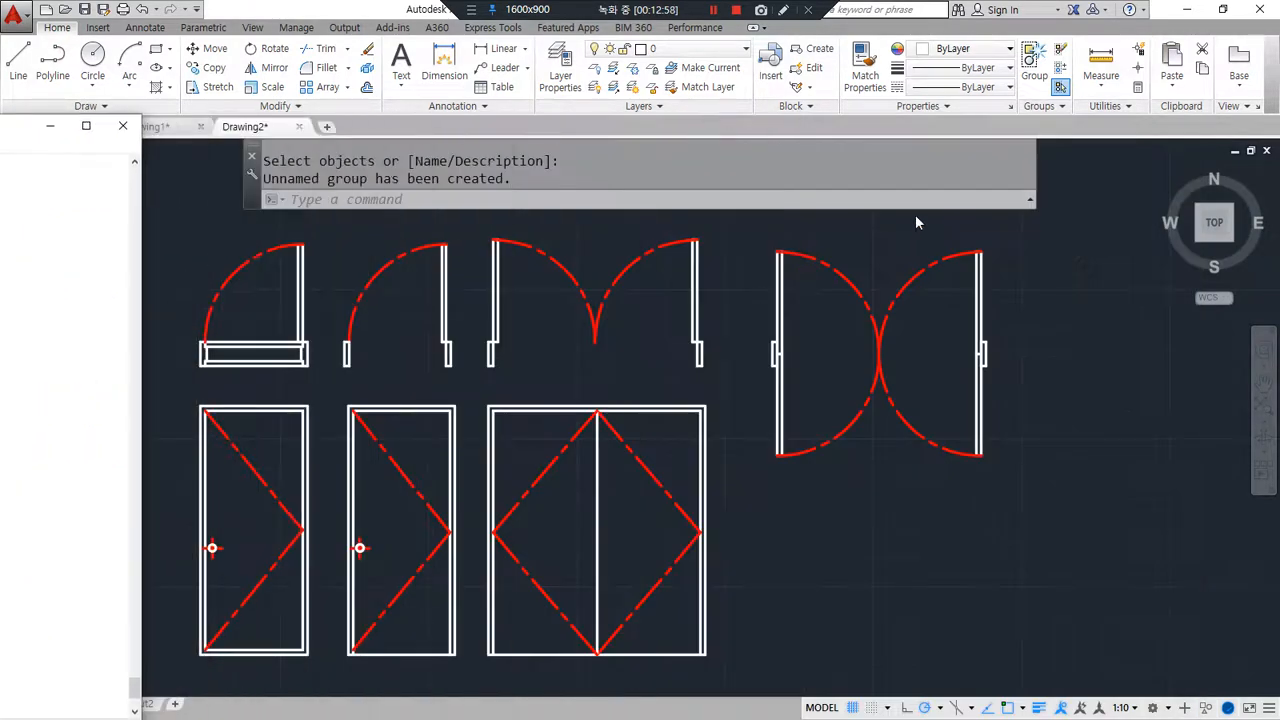
# Step: Ungroup the rightmost double door plan with both-way swing
pyautogui.click(880, 355)
pyautogui.click(871, 352)
pyautogui.click(1014, 557)
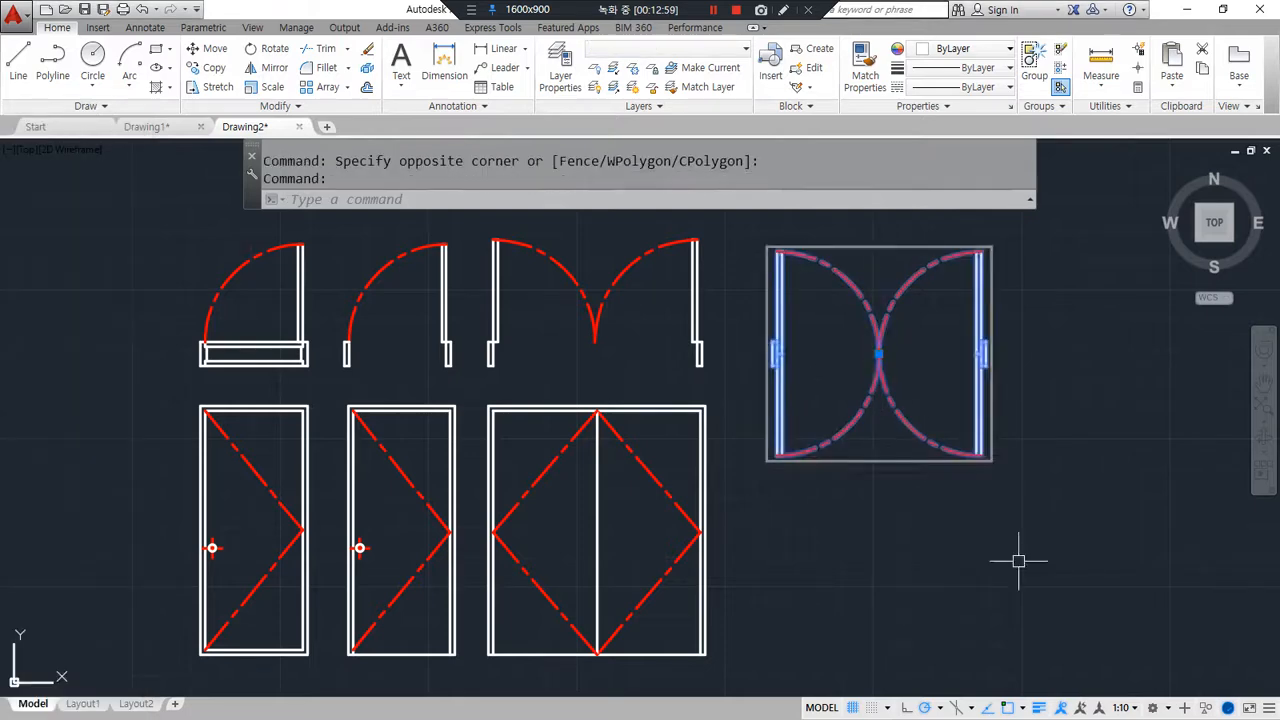
pyautogui.write('u')
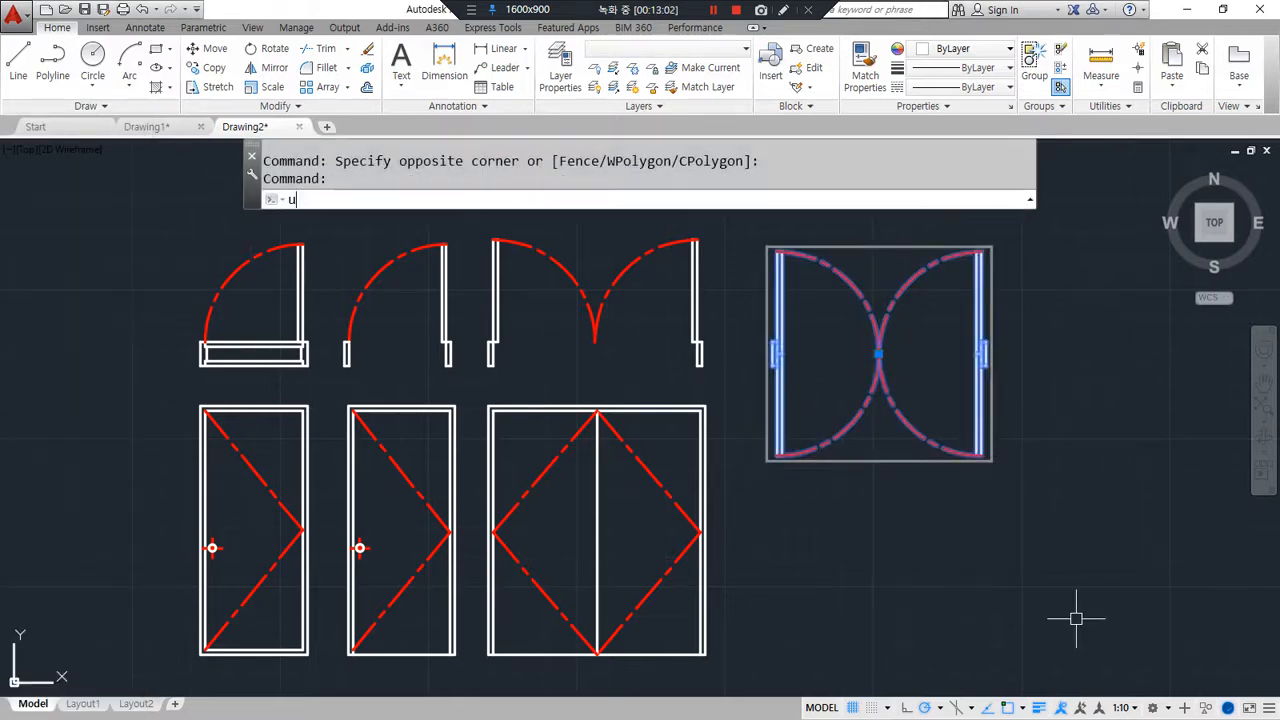
pyautogui.write('ngroup')
pyautogui.press('Return')
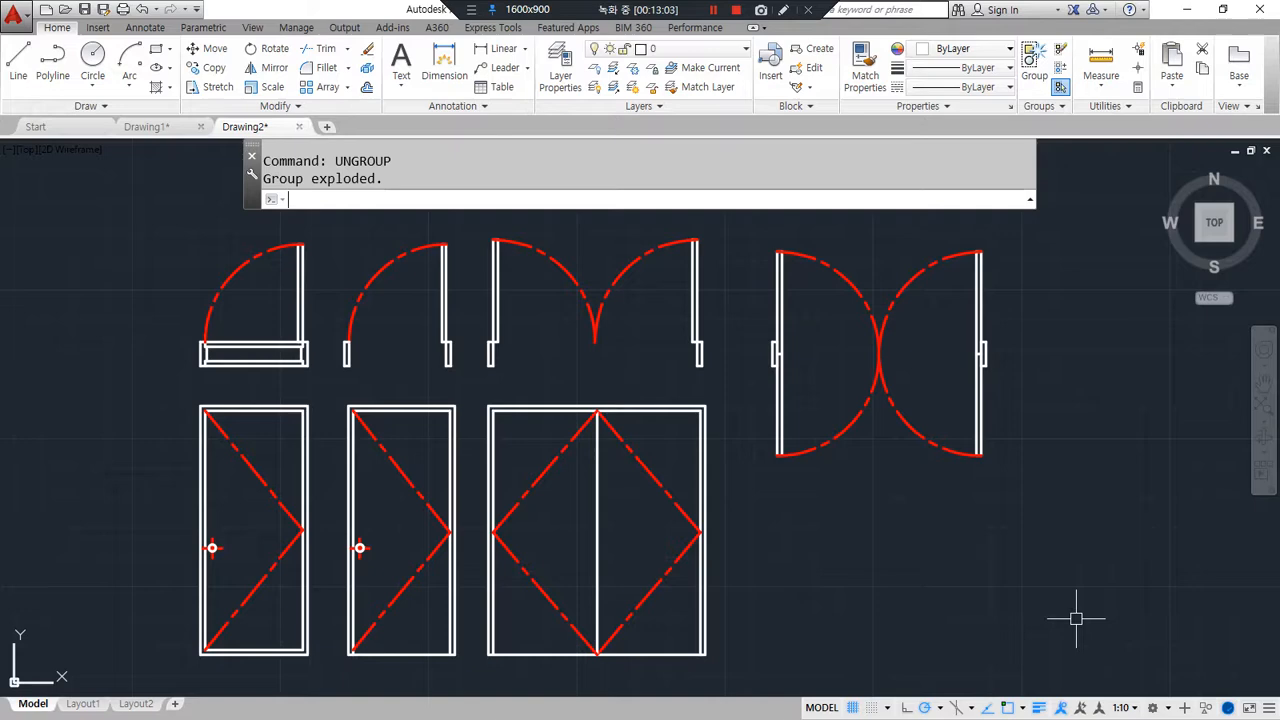
pyautogui.click(837, 423)
pyautogui.click(795, 470)
pyautogui.press('Escape')
pyautogui.press('Escape')
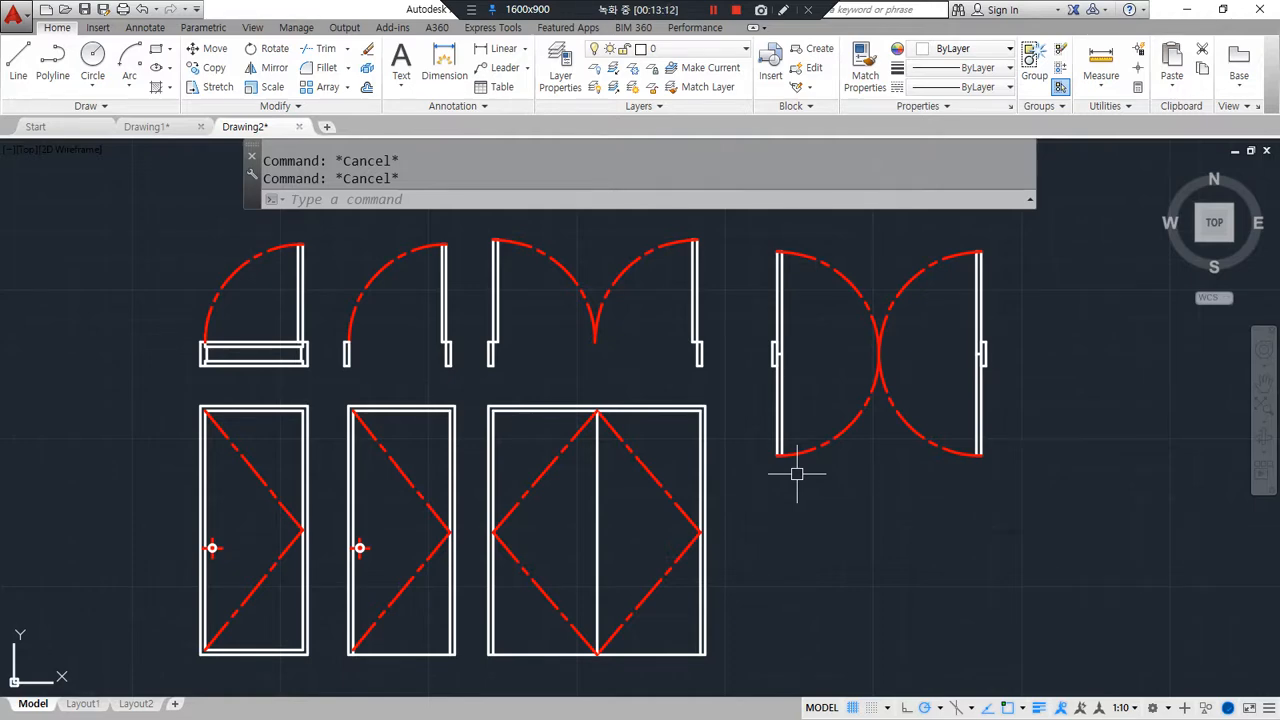
pyautogui.scroll(2, 680, 400)
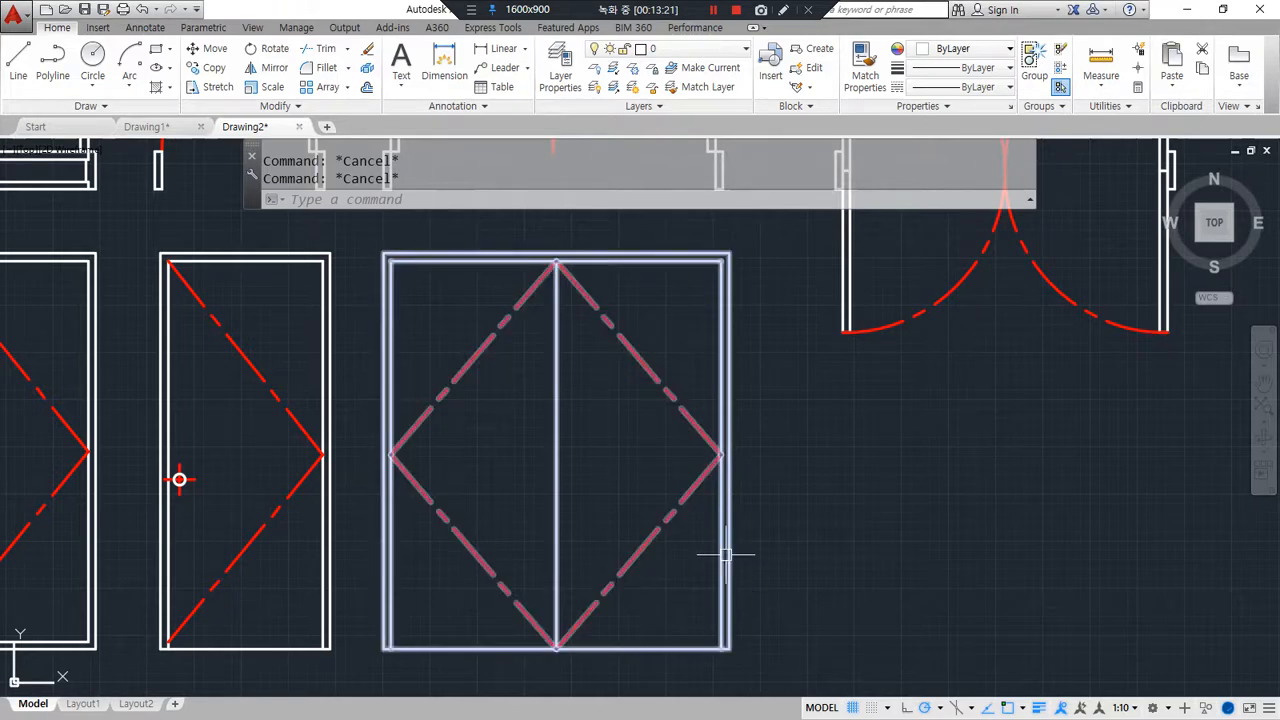
# Step: Review the group selection toggle in the Notepad notes and return to the AutoCAD drawing
pyautogui.hotkey('alt', 'Tab')
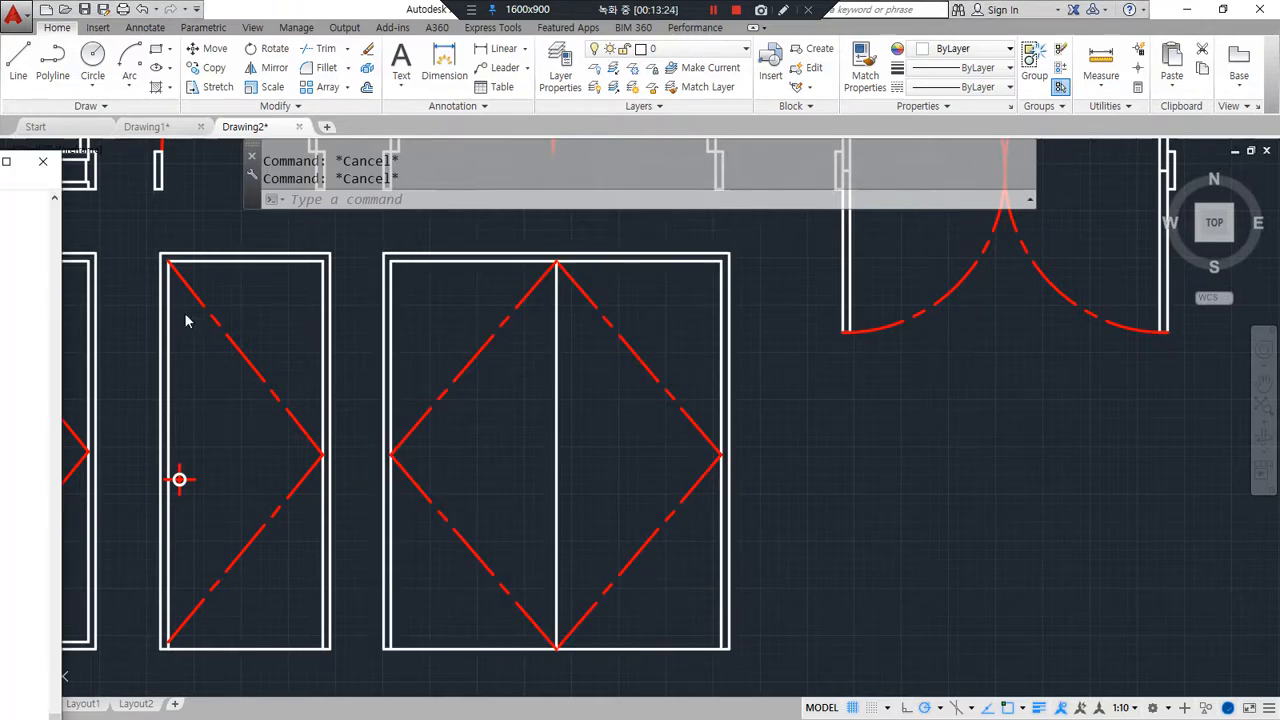
pyautogui.moveTo(0, 160)
pyautogui.mouseDown()
pyautogui.moveTo(551, 146)
pyautogui.moveTo(612, 118)
pyautogui.mouseUp()
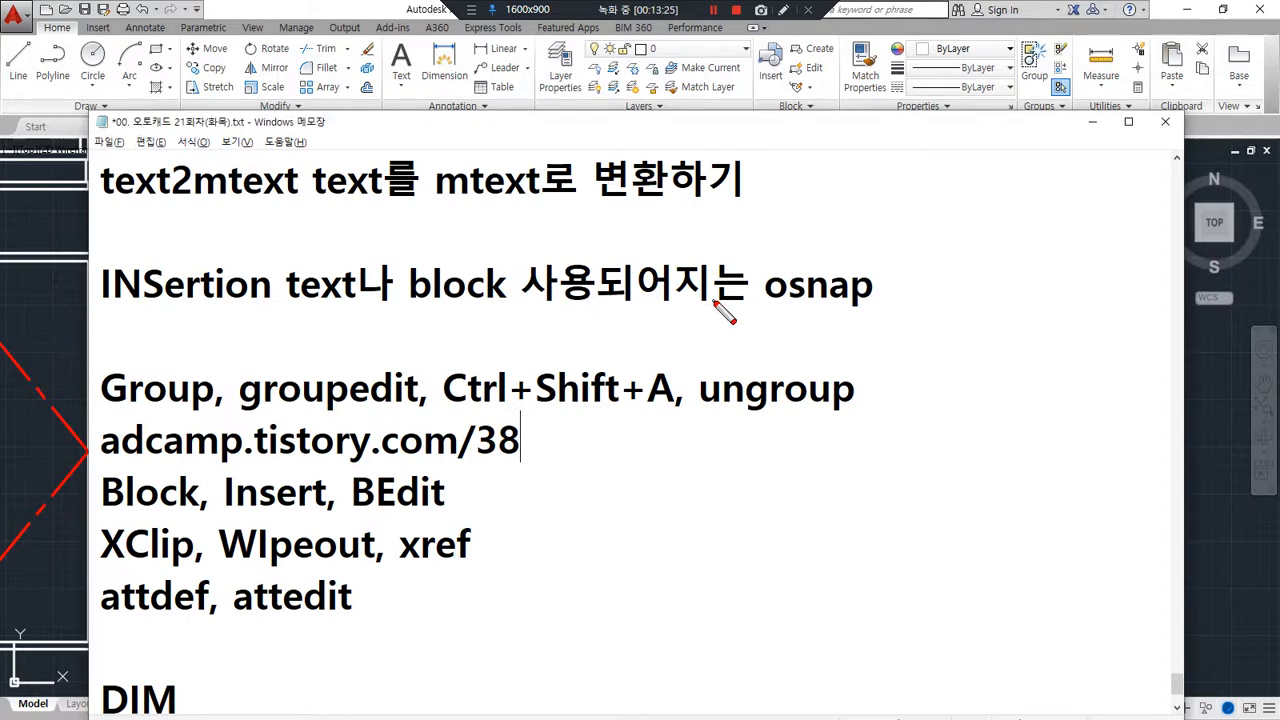
pyautogui.moveTo(446, 402)
pyautogui.mouseDown()
pyautogui.moveTo(670, 403)
pyautogui.moveTo(508, 413)
pyautogui.mouseUp()
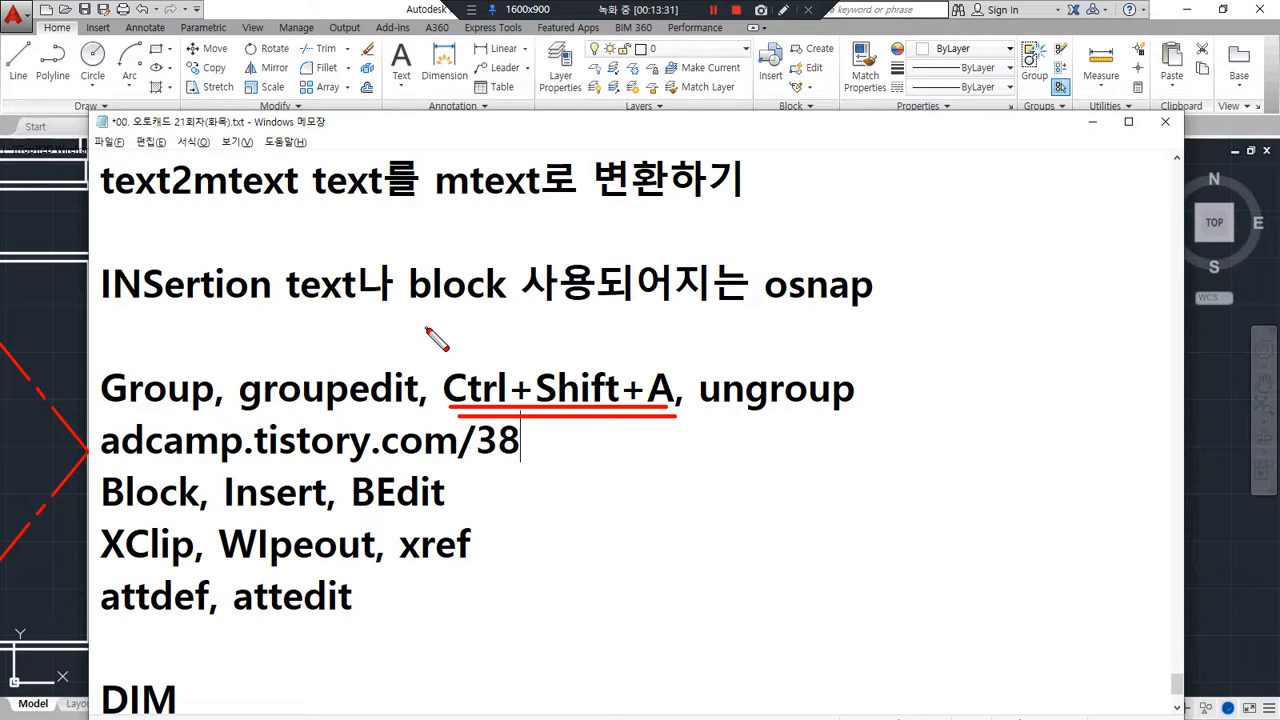
pyautogui.press('Escape')
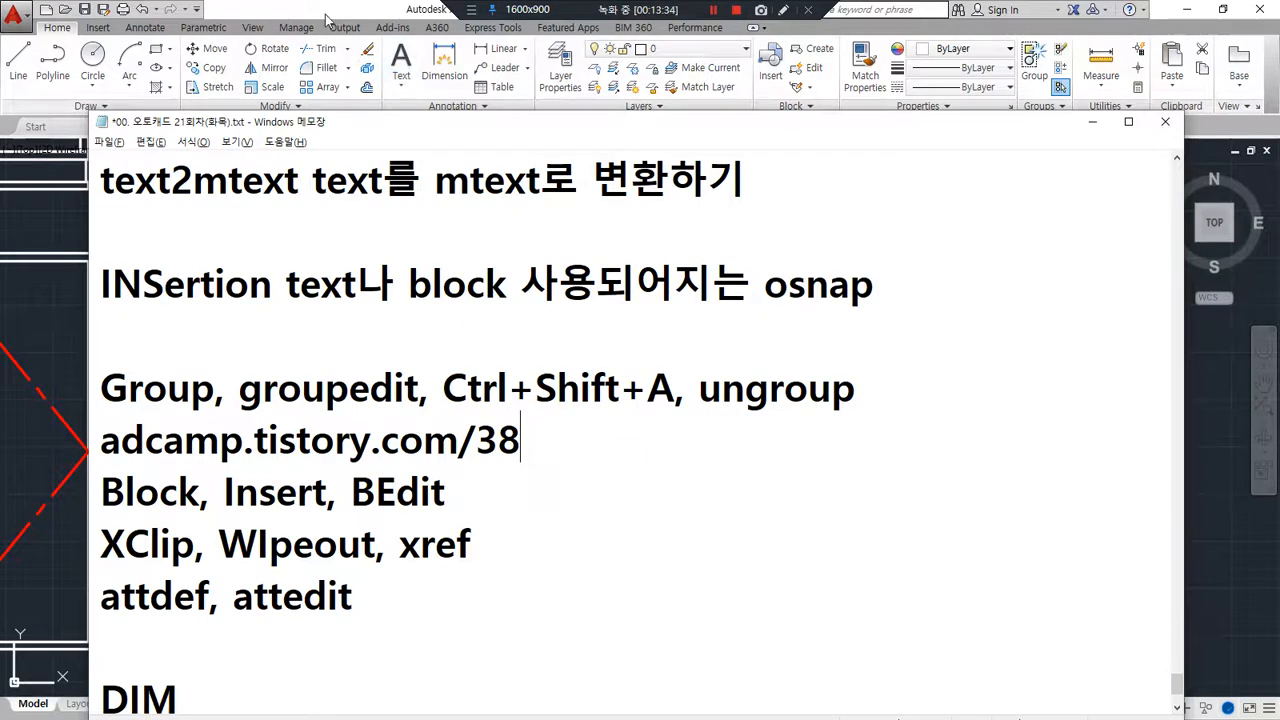
pyautogui.click(322, 8)
# Step: Select the double door elevation to check what its group contains, and clear the selection
pyautogui.click(447, 396)
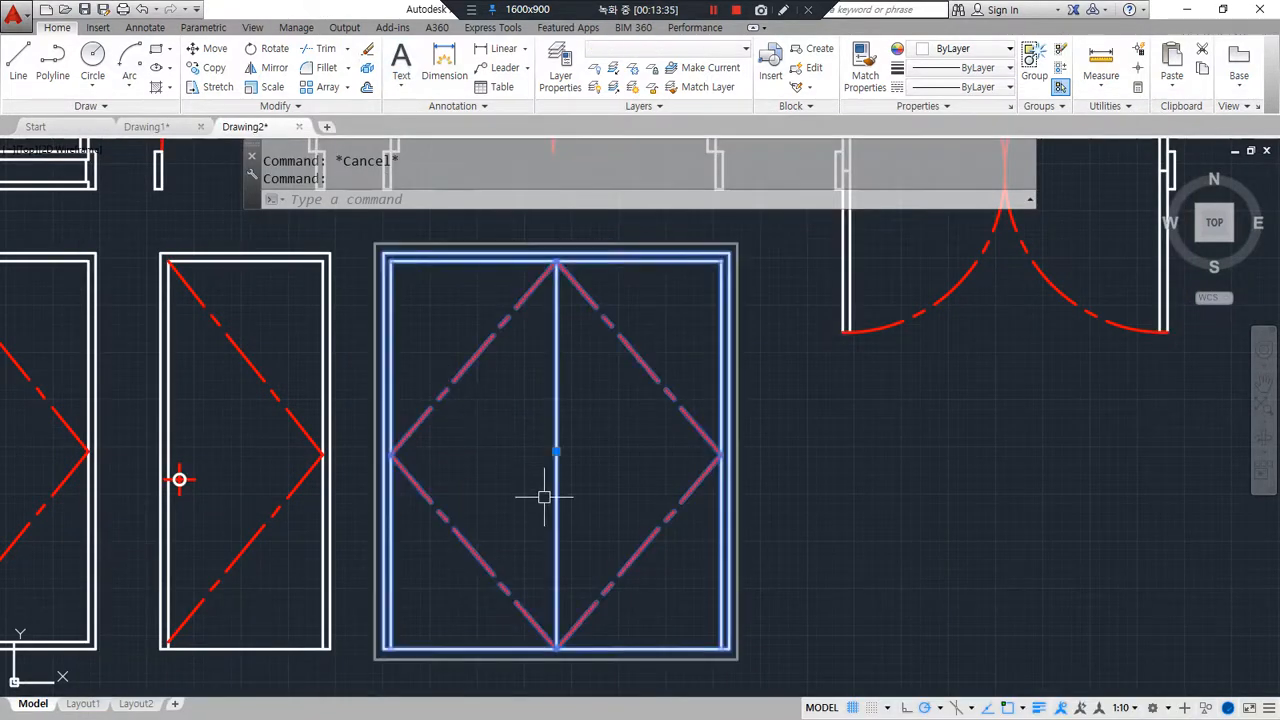
pyautogui.moveTo(222, 462)
pyautogui.mouseDown()
pyautogui.moveTo(157, 492)
pyautogui.moveTo(506, 492)
pyautogui.mouseUp()
pyautogui.moveTo(213, 505); pyautogui.dragTo(549, 490)
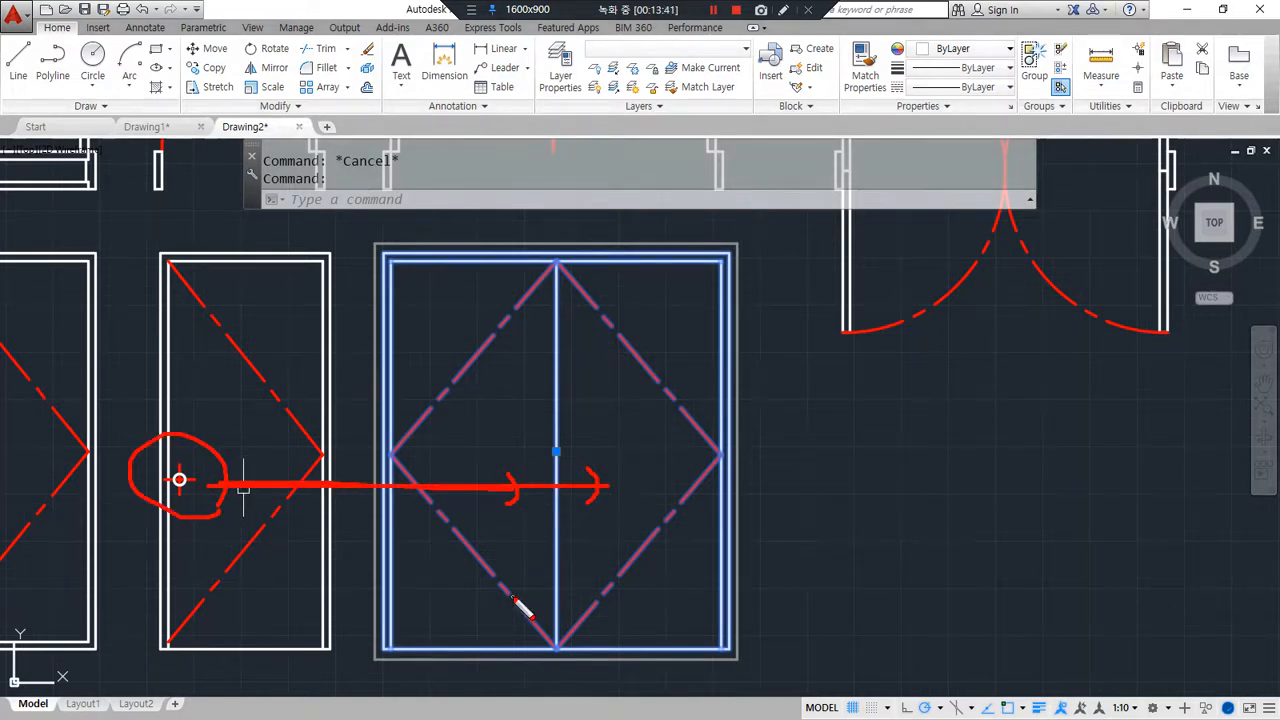
pyautogui.press('Escape')
pyautogui.click(554, 469)
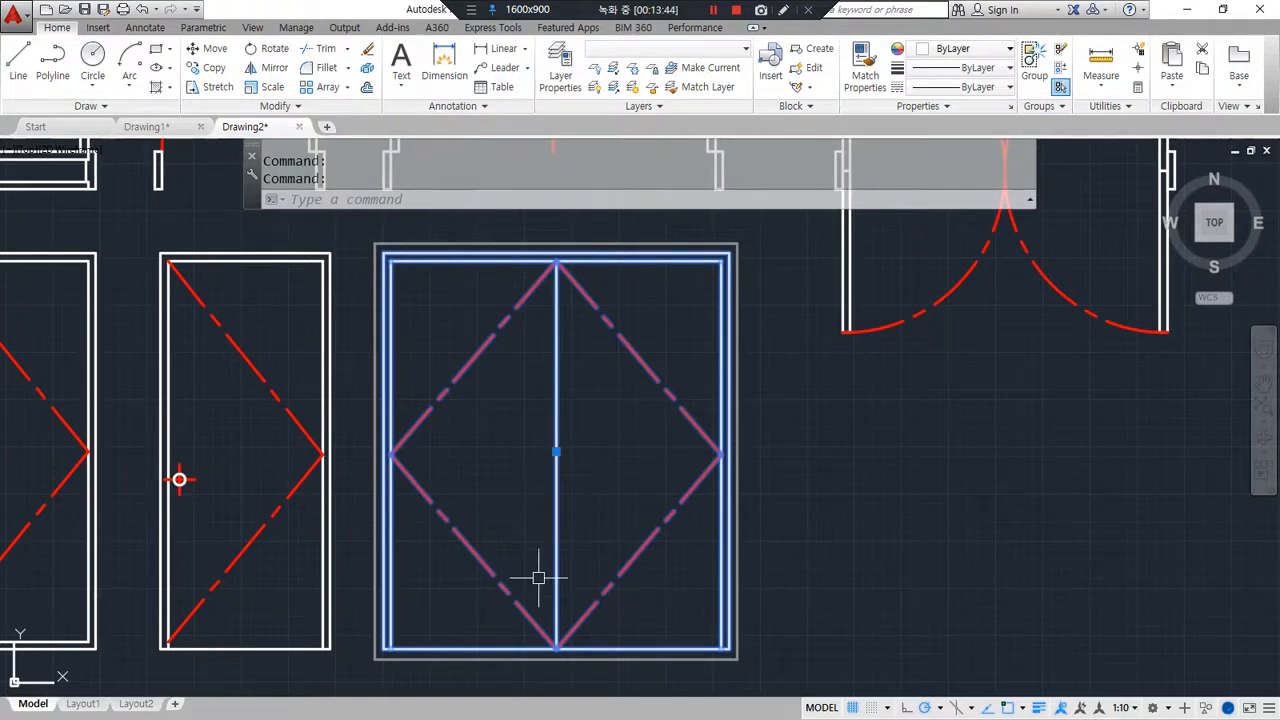
pyautogui.press('Escape')
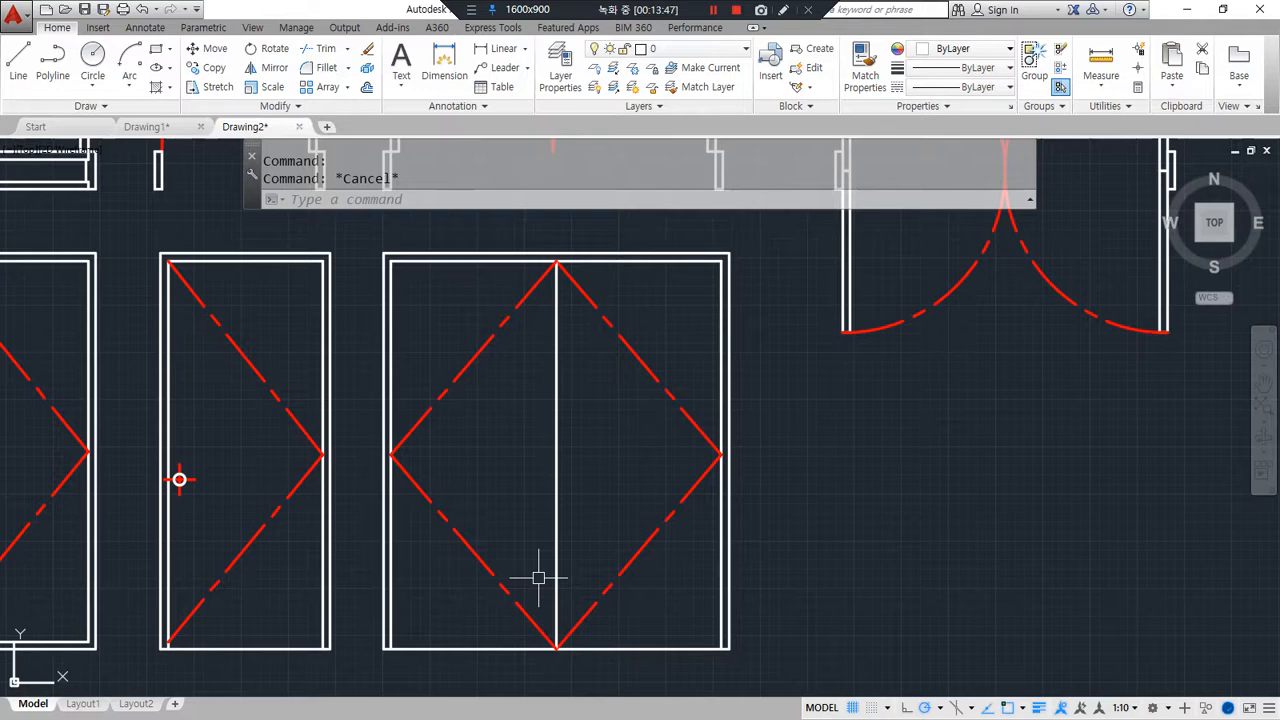
# Step: Turn group selection off and test selecting individual lines of the double door elevation
pyautogui.hotkey('ctrl', 'shift', 'a')
pyautogui.moveTo(348, 190); pyautogui.dragTo(441, 190)
pyautogui.click(480, 350)
pyautogui.click(555, 434)
pyautogui.click(488, 550)
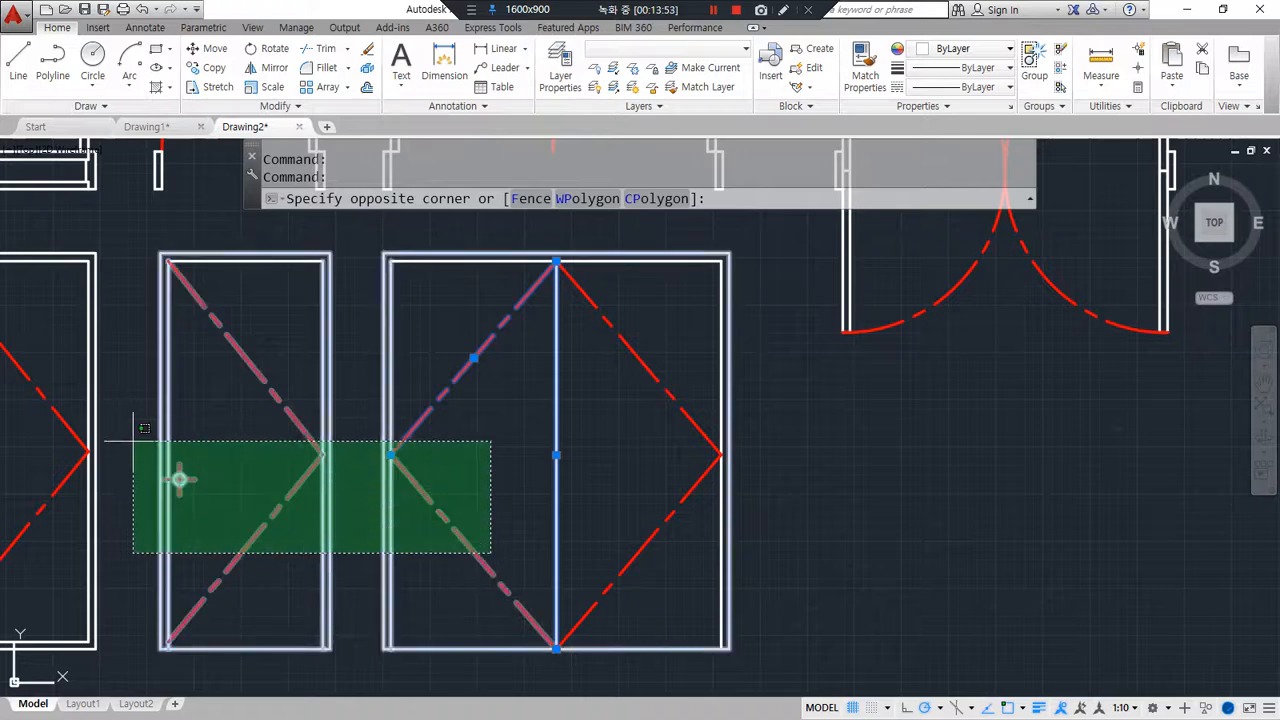
pyautogui.click(106, 430)
pyautogui.press('Escape')
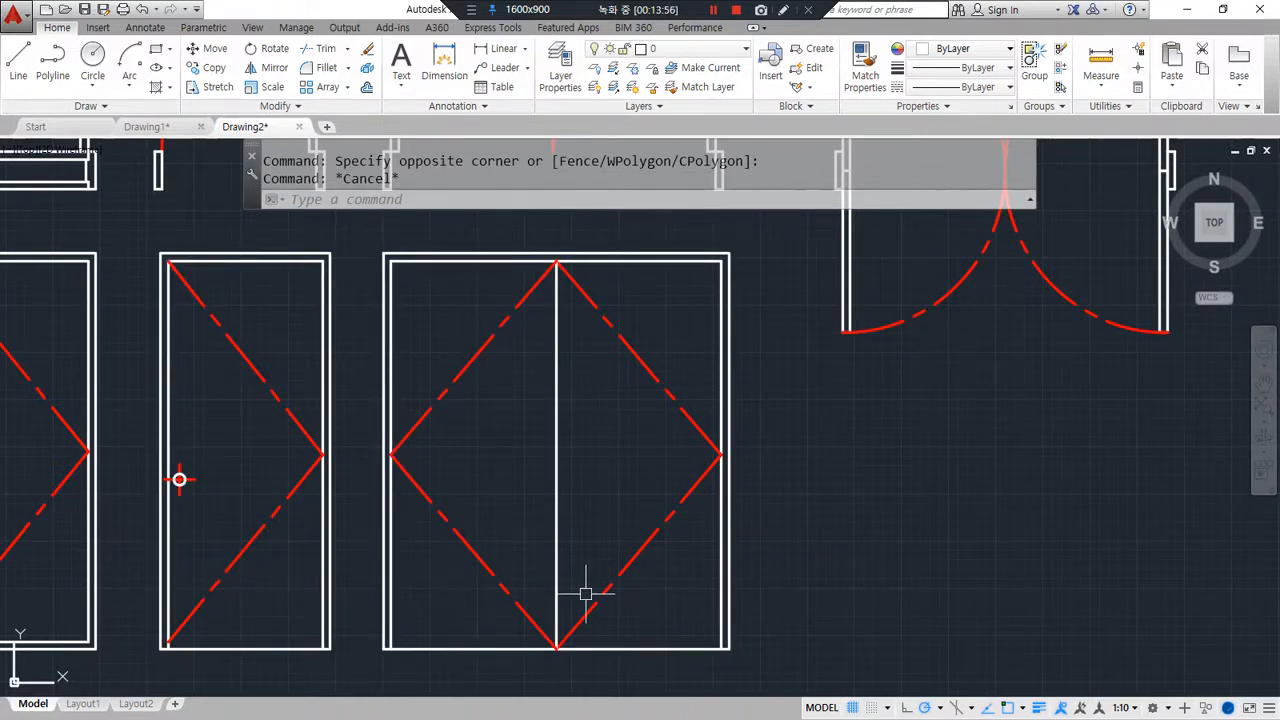
# Step: Offset the double door elevation's vertical centre line by 60 to both sides
pyautogui.write('o')
pyautogui.press('Return')
pyautogui.write('60')
pyautogui.press('Return')
pyautogui.click(557, 488)
pyautogui.click(550, 490)
pyautogui.click(556, 494)
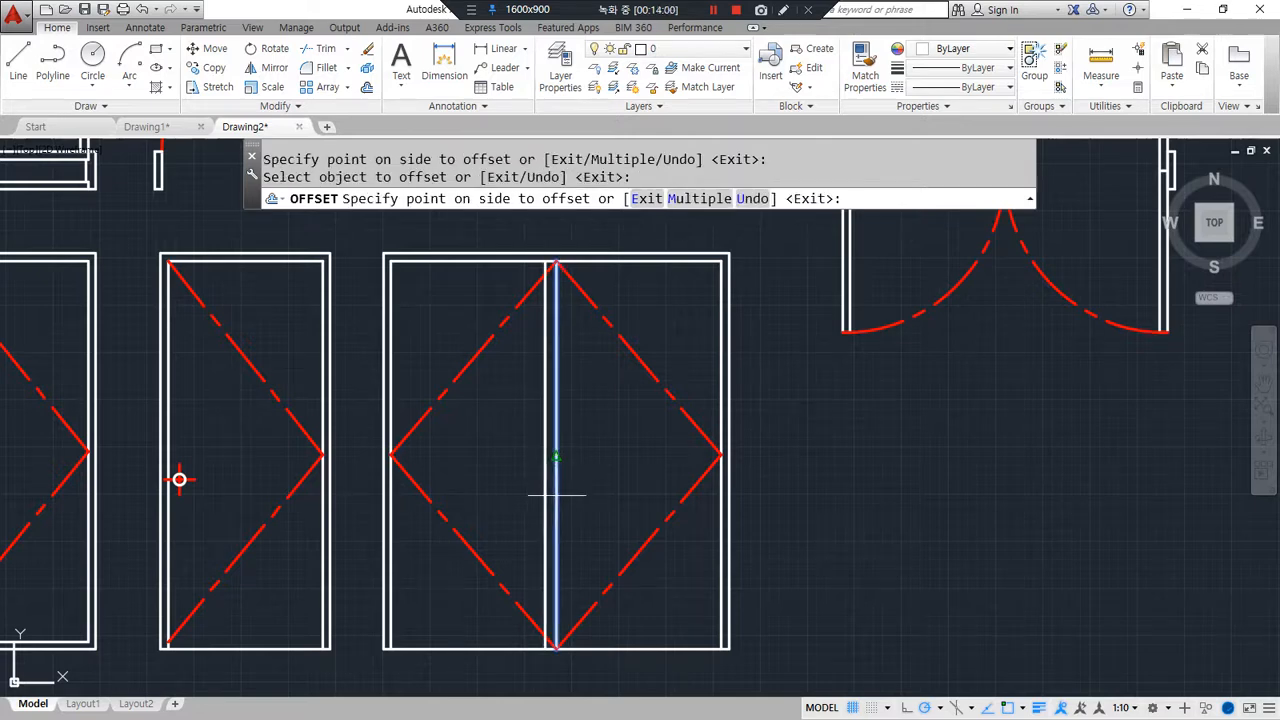
pyautogui.click(587, 492)
pyautogui.press('Return')
# Step: Offset the double door elevation's outer frame outward by 900
pyautogui.write('o')
pyautogui.press('Return')
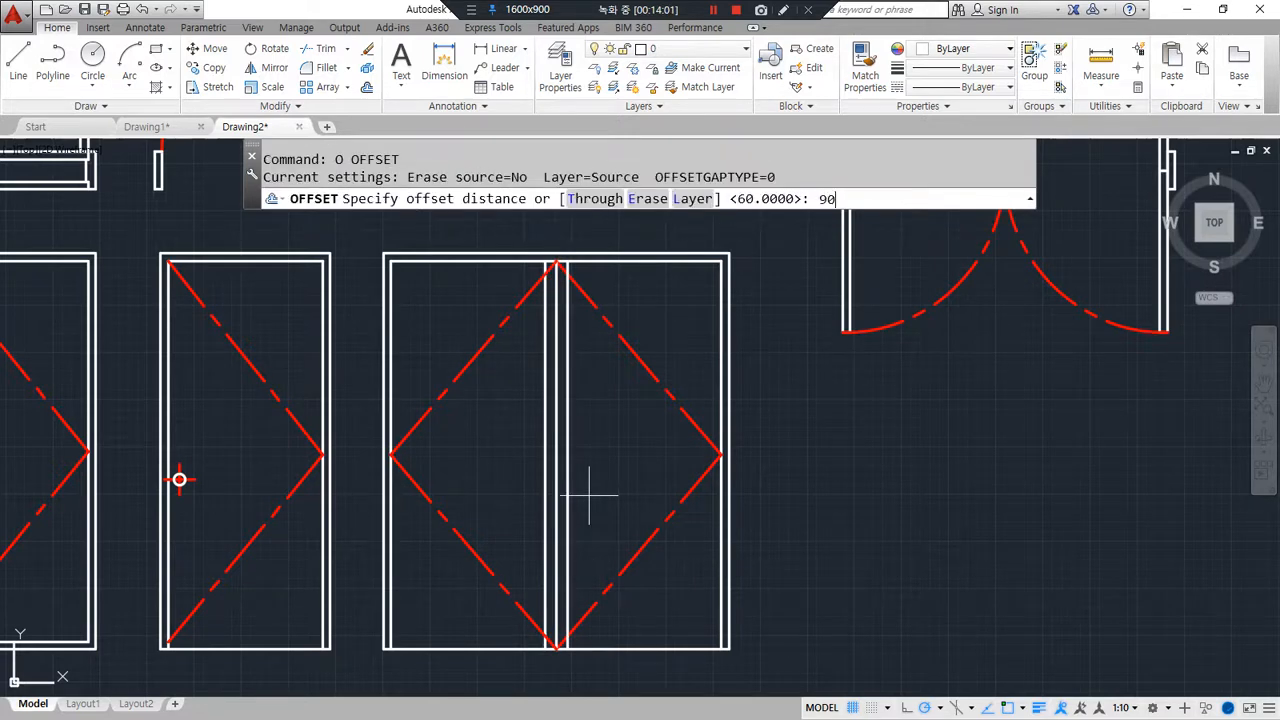
pyautogui.press('Return')
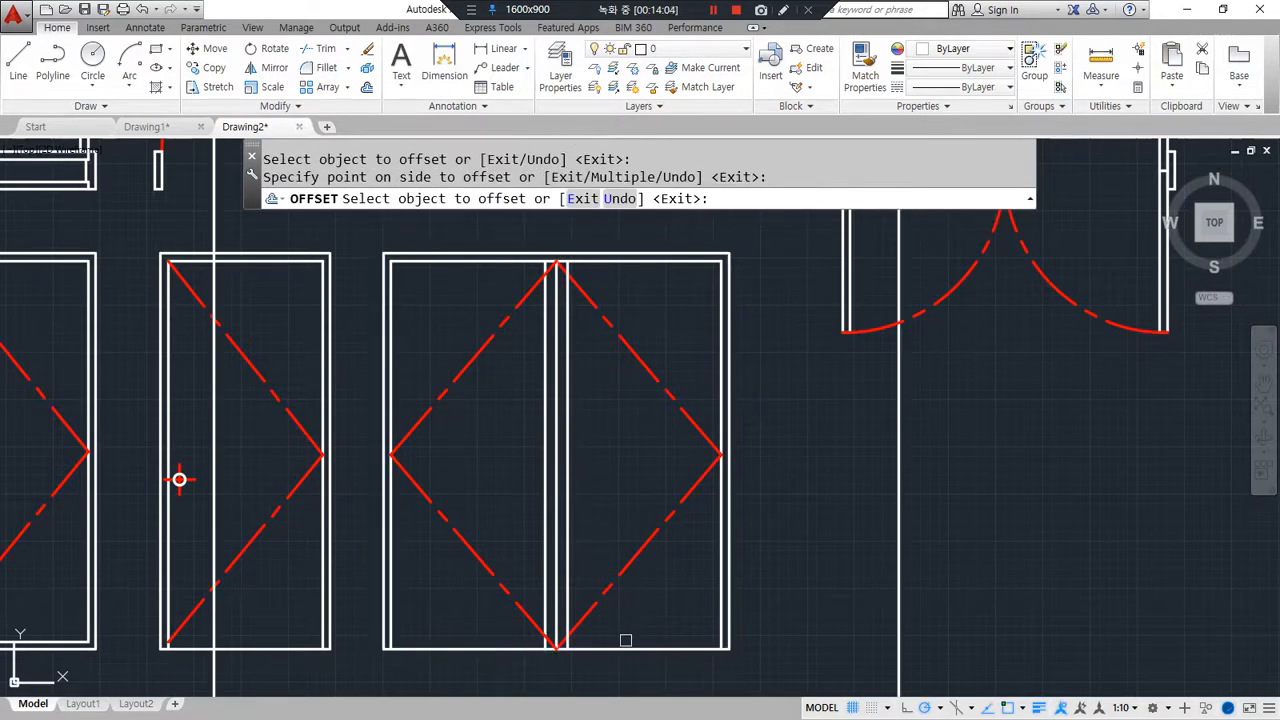
pyautogui.press('Escape')
# Step: Erase the double door elevation's outer frame and undo that erasure
pyautogui.click(903, 540)
pyautogui.write('e')
pyautogui.press('Return')
pyautogui.click(635, 640)
pyautogui.click(610, 674)
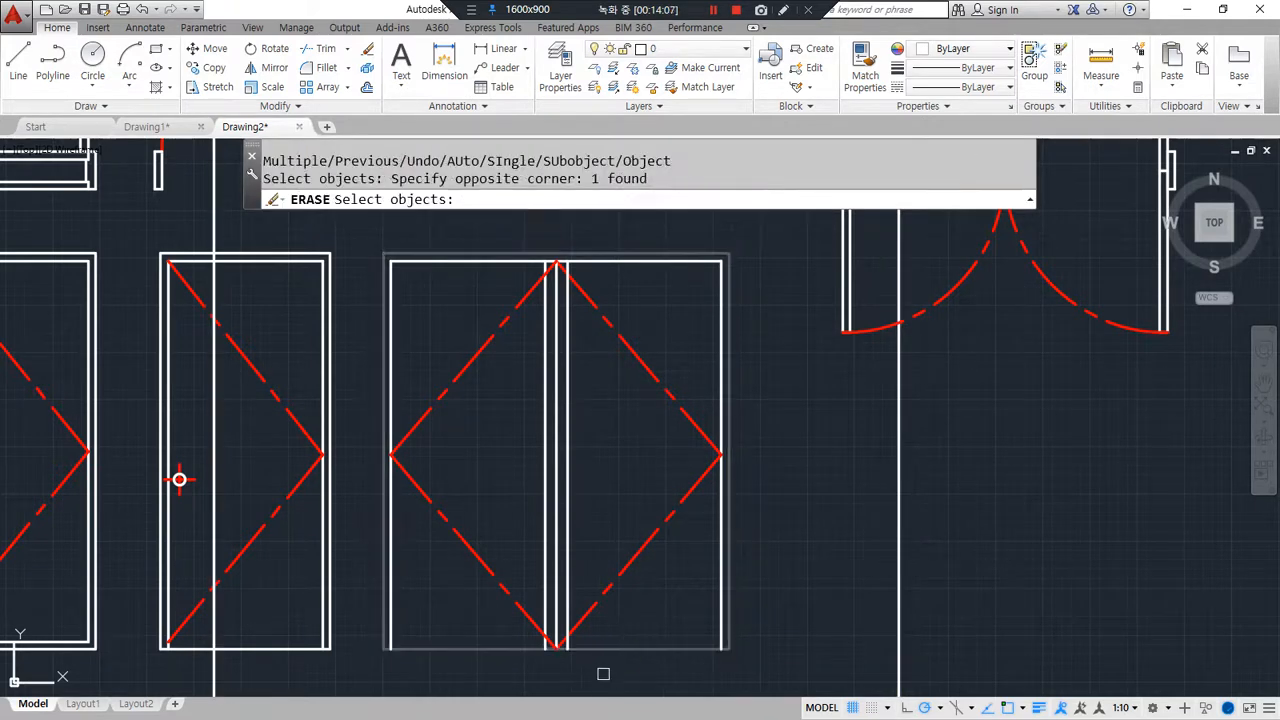
pyautogui.press('Return')
pyautogui.press('Escape')
pyautogui.hotkey('ctrl', 'z')
# Step: Explode the double door elevation's outer frame and erase the stray outline offset around it
pyautogui.write('x')
pyautogui.press('Return')
pyautogui.click(920, 591)
pyautogui.click(849, 608)
pyautogui.write('e')
pyautogui.press('Return')
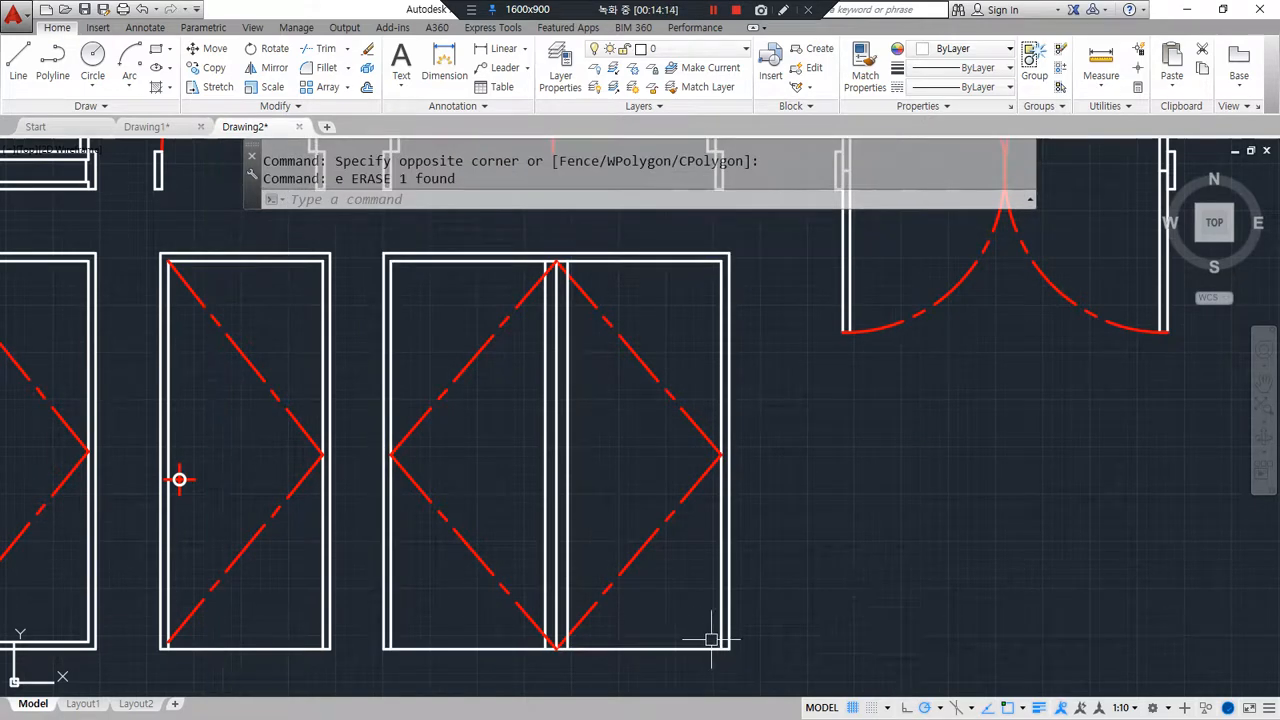
pyautogui.write('u')
pyautogui.press('Escape')
pyautogui.press('Escape')
# Step: Offset the bottom line of the double door elevation's frame upward by 900
pyautogui.write('o')
pyautogui.press('Return')
pyautogui.write('900')
pyautogui.press('Return')
pyautogui.click(654, 646)
pyautogui.click(605, 588)
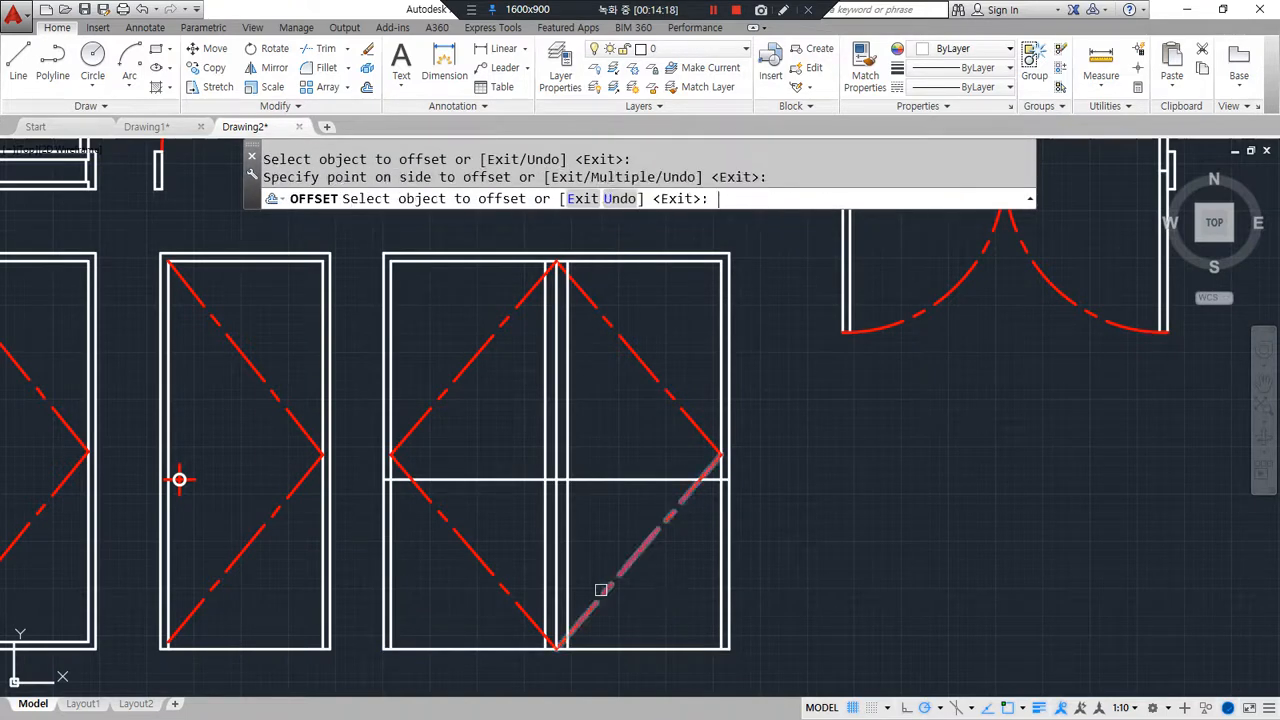
pyautogui.press('Return')
# Step: Copy the middle single door's knob by its centre to both intersections of the offset guide lines in the double door elevation
pyautogui.press('Return')
pyautogui.click(120, 415)
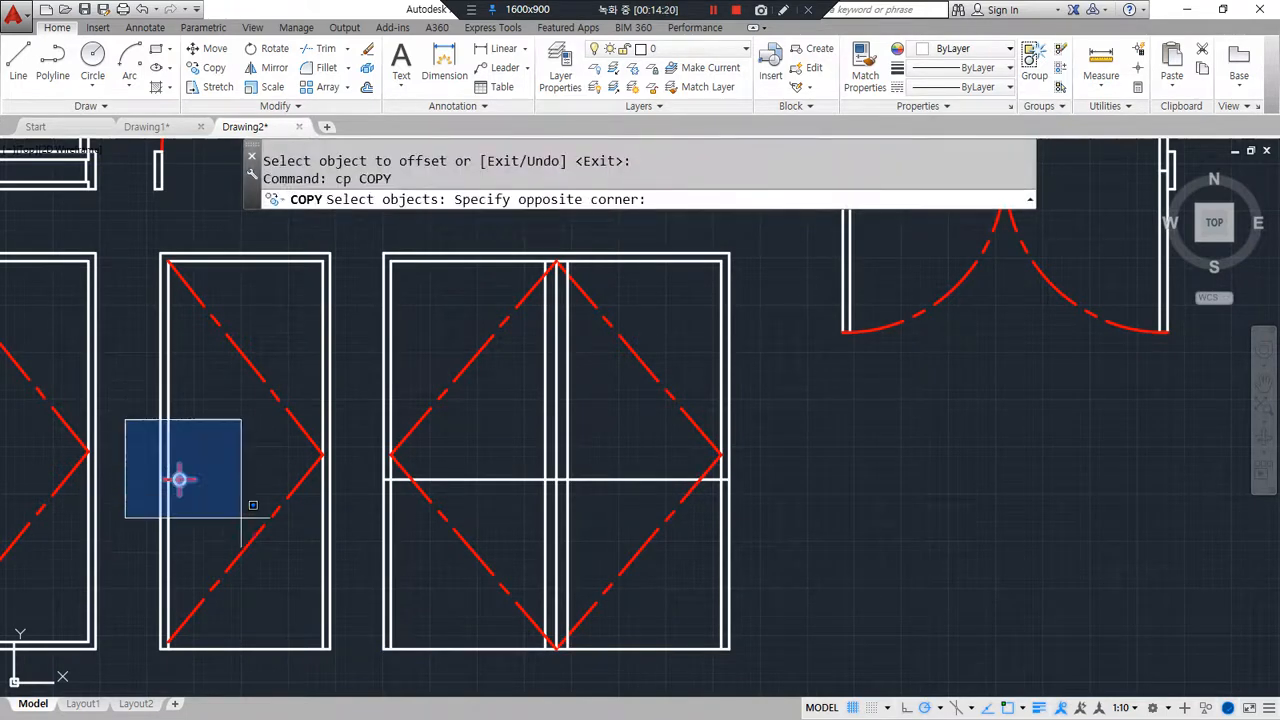
pyautogui.click(237, 516)
pyautogui.press('Return')
pyautogui.scroll(3, 179, 480)
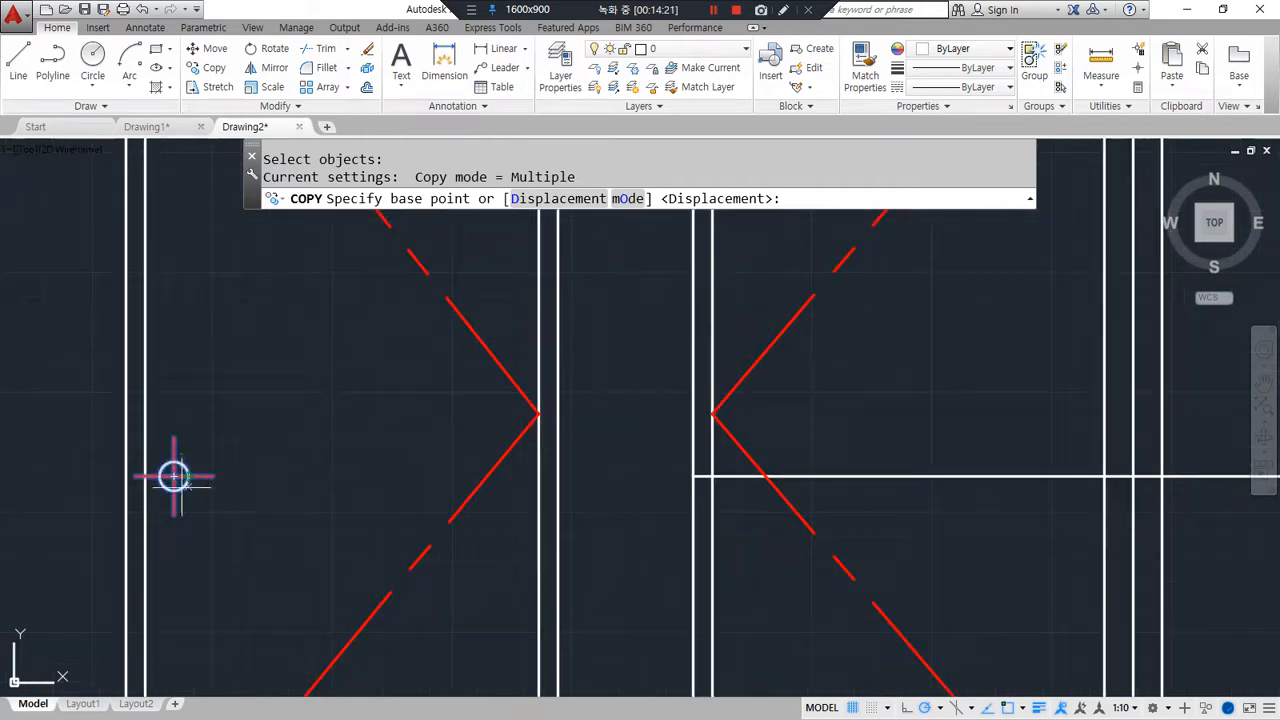
pyautogui.click(177, 477)
pyautogui.scroll(-1, 360, 468)
pyautogui.scroll(2, 813, 478)
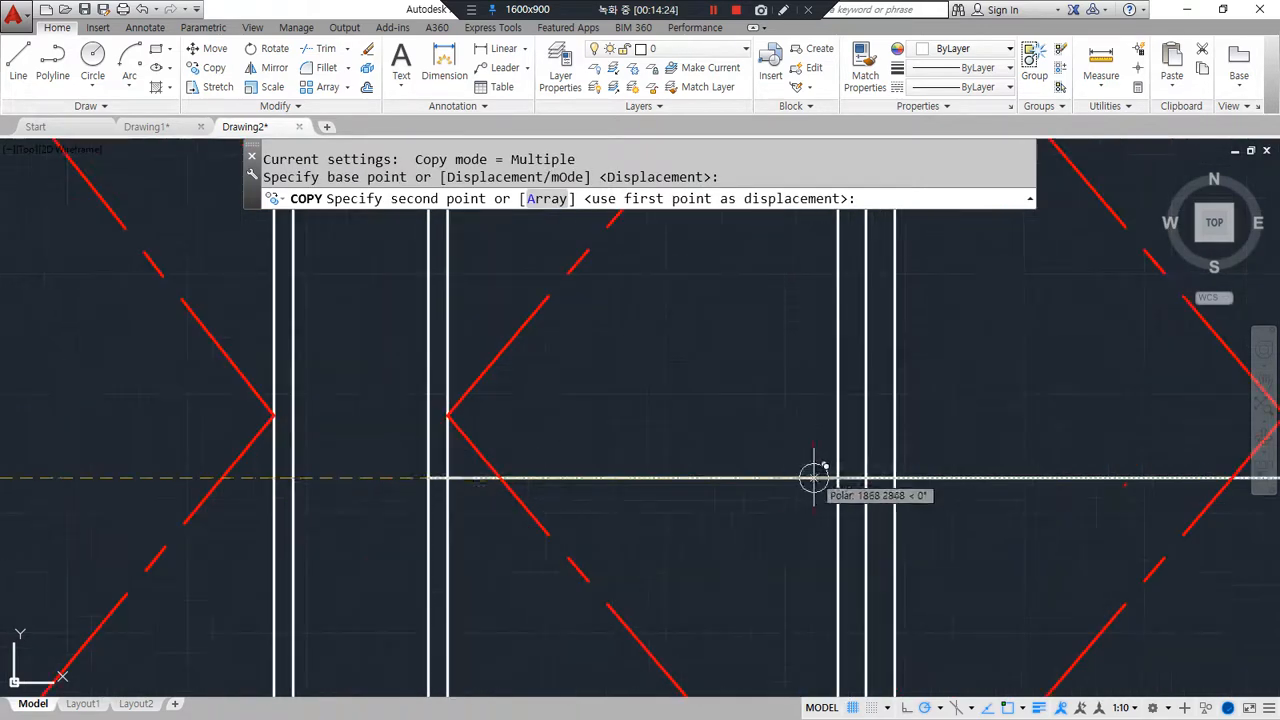
pyautogui.click(838, 478)
pyautogui.click(894, 478)
pyautogui.press('Return')
# Step: Erase the horizontal and the two vertical guide lines from the double door elevation
pyautogui.click(985, 500)
pyautogui.click(897, 403)
pyautogui.click(895, 403)
pyautogui.click(837, 406)
pyautogui.write('e')
pyautogui.press('Return')
pyautogui.scroll(-4, 566, 522)
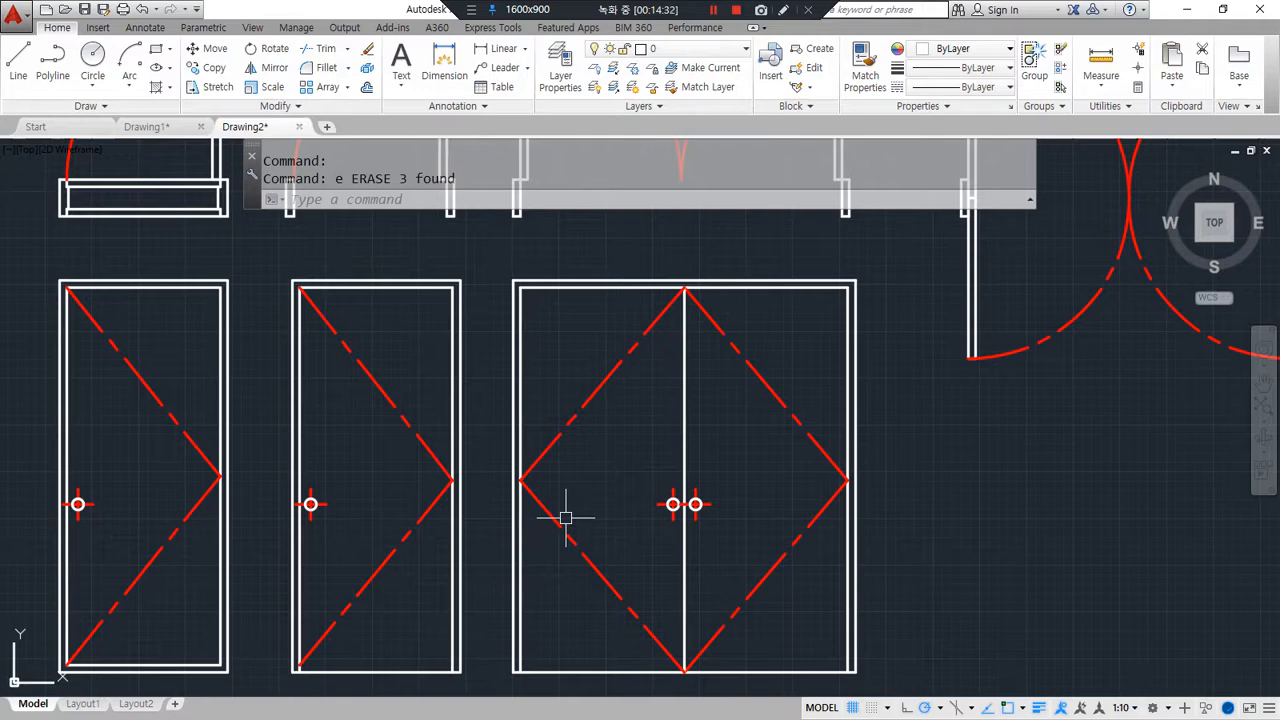
# Step: Turn group selection back on and select the double and middle single door elevations to compare their groups
pyautogui.hotkey('ctrl', 'shift', 'a')
pyautogui.click(586, 410)
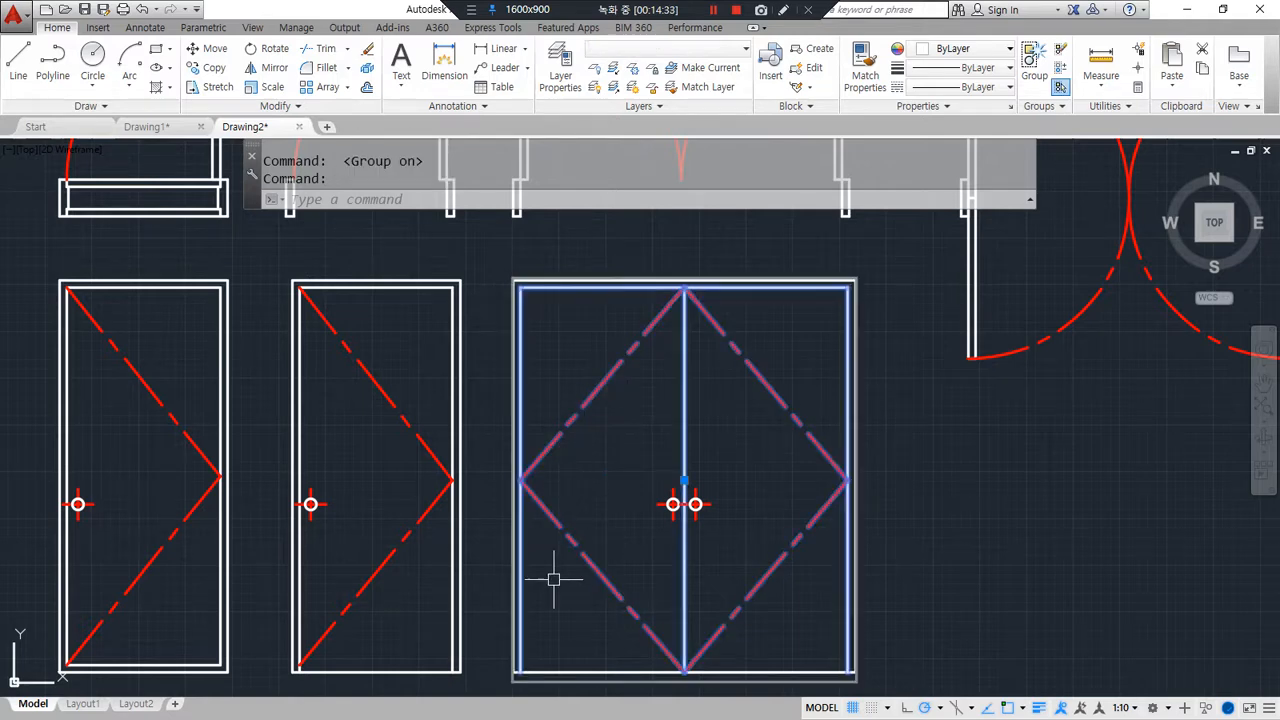
pyautogui.click(312, 504)
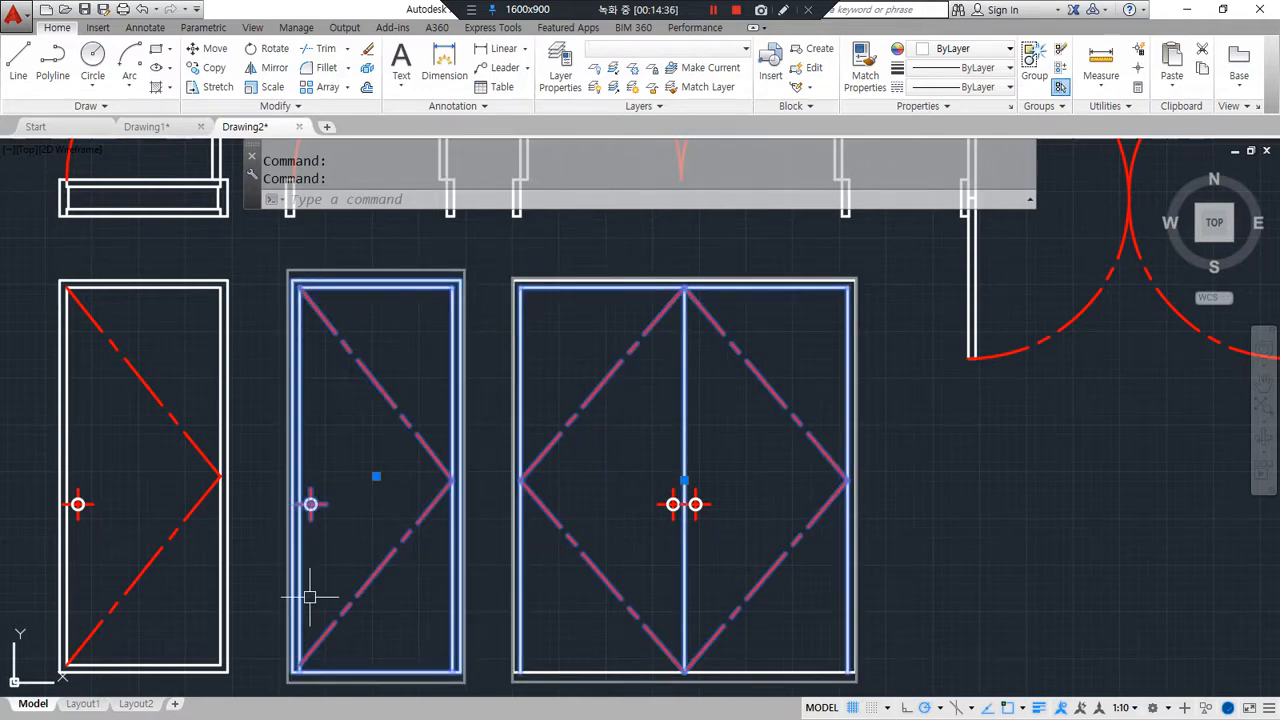
pyautogui.press('Escape')
pyautogui.moveTo(733, 530)
pyautogui.mouseDown()
pyautogui.moveTo(650, 505)
pyautogui.moveTo(722, 540)
pyautogui.mouseUp()
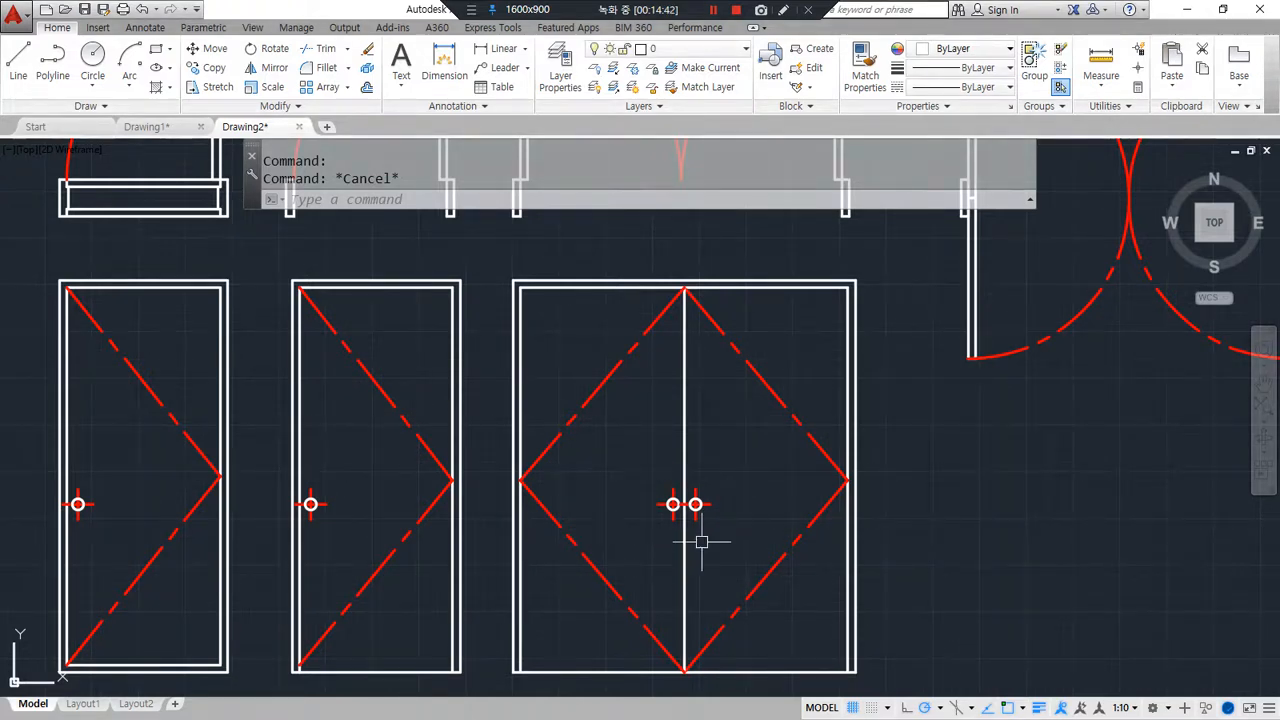
# Step: Select the double door elevation's two knobs to examine whether they belong to its group, and clear the selection
pyautogui.scroll(4, 749, 531)
pyautogui.click(612, 481)
pyautogui.press('Escape')
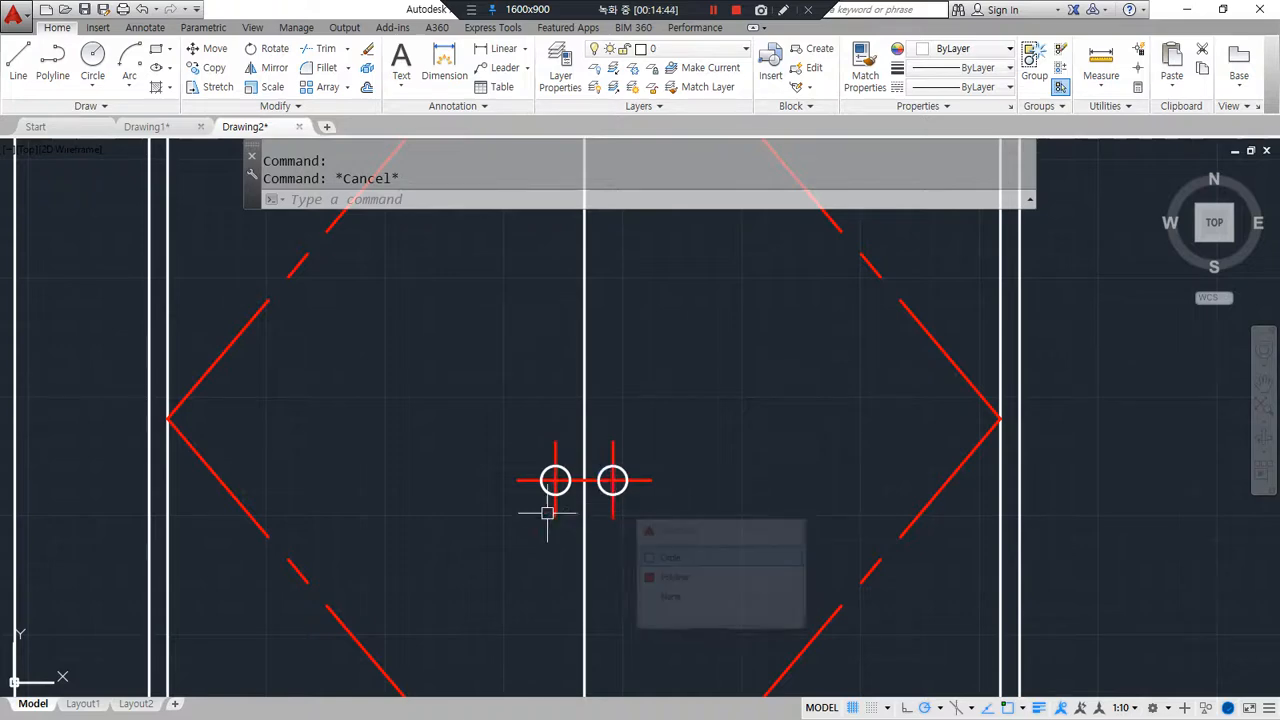
pyautogui.click(548, 490)
pyautogui.click(491, 400)
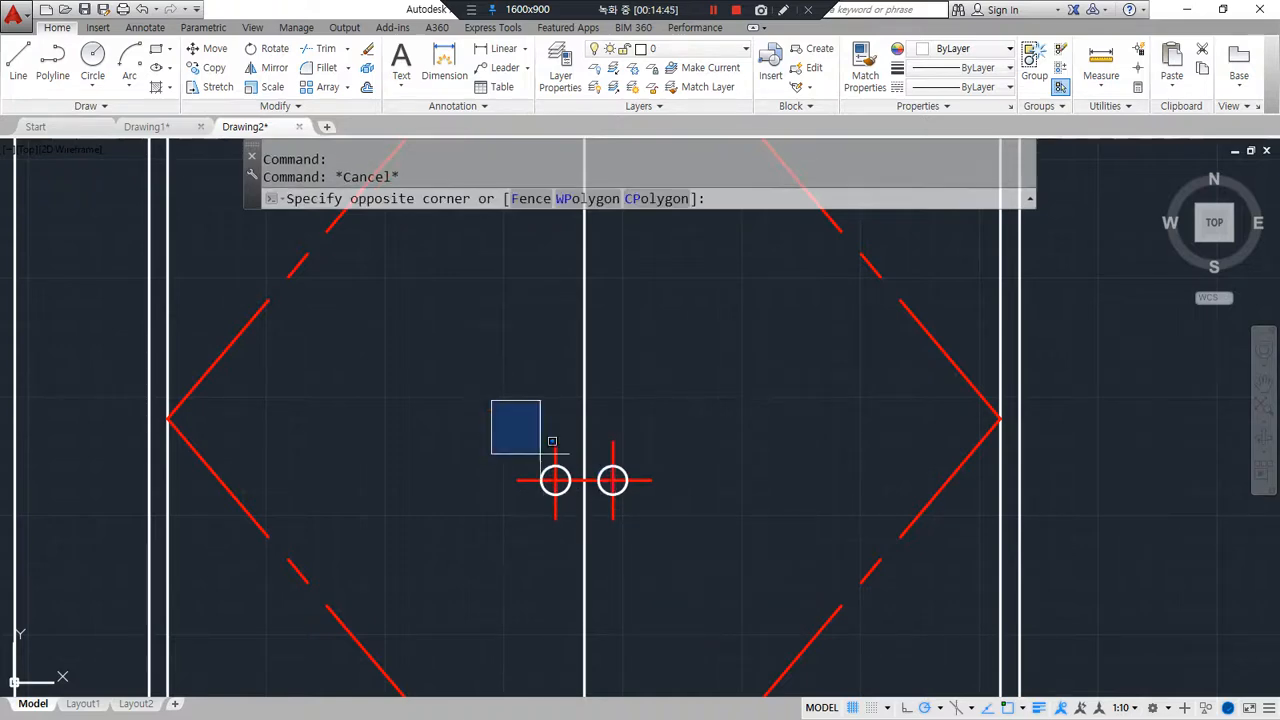
pyautogui.click(731, 580)
pyautogui.press('Escape')
pyautogui.scroll(-2, 708, 572)
pyautogui.scroll(-2, 708, 572)
pyautogui.press('Escape')
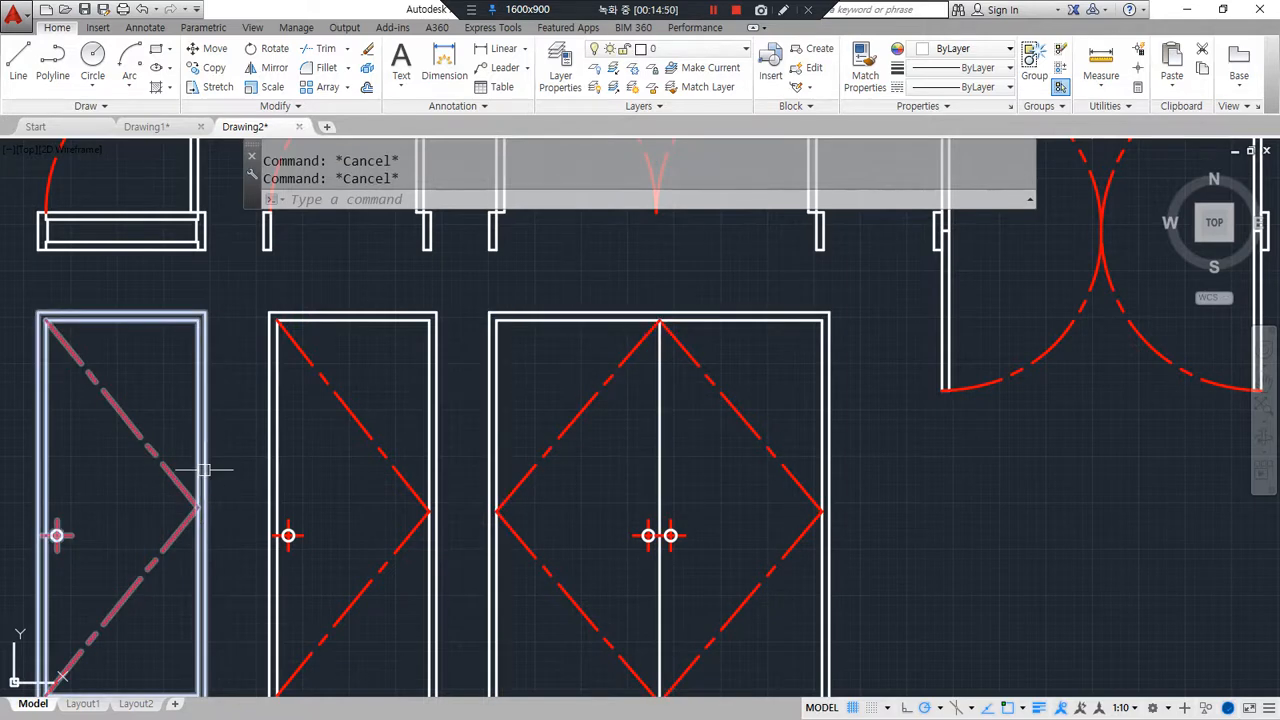
# Step: Add the two knobs to the double door elevation's group with Groupedit
pyautogui.write('gro')
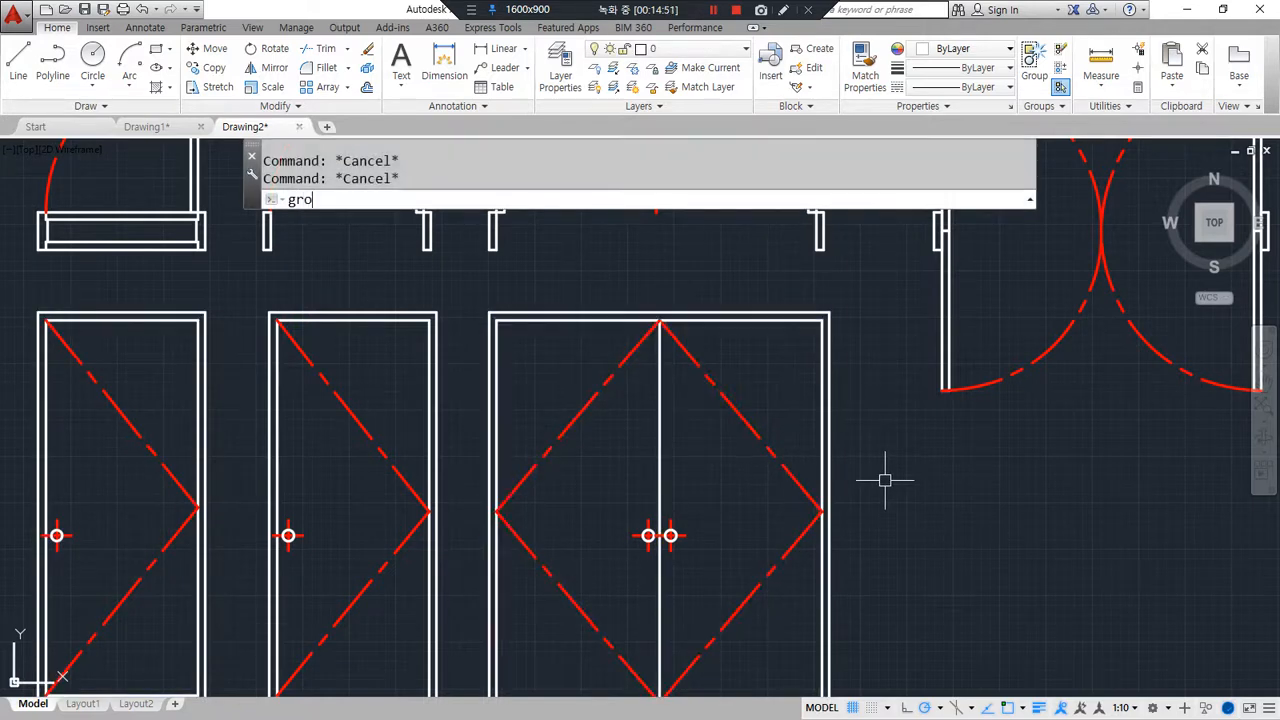
pyautogui.write('upedit')
pyautogui.press('Return')
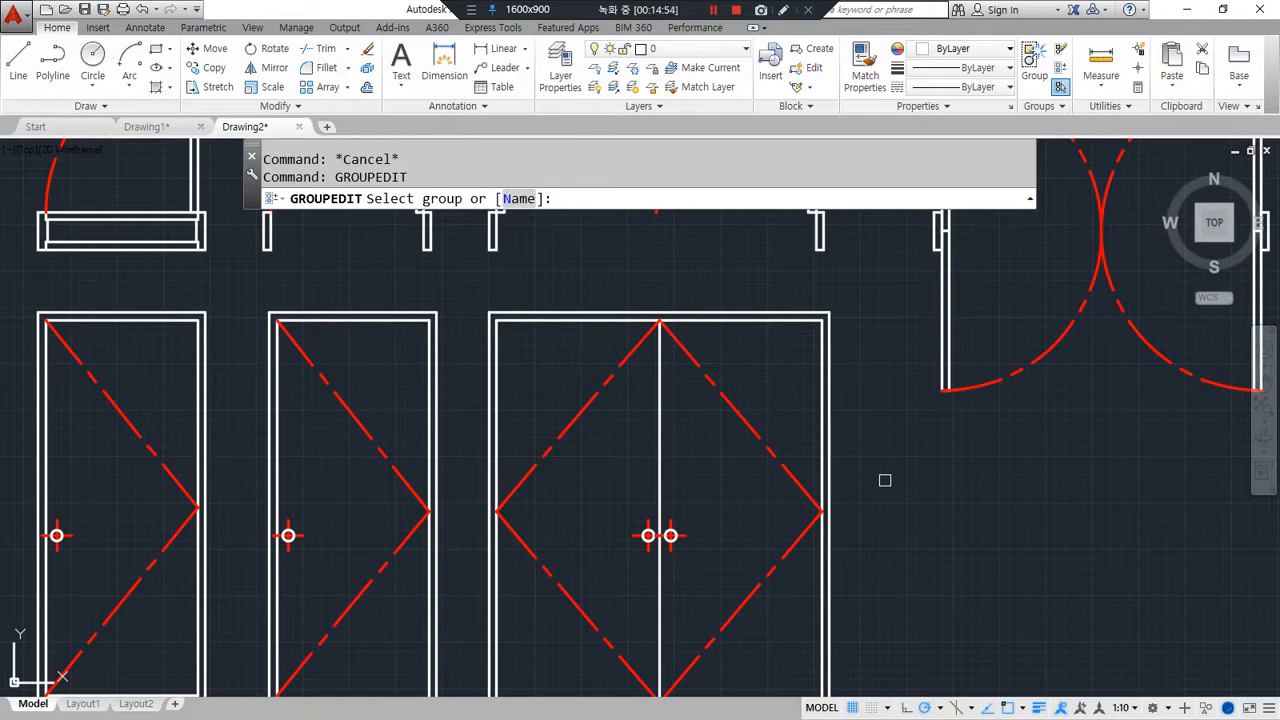
pyautogui.click(739, 324)
pyautogui.moveTo(608, 222)
pyautogui.mouseDown()
pyautogui.moveTo(531, 170)
pyautogui.moveTo(572, 240)
pyautogui.mouseUp()
pyautogui.moveTo(648, 226)
pyautogui.mouseDown()
pyautogui.moveTo(718, 160)
pyautogui.moveTo(656, 240)
pyautogui.mouseUp()
pyautogui.press('Escape')
pyautogui.click(537, 199)
pyautogui.click(580, 472)
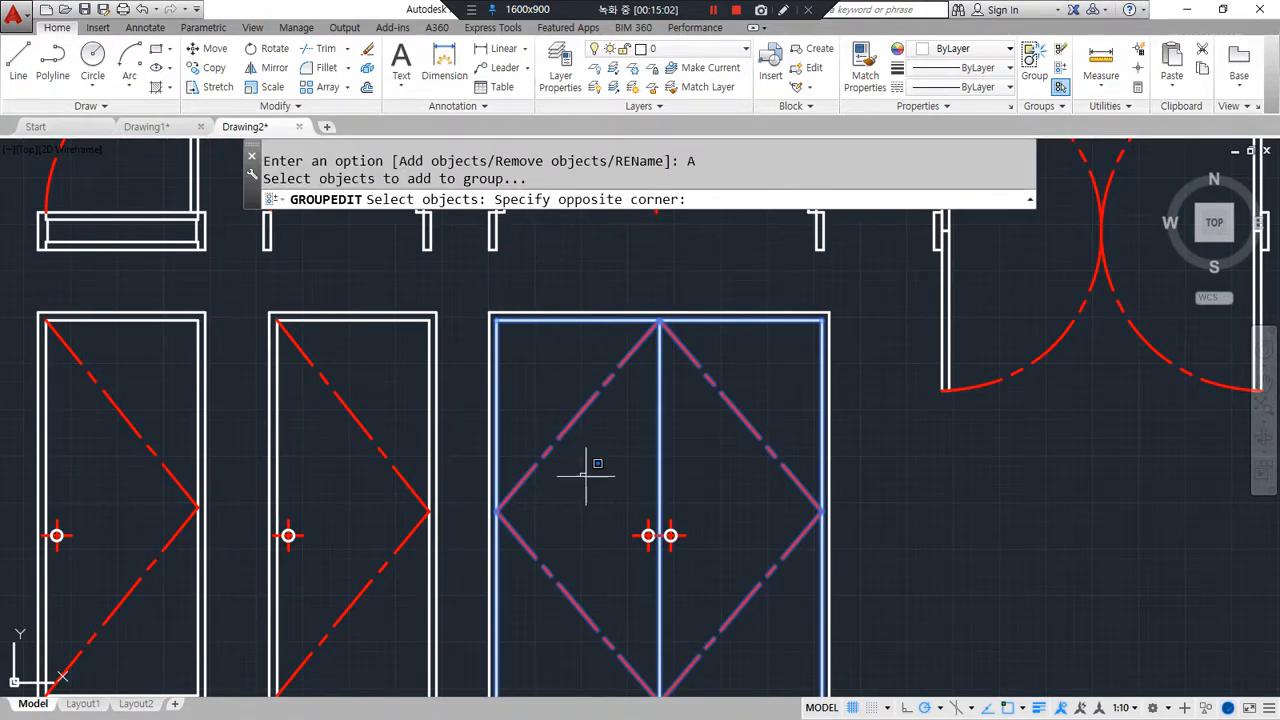
pyautogui.click(752, 620)
pyautogui.press('Return')
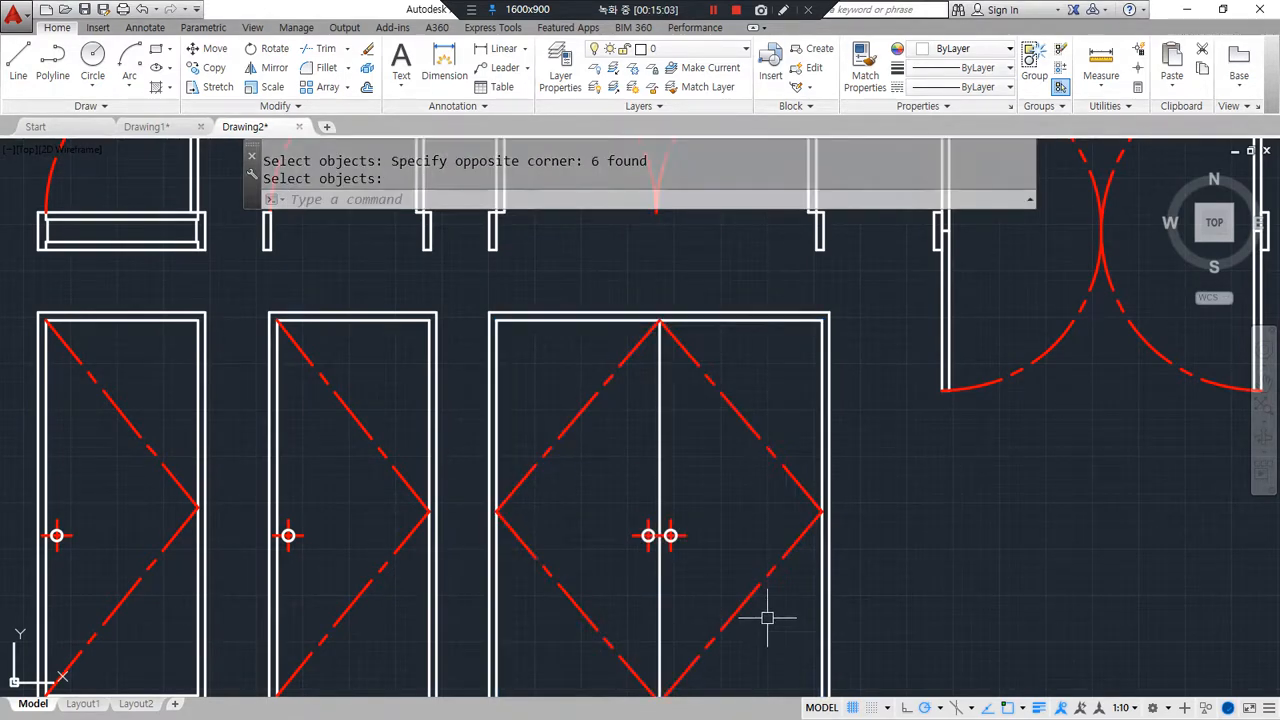
# Step: Select the double door elevation to check that its group includes the knobs, and clear the selection
pyautogui.moveTo(766, 614); pyautogui.dragTo(718, 552, button='middle')
pyautogui.press('Return')
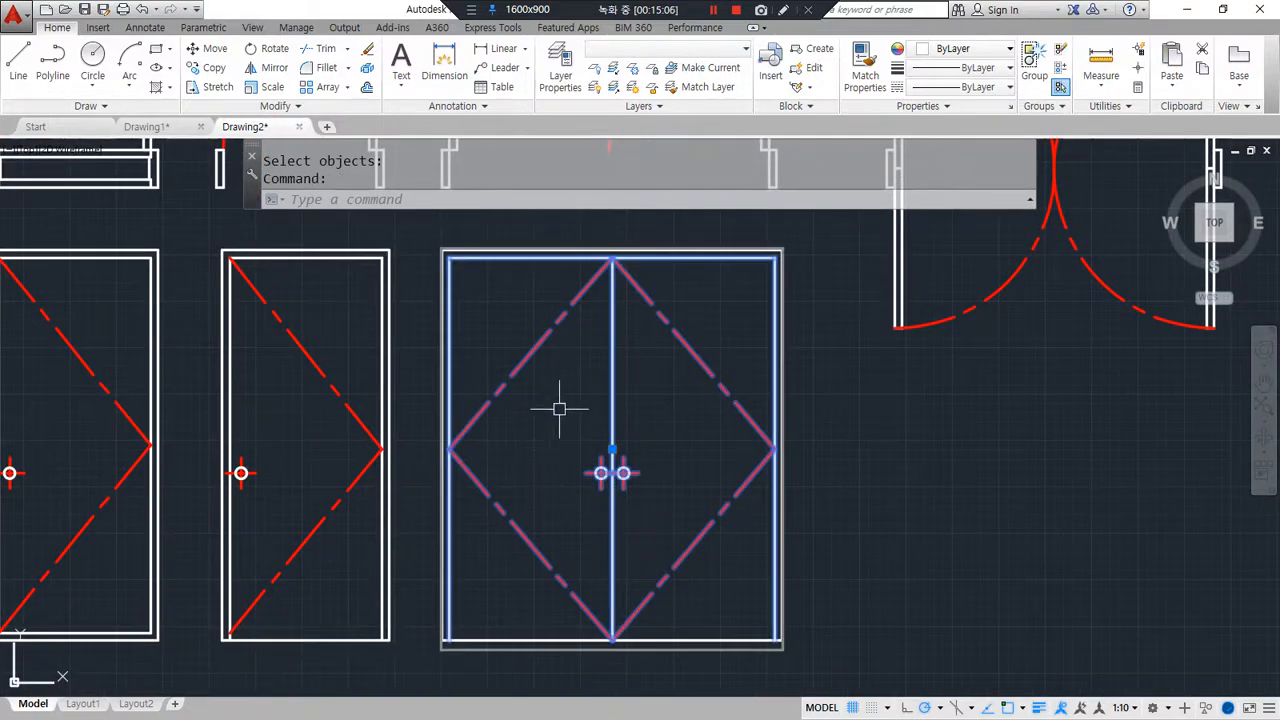
pyautogui.click(658, 449)
pyautogui.press('Escape')
# Step: Remove the two knobs from the double door elevation's group with Groupedit and select the group to check it
pyautogui.press('Return')
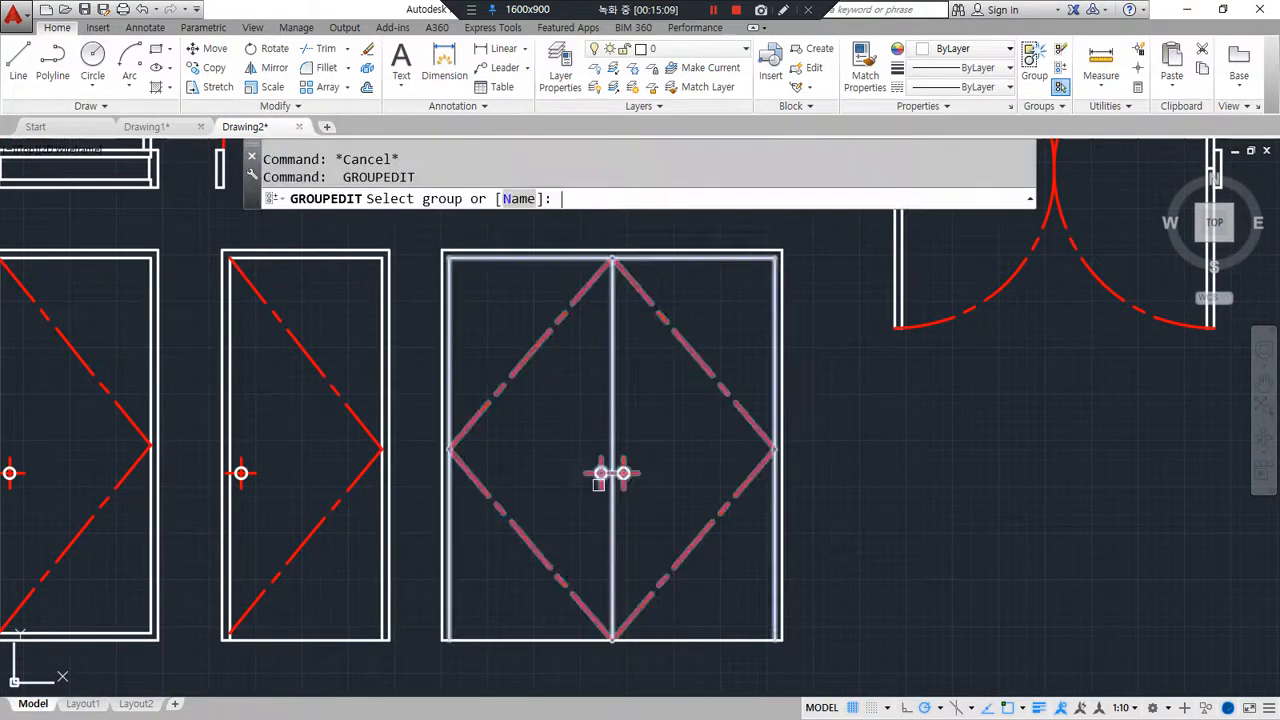
pyautogui.click(695, 355)
pyautogui.click(648, 200)
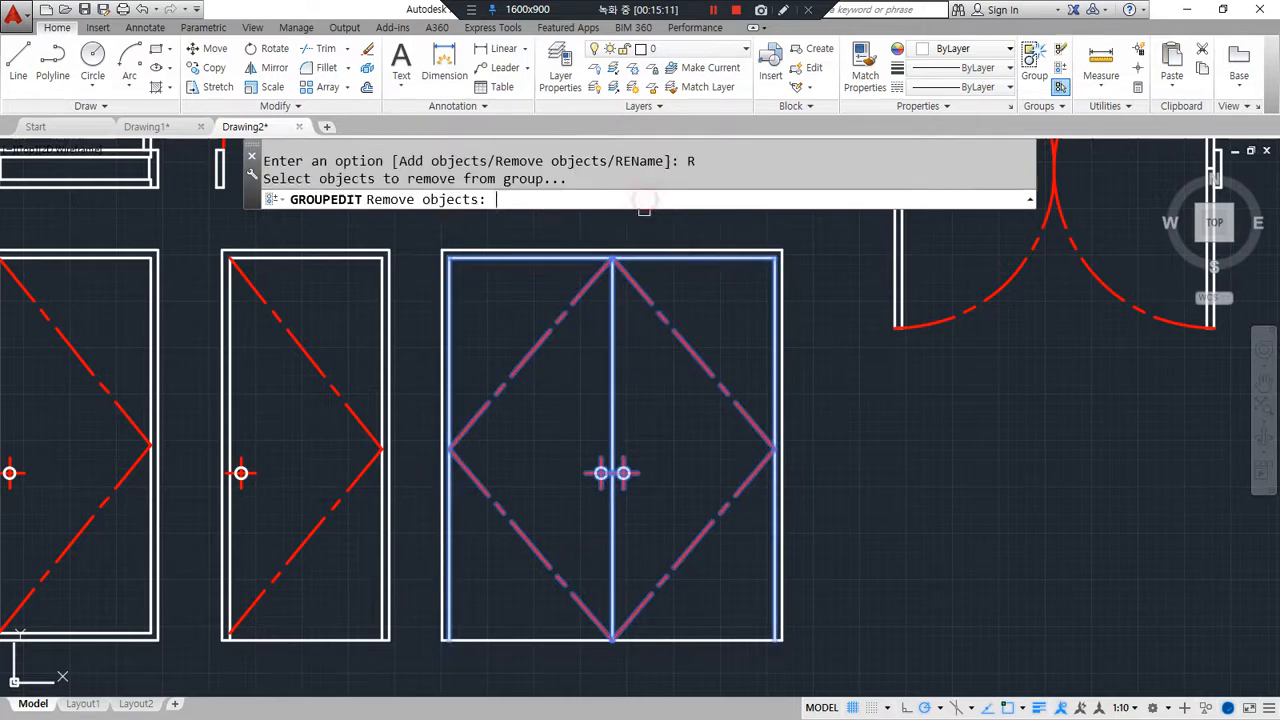
pyautogui.click(545, 429)
pyautogui.click(663, 530)
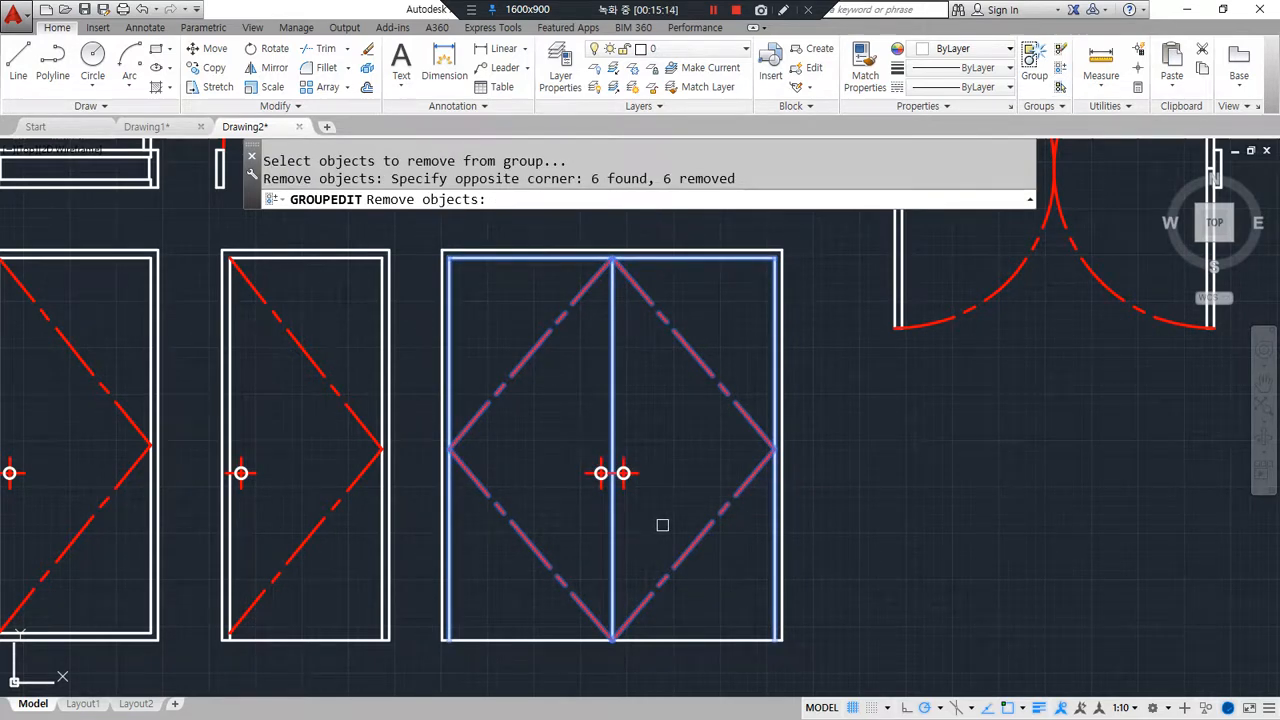
pyautogui.press('Return')
pyautogui.click(709, 526)
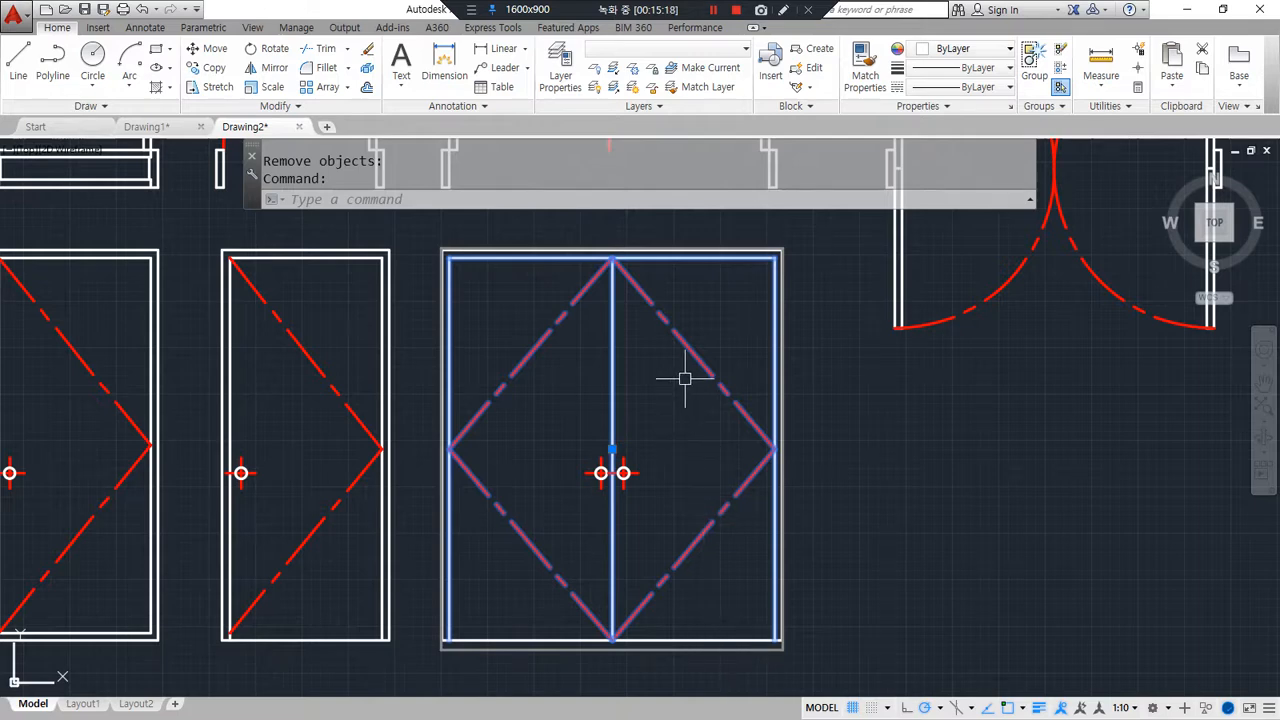
# Step: Add the two knobs to the double door elevation's group again with Groupedit, and select the group to check it
pyautogui.press('Escape')
pyautogui.press('Return')
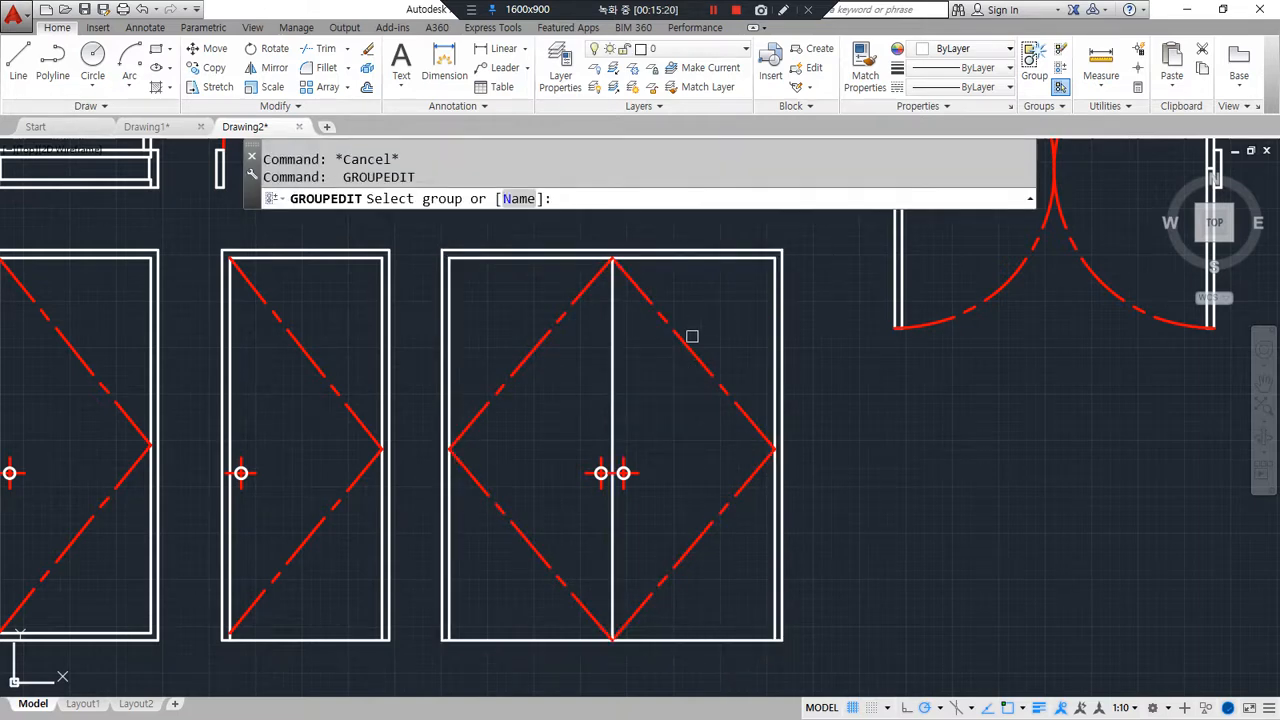
pyautogui.click(692, 336)
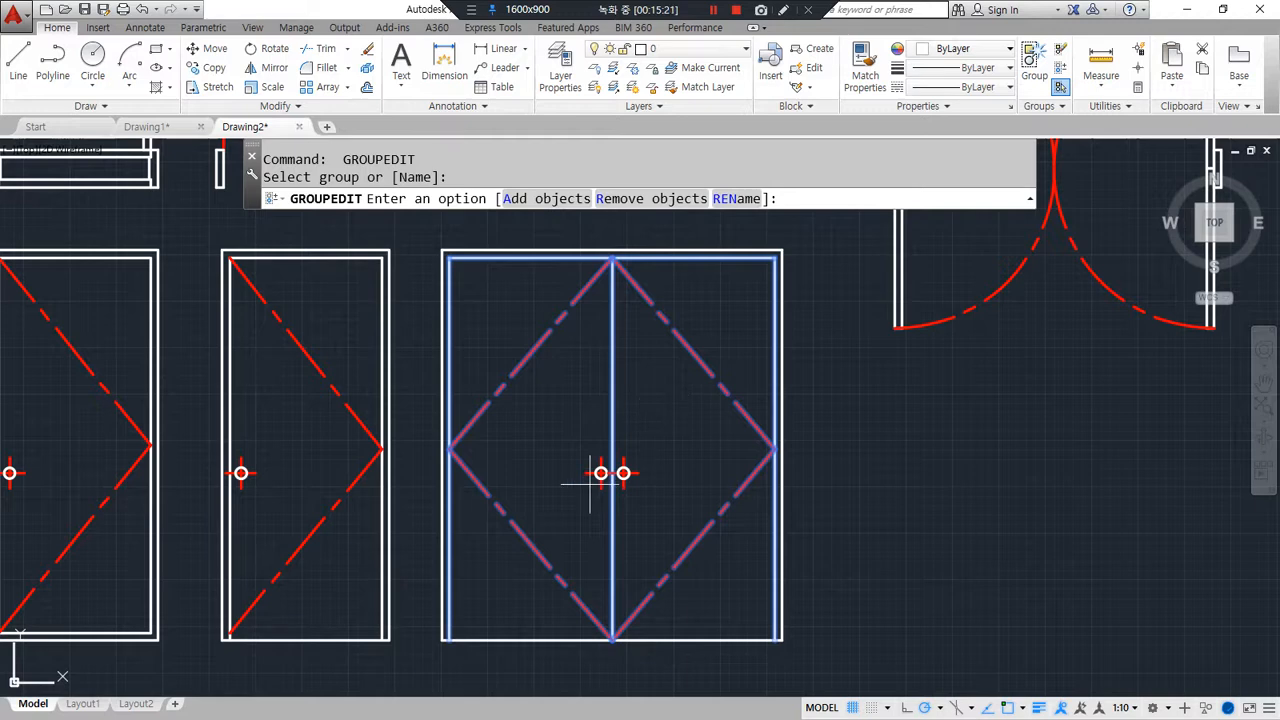
pyautogui.click(545, 199)
pyautogui.click(531, 429)
pyautogui.click(700, 517)
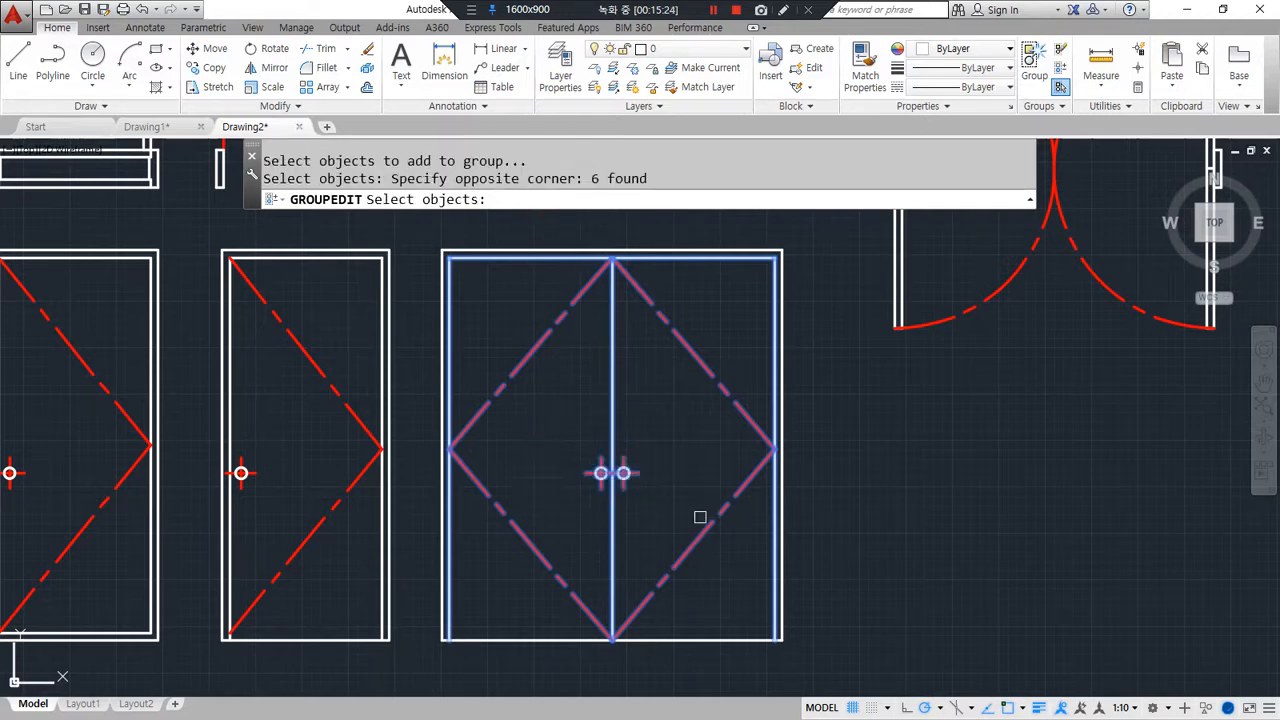
pyautogui.press('Return')
pyautogui.click(666, 560)
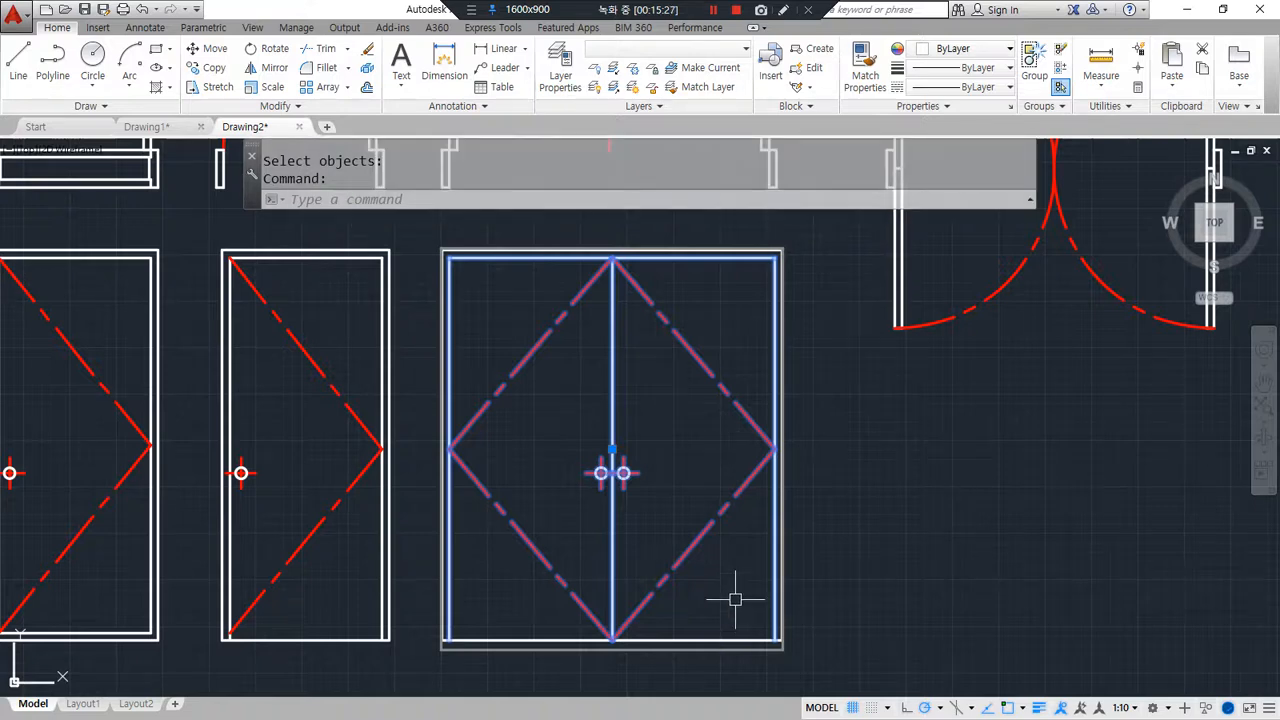
pyautogui.press('Escape')
pyautogui.scroll(-2, 726, 571)
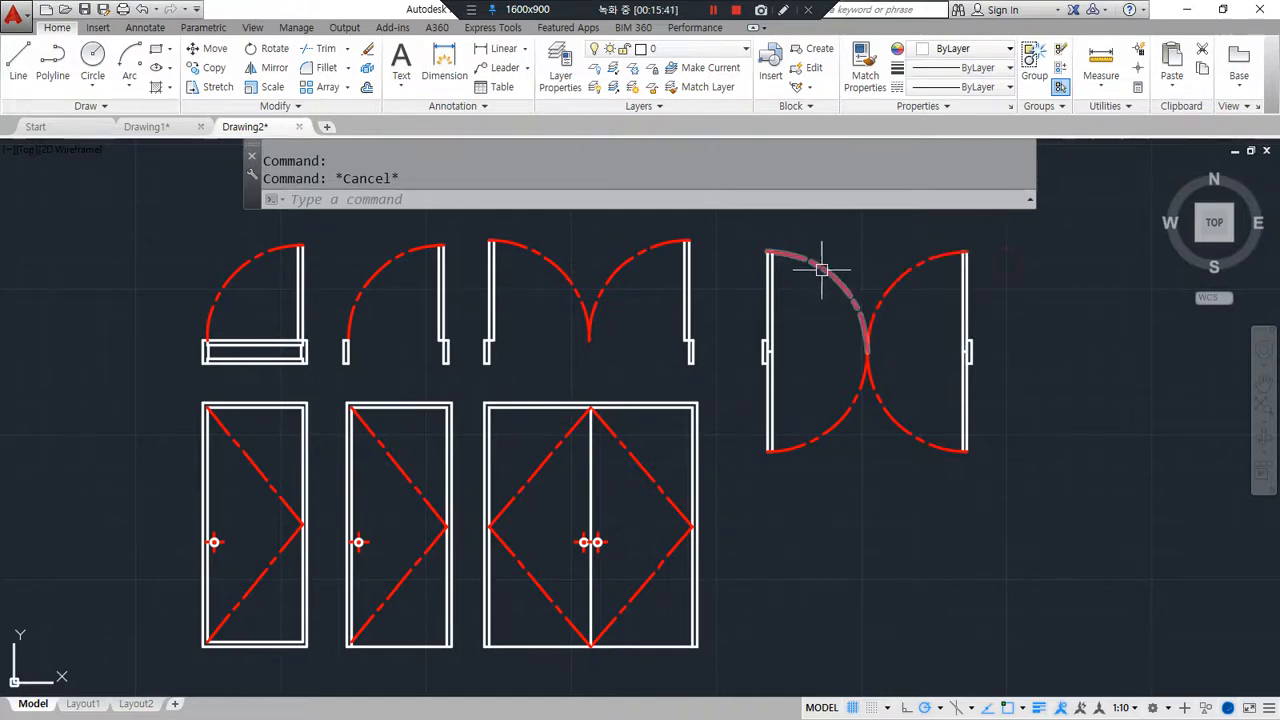
pyautogui.press('Escape')
pyautogui.click(677, 277)
pyautogui.click(687, 295)
pyautogui.press('Escape')
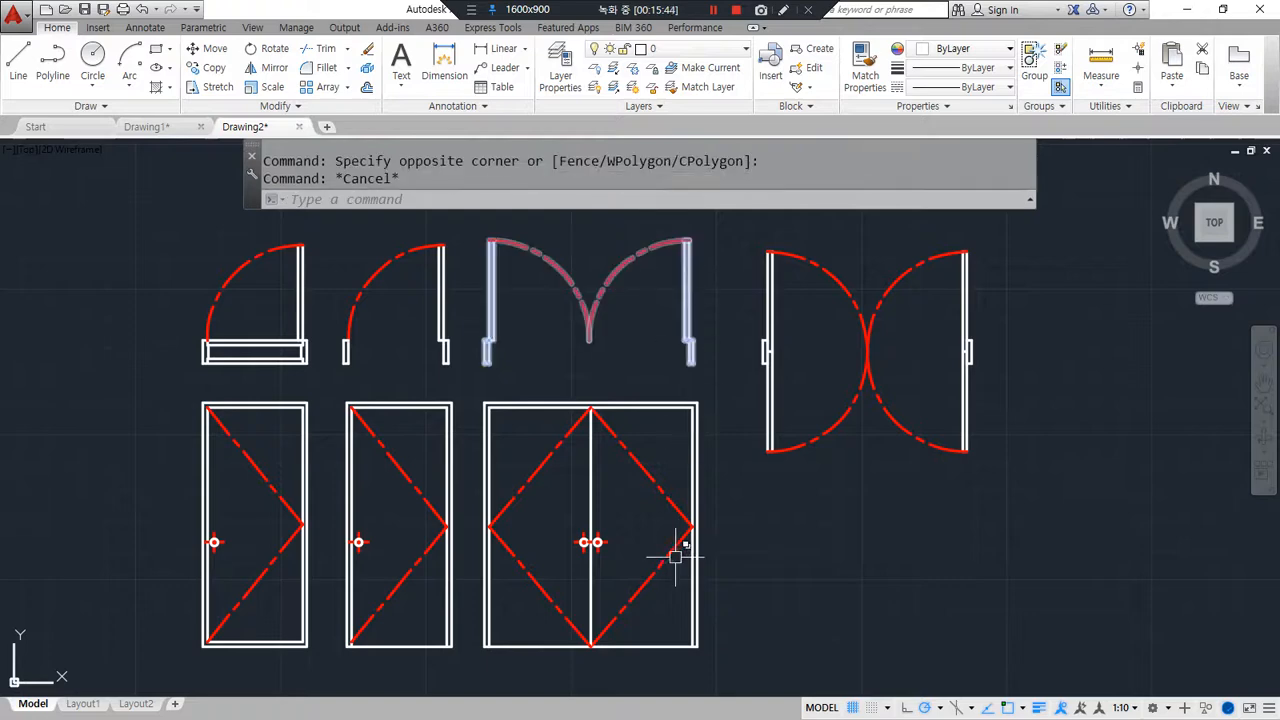
# Step: Try copying the double door elevation's group to the empty area right of the drawings, and undo the copy
pyautogui.moveTo(676, 556); pyautogui.dragTo(580, 400, button='middle')
pyautogui.write('cp')
pyautogui.press('Return')
pyautogui.click(597, 478)
pyautogui.press('Return')
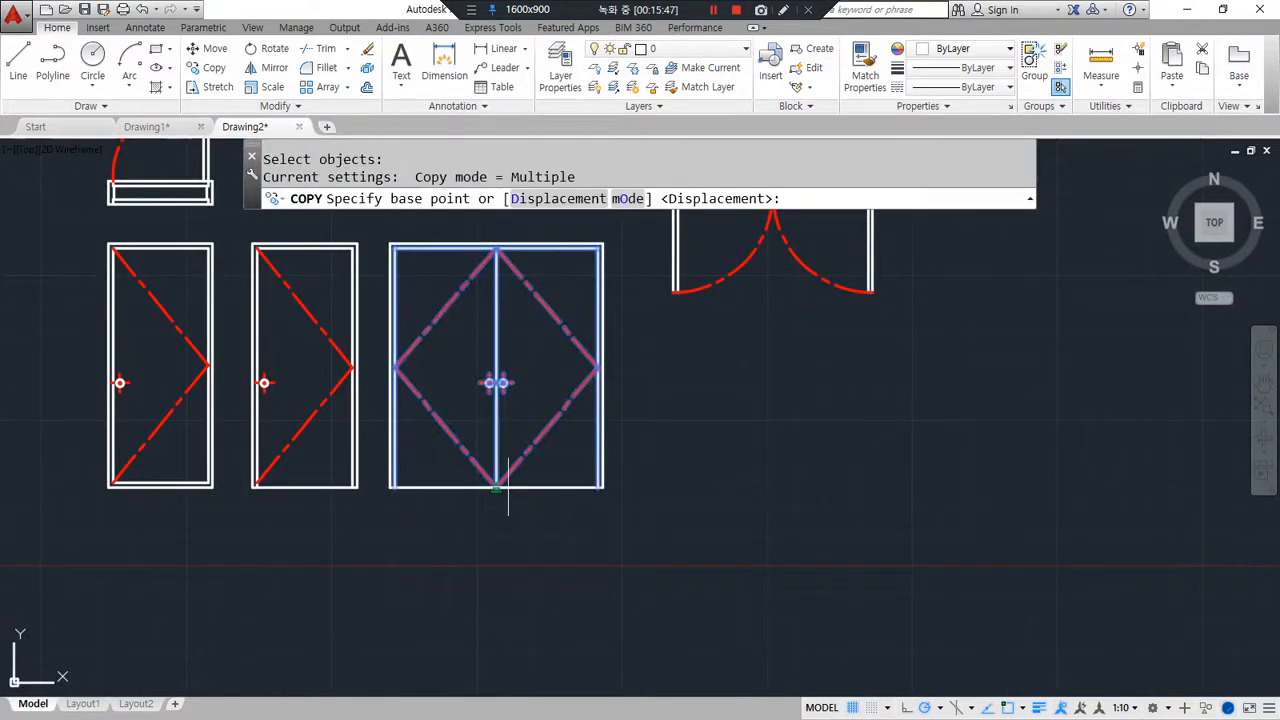
pyautogui.click(508, 487)
pyautogui.moveTo(743, 534); pyautogui.dragTo(373, 604, button='middle')
pyautogui.click(732, 552)
pyautogui.press('Escape')
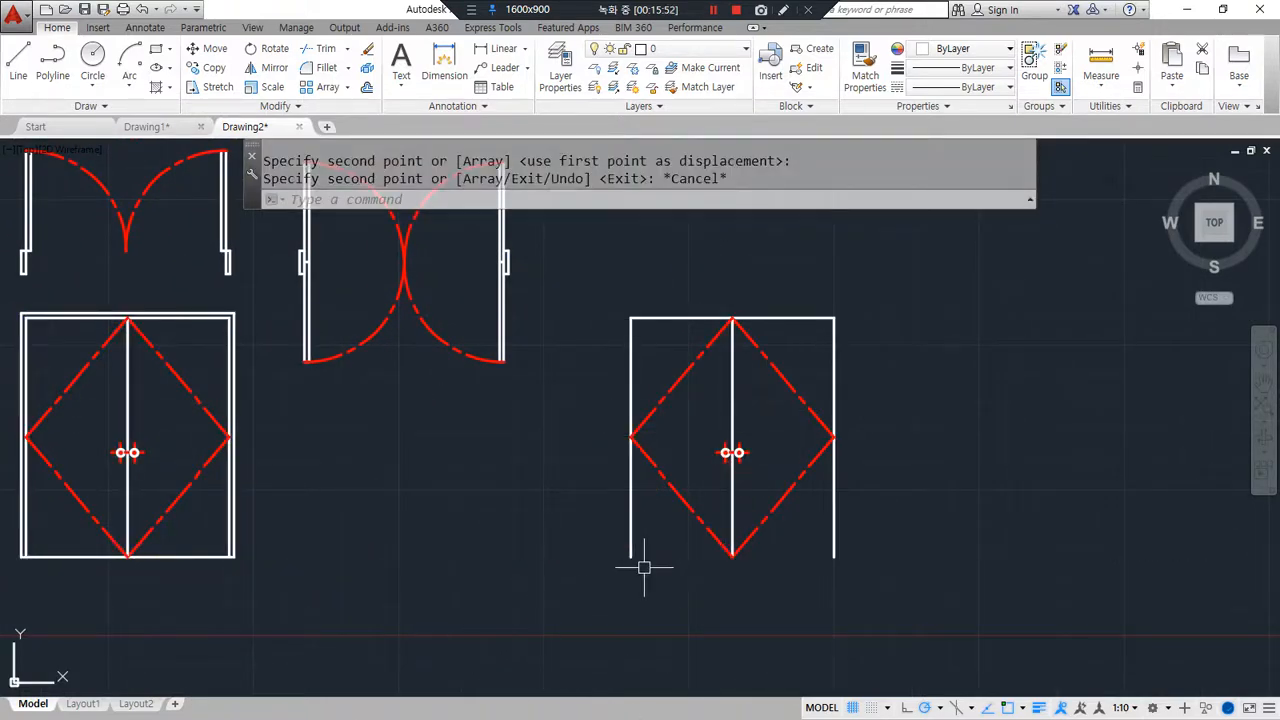
pyautogui.hotkey('ctrl', 'z')
# Step: Add the outer frame to the double door elevation's group with Groupedit by windowing the whole elevation
pyautogui.click(577, 401)
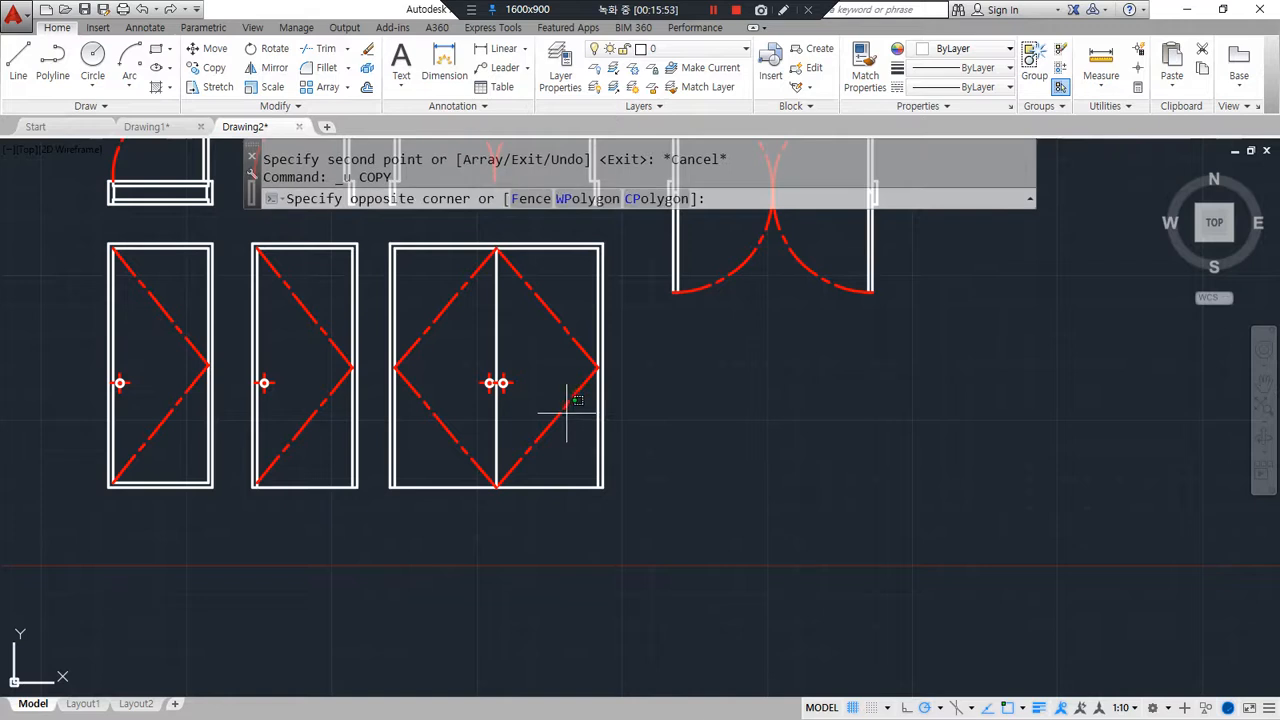
pyautogui.click(543, 397)
pyautogui.write('gr')
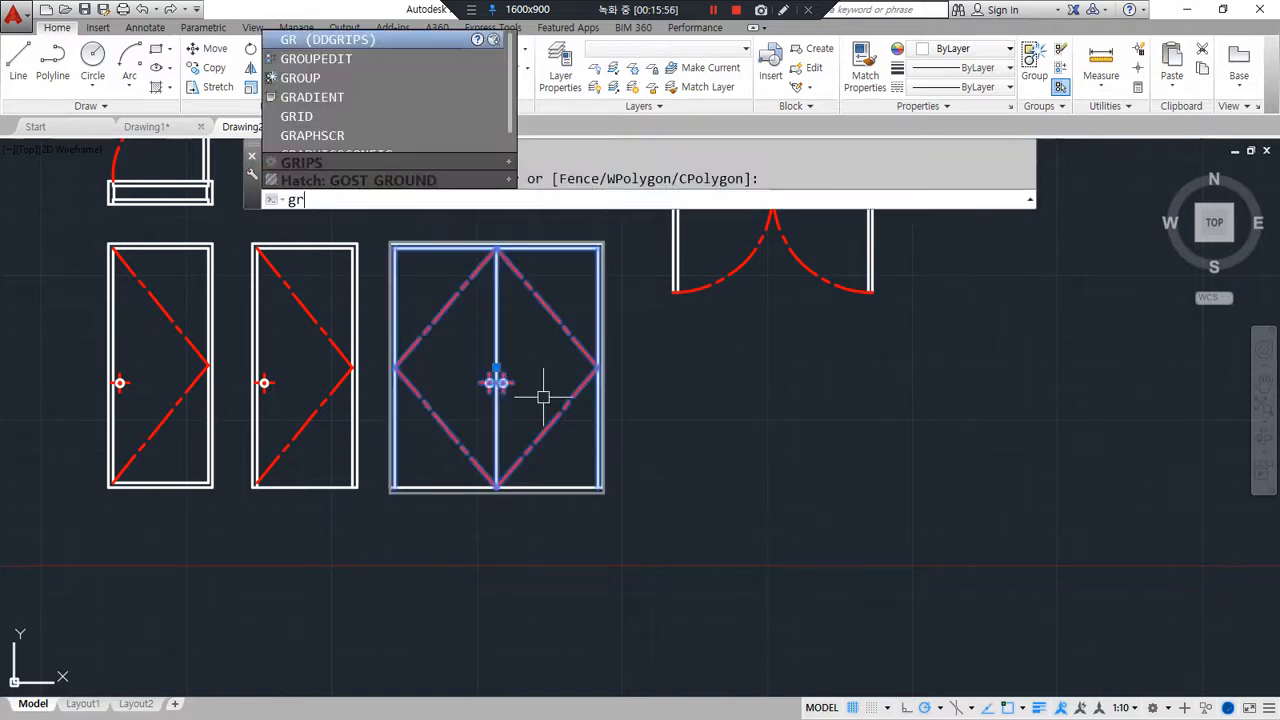
pyautogui.write('oupe')
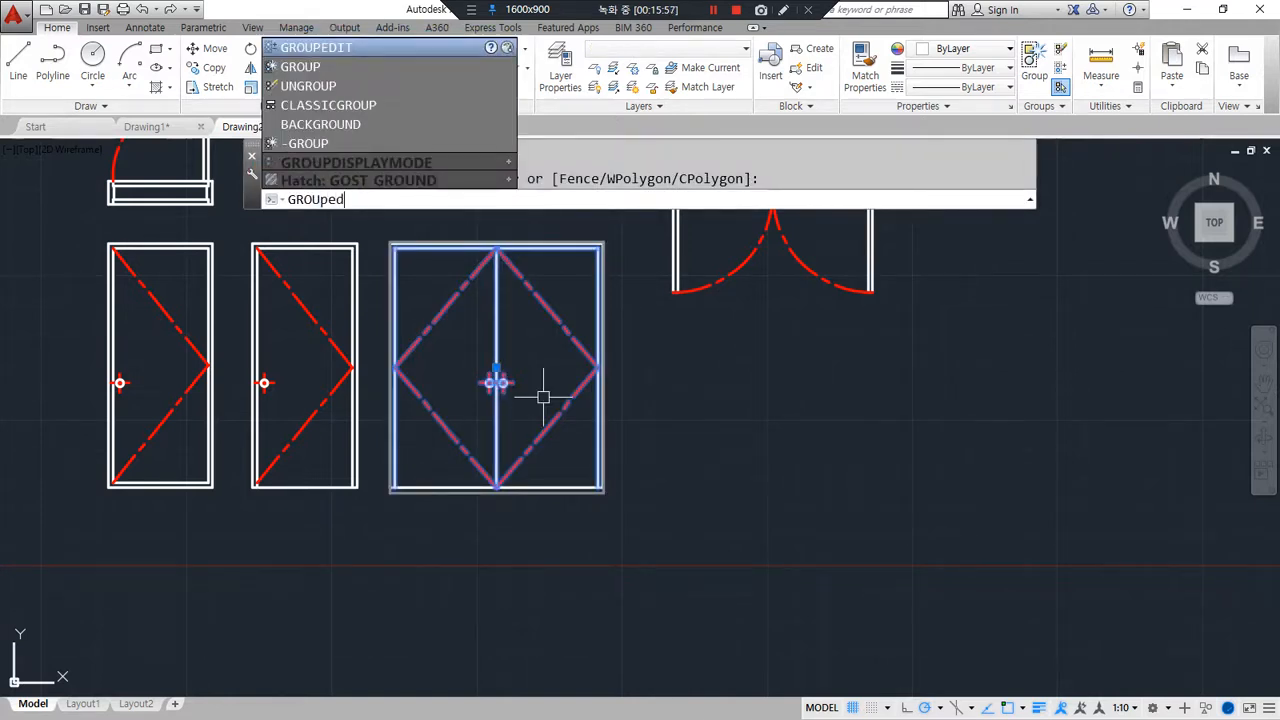
pyautogui.press('Return')
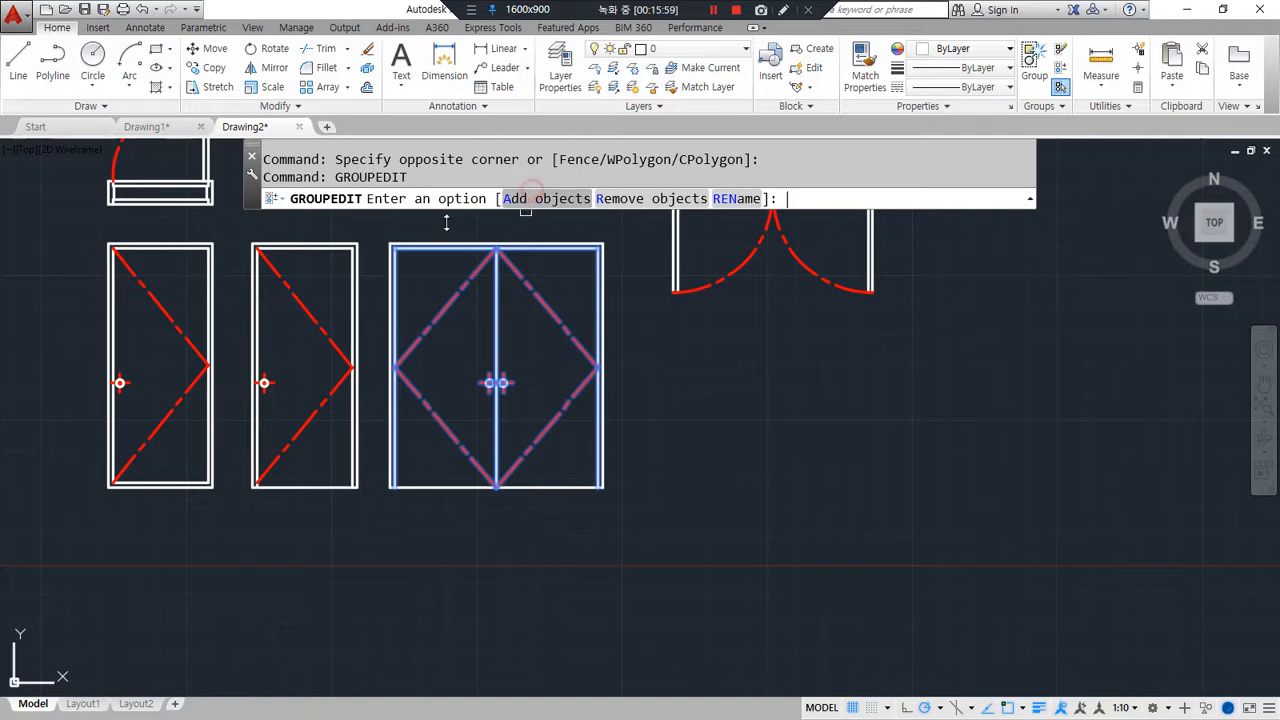
pyautogui.click(540, 198)
pyautogui.click(368, 230)
pyautogui.click(619, 520)
pyautogui.press('Return')
pyautogui.press('Escape')
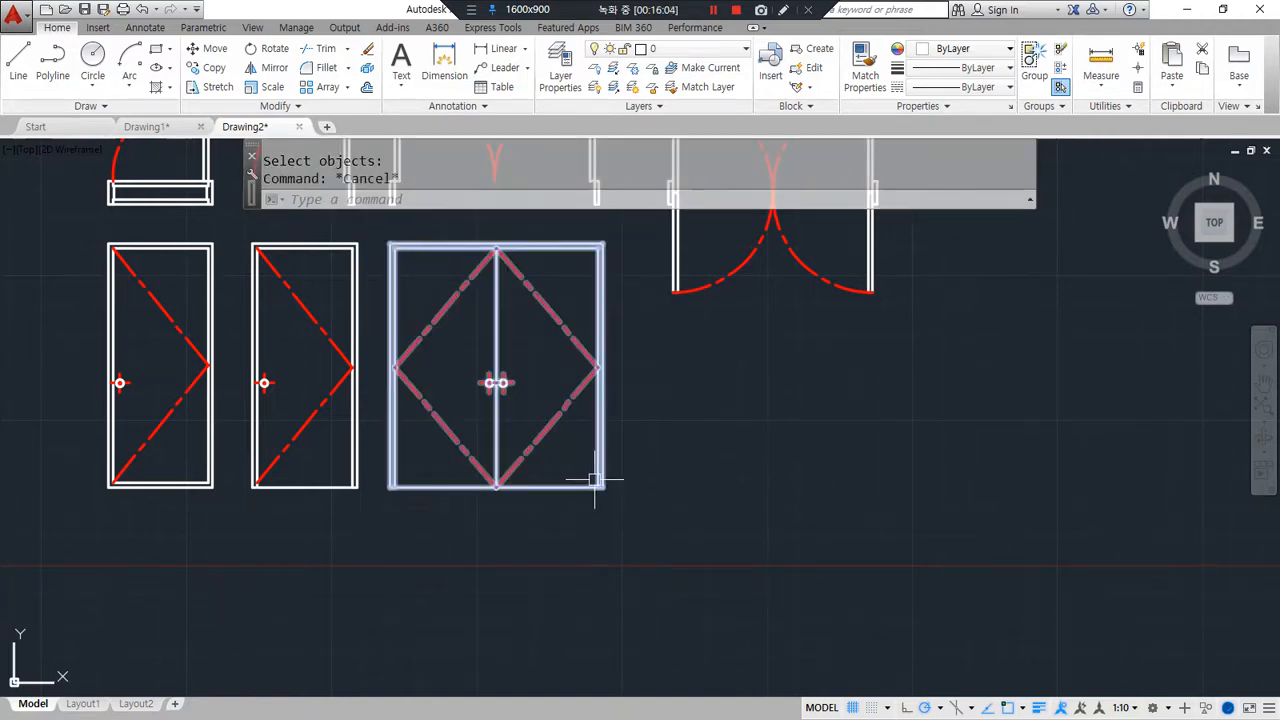
# Step: Copy the grouped double door elevation horizontally to the empty area right of the drawings, using its bottom midpoint as base point
pyautogui.write('cp')
pyautogui.press('Return')
pyautogui.click(495, 489)
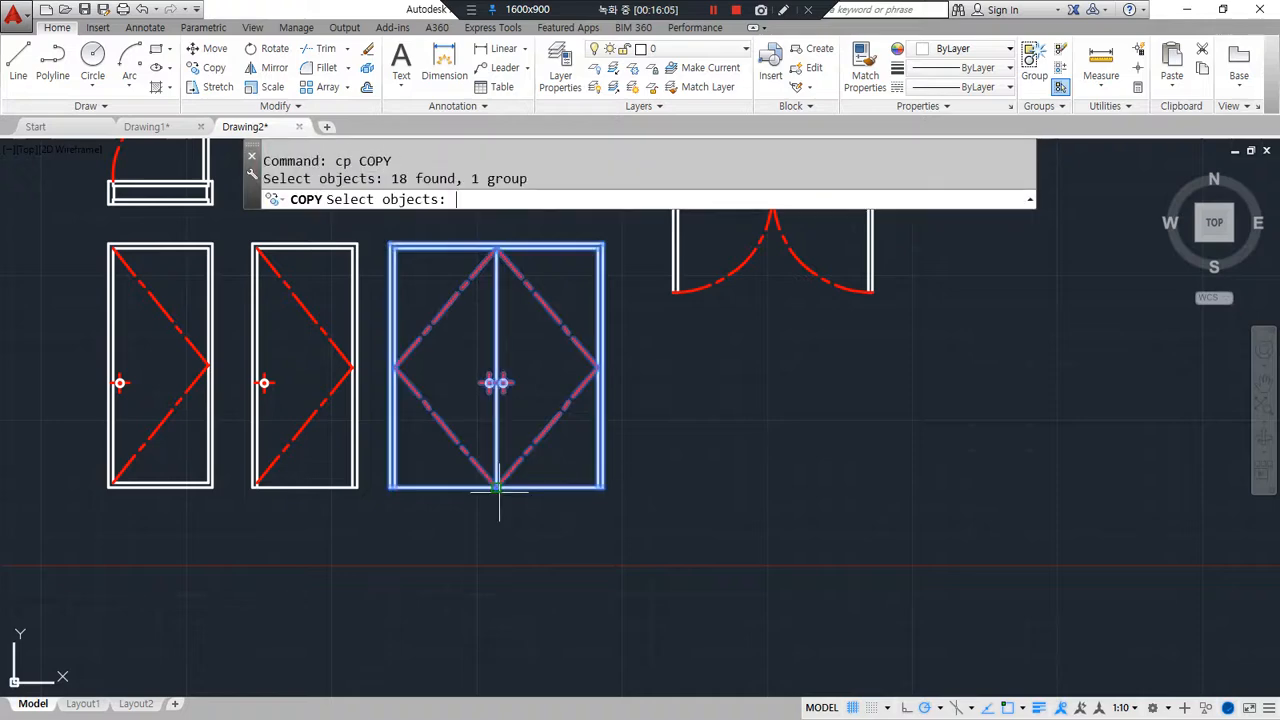
pyautogui.press('Return')
pyautogui.click(497, 487)
pyautogui.moveTo(525, 488); pyautogui.dragTo(183, 581, button='middle')
pyautogui.click(727, 578)
pyautogui.press('Return')
# Step: Stretch the right side of the copied double door elevation outward by 100
pyautogui.write('s')
pyautogui.press('Return')
pyautogui.click(881, 304)
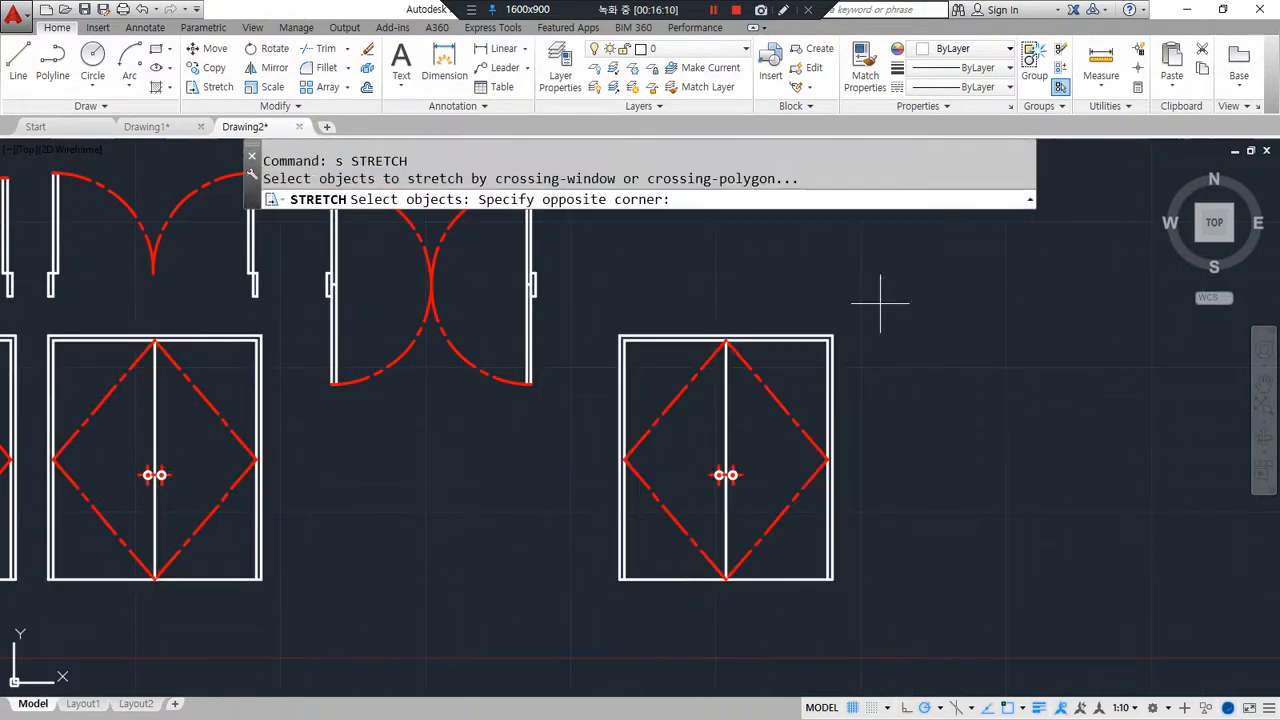
pyautogui.click(815, 571)
pyautogui.press('Return')
pyautogui.click(889, 505)
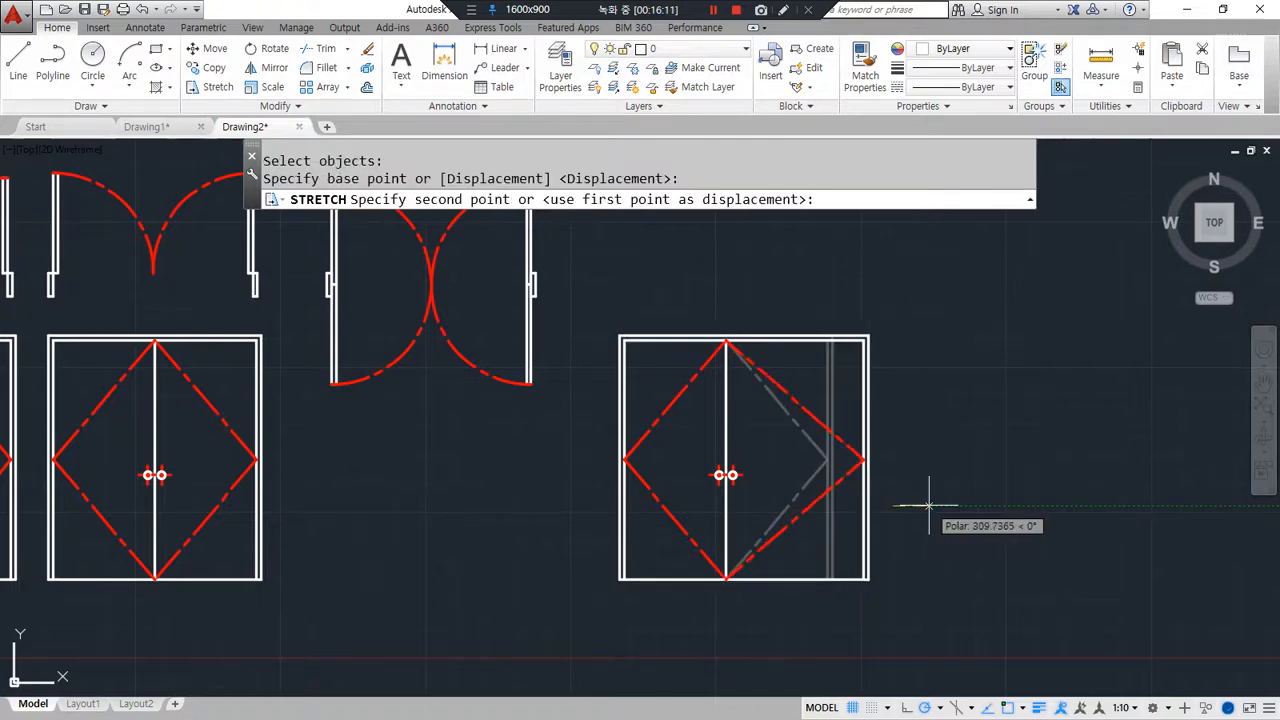
pyautogui.write('100')
pyautogui.press('Return')
# Step: Stretch the left side of the copied double door elevation outward by 100
pyautogui.press('Return')
pyautogui.click(665, 307)
pyautogui.click(608, 592)
pyautogui.press('Return')
pyautogui.click(586, 581)
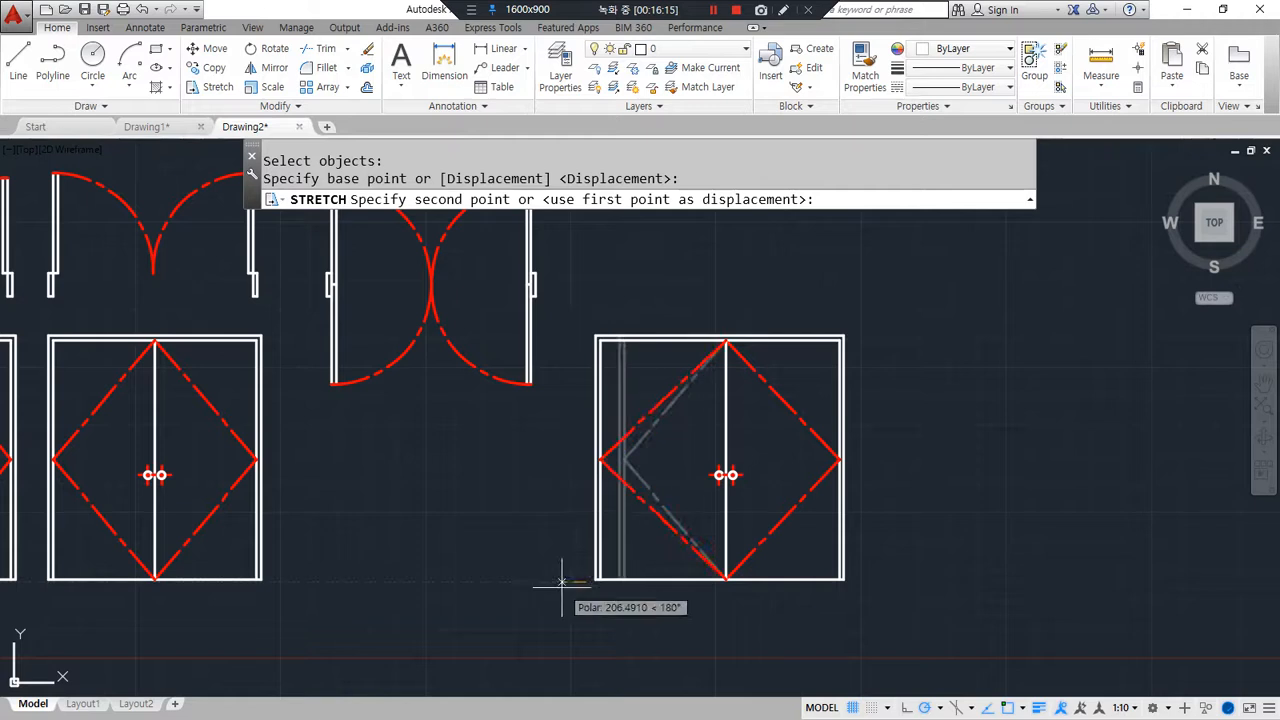
pyautogui.write('100')
pyautogui.press('Return')
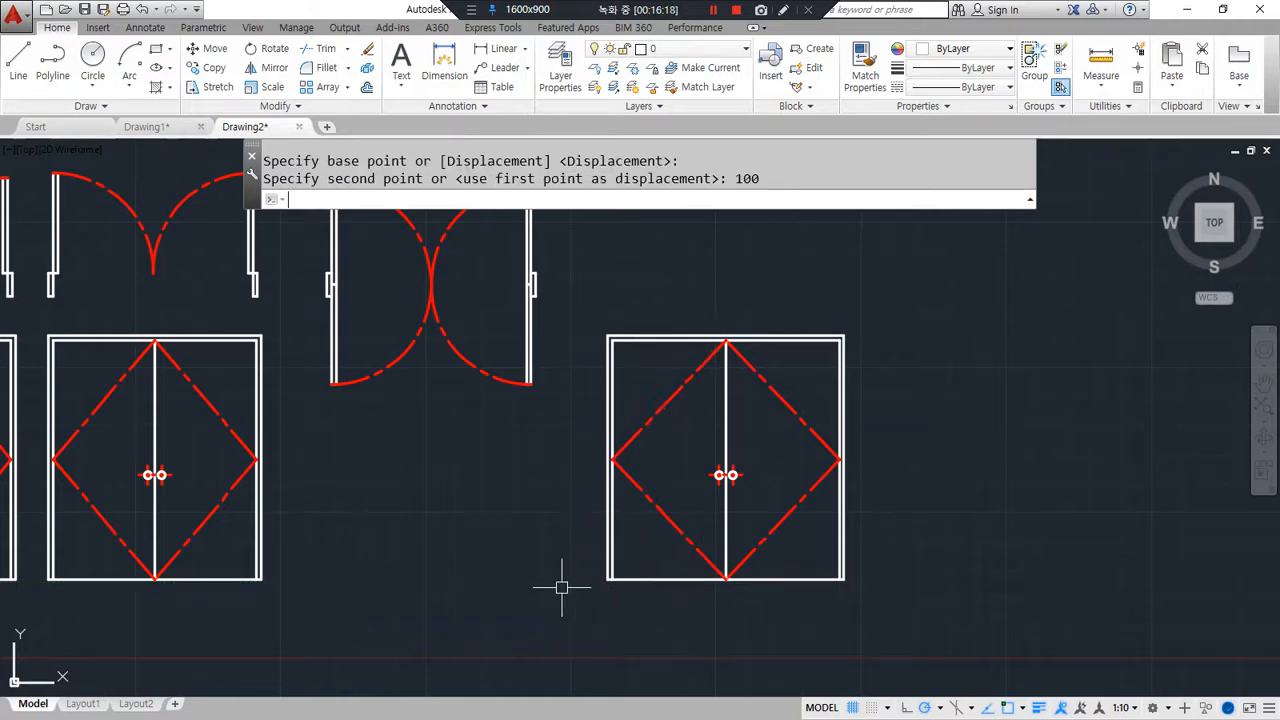
# Step: Stretch the upper part of the copied double door elevation straight upward to make the door taller
pyautogui.write('s')
pyautogui.press('Return')
pyautogui.click(888, 298)
pyautogui.click(600, 372)
pyautogui.press('Return')
pyautogui.click(686, 371)
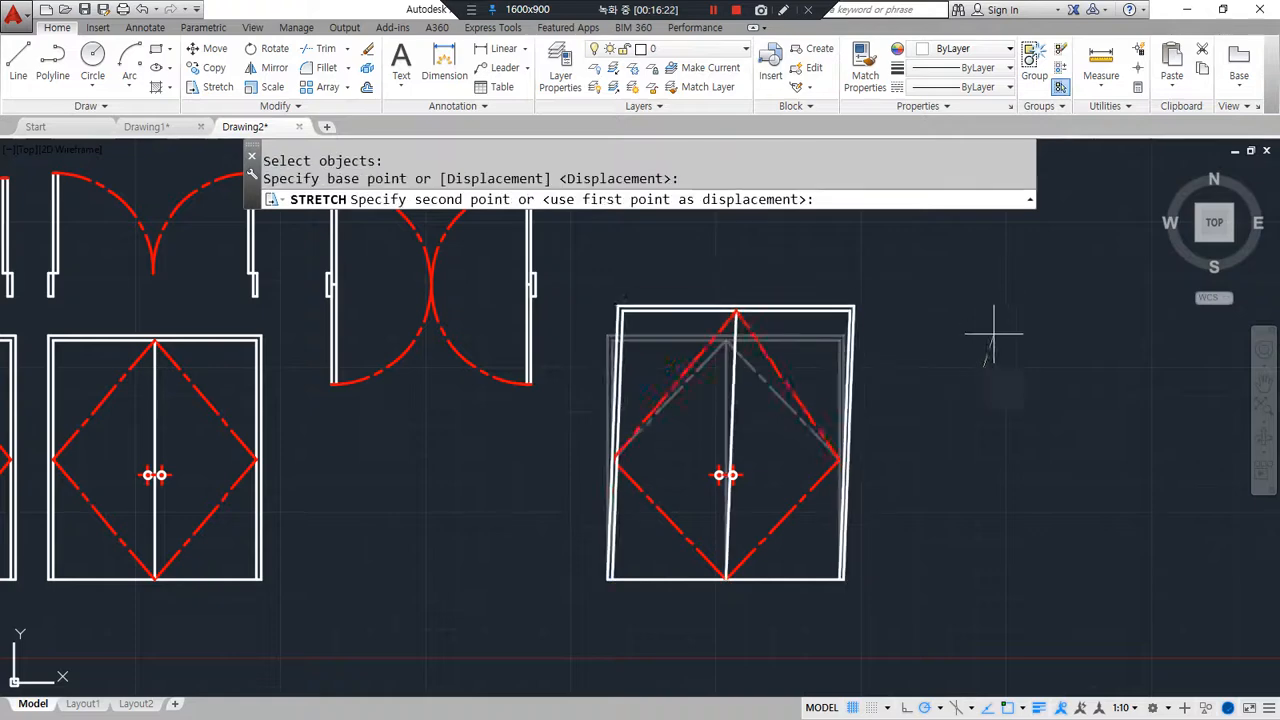
pyautogui.click(985, 278)
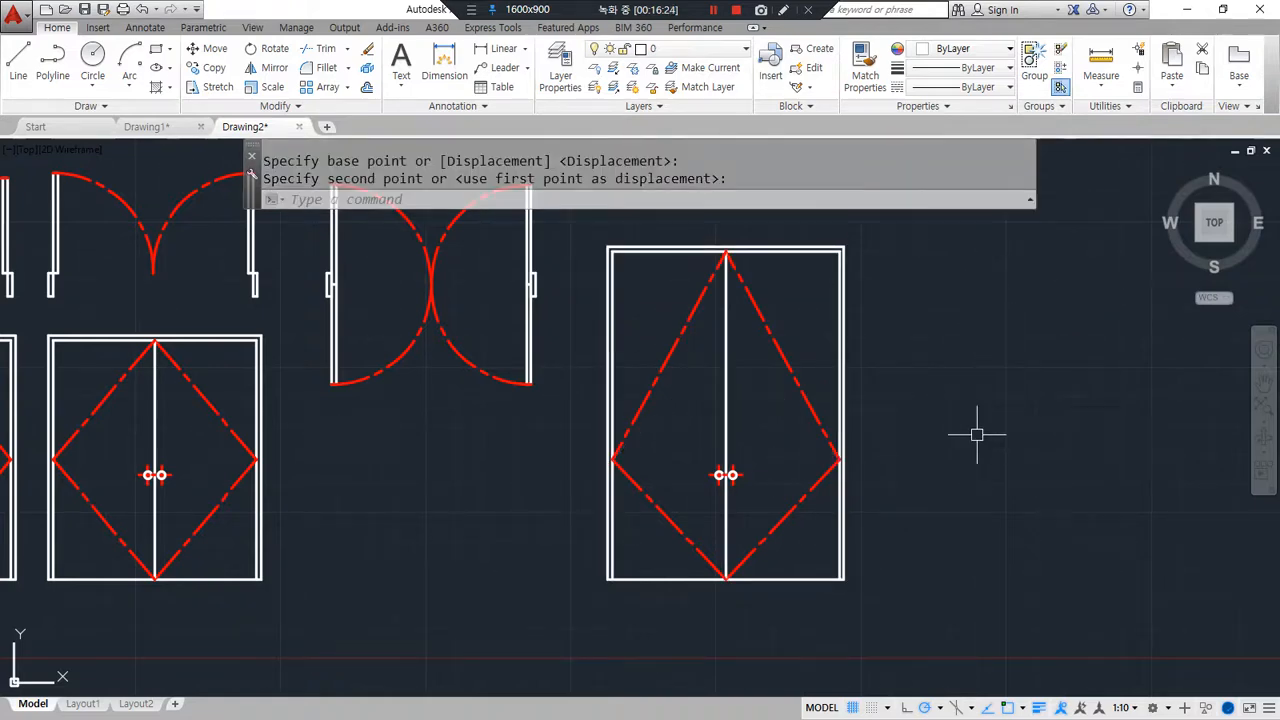
# Step: Undo the height and width stretches of the copied double door elevation
pyautogui.hotkey('ctrl', 'z')
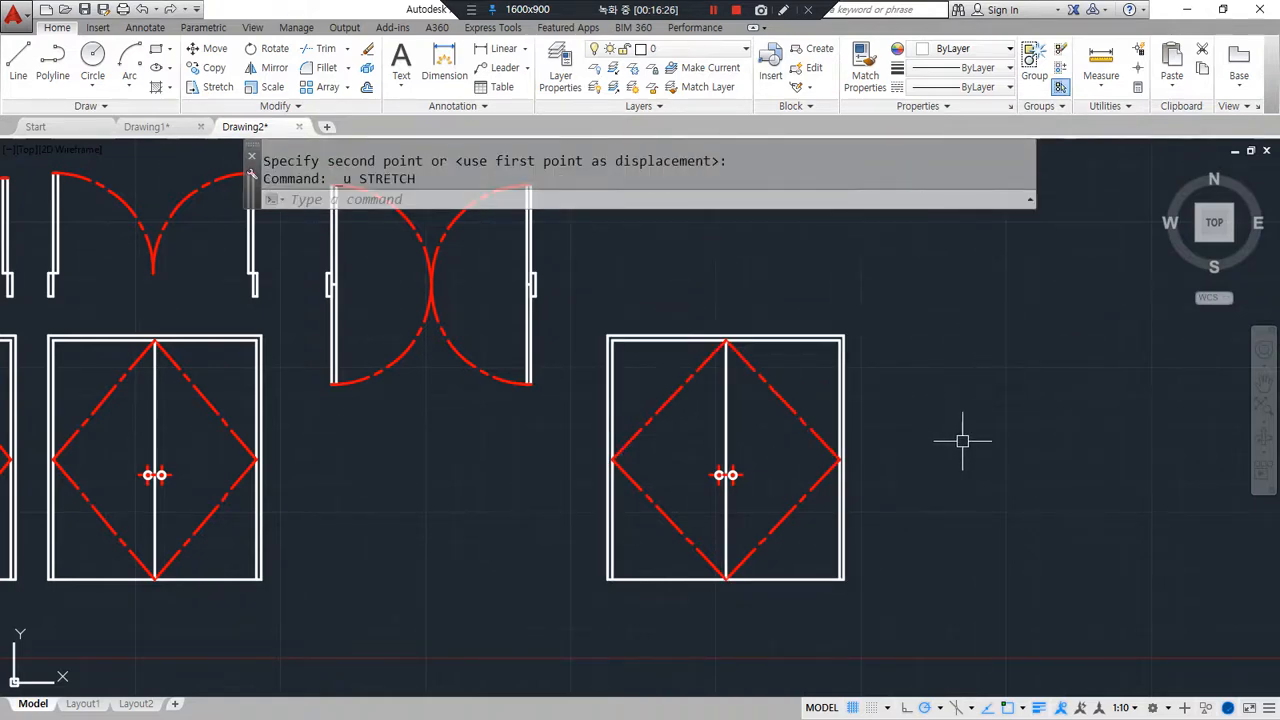
pyautogui.hotkey('ctrl', 'z')
pyautogui.press('Escape')
pyautogui.scroll(2, 731, 463)
pyautogui.scroll(-2, 727, 478)
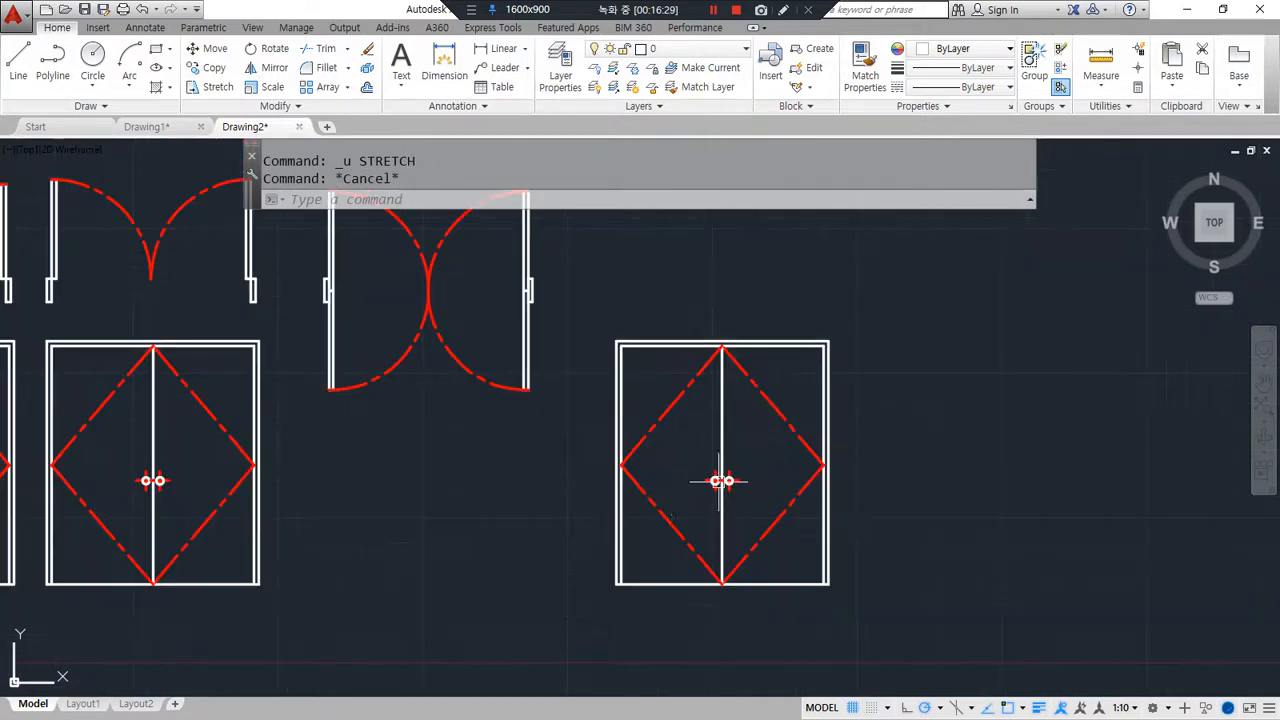
# Step: Draw a horizontal line across the copied double door elevation, just above the knob centres and extending past both sides
pyautogui.write('l')
pyautogui.press('Return')
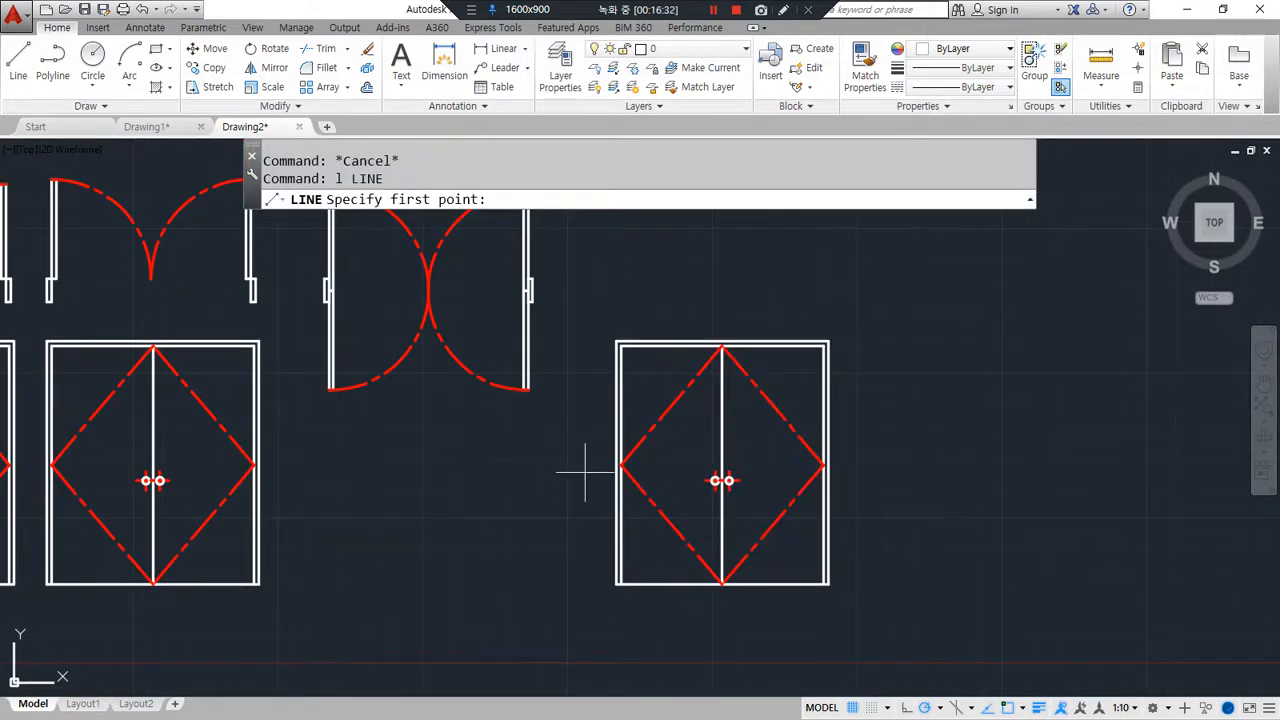
pyautogui.click(585, 472)
pyautogui.press('Return')
# Step: Trim the copied double door elevation's frame, leaf and swing lines below the horizontal line
pyautogui.write('tr')
pyautogui.press('Return')
pyautogui.click(848, 473)
pyautogui.press('Return')
pyautogui.click(906, 597)
pyautogui.click(566, 540)
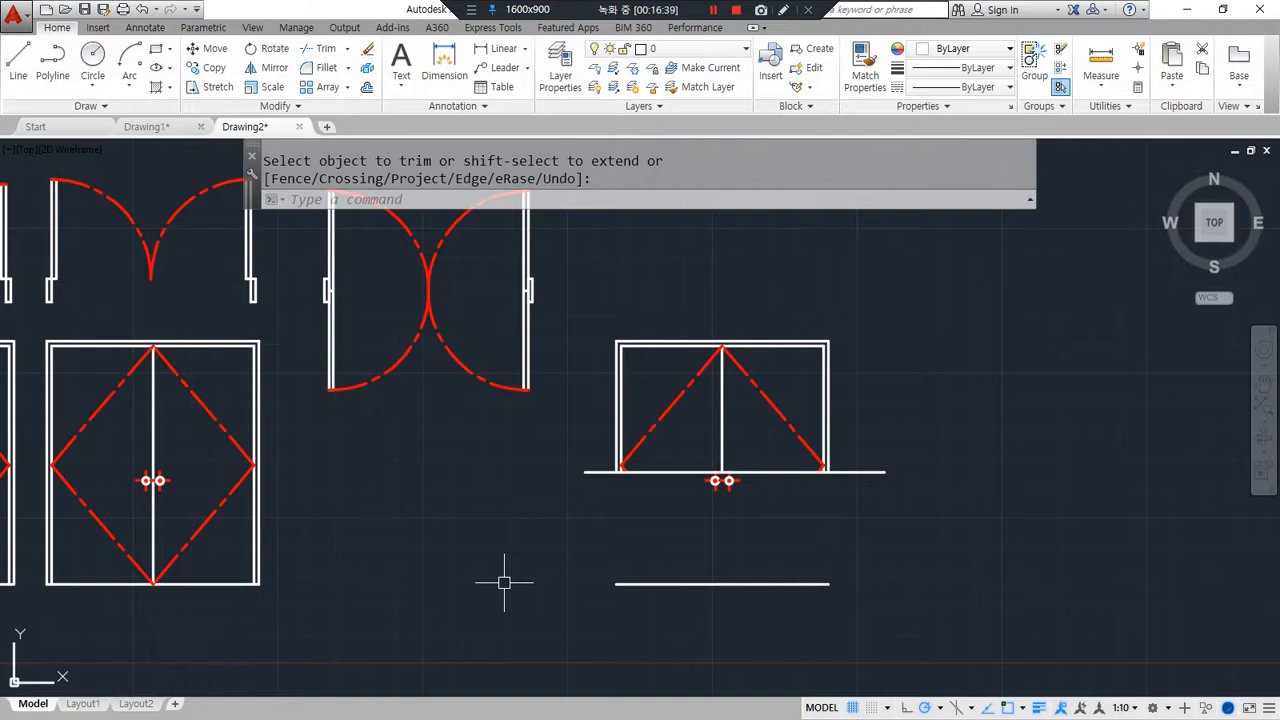
# Step: Undo the trim of the copied double door elevation and erase the horizontal line
pyautogui.hotkey('ctrl', 'z')
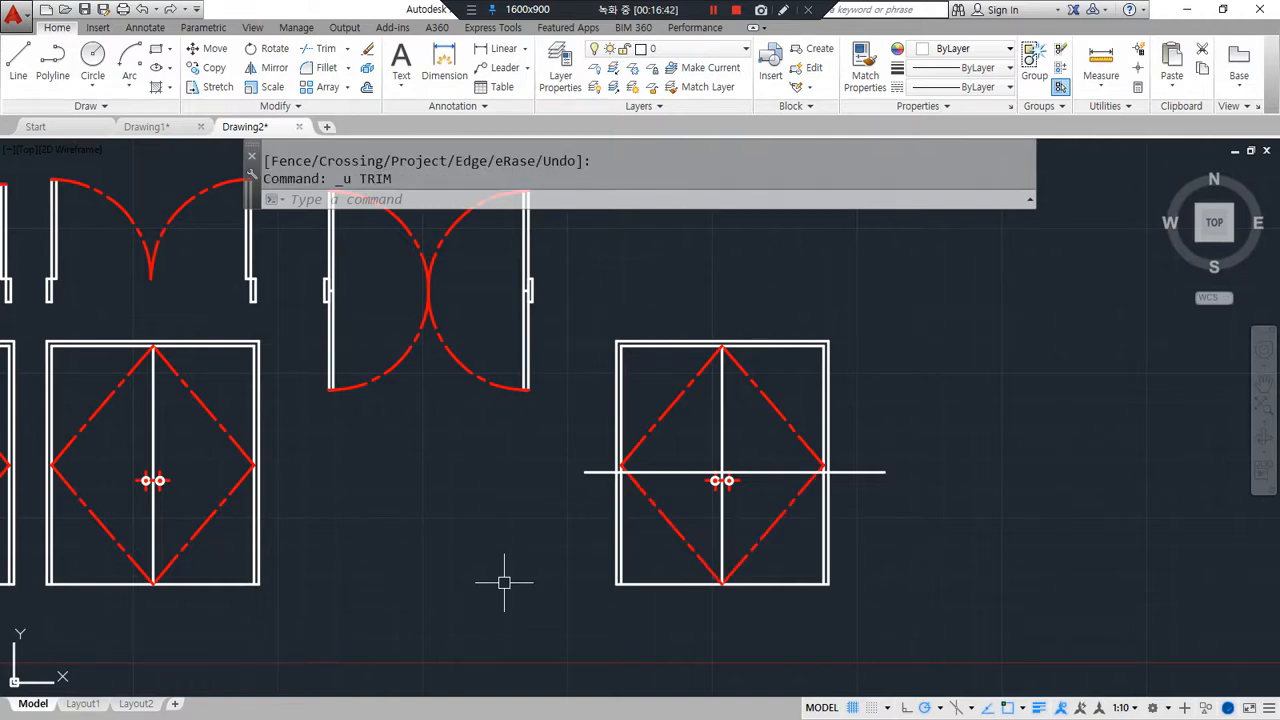
pyautogui.press('Escape')
pyautogui.click(881, 472)
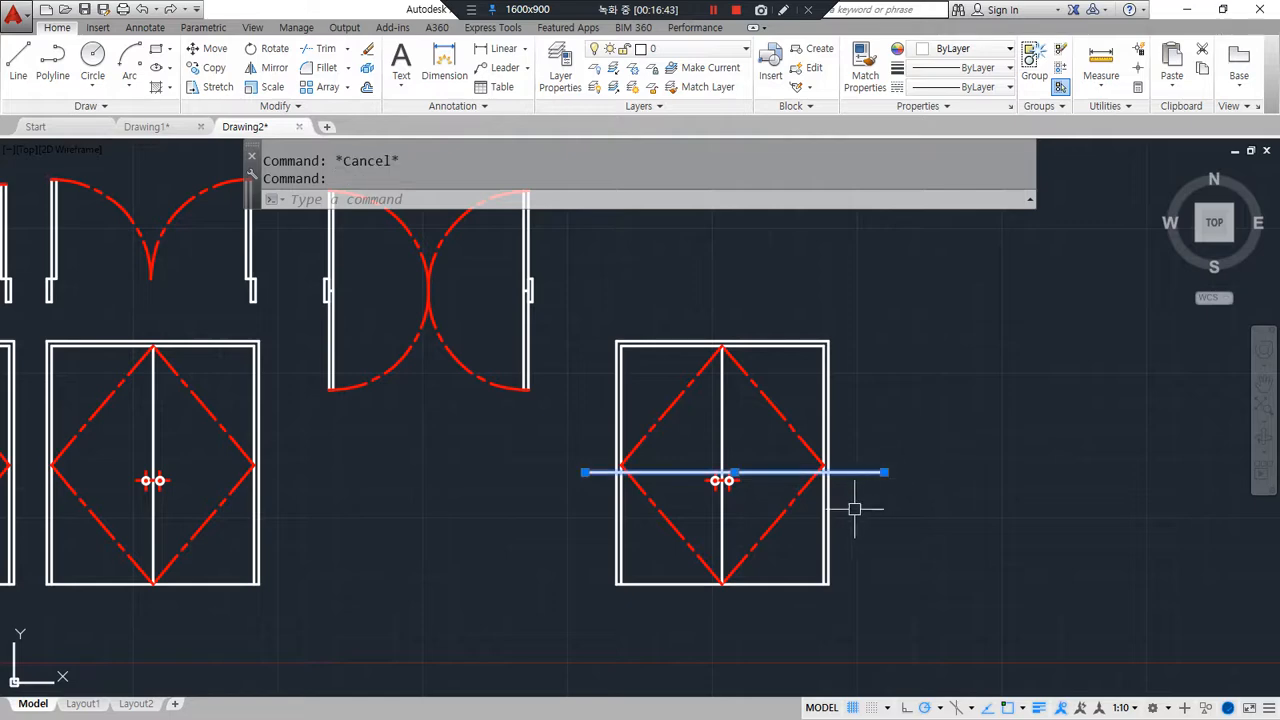
pyautogui.write('e')
pyautogui.press('Return')
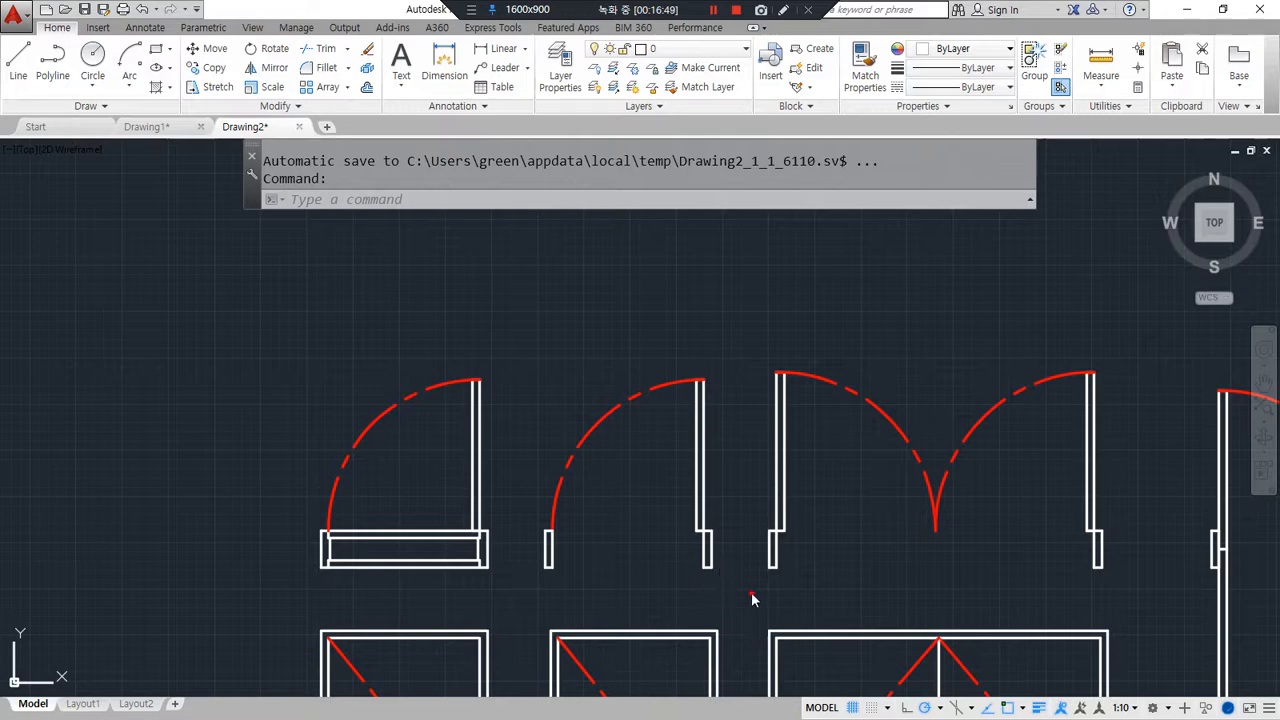
# Step: Copy the single door plan without a sill horizontally to the empty area left of the other door plans
pyautogui.write('cp')
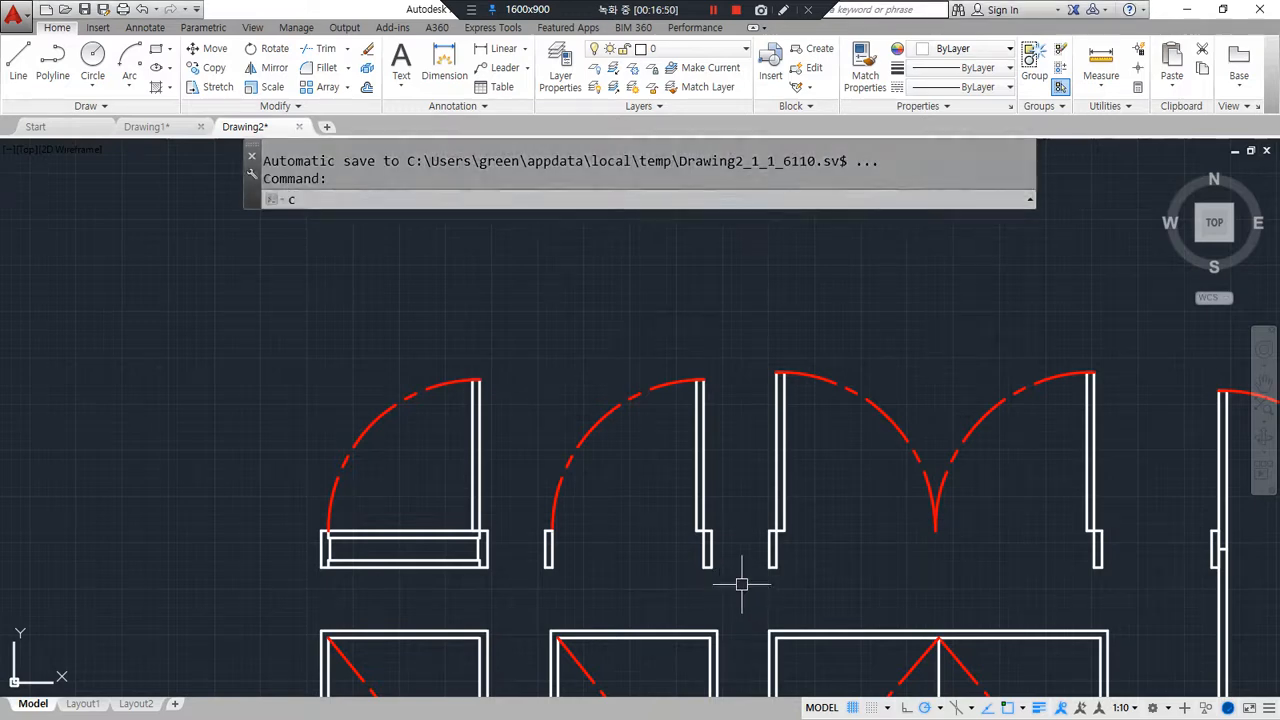
pyautogui.press('Return')
pyautogui.click(718, 573)
pyautogui.click(543, 366)
pyautogui.press('Return')
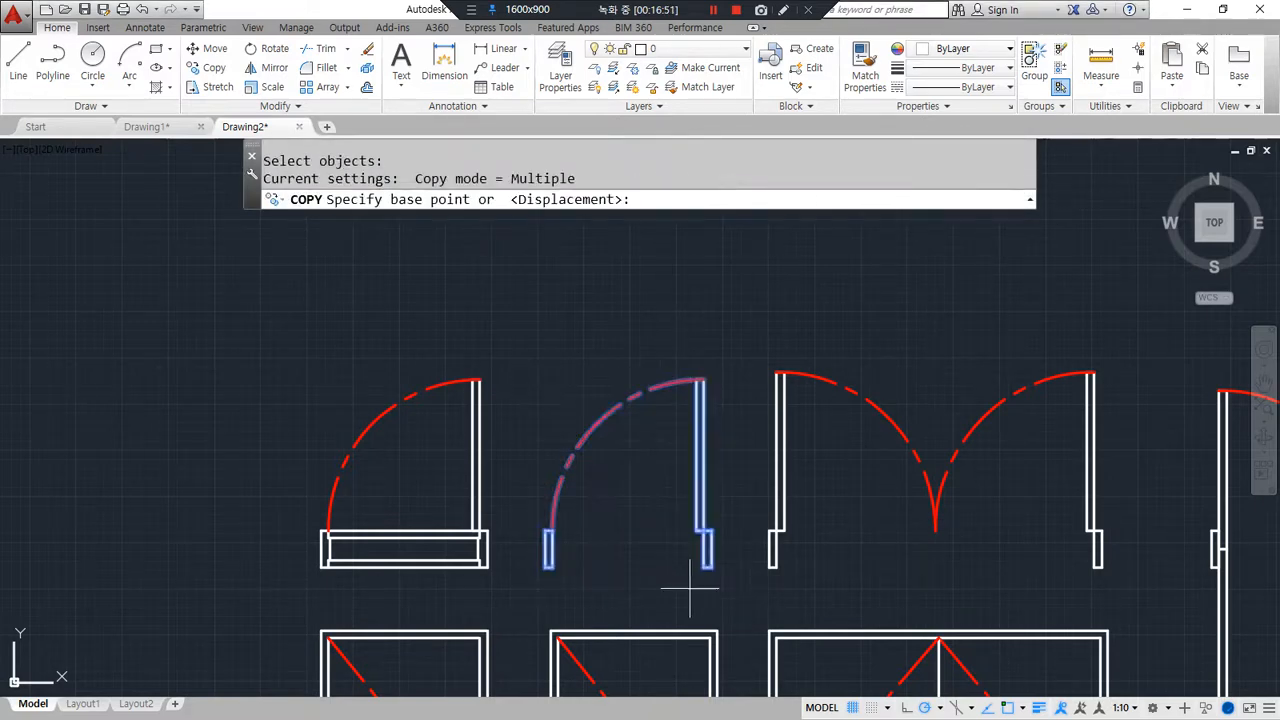
pyautogui.click(710, 568)
pyautogui.moveTo(141, 555)
pyautogui.mouseDown(button='middle')
pyautogui.moveTo(280, 551)
pyautogui.moveTo(443, 580)
pyautogui.mouseUp(button='middle')
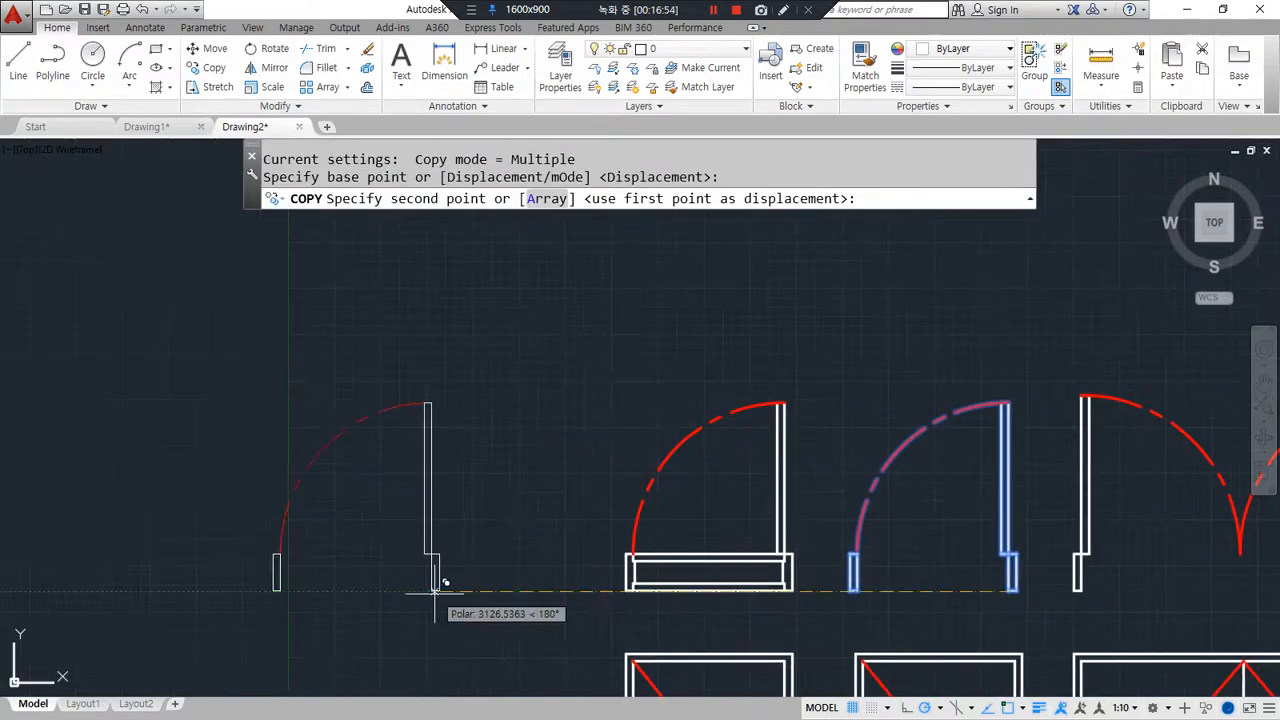
pyautogui.click(457, 590)
pyautogui.press('Escape')
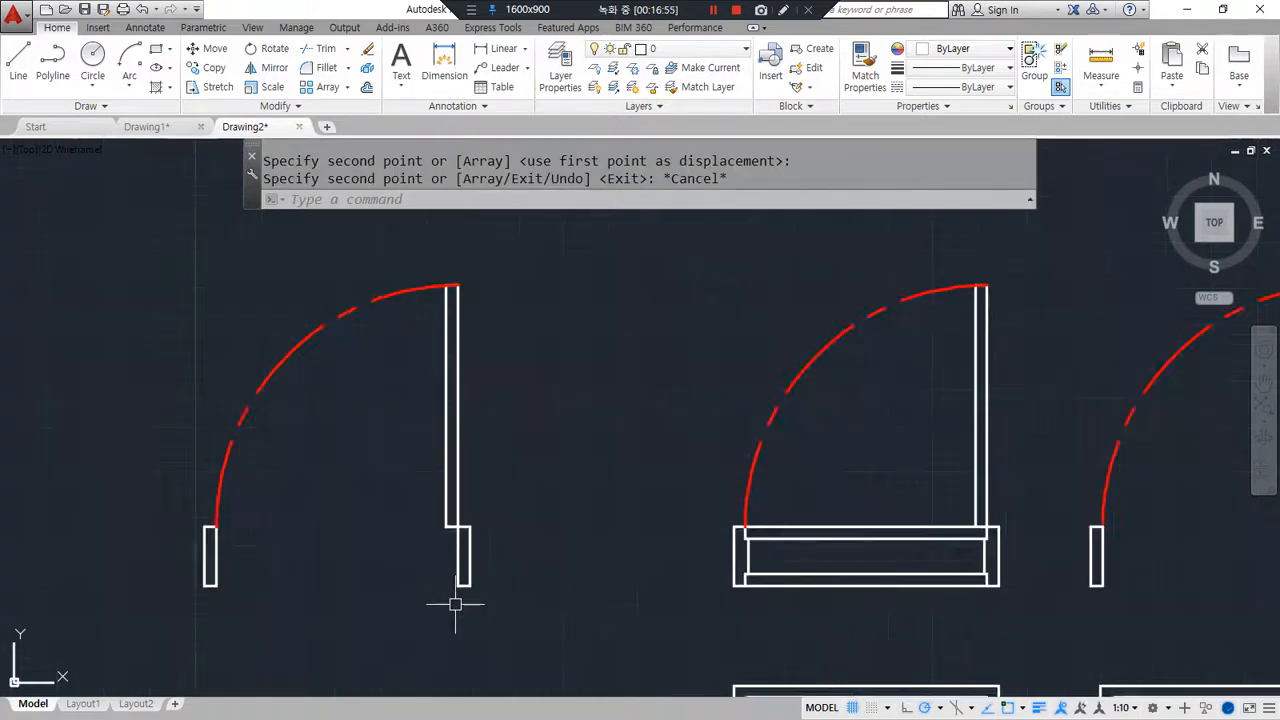
pyautogui.scroll(4, 449, 600)
pyautogui.moveTo(618, 456); pyautogui.dragTo(645, 537)
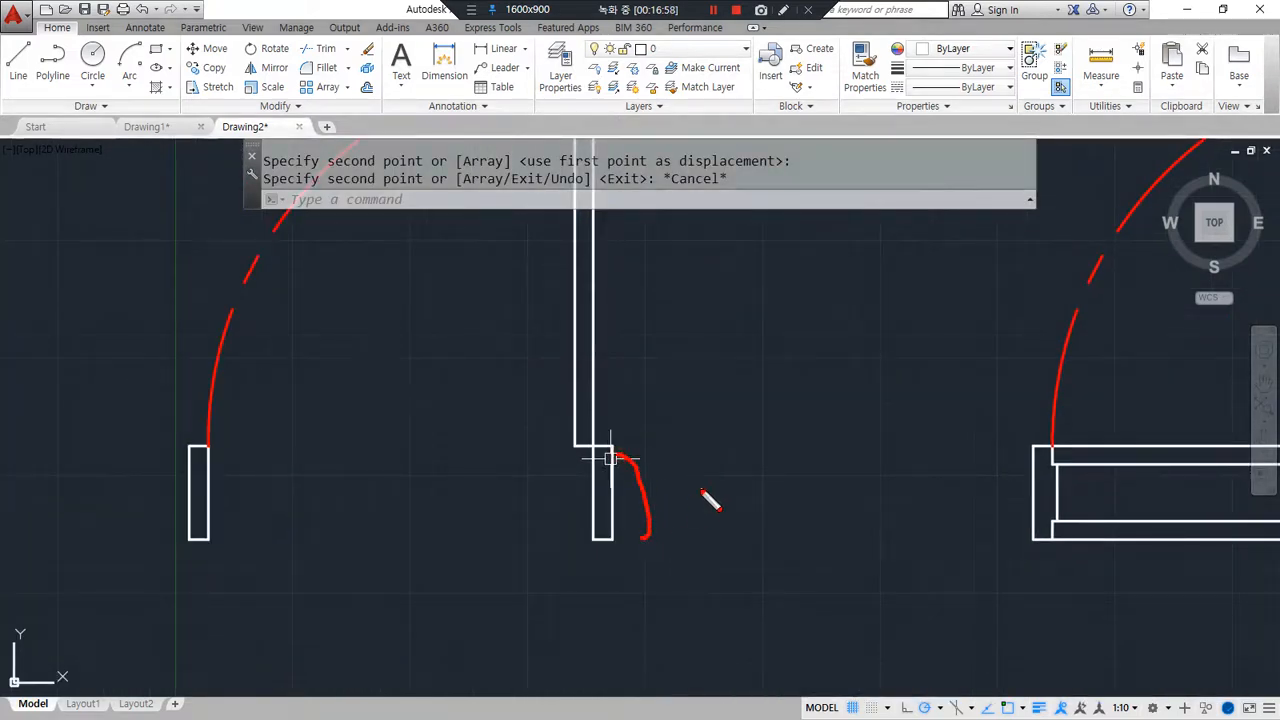
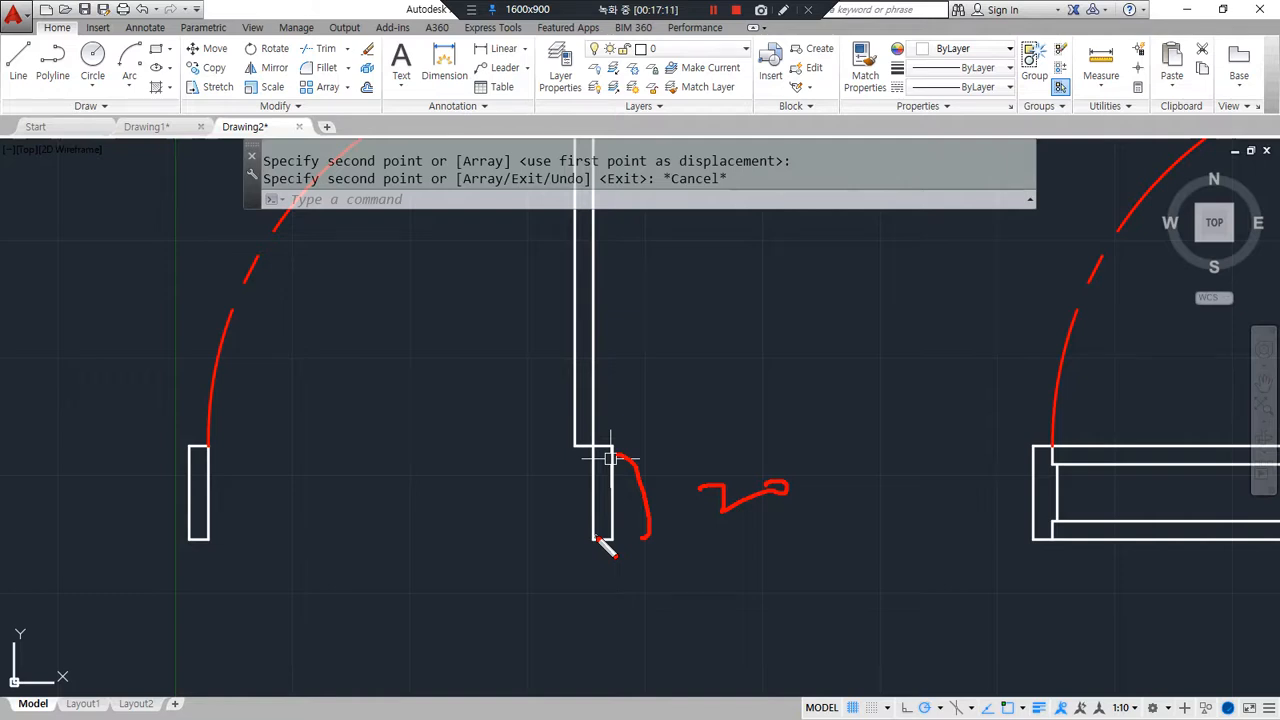
pyautogui.press('Delete')
pyautogui.moveTo(621, 451); pyautogui.dragTo(616, 505)
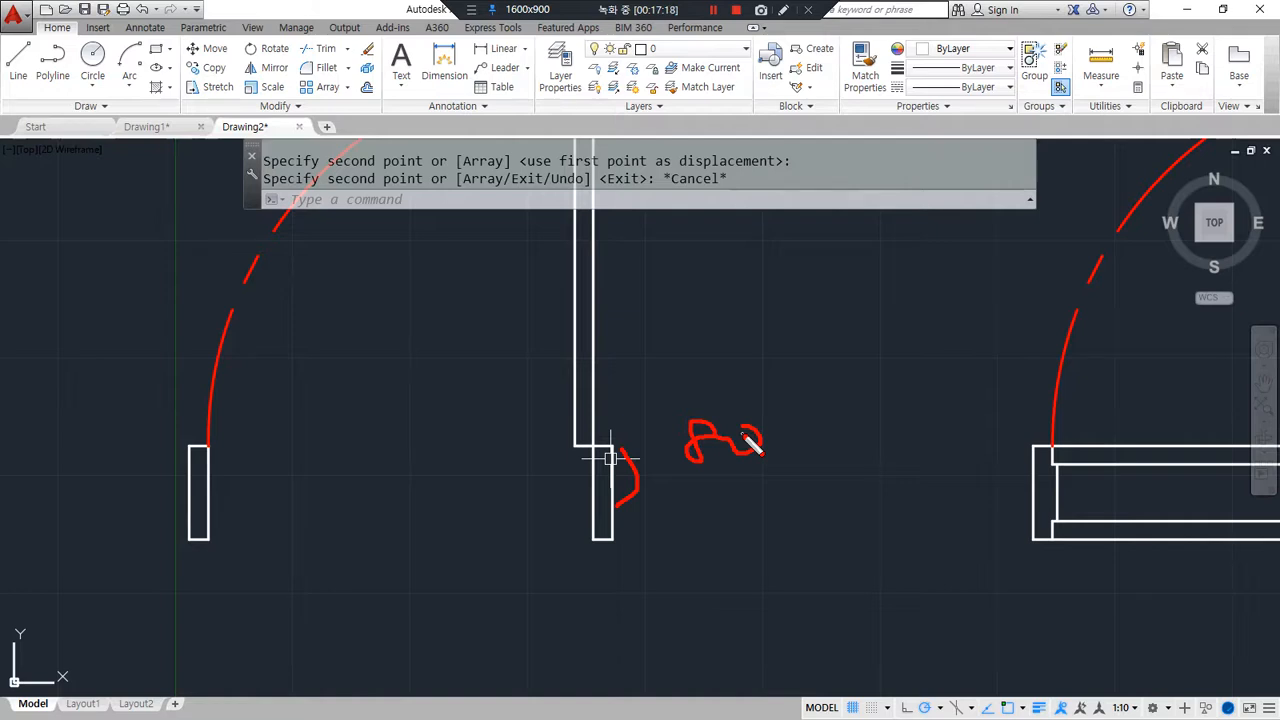
pyautogui.press('Delete')
pyautogui.moveTo(640, 564); pyautogui.dragTo(188, 521)
pyautogui.press('Delete')
pyautogui.write('s')
pyautogui.press('Return')
pyautogui.click(674, 563)
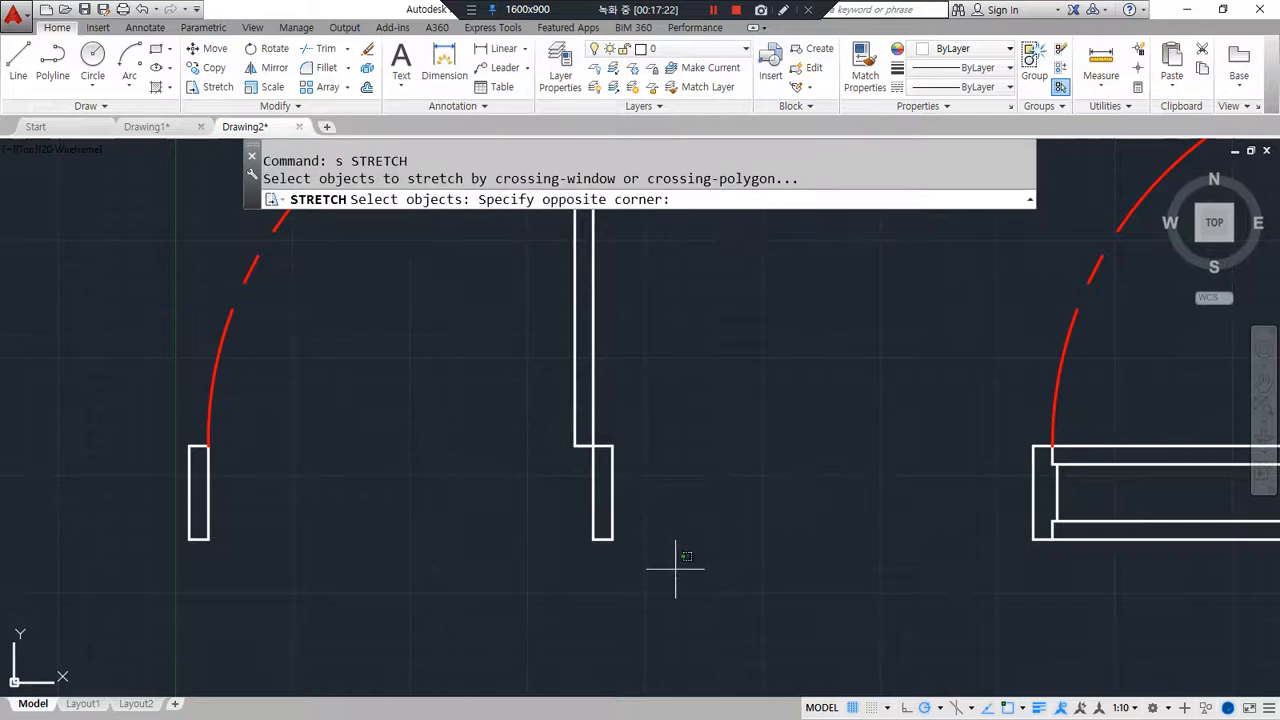
pyautogui.click(114, 505)
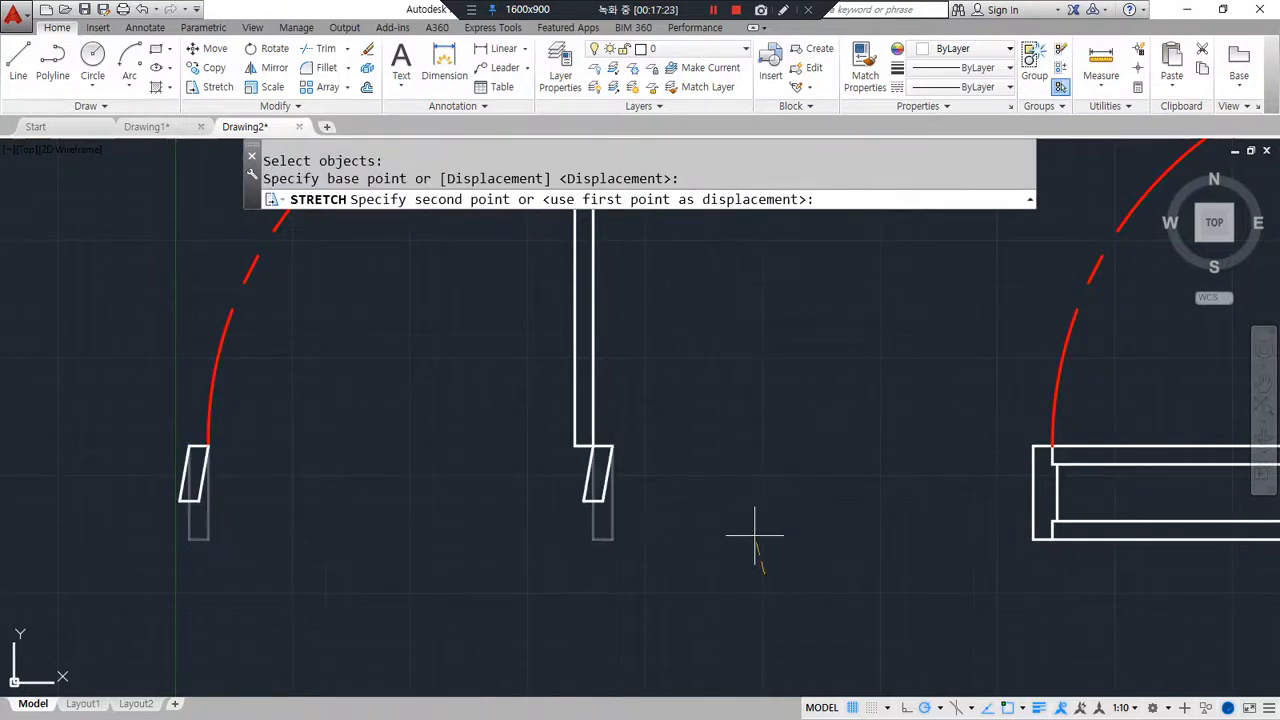
pyautogui.press('Return')
# Step: Shorten both jambs of the copied single door plan by stretching their lower ends straight up by 120
pyautogui.write('s')
pyautogui.press('Return')
pyautogui.click(647, 584)
pyautogui.click(94, 472)
pyautogui.press('Return')
pyautogui.click(685, 578)
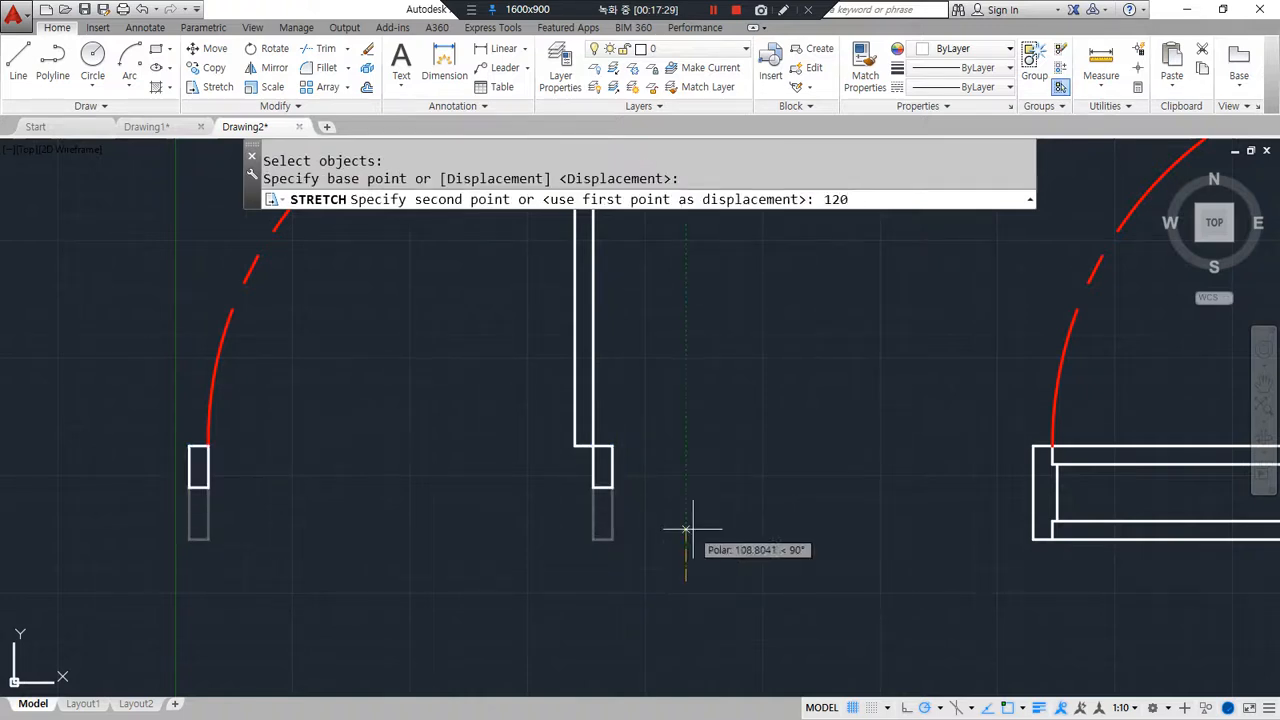
pyautogui.press('Return')
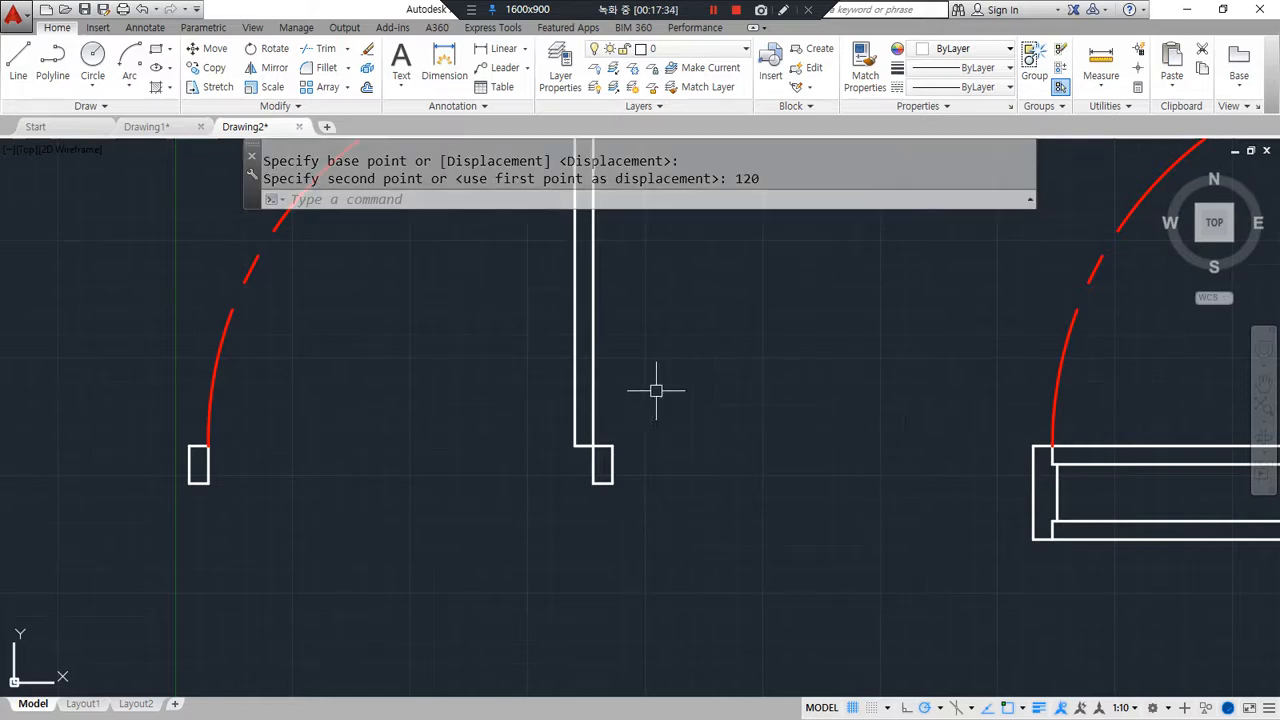
# Step: Draw the right jamb's rebate outline from its inner edge's midpoint, 10 towards the opening and down to the jamb's lower edge level
pyautogui.scroll(4, 614, 457)
pyautogui.write('d')
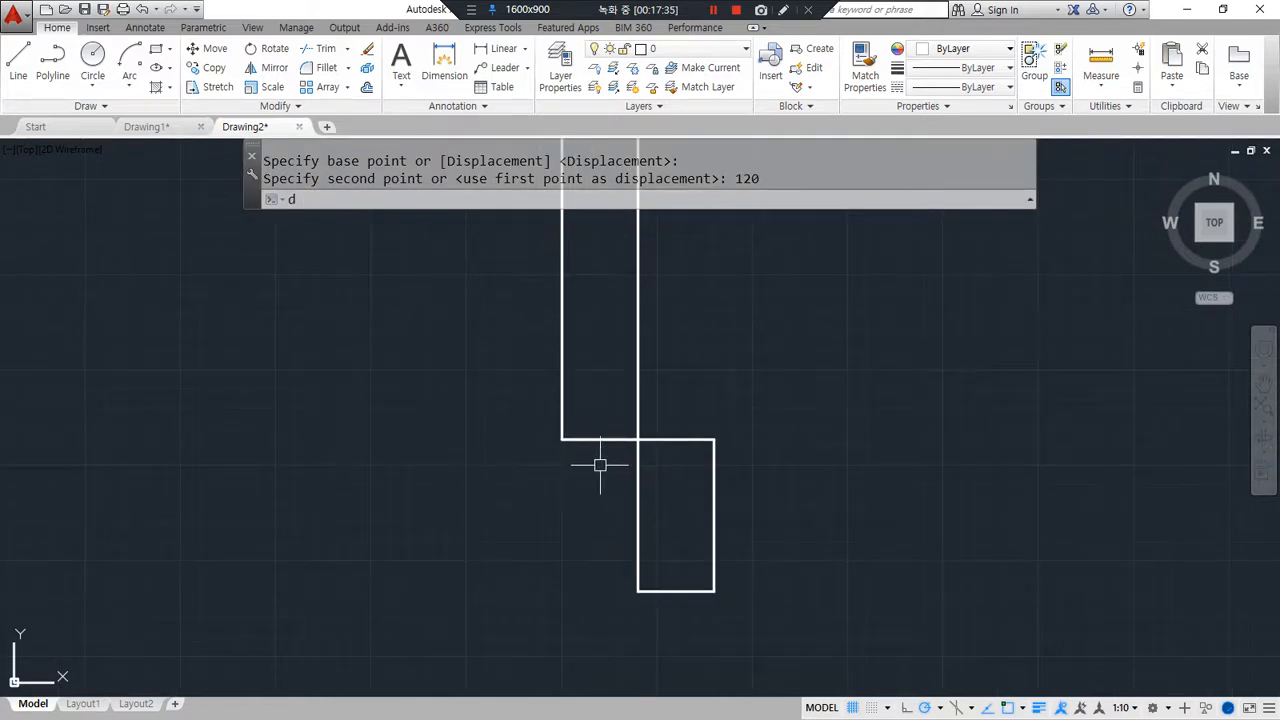
pyautogui.press('Escape')
pyautogui.moveTo(641, 441); pyautogui.dragTo(654, 589)
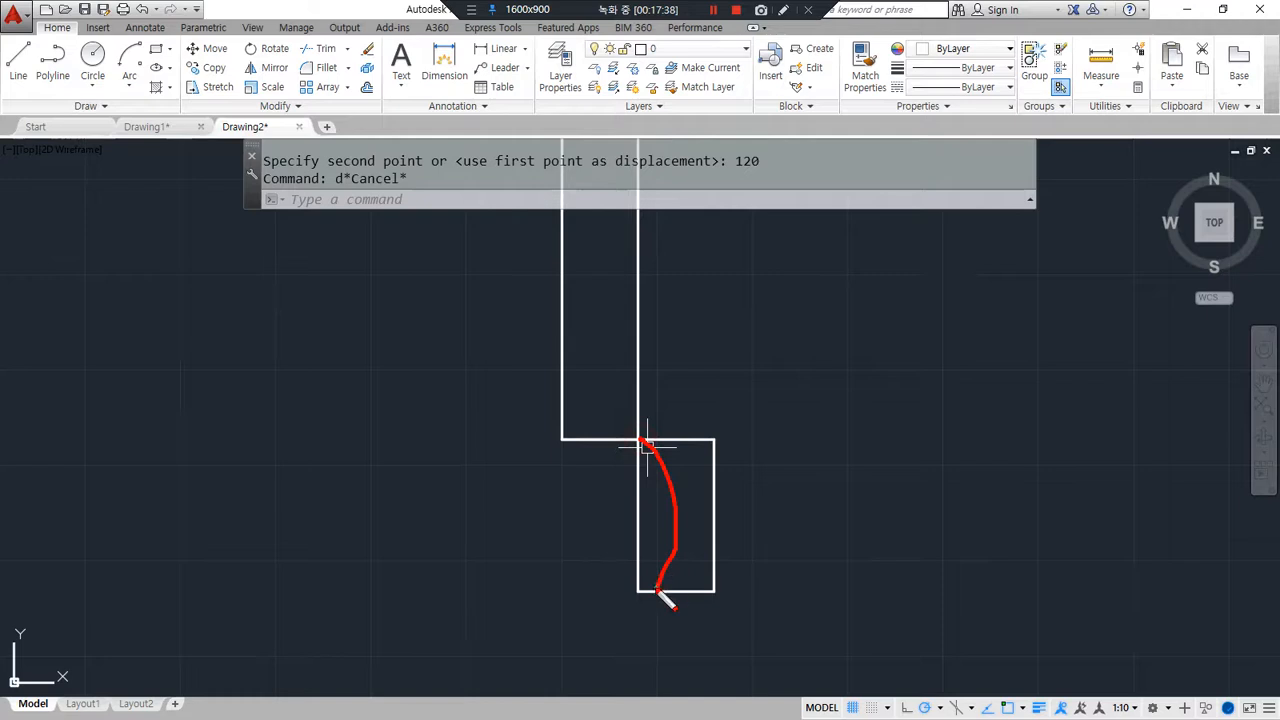
pyautogui.moveTo(640, 437); pyautogui.dragTo(567, 443)
pyautogui.write('l')
pyautogui.press('Return')
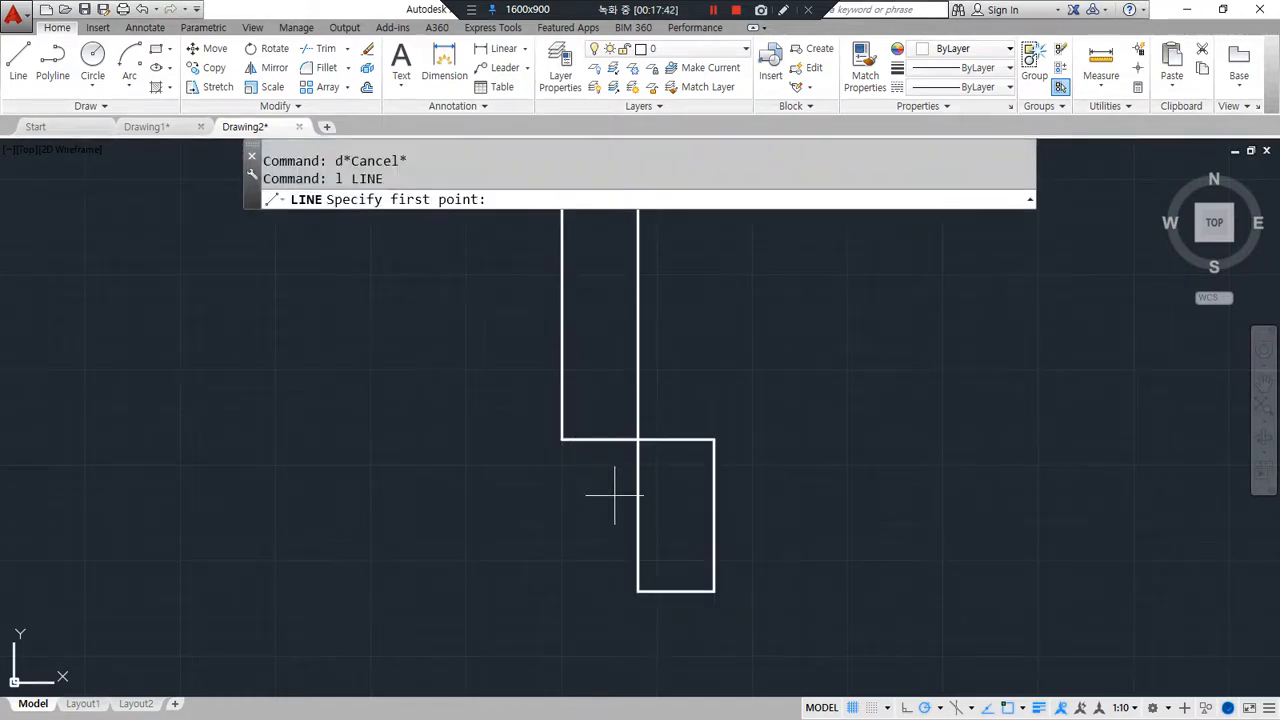
pyautogui.click(637, 516)
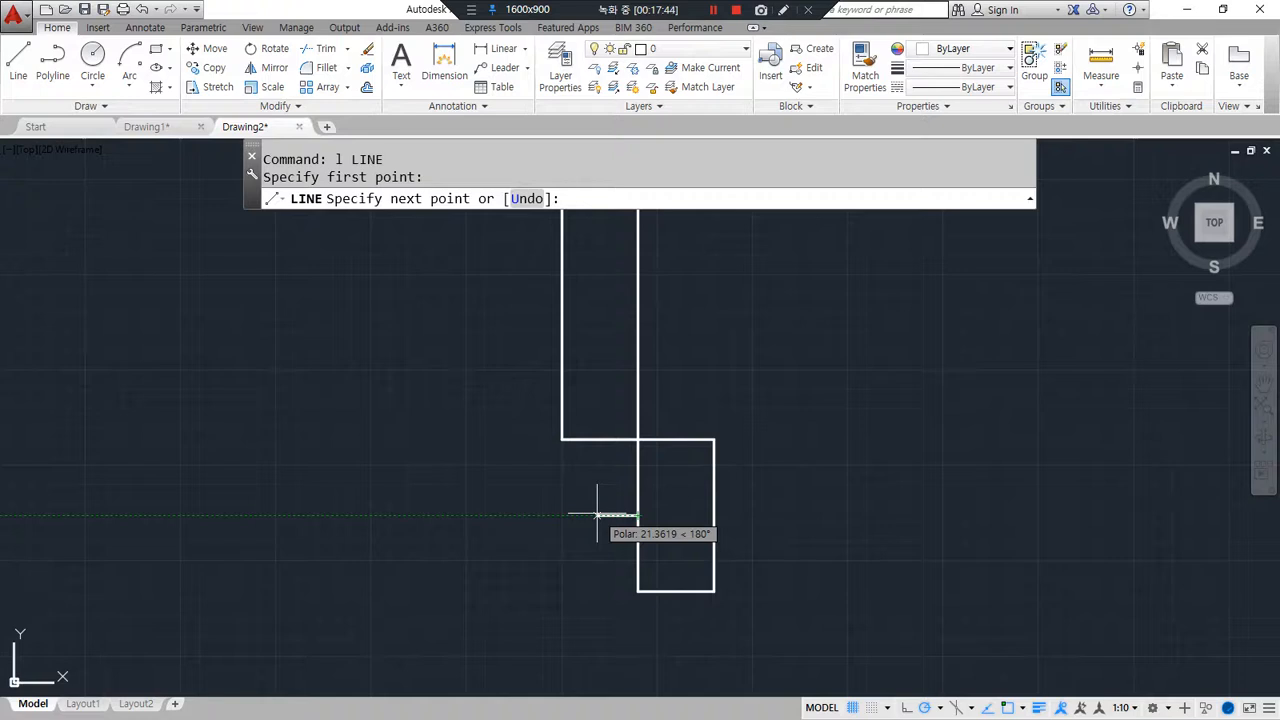
pyautogui.write('10')
pyautogui.press('Return')
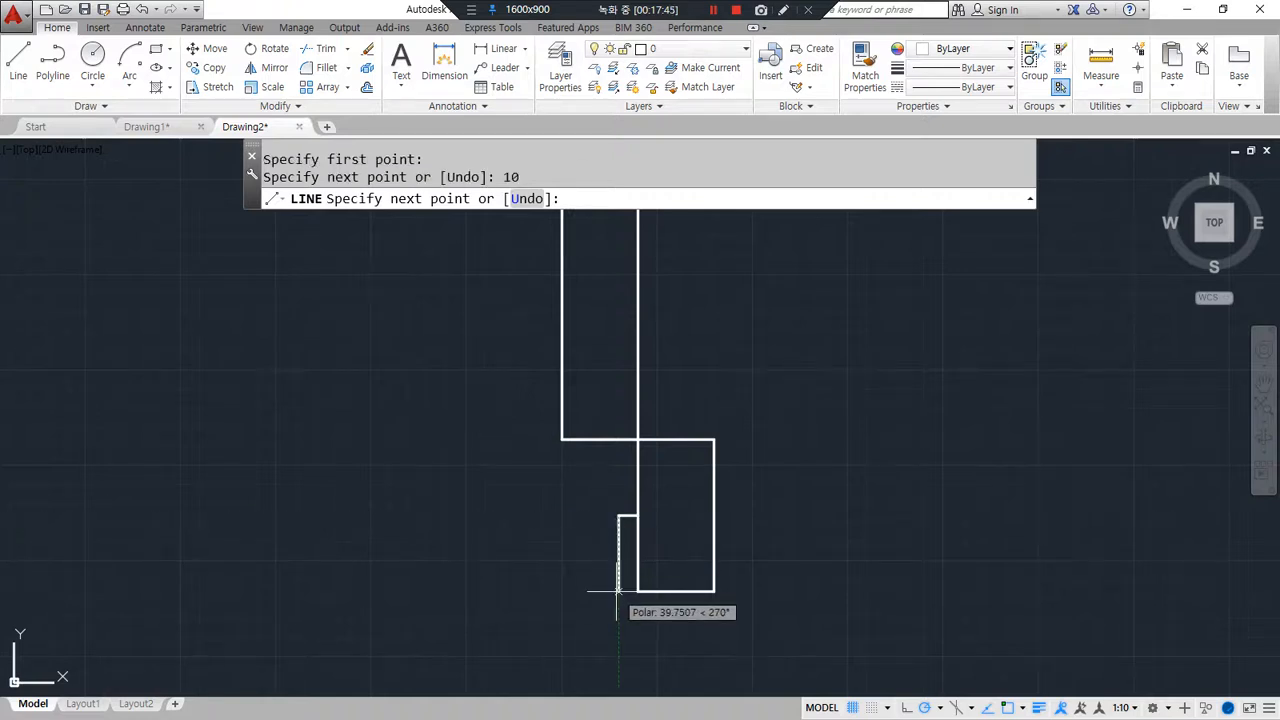
pyautogui.click(618, 591)
pyautogui.press('Return')
# Step: Join the right jamb's lower edge to the rebate line with a zero-radius fillet and trim the old inner edge behind it
pyautogui.write('f')
pyautogui.press('Return')
pyautogui.click(651, 591)
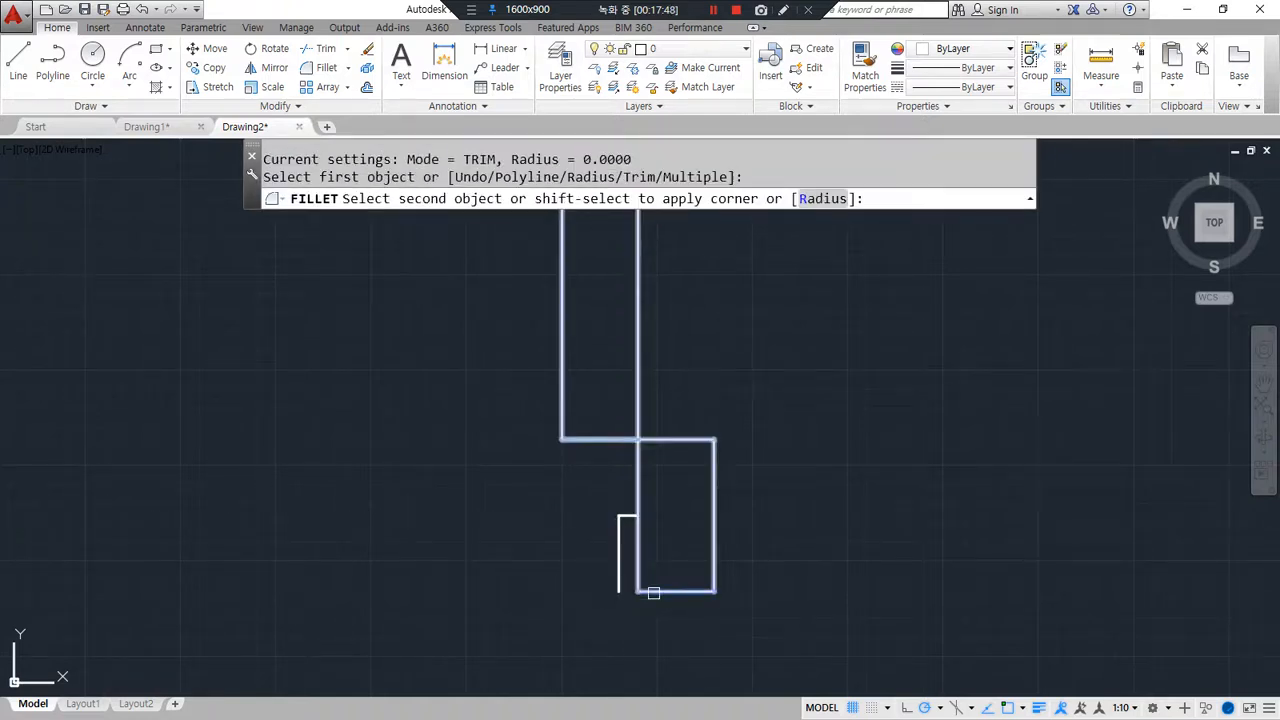
pyautogui.click(617, 575)
pyautogui.write('tr')
pyautogui.press('Return')
pyautogui.press('Return')
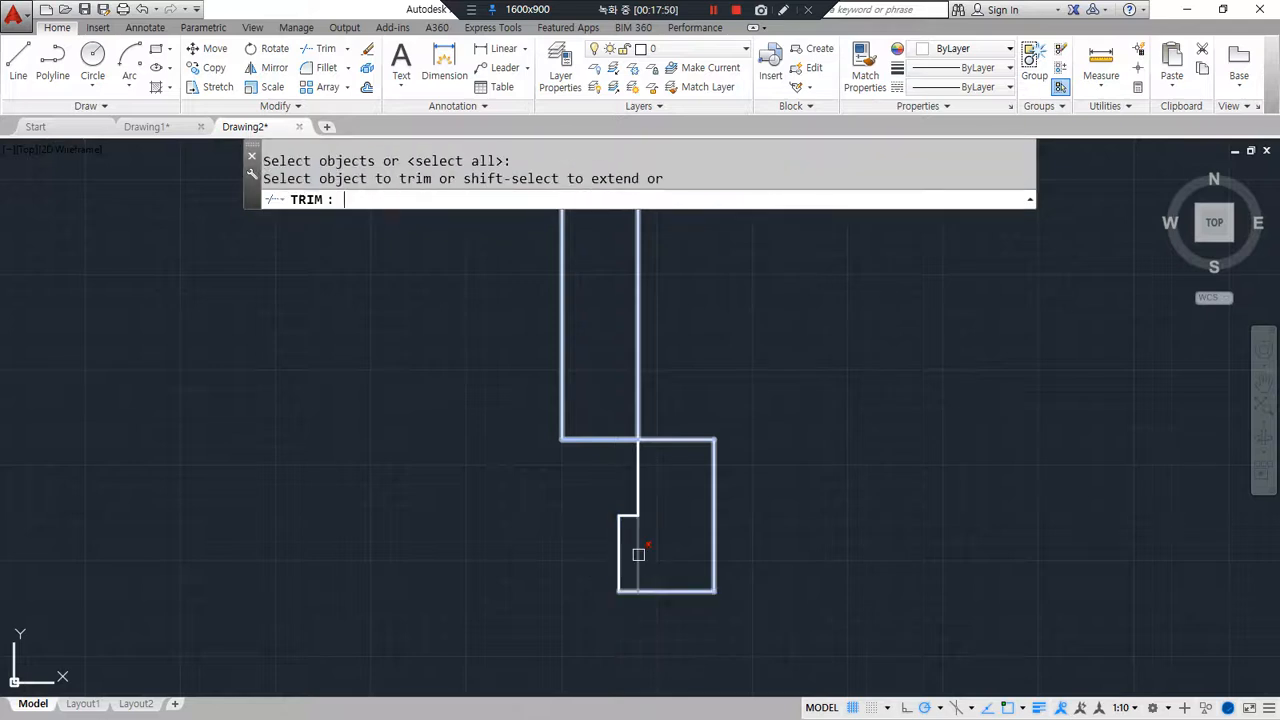
pyautogui.press('Return')
# Step: Draw the left jamb's rebate outline from its inner edge's midpoint, 10 towards the opening and down past the jamb's lower edge
pyautogui.scroll(-2, 223, 480)
pyautogui.moveTo(160, 457); pyautogui.dragTo(871, 437, button='middle')
pyautogui.scroll(2, 185, 471)
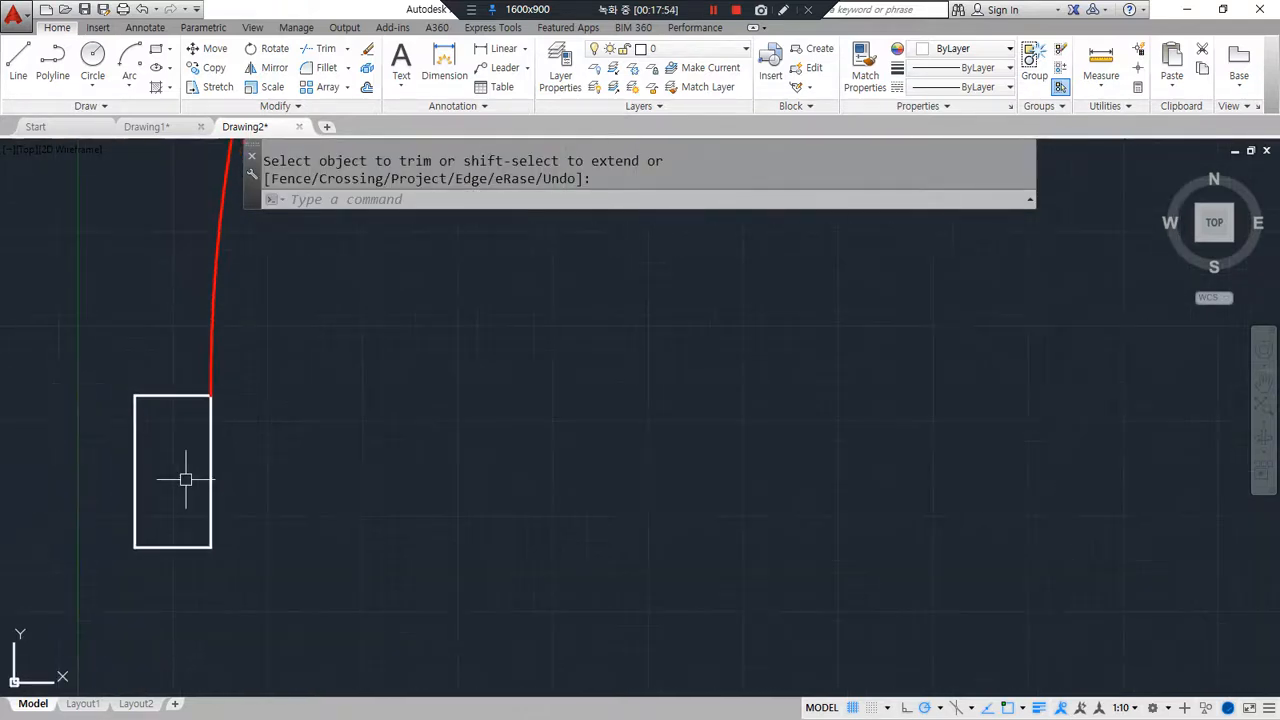
pyautogui.write('l')
pyautogui.press('Return')
pyautogui.click(212, 460)
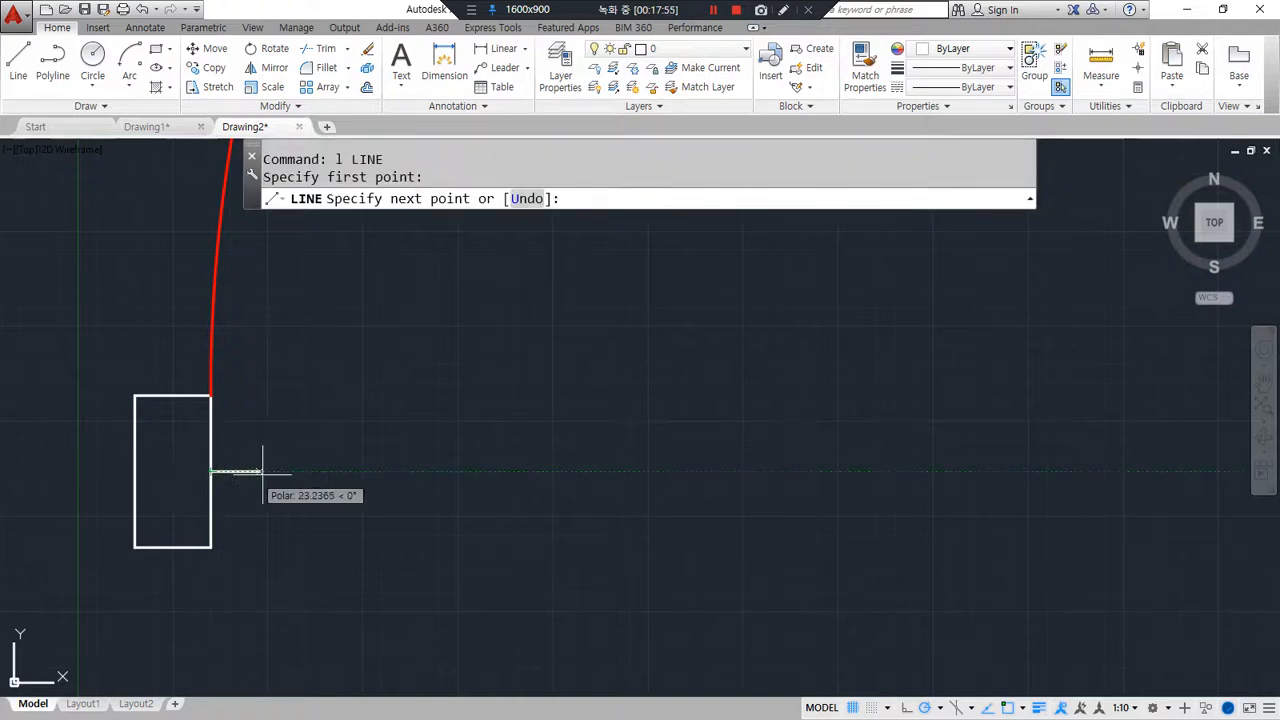
pyautogui.write('10')
pyautogui.press('Return')
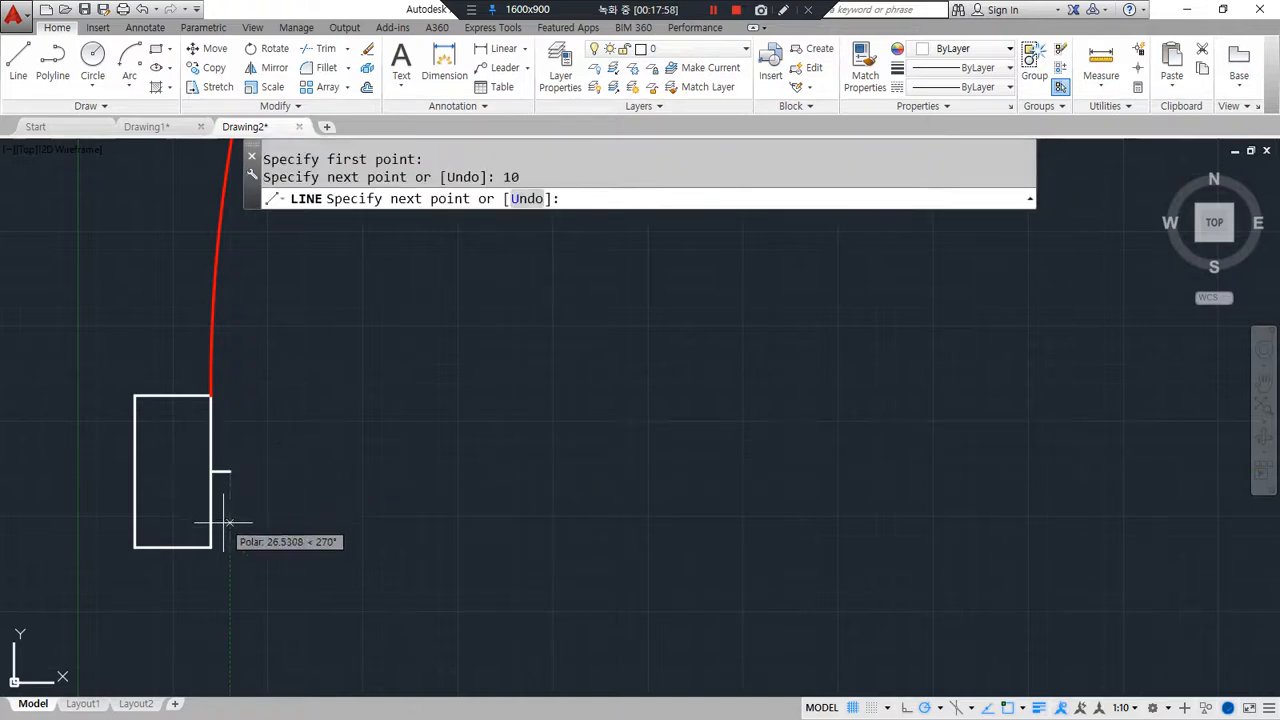
pyautogui.click(230, 588)
pyautogui.press('Return')
# Step: Trim the left jamb's old inner edge behind the rebate and close its lower corner with a zero-radius fillet
pyautogui.write('tr')
pyautogui.press('Return')
pyautogui.press('Return')
pyautogui.click(208, 508)
pyautogui.press('Return')
pyautogui.write('f')
pyautogui.press('Return')
pyautogui.click(189, 547)
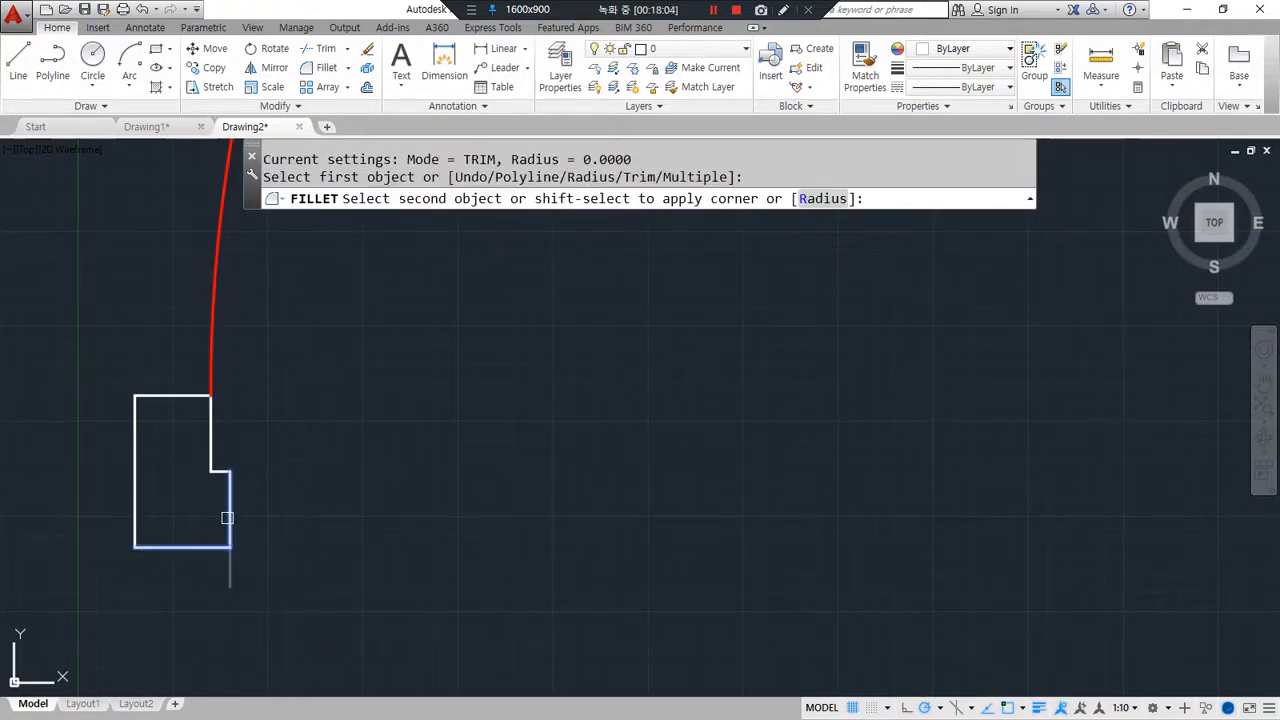
pyautogui.click(229, 514)
# Step: Add the new rebate lines at both jambs to the door plan's group and check the group by selecting it
pyautogui.scroll(-2, 298, 535)
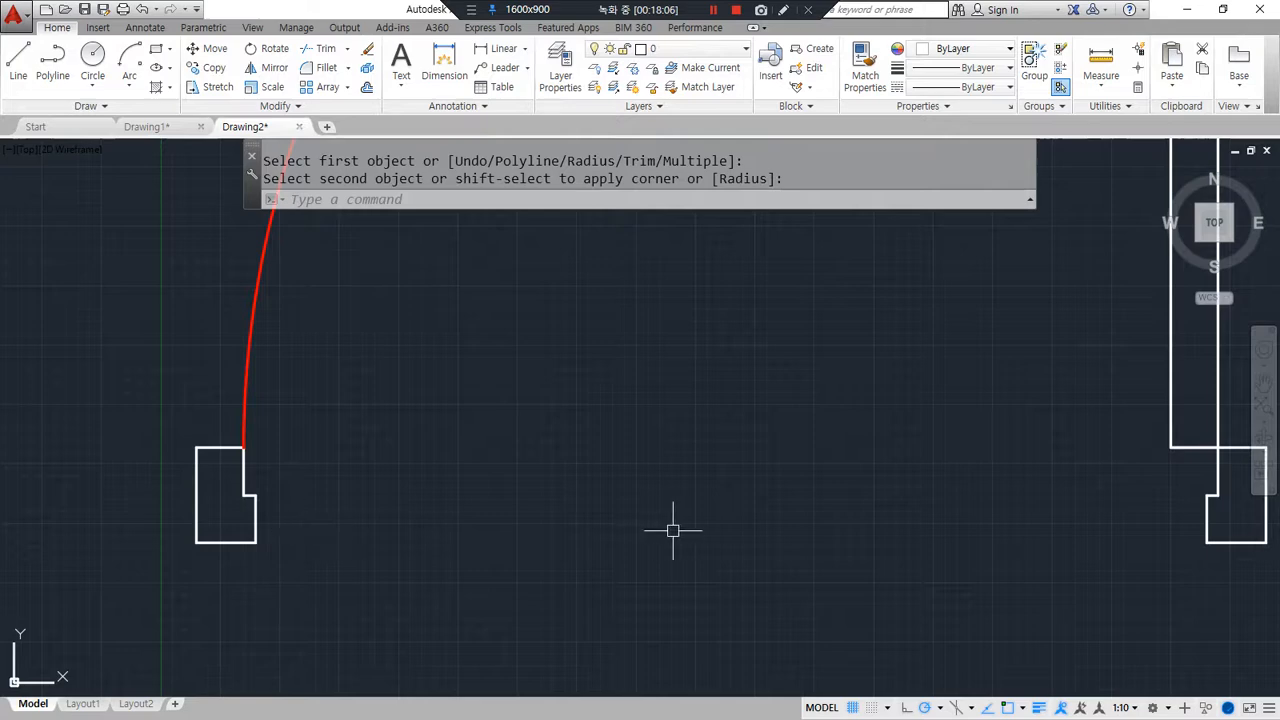
pyautogui.moveTo(671, 524); pyautogui.dragTo(507, 542, button='middle')
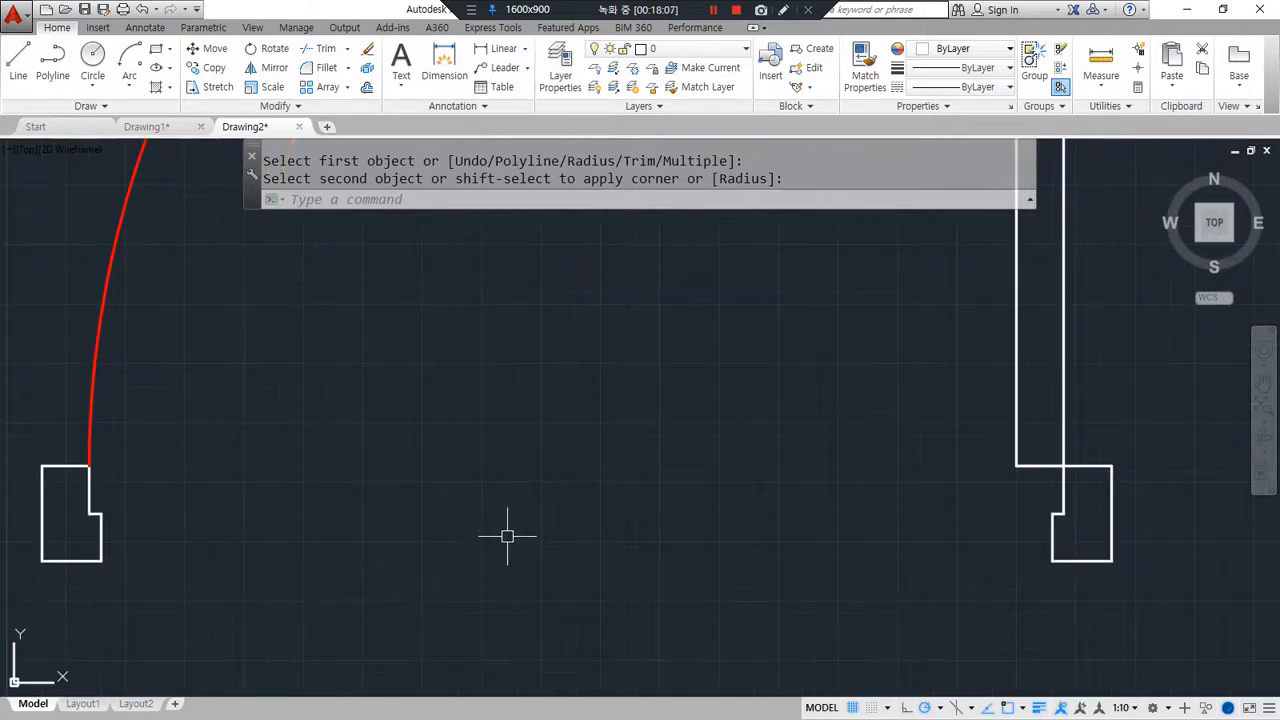
pyautogui.click(50, 466)
pyautogui.moveTo(112, 568)
pyautogui.mouseDown()
pyautogui.moveTo(116, 515)
pyautogui.moveTo(114, 569)
pyautogui.mouseUp()
pyautogui.moveTo(1082, 558)
pyautogui.mouseDown()
pyautogui.moveTo(1028, 540)
pyautogui.moveTo(1061, 563)
pyautogui.mouseUp()
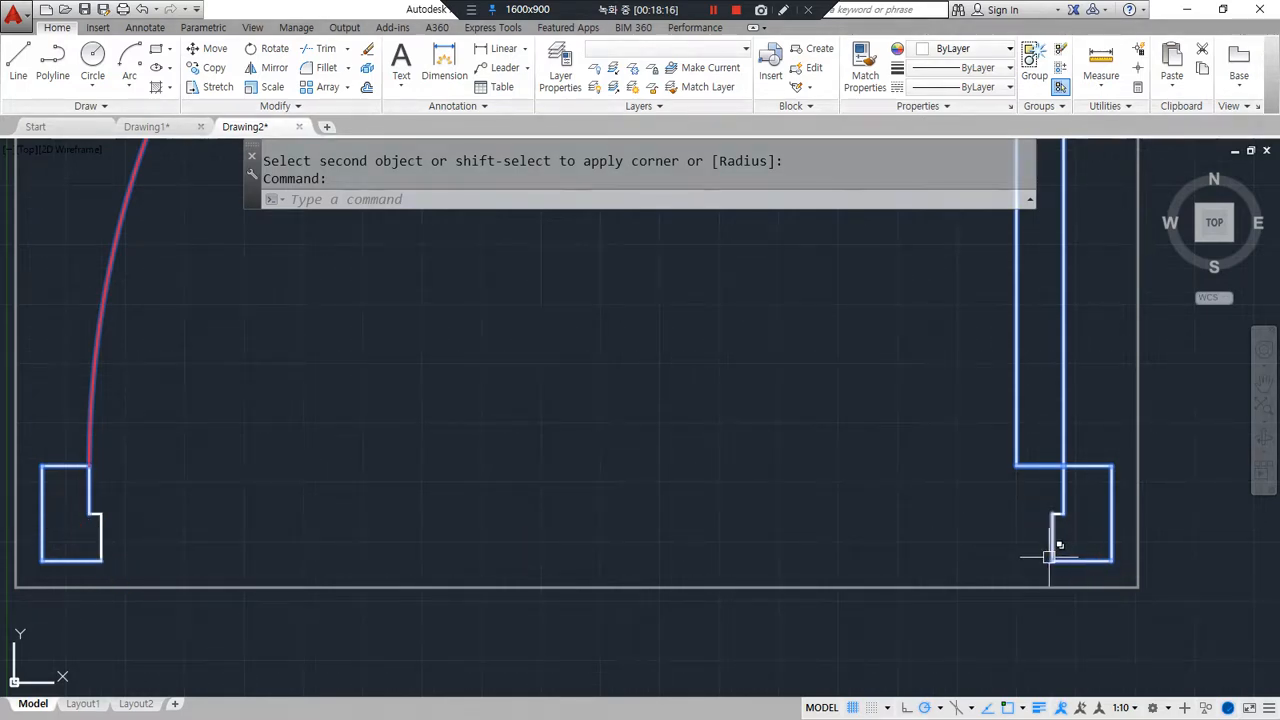
pyautogui.write('groupedit')
pyautogui.press('Return')
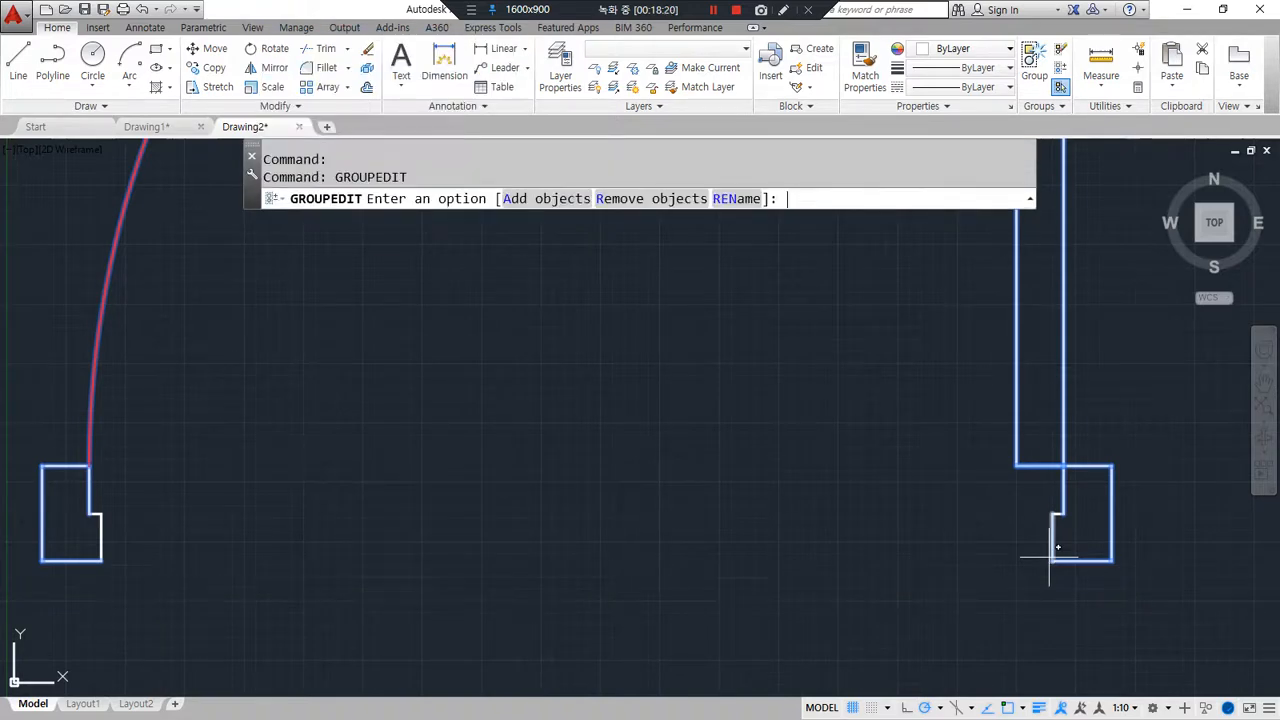
pyautogui.click(538, 200)
pyautogui.click(55, 488)
pyautogui.click(1094, 596)
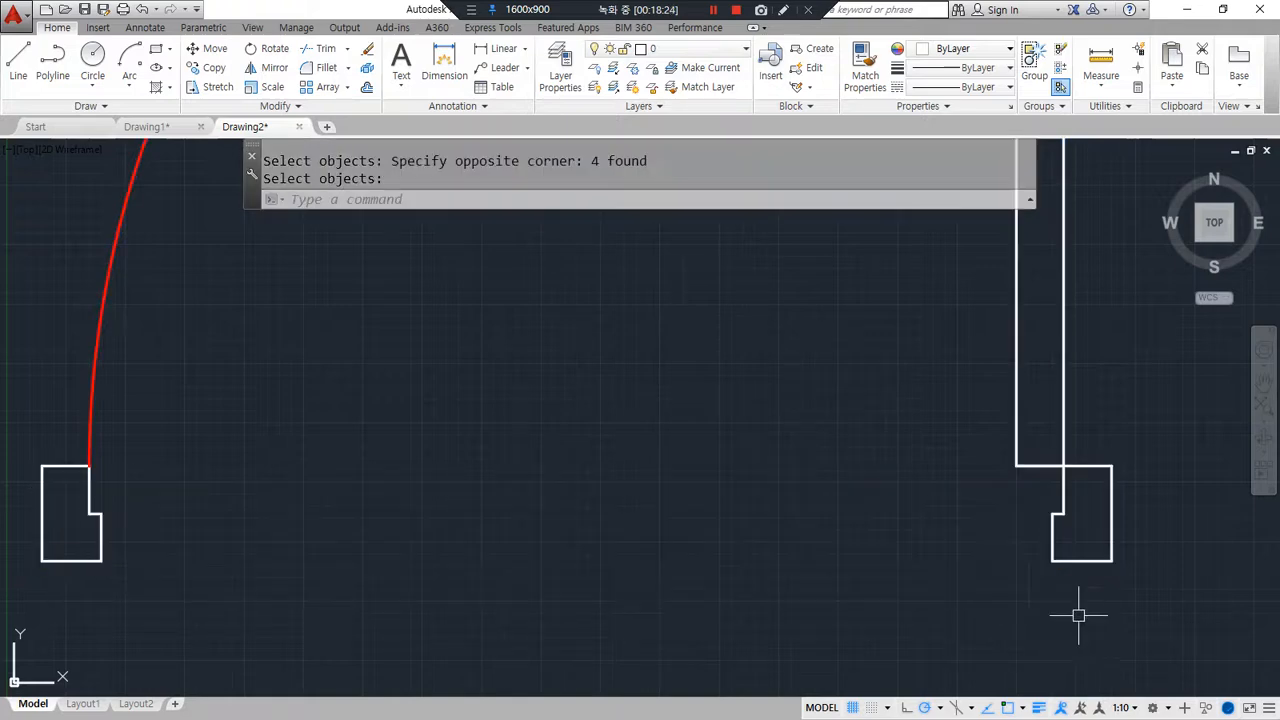
pyautogui.scroll(-3, 1072, 585)
pyautogui.scroll(2, 1068, 565)
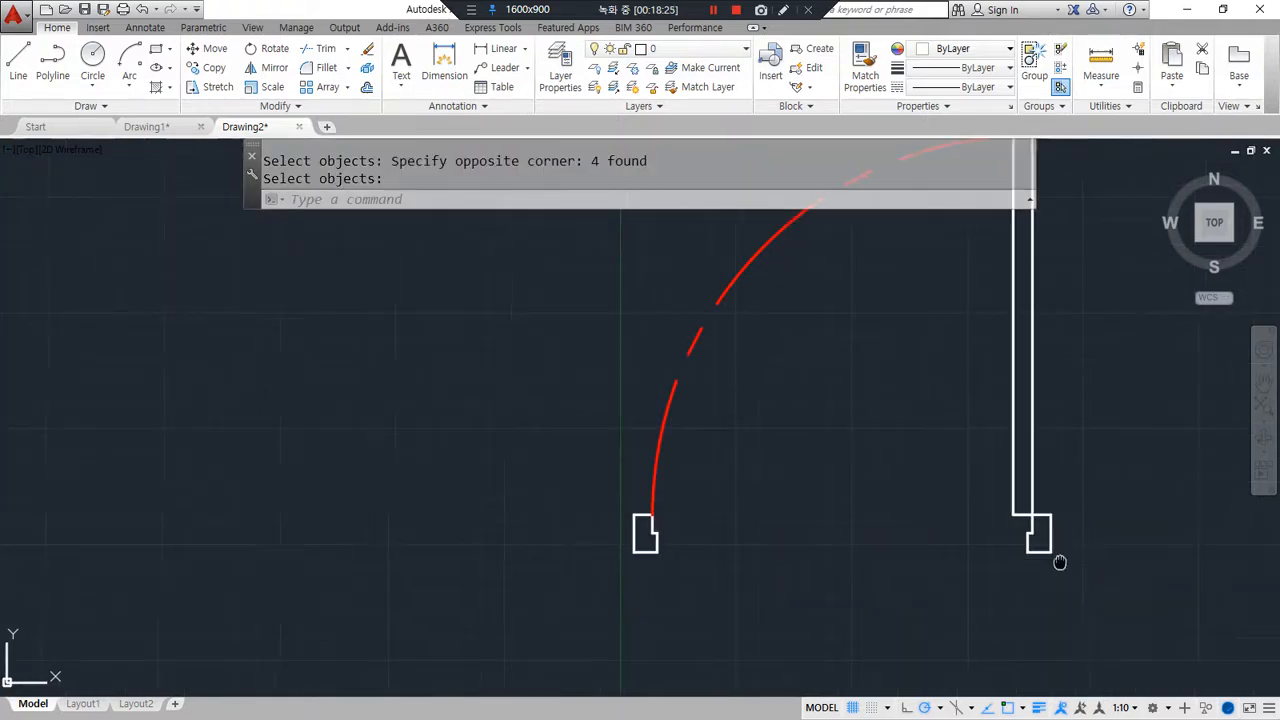
pyautogui.moveTo(1071, 560); pyautogui.dragTo(909, 589, button='middle')
pyautogui.press('Return')
pyautogui.click(890, 555)
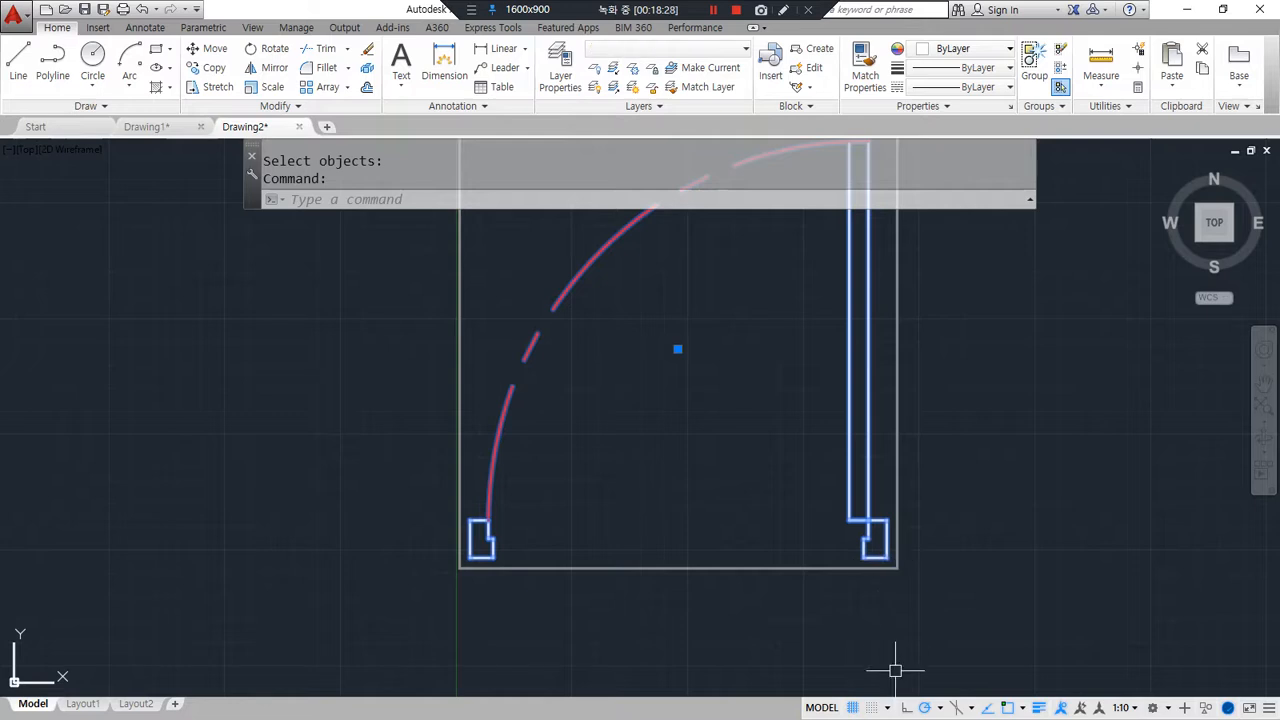
pyautogui.press('Escape')
# Step: Stretch the lower ends of both rebated jambs straight down by 40
pyautogui.write('s')
pyautogui.press('Return')
pyautogui.click(951, 591)
pyautogui.click(414, 540)
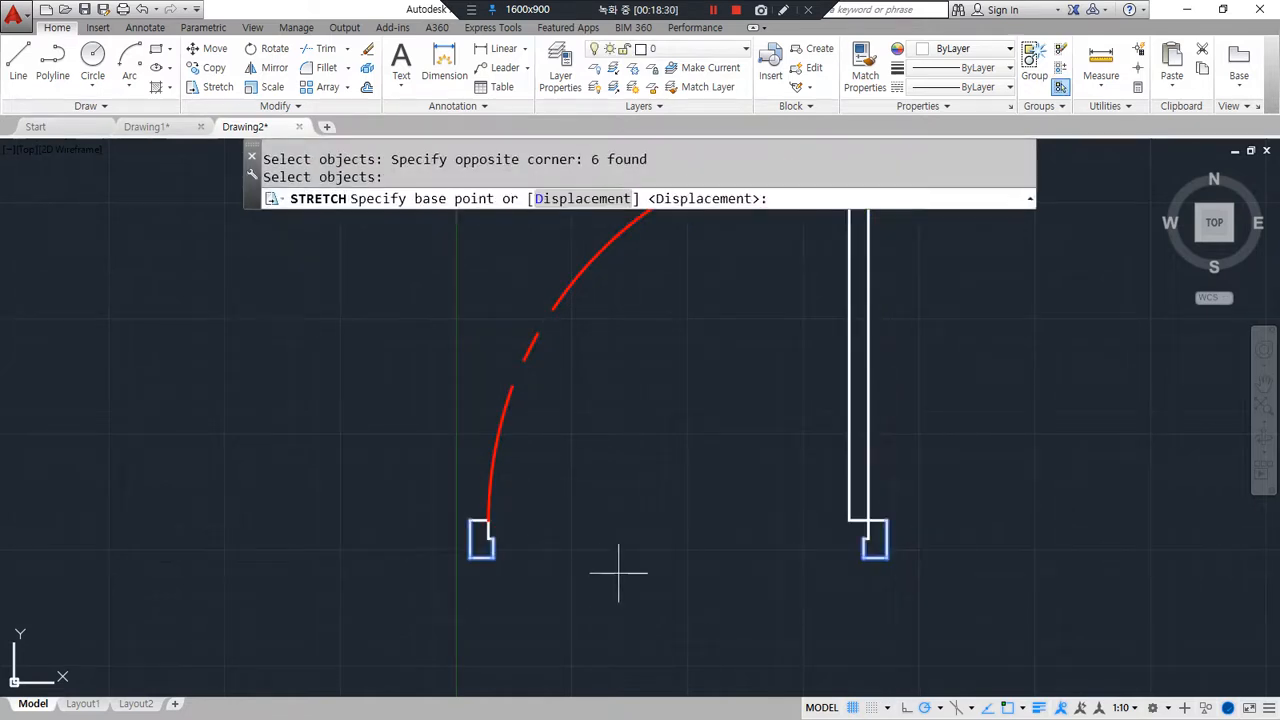
pyautogui.click(630, 572)
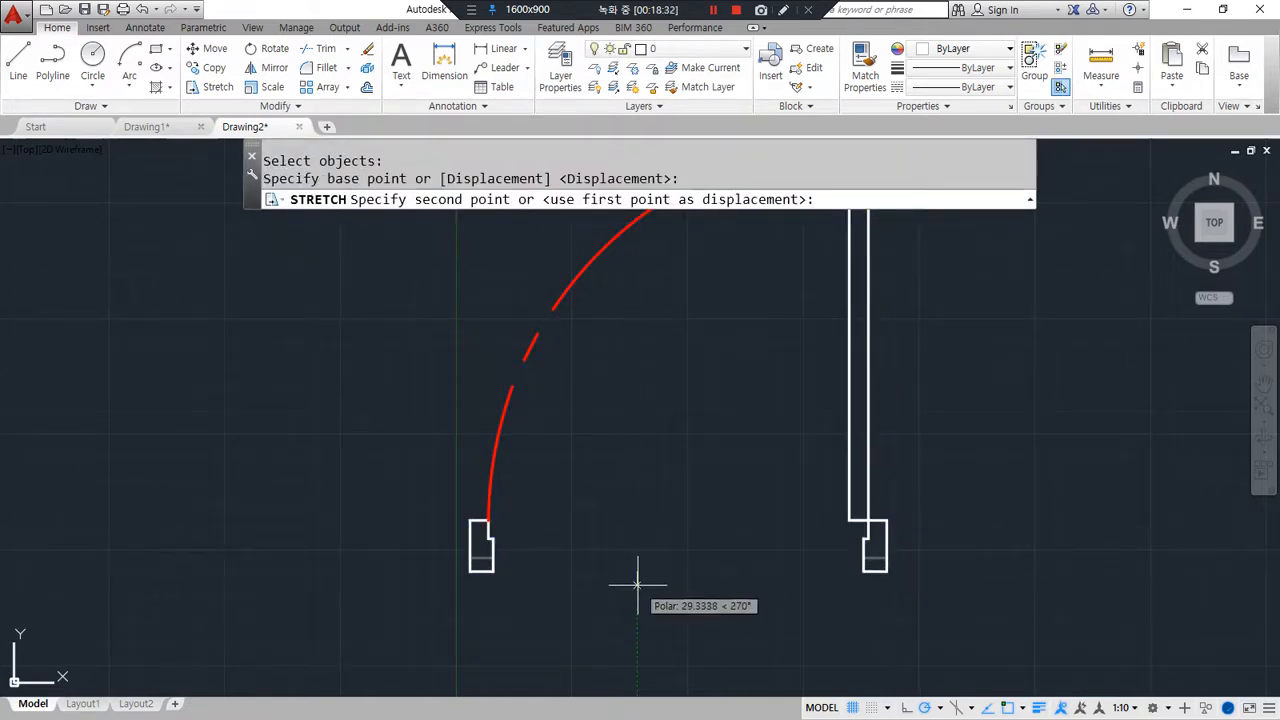
pyautogui.write('40')
pyautogui.press('Return')
pyautogui.press('Escape')
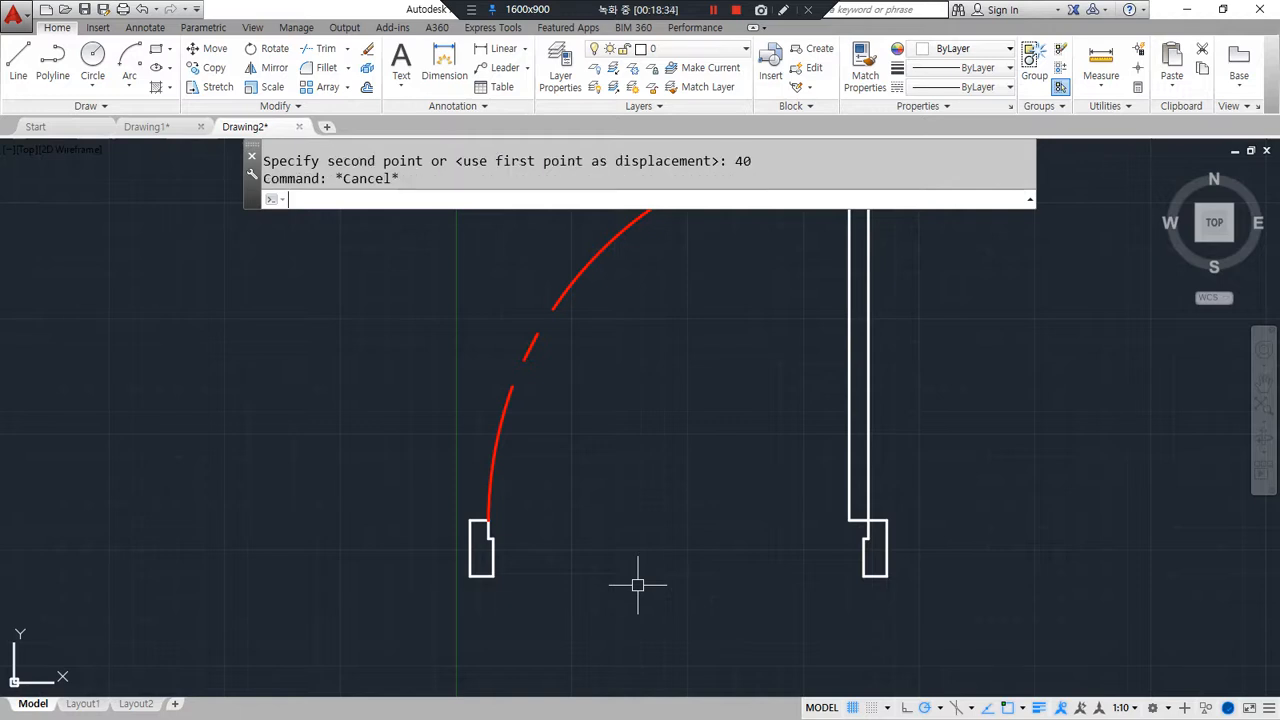
# Step: Undo the last stretch of the two rebated jambs
pyautogui.scroll(-3, 597, 480)
pyautogui.scroll(3, 565, 457)
pyautogui.scroll(4, 452, 511)
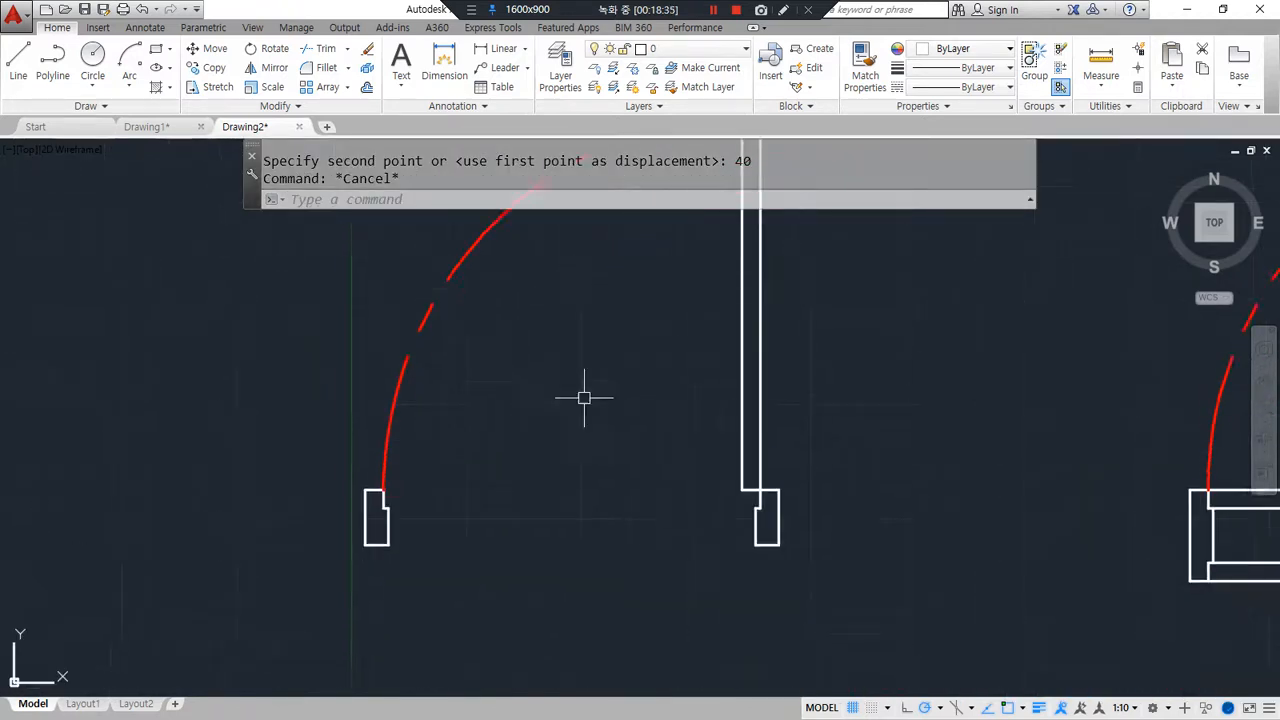
pyautogui.hotkey('ctrl', 'z')
pyautogui.hotkey('ctrl', 'z')
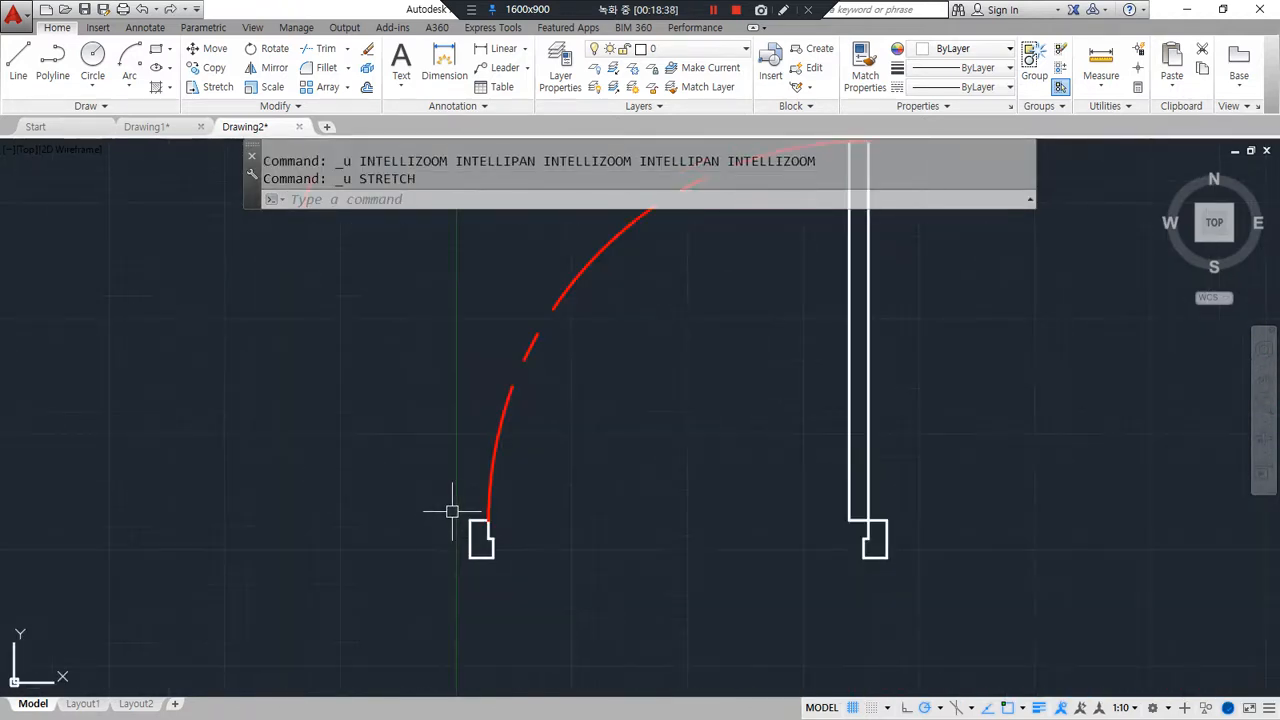
# Step: Switch to the Notepad notes to review the Block, Insert and BEdit line, and return to the AutoCAD drawing
pyautogui.scroll(2, 610, 535)
pyautogui.scroll(2, 610, 534)
pyautogui.moveTo(608, 531); pyautogui.dragTo(427, 541, button='middle')
pyautogui.scroll(-4, 436, 524)
pyautogui.hotkey('alt', 'Tab')
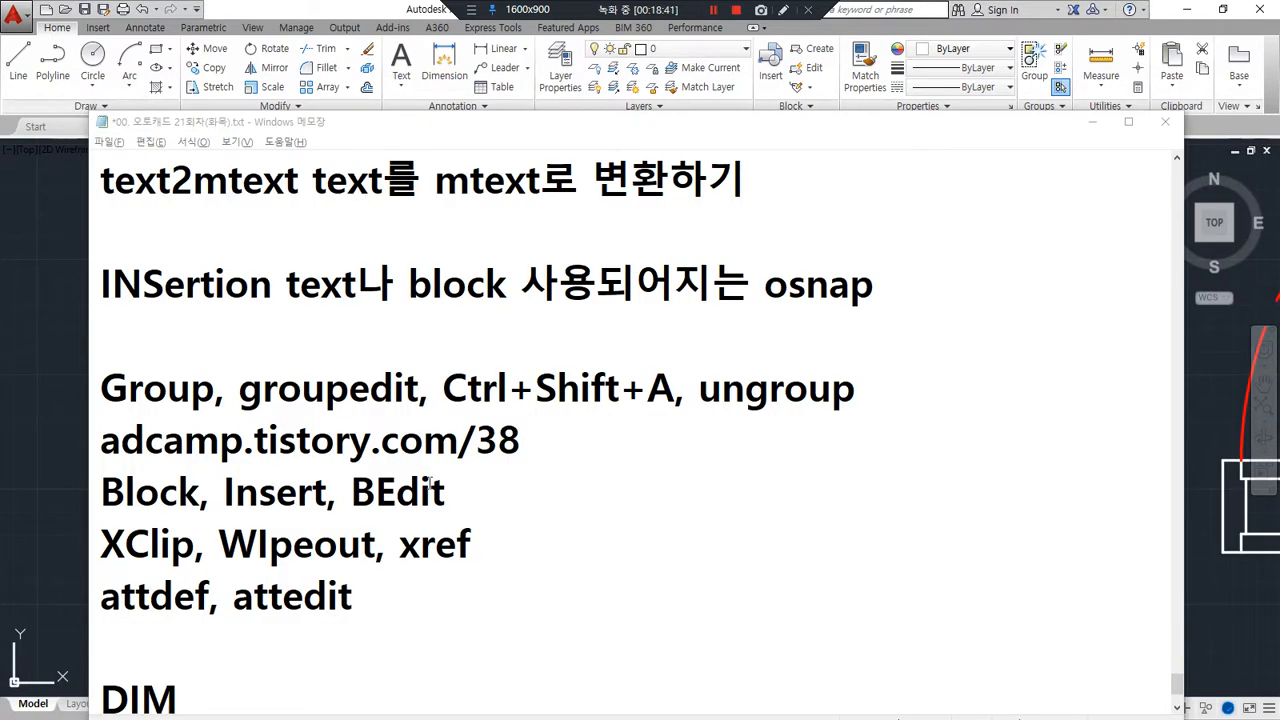
pyautogui.moveTo(101, 517); pyautogui.dragTo(441, 520)
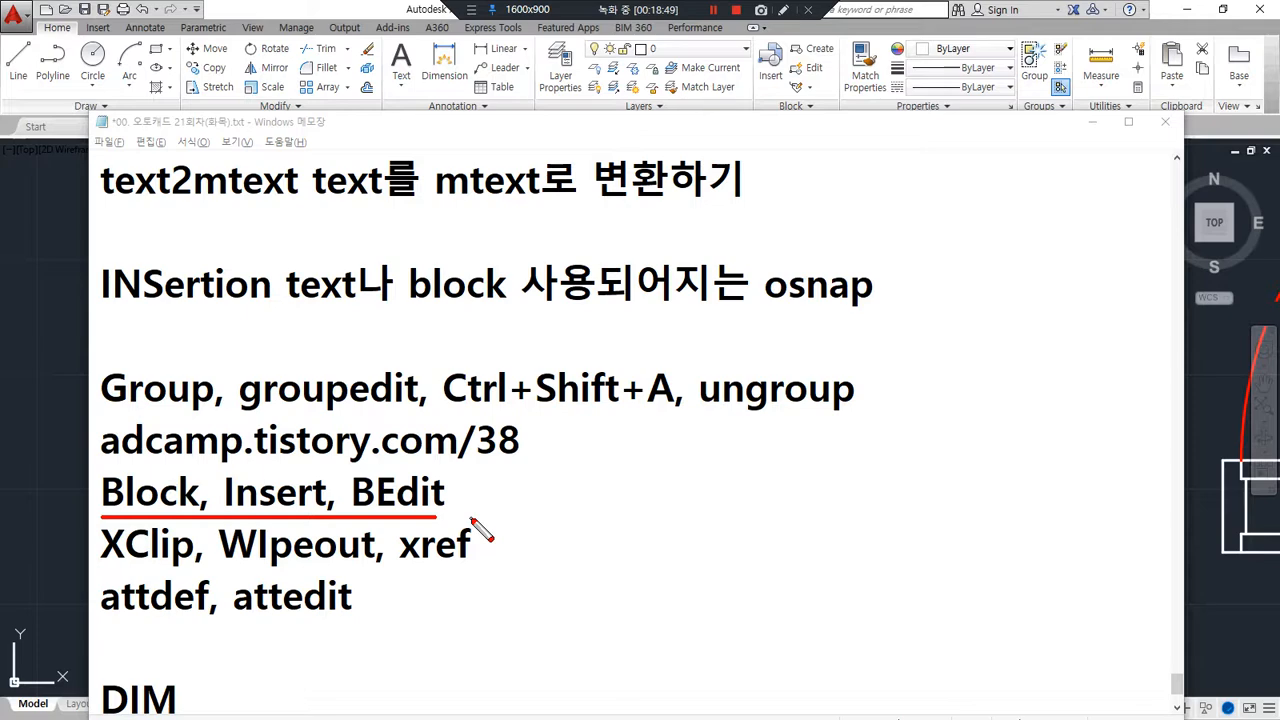
pyautogui.press('Escape')
pyautogui.click(46, 367)
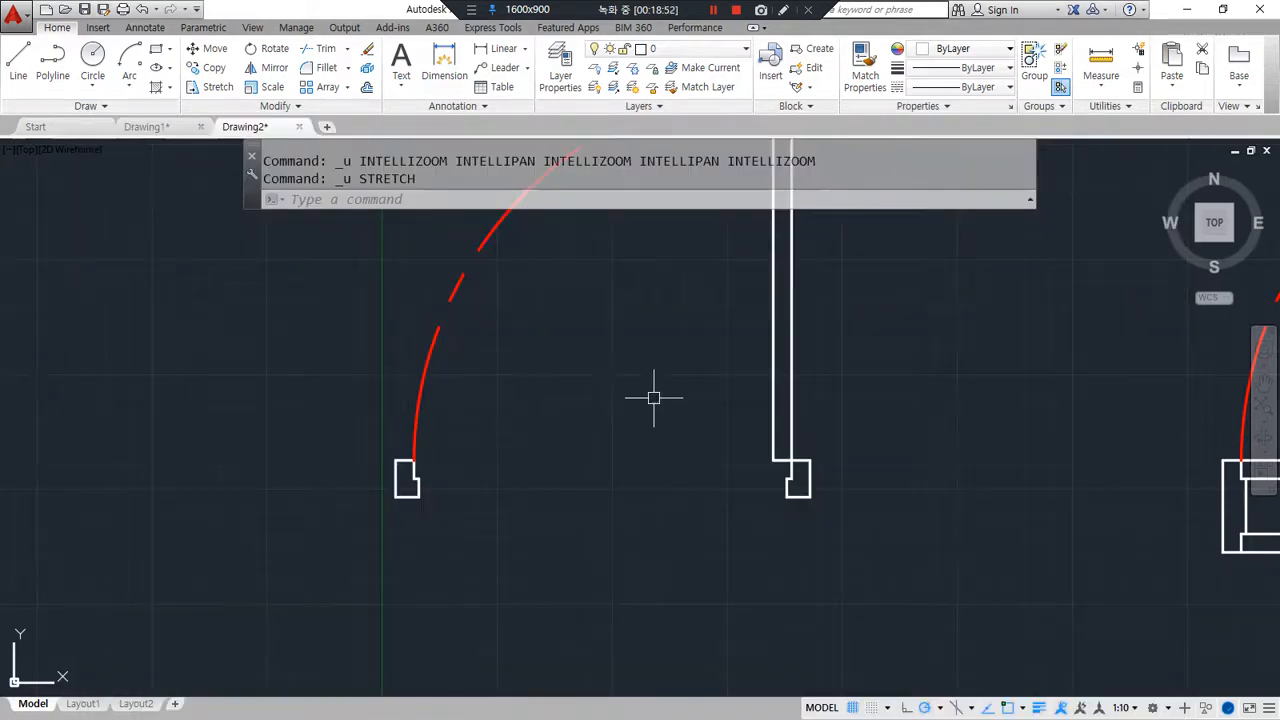
# Step: Ungroup the single door plan with the rebated jambs
pyautogui.scroll(-4, 640, 395)
pyautogui.moveTo(627, 386); pyautogui.dragTo(490, 470, button='middle')
pyautogui.click(443, 410)
pyautogui.press('Escape')
pyautogui.press('Escape')
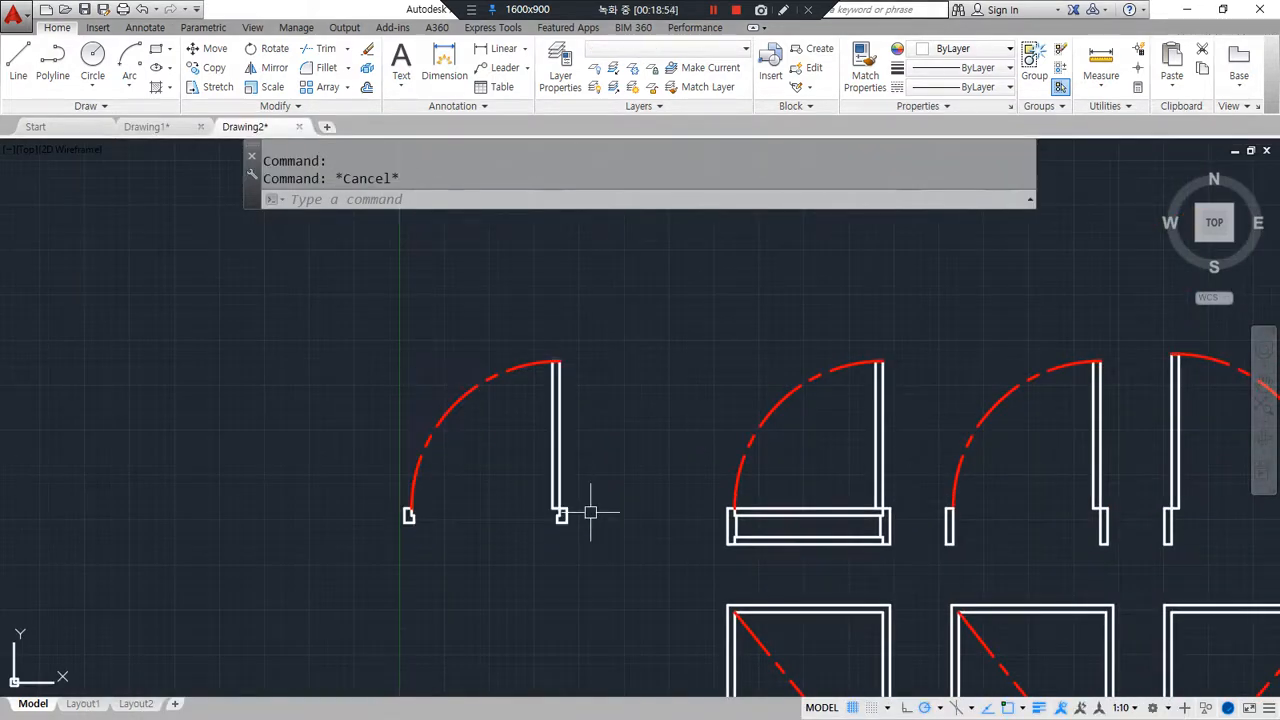
pyautogui.write('ung')
pyautogui.press('Return')
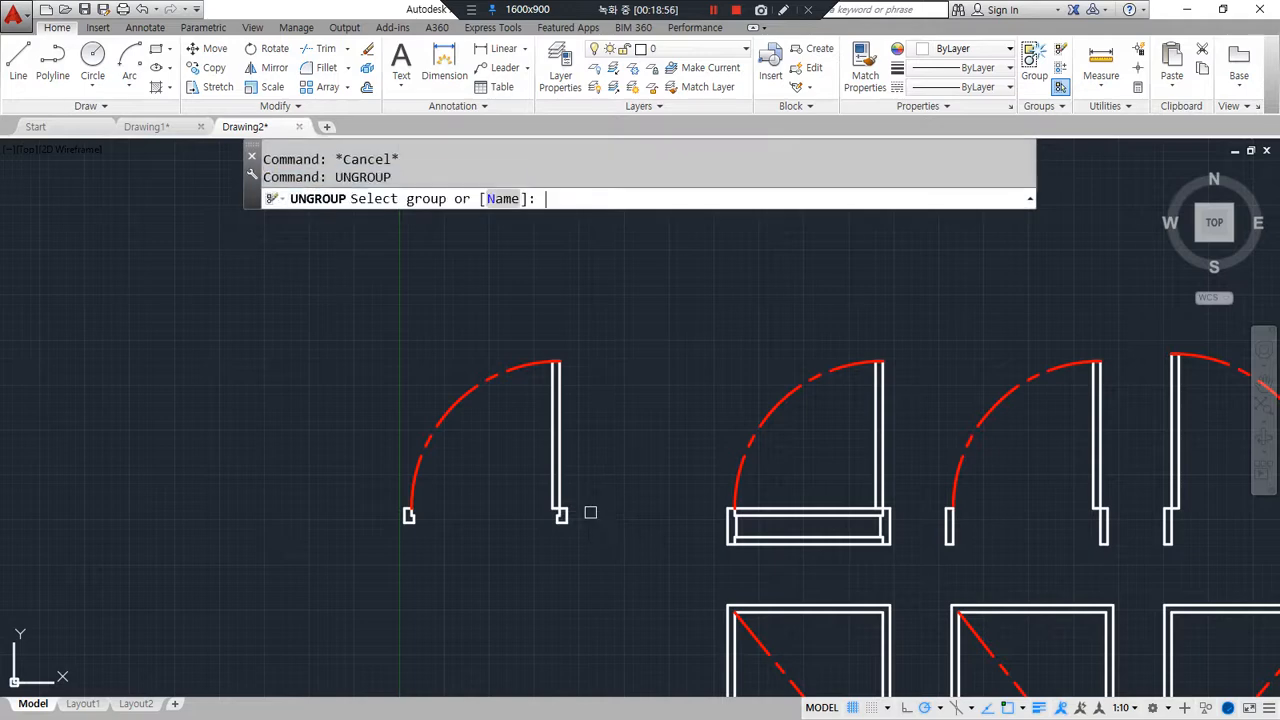
pyautogui.click(566, 446)
pyautogui.press('Return')
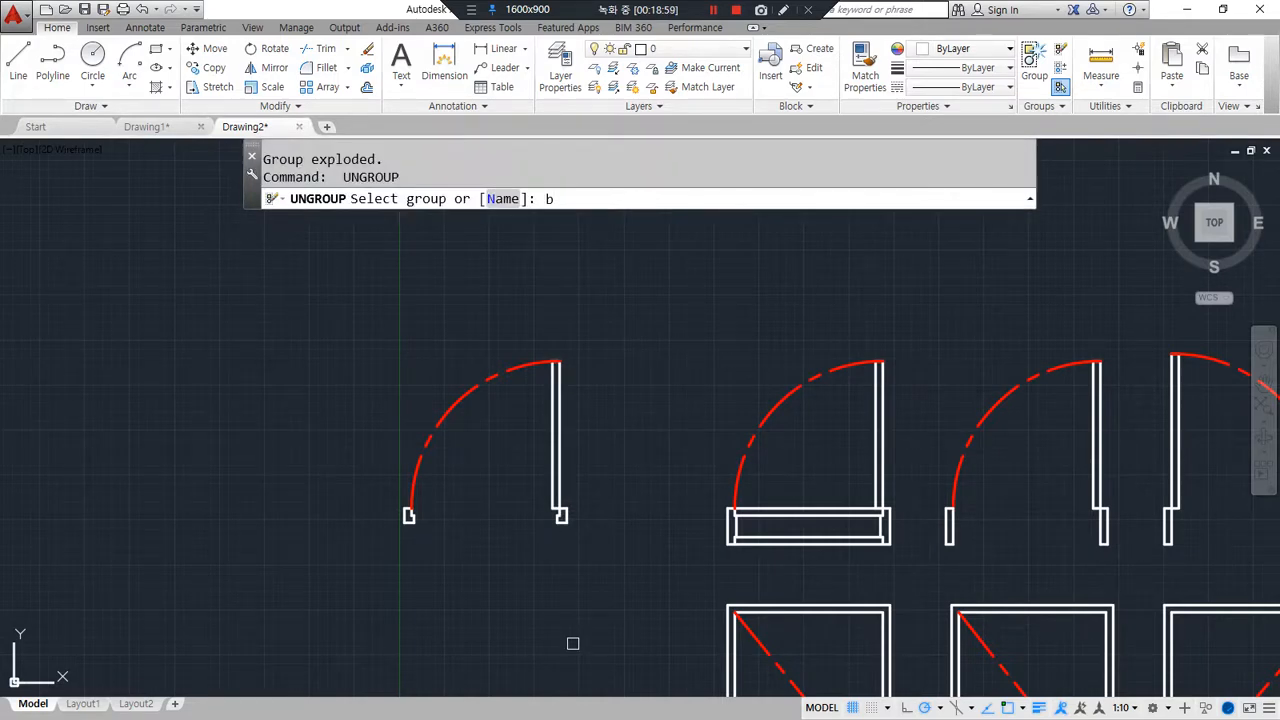
pyautogui.press('Escape')
# Step: Start a block definition named 문_900 and pick the lower-left corner of the left jamb as its base point
pyautogui.write('b')
pyautogui.press('Return')
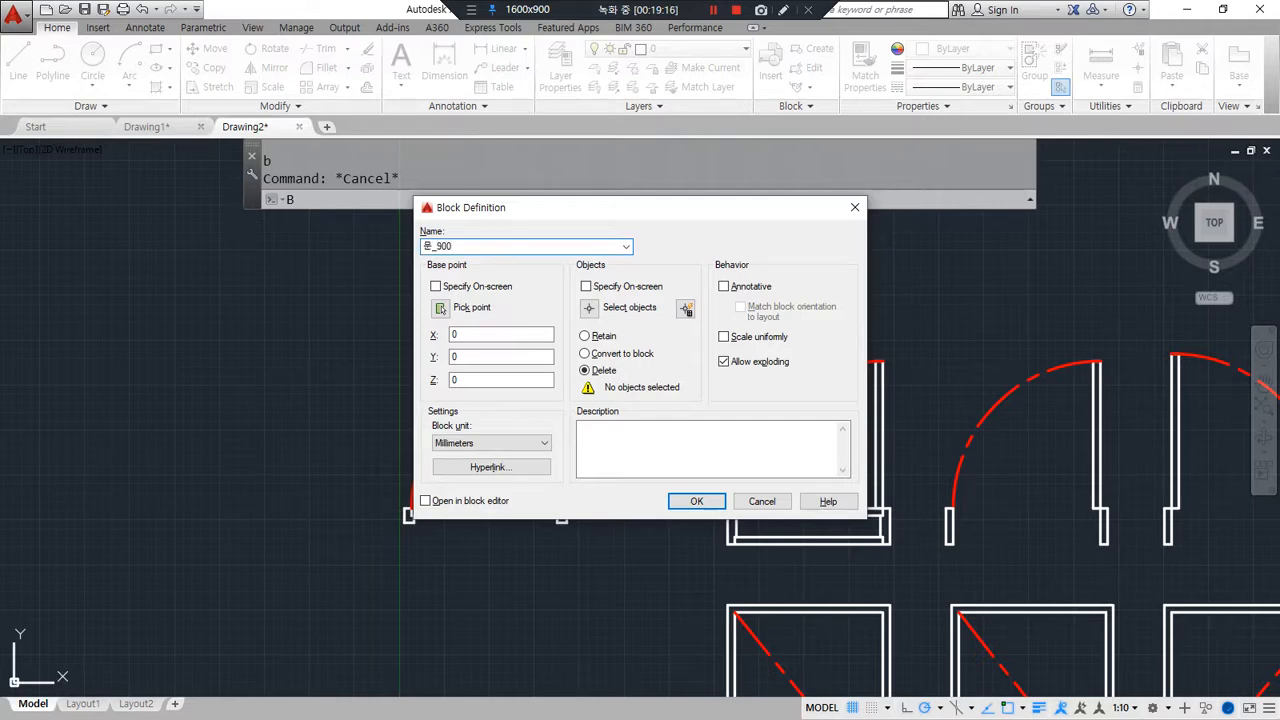
pyautogui.moveTo(420, 262); pyautogui.dragTo(512, 265)
pyautogui.moveTo(476, 410)
pyautogui.mouseDown()
pyautogui.moveTo(426, 386)
pyautogui.moveTo(512, 352)
pyautogui.moveTo(486, 402)
pyautogui.moveTo(393, 340)
pyautogui.moveTo(510, 285)
pyautogui.moveTo(484, 427)
pyautogui.mouseUp()
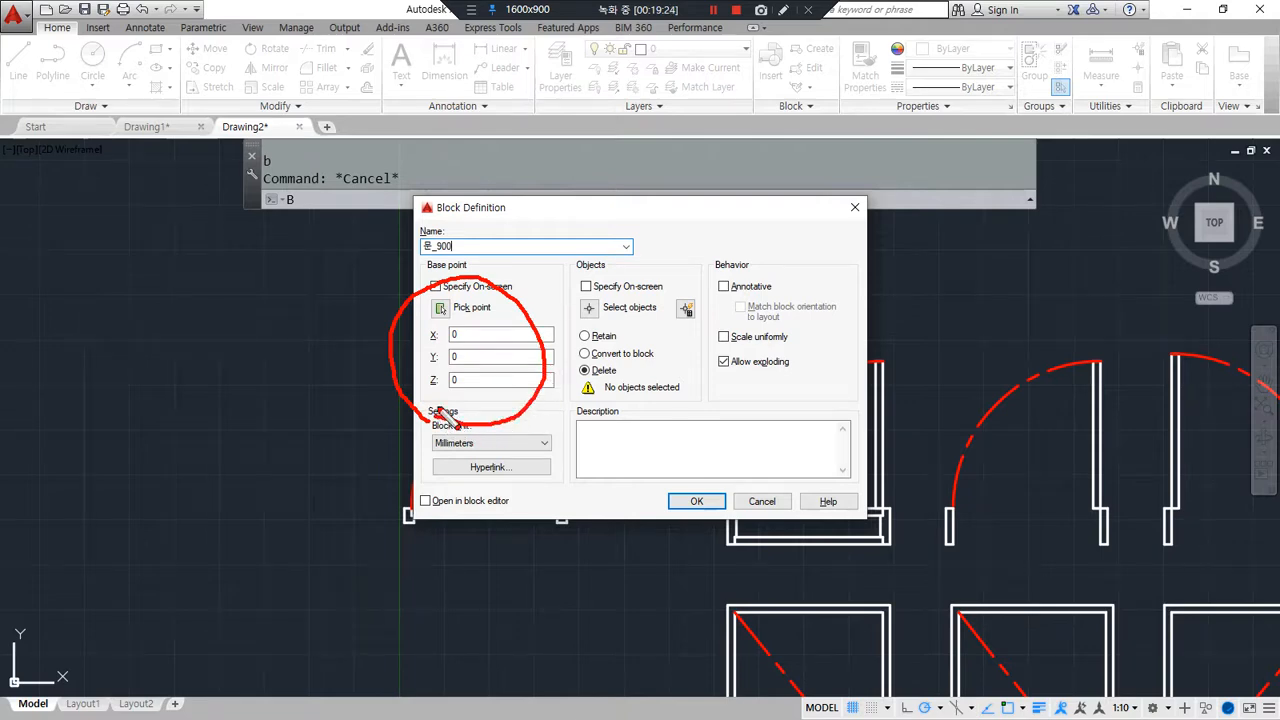
pyautogui.moveTo(455, 335)
pyautogui.mouseDown()
pyautogui.moveTo(490, 335)
pyautogui.moveTo(488, 380)
pyautogui.mouseUp()
pyautogui.moveTo(488, 333); pyautogui.dragTo(441, 397)
pyautogui.moveTo(441, 331); pyautogui.dragTo(487, 398)
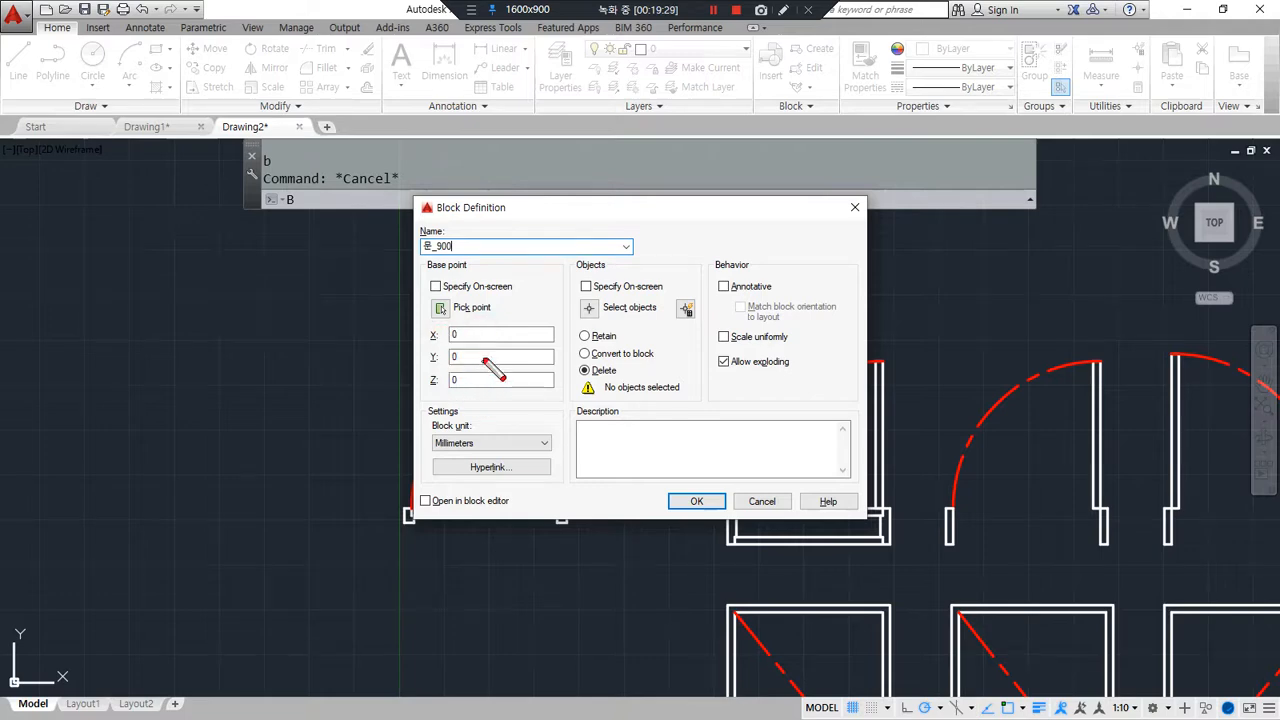
pyautogui.moveTo(440, 326)
pyautogui.mouseDown()
pyautogui.moveTo(424, 318)
pyautogui.moveTo(440, 297)
pyautogui.moveTo(500, 310)
pyautogui.moveTo(440, 332)
pyautogui.moveTo(430, 302)
pyautogui.moveTo(466, 318)
pyautogui.moveTo(443, 327)
pyautogui.mouseUp()
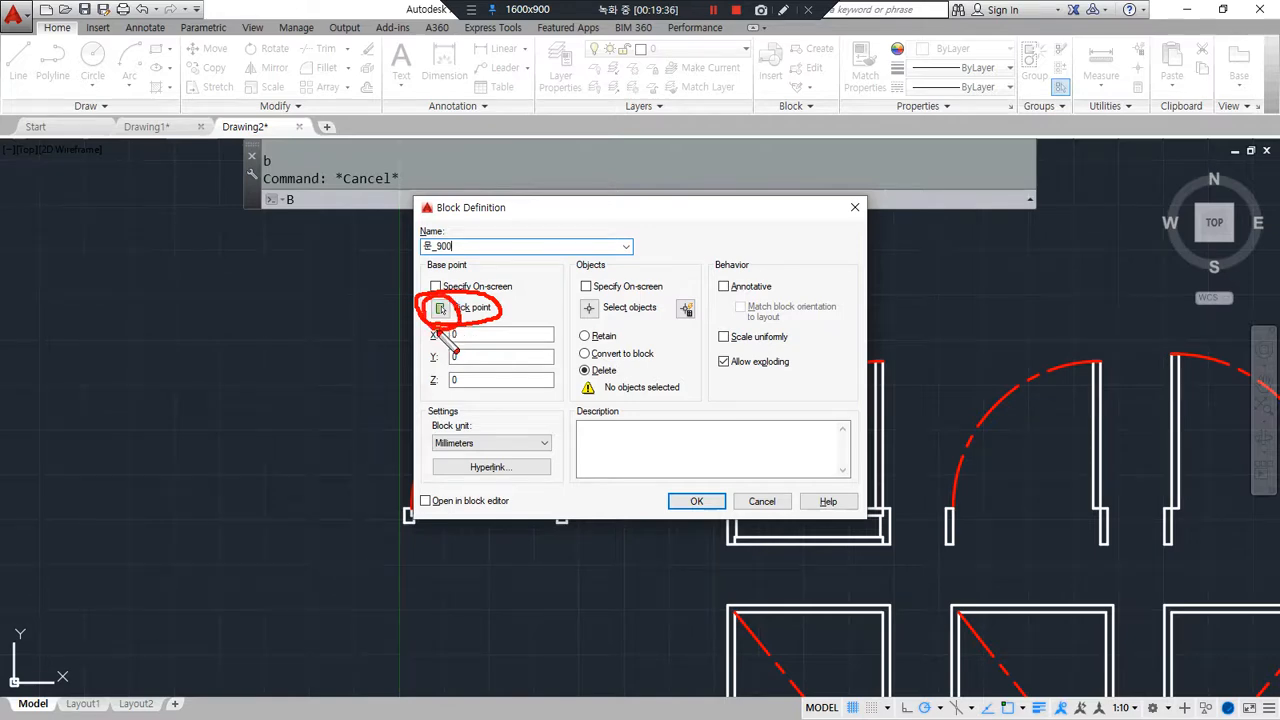
pyautogui.press('Escape')
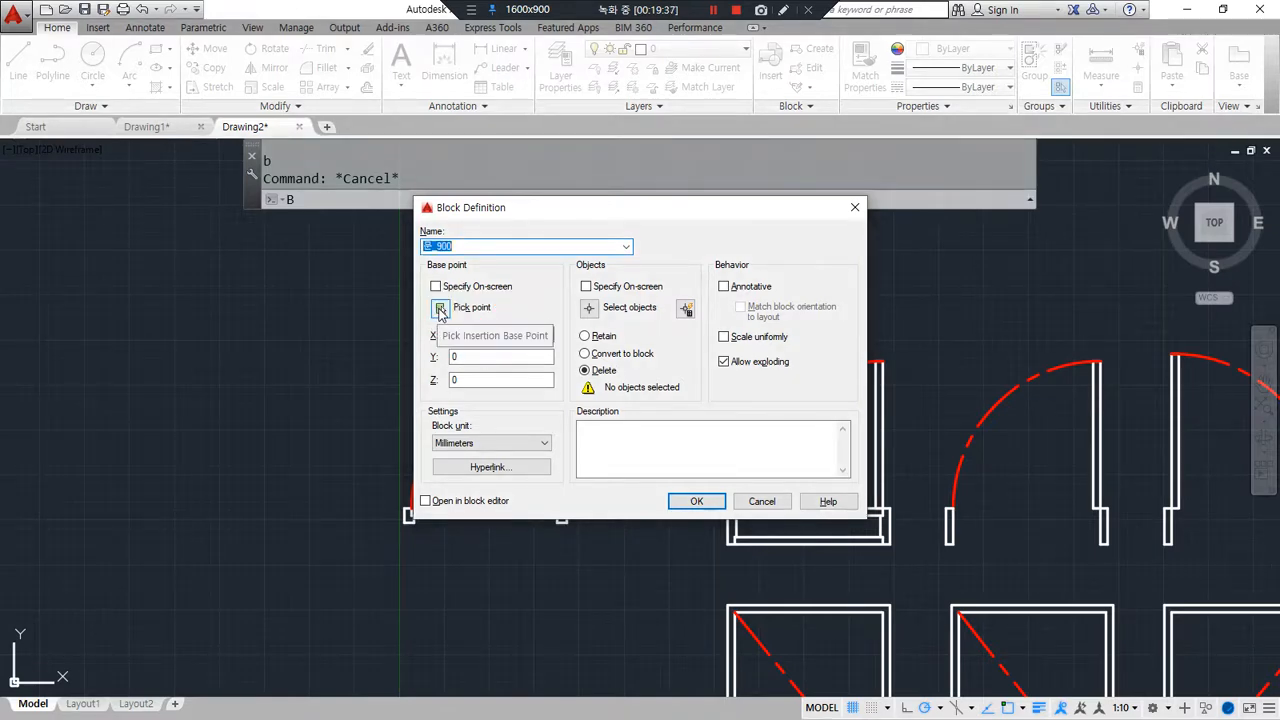
pyautogui.moveTo(460, 302)
pyautogui.mouseDown()
pyautogui.moveTo(445, 328)
pyautogui.moveTo(425, 315)
pyautogui.moveTo(458, 300)
pyautogui.moveTo(447, 325)
pyautogui.mouseUp()
pyautogui.click(441, 309)
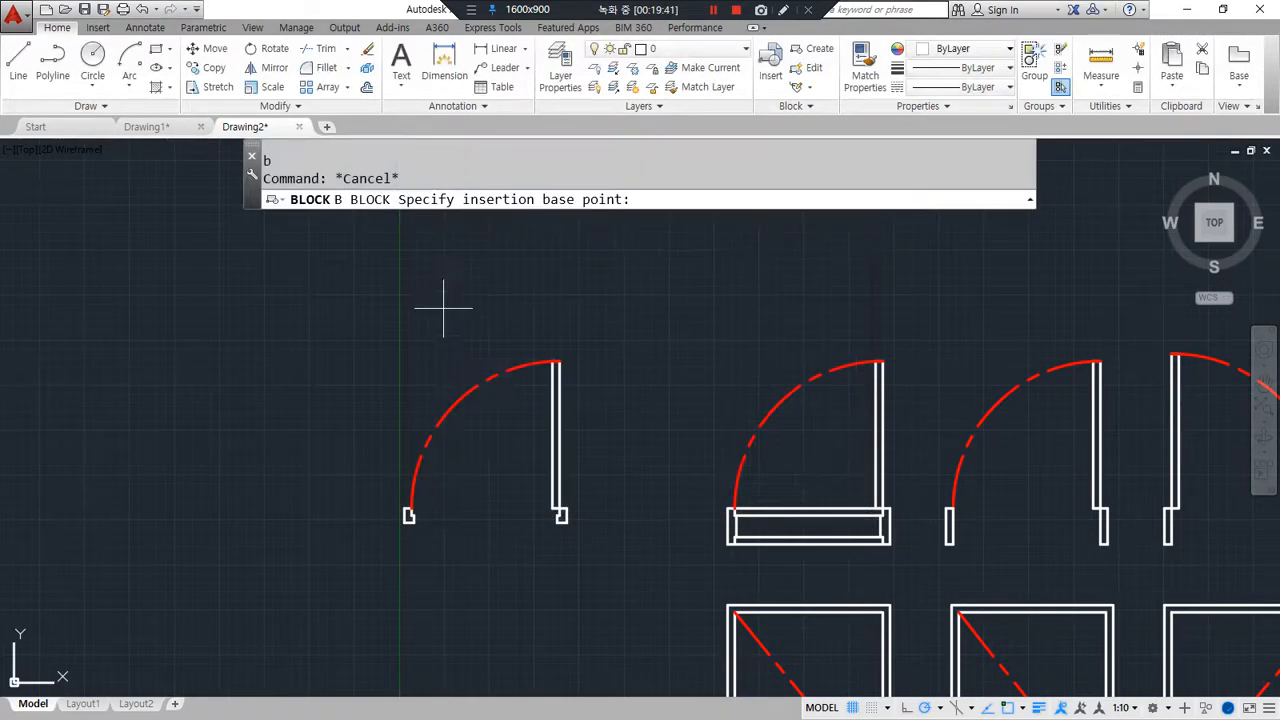
pyautogui.click(407, 516)
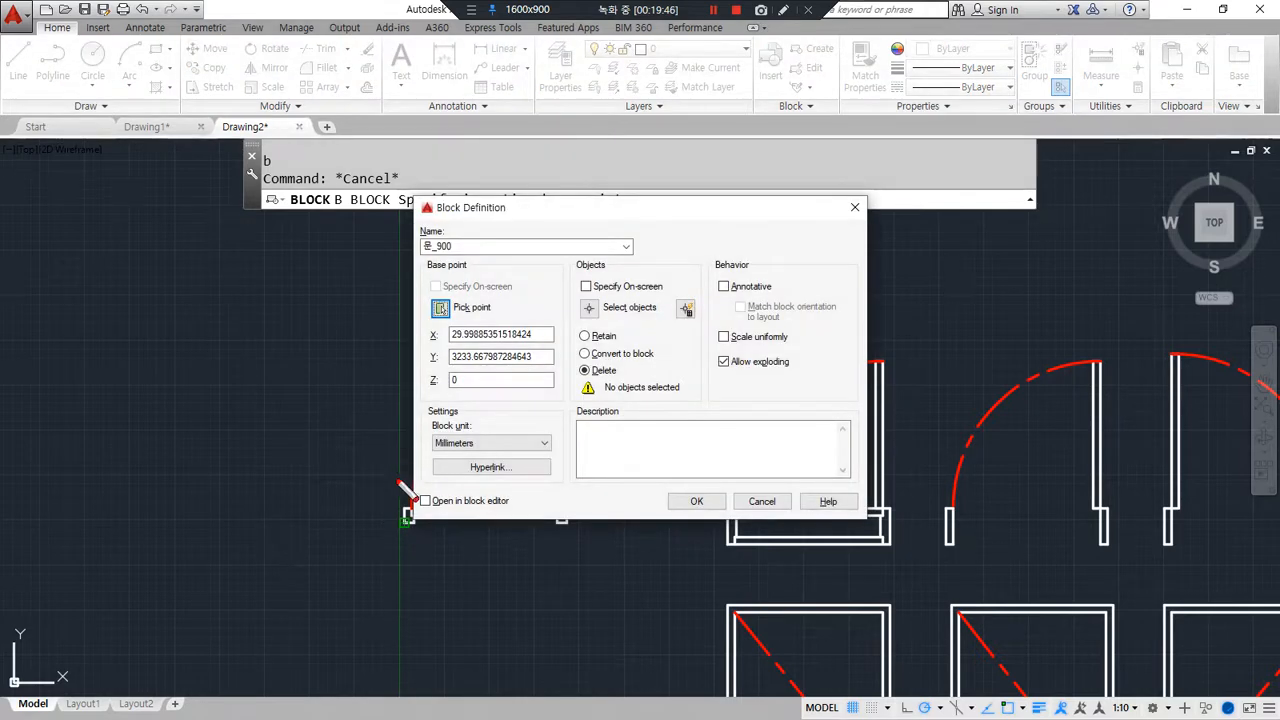
# Step: Select all objects of the ungrouped single door plan with the rebated jambs for the block definition
pyautogui.moveTo(502, 390)
pyautogui.mouseDown()
pyautogui.moveTo(488, 340)
pyautogui.moveTo(516, 410)
pyautogui.mouseUp()
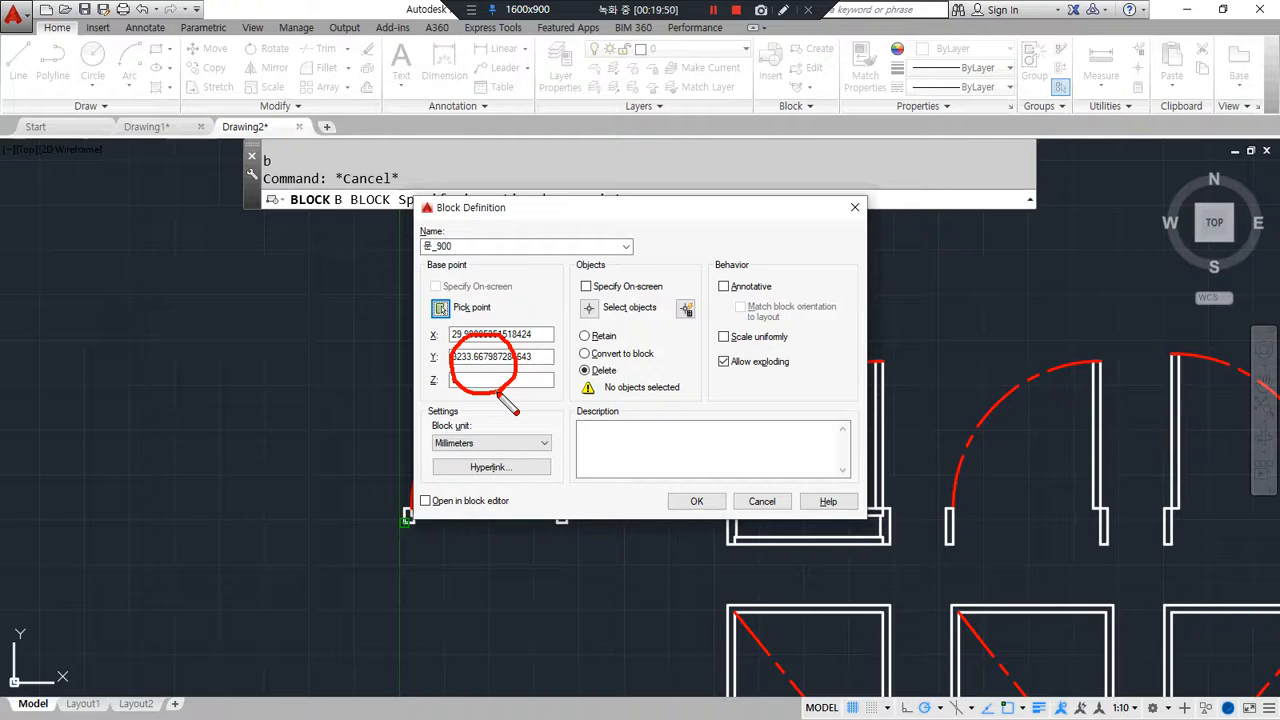
pyautogui.moveTo(598, 246)
pyautogui.mouseDown()
pyautogui.moveTo(562, 372)
pyautogui.moveTo(682, 386)
pyautogui.moveTo(636, 245)
pyautogui.moveTo(612, 243)
pyautogui.mouseUp()
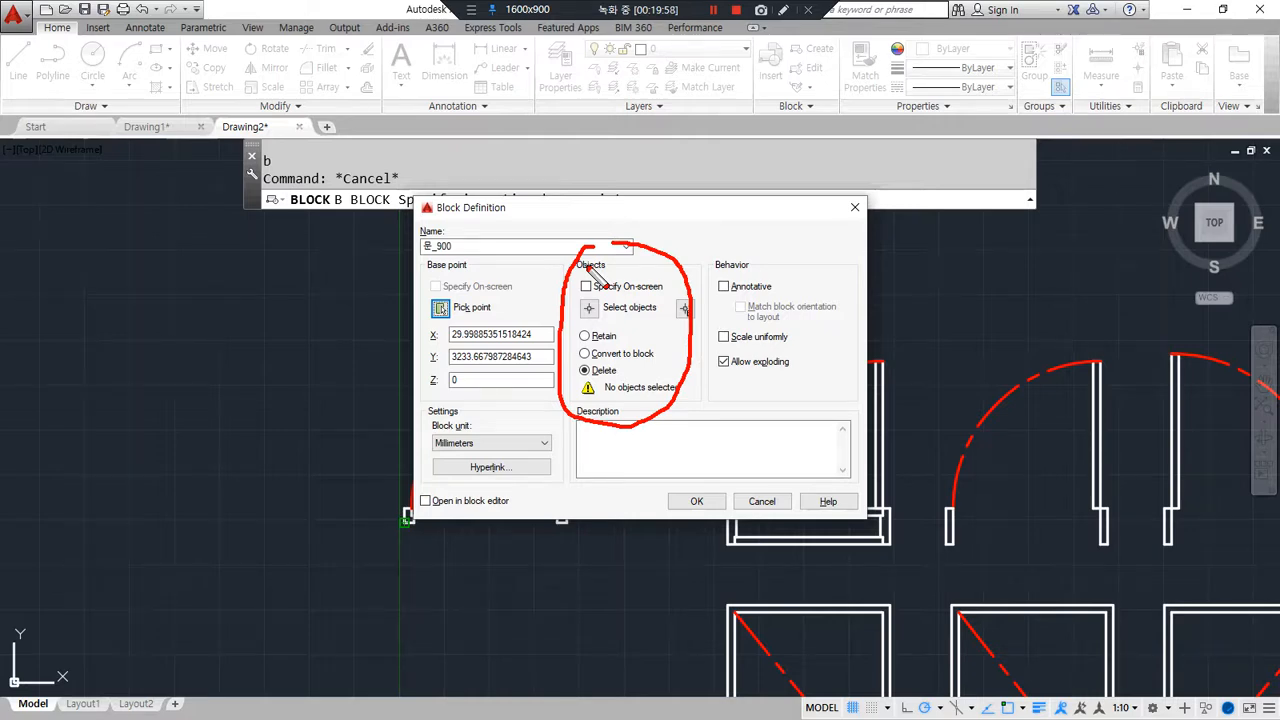
pyautogui.hotkey('ctrl', 'z')
pyautogui.moveTo(651, 320)
pyautogui.mouseDown()
pyautogui.moveTo(575, 321)
pyautogui.moveTo(590, 293)
pyautogui.moveTo(609, 326)
pyautogui.moveTo(587, 333)
pyautogui.mouseUp()
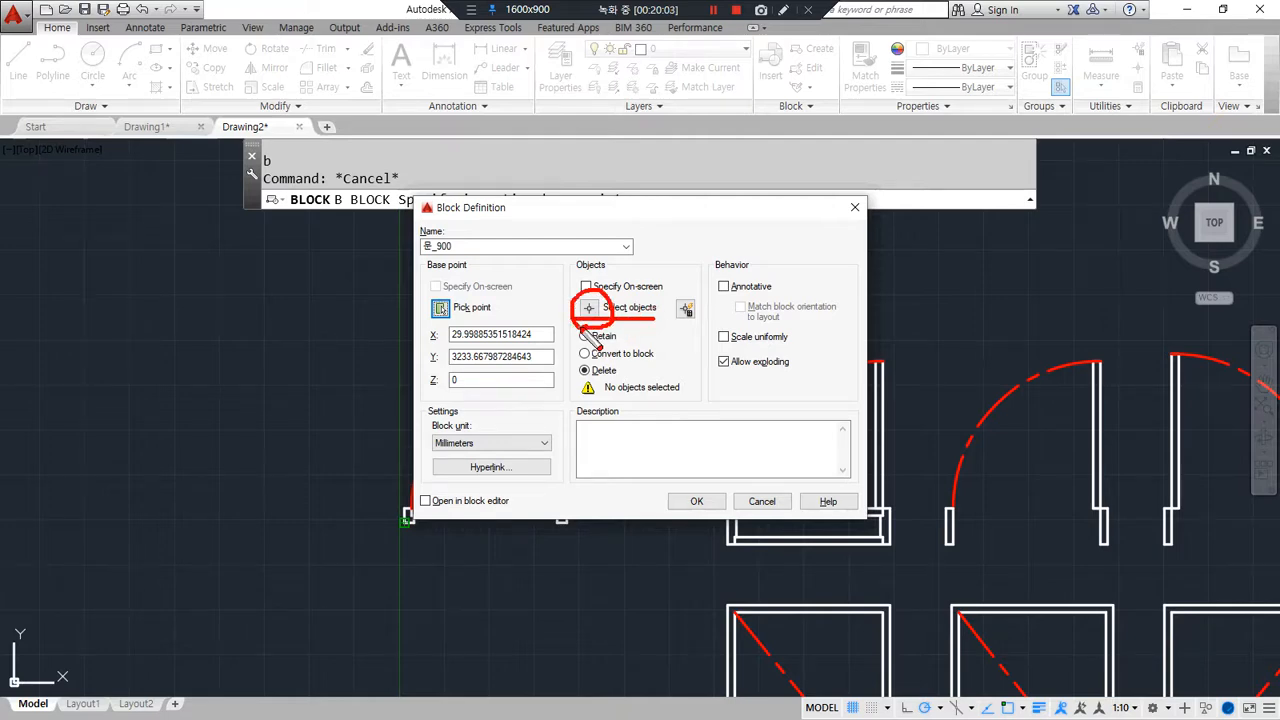
pyautogui.click(589, 307)
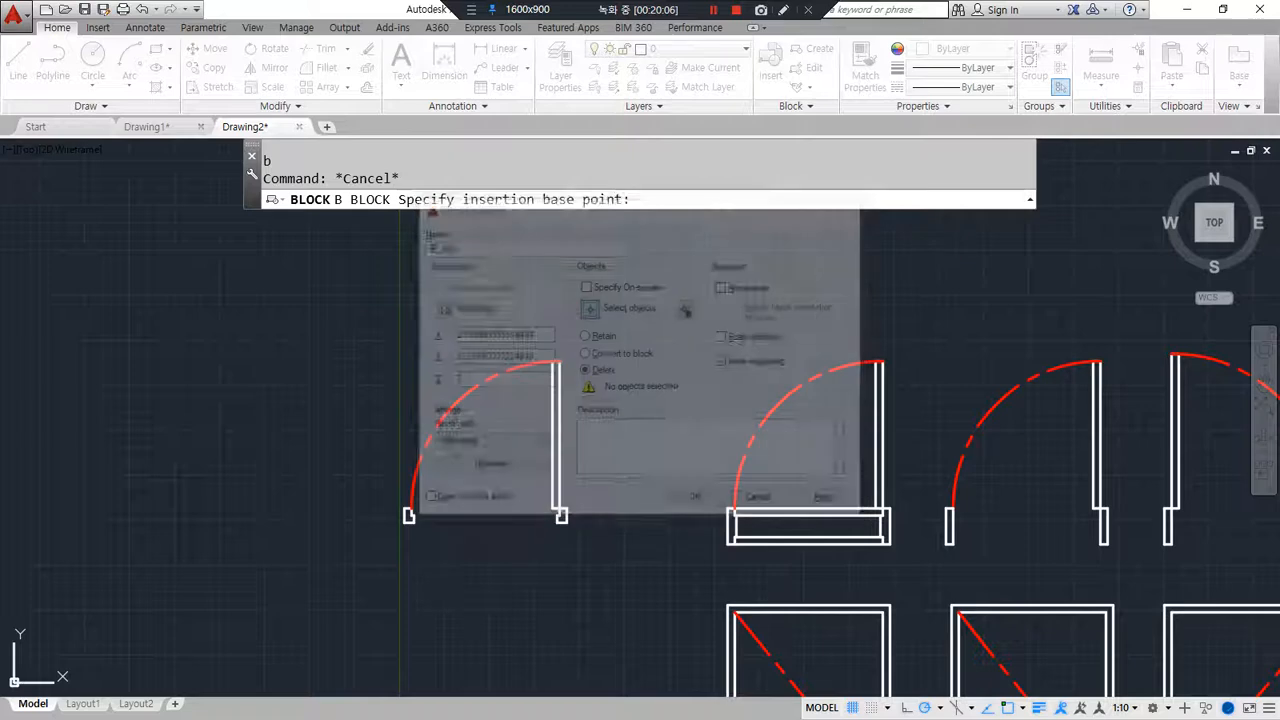
pyautogui.click(364, 298)
pyautogui.click(610, 573)
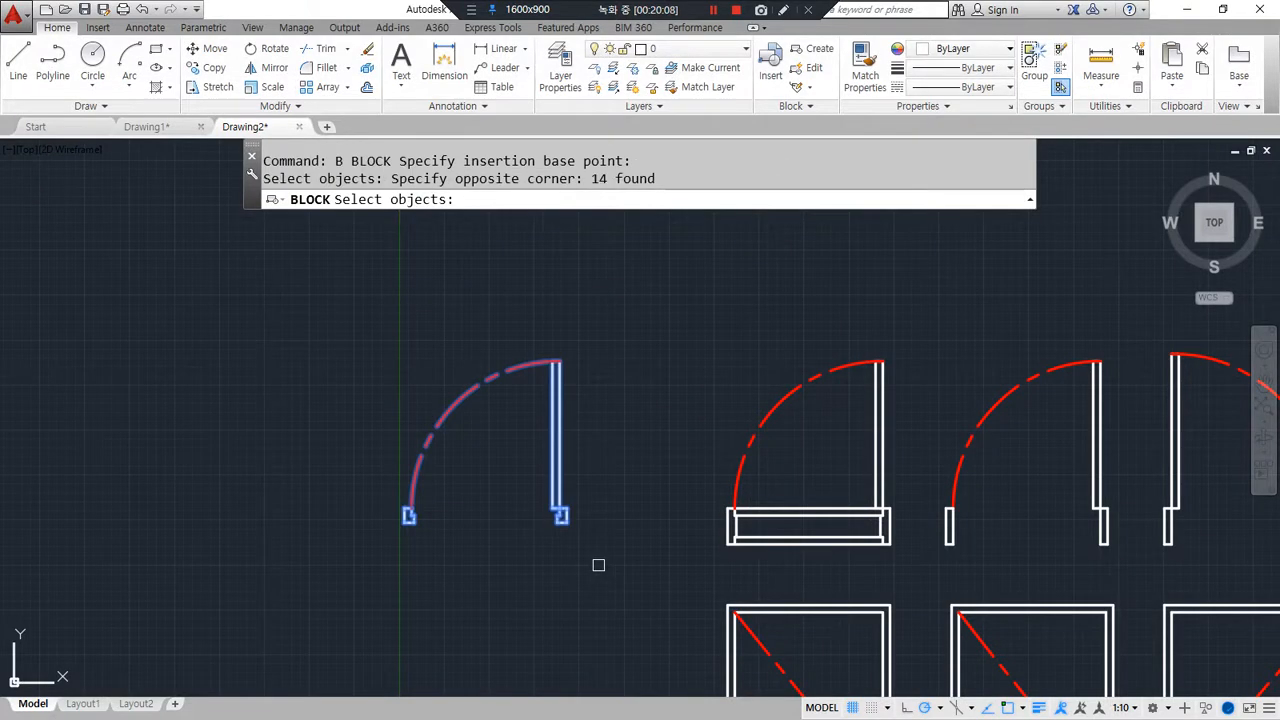
pyautogui.press('Return')
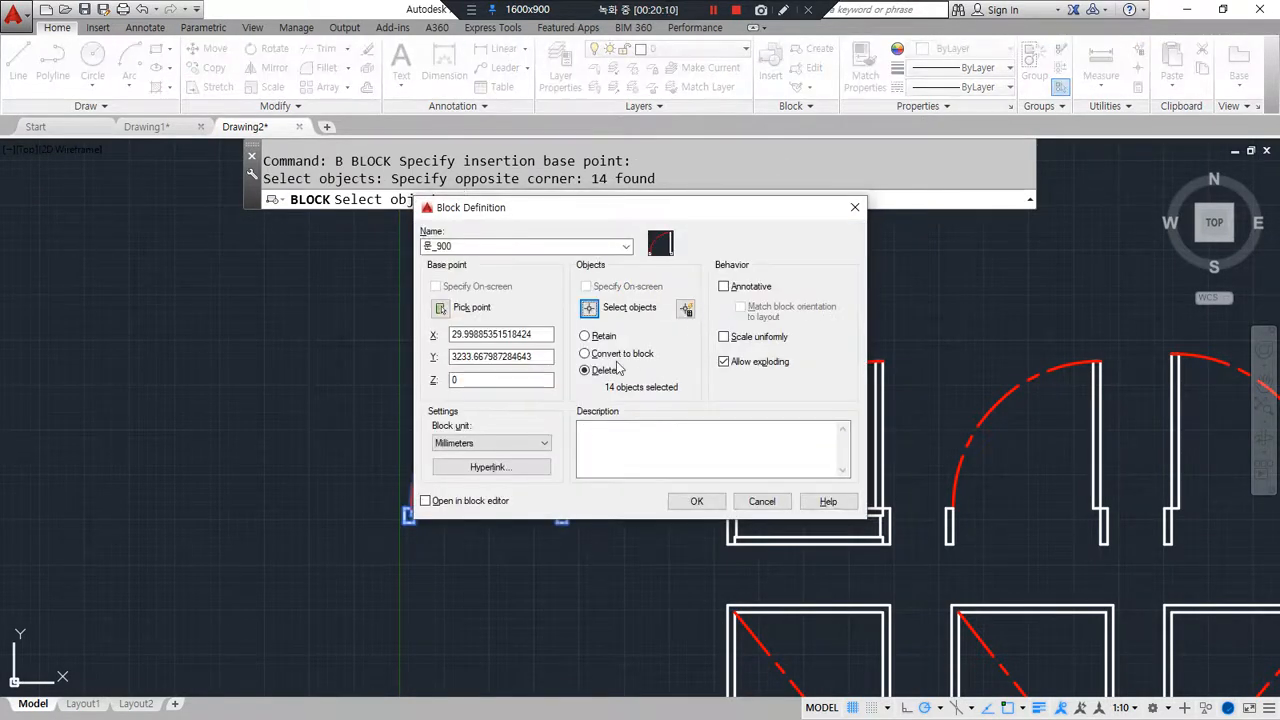
# Step: Create the door block with the source objects set to Delete and exploding allowed
pyautogui.moveTo(617, 332)
pyautogui.mouseDown()
pyautogui.moveTo(583, 342)
pyautogui.moveTo(612, 398)
pyautogui.moveTo(660, 348)
pyautogui.moveTo(620, 327)
pyautogui.mouseUp()
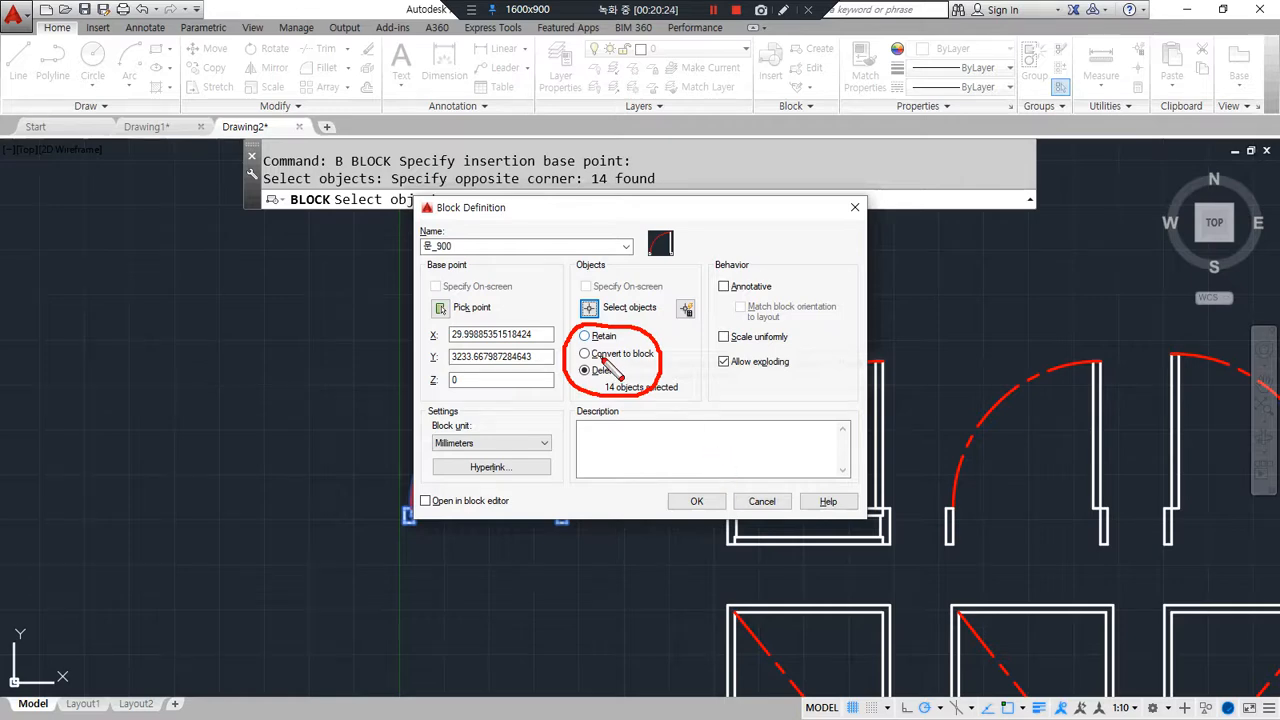
pyautogui.moveTo(600, 363); pyautogui.dragTo(655, 363)
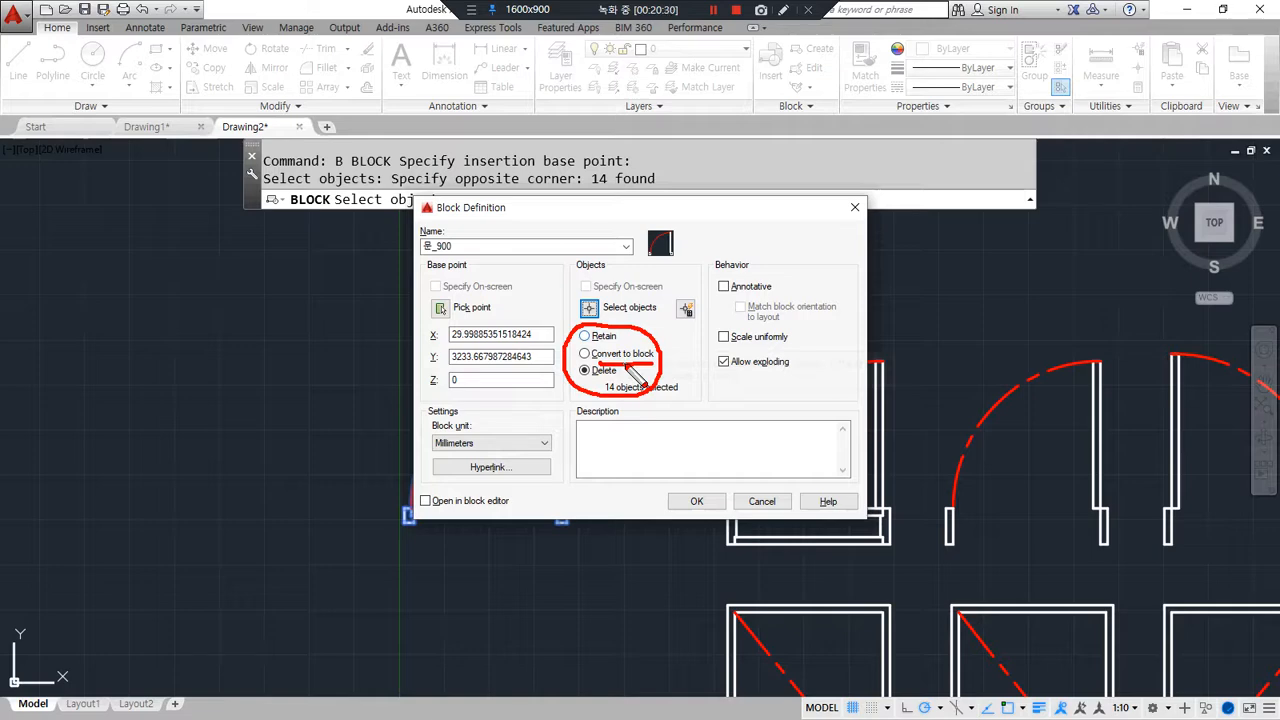
pyautogui.moveTo(584, 379); pyautogui.dragTo(658, 381)
pyautogui.press('Delete')
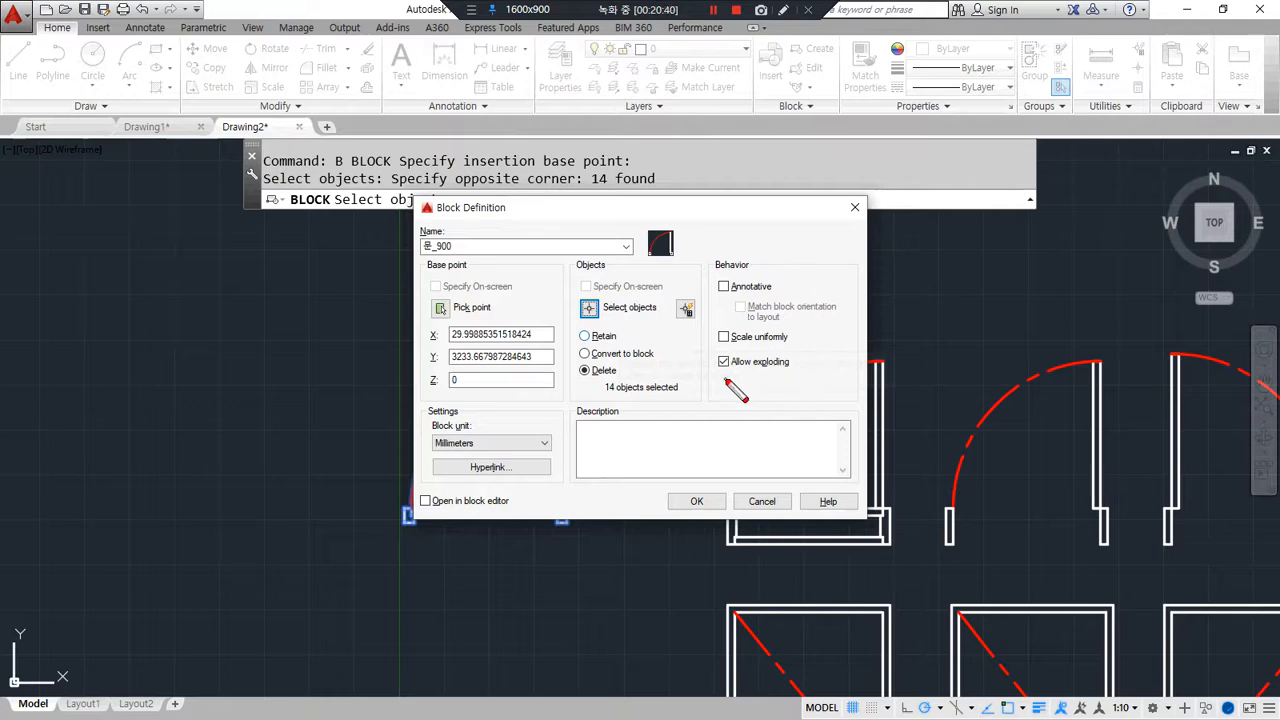
pyautogui.moveTo(725, 375); pyautogui.dragTo(819, 374)
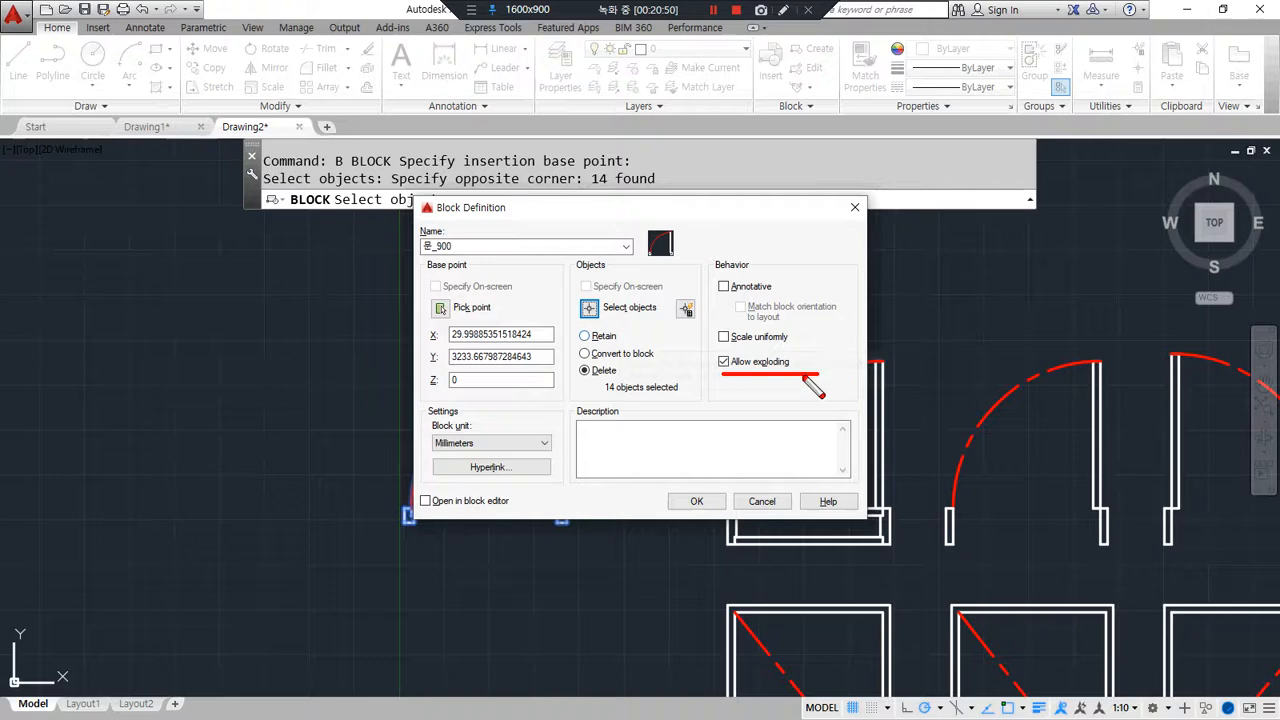
pyautogui.click(695, 502)
pyautogui.moveTo(525, 580)
pyautogui.mouseDown()
pyautogui.moveTo(424, 569)
pyautogui.moveTo(517, 314)
pyautogui.moveTo(648, 540)
pyautogui.moveTo(474, 612)
pyautogui.mouseUp()
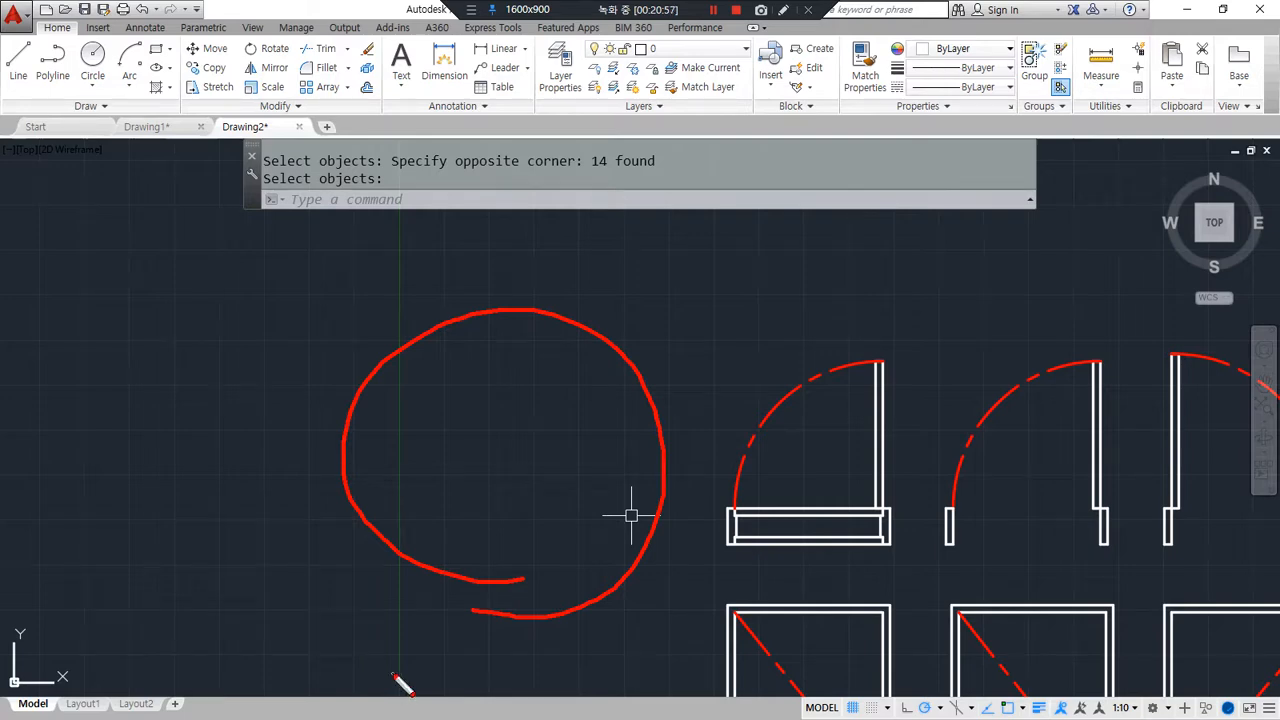
pyautogui.press('Escape')
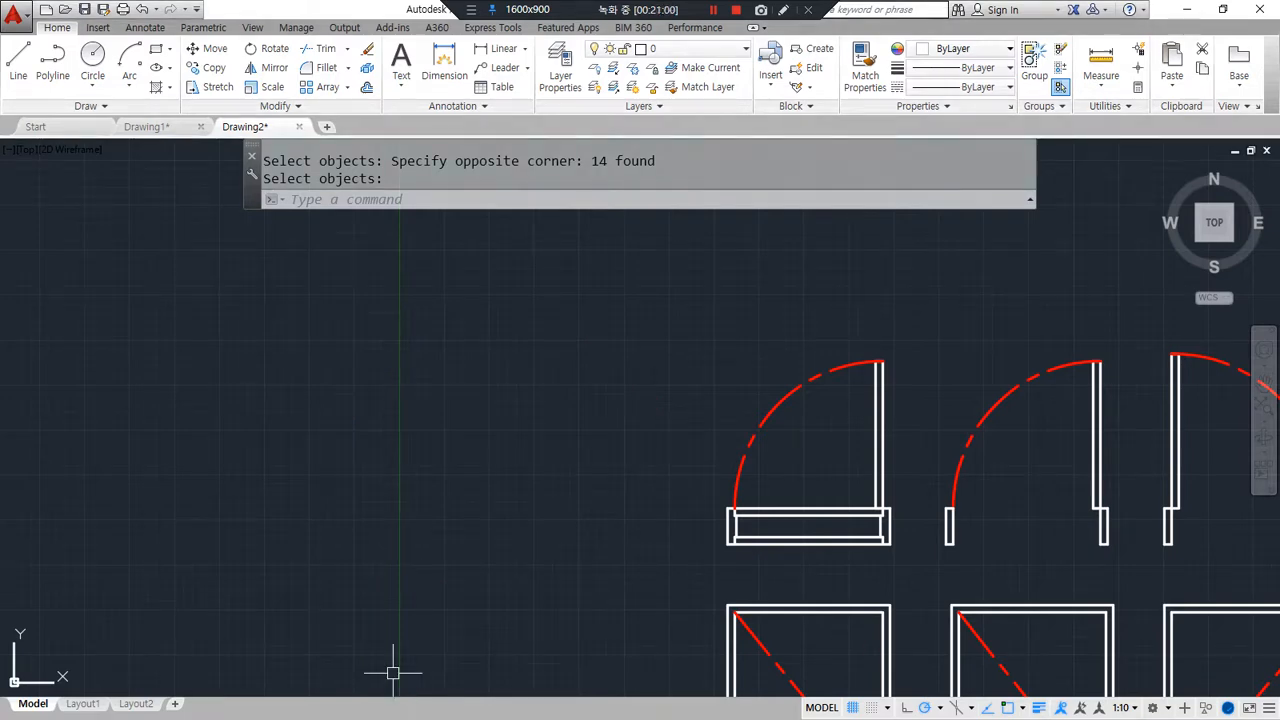
pyautogui.press('F5')
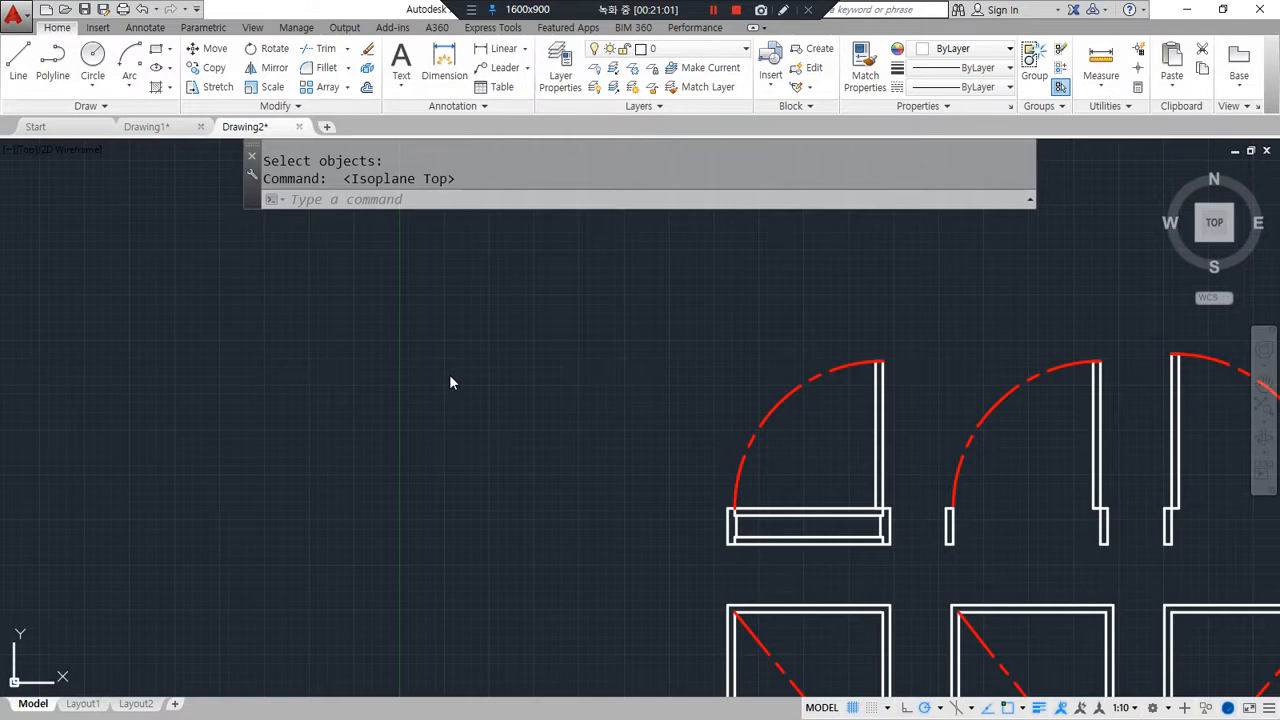
# Step: Look through the block insertion and creation tools and check the gallery of blocks available in the drawing
pyautogui.click(97, 27)
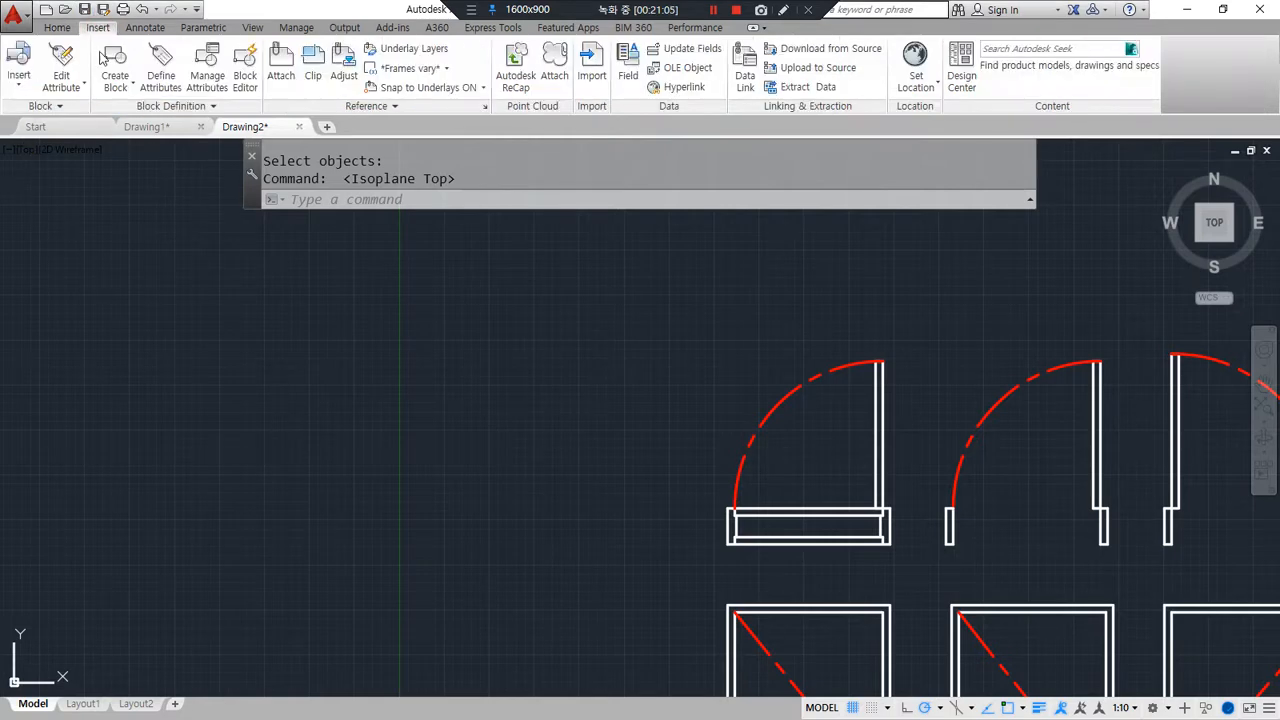
pyautogui.moveTo(38, 42)
pyautogui.mouseDown()
pyautogui.moveTo(8, 55)
pyautogui.moveTo(12, 95)
pyautogui.moveTo(30, 92)
pyautogui.mouseUp()
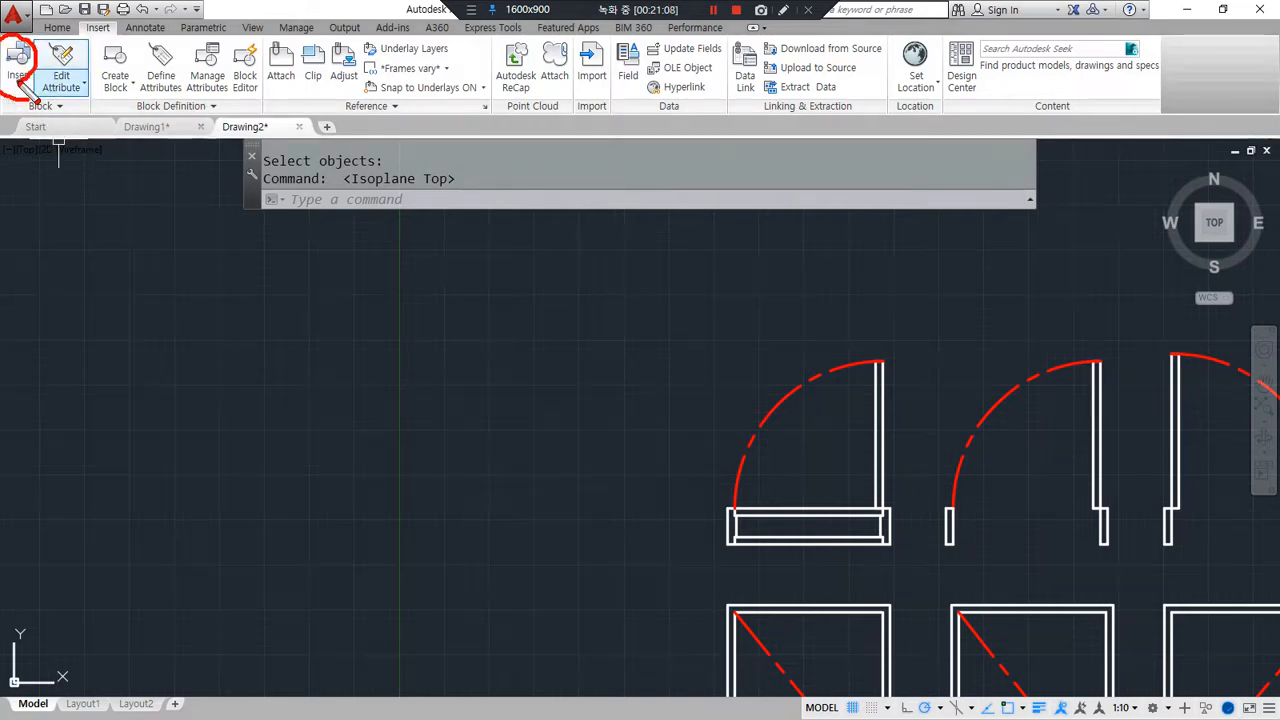
pyautogui.moveTo(127, 99)
pyautogui.mouseDown()
pyautogui.moveTo(100, 44)
pyautogui.moveTo(121, 90)
pyautogui.mouseUp()
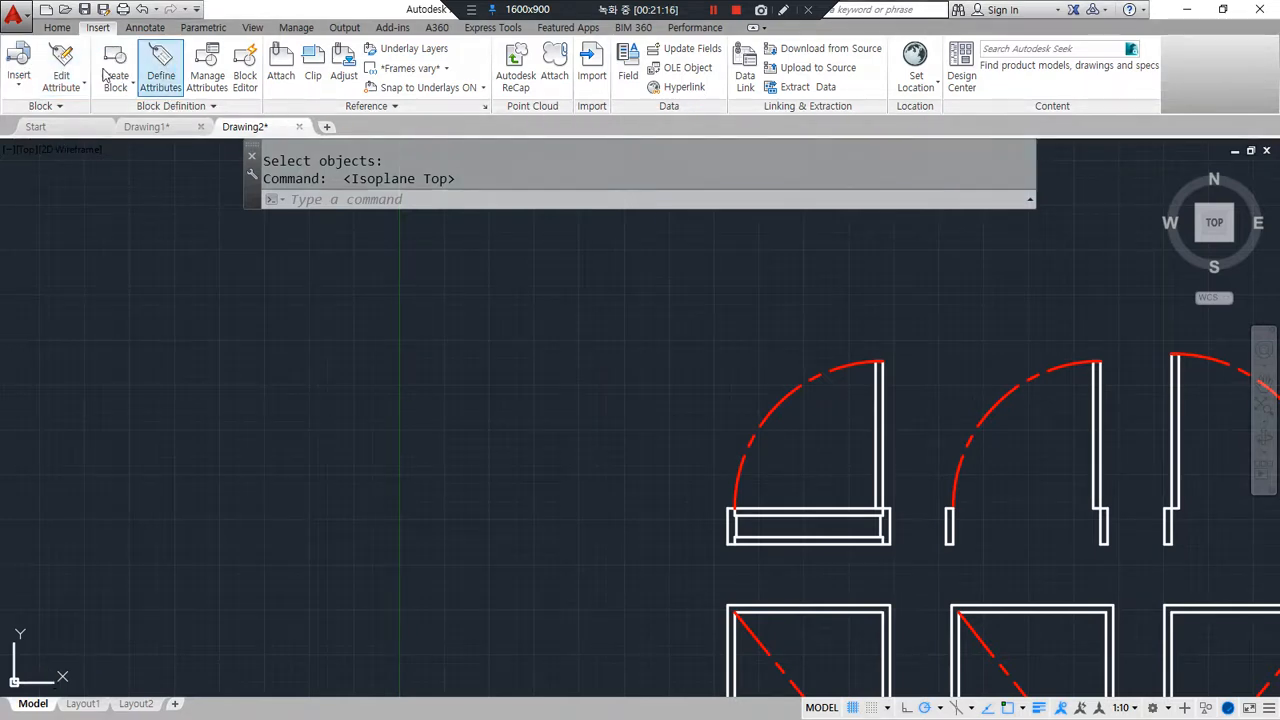
pyautogui.click(19, 90)
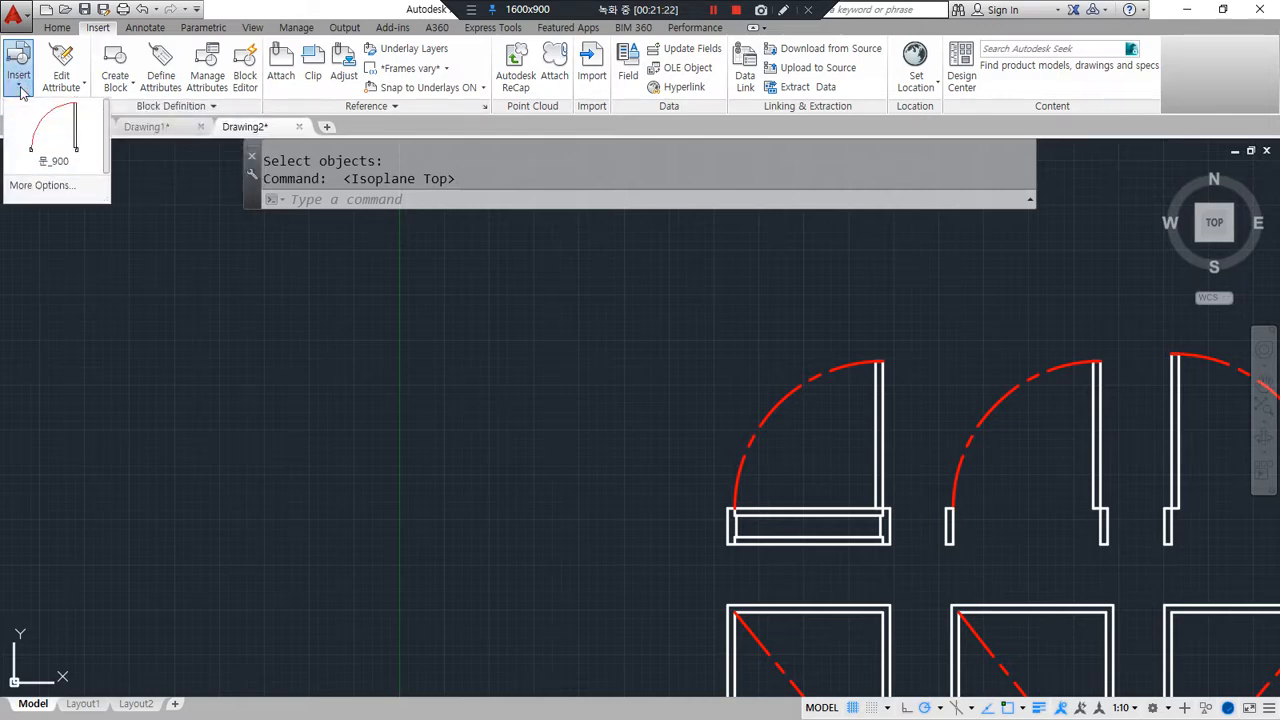
pyautogui.click(22, 93)
# Step: Start a block insertion, check the list of available block names and keep 문_900 chosen
pyautogui.write('i')
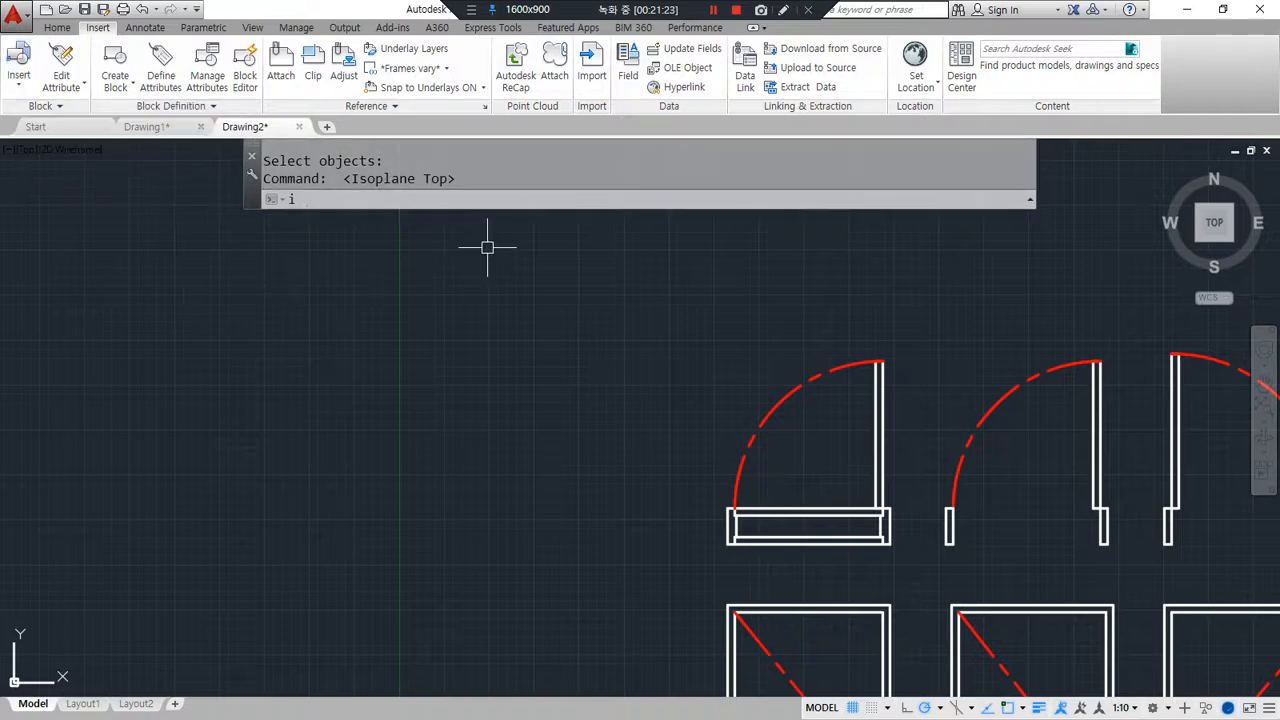
pyautogui.press('Return')
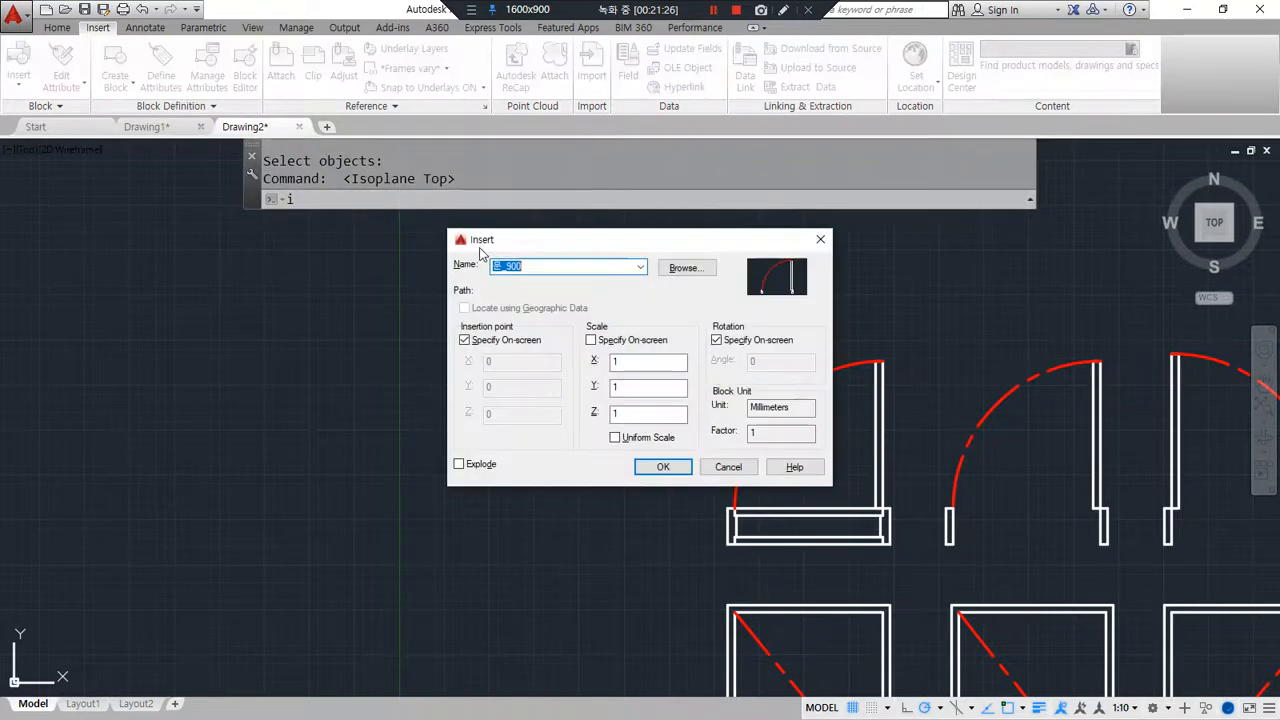
pyautogui.moveTo(557, 249); pyautogui.dragTo(386, 232)
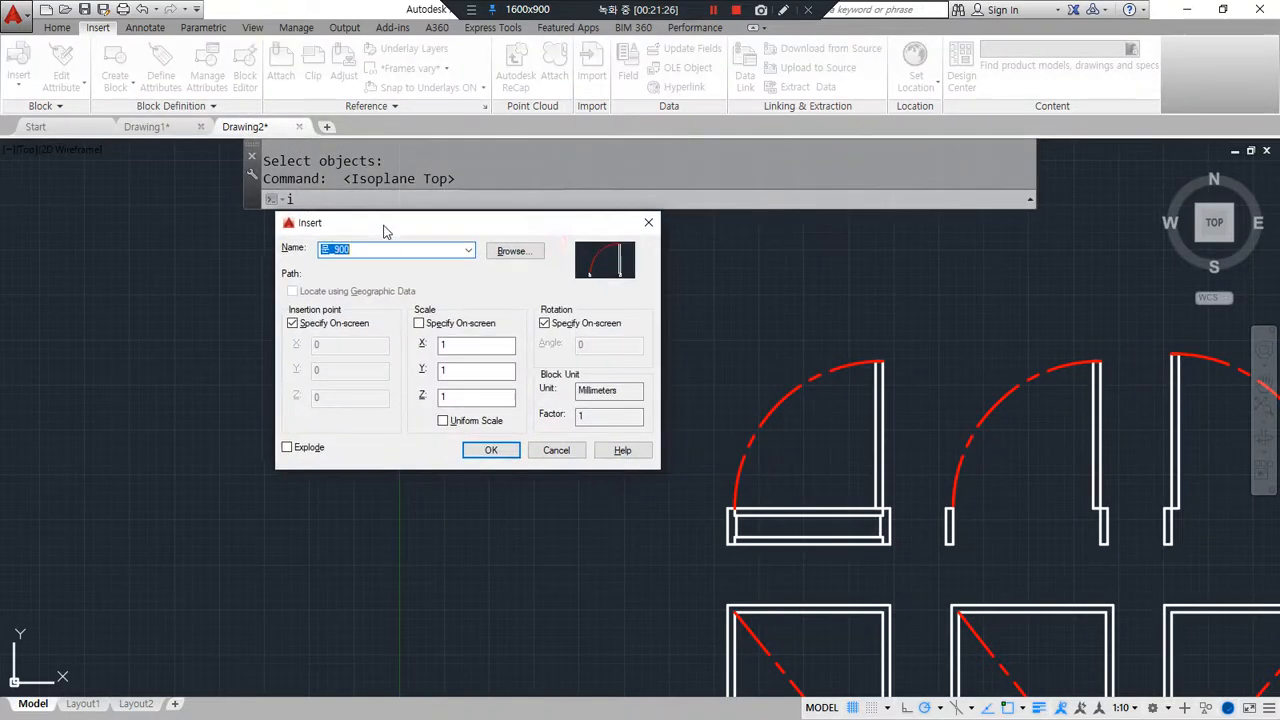
pyautogui.click(470, 252)
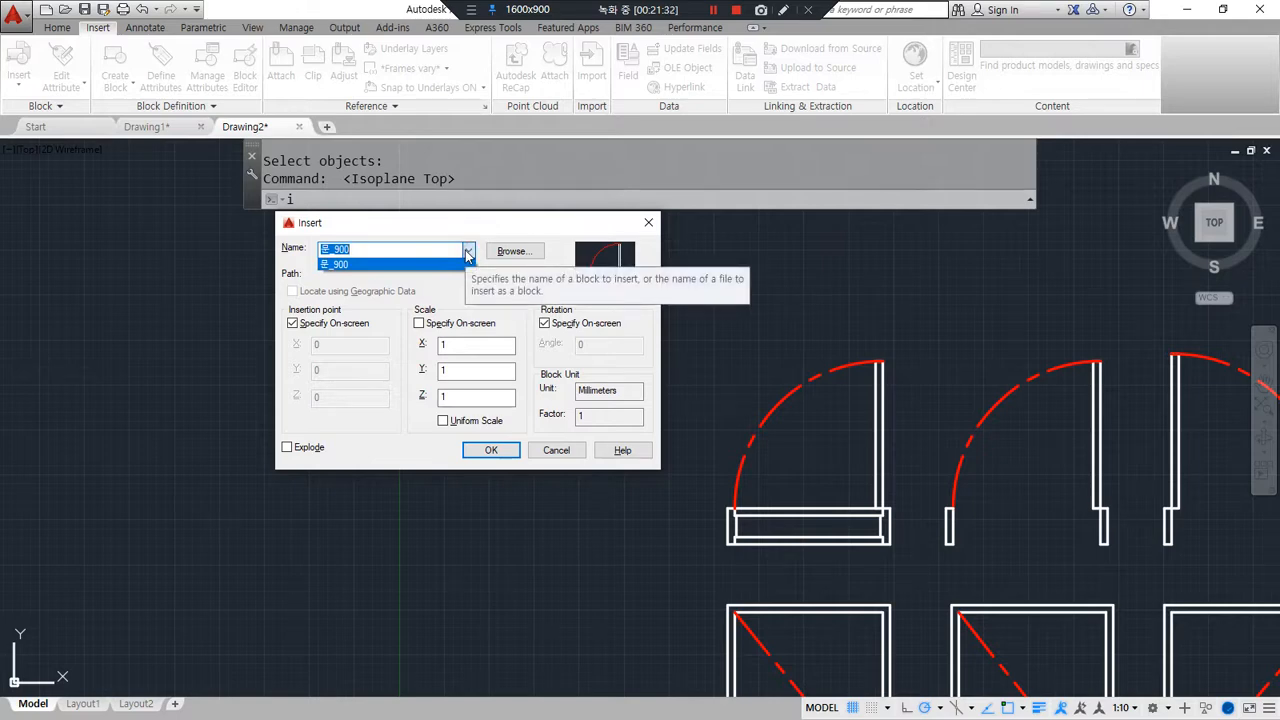
pyautogui.click(468, 253)
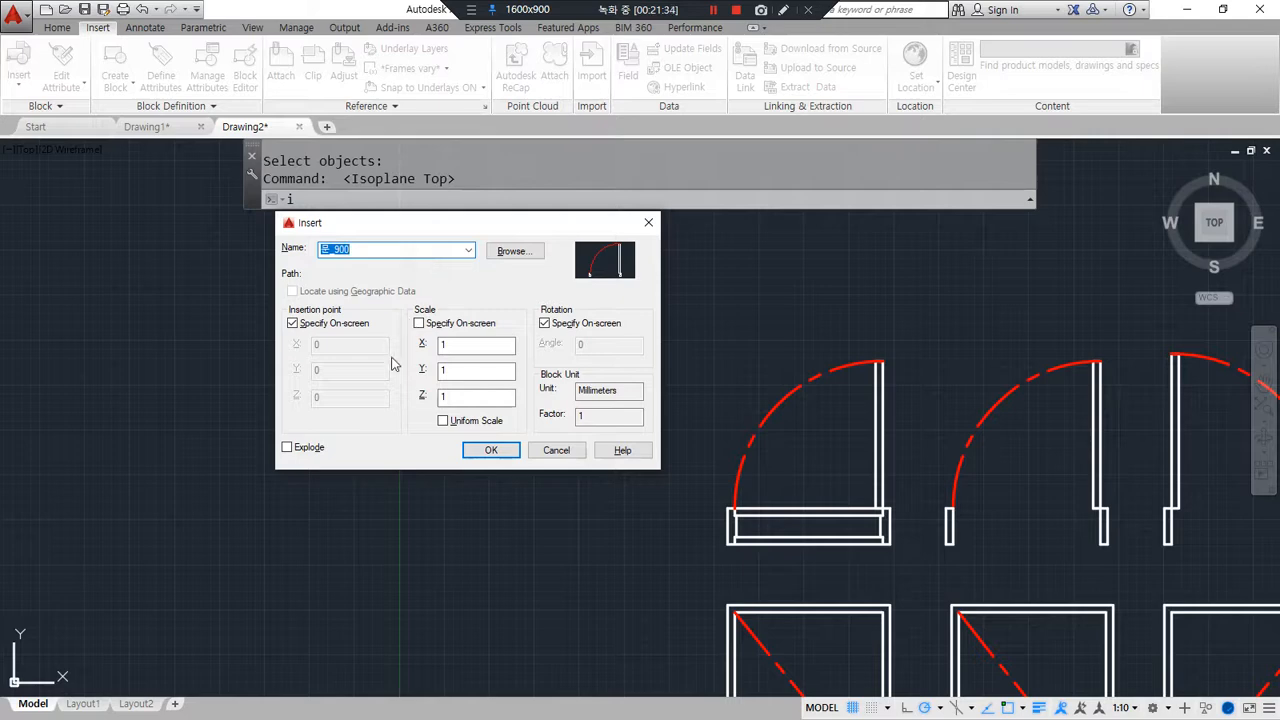
pyautogui.moveTo(327, 424)
pyautogui.mouseDown()
pyautogui.moveTo(296, 330)
pyautogui.moveTo(348, 432)
pyautogui.mouseUp()
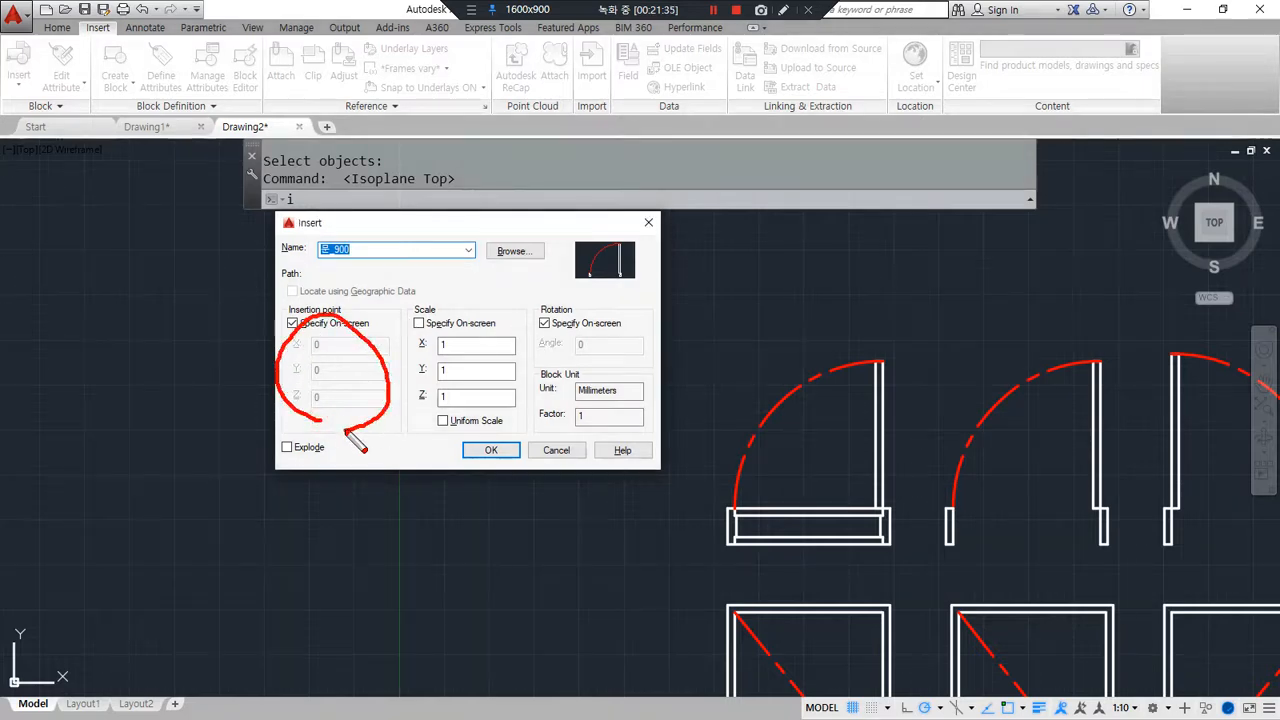
pyautogui.hotkey('ctrl', 'z')
pyautogui.moveTo(347, 278)
pyautogui.mouseDown()
pyautogui.moveTo(318, 236)
pyautogui.moveTo(352, 272)
pyautogui.mouseUp()
pyautogui.moveTo(362, 331); pyautogui.dragTo(297, 334)
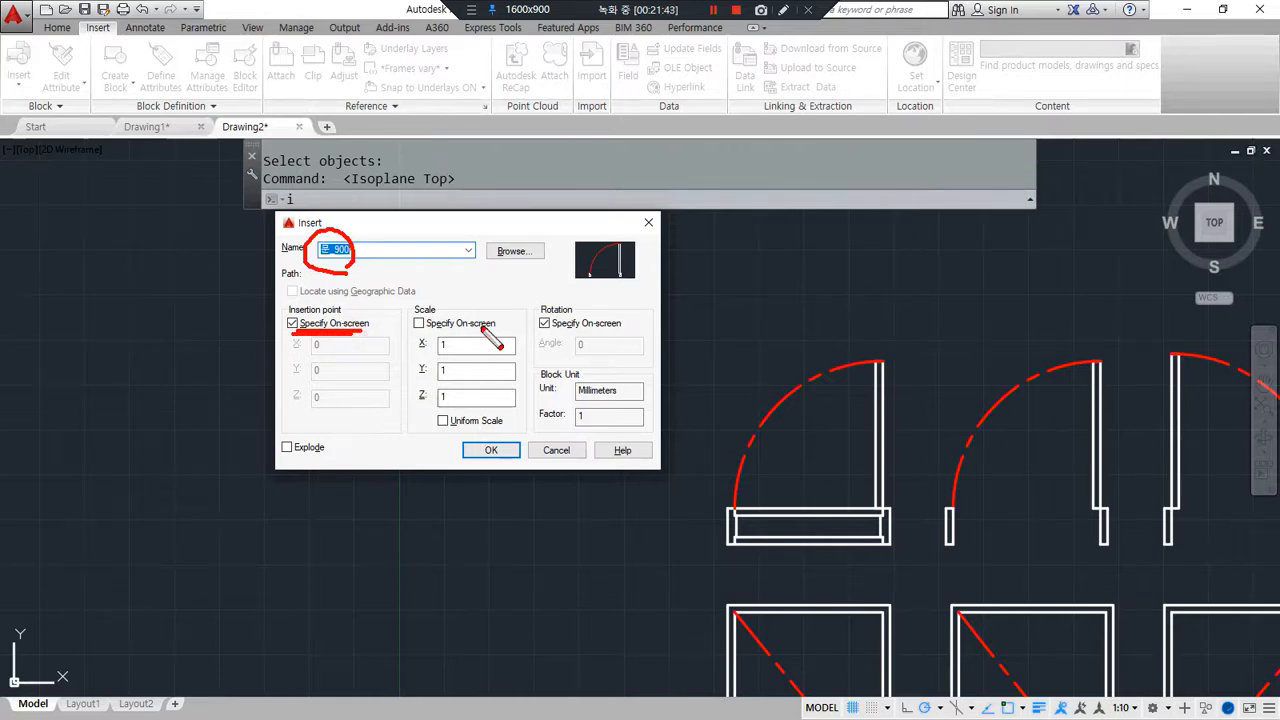
pyautogui.moveTo(468, 324)
pyautogui.mouseDown()
pyautogui.moveTo(418, 324)
pyautogui.moveTo(417, 414)
pyautogui.mouseUp()
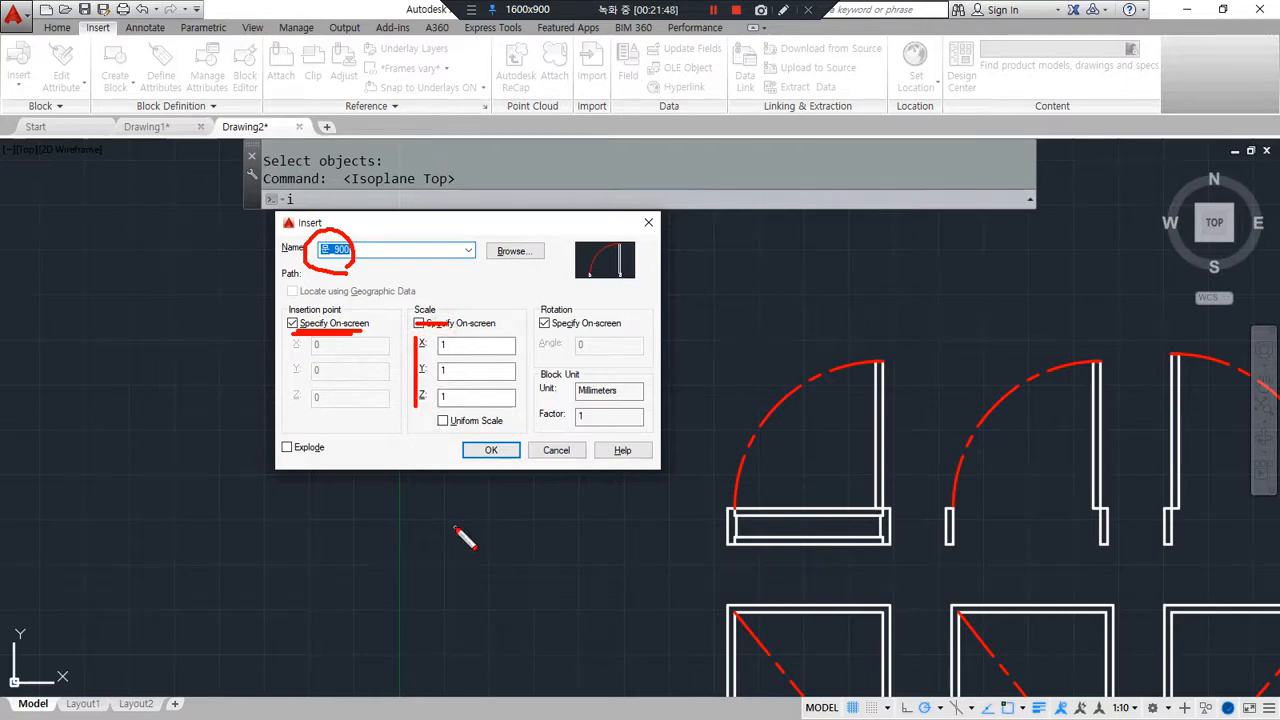
pyautogui.press('Delete')
pyautogui.moveTo(611, 336)
pyautogui.mouseDown()
pyautogui.moveTo(551, 337)
pyautogui.moveTo(590, 296)
pyautogui.moveTo(636, 356)
pyautogui.moveTo(528, 322)
pyautogui.moveTo(630, 332)
pyautogui.mouseUp()
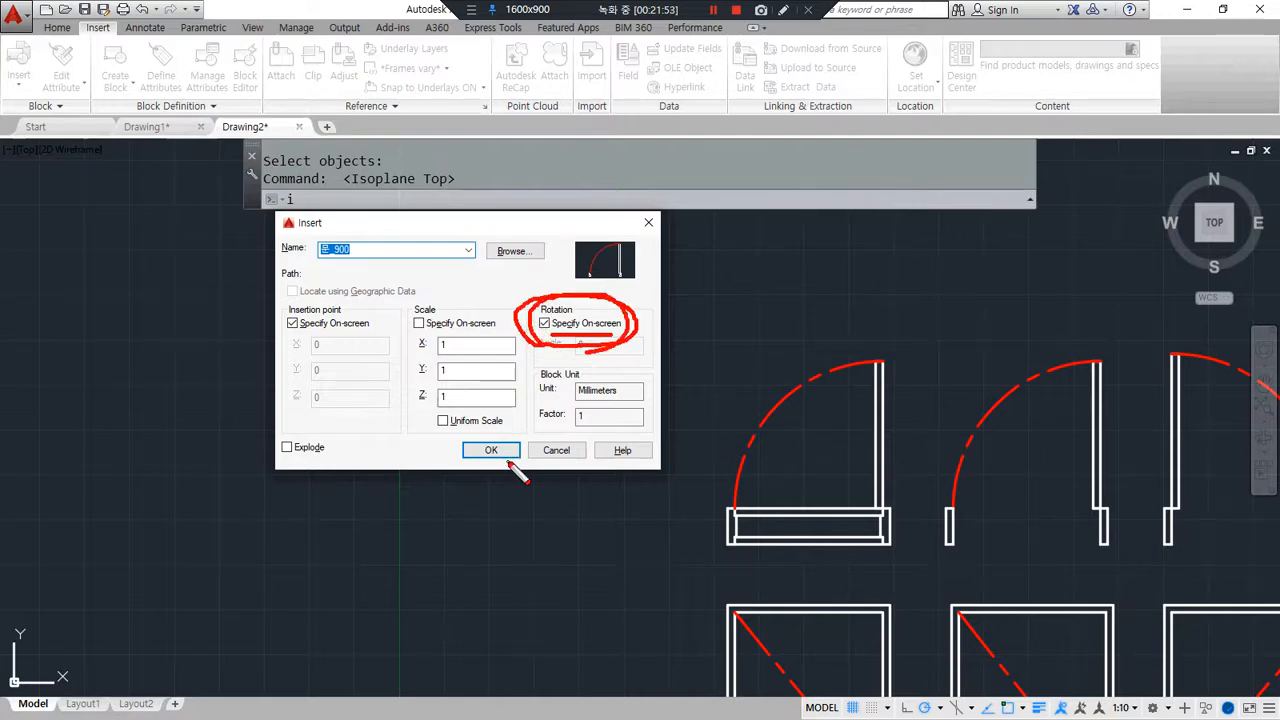
pyautogui.press('Escape')
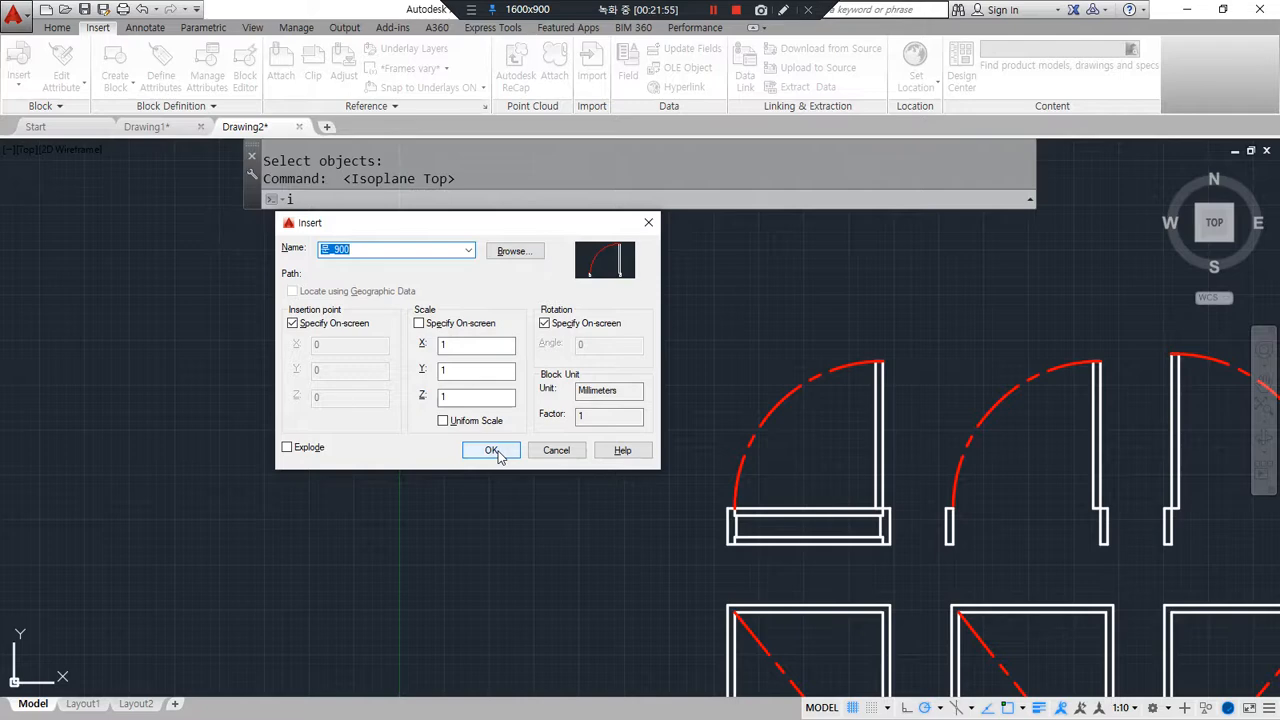
# Step: Insert block 문_900 at scale 1 in the empty area beside the existing doors, rotated 90 degrees
pyautogui.click(491, 451)
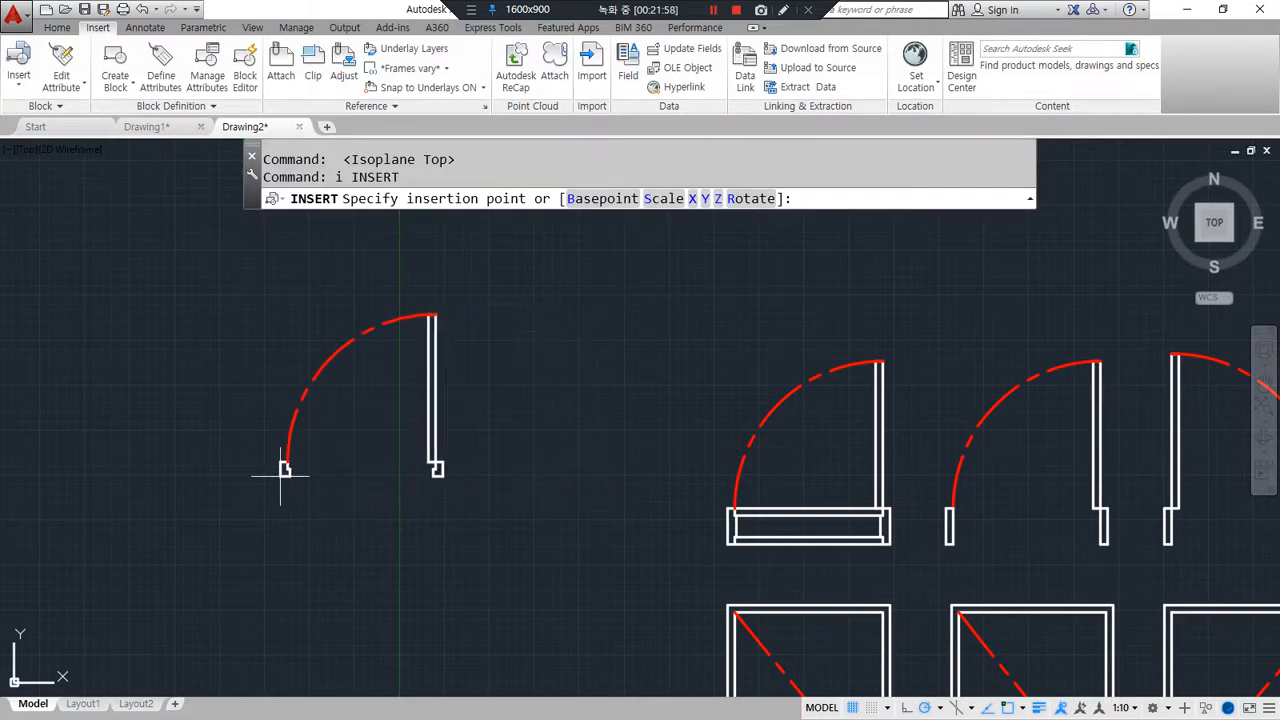
pyautogui.click(284, 470)
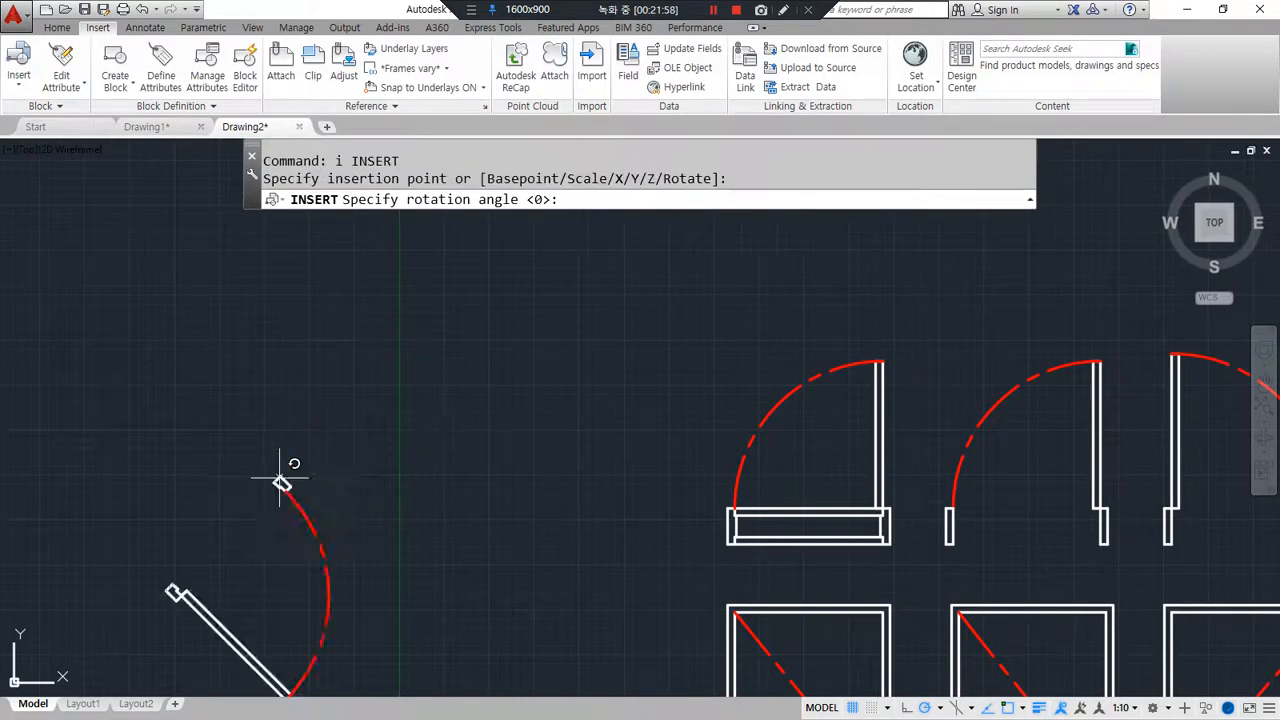
pyautogui.click(280, 360)
# Step: Insert another 문_900 block between the rotated door and the existing doors at a rotation angle of 0
pyautogui.press('Return')
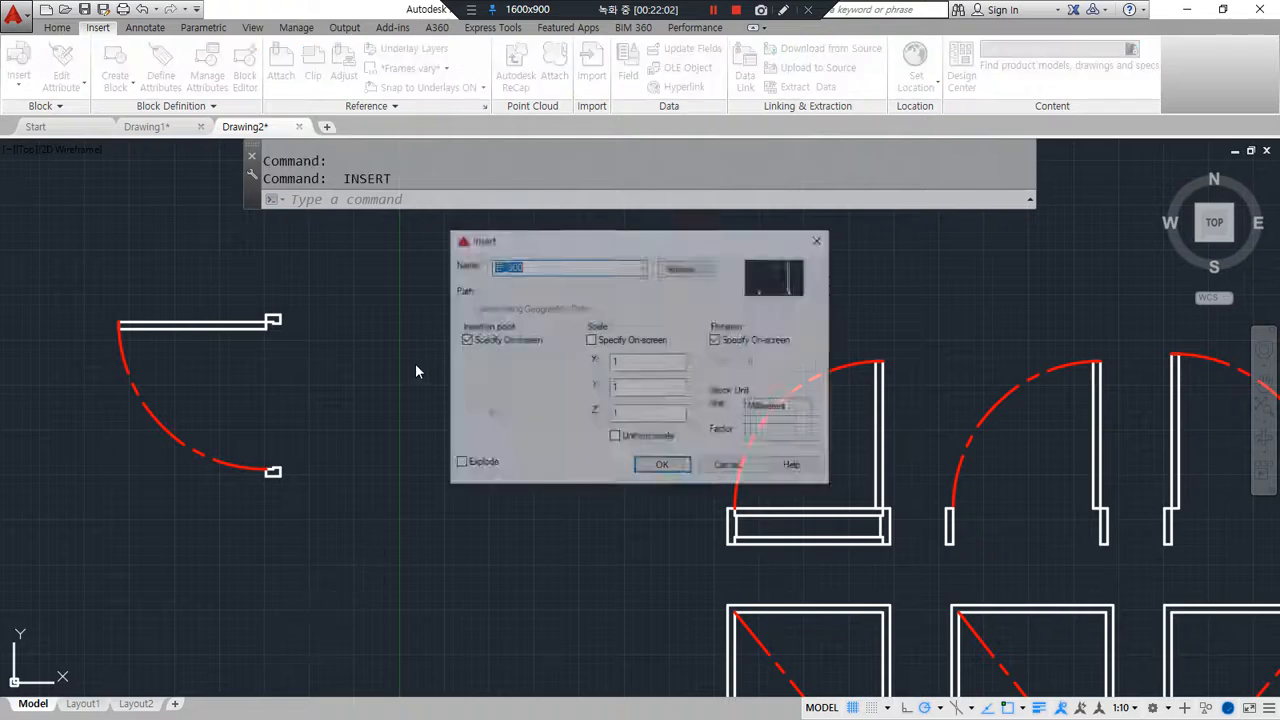
pyautogui.click(657, 466)
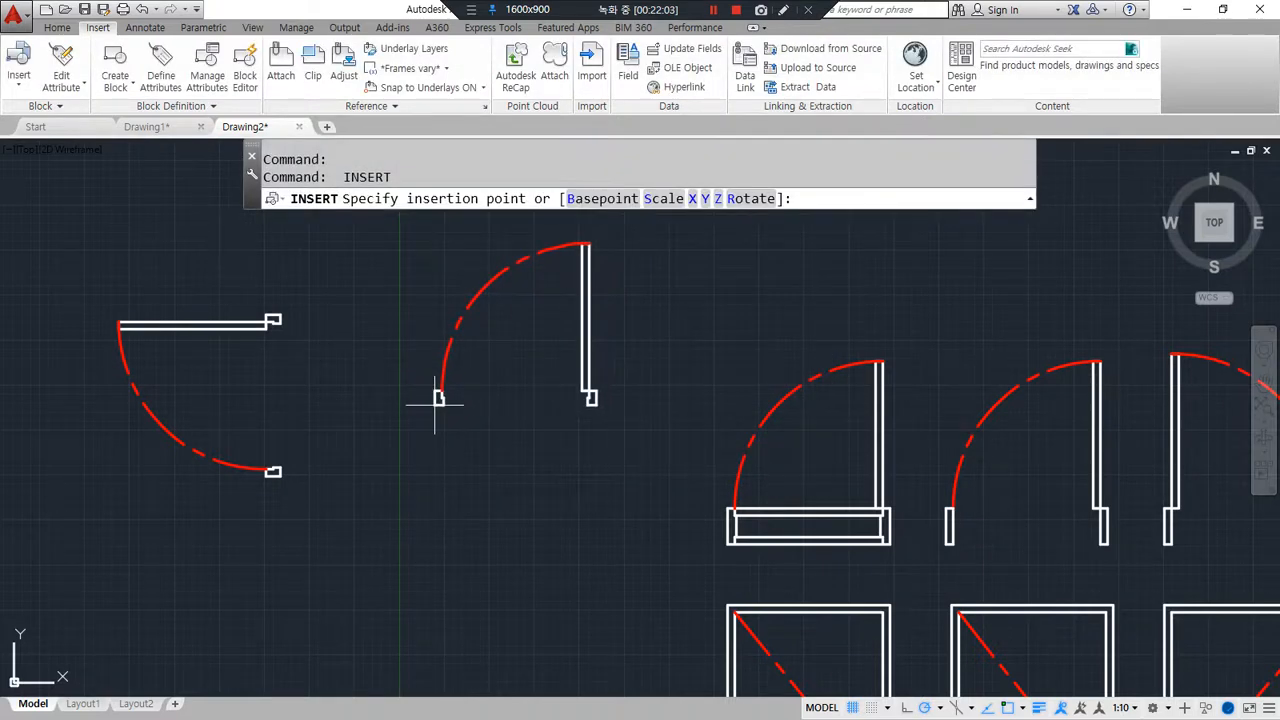
pyautogui.click(440, 398)
pyautogui.press('Return')
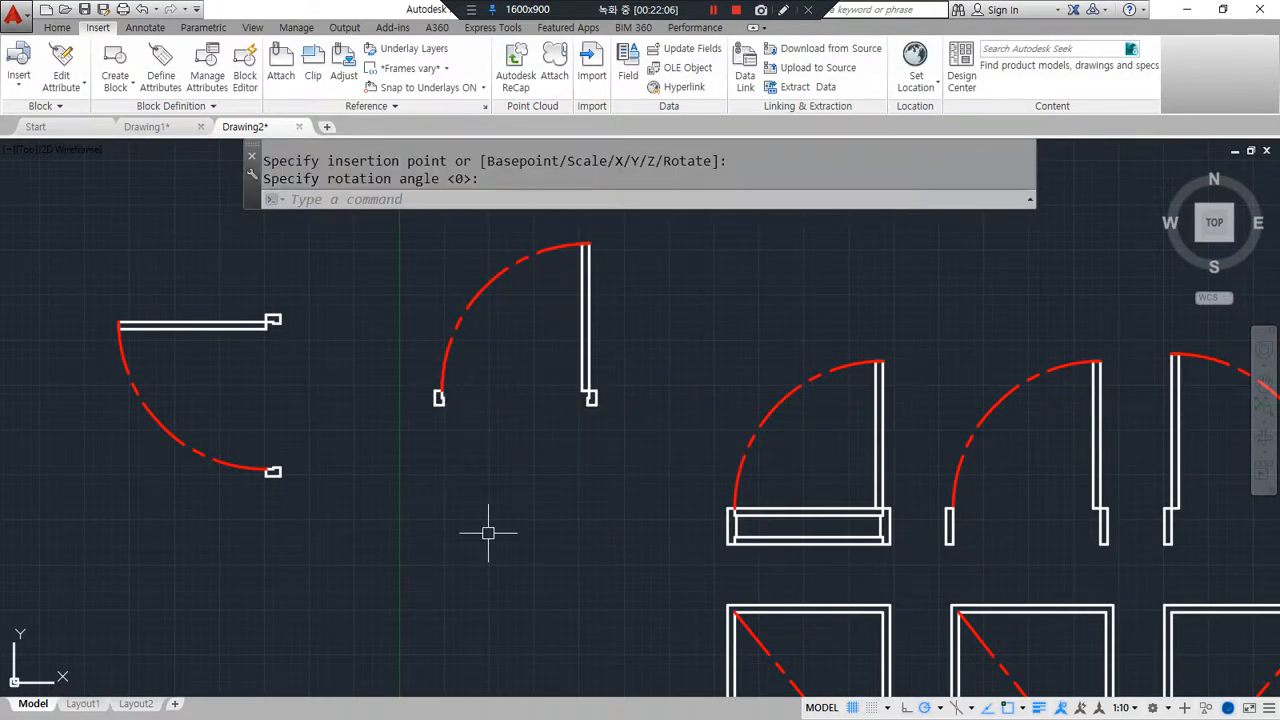
# Step: Copy the rotated door block from its lower jamb to the free space below the unrotated door block
pyautogui.write('cp')
pyautogui.press('Return')
pyautogui.click(278, 472)
pyautogui.press('Return')
pyautogui.click(280, 470)
pyautogui.click(517, 637)
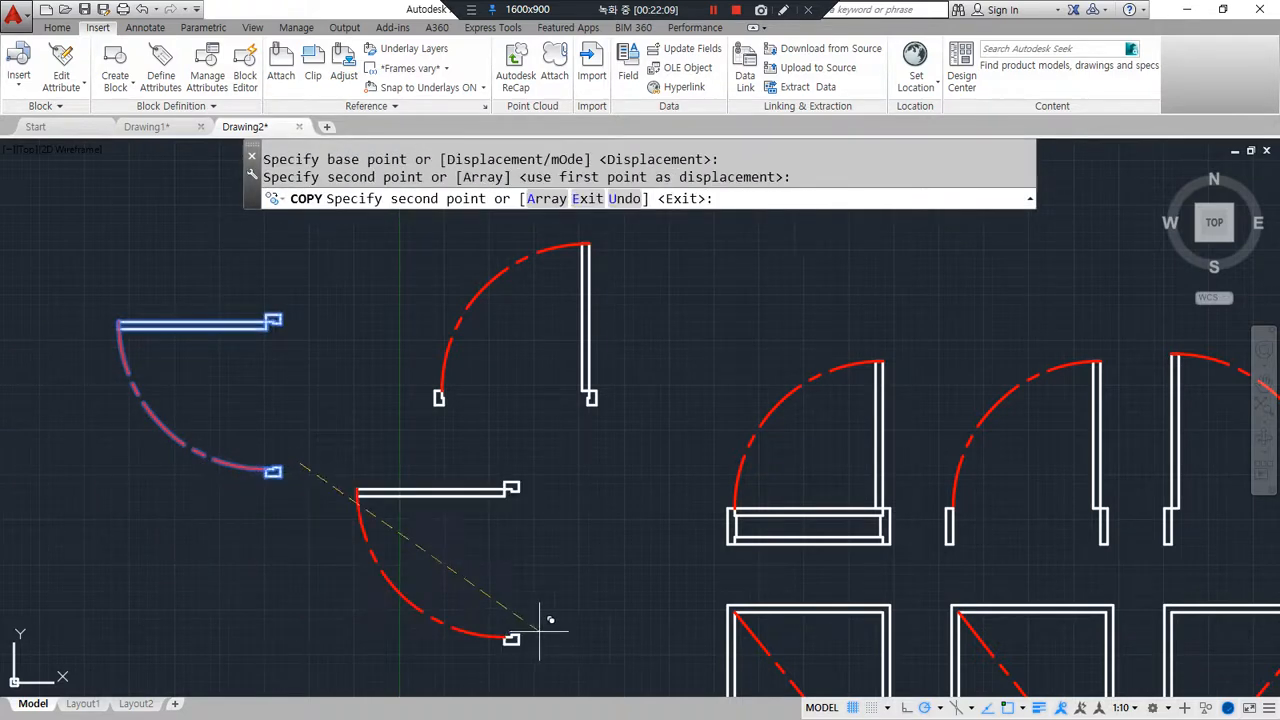
pyautogui.press('Return')
# Step: Insert one more 문_900 block from the block gallery above the existing single door at rotation angle 0
pyautogui.moveTo(423, 417); pyautogui.dragTo(365, 460, button='middle')
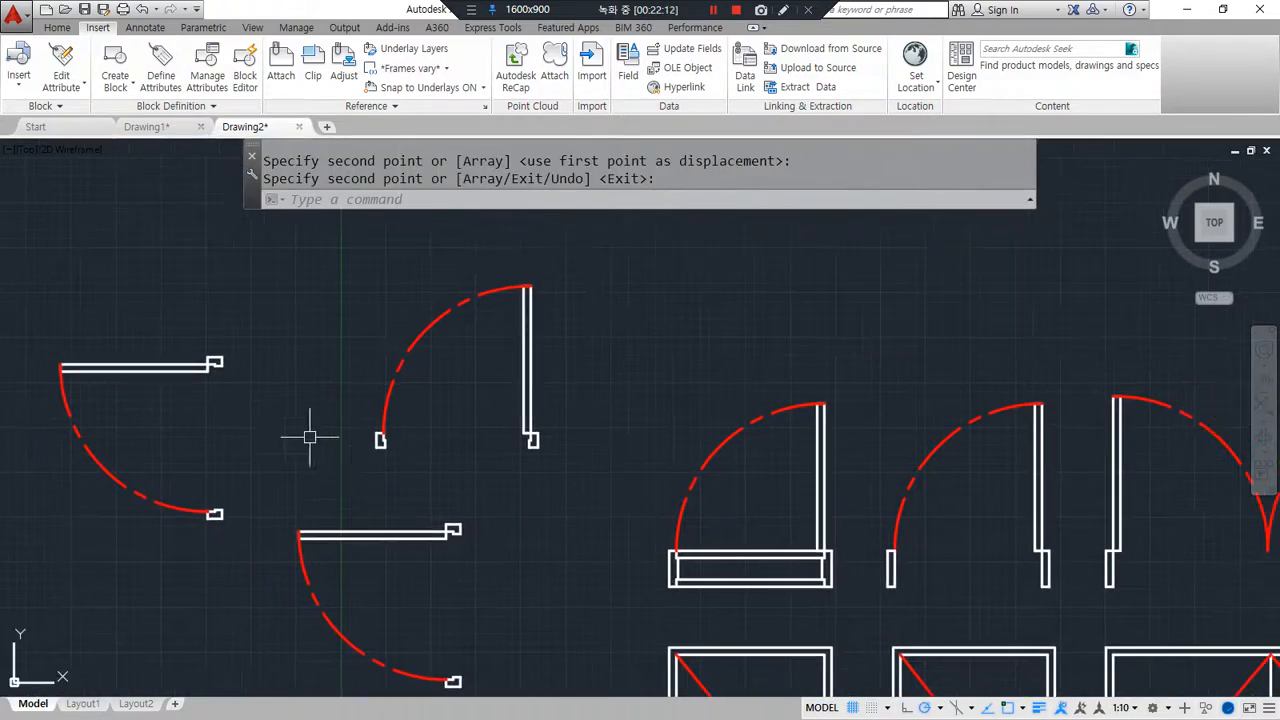
pyautogui.click(18, 66)
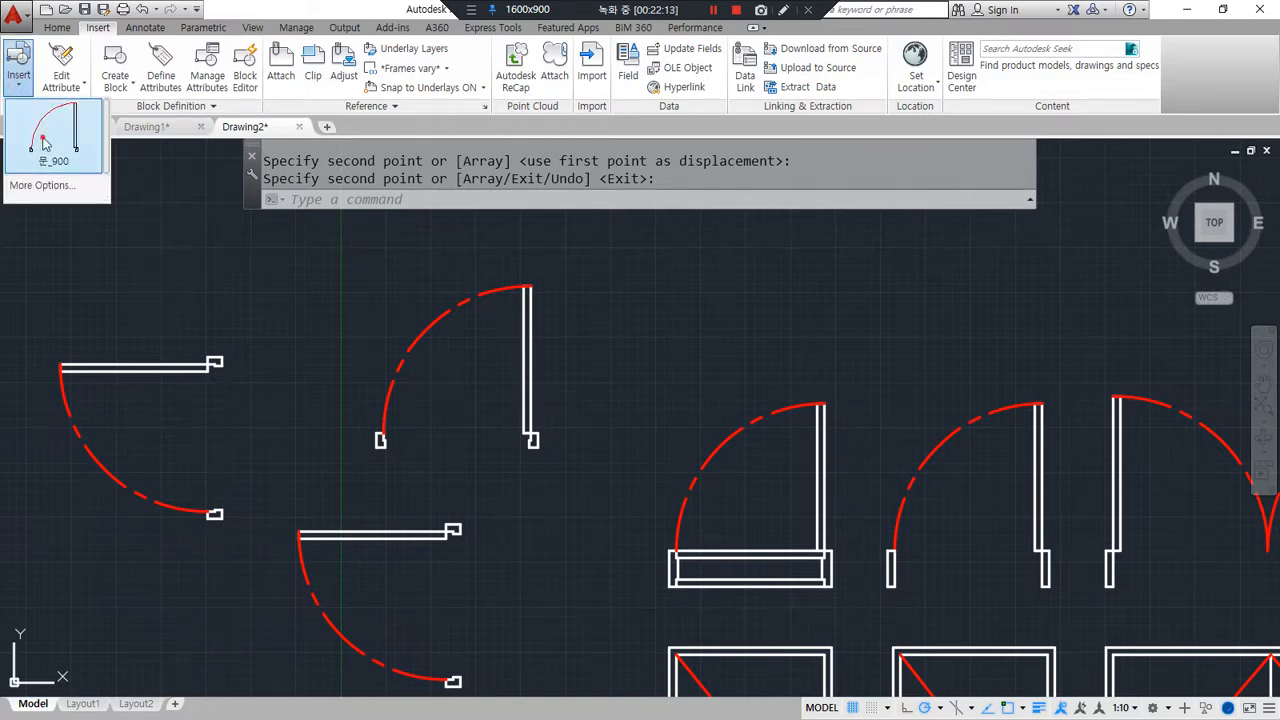
pyautogui.click(42, 141)
pyautogui.click(624, 367)
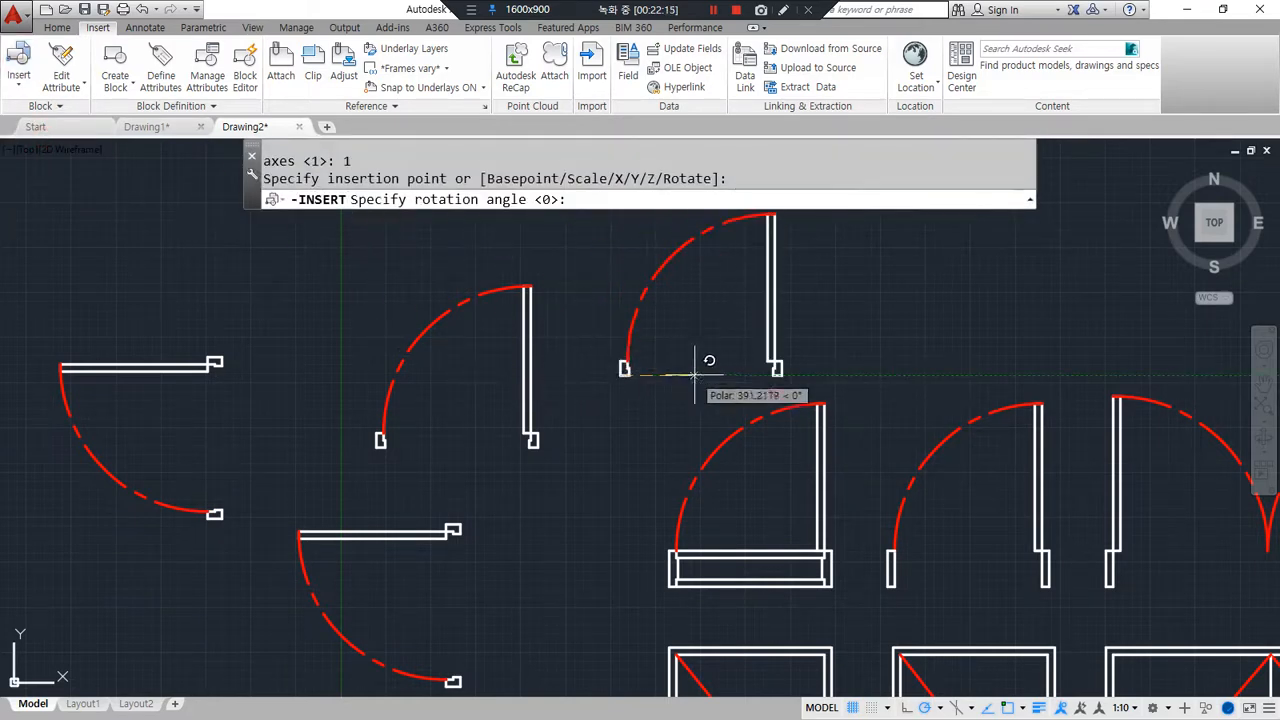
pyautogui.press('Return')
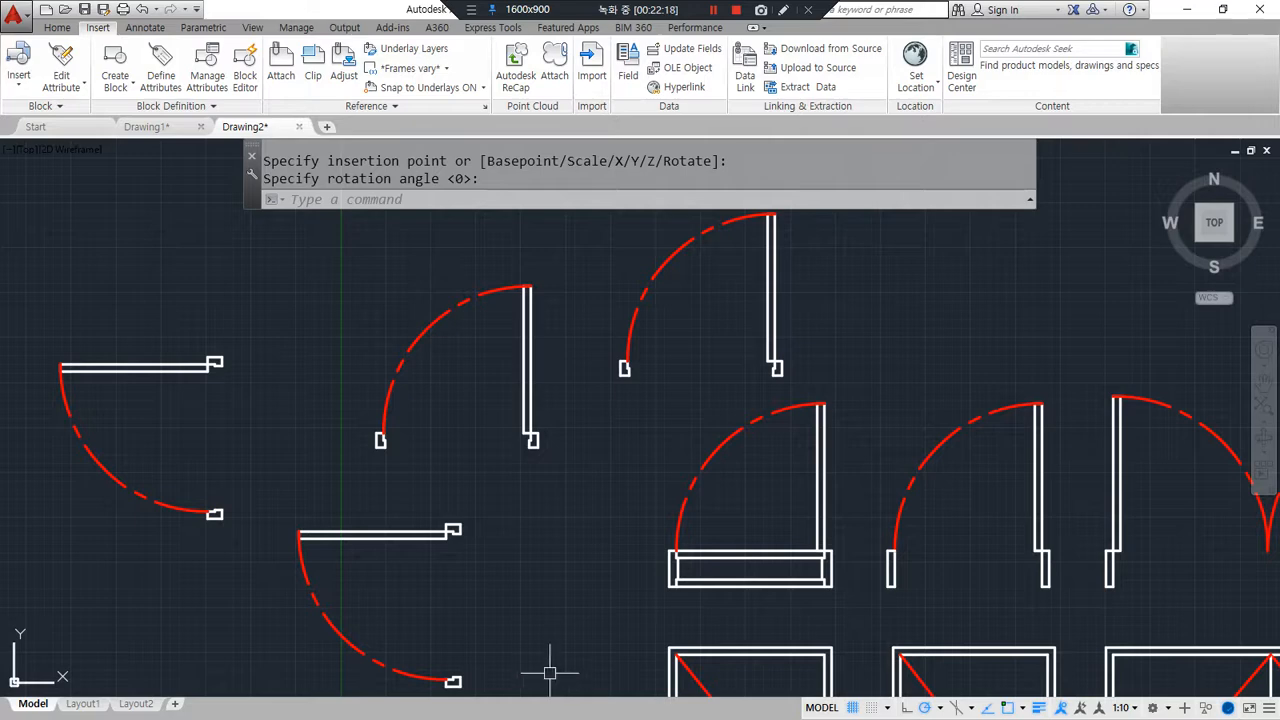
# Step: Start another insertion, browse for an external drawing file and preview 181.dwg and 188.dwg on drive D
pyautogui.scroll(-5, 741, 383)
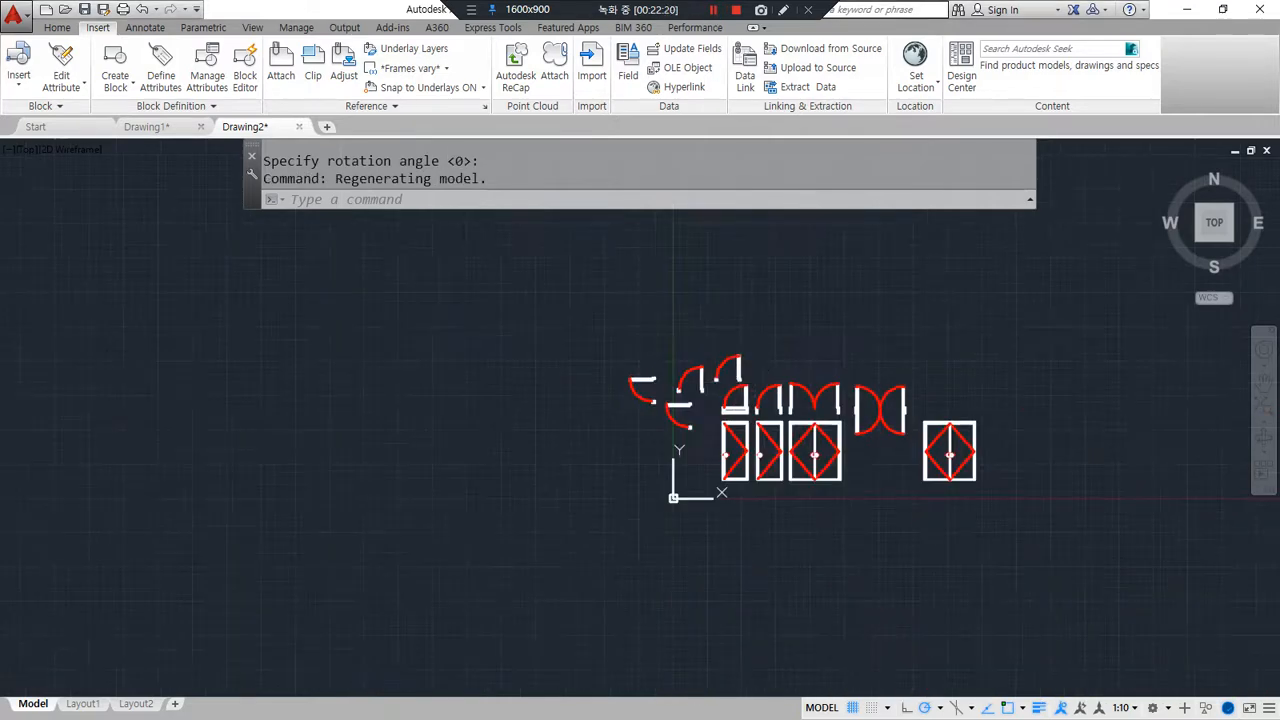
pyautogui.moveTo(614, 371); pyautogui.dragTo(555, 372, button='middle')
pyautogui.write('i')
pyautogui.press('Return')
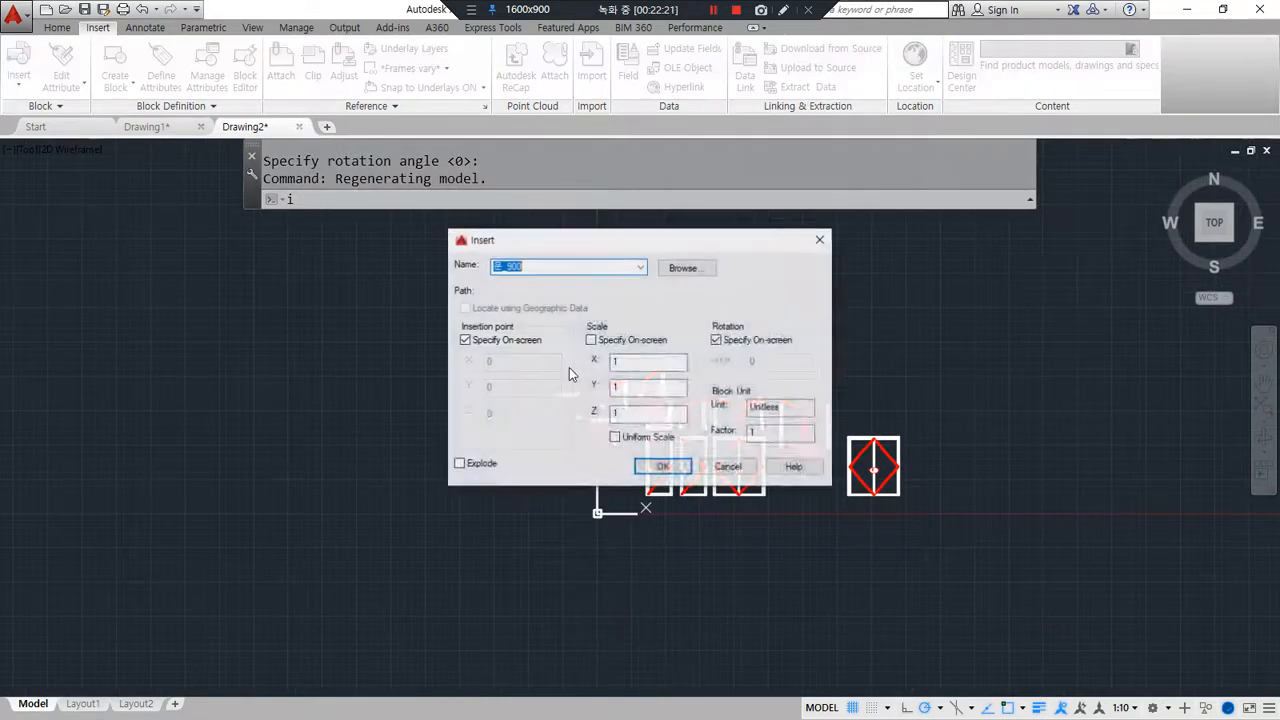
pyautogui.moveTo(700, 290)
pyautogui.mouseDown()
pyautogui.moveTo(655, 275)
pyautogui.moveTo(725, 280)
pyautogui.moveTo(680, 296)
pyautogui.mouseUp()
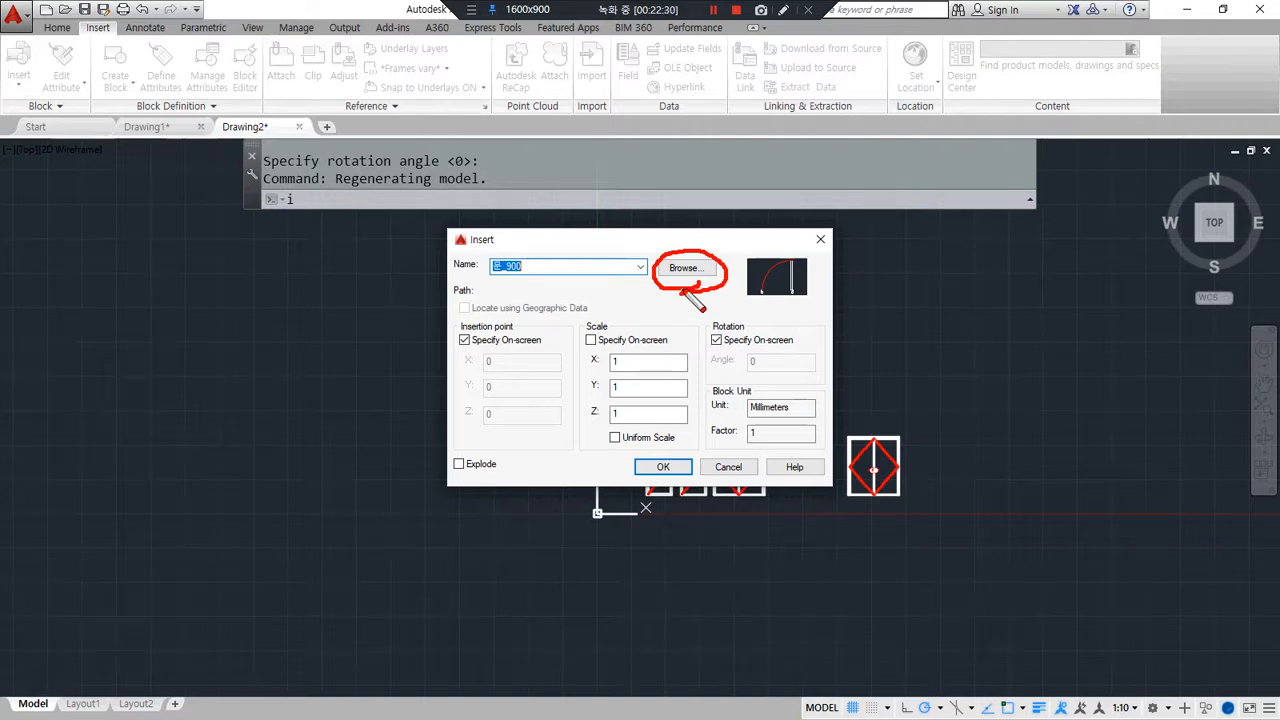
pyautogui.click(685, 268)
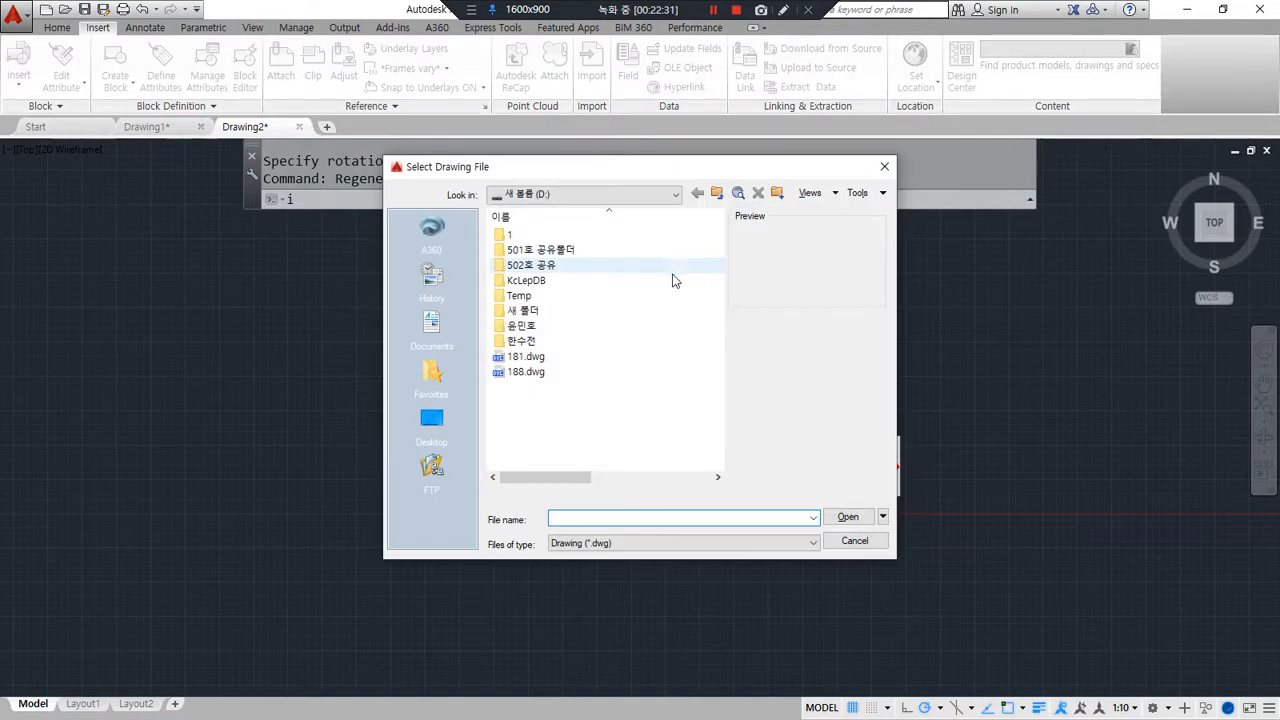
pyautogui.click(540, 357)
pyautogui.moveTo(855, 305)
pyautogui.mouseDown()
pyautogui.moveTo(836, 326)
pyautogui.moveTo(863, 237)
pyautogui.moveTo(855, 320)
pyautogui.moveTo(1008, 343)
pyautogui.mouseUp()
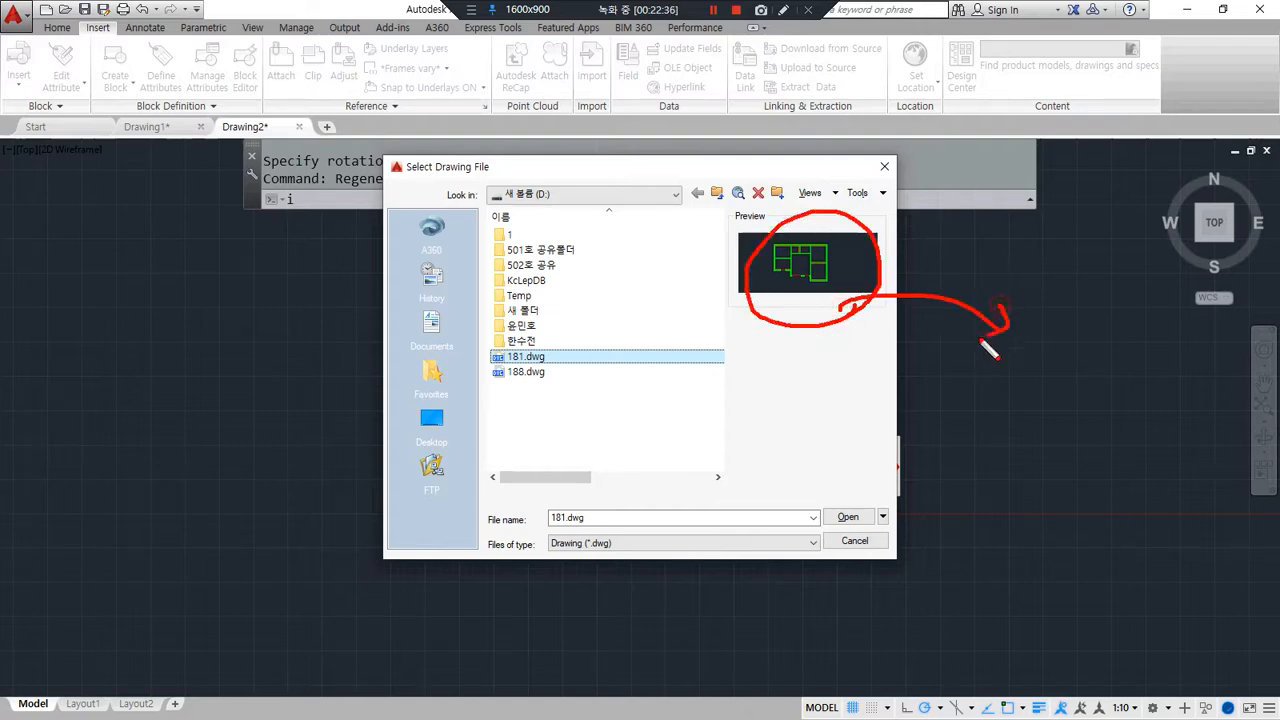
pyautogui.click(524, 375)
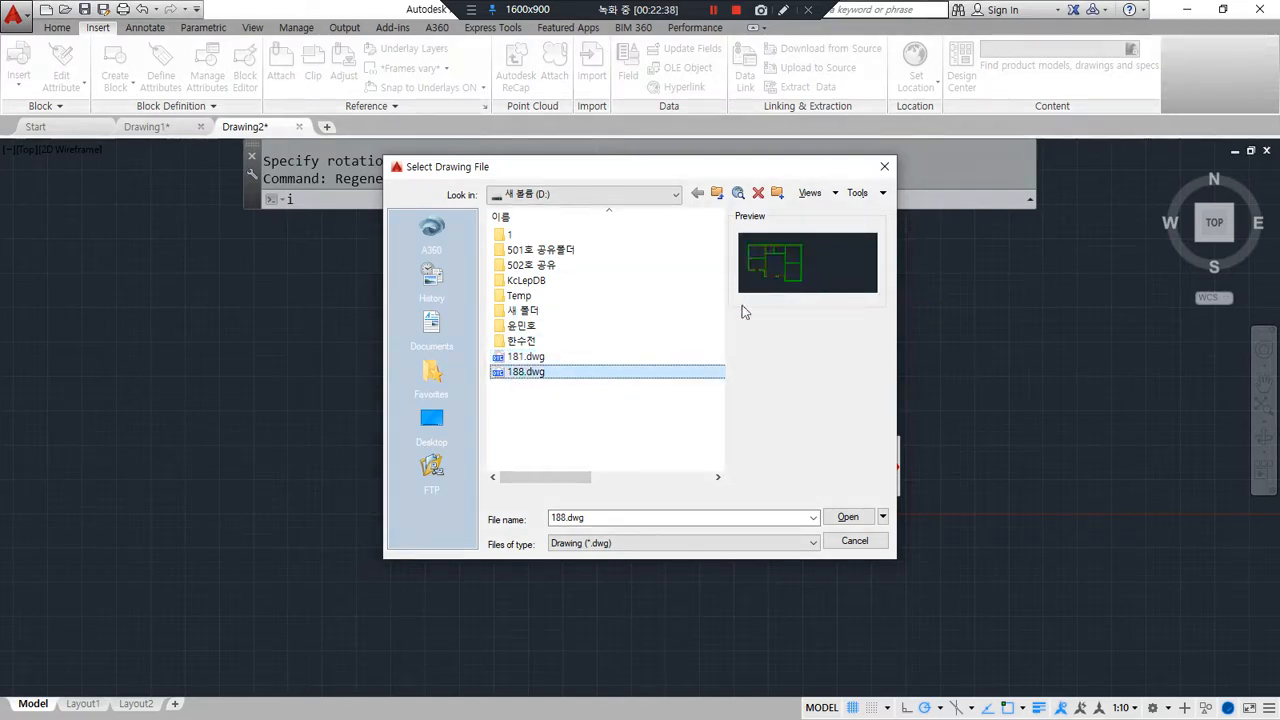
# Step: Choose 화목금반.dwg from the 문서 folder and accept it as the drawing to insert
pyautogui.click(545, 195)
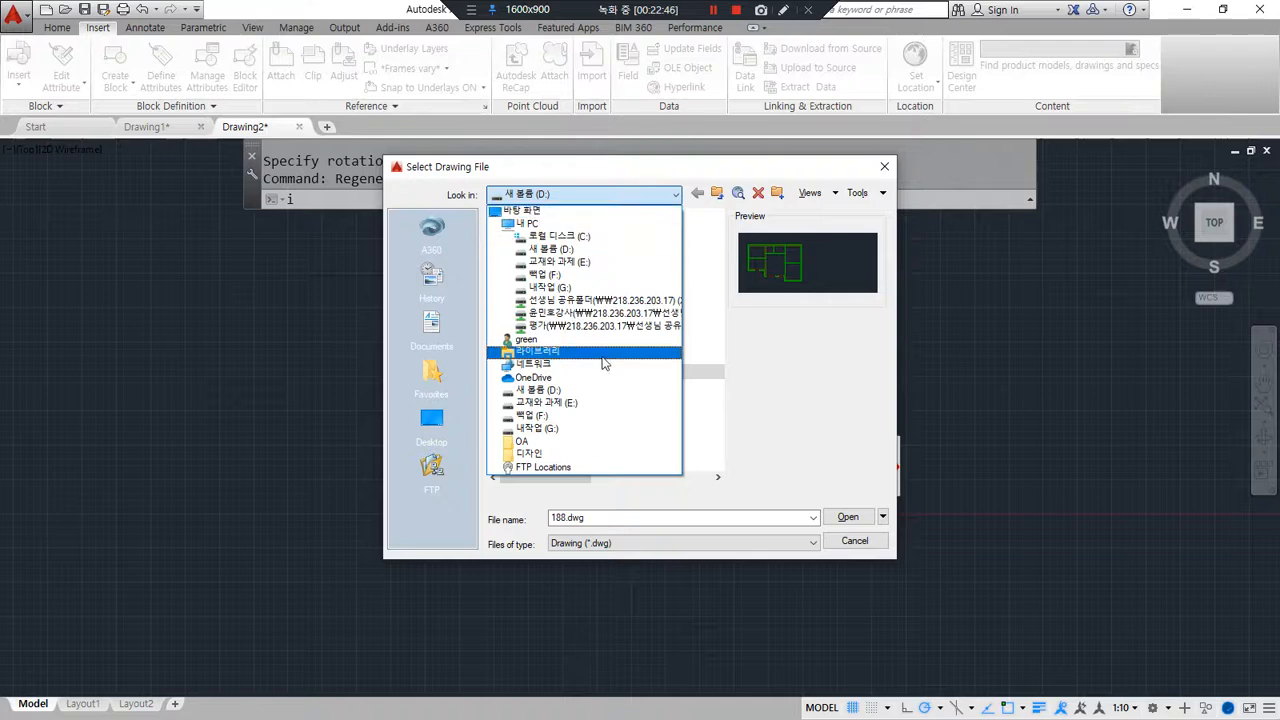
pyautogui.click(533, 223)
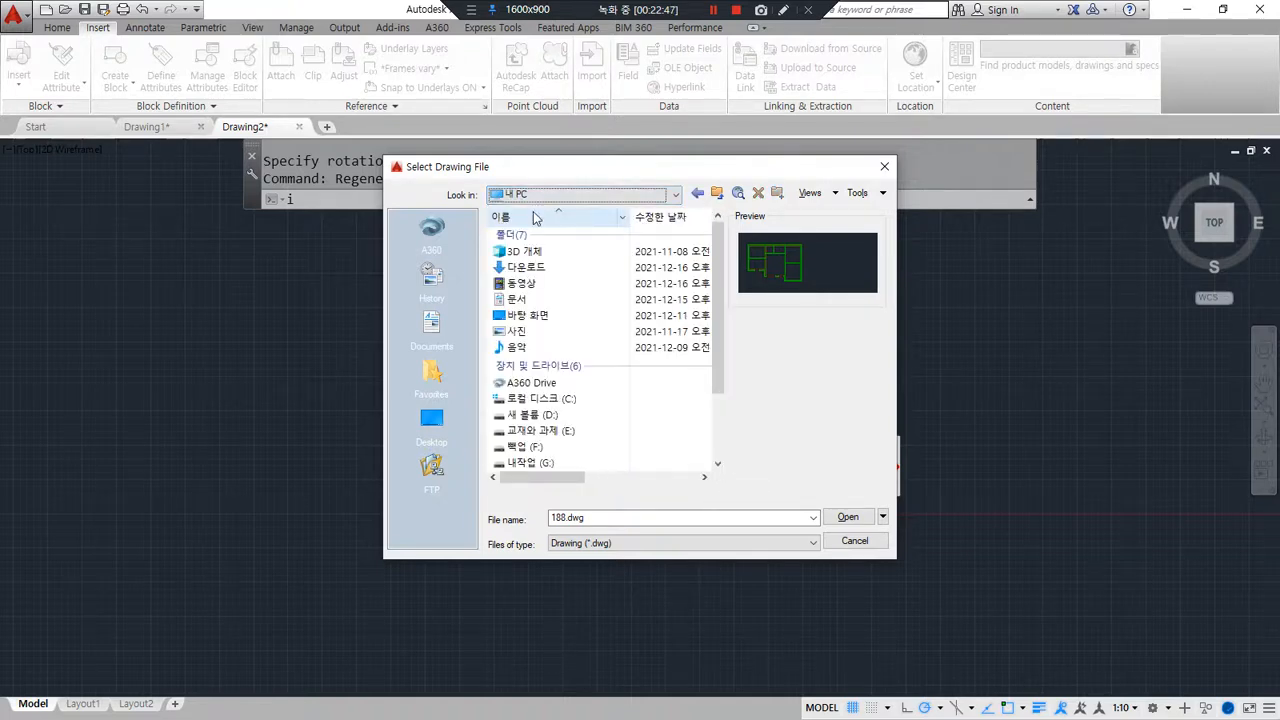
pyautogui.doubleClick(516, 299)
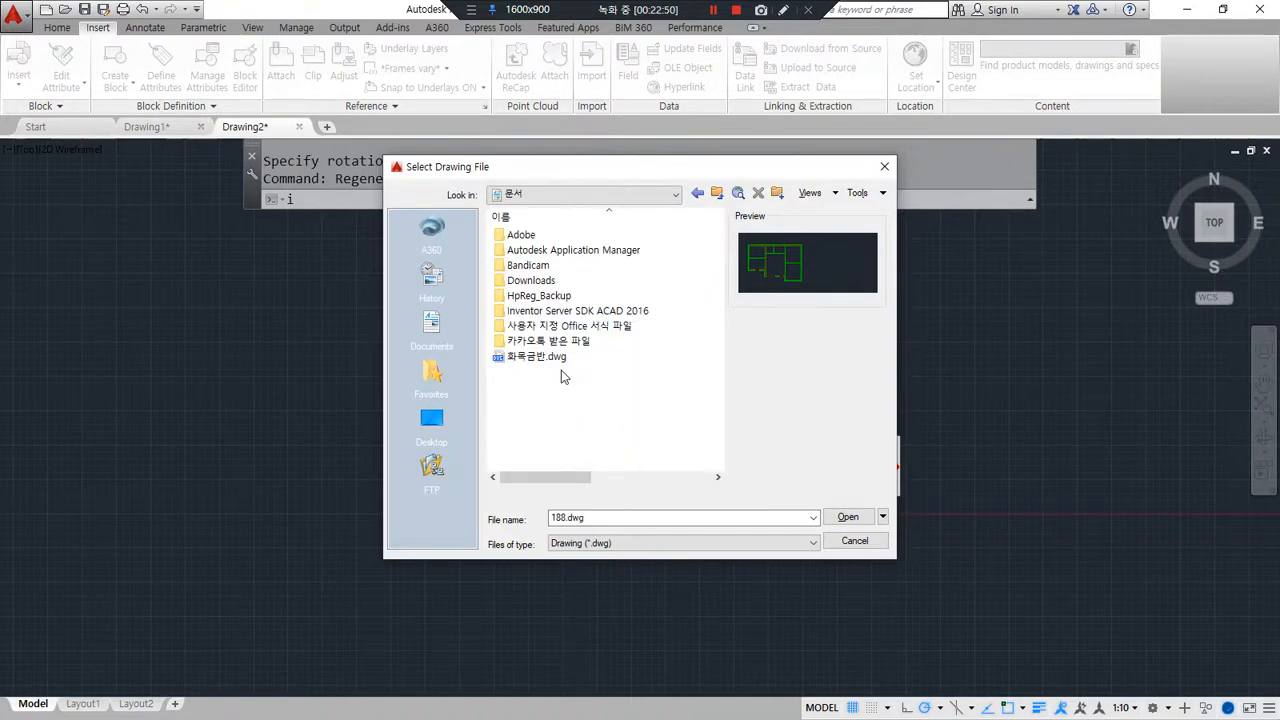
pyautogui.click(547, 358)
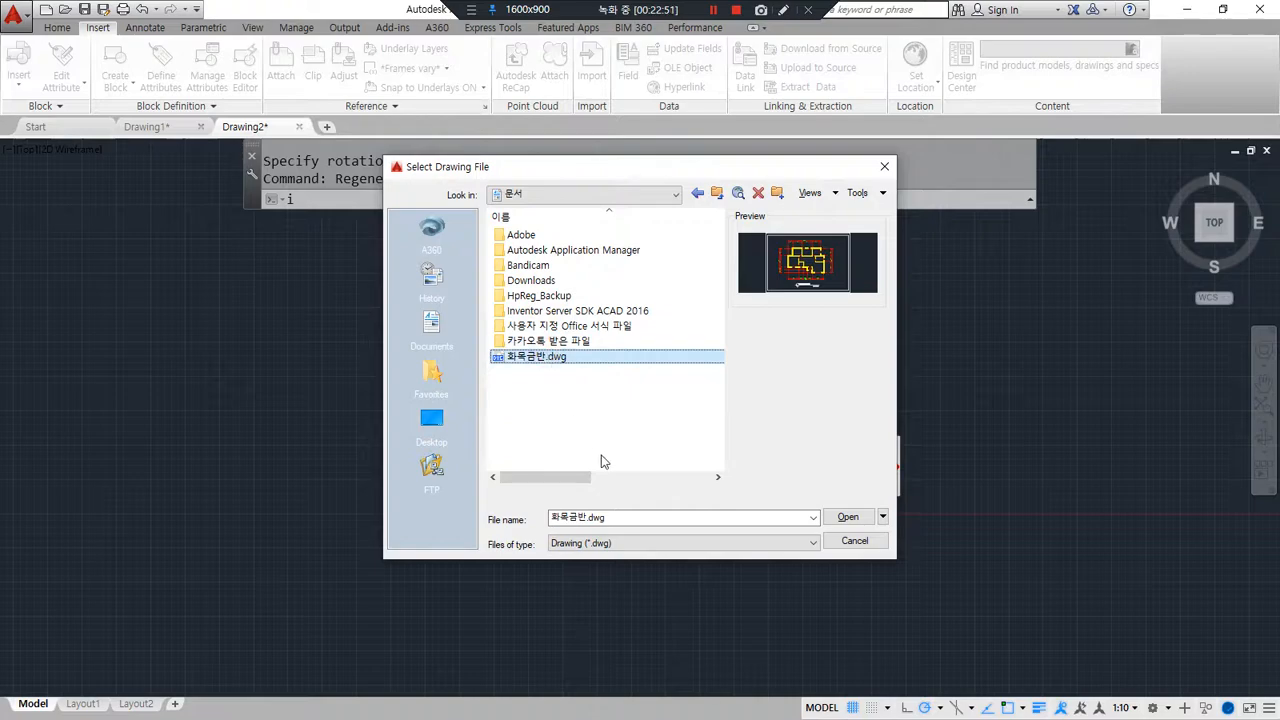
pyautogui.click(850, 518)
pyautogui.click(662, 467)
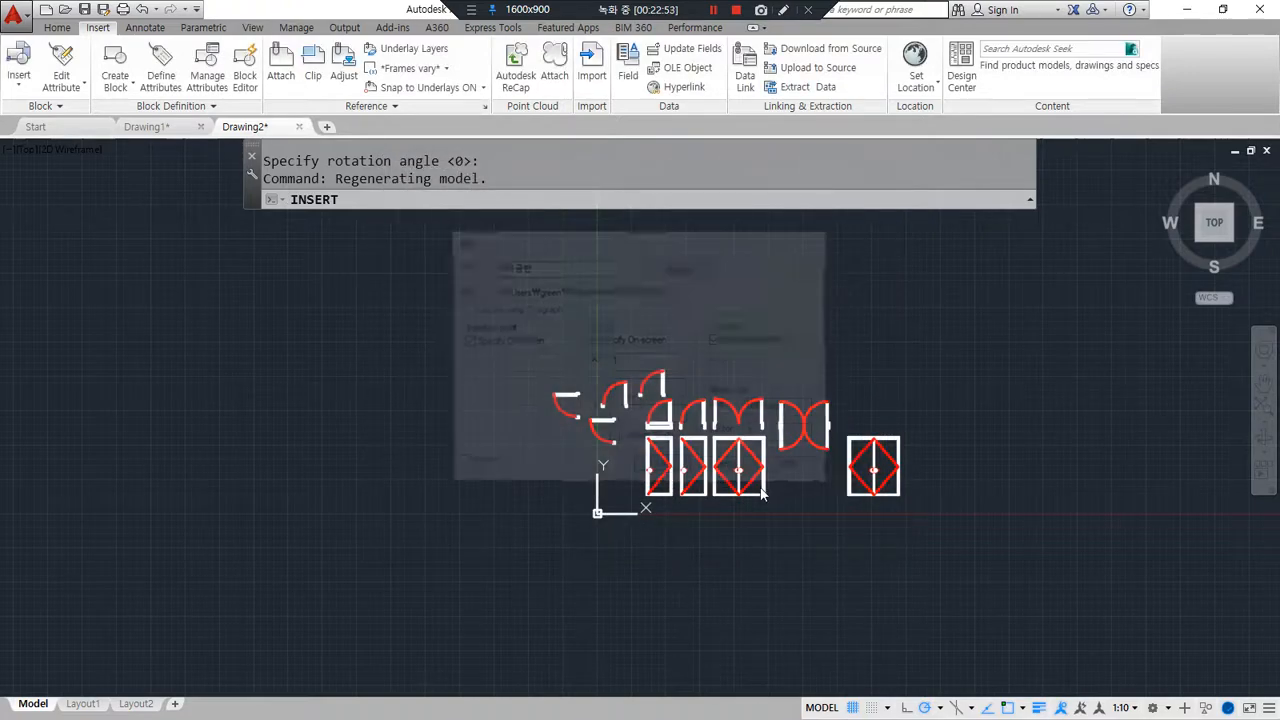
# Step: Place the inserted floor plan drawing beside the doors at rotation angle 0 and inspect its walls
pyautogui.scroll(-2, 780, 340)
pyautogui.moveTo(511, 538); pyautogui.dragTo(253, 660, button='middle')
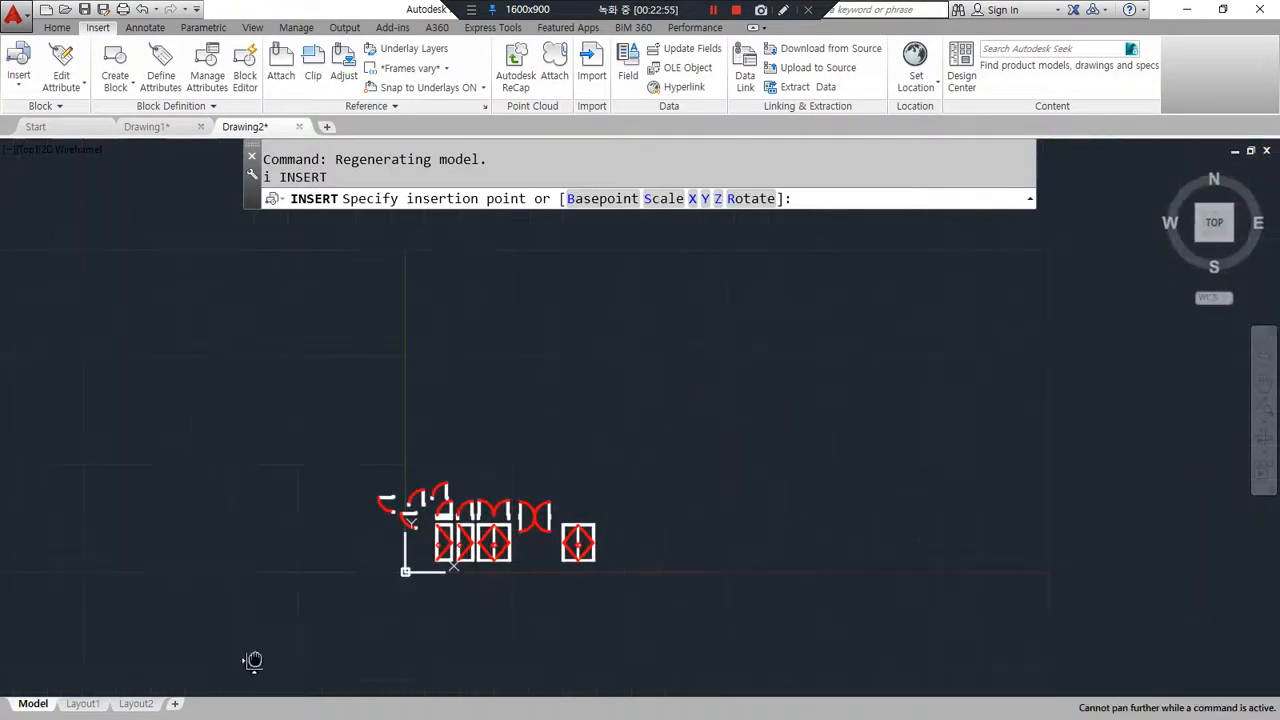
pyautogui.click(589, 499)
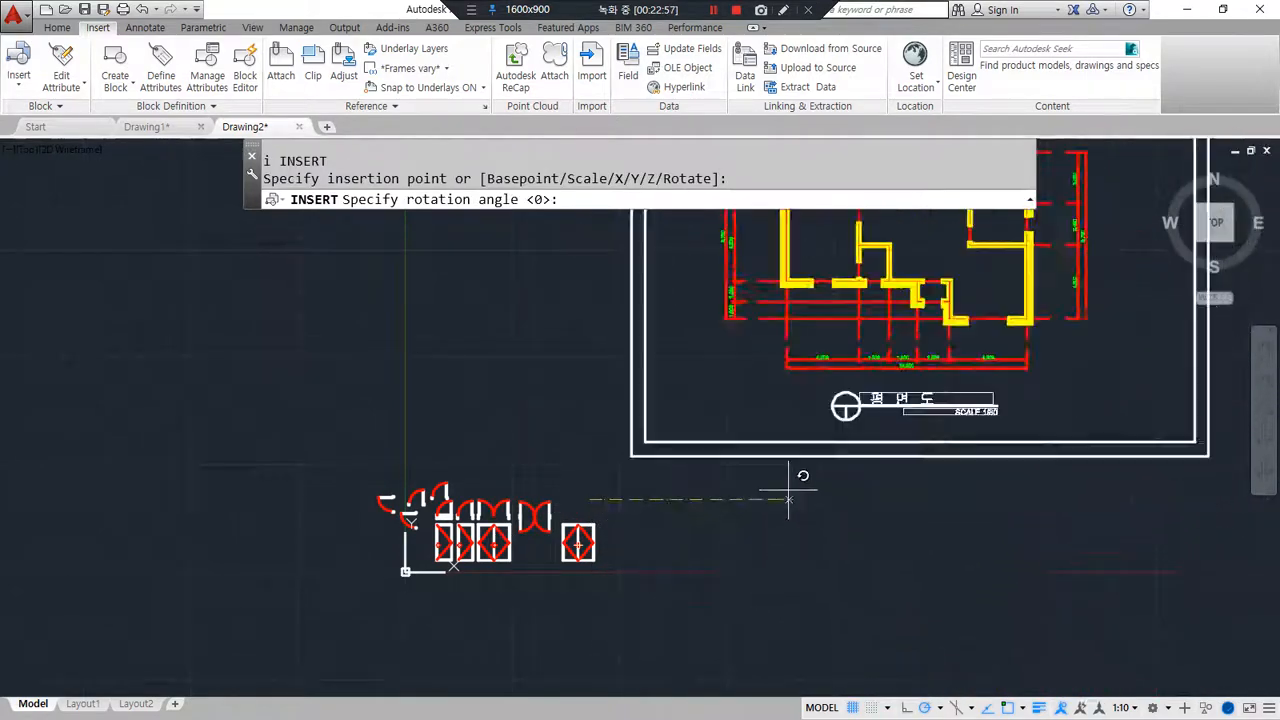
pyautogui.click(797, 449)
pyautogui.scroll(5, 349, 571)
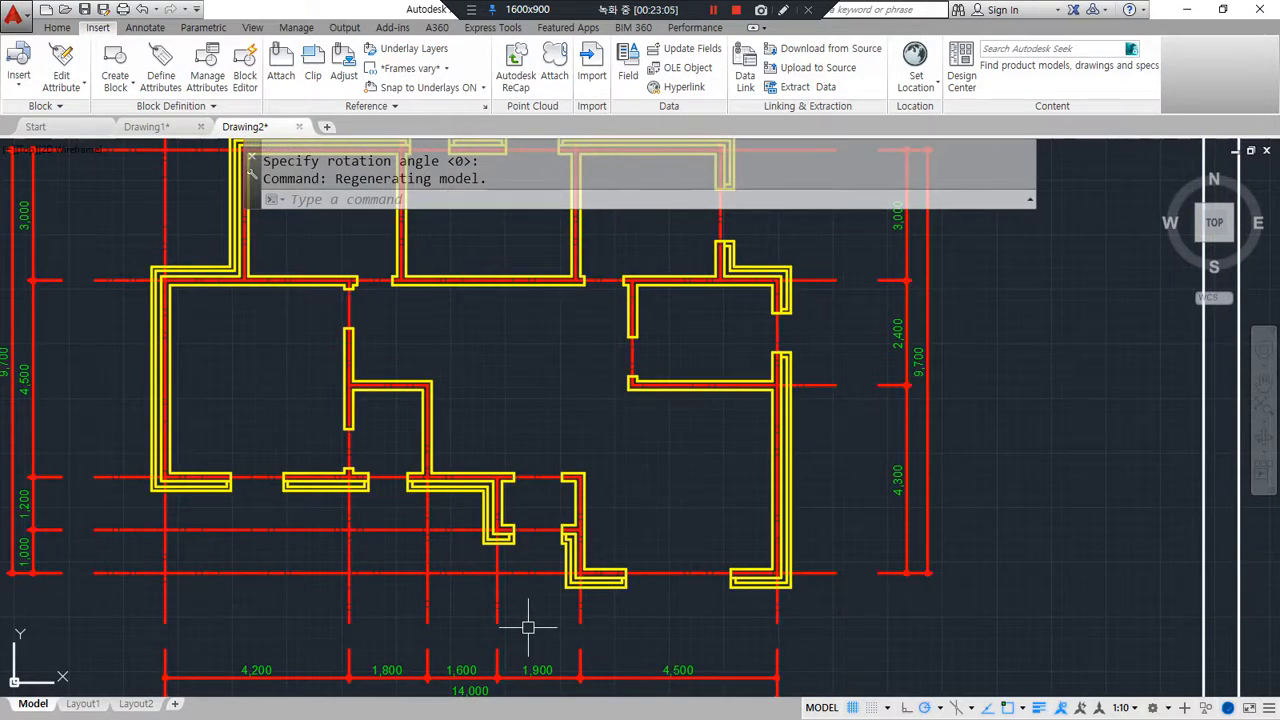
pyautogui.scroll(-3, 528, 627)
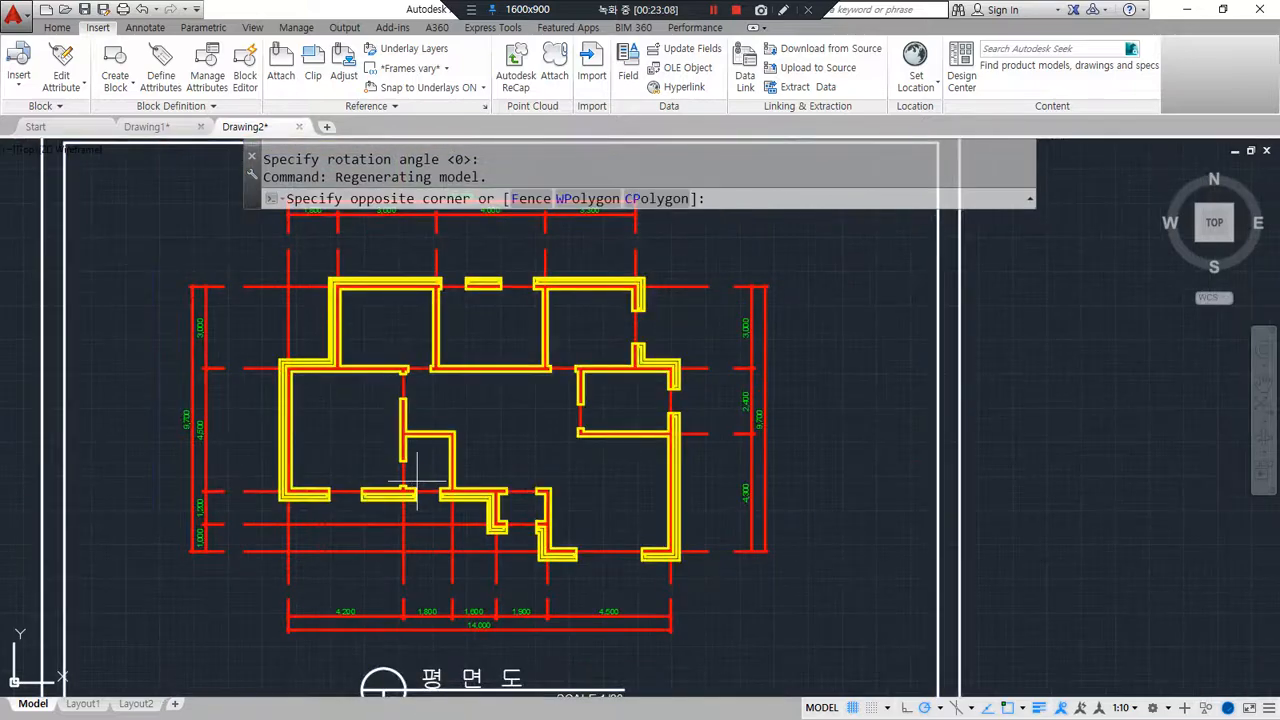
pyautogui.click(418, 483)
pyautogui.scroll(-3, 367, 521)
pyautogui.press('Escape')
pyautogui.moveTo(238, 636)
pyautogui.mouseDown()
pyautogui.moveTo(263, 354)
pyautogui.moveTo(678, 514)
pyautogui.moveTo(406, 684)
pyautogui.moveTo(260, 638)
pyautogui.moveTo(488, 302)
pyautogui.moveTo(570, 655)
pyautogui.moveTo(238, 338)
pyautogui.moveTo(650, 603)
pyautogui.moveTo(317, 298)
pyautogui.moveTo(572, 300)
pyautogui.mouseUp()
pyautogui.press('Escape')
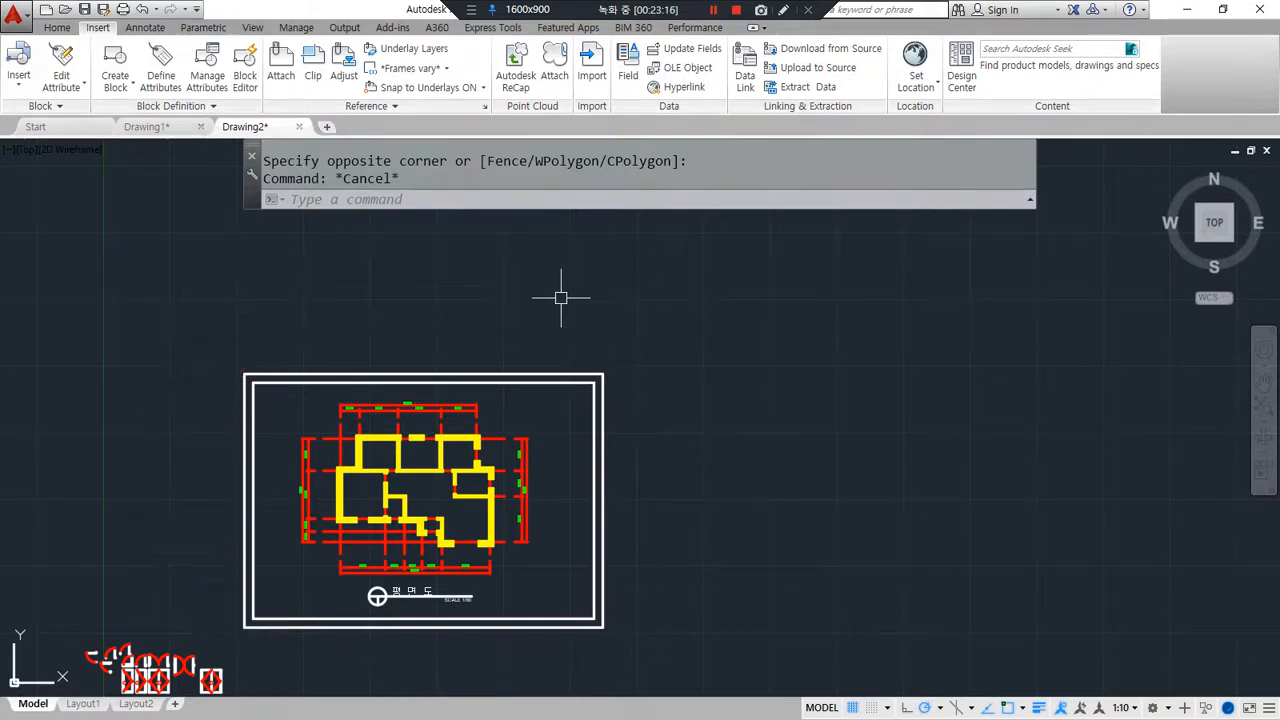
pyautogui.write('i')
pyautogui.press('Return')
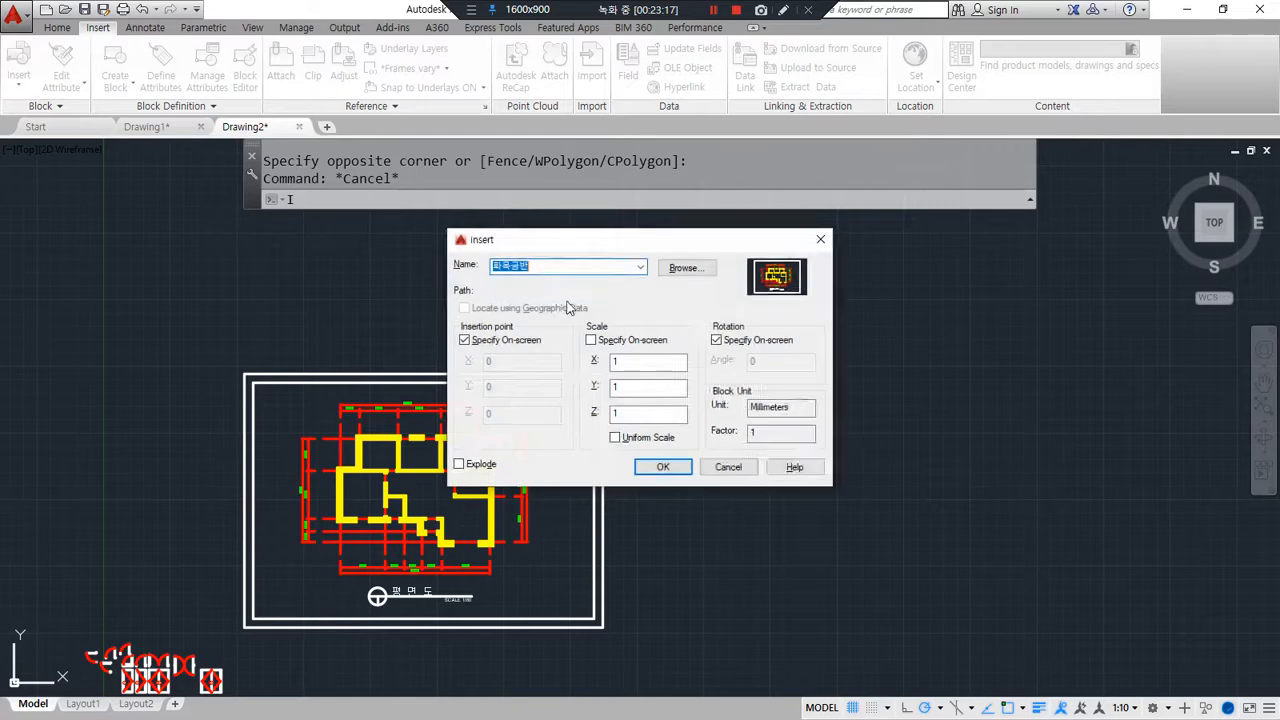
pyautogui.moveTo(710, 268)
pyautogui.mouseDown()
pyautogui.moveTo(658, 255)
pyautogui.moveTo(725, 300)
pyautogui.moveTo(690, 238)
pyautogui.moveTo(729, 280)
pyautogui.mouseUp()
pyautogui.press('Escape')
pyautogui.press('Escape')
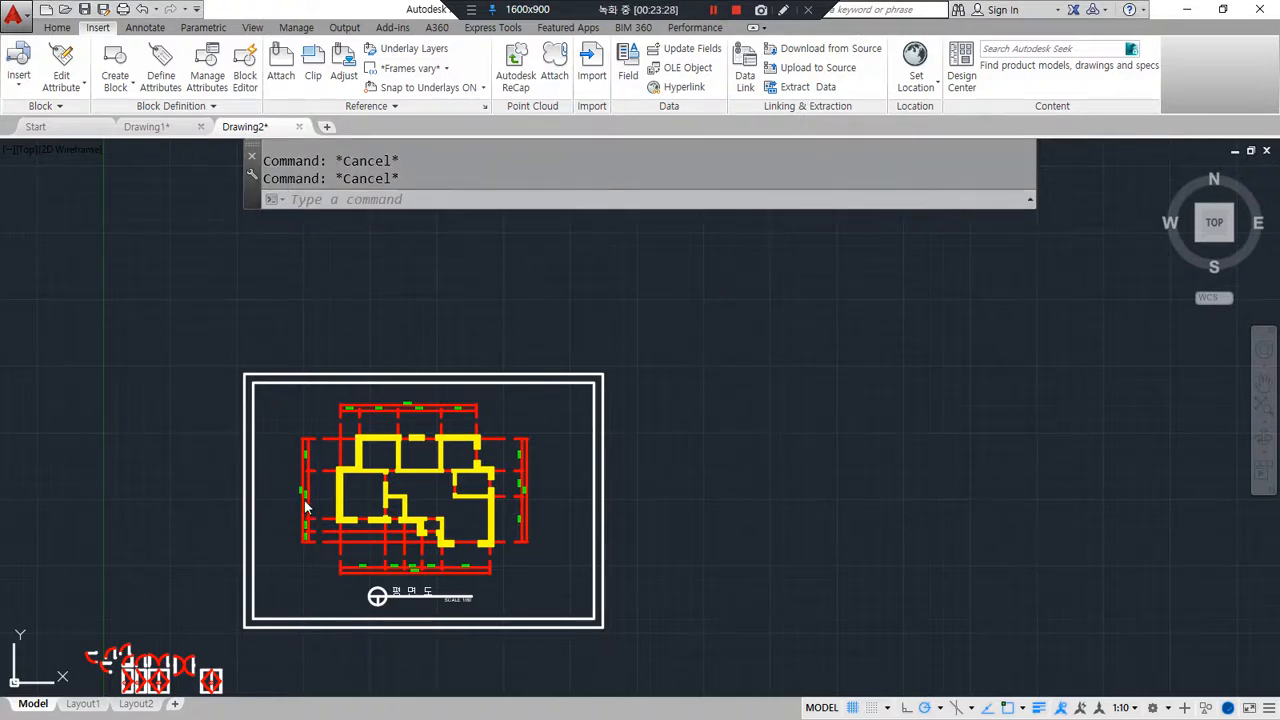
# Step: Open the 문_900 door block definition for editing in the Block Editor
pyautogui.moveTo(300, 467); pyautogui.dragTo(537, 277, button='middle')
pyautogui.scroll(5, 314, 534)
pyautogui.moveTo(569, 386)
pyautogui.mouseDown(button='middle')
pyautogui.moveTo(495, 438)
pyautogui.moveTo(474, 472)
pyautogui.mouseUp(button='middle')
pyautogui.write('be')
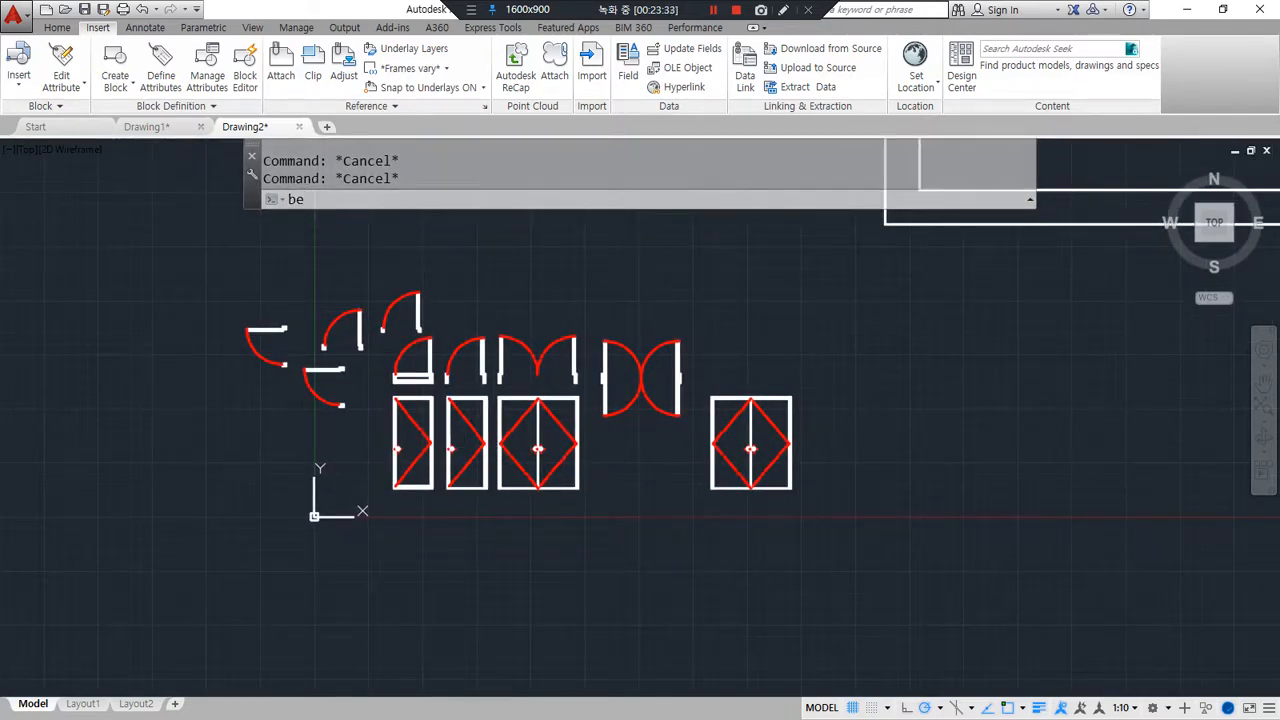
pyautogui.press('Return')
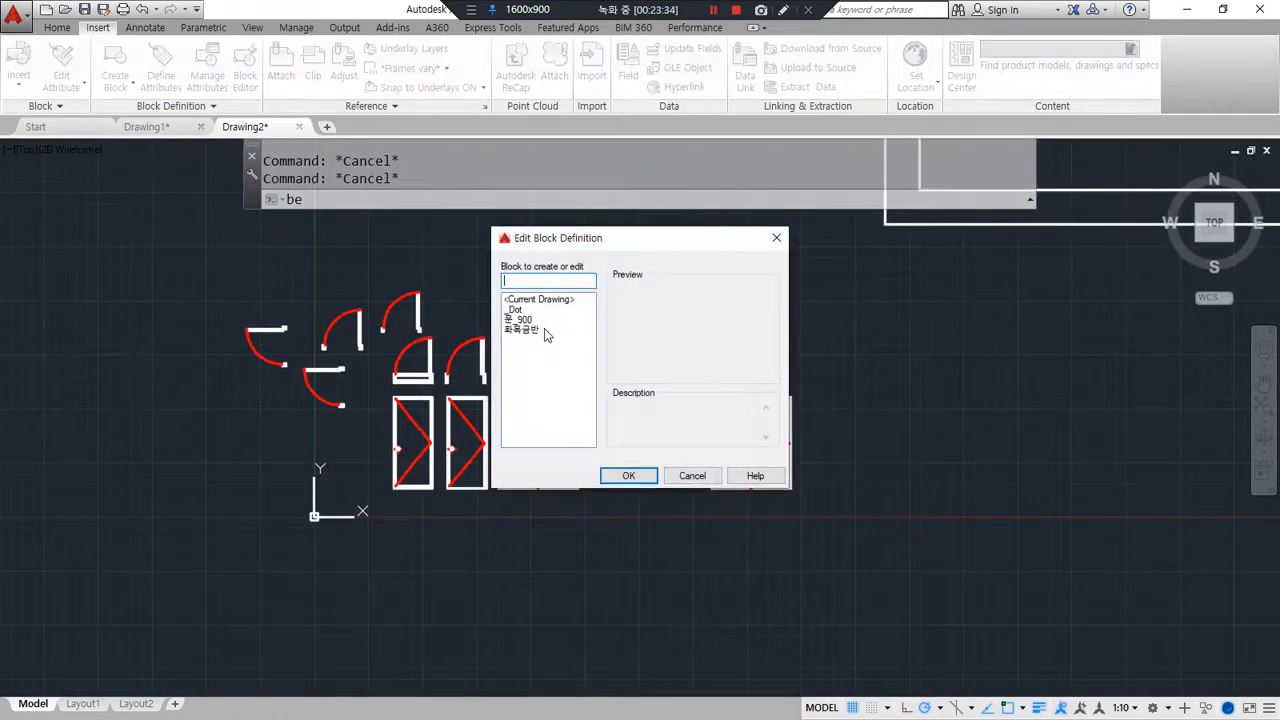
pyautogui.moveTo(508, 345)
pyautogui.mouseDown()
pyautogui.moveTo(523, 307)
pyautogui.moveTo(545, 369)
pyautogui.moveTo(506, 374)
pyautogui.mouseUp()
pyautogui.press('Escape')
pyautogui.click(509, 320)
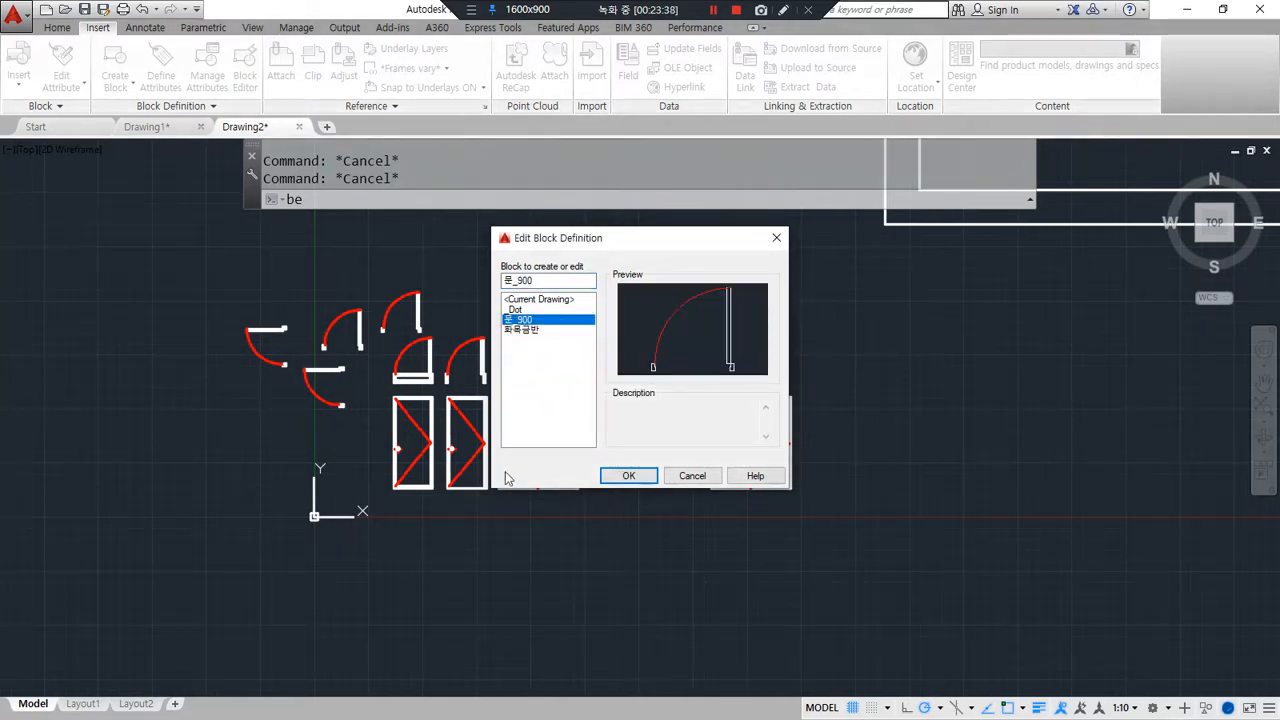
pyautogui.click(622, 476)
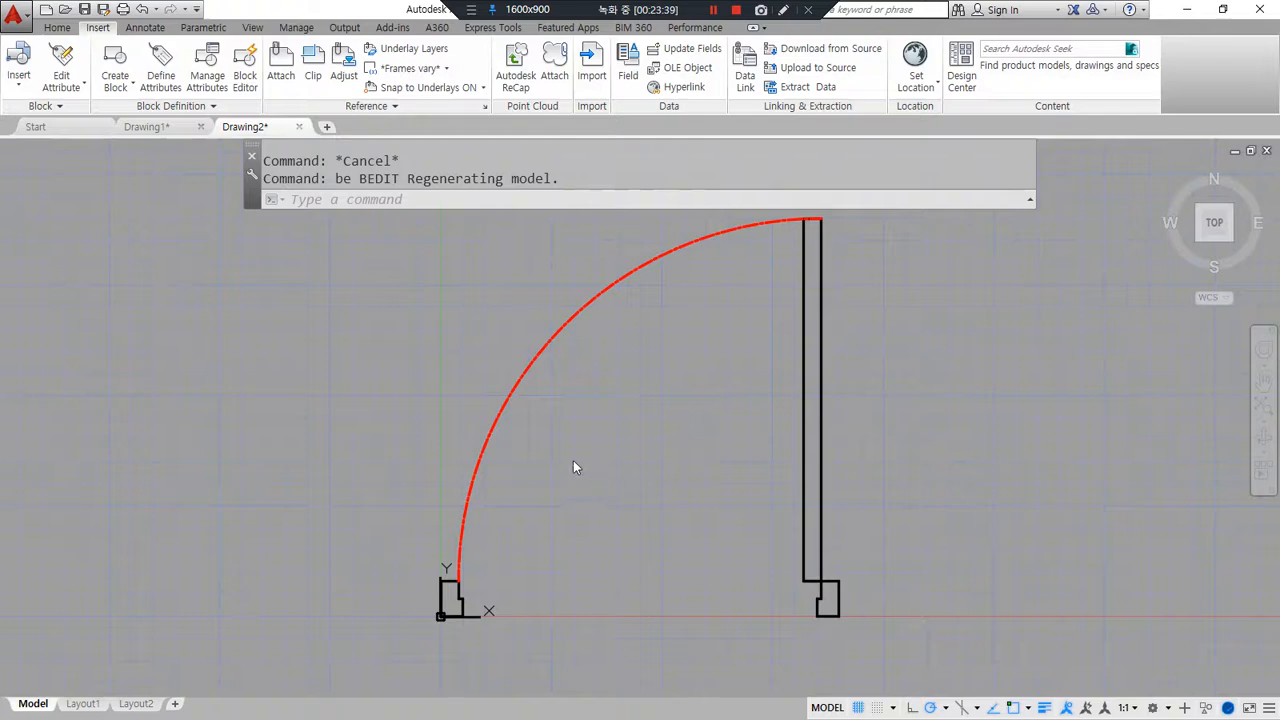
pyautogui.moveTo(455, 305)
pyautogui.mouseDown()
pyautogui.moveTo(937, 508)
pyautogui.moveTo(343, 368)
pyautogui.moveTo(373, 284)
pyautogui.mouseUp()
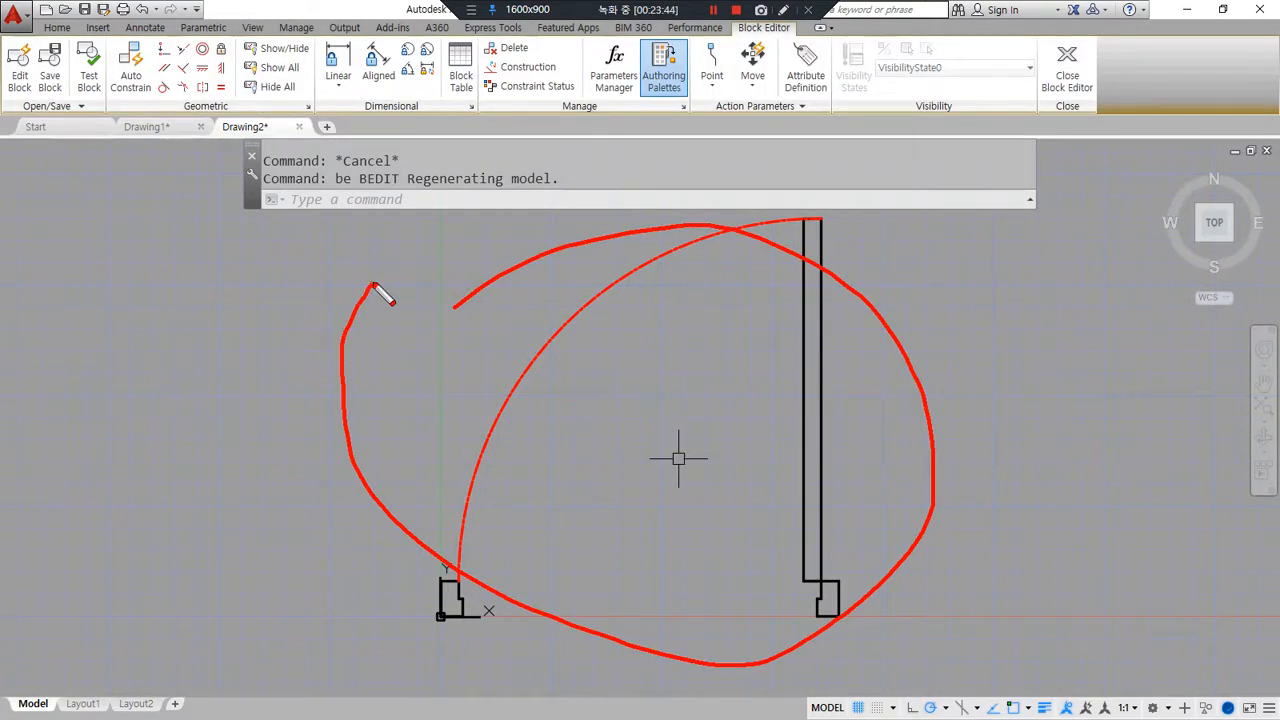
# Step: Stretch the door, its swing arc and the upper part of both frame jambs 20 units upward
pyautogui.write('s')
pyautogui.press('Return')
pyautogui.click(858, 604)
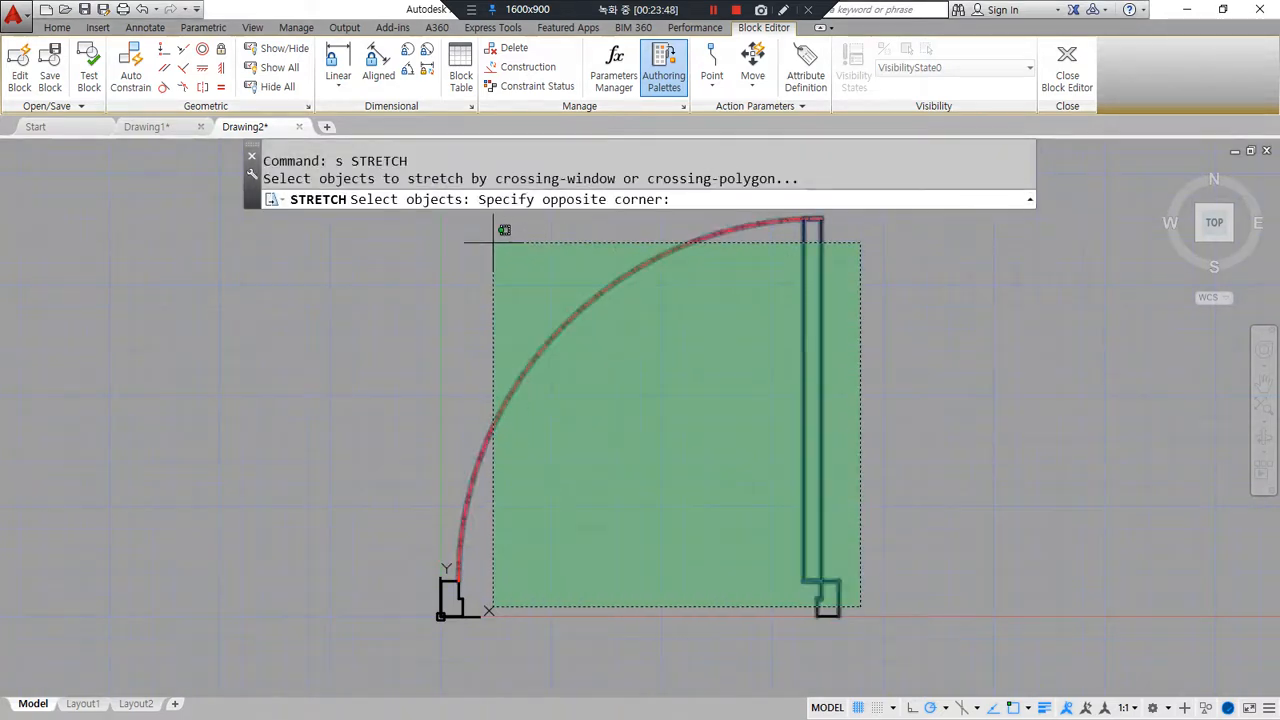
pyautogui.moveTo(440, 247); pyautogui.dragTo(434, 283, button='middle')
pyautogui.click(373, 217)
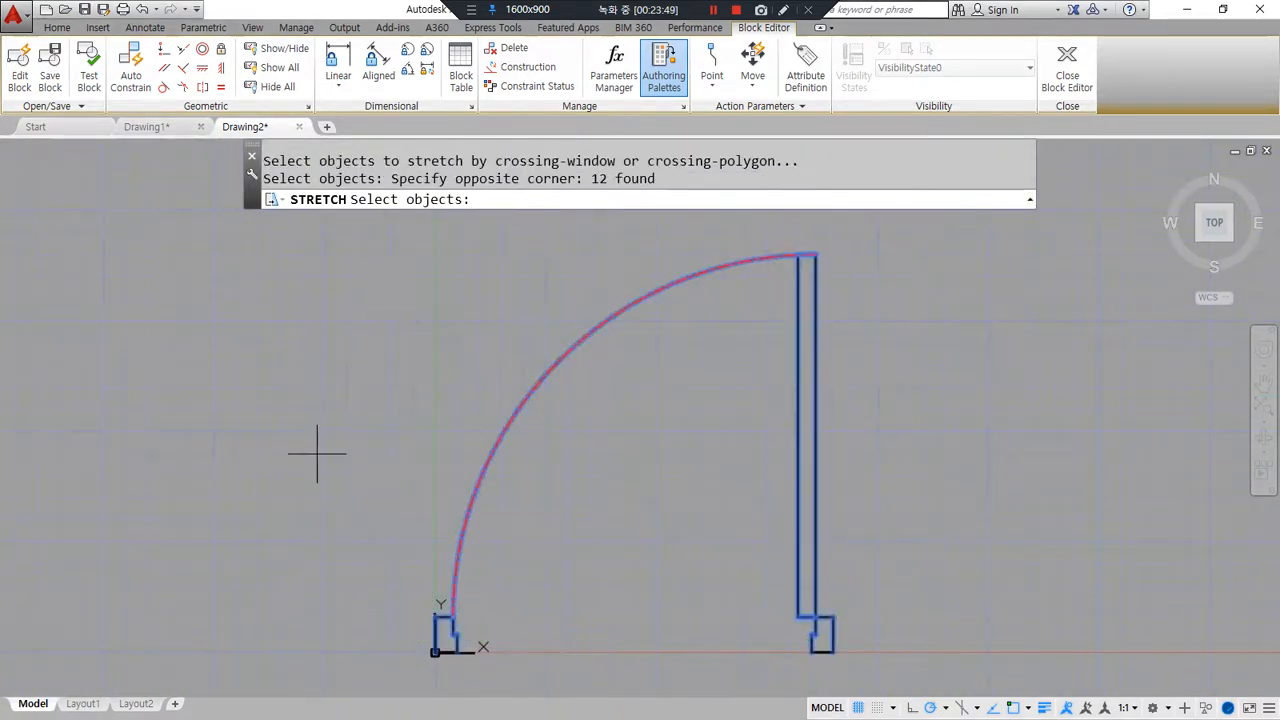
pyautogui.press('Return')
pyautogui.click(315, 453)
pyautogui.write('20')
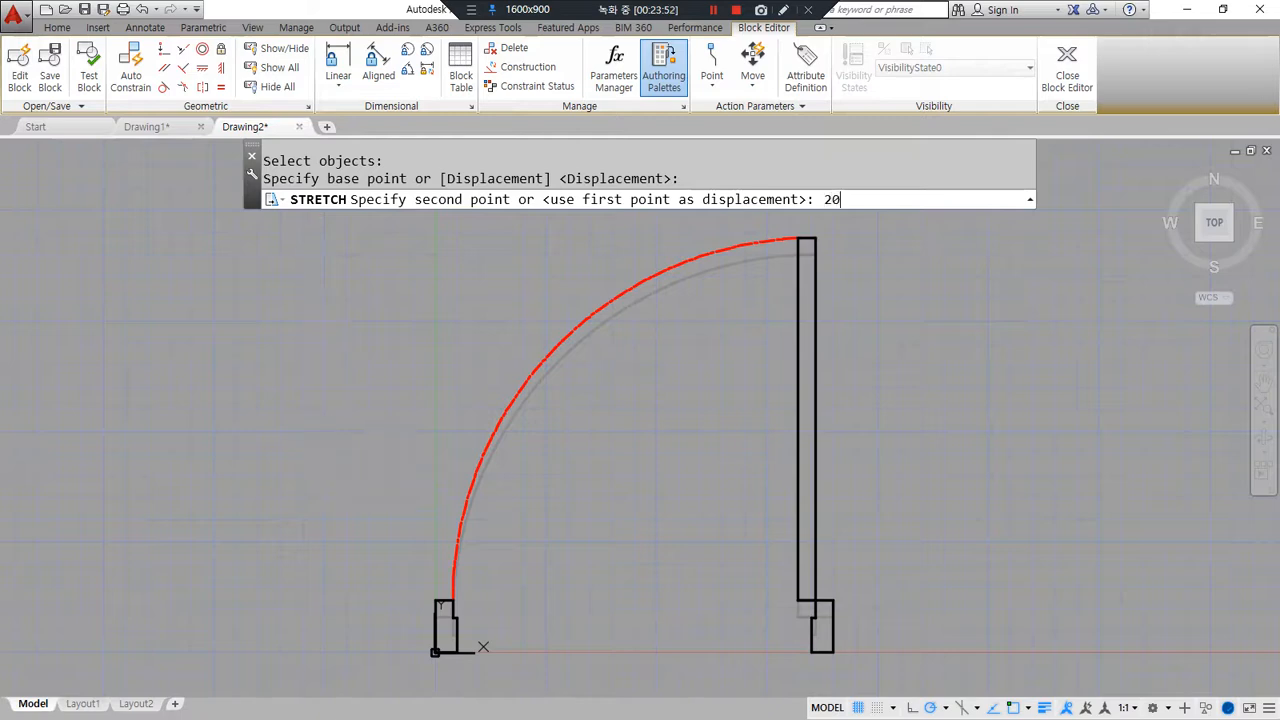
pyautogui.press('Return')
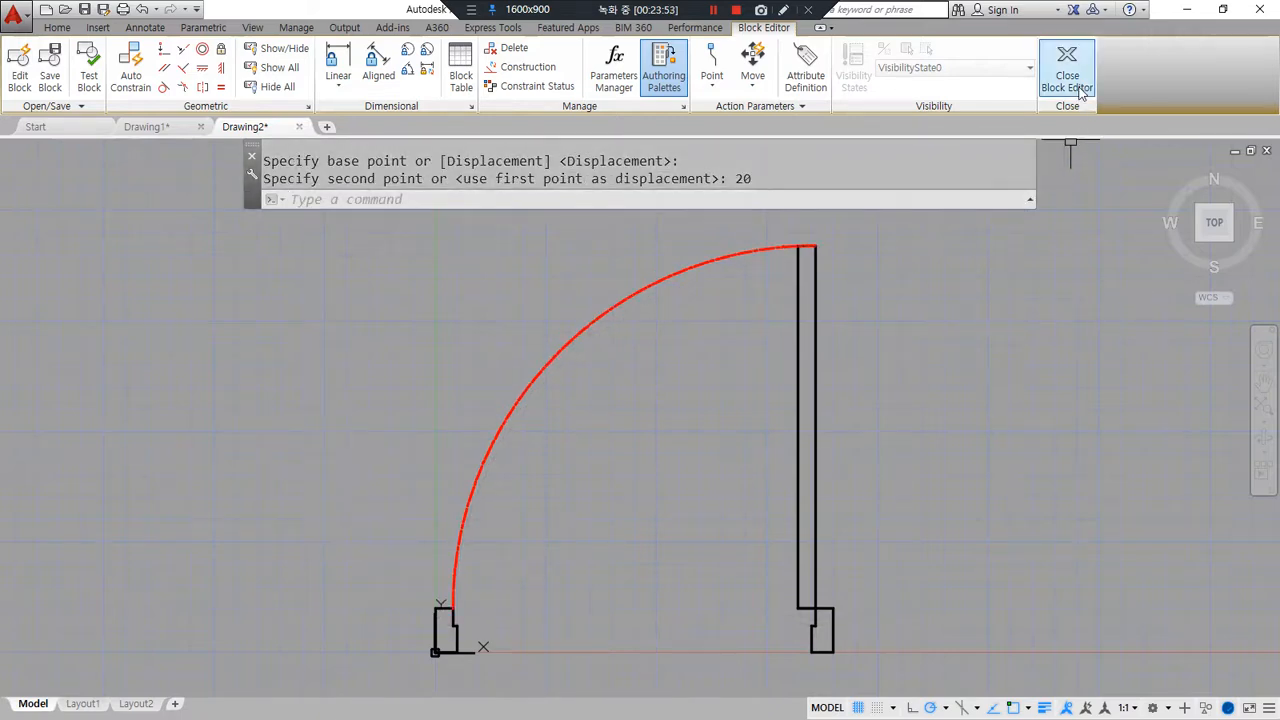
pyautogui.moveTo(1115, 98)
pyautogui.mouseDown()
pyautogui.moveTo(1040, 88)
pyautogui.moveTo(1100, 112)
pyautogui.mouseUp()
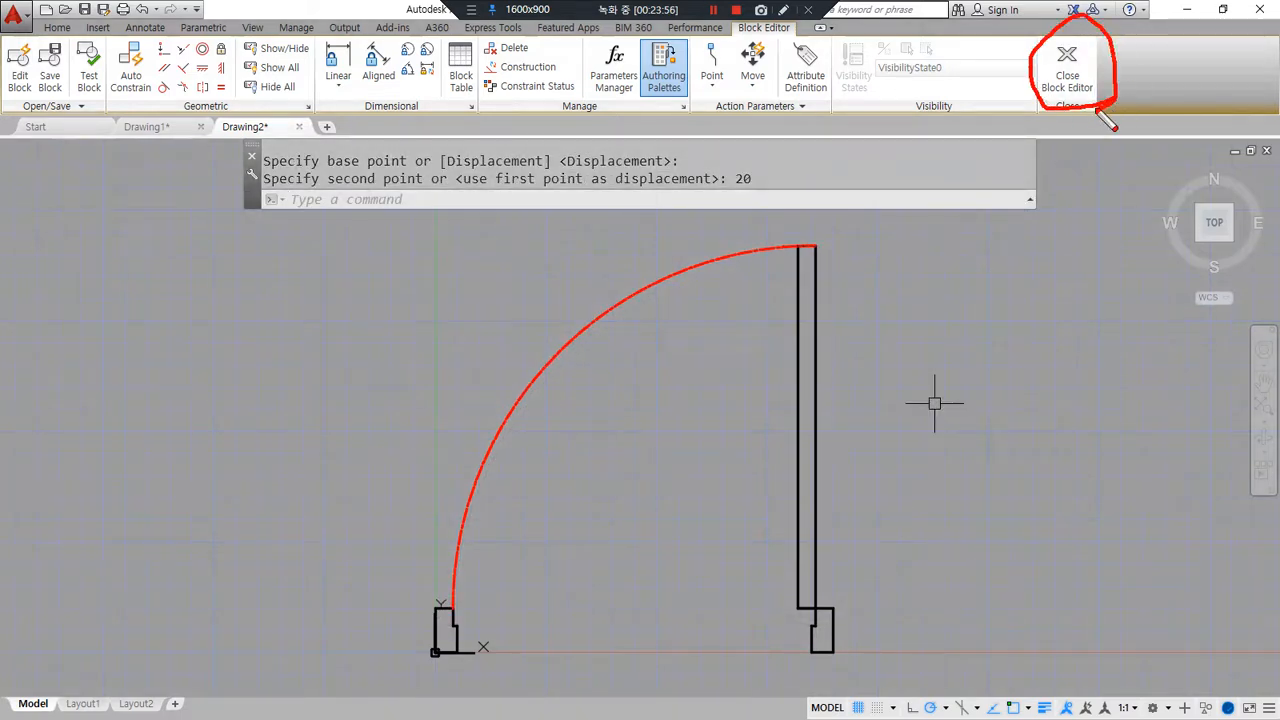
pyautogui.moveTo(978, 284)
pyautogui.mouseDown()
pyautogui.moveTo(1014, 294)
pyautogui.moveTo(1122, 97)
pyautogui.moveTo(1095, 128)
pyautogui.mouseUp()
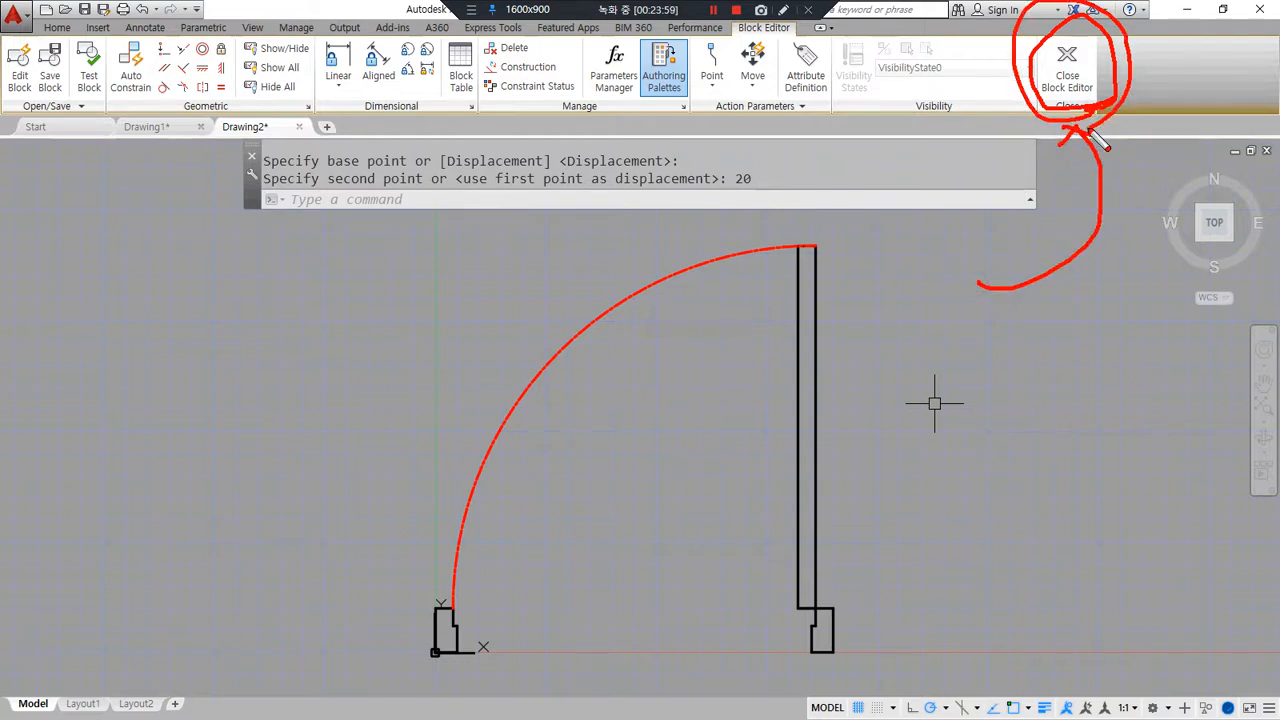
pyautogui.press('Escape')
# Step: Close the Block Editor and save the changes to the 문_900 block
pyautogui.click(1076, 88)
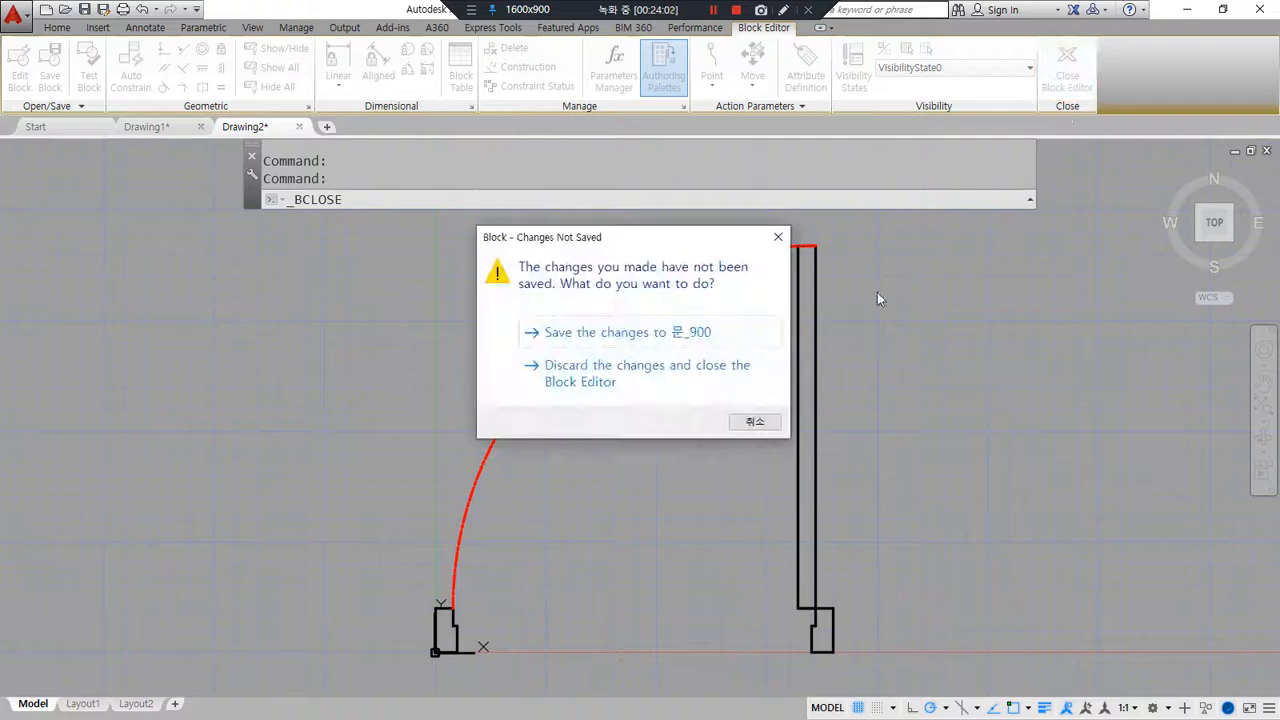
pyautogui.click(629, 336)
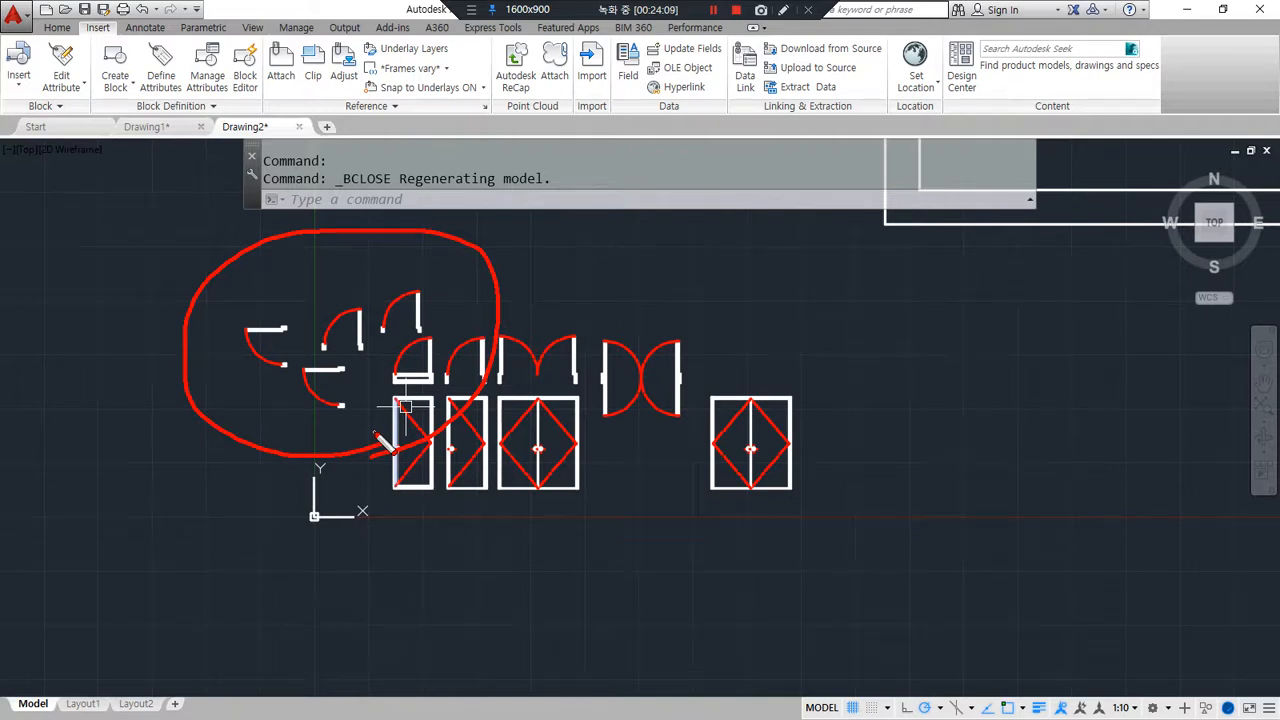
pyautogui.press('Escape')
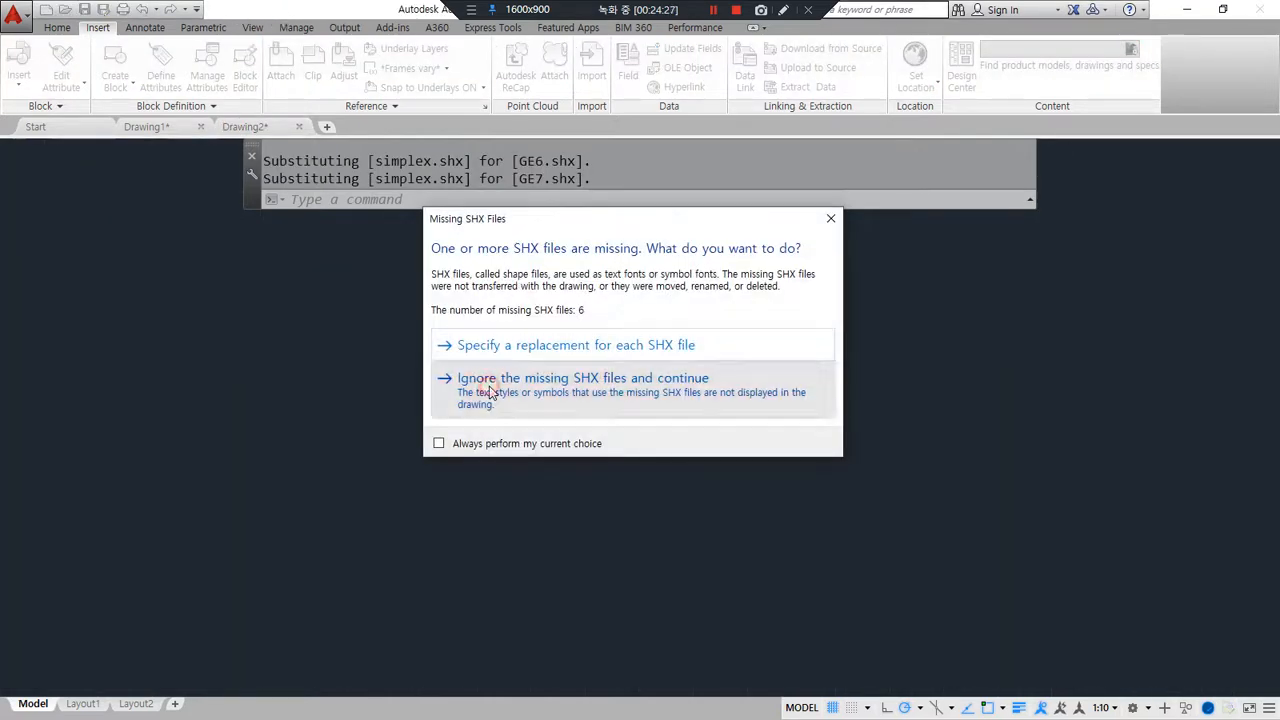
# Step: Ignore the missing SHX files to finish opening the 캐드소스-1-1 drawing, and turn on lineweight display
pyautogui.click(489, 385)
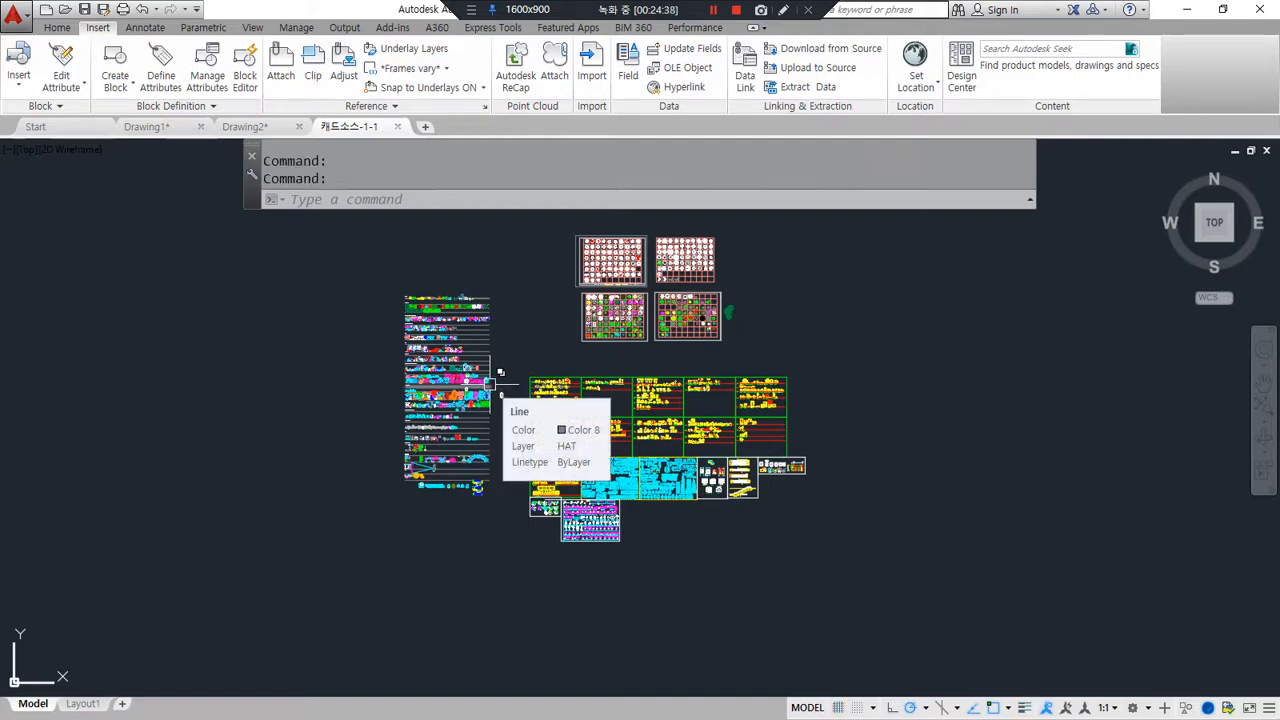
pyautogui.scroll(8, 401, 282)
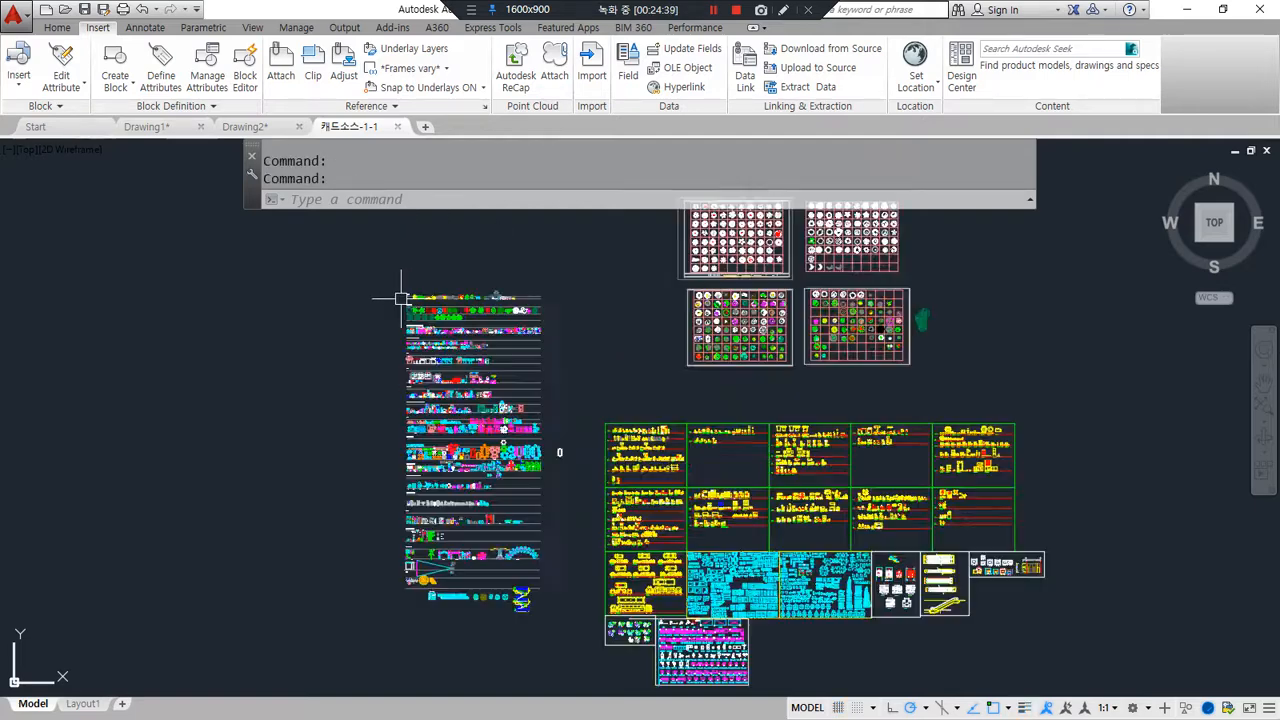
pyautogui.scroll(3, 401, 282)
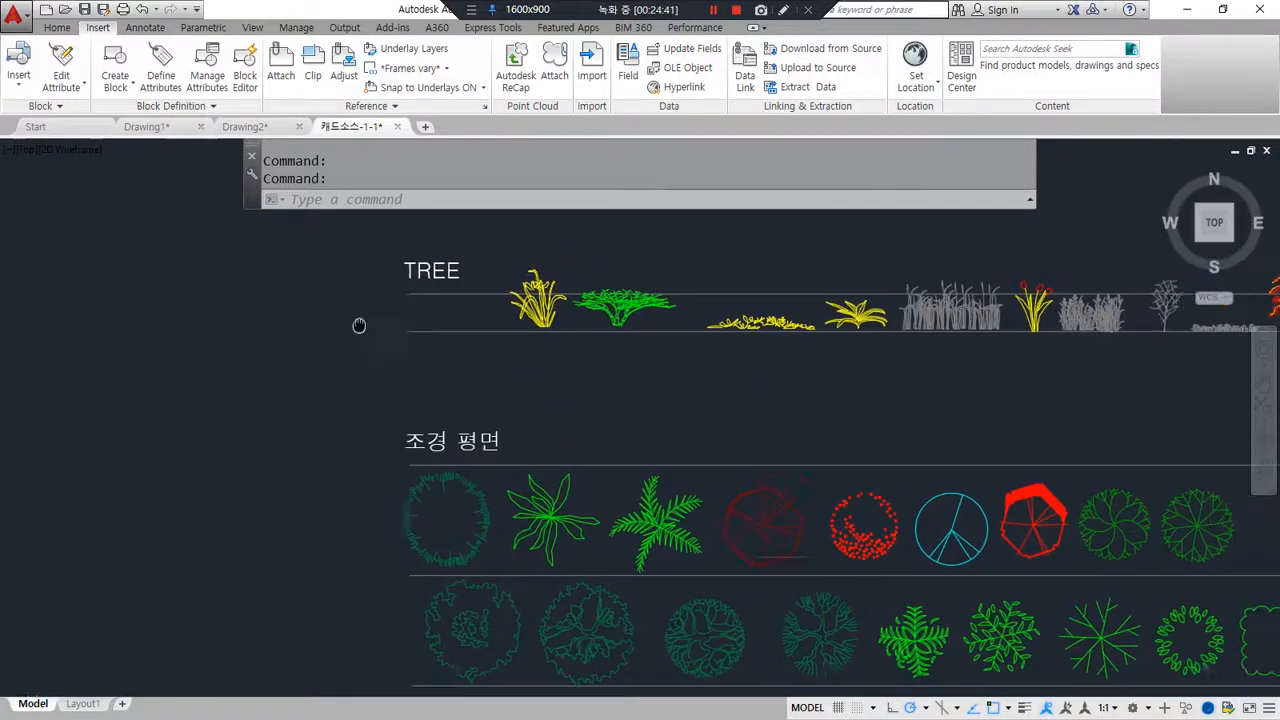
pyautogui.click(977, 708)
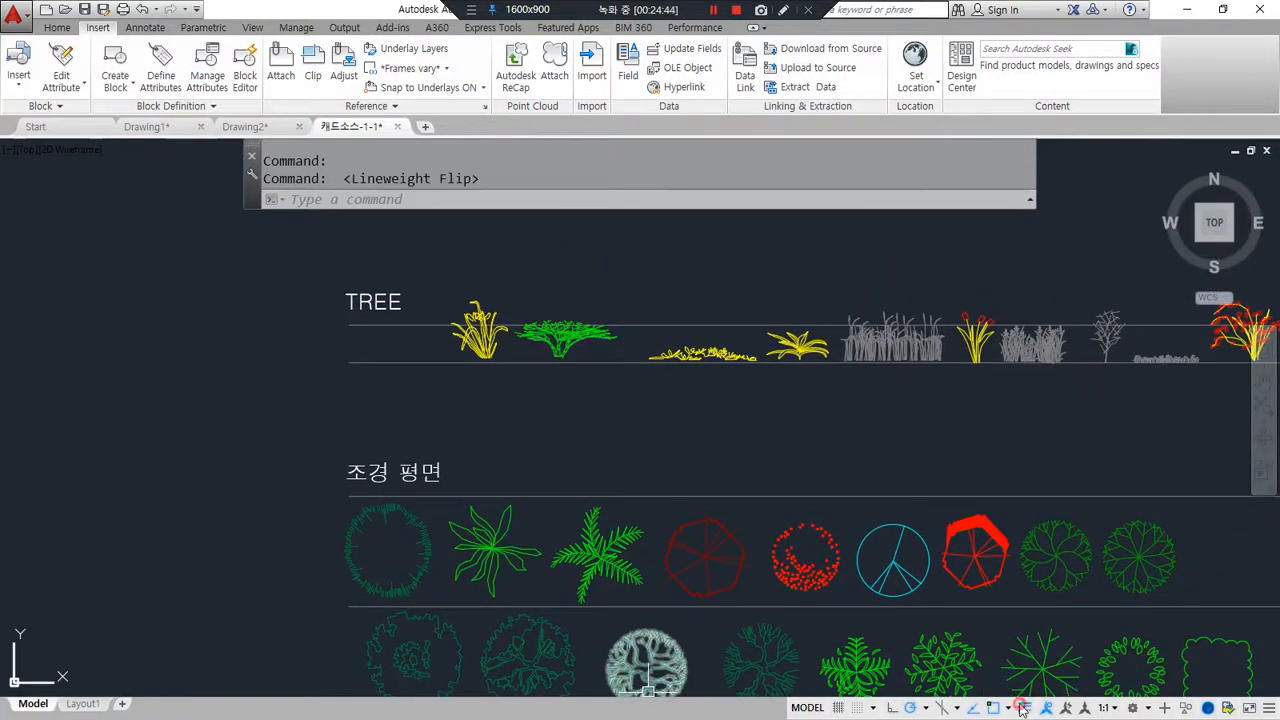
# Step: Examine the plant elevation blocks along the TREE row of the symbol library drawing
pyautogui.scroll(4, 547, 376)
pyautogui.moveTo(592, 398); pyautogui.dragTo(626, 460, button='middle')
pyautogui.moveTo(820, 470)
pyautogui.mouseDown(button='middle')
pyautogui.moveTo(706, 486)
pyautogui.moveTo(116, 491)
pyautogui.mouseUp(button='middle')
pyautogui.moveTo(905, 494); pyautogui.dragTo(194, 503, button='middle')
pyautogui.scroll(2, 903, 514)
pyautogui.moveTo(1080, 500); pyautogui.dragTo(409, 531, button='middle')
pyautogui.scroll(-2, 953, 510)
pyautogui.moveTo(1037, 500); pyautogui.dragTo(443, 514, button='middle')
pyautogui.scroll(-2, 1000, 509)
pyautogui.moveTo(1000, 509); pyautogui.dragTo(394, 528, button='middle')
pyautogui.scroll(2, 862, 542)
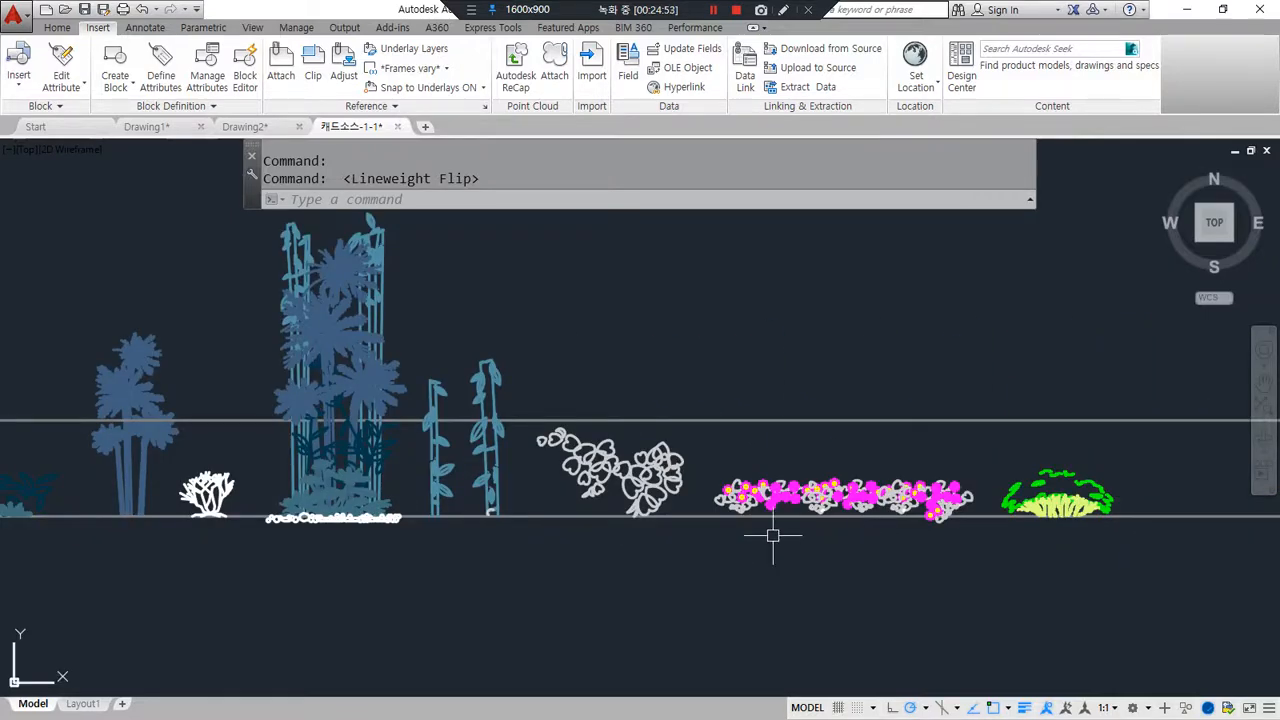
# Step: Examine the bathtub and washbasin blocks in the 욕조, 세면기, 욕실악세사리 row
pyautogui.scroll(-6, 520, 532)
pyautogui.moveTo(477, 537); pyautogui.dragTo(1160, 391, button='middle')
pyautogui.scroll(4, 329, 503)
pyautogui.moveTo(253, 532); pyautogui.dragTo(300, 430, button='middle')
pyautogui.moveTo(792, 498); pyautogui.dragTo(363, 474, button='middle')
pyautogui.moveTo(1060, 460)
pyautogui.mouseDown(button='middle')
pyautogui.moveTo(138, 456)
pyautogui.moveTo(963, 389)
pyautogui.moveTo(995, 368)
pyautogui.mouseUp(button='middle')
pyautogui.scroll(-2, 995, 368)
pyautogui.moveTo(310, 616); pyautogui.dragTo(400, 474, button='middle')
pyautogui.scroll(4, 400, 472)
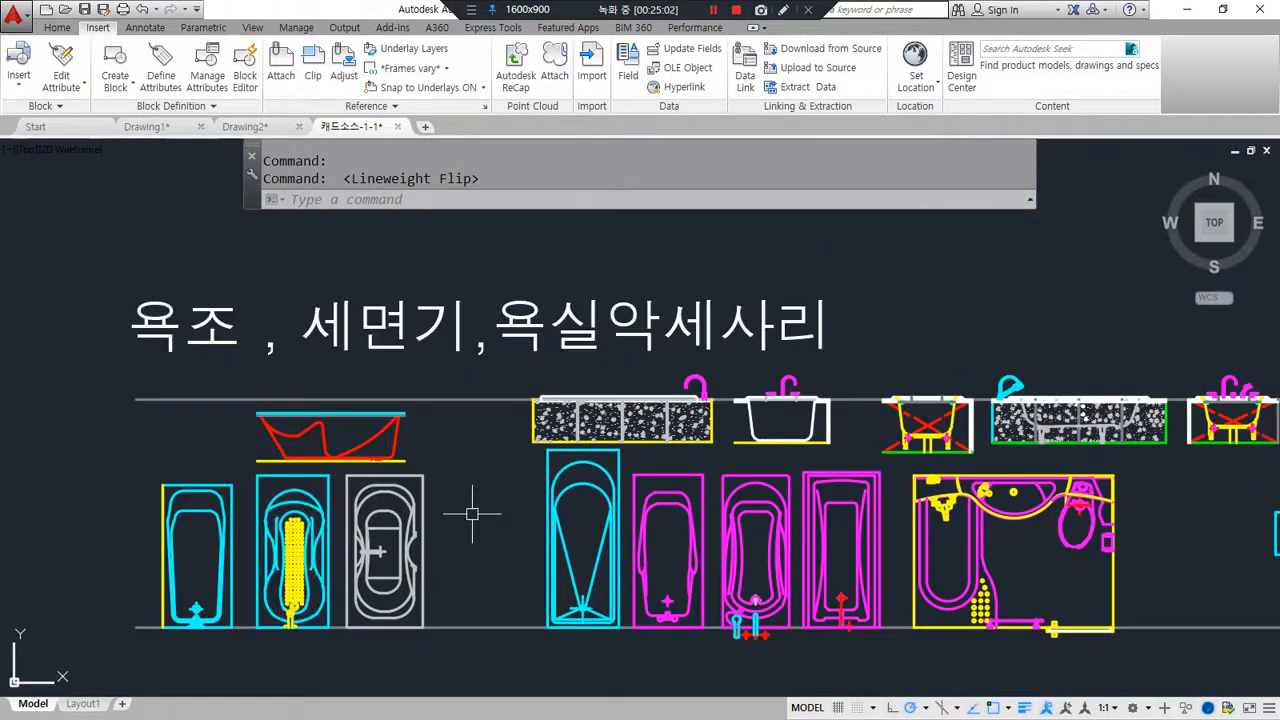
pyautogui.moveTo(1010, 540); pyautogui.dragTo(226, 535, button='middle')
pyautogui.moveTo(837, 457); pyautogui.dragTo(279, 361, button='middle')
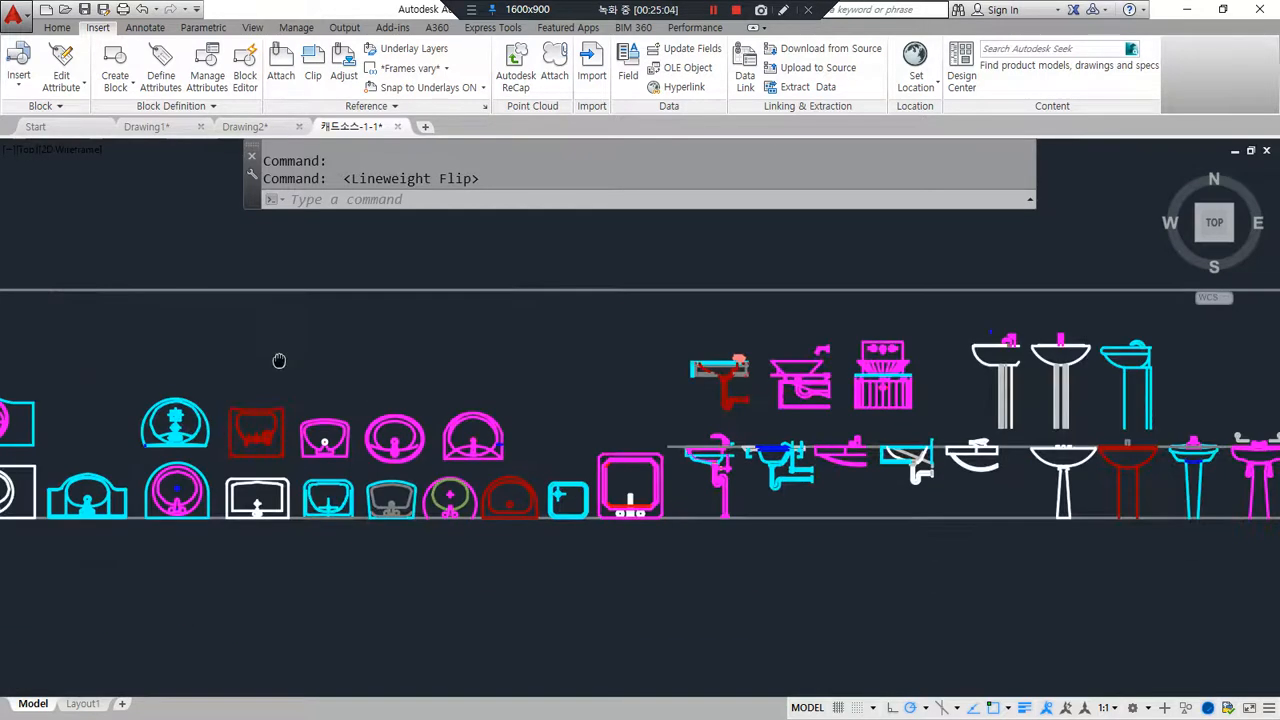
pyautogui.moveTo(838, 385); pyautogui.dragTo(373, 390, button='middle')
pyautogui.scroll(2, 914, 409)
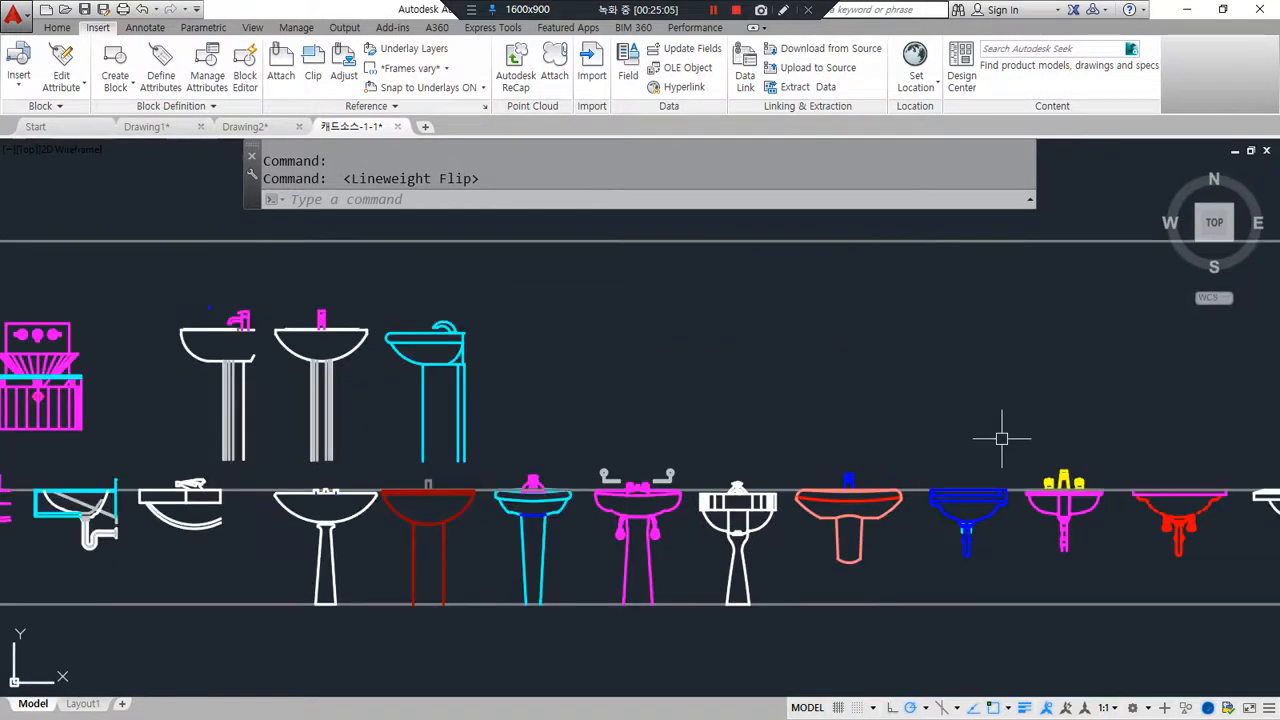
# Step: Examine the shower, tap, towel rail and other bathroom accessory blocks through the end of the row
pyautogui.moveTo(1011, 439); pyautogui.dragTo(89, 374, button='middle')
pyautogui.moveTo(766, 392); pyautogui.dragTo(111, 449, button='middle')
pyautogui.moveTo(852, 438)
pyautogui.mouseDown(button='middle')
pyautogui.moveTo(531, 434)
pyautogui.moveTo(212, 451)
pyautogui.mouseUp(button='middle')
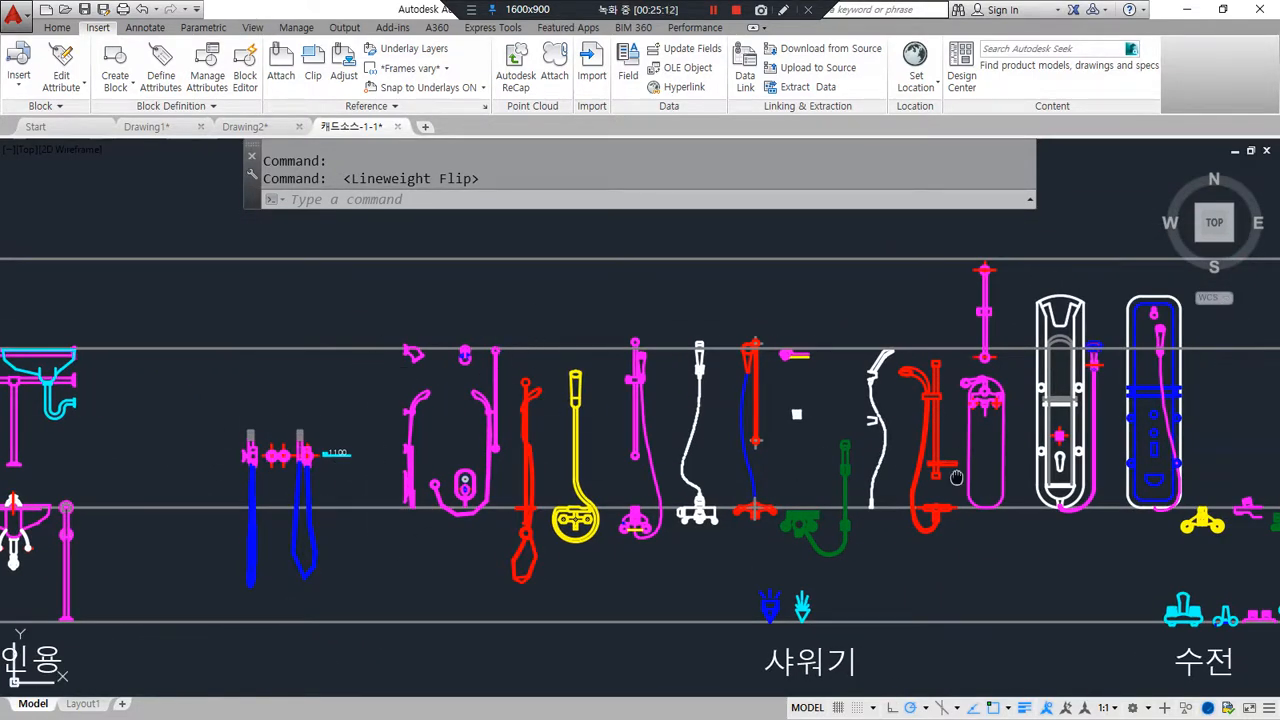
pyautogui.moveTo(950, 470); pyautogui.dragTo(487, 465, button='middle')
pyautogui.moveTo(865, 464); pyautogui.dragTo(538, 457, button='middle')
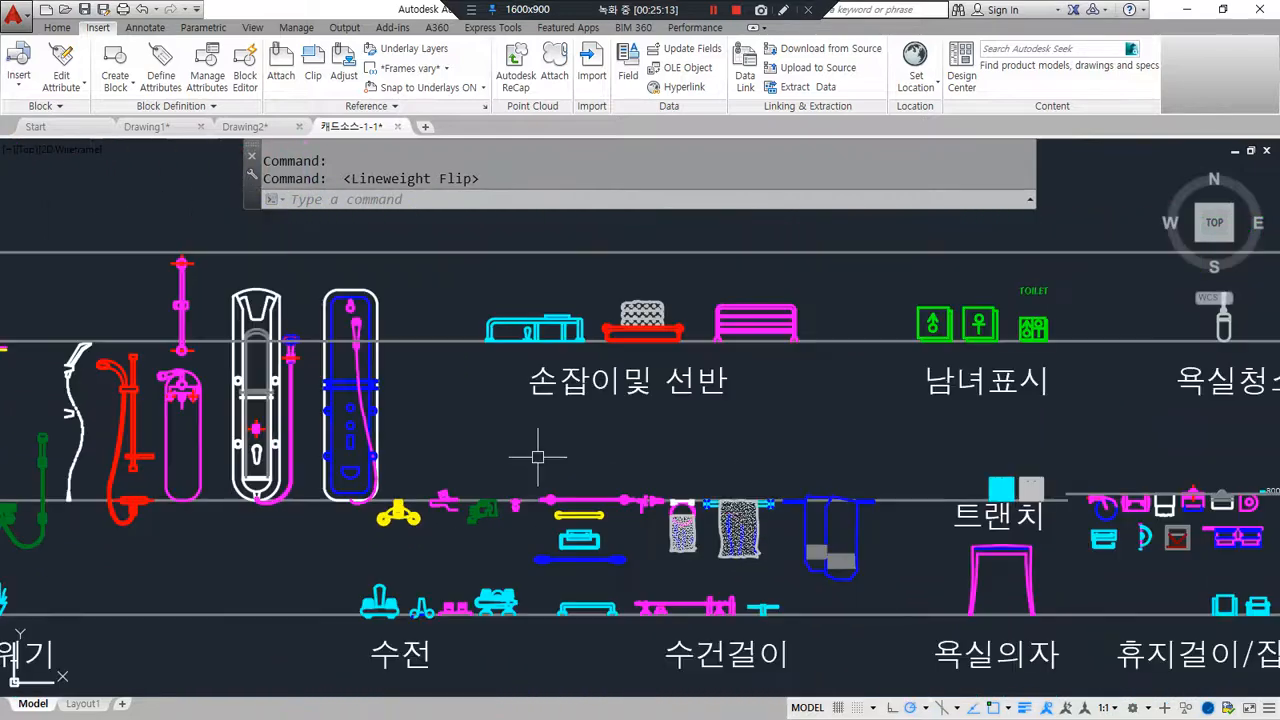
pyautogui.moveTo(889, 453)
pyautogui.mouseDown(button='middle')
pyautogui.moveTo(229, 343)
pyautogui.moveTo(229, 375)
pyautogui.moveTo(172, 455)
pyautogui.mouseUp(button='middle')
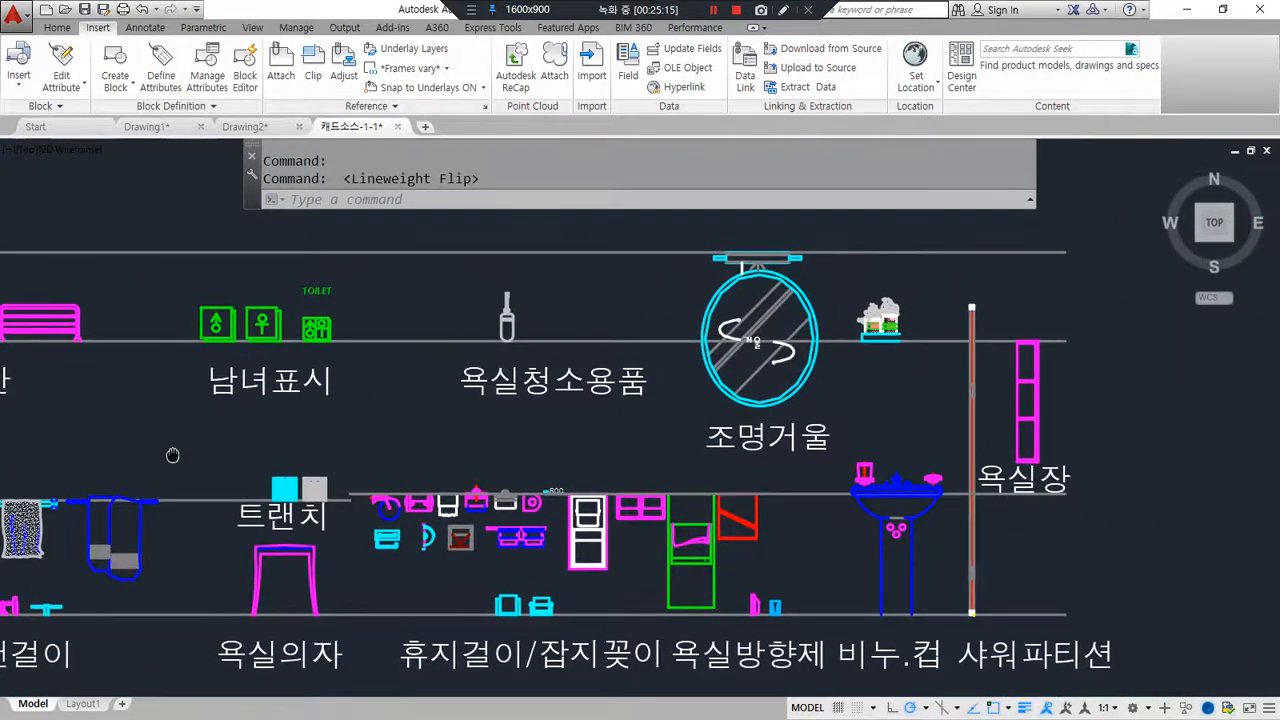
# Step: Examine the double, single and bunk bed blocks in the 침대 row of the library
pyautogui.scroll(-5, 172, 448)
pyautogui.scroll(3, 775, 454)
pyautogui.moveTo(572, 428)
pyautogui.mouseDown(button='middle')
pyautogui.moveTo(1190, 433)
pyautogui.moveTo(925, 177)
pyautogui.mouseUp(button='middle')
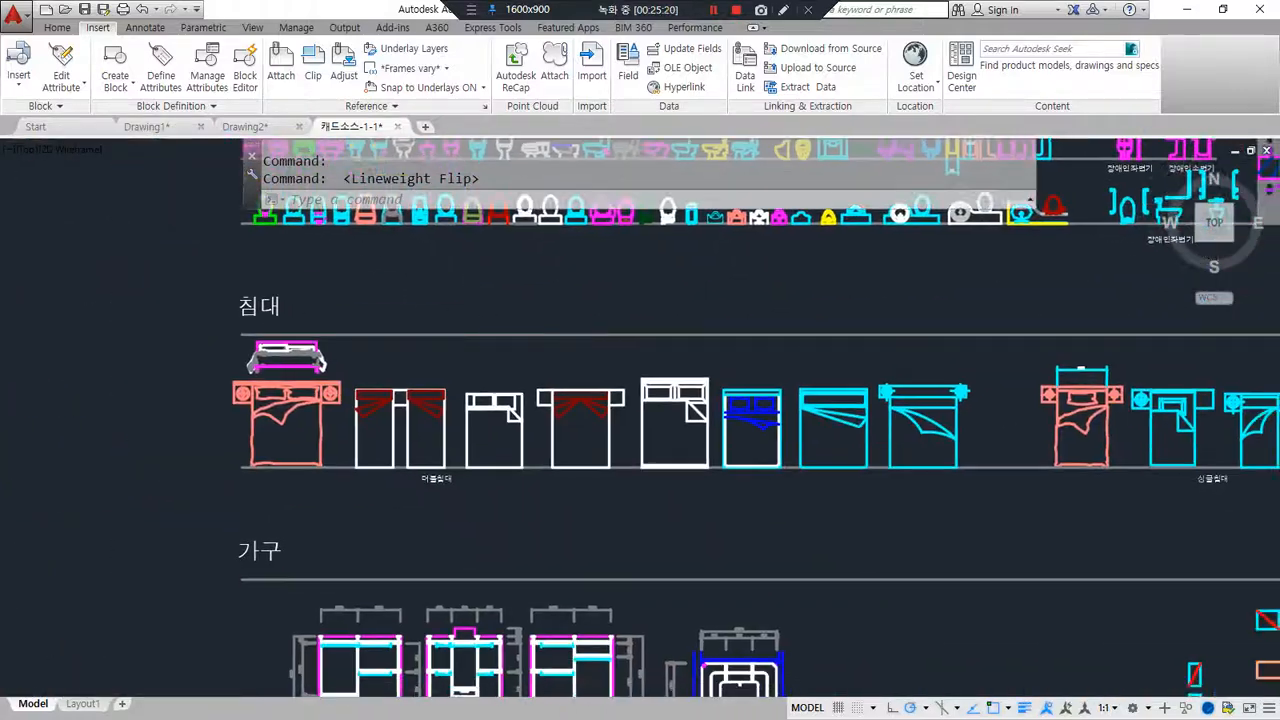
pyautogui.moveTo(405, 575); pyautogui.dragTo(169, 624, button='middle')
pyautogui.scroll(3, 709, 434)
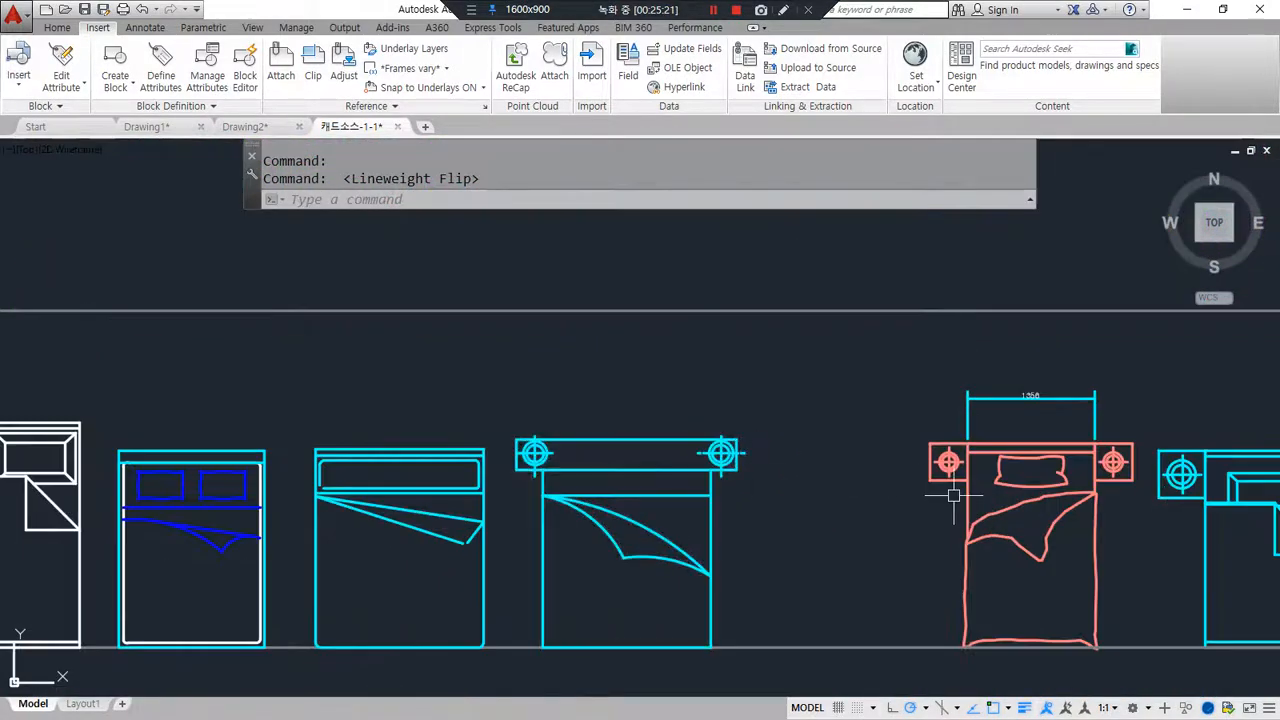
pyautogui.moveTo(1000, 440); pyautogui.dragTo(200, 440, button='middle')
pyautogui.moveTo(1060, 440); pyautogui.dragTo(200, 440, button='middle')
pyautogui.scroll(-6, 94, 410)
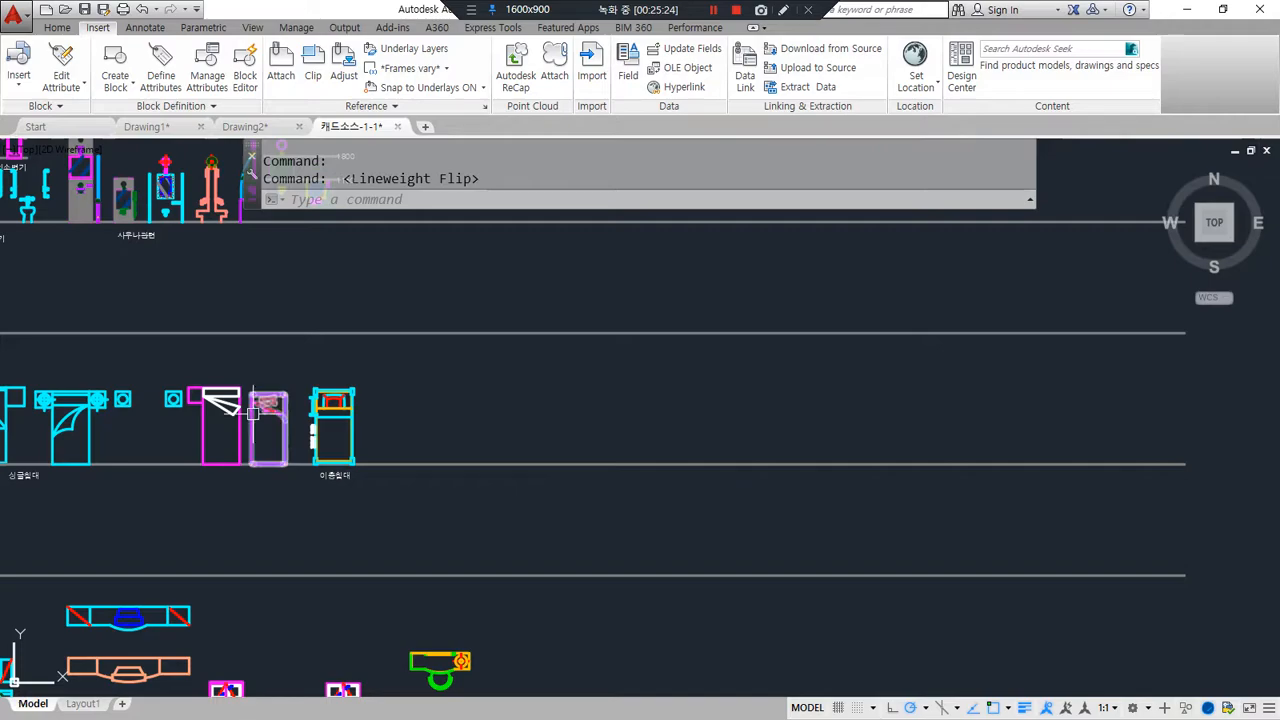
pyautogui.scroll(5, 433, 348)
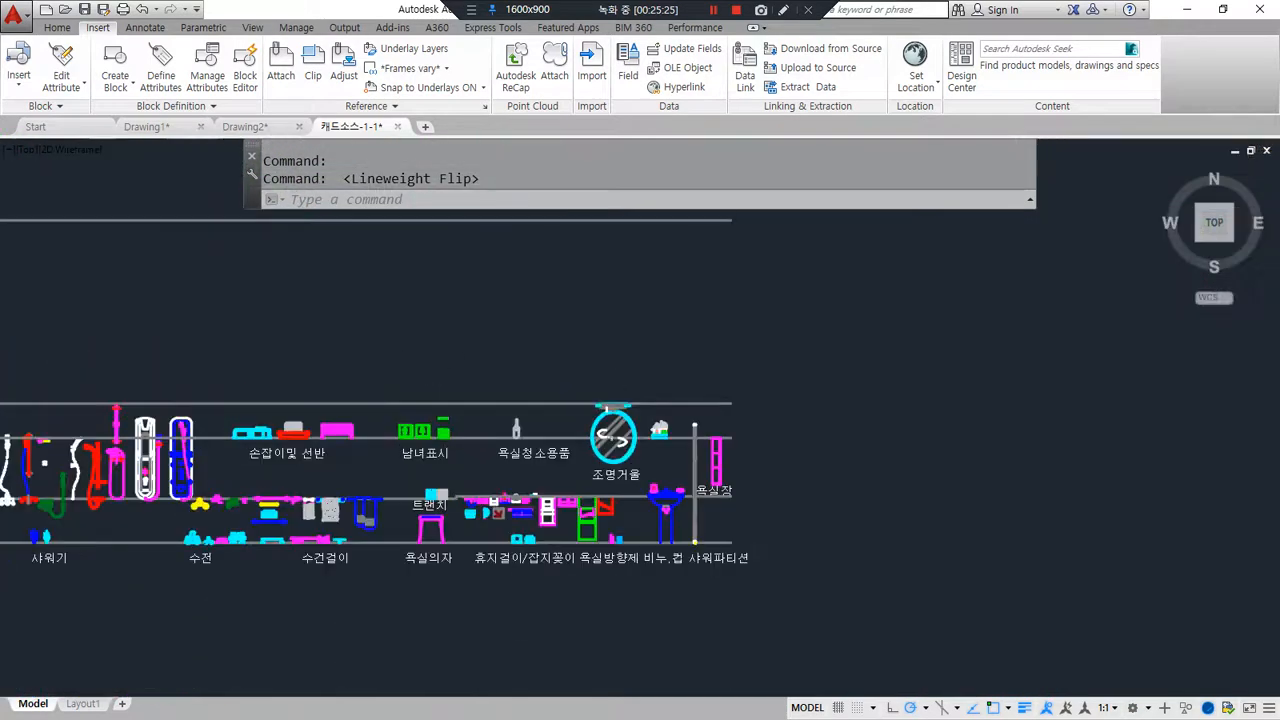
pyautogui.scroll(-4, 429, 366)
pyautogui.scroll(-4, 586, 511)
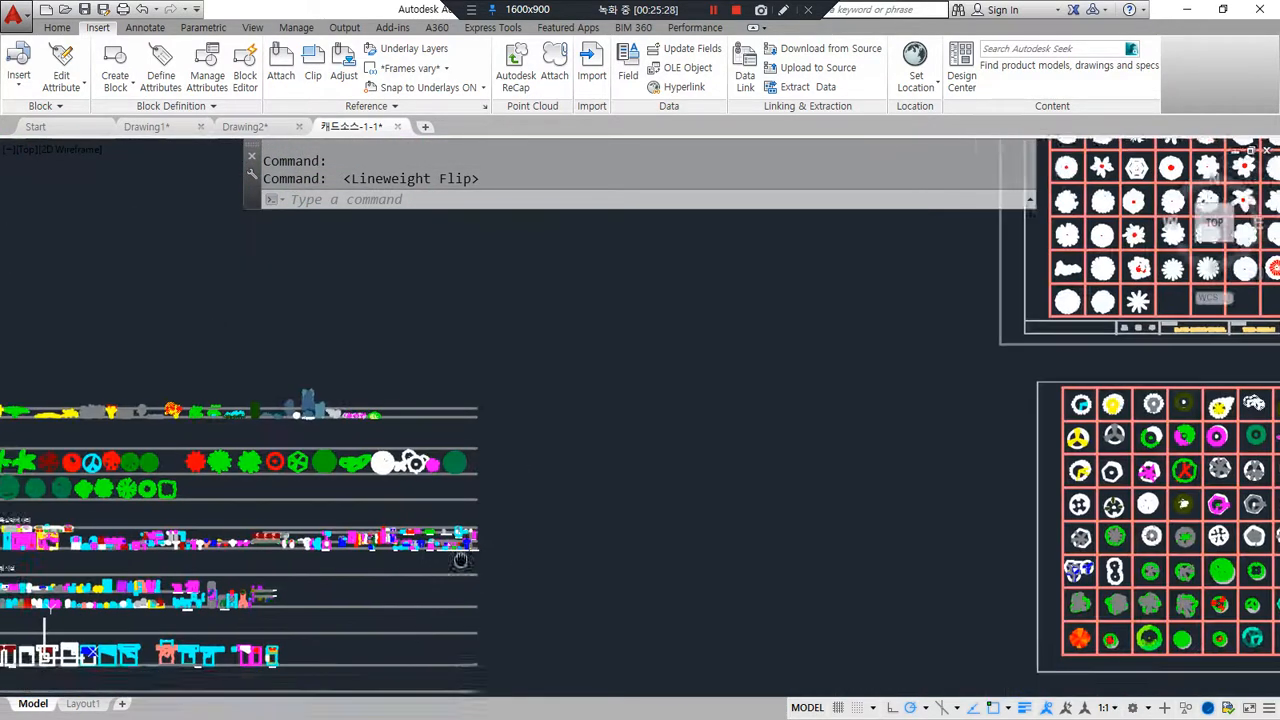
# Step: Examine the furniture row and the kitchen equipment row through to the kitchen plan and elevation blocks
pyautogui.moveTo(525, 578); pyautogui.dragTo(569, 532, button='middle')
pyautogui.scroll(5, 261, 411)
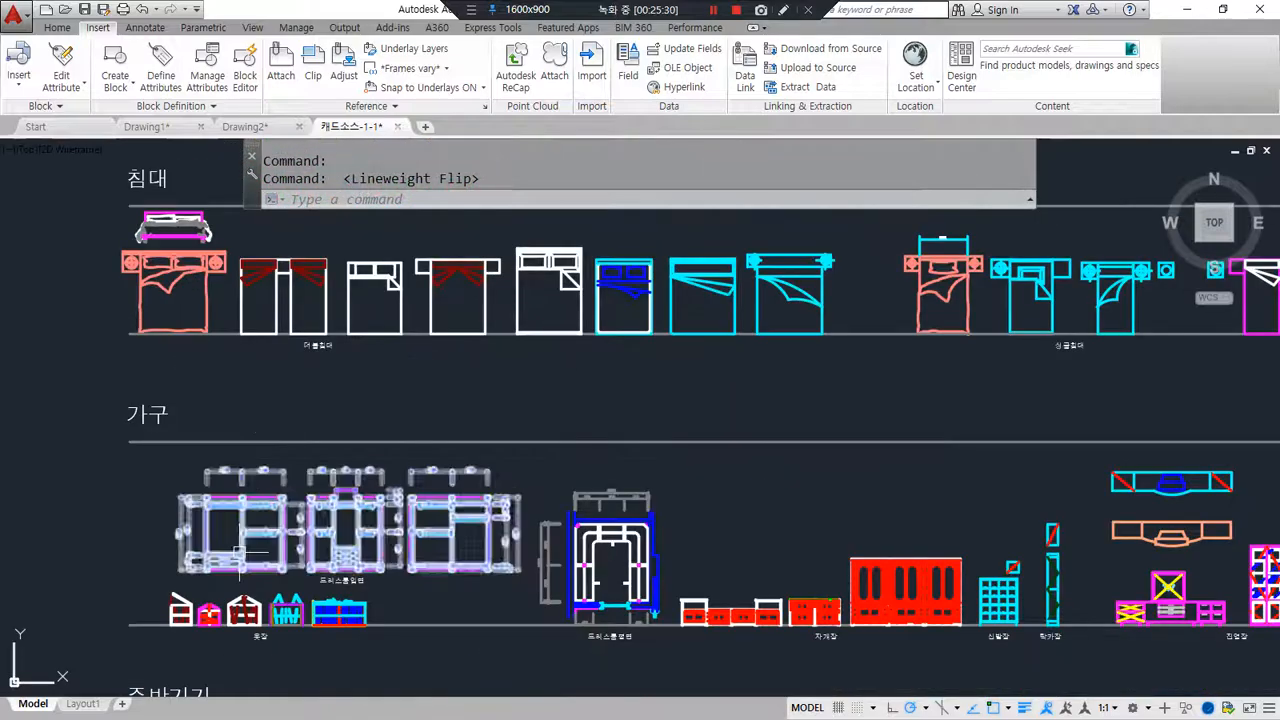
pyautogui.moveTo(262, 570); pyautogui.dragTo(345, 231, button='middle')
pyautogui.scroll(6, 334, 508)
pyautogui.moveTo(914, 441); pyautogui.dragTo(94, 445, button='middle')
pyautogui.moveTo(1043, 459)
pyautogui.mouseDown(button='middle')
pyautogui.moveTo(5, 460)
pyautogui.moveTo(2, 491)
pyautogui.moveTo(224, 494)
pyautogui.moveTo(178, 508)
pyautogui.mouseUp(button='middle')
pyautogui.moveTo(1045, 491); pyautogui.dragTo(40, 491, button='middle')
pyautogui.moveTo(600, 491); pyautogui.dragTo(314, 491, button='middle')
pyautogui.moveTo(840, 438); pyautogui.dragTo(400, 500, button='middle')
pyautogui.moveTo(950, 500); pyautogui.dragTo(436, 500, button='middle')
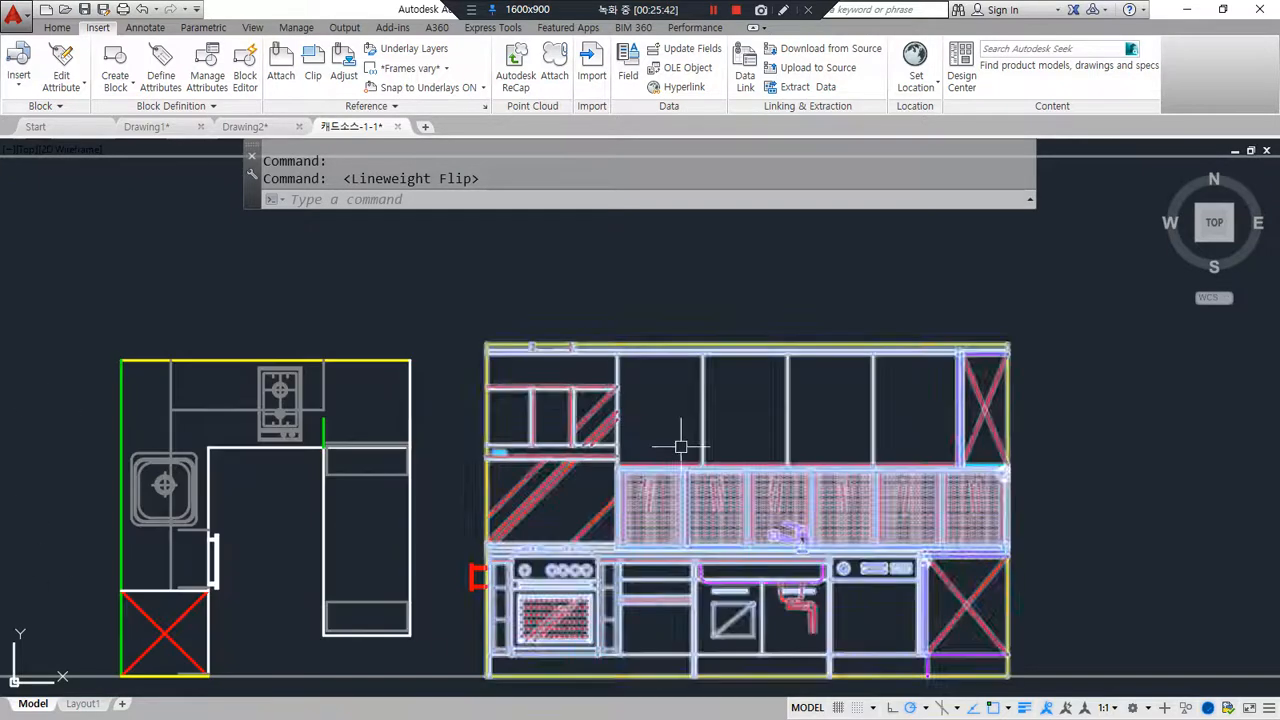
# Step: Examine the TV, telephone and power outlet blocks in the 콘센트 group
pyautogui.scroll(-6, 516, 563)
pyautogui.moveTo(510, 575); pyautogui.dragTo(503, 419, button='middle')
pyautogui.scroll(10, 443, 486)
pyautogui.moveTo(1070, 472); pyautogui.dragTo(258, 560, button='middle')
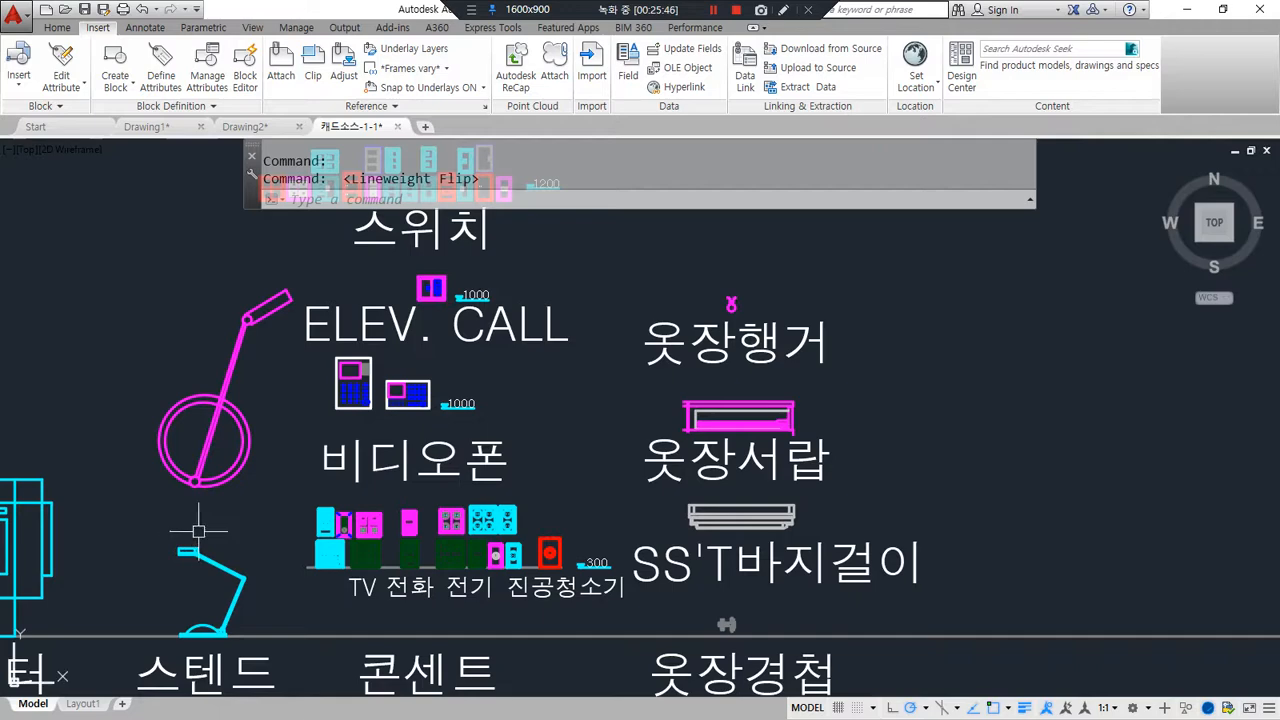
pyautogui.scroll(6, 420, 606)
pyautogui.moveTo(300, 520); pyautogui.dragTo(530, 640, button='middle')
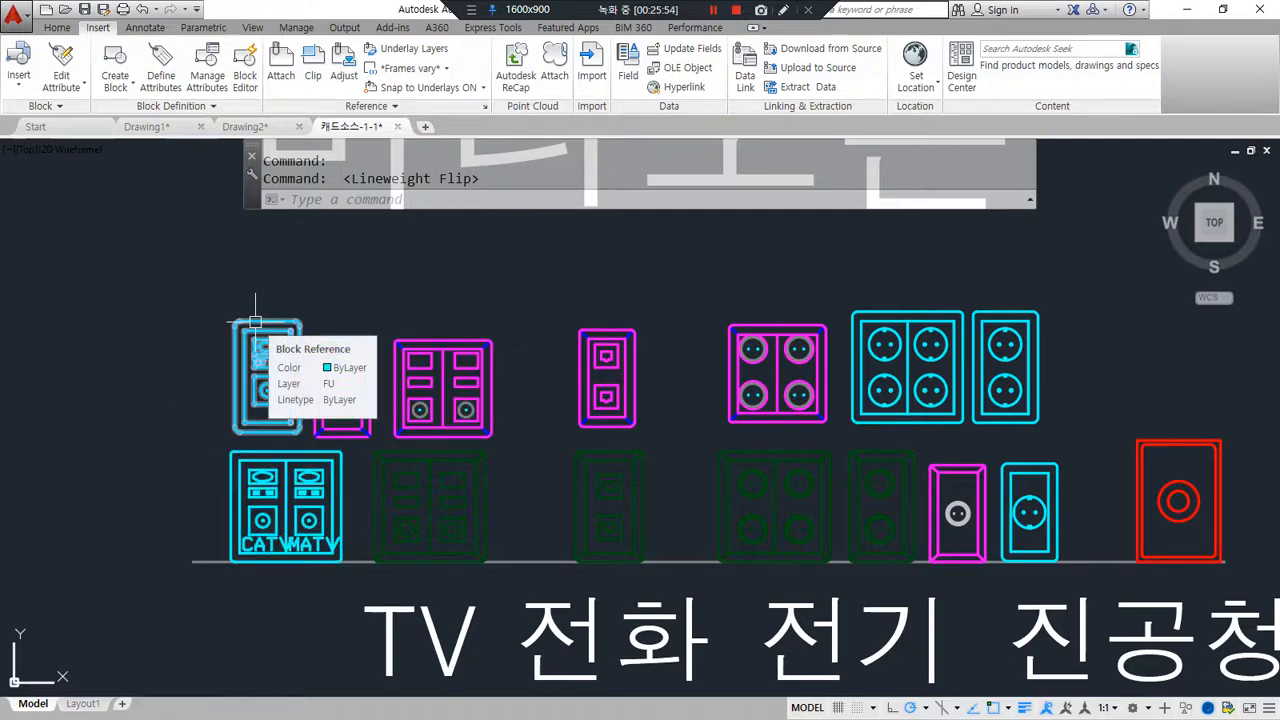
pyautogui.scroll(-5, 256, 258)
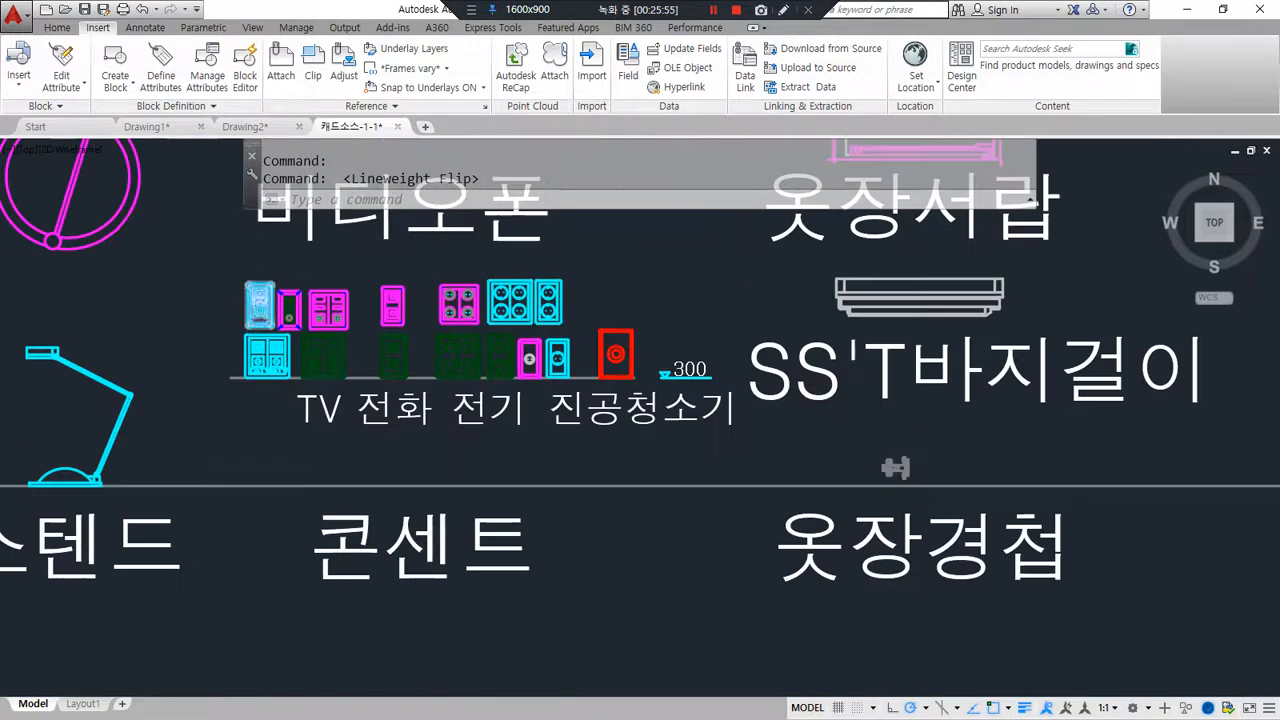
pyautogui.moveTo(252, 309); pyautogui.dragTo(655, 572, button='middle')
pyautogui.scroll(2, 389, 463)
pyautogui.scroll(-4, 389, 463)
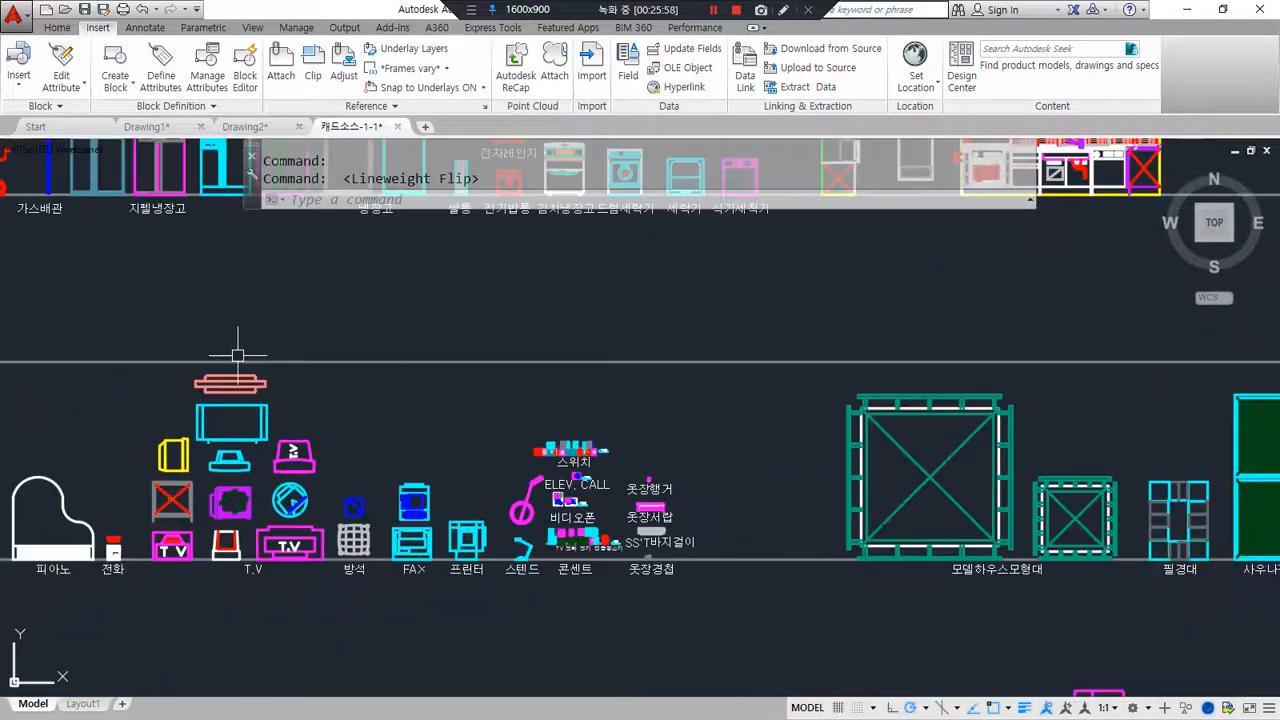
# Step: Copy the U-shaped kitchen plan block beside the kitchen elevation to the clipboard
pyautogui.moveTo(184, 320); pyautogui.dragTo(718, 658, button='middle')
pyautogui.moveTo(286, 369)
pyautogui.mouseDown(button='middle')
pyautogui.moveTo(643, 557)
pyautogui.moveTo(117, 406)
pyautogui.mouseUp(button='middle')
pyautogui.moveTo(1147, 304)
pyautogui.mouseDown(button='middle')
pyautogui.moveTo(956, 489)
pyautogui.moveTo(706, 485)
pyautogui.moveTo(491, 363)
pyautogui.mouseUp(button='middle')
pyautogui.scroll(3, 617, 560)
pyautogui.scroll(-2, 577, 537)
pyautogui.click(407, 331)
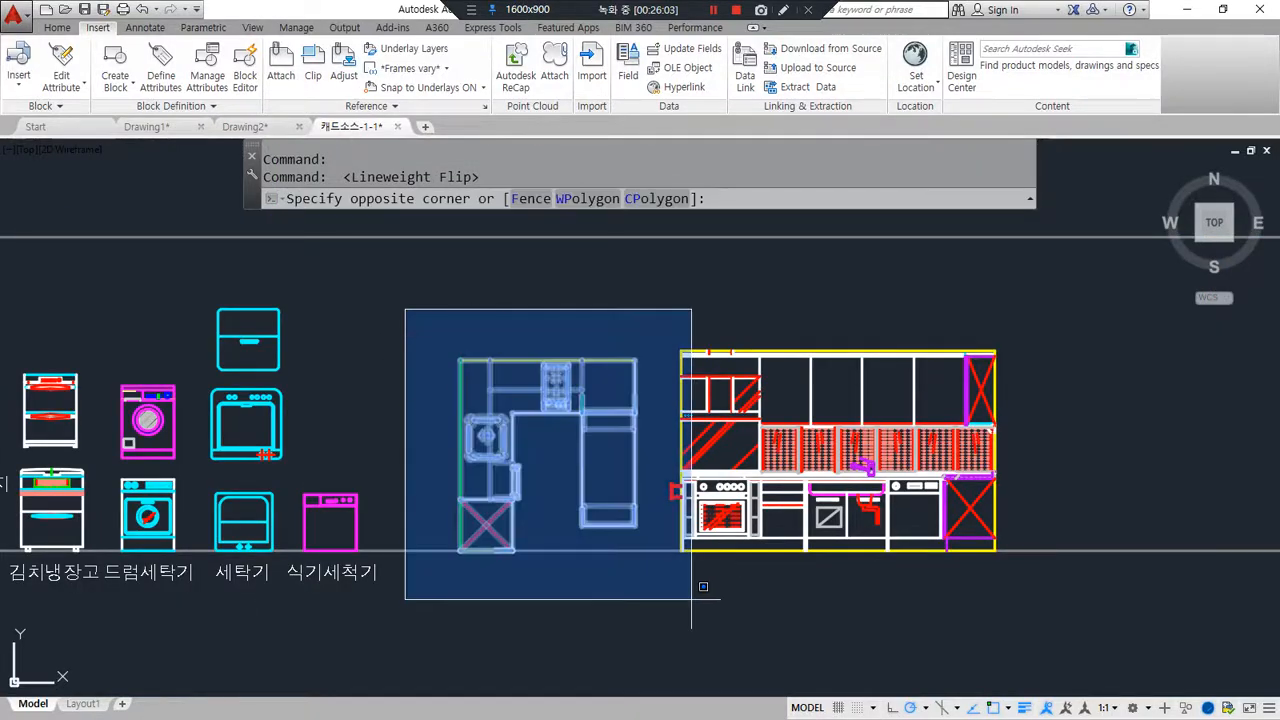
pyautogui.click(672, 622)
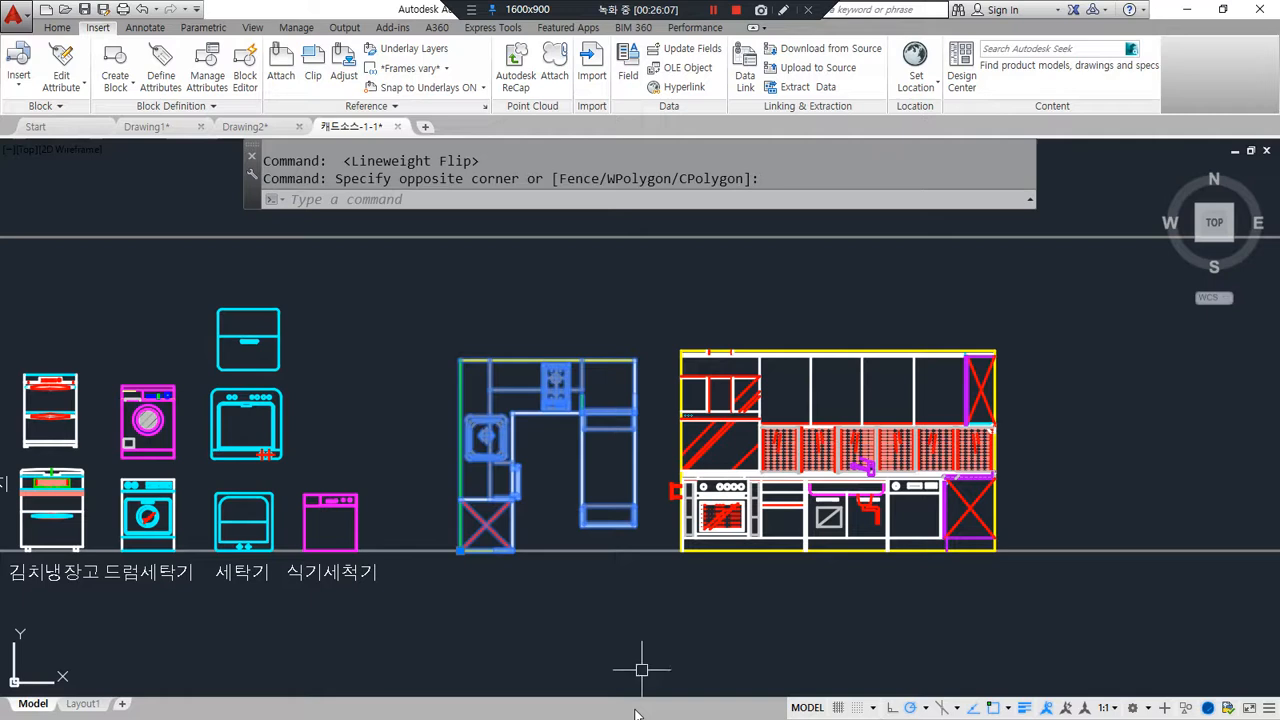
pyautogui.hotkey('ctrl', 'c')
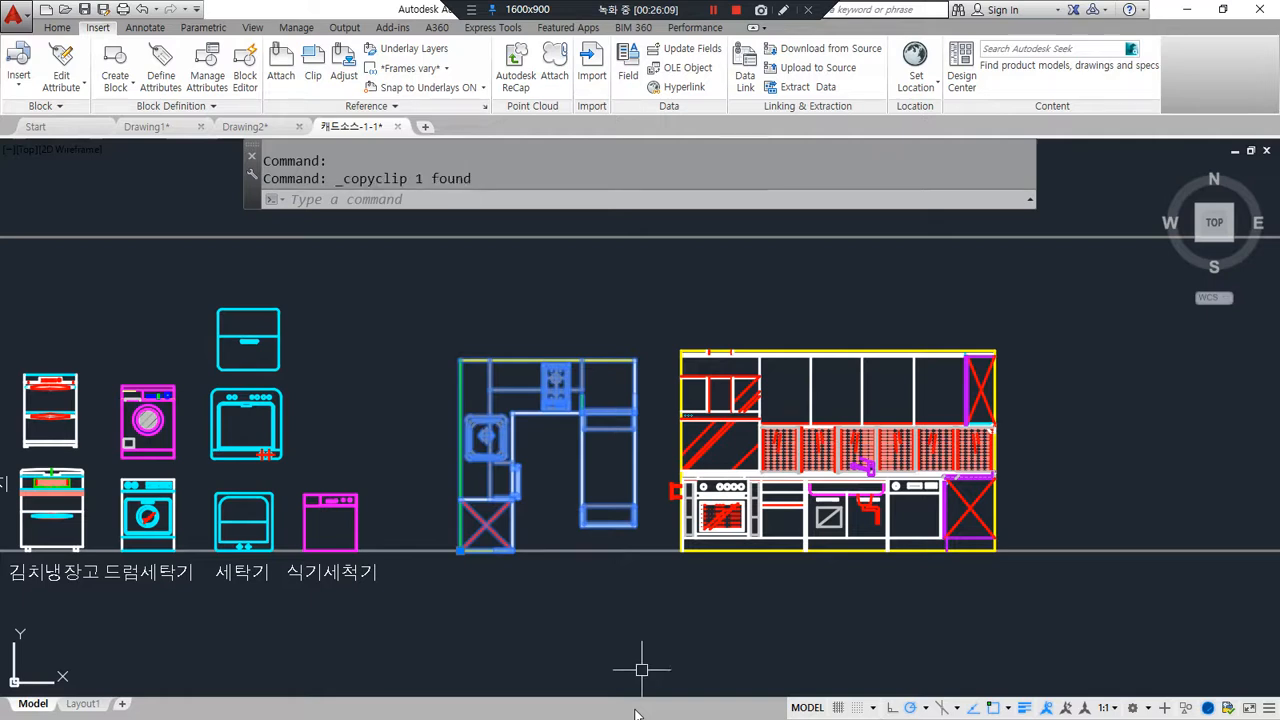
# Step: Switch to Drawing2 and paste the copied kitchen plan block into the top middle room of the floor plan
pyautogui.click(248, 127)
pyautogui.scroll(-3, 517, 400)
pyautogui.scroll(6, 462, 496)
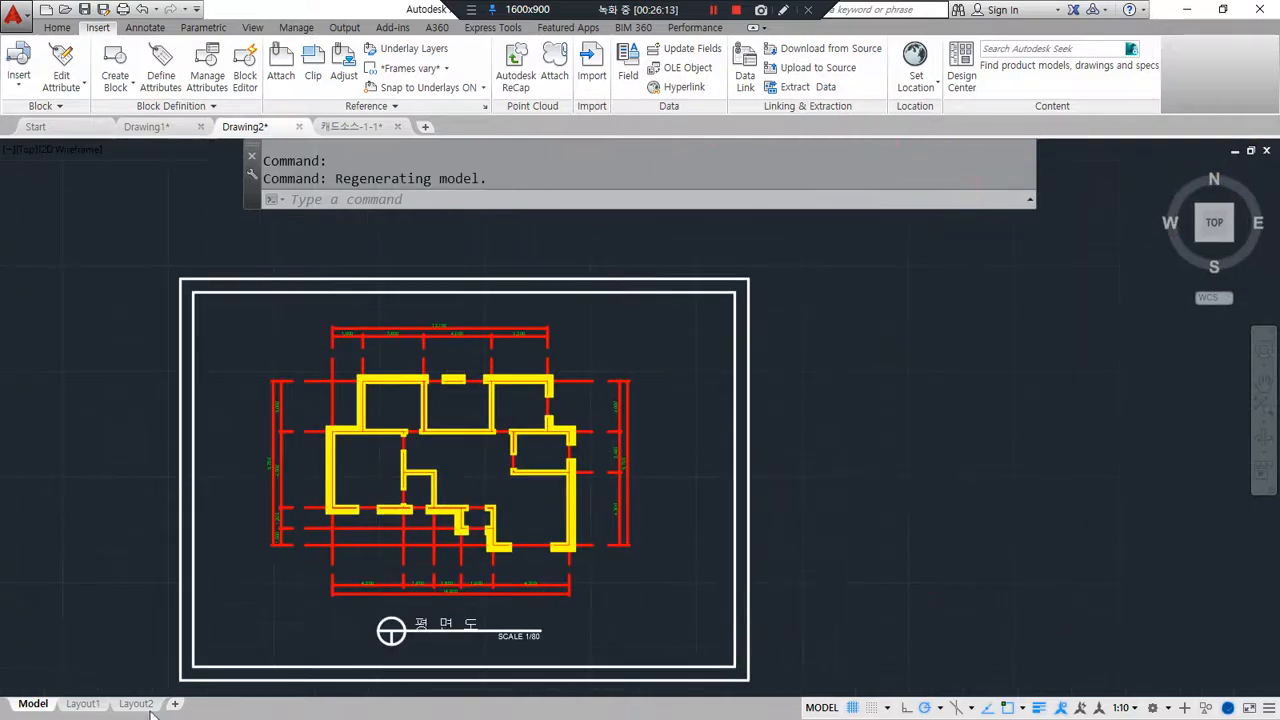
pyautogui.hotkey('ctrl', 'v')
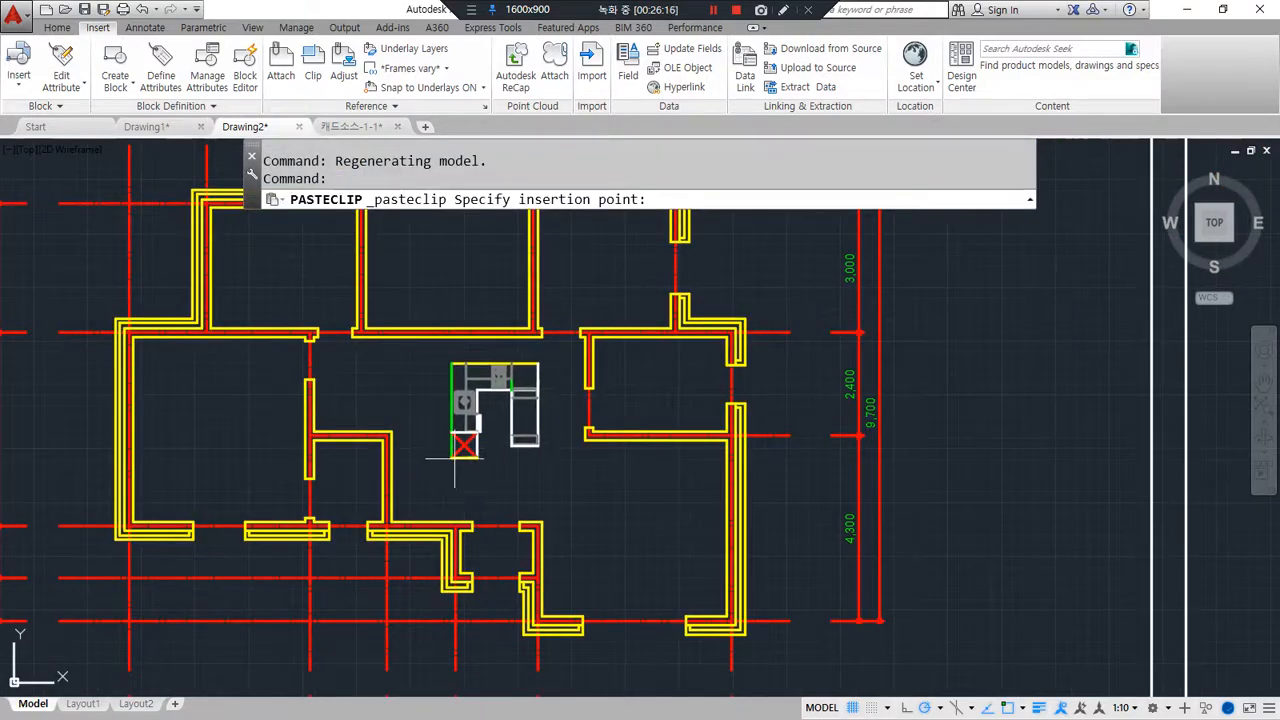
pyautogui.moveTo(267, 341); pyautogui.dragTo(262, 471, button='middle')
pyautogui.scroll(2, 258, 480)
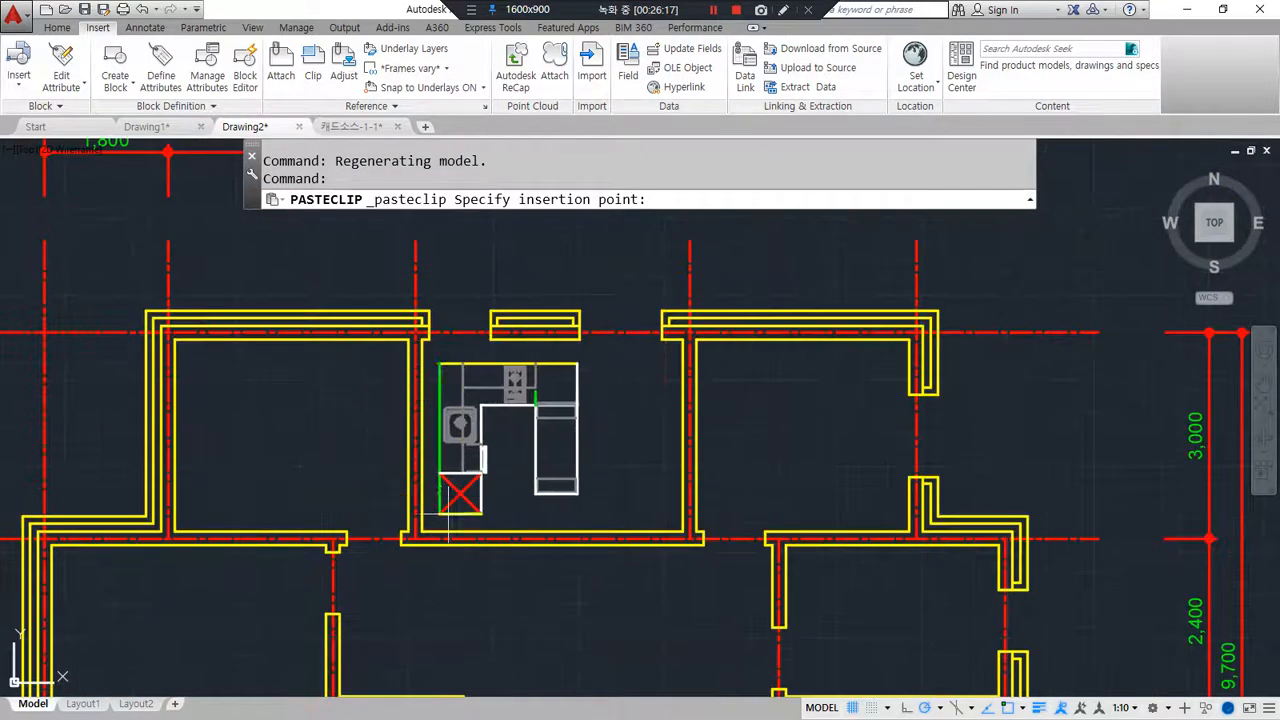
pyautogui.scroll(2, 440, 505)
pyautogui.moveTo(542, 505); pyautogui.dragTo(420, 594, button='middle')
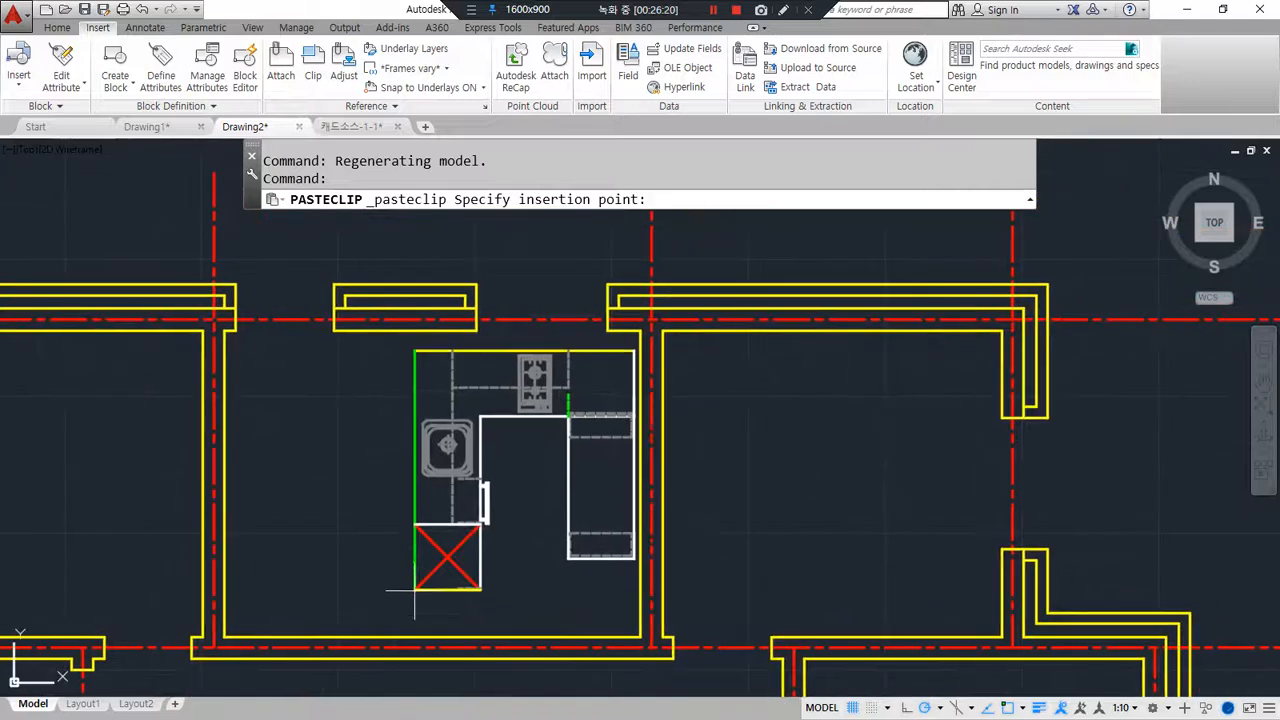
pyautogui.click(409, 598)
pyautogui.press('Escape')
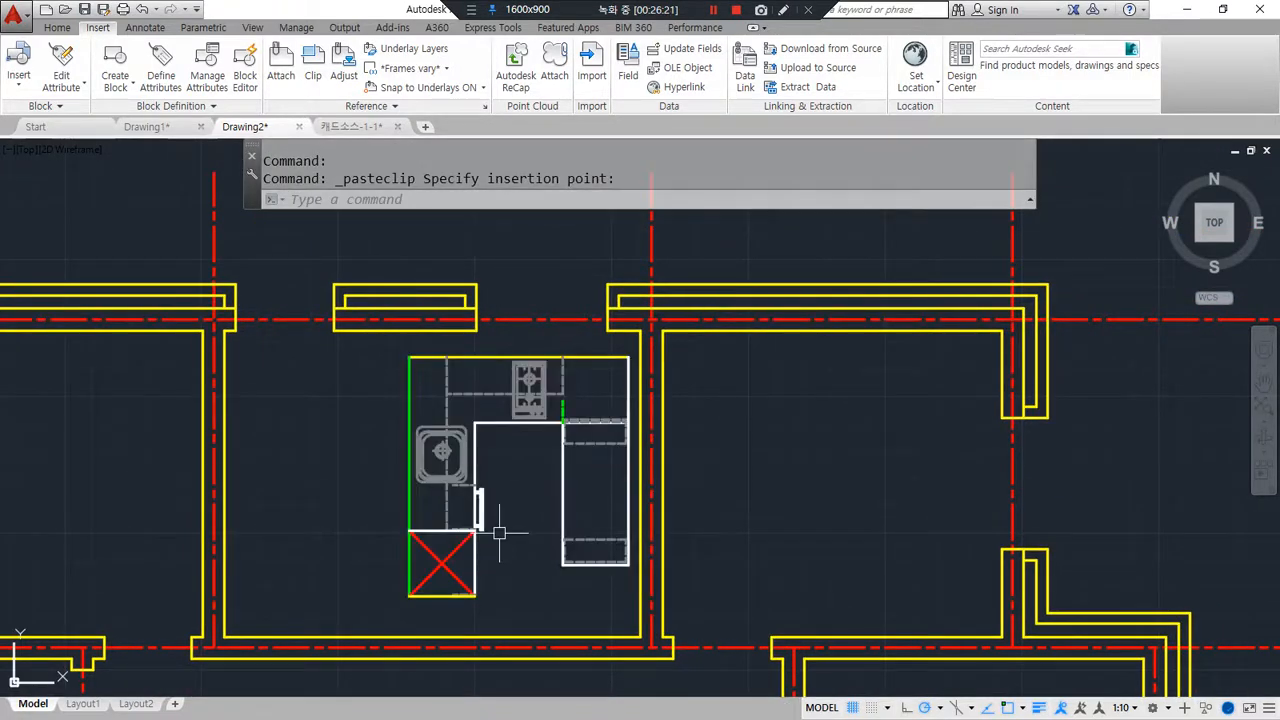
# Step: Move the kitchen block by its upper-right corner to the upper-right inner corner of the top middle room
pyautogui.write('m')
pyautogui.press('Return')
pyautogui.scroll(4, 488, 440)
pyautogui.moveTo(614, 314); pyautogui.dragTo(329, 557, button='middle')
pyautogui.click(339, 482)
pyautogui.press('Return')
pyautogui.click(471, 480)
pyautogui.click(515, 400)
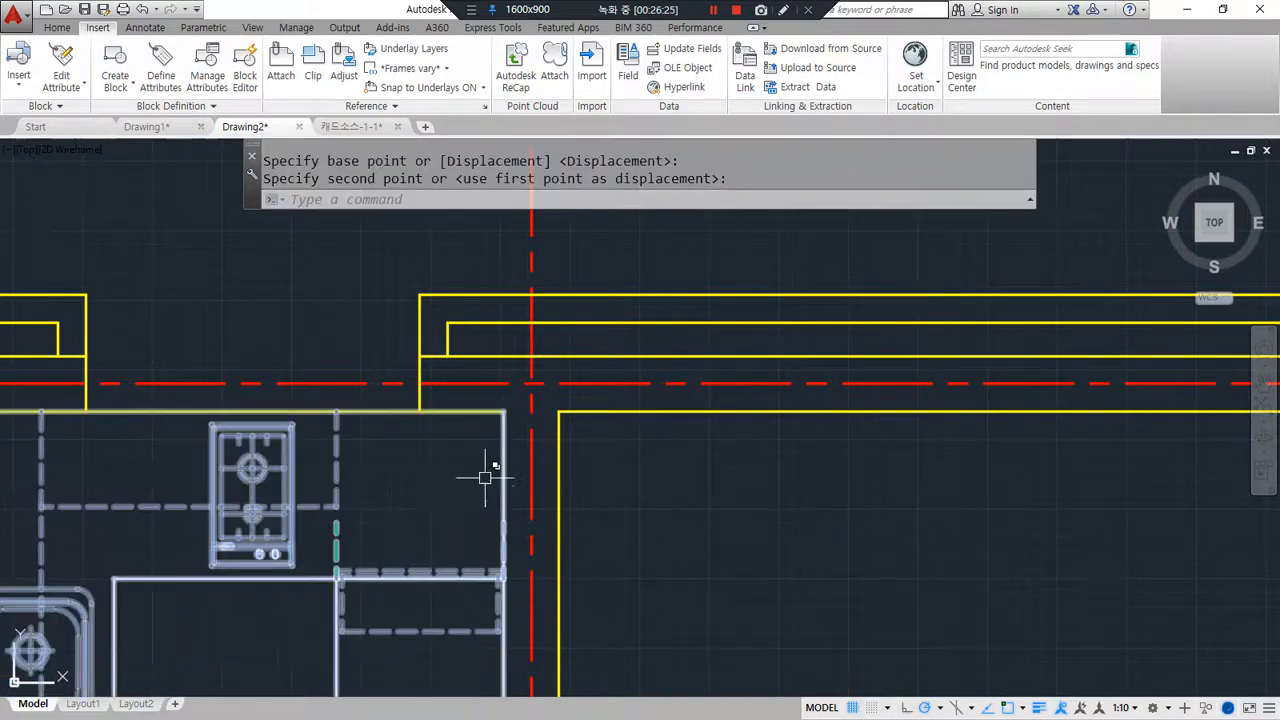
pyautogui.scroll(-4, 491, 500)
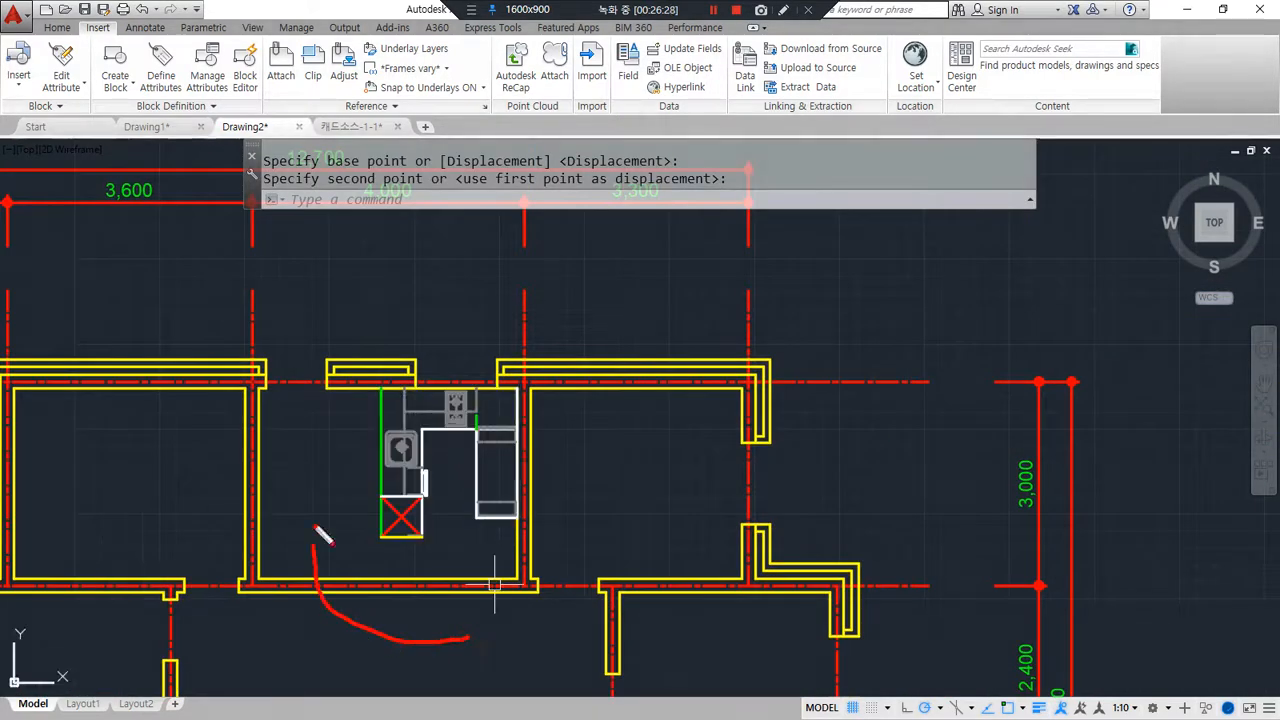
pyautogui.scroll(5, 440, 468)
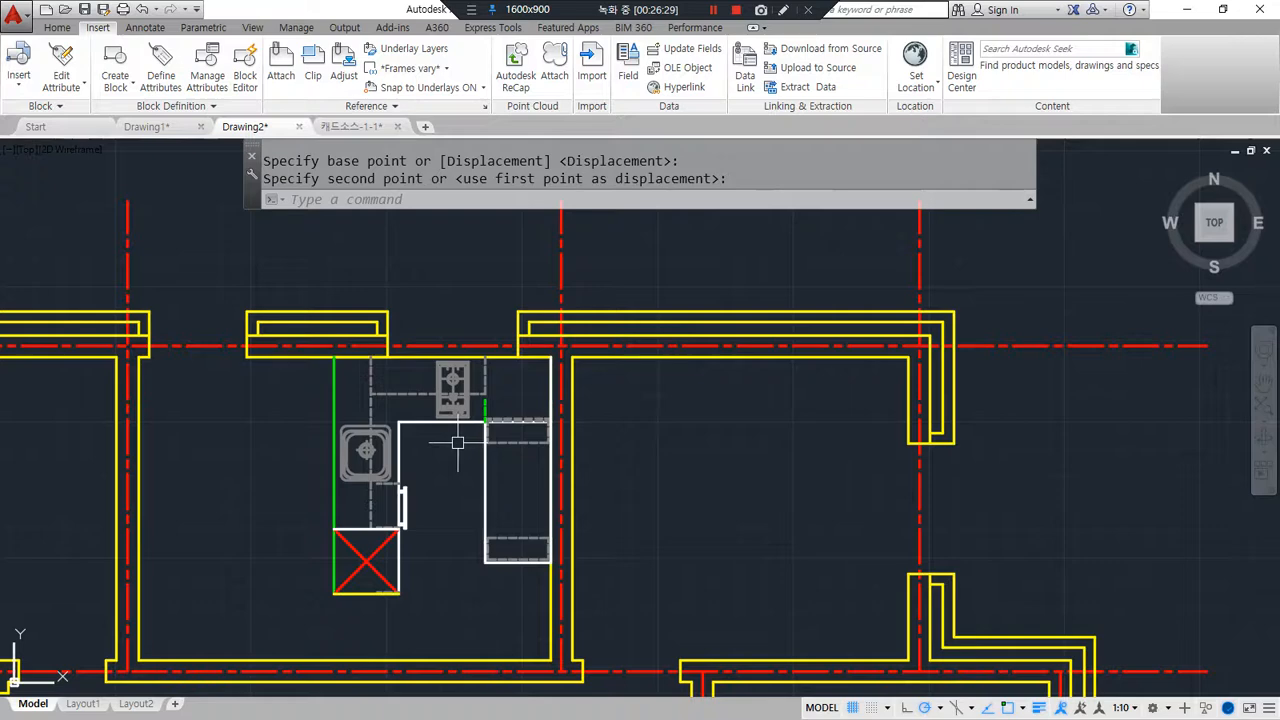
# Step: Mirror the kitchen block about a vertical line through the midpoint of its upper edge, erasing the source
pyautogui.scroll(-3, 440, 468)
pyautogui.write('ro')
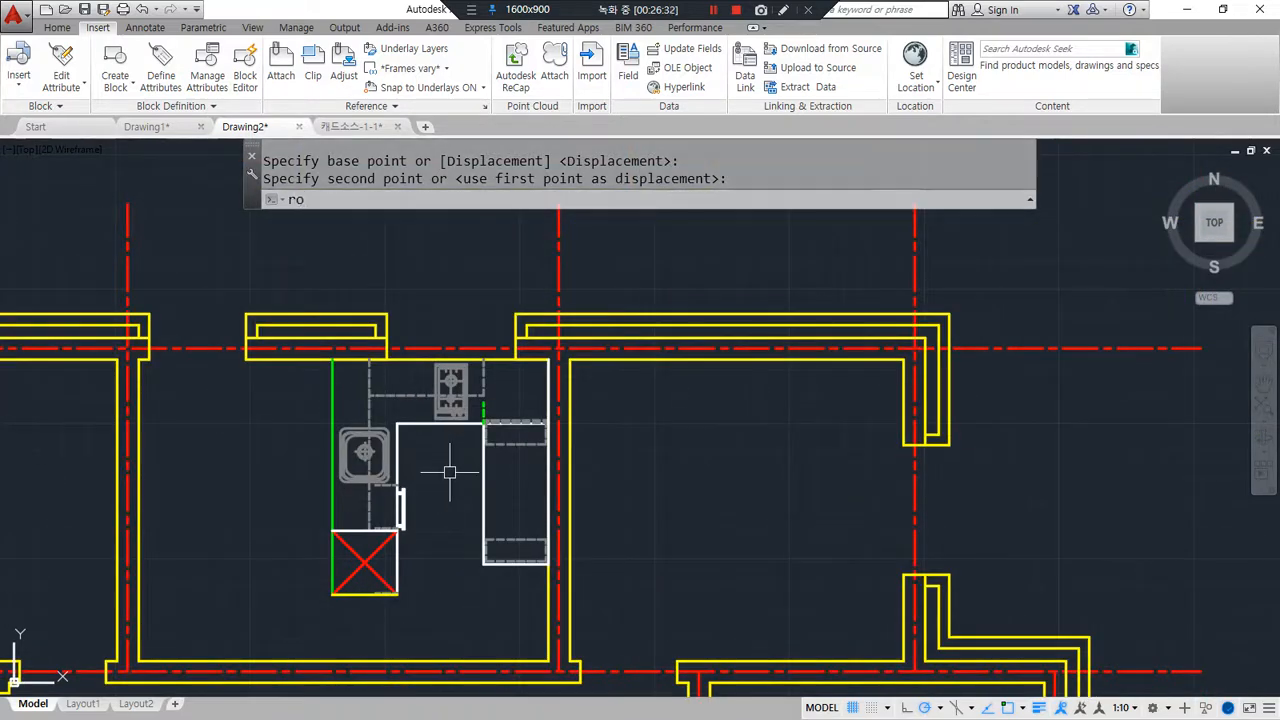
pyautogui.press('Escape')
pyautogui.write('mi')
pyautogui.press('Return')
pyautogui.click(484, 492)
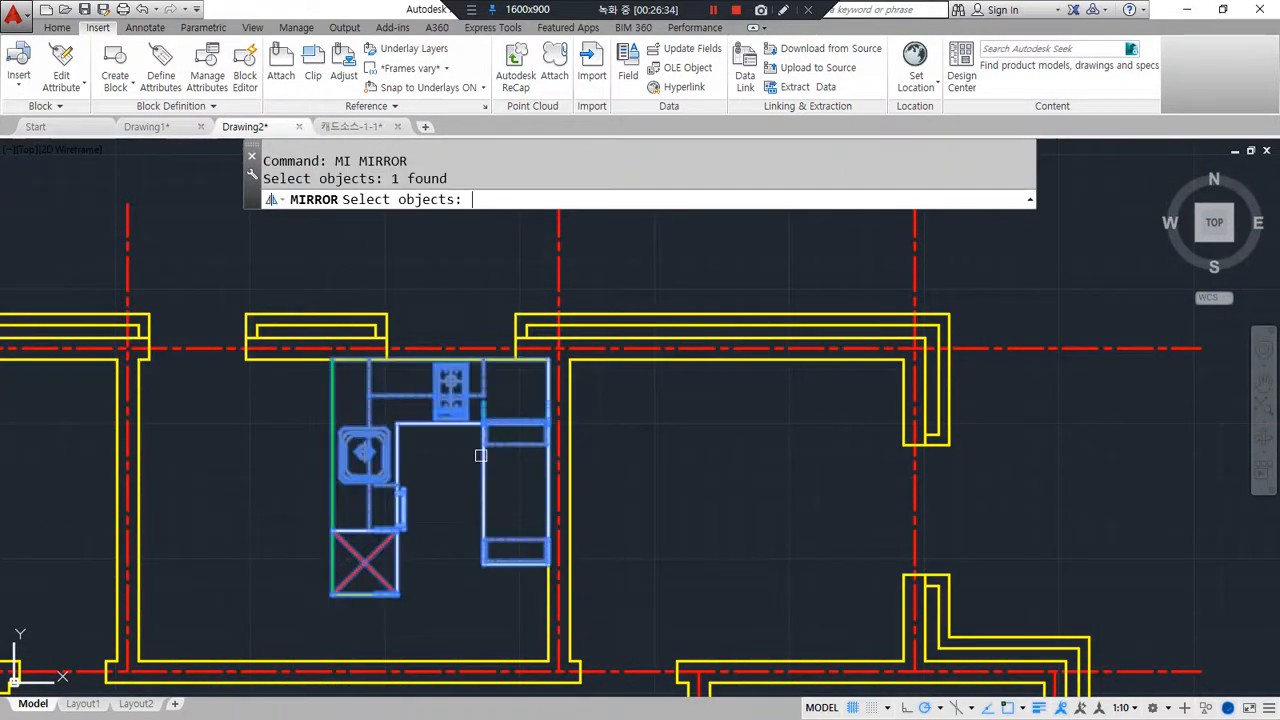
pyautogui.click(438, 359)
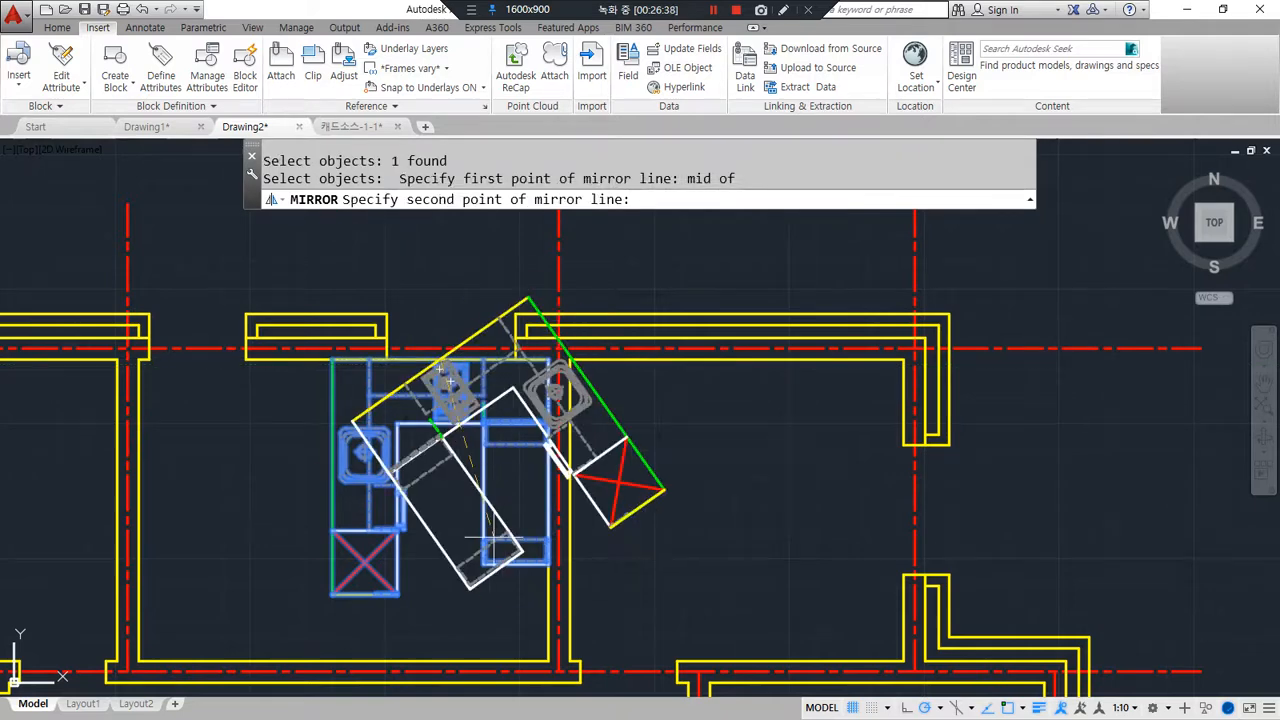
pyautogui.click(440, 622)
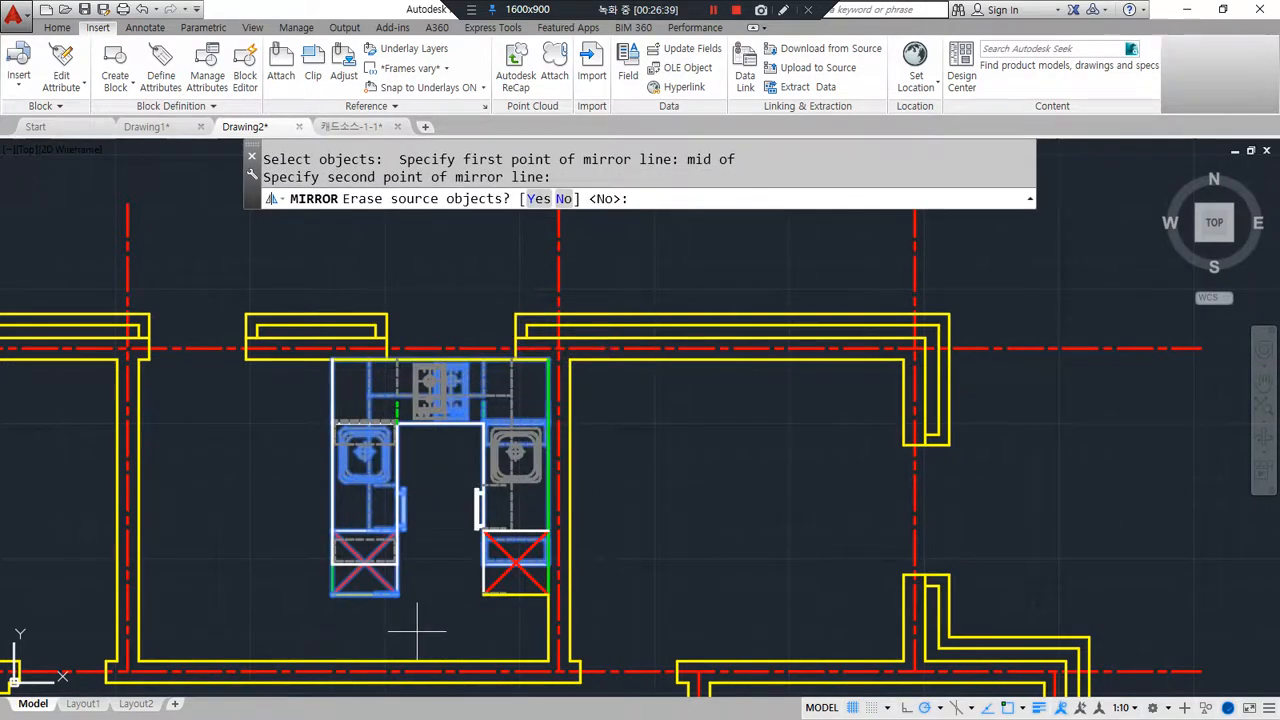
pyautogui.write('y')
pyautogui.press('Return')
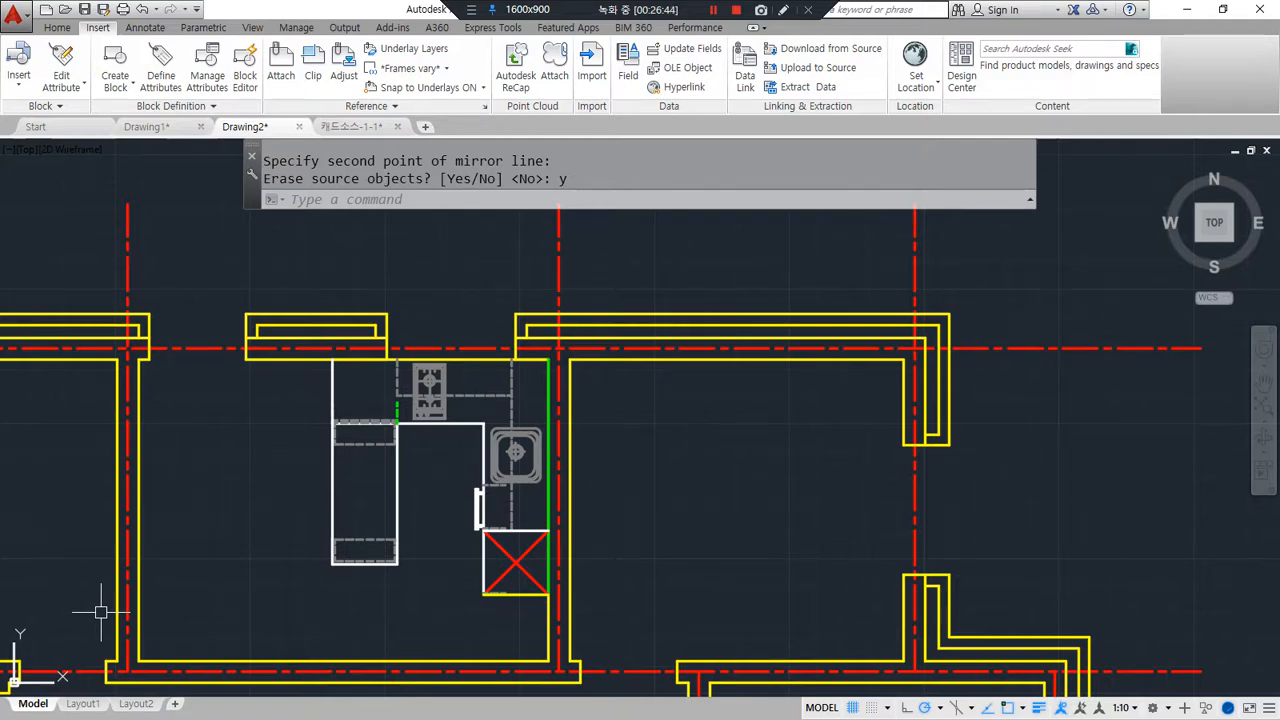
# Step: In the 캐드소스-1-1 library drawing, copy the complete bathroom plan block beside the bathtubs to the clipboard
pyautogui.click(352, 126)
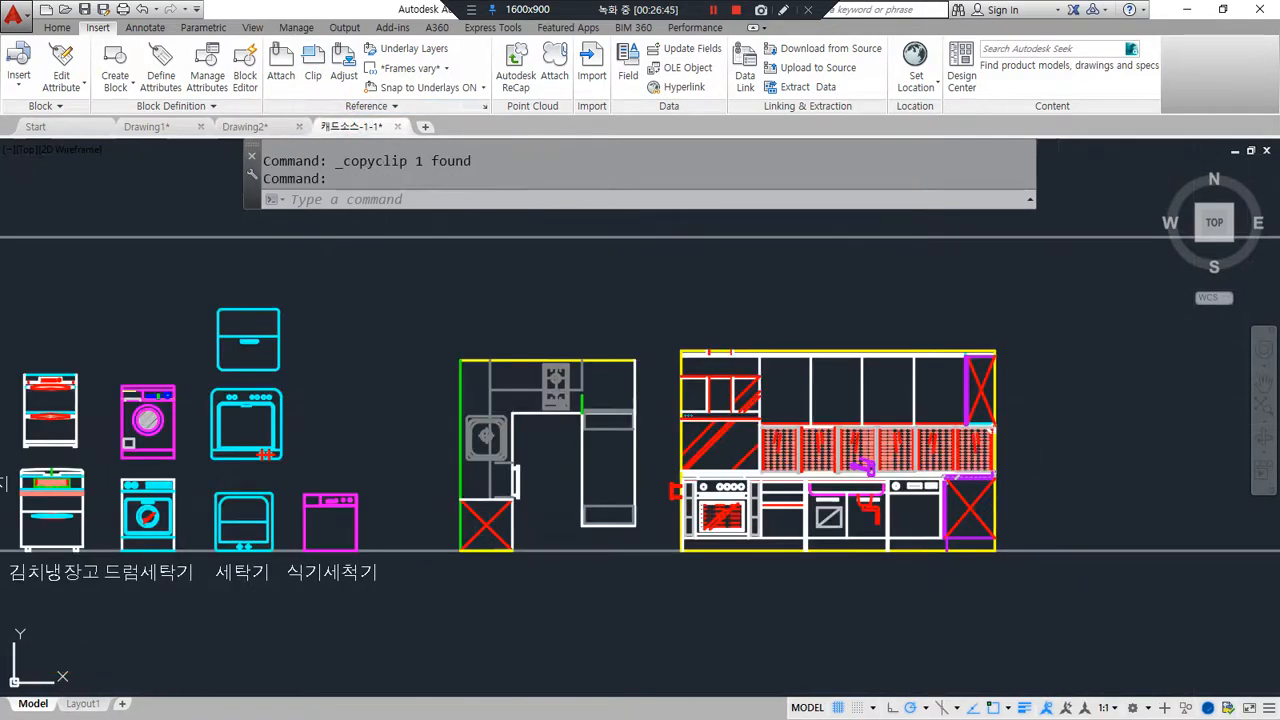
pyautogui.scroll(-5, 347, 386)
pyautogui.scroll(4, 606, 458)
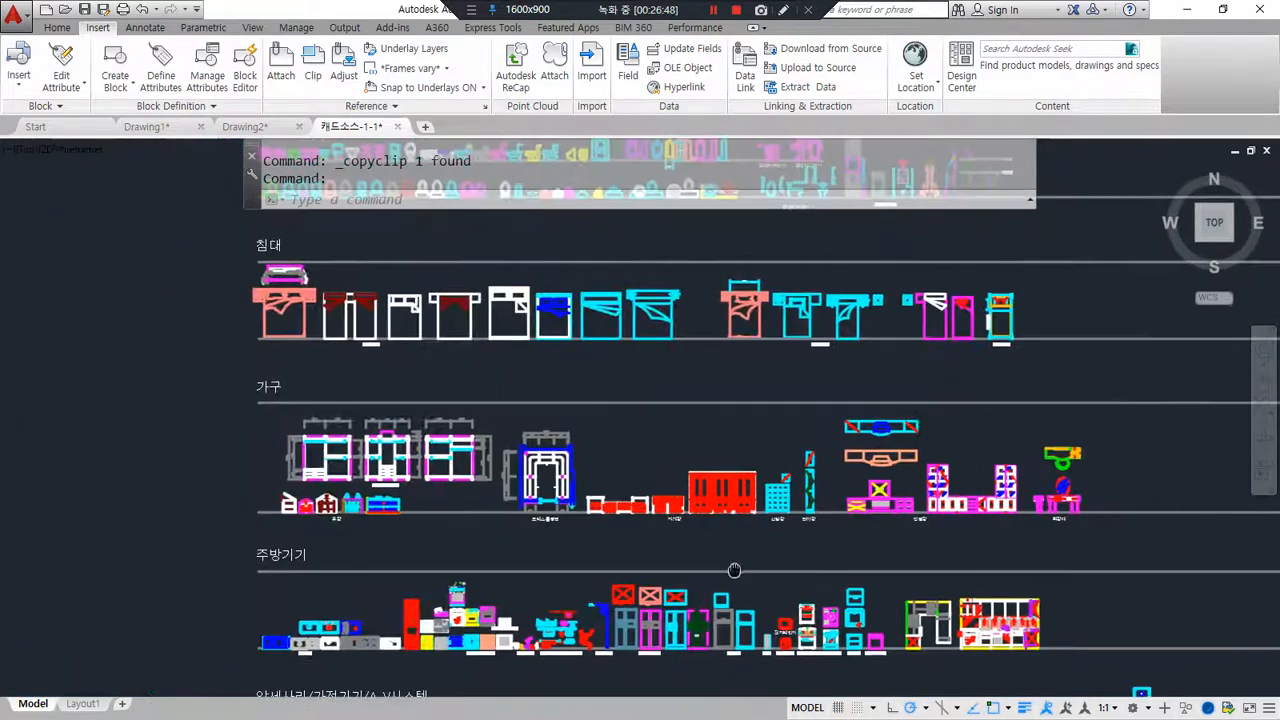
pyautogui.moveTo(451, 380); pyautogui.dragTo(443, 486, button='middle')
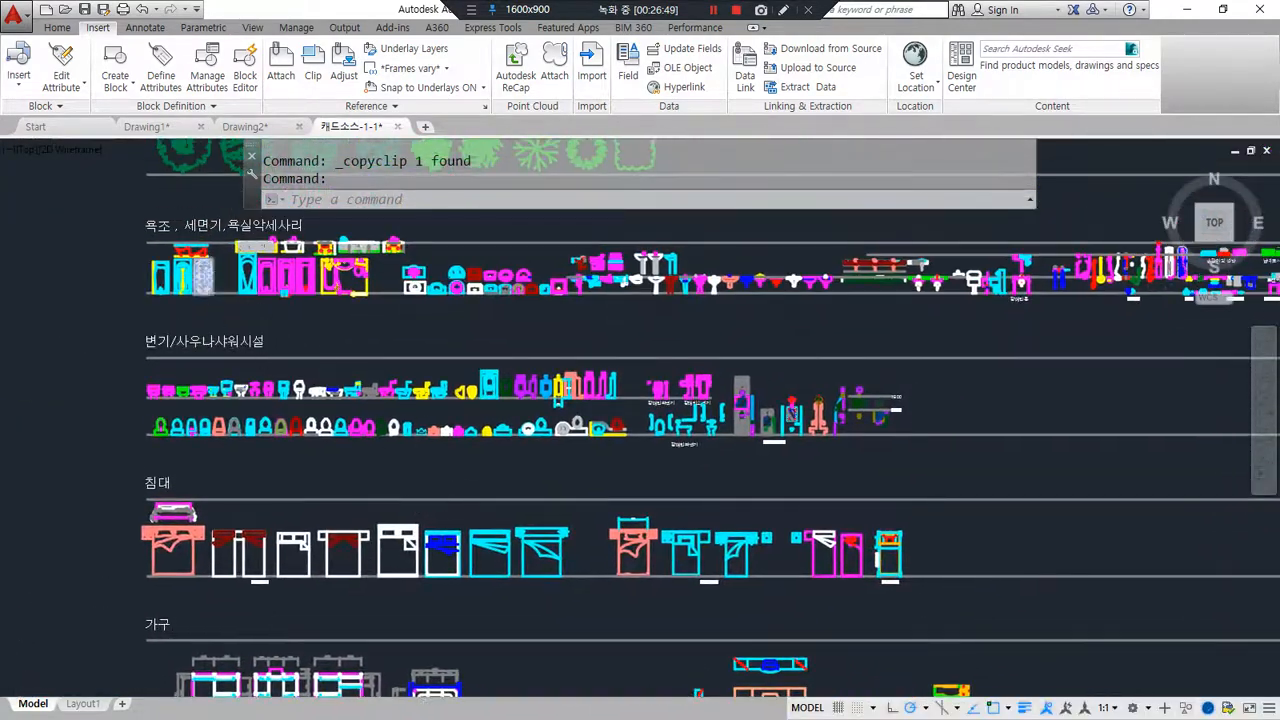
pyautogui.scroll(5, 195, 320)
pyautogui.moveTo(195, 320)
pyautogui.mouseDown(button='middle')
pyautogui.moveTo(380, 473)
pyautogui.moveTo(594, 544)
pyautogui.moveTo(140, 532)
pyautogui.mouseUp(button='middle')
pyautogui.moveTo(922, 532); pyautogui.dragTo(744, 518, button='middle')
pyautogui.click(829, 493)
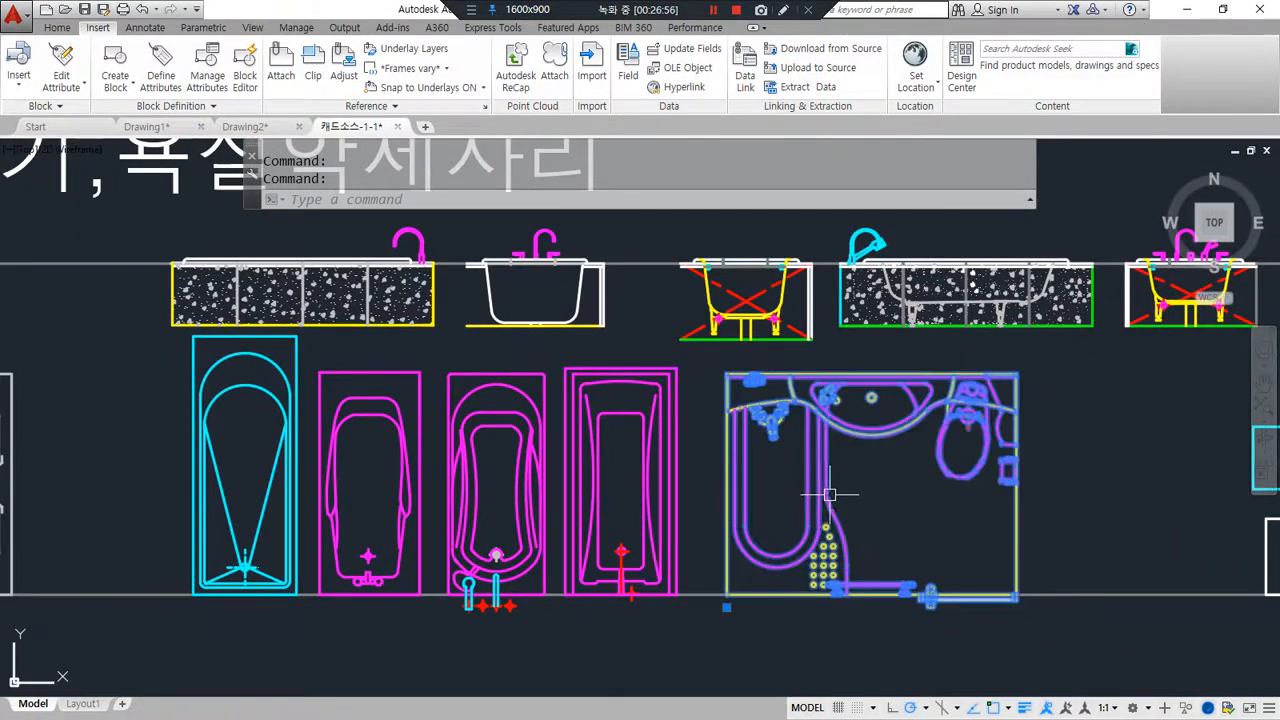
pyautogui.hotkey('ctrl', 'c')
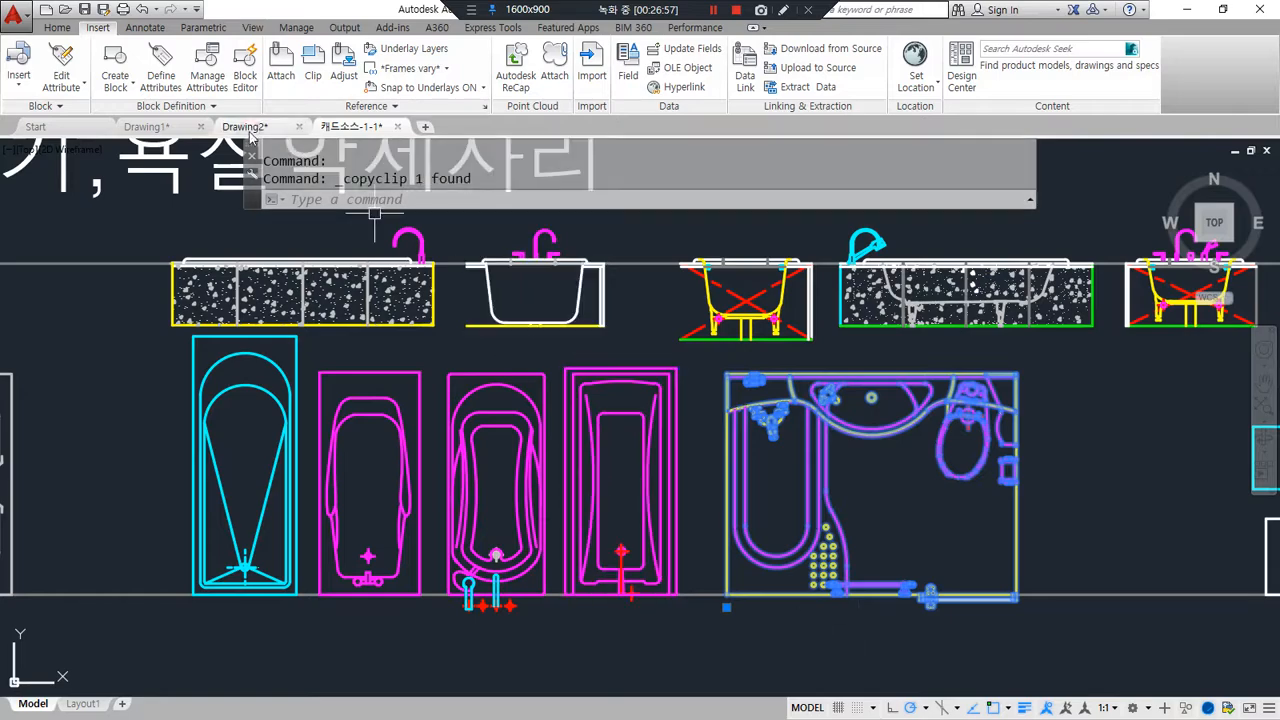
# Step: Return to Drawing2 and paste the bathroom block in the empty area outside the plan's right-hand dimensions
pyautogui.hotkey('ctrl', 'Tab')
pyautogui.moveTo(612, 495); pyautogui.dragTo(574, 501, button='middle')
pyautogui.scroll(-4, 505, 496)
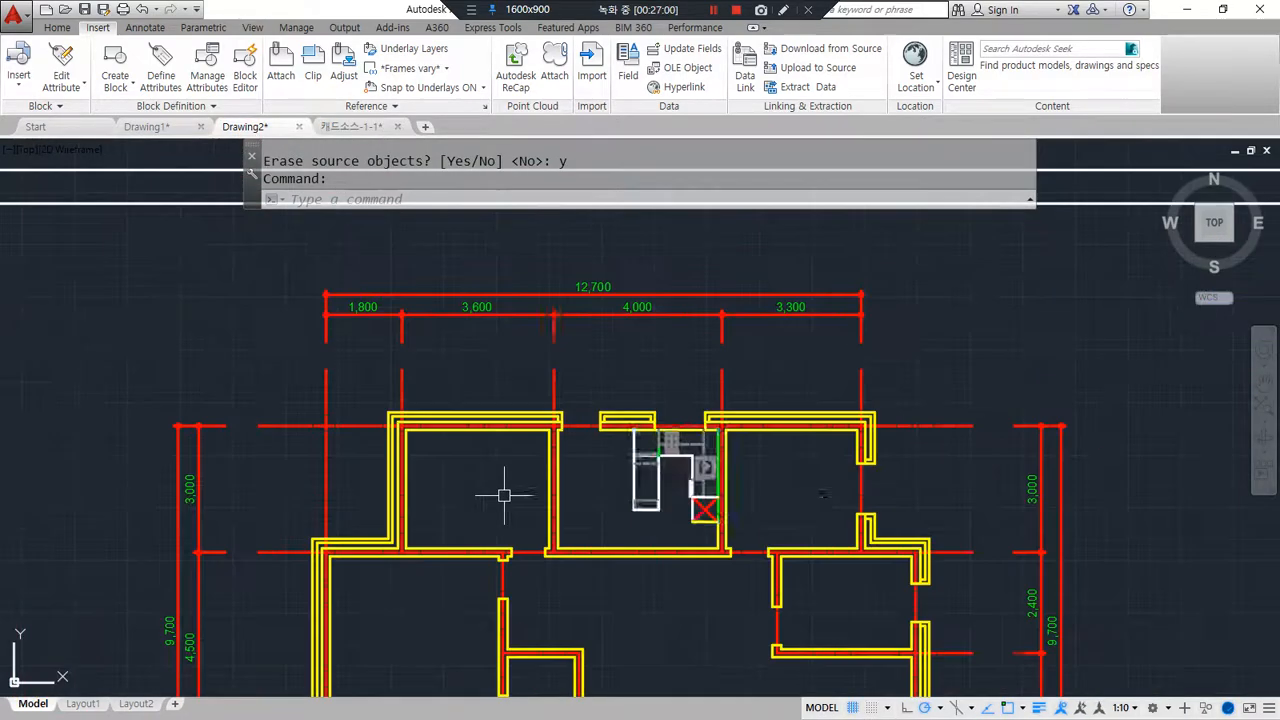
pyautogui.scroll(2, 794, 498)
pyautogui.moveTo(790, 512); pyautogui.dragTo(707, 378, button='middle')
pyautogui.moveTo(775, 541); pyautogui.dragTo(580, 403, button='middle')
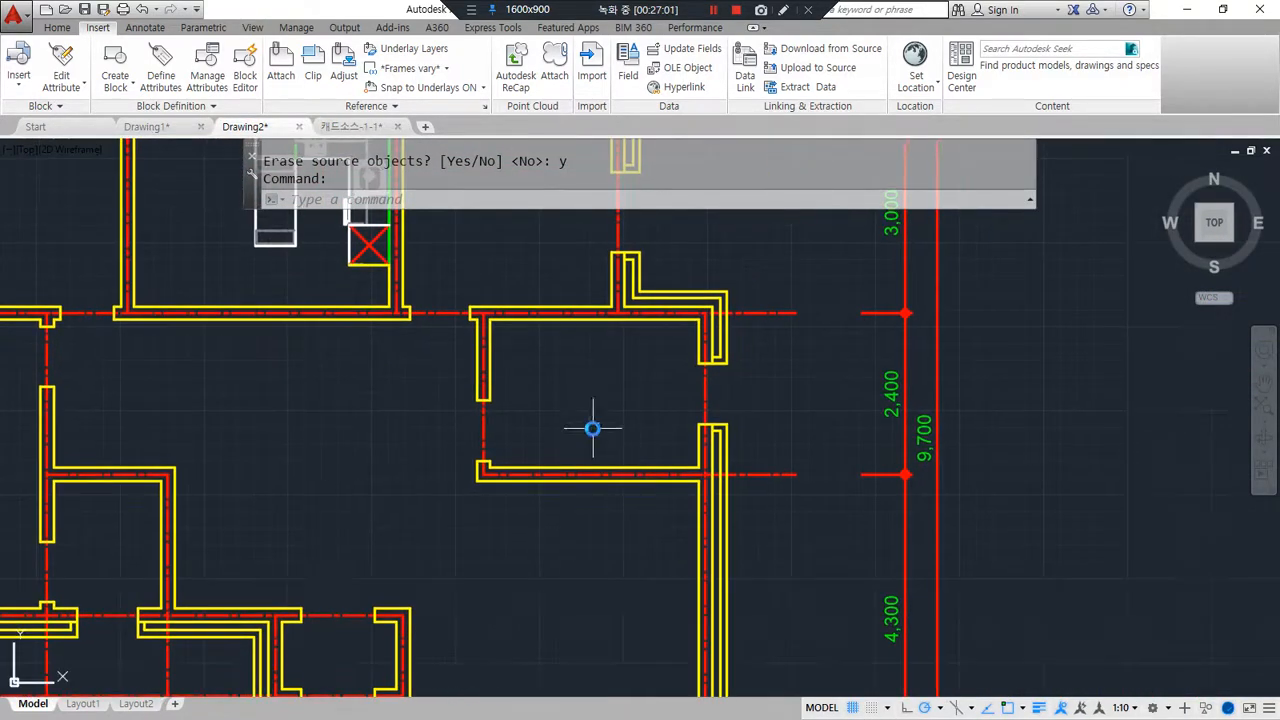
pyautogui.hotkey('ctrl', 'v')
pyautogui.click(699, 480)
pyautogui.moveTo(1158, 346); pyautogui.dragTo(760, 449, button='middle')
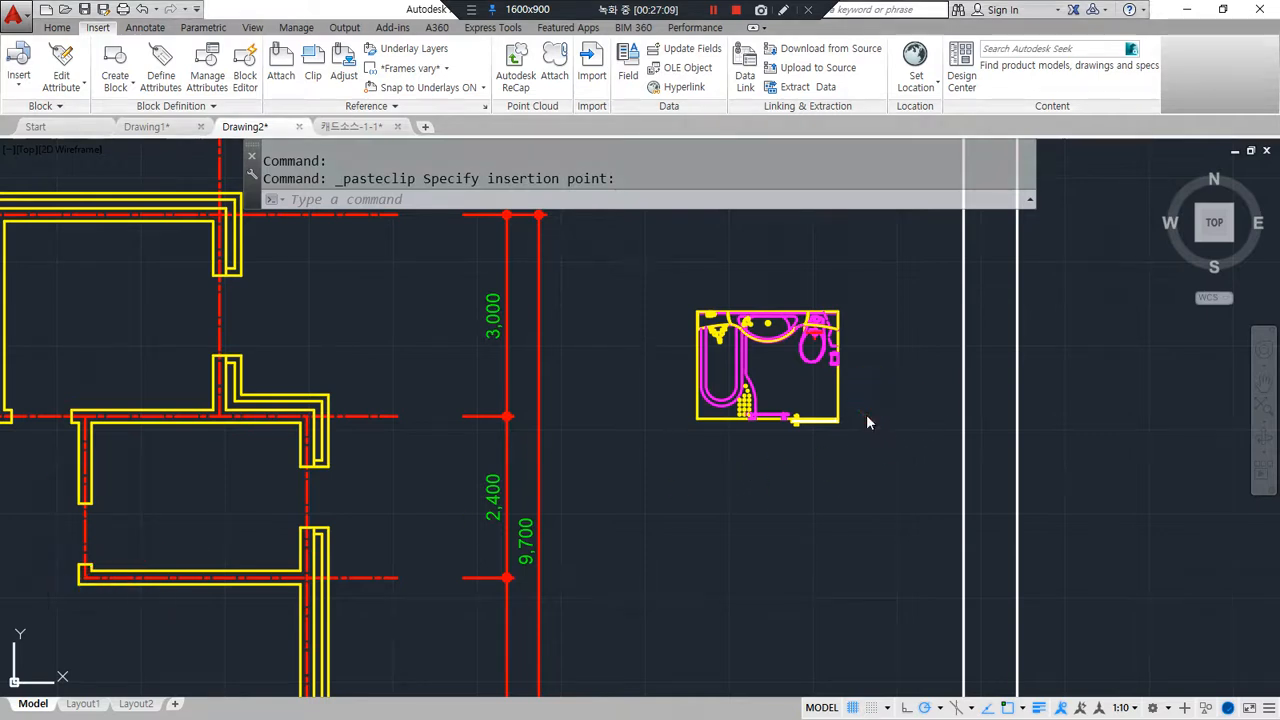
pyautogui.write('mi')
pyautogui.press('Return')
pyautogui.press('Escape')
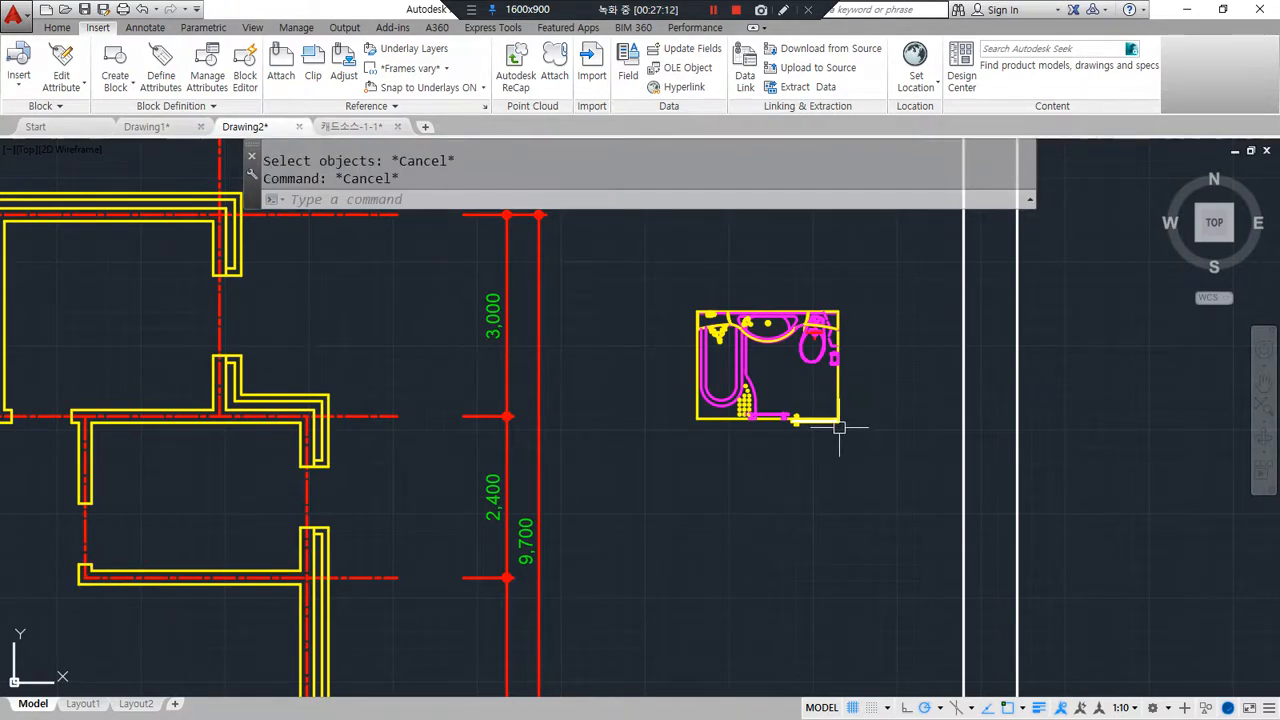
# Step: Rotate the pasted bathroom block by 180 degrees about a point near its lower-right corner
pyautogui.write('ro')
pyautogui.press('Return')
pyautogui.click(871, 434)
pyautogui.click(836, 416)
pyautogui.press('Return')
pyautogui.click(852, 433)
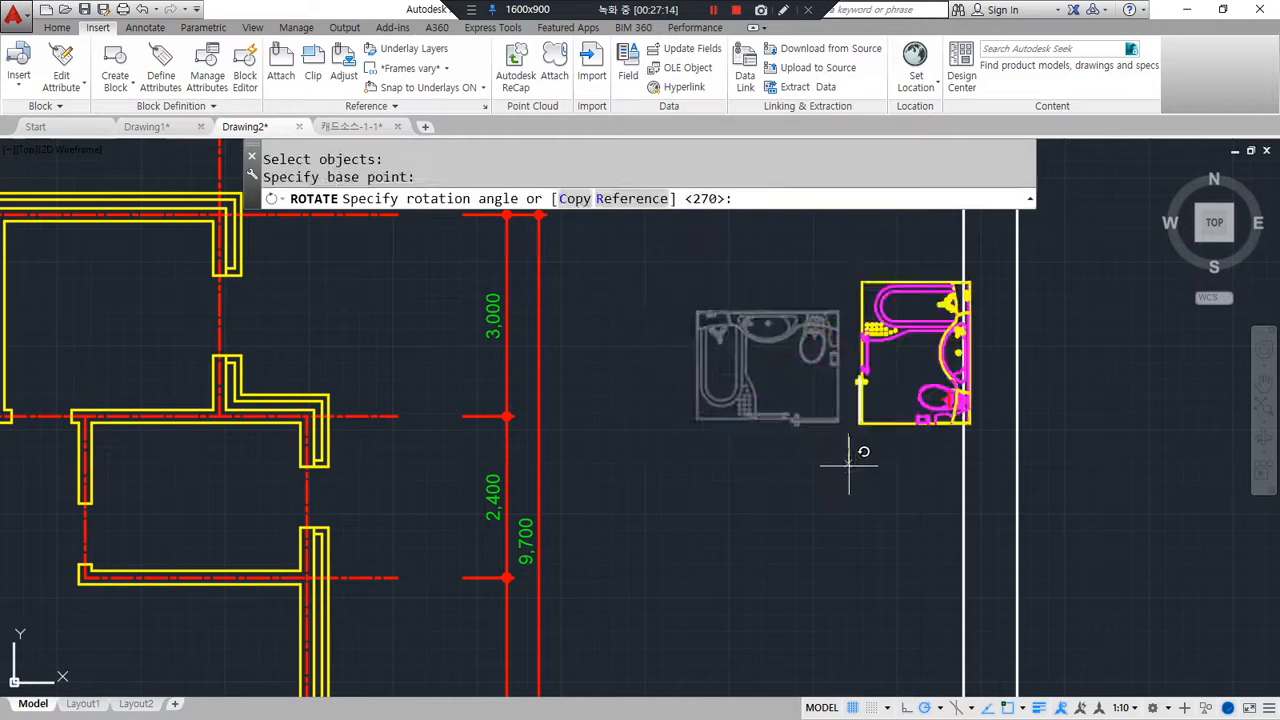
pyautogui.click(675, 430)
pyautogui.moveTo(1008, 561); pyautogui.dragTo(922, 559, button='middle')
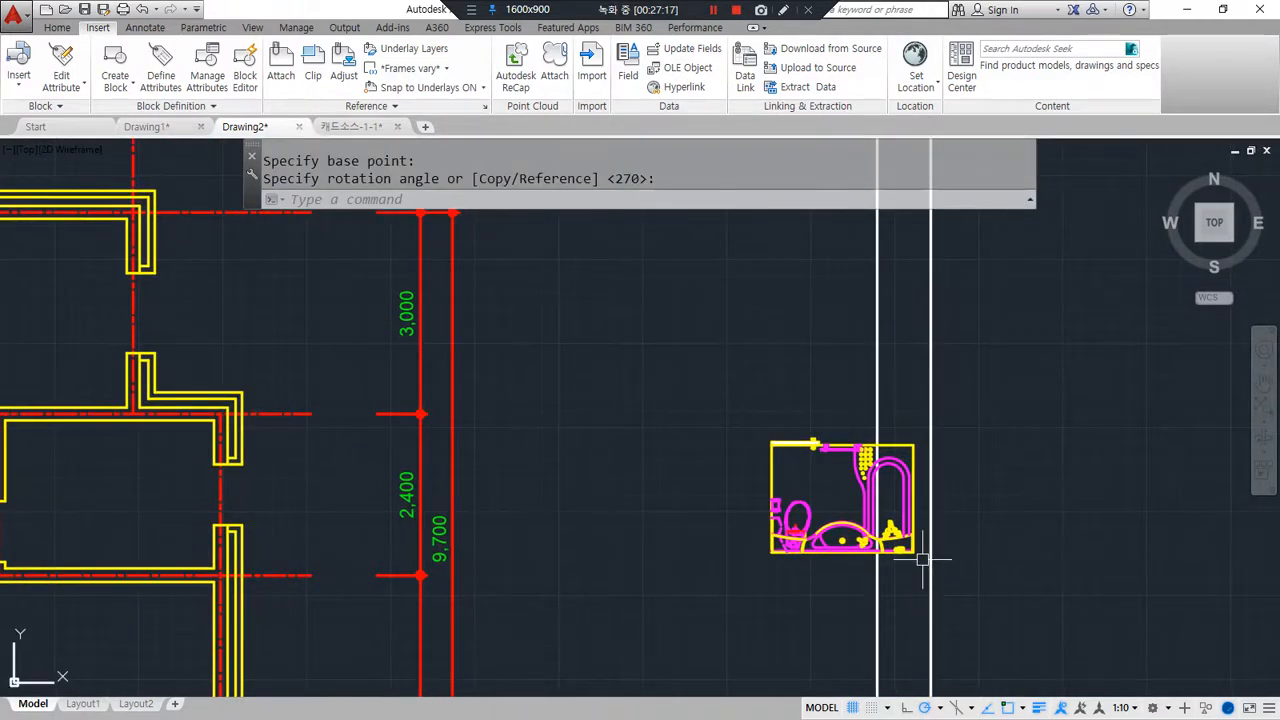
# Step: Mirror the bathroom block about a horizontal line through it, erasing the source
pyautogui.write('mi')
pyautogui.press('Return')
pyautogui.click(778, 363)
pyautogui.click(1050, 535)
pyautogui.click(713, 391)
pyautogui.click(940, 574)
pyautogui.press('Return')
pyautogui.click(733, 475)
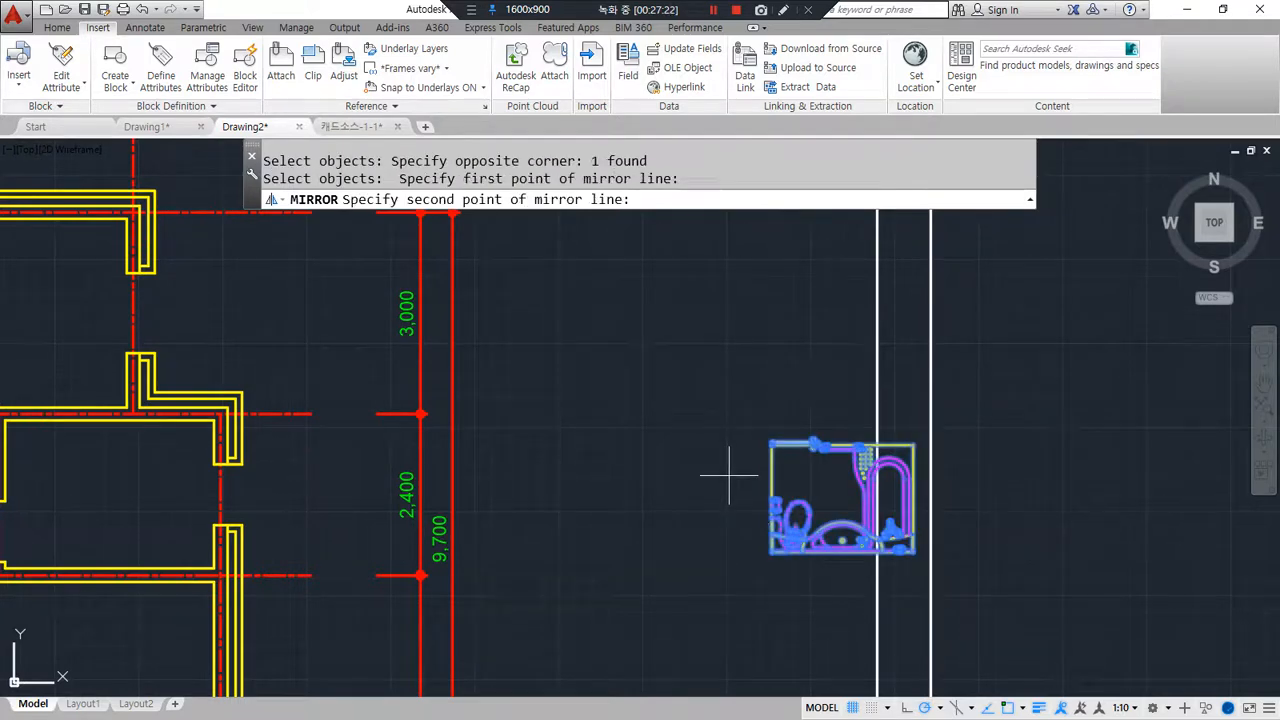
pyautogui.click(984, 476)
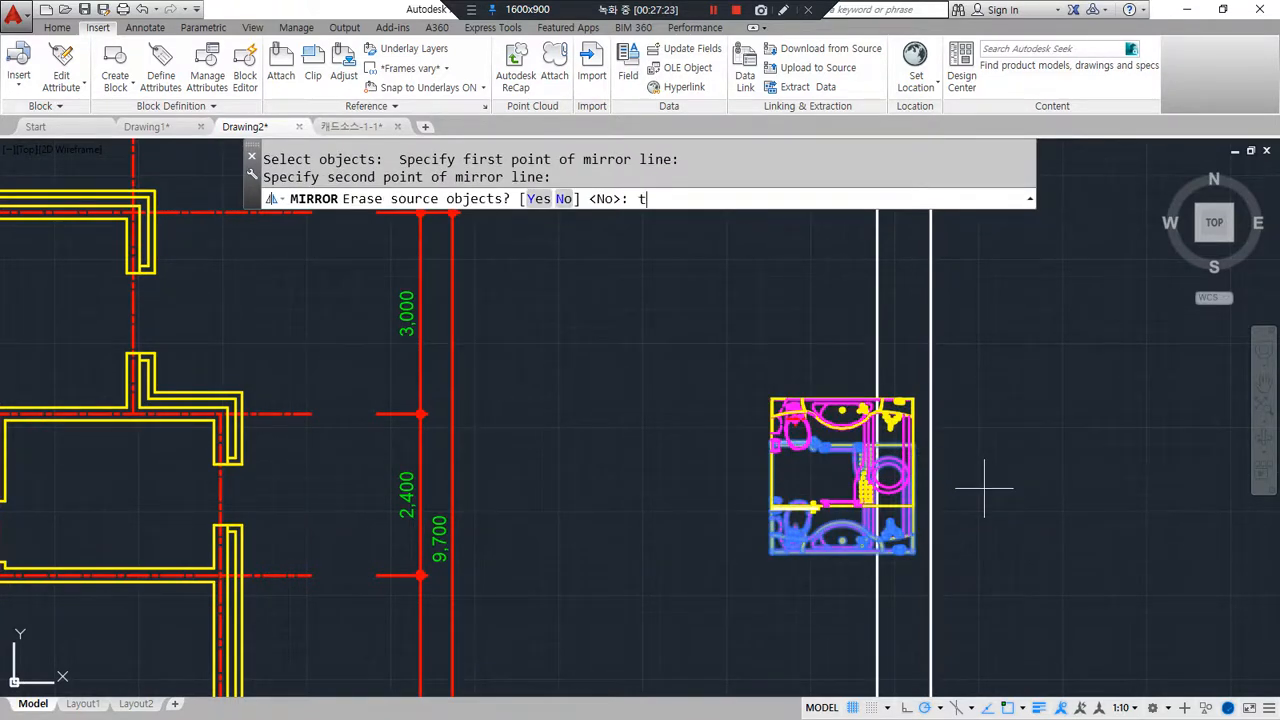
pyautogui.write('y')
pyautogui.press('Return')
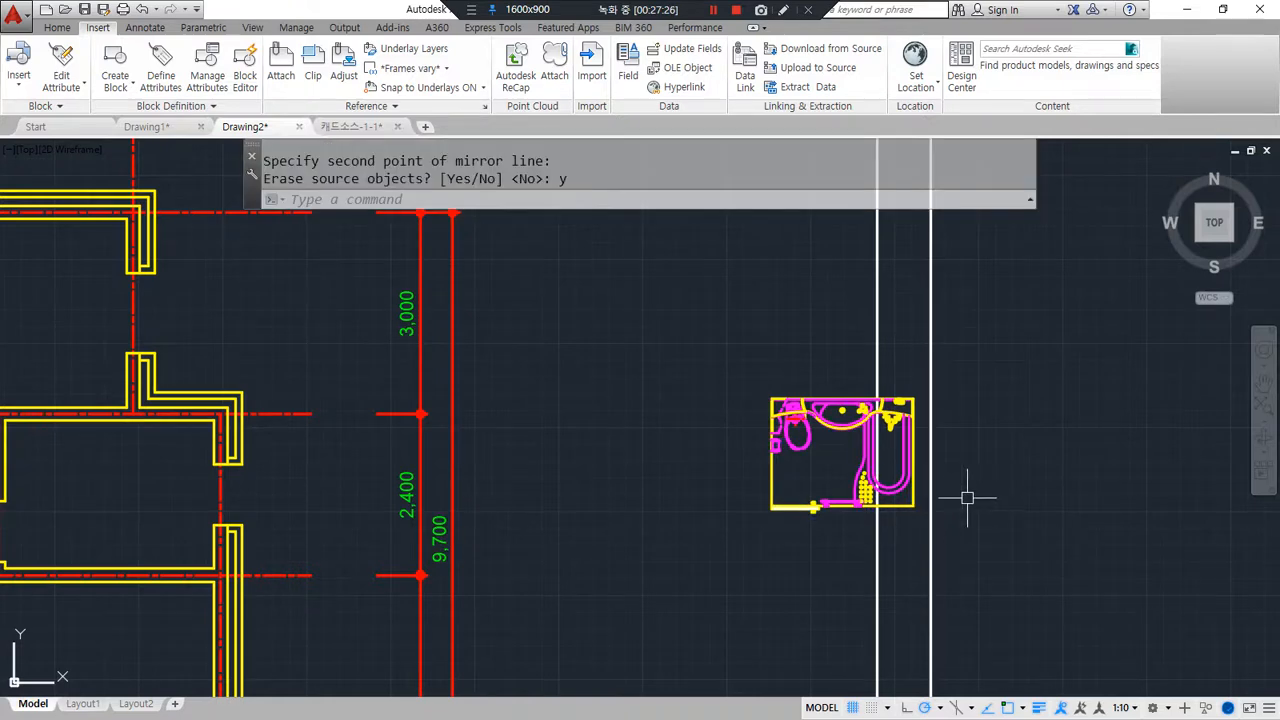
# Step: Move the bathroom block by its upper-left corner into the small room on the plan's right side
pyautogui.write('m')
pyautogui.press('Return')
pyautogui.click(685, 328)
pyautogui.click(1040, 600)
pyautogui.press('Return')
pyautogui.click(772, 400)
pyautogui.scroll(6, 663, 457)
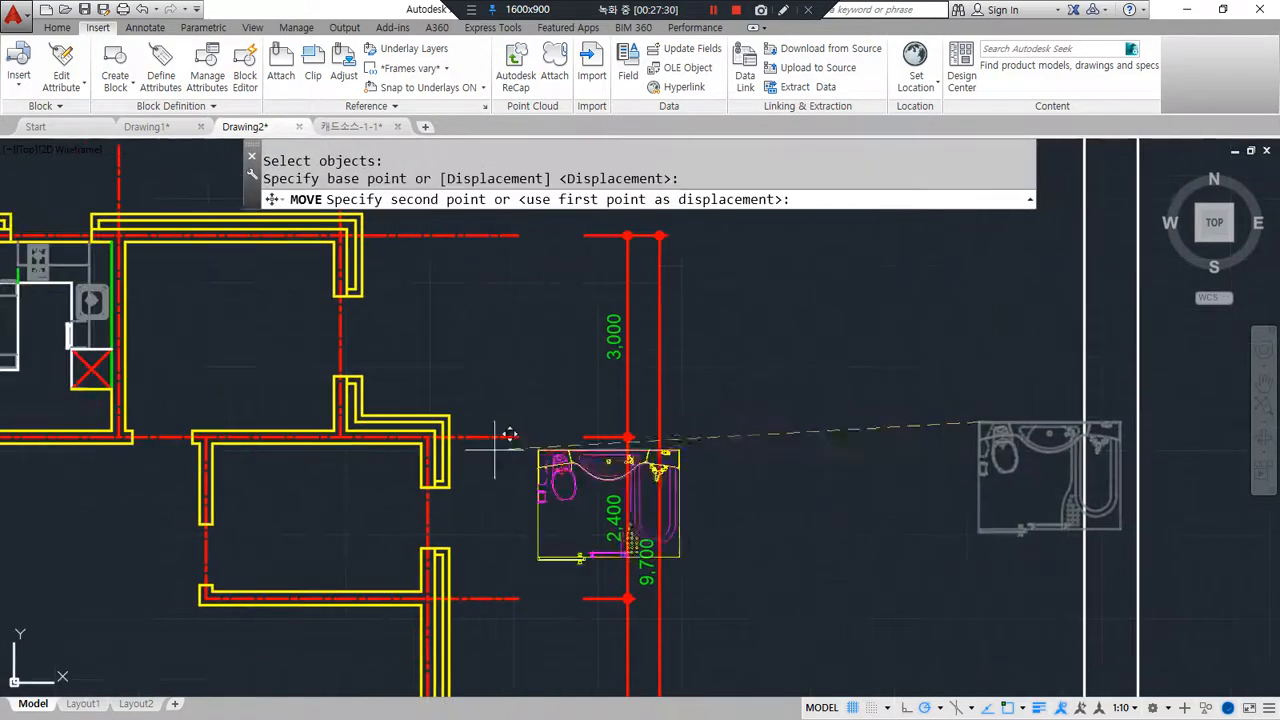
pyautogui.click(187, 401)
# Step: Move the bathroom block again so its upper-right corner meets the small room's upper-right inner corner
pyautogui.press('Return')
pyautogui.click(757, 405)
pyautogui.press('Return')
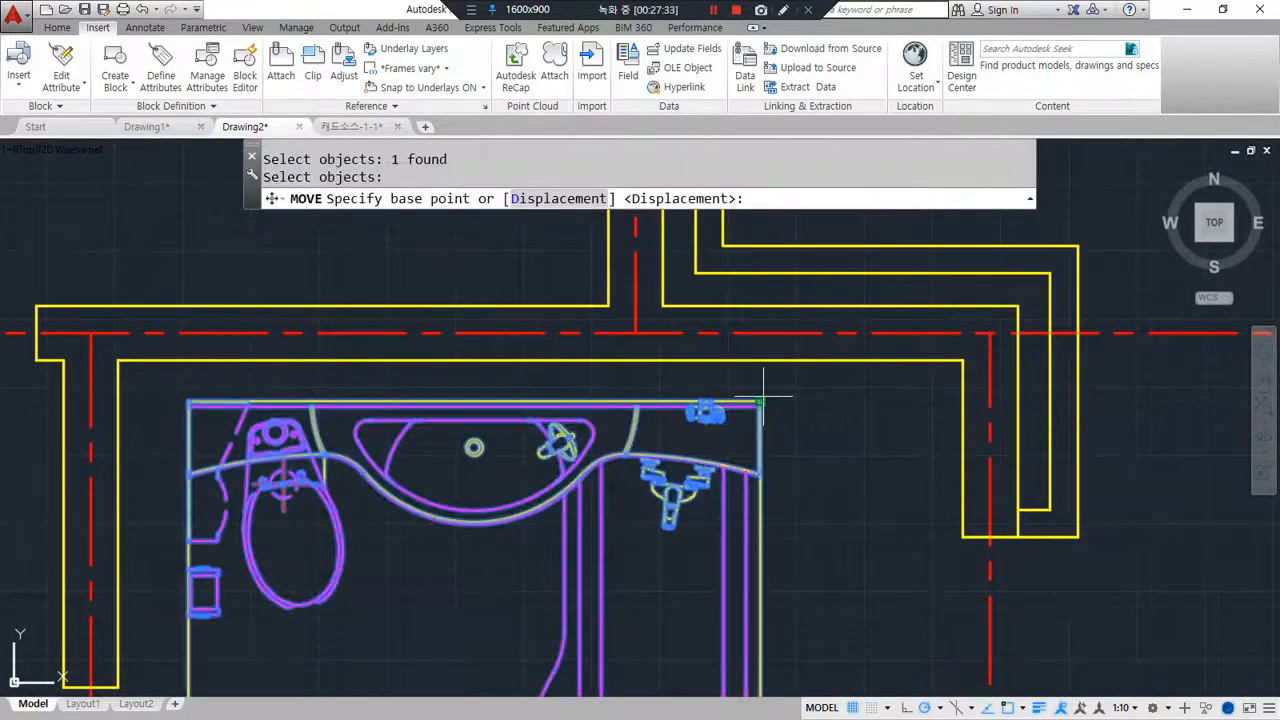
pyautogui.click(760, 404)
pyautogui.click(963, 361)
pyautogui.scroll(-5, 805, 430)
pyautogui.scroll(2, 790, 440)
pyautogui.scroll(-1, 765, 440)
# Step: Scale the bathroom block by reference about its upper-right corner so its right side spans the room's full inner height
pyautogui.write('sc')
pyautogui.press('Return')
pyautogui.click(788, 365)
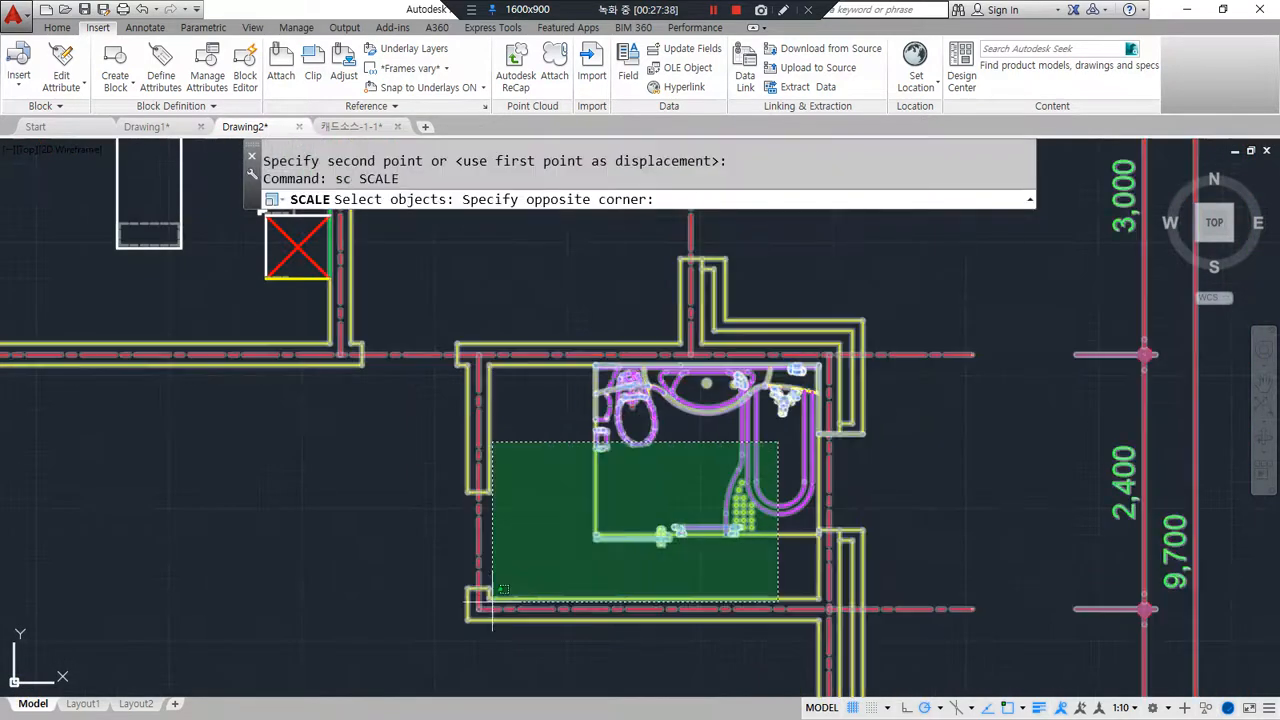
pyautogui.click(543, 563)
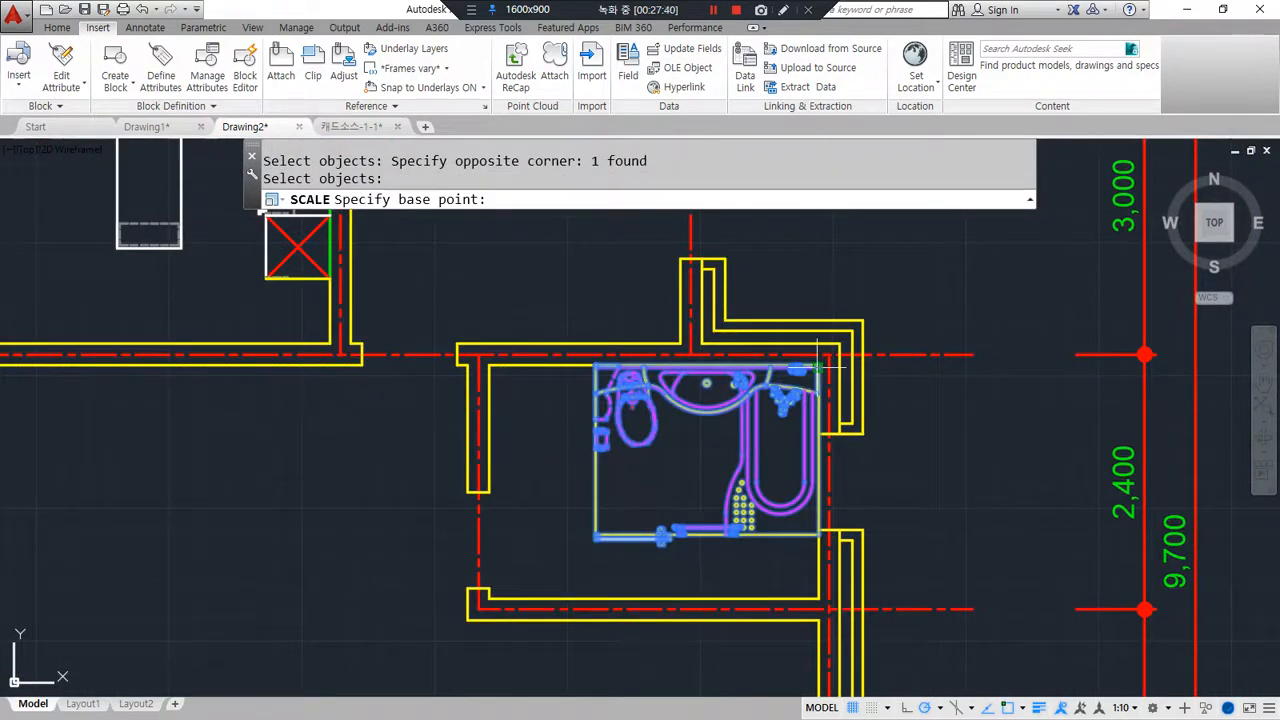
pyautogui.scroll(5, 818, 358)
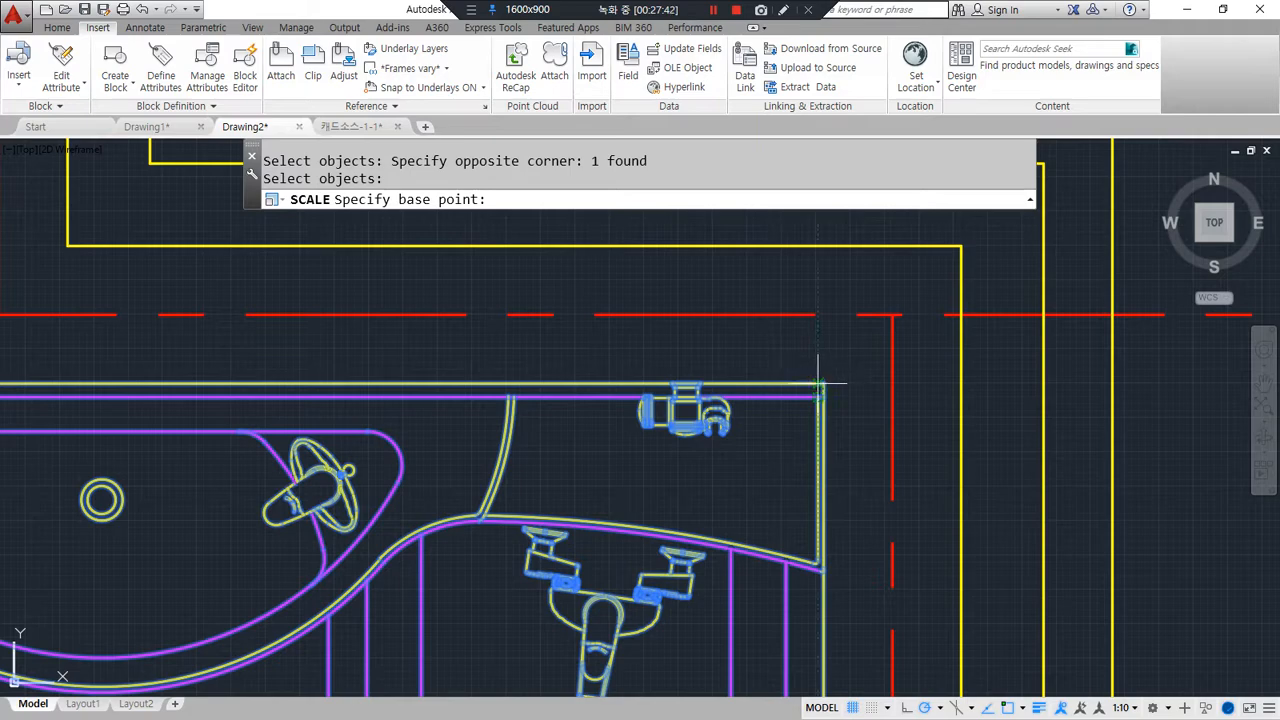
pyautogui.click(821, 383)
pyautogui.write('r')
pyautogui.press('Return')
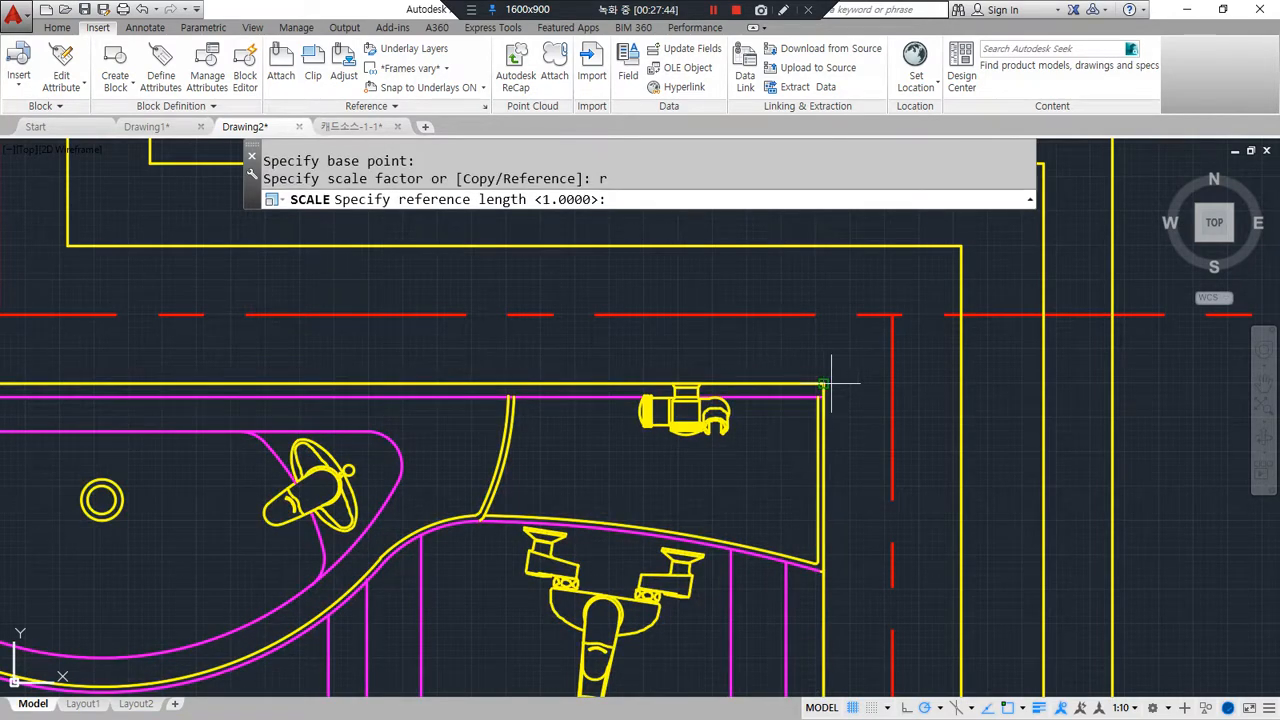
pyautogui.click(822, 383)
pyautogui.scroll(-4, 822, 383)
pyautogui.scroll(5, 750, 510)
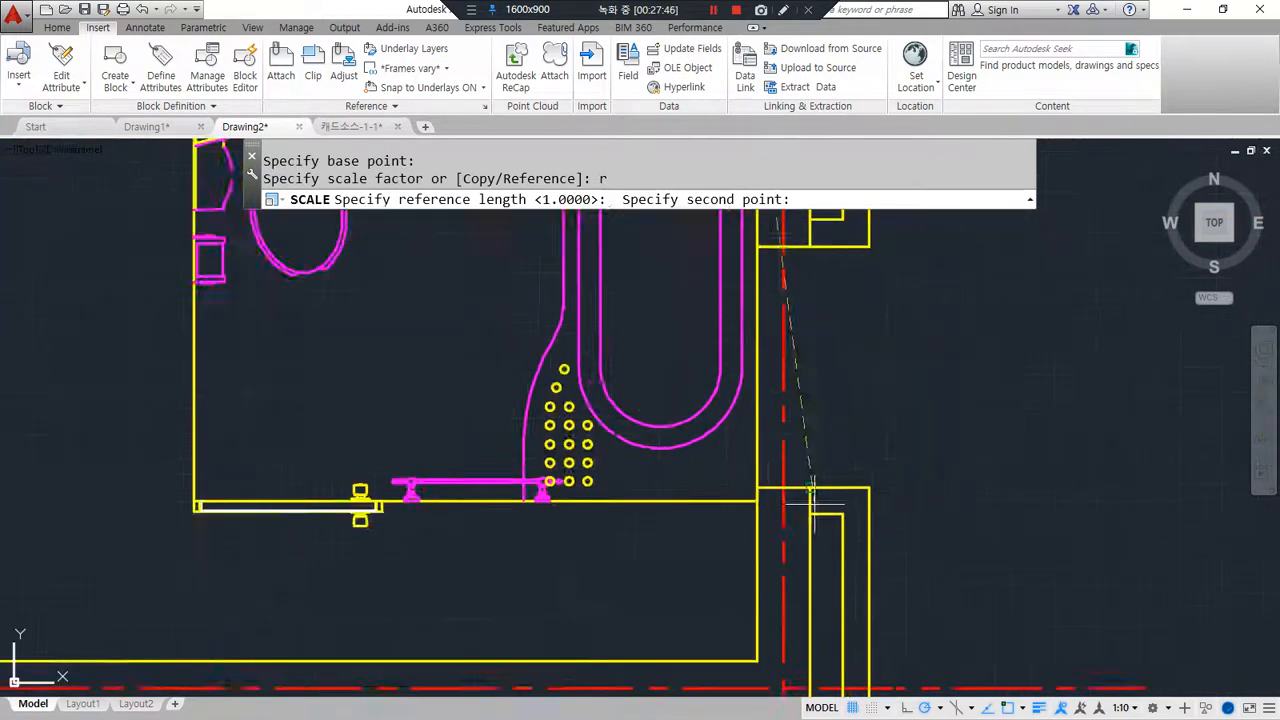
pyautogui.click(733, 510)
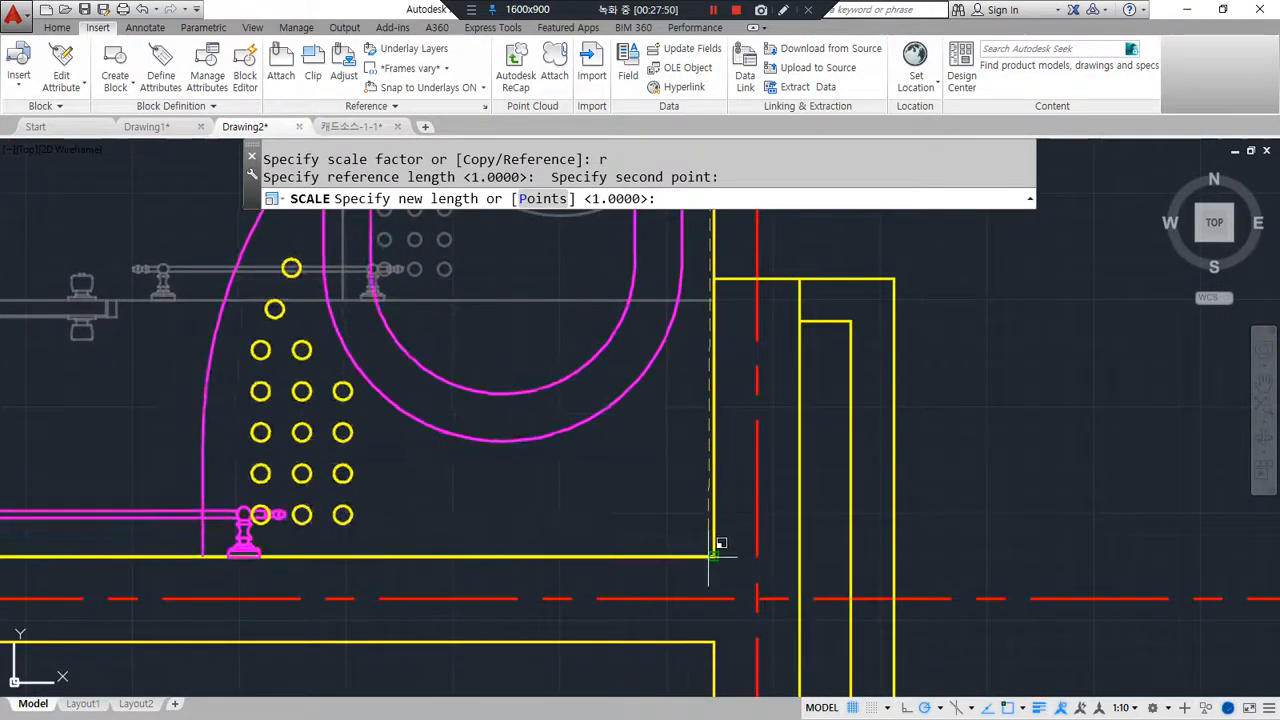
pyautogui.click(718, 541)
pyautogui.scroll(-2, 531, 530)
pyautogui.scroll(-2, 531, 530)
pyautogui.scroll(3, 440, 488)
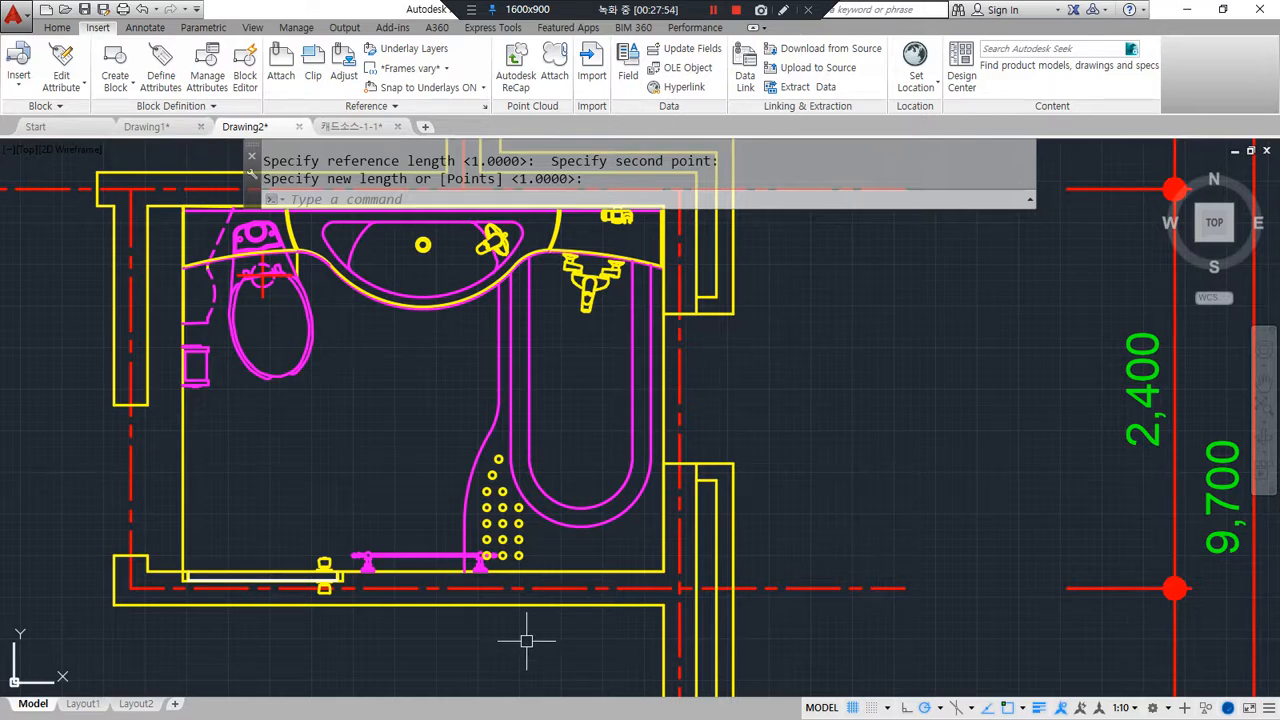
pyautogui.scroll(-2, 477, 622)
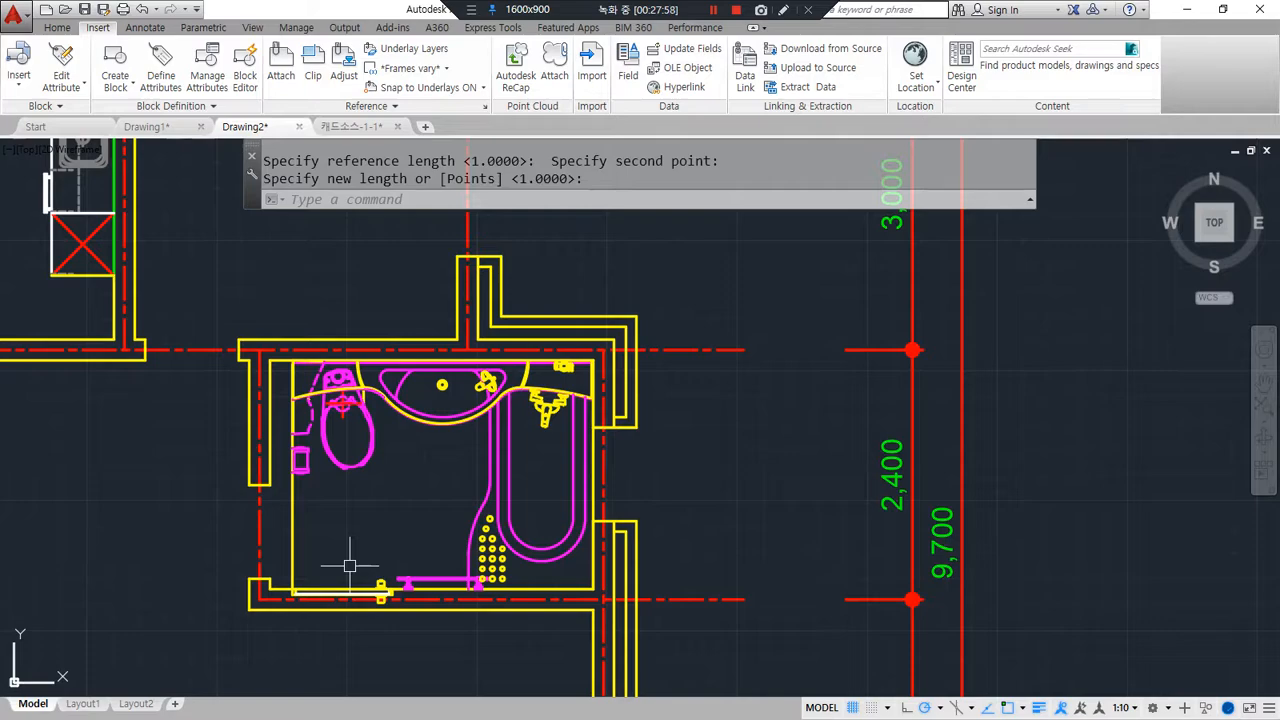
# Step: Copy the cyan double bed with a headboard and two round bedside lamps from the symbol library drawing
pyautogui.click(351, 126)
pyautogui.scroll(-3, 458, 393)
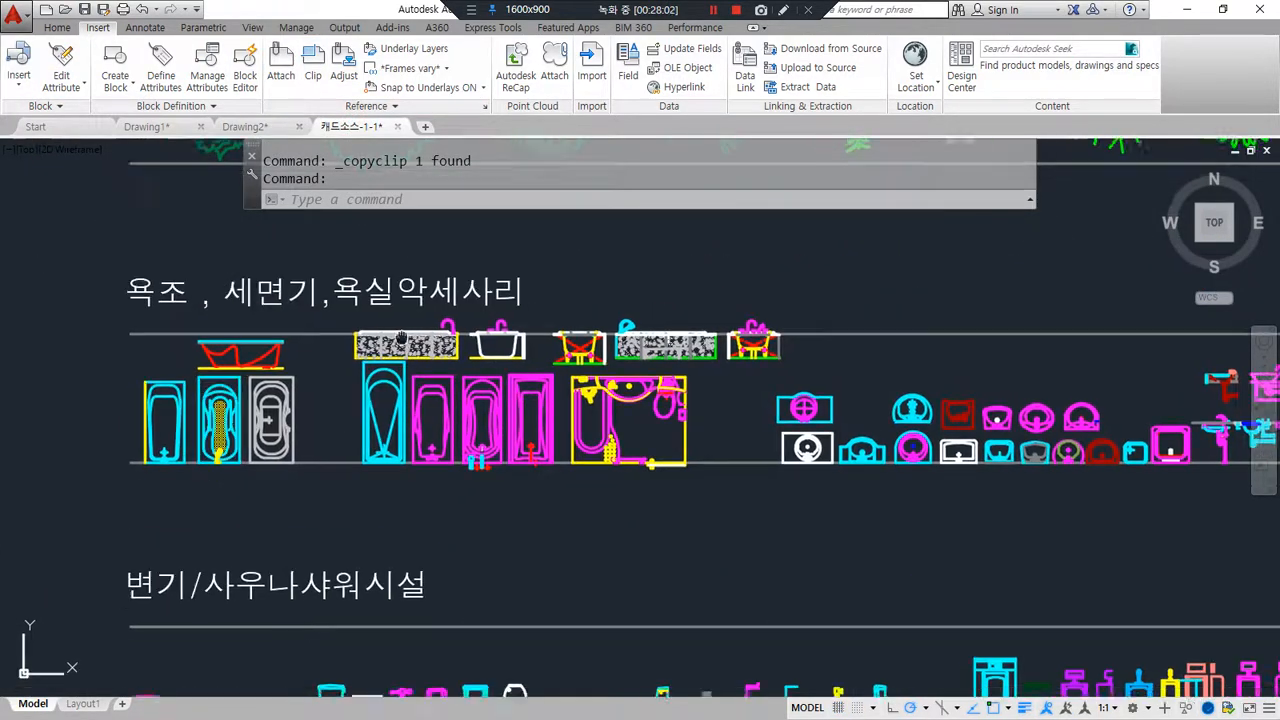
pyautogui.moveTo(441, 503); pyautogui.dragTo(636, 300, button='middle')
pyautogui.moveTo(561, 541); pyautogui.dragTo(523, 299, button='middle')
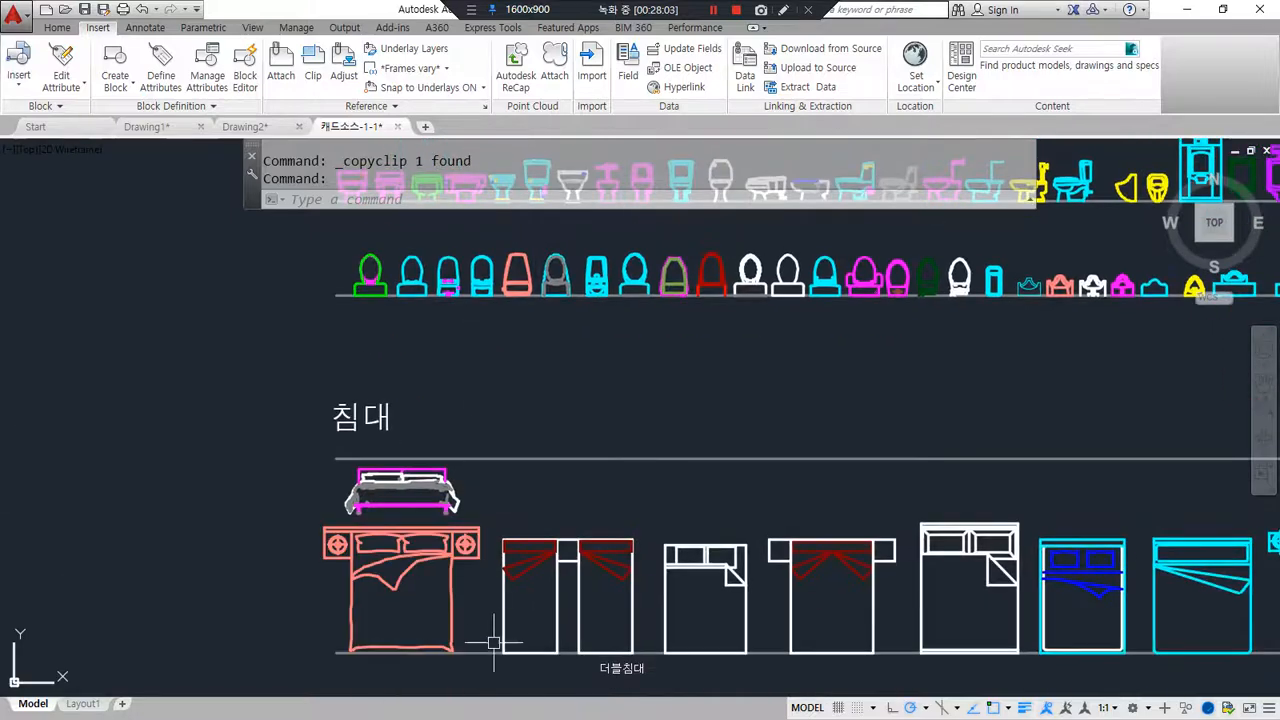
pyautogui.moveTo(491, 614); pyautogui.dragTo(365, 534, button='middle')
pyautogui.scroll(2, 357, 527)
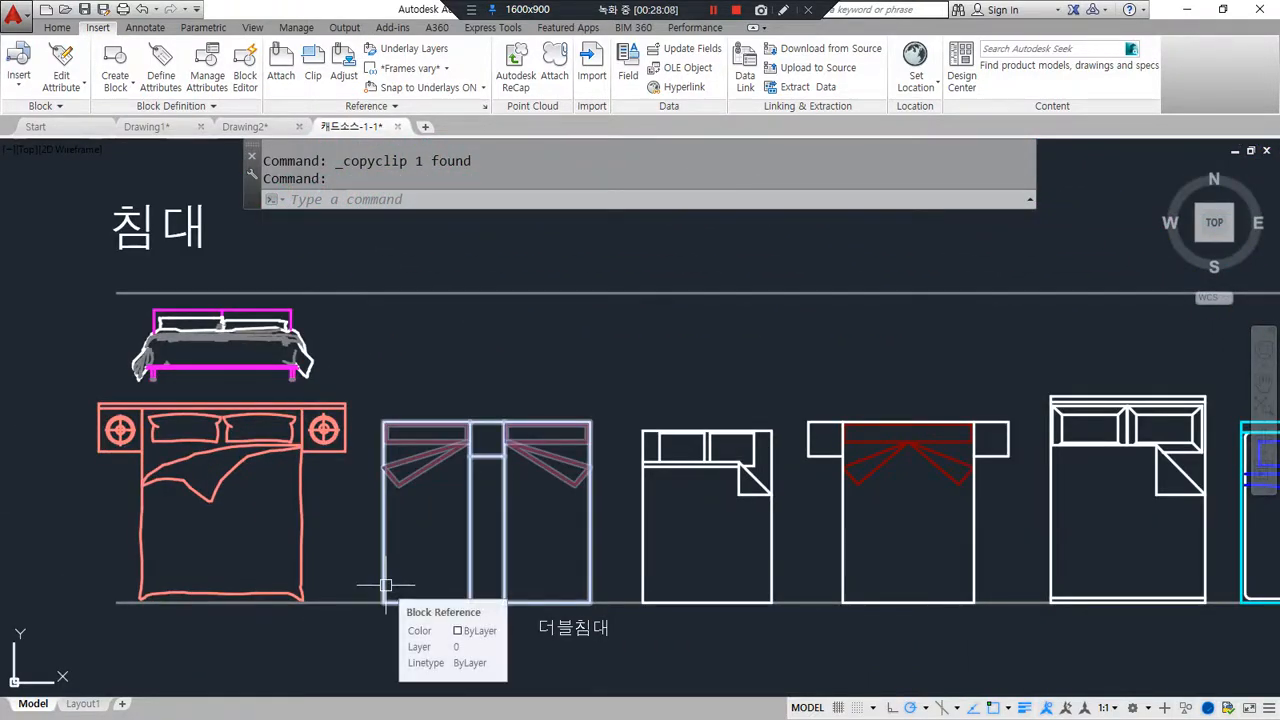
pyautogui.moveTo(667, 460)
pyautogui.mouseDown(button='middle')
pyautogui.moveTo(253, 472)
pyautogui.moveTo(143, 460)
pyautogui.mouseUp(button='middle')
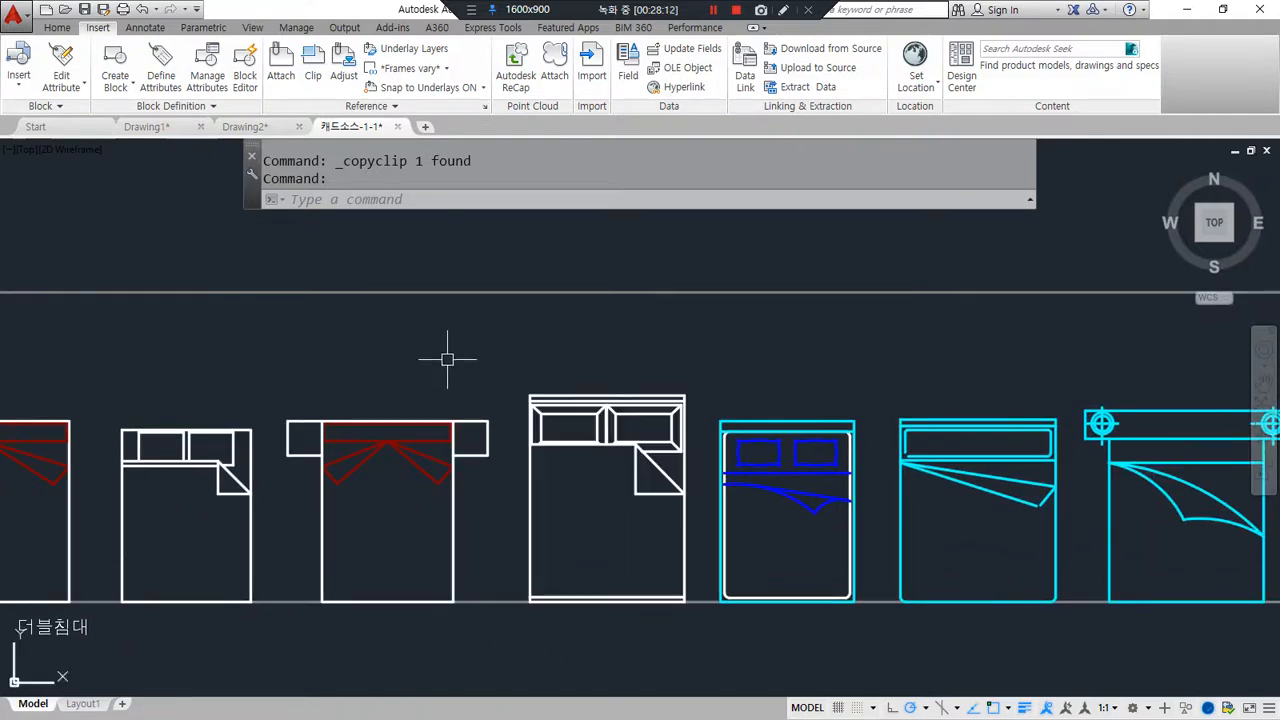
pyautogui.moveTo(449, 357); pyautogui.dragTo(611, 359, button='middle')
pyautogui.scroll(2, 443, 391)
pyautogui.scroll(-2, 514, 377)
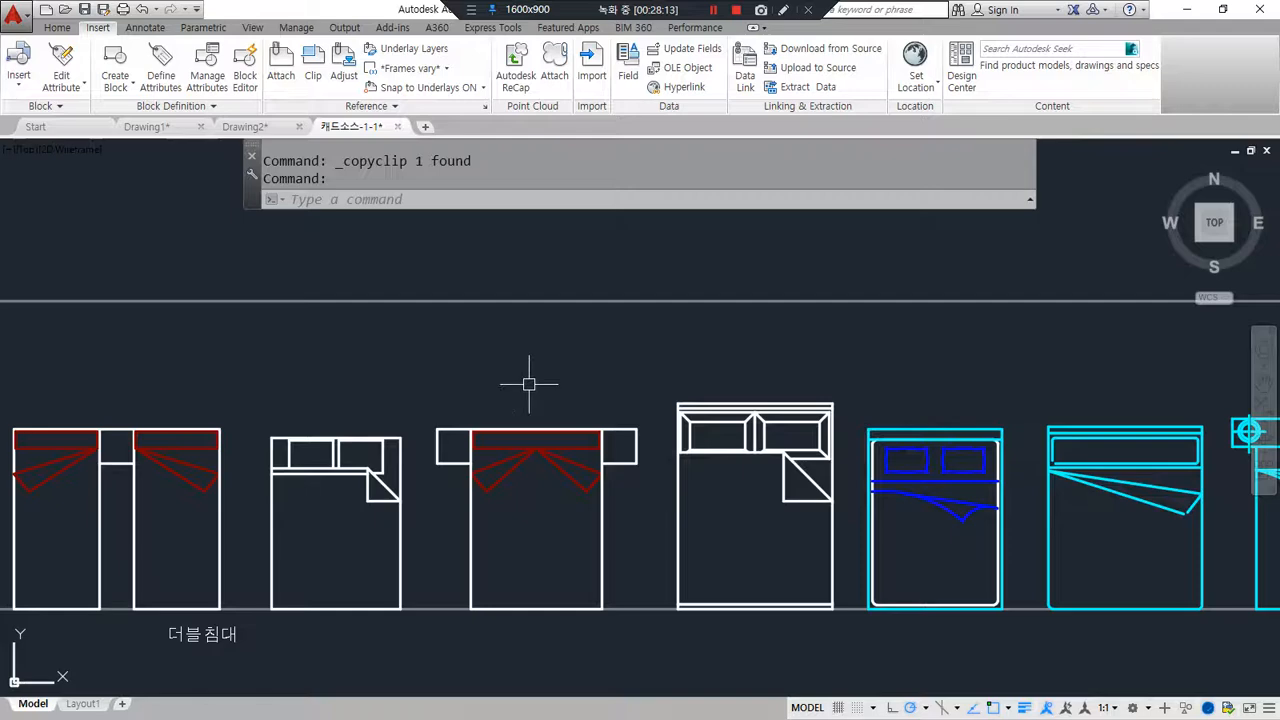
pyautogui.moveTo(697, 430); pyautogui.dragTo(287, 407, button='middle')
pyautogui.moveTo(900, 387)
pyautogui.mouseDown(button='middle')
pyautogui.moveTo(125, 318)
pyautogui.moveTo(471, 340)
pyautogui.mouseUp(button='middle')
pyautogui.click(474, 344)
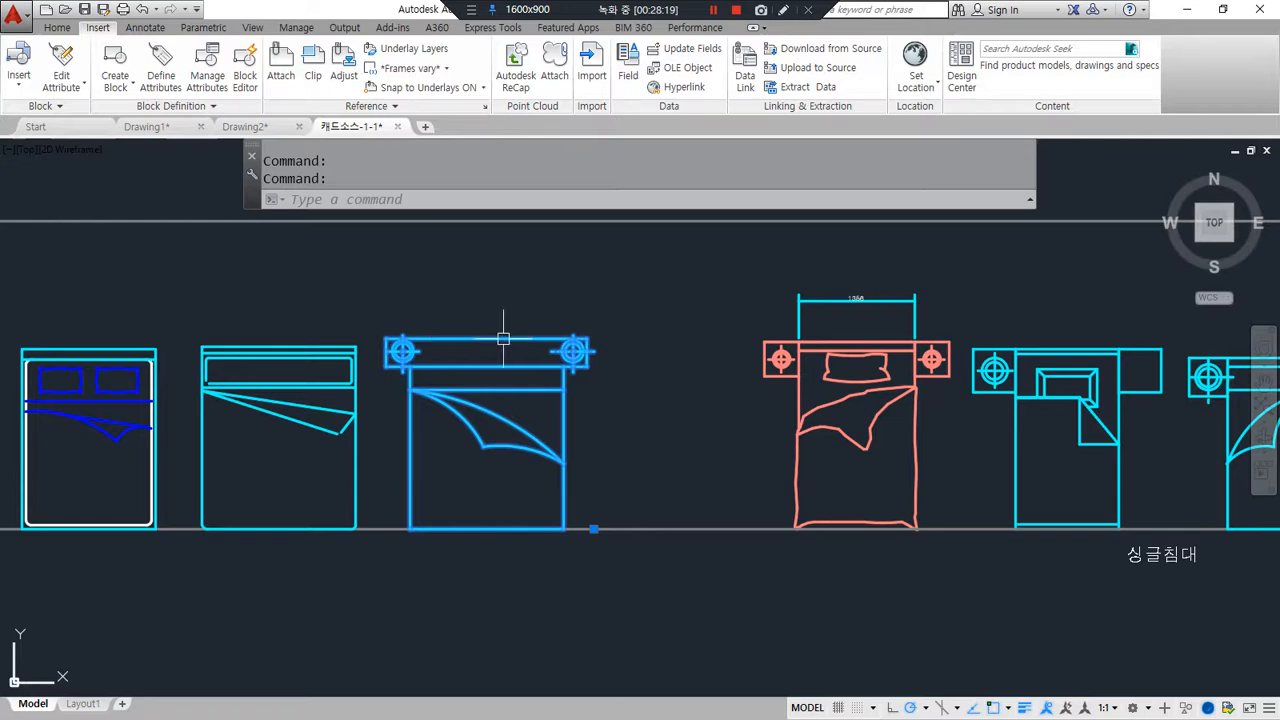
pyautogui.hotkey('ctrl', 'c')
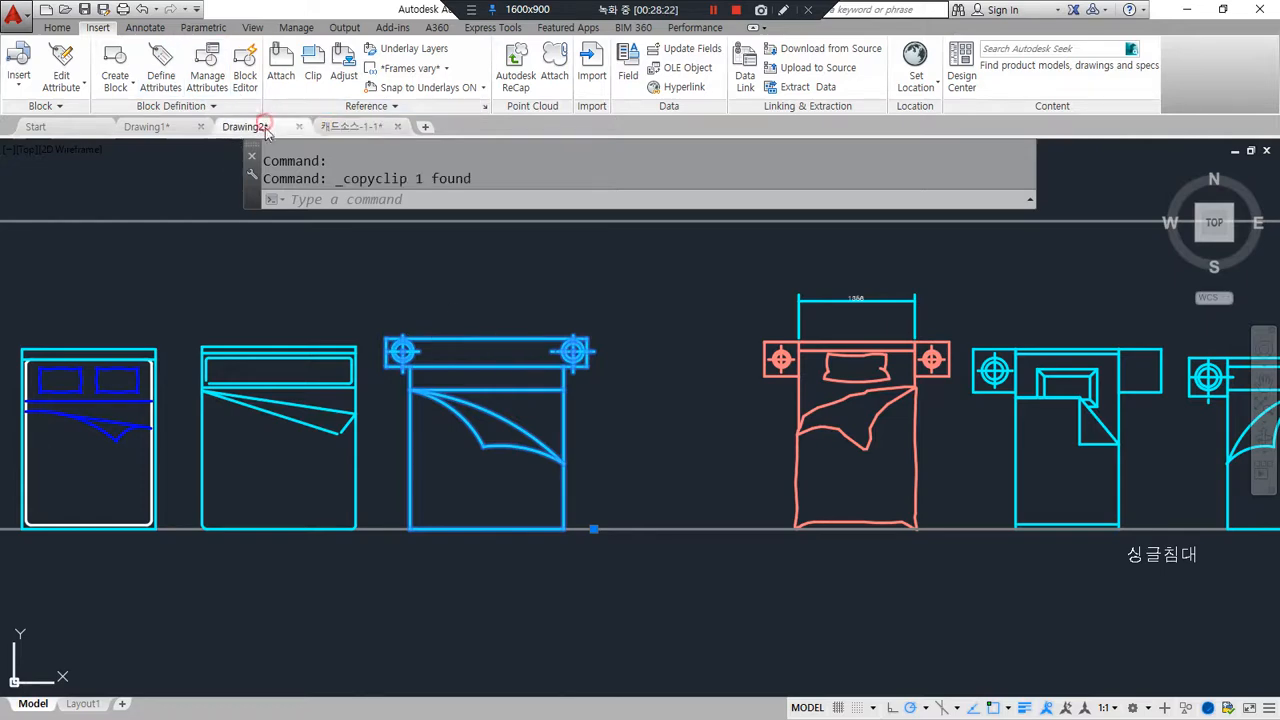
# Step: Paste the copied double bed block into the Drawing2 floor plan drawing, in the empty area outside the plan
pyautogui.click(248, 126)
pyautogui.scroll(-5, 200, 531)
pyautogui.moveTo(200, 531); pyautogui.dragTo(669, 320, button='middle')
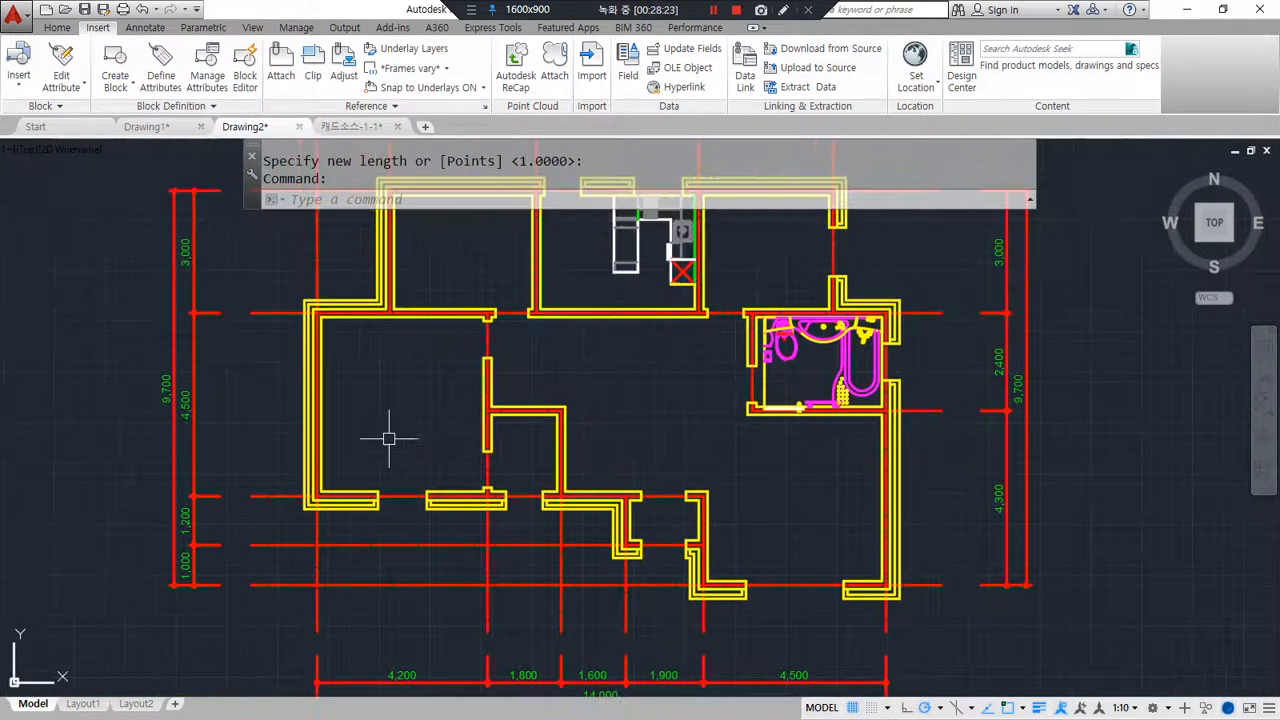
pyautogui.scroll(3, 386, 434)
pyautogui.hotkey('ctrl', 'v')
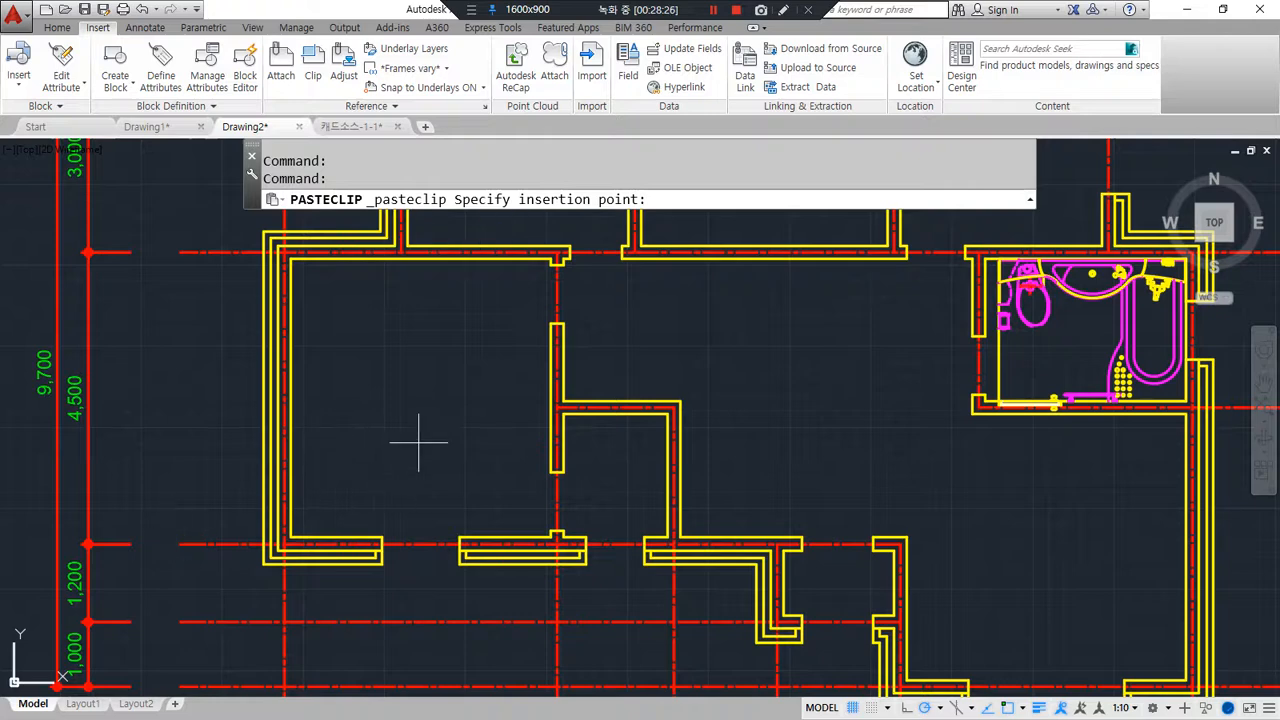
pyautogui.scroll(-5, 280, 472)
pyautogui.click(852, 500)
pyautogui.scroll(5, 897, 401)
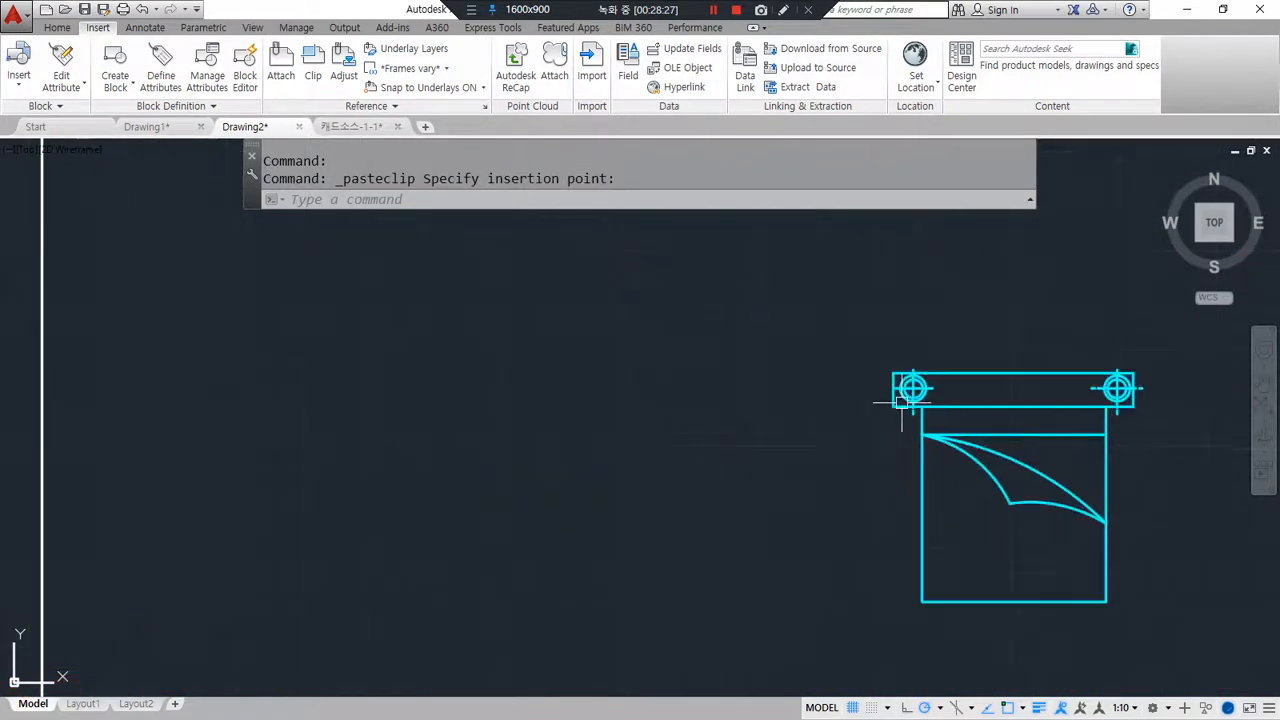
# Step: Rotate the pasted bed block 90 degrees counterclockwise about the lower-left corner of its headboard unit
pyautogui.write('ro')
pyautogui.press('Return')
pyautogui.moveTo(900, 383); pyautogui.dragTo(516, 393, button='middle')
pyautogui.click(449, 309)
pyautogui.click(652, 466)
pyautogui.click(1016, 694)
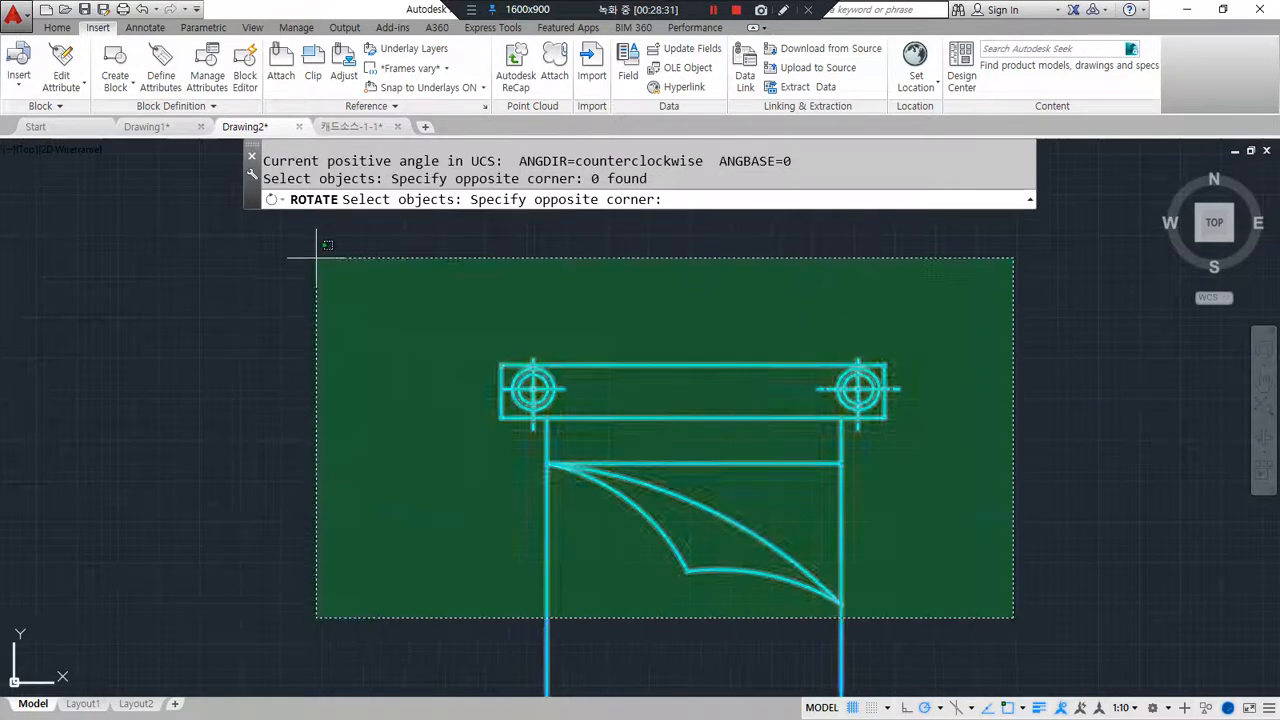
pyautogui.click(286, 228)
pyautogui.press('Return')
pyautogui.click(501, 418)
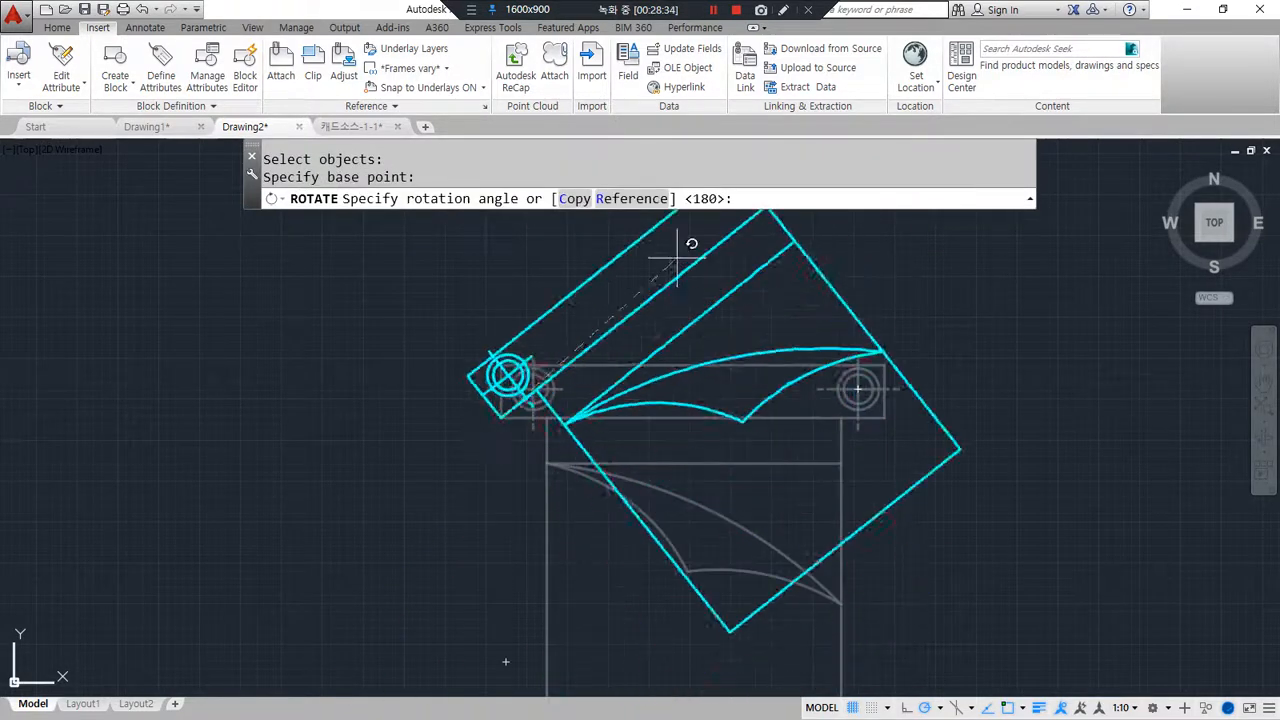
pyautogui.click(503, 252)
# Step: Move the bed block by its lower-left corner to the lower-left inner corner of the large room on the plan's left side
pyautogui.write('m')
pyautogui.press('Return')
pyautogui.click(620, 445)
pyautogui.click(356, 306)
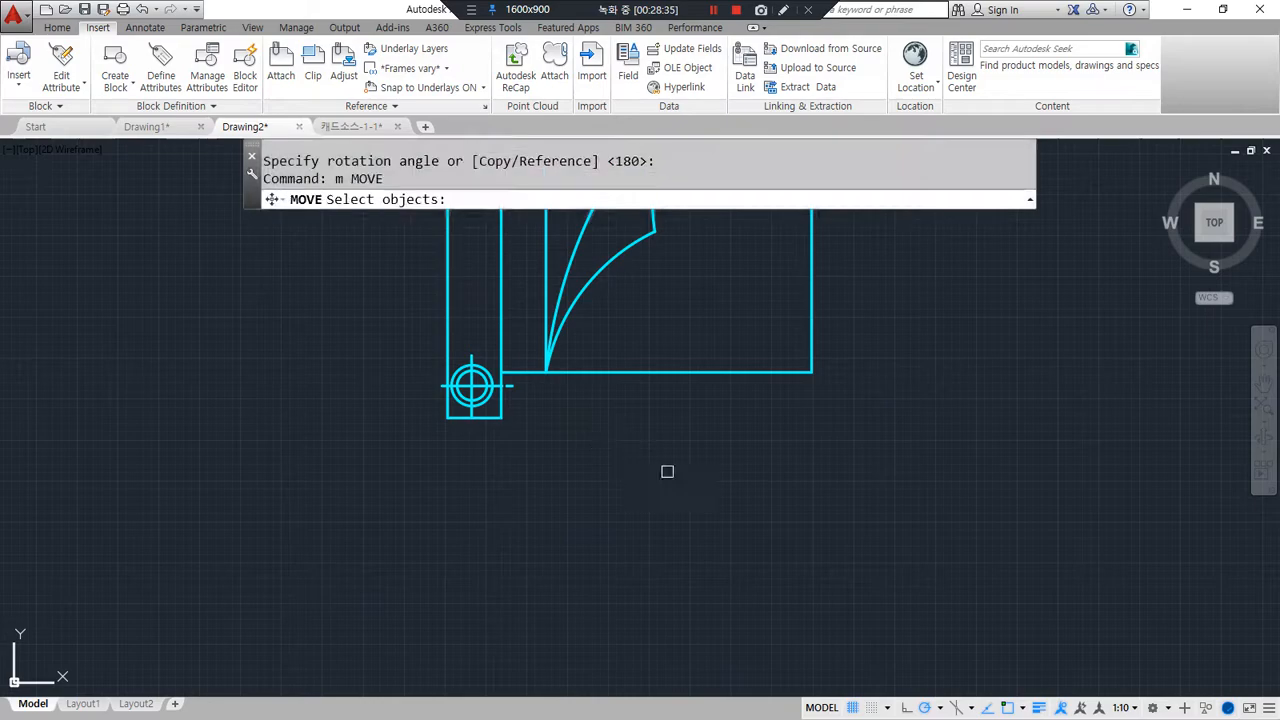
pyautogui.press('Return')
pyautogui.click(447, 418)
pyautogui.scroll(-9, 366, 408)
pyautogui.moveTo(236, 448); pyautogui.dragTo(900, 271, button='middle')
pyautogui.scroll(5, 529, 349)
pyautogui.scroll(3, 137, 500)
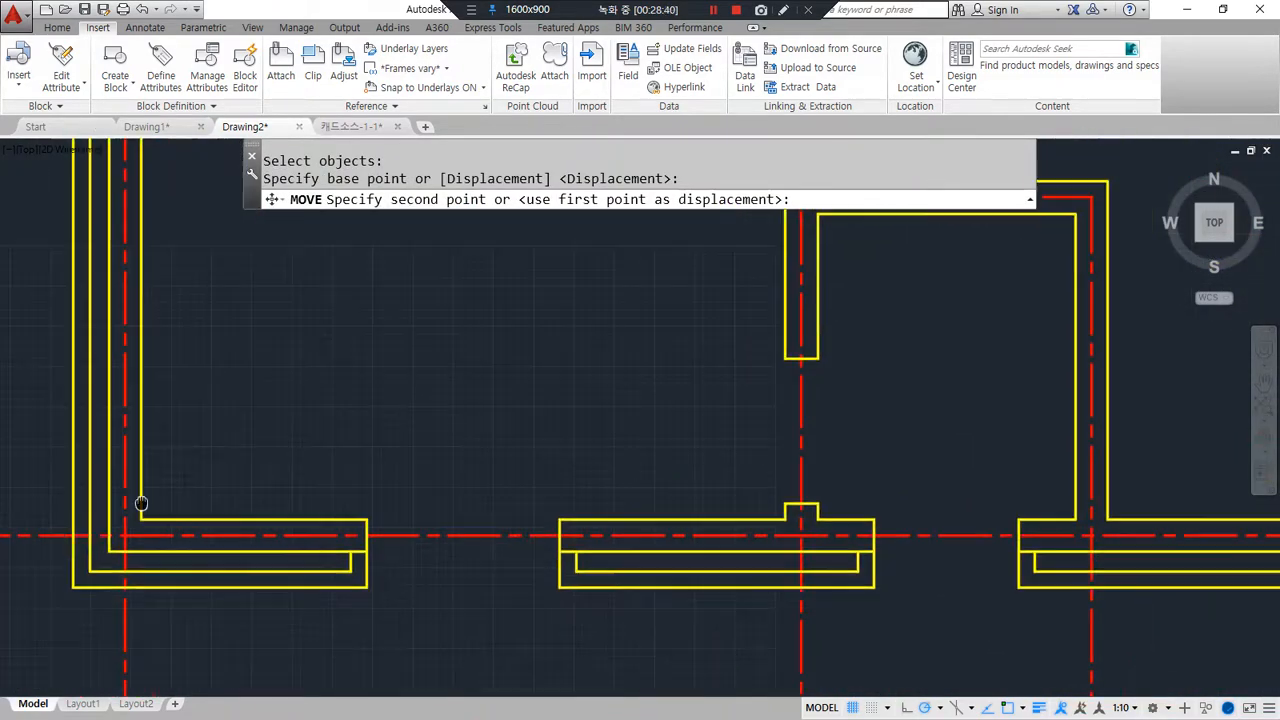
pyautogui.click(131, 522)
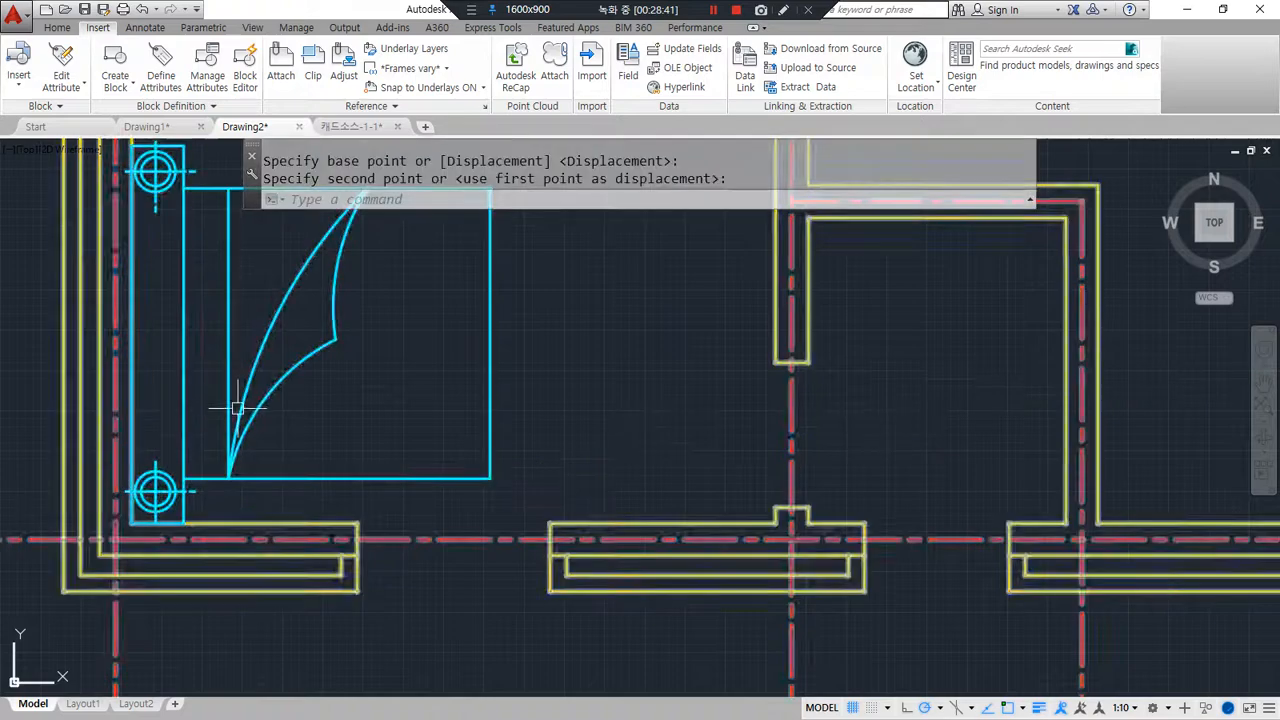
pyautogui.press('Escape')
# Step: Measure the bed's length along its lower edge, from the headboard unit to the foot end
pyautogui.write('di')
pyautogui.press('Return')
pyautogui.click(187, 475)
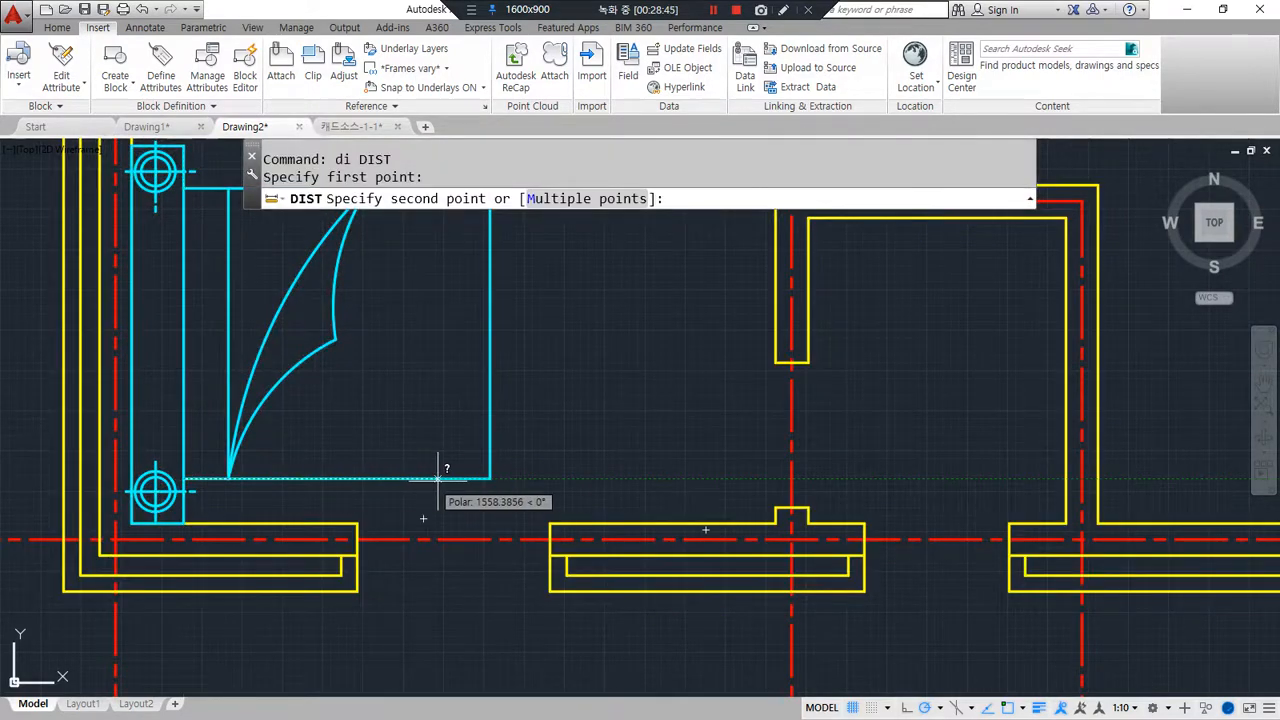
pyautogui.click(489, 476)
# Step: Scale the bed block about its lower-left corner by reference, from a reference length of 1900 to a new length of 2100
pyautogui.write('sc')
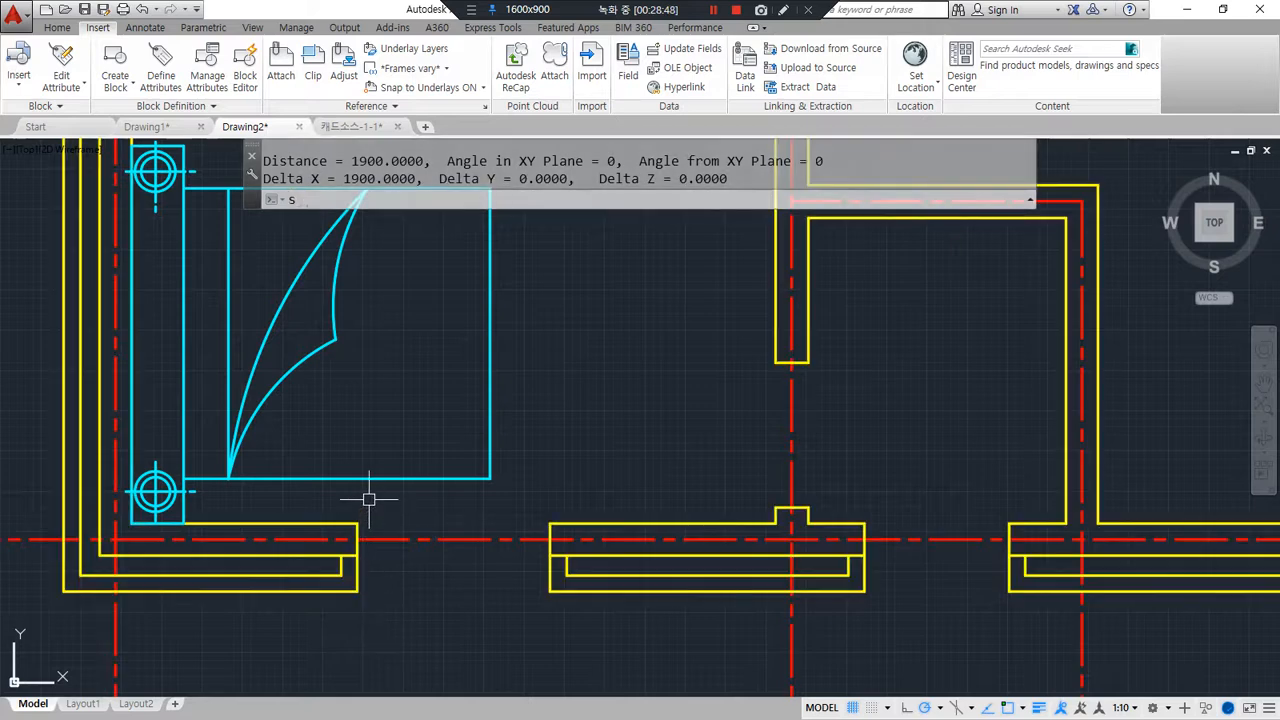
pyautogui.press('Return')
pyautogui.click(367, 478)
pyautogui.press('Return')
pyautogui.click(131, 522)
pyautogui.write('r')
pyautogui.press('Return')
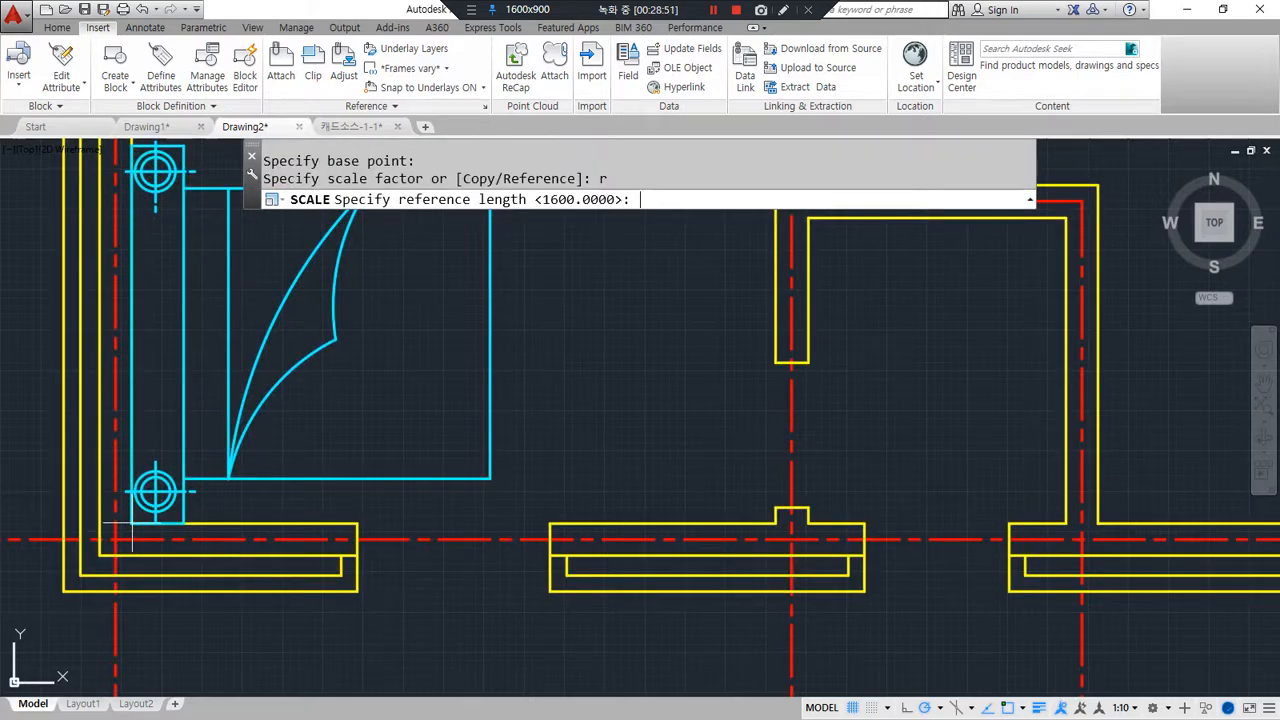
pyautogui.press('Return')
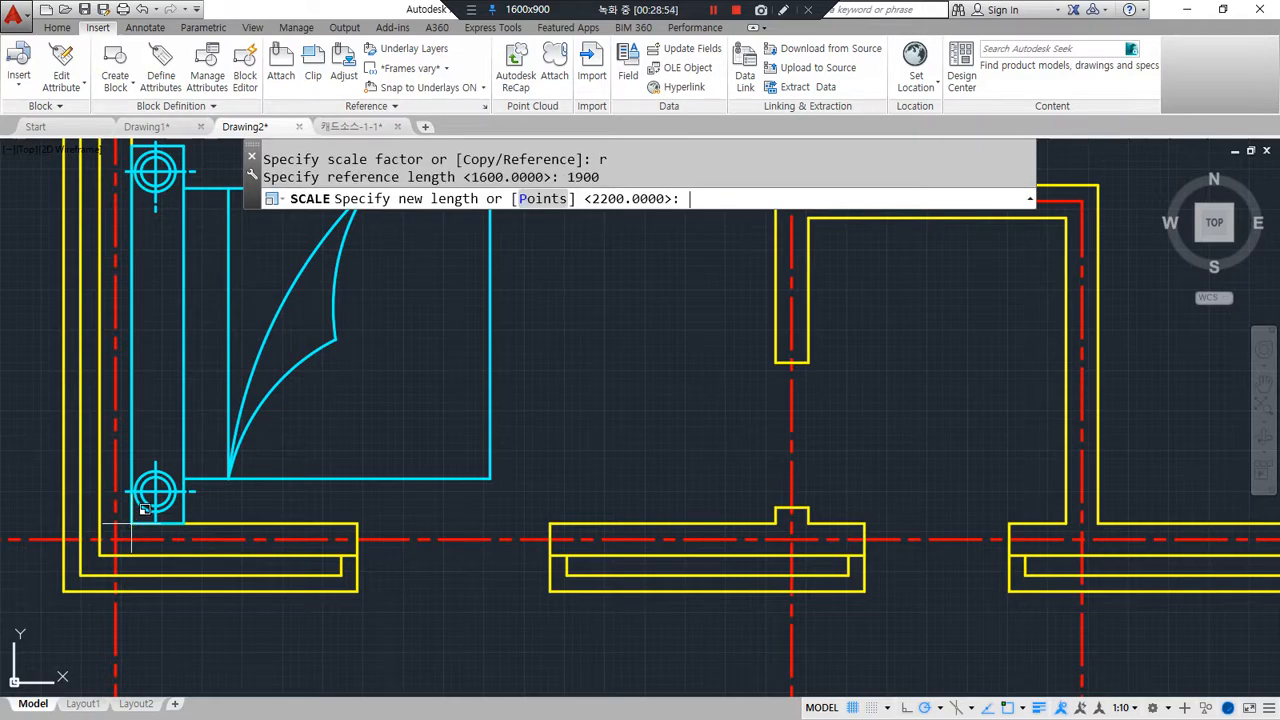
pyautogui.write('2100')
pyautogui.press('Return')
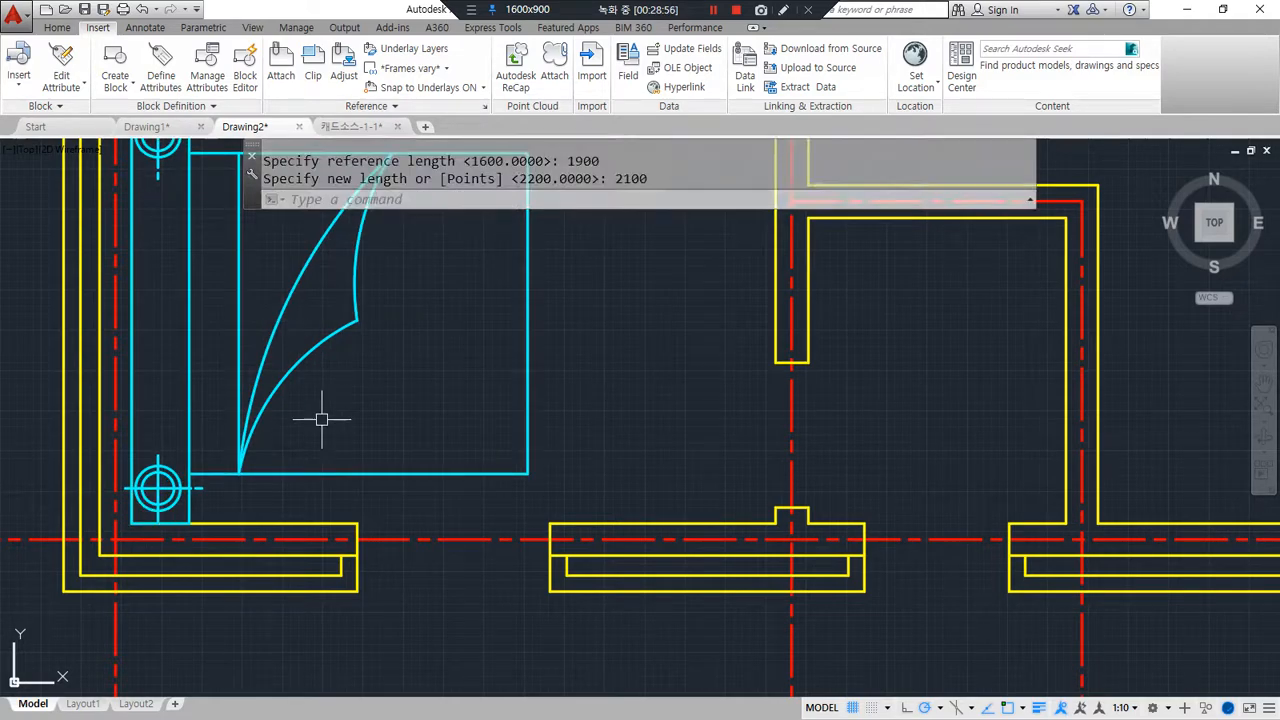
pyautogui.scroll(-3, 251, 423)
pyautogui.moveTo(286, 514); pyautogui.dragTo(172, 571, button='middle')
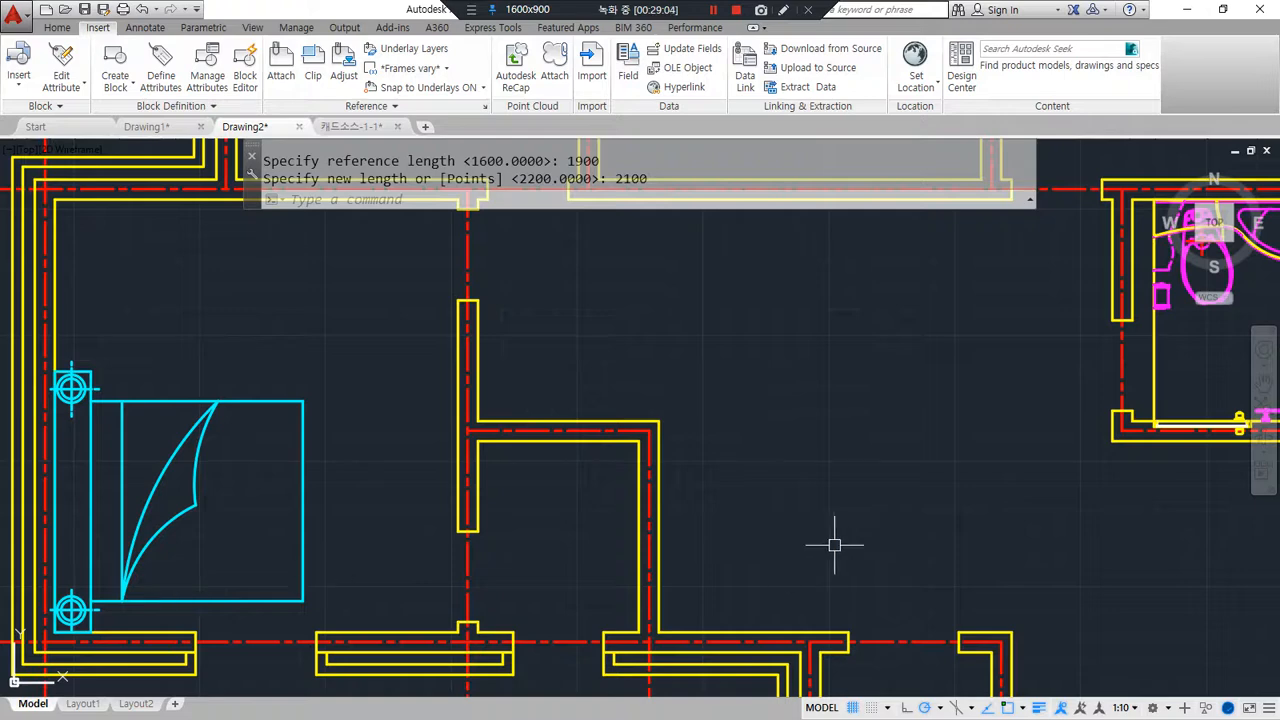
pyautogui.scroll(-3, 774, 466)
pyautogui.moveTo(774, 466); pyautogui.dragTo(540, 569, button='middle')
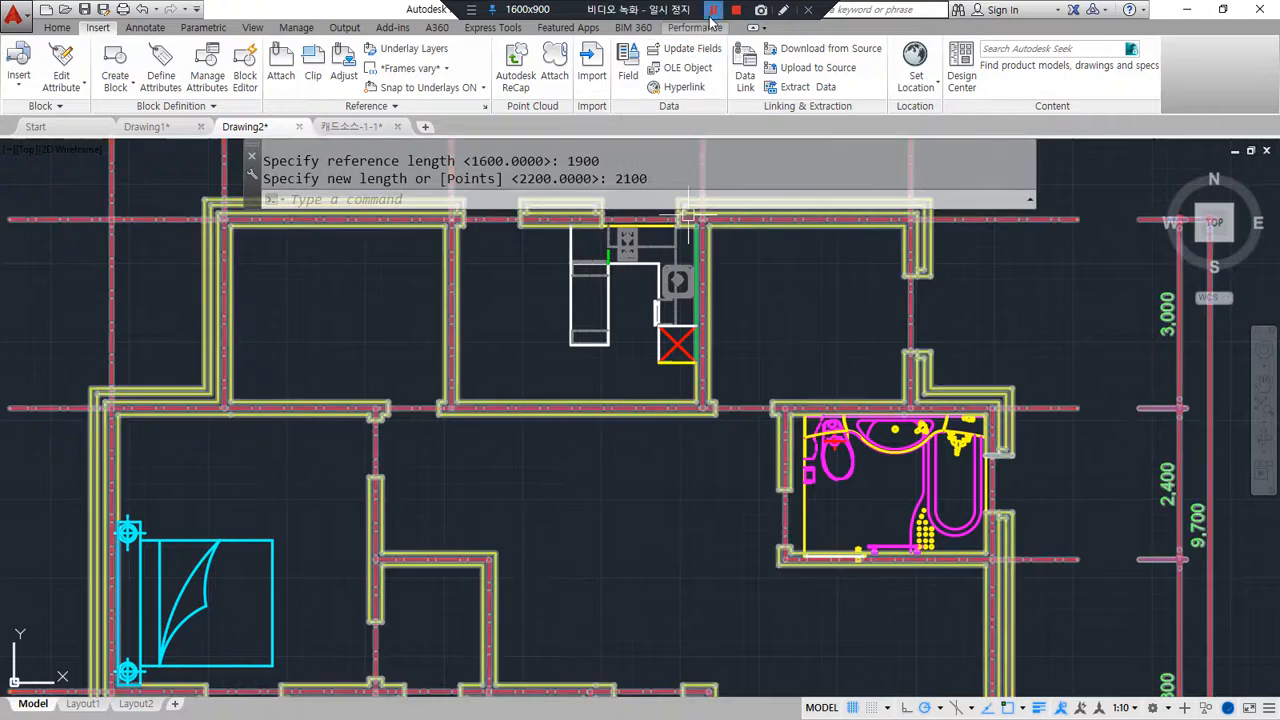
# Step: Switch to the Notepad file with the AutoCAD command notes and search it for "wipeout"
pyautogui.hotkey('alt', 'Tab')
pyautogui.moveTo(206, 401); pyautogui.dragTo(103, 401)
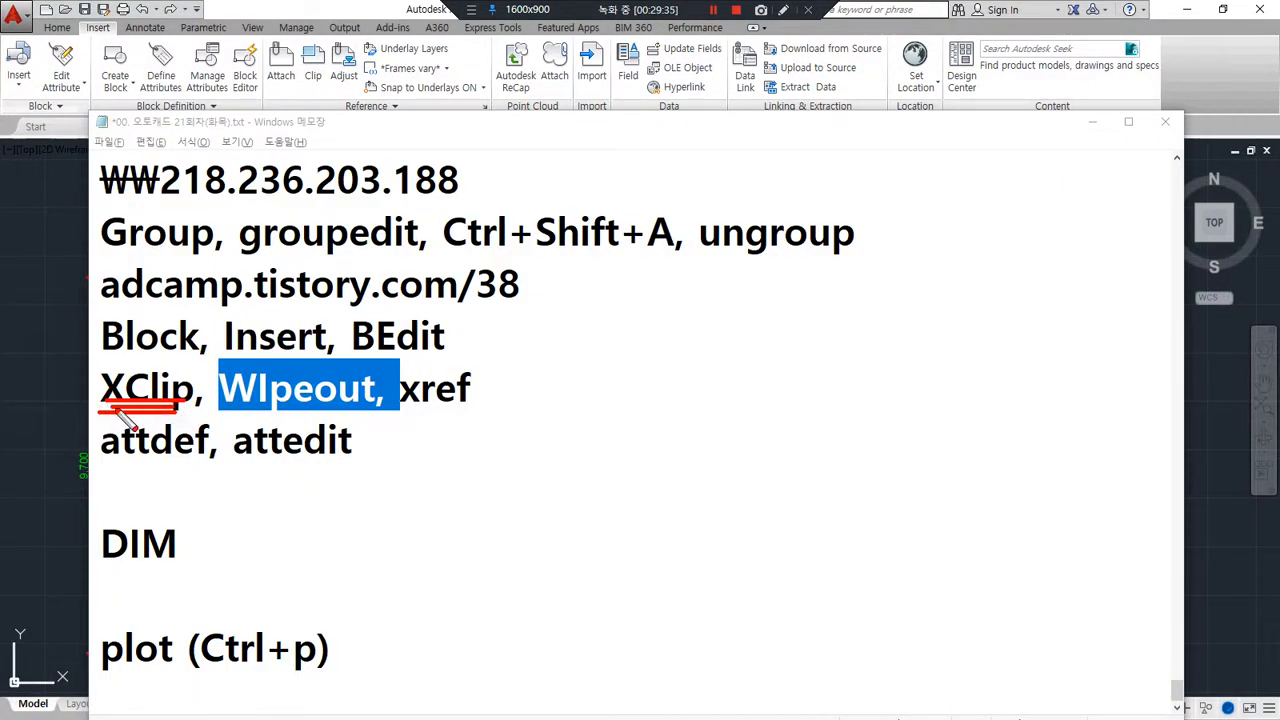
pyautogui.moveTo(384, 414)
pyautogui.mouseDown()
pyautogui.moveTo(262, 418)
pyautogui.moveTo(386, 418)
pyautogui.mouseUp()
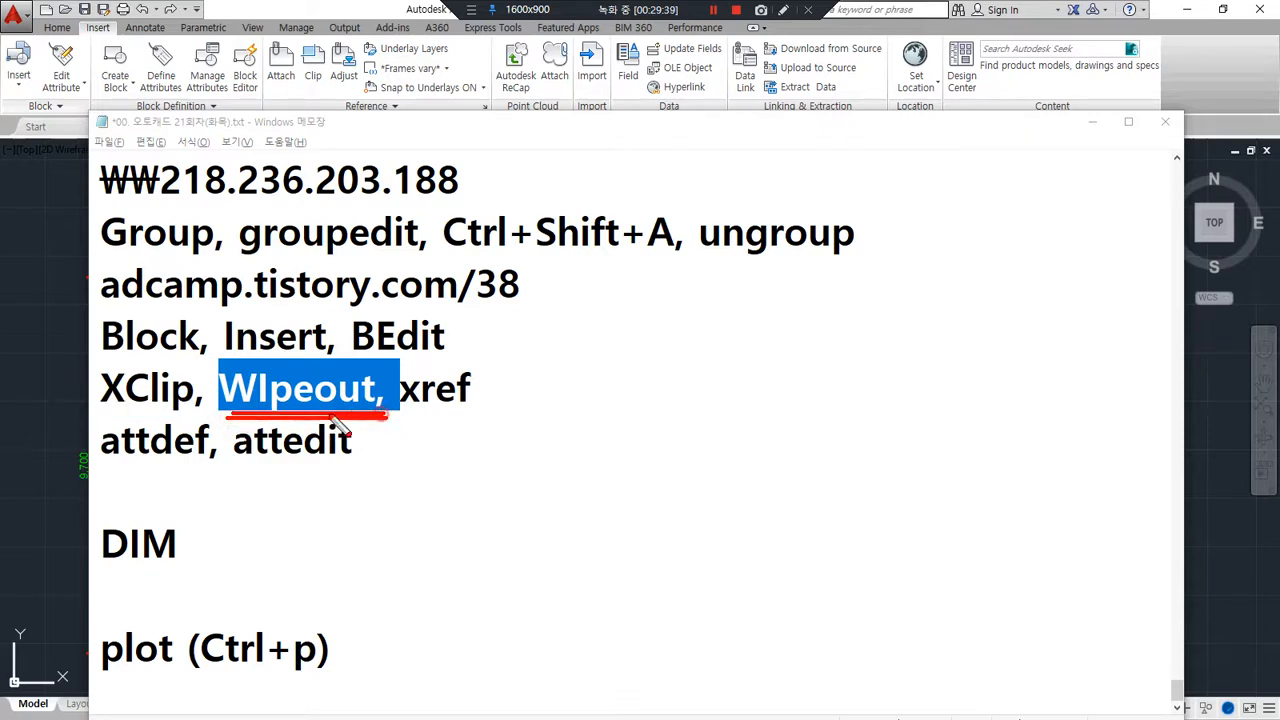
pyautogui.scroll(10, 498, 350)
pyautogui.scroll(-5, 498, 350)
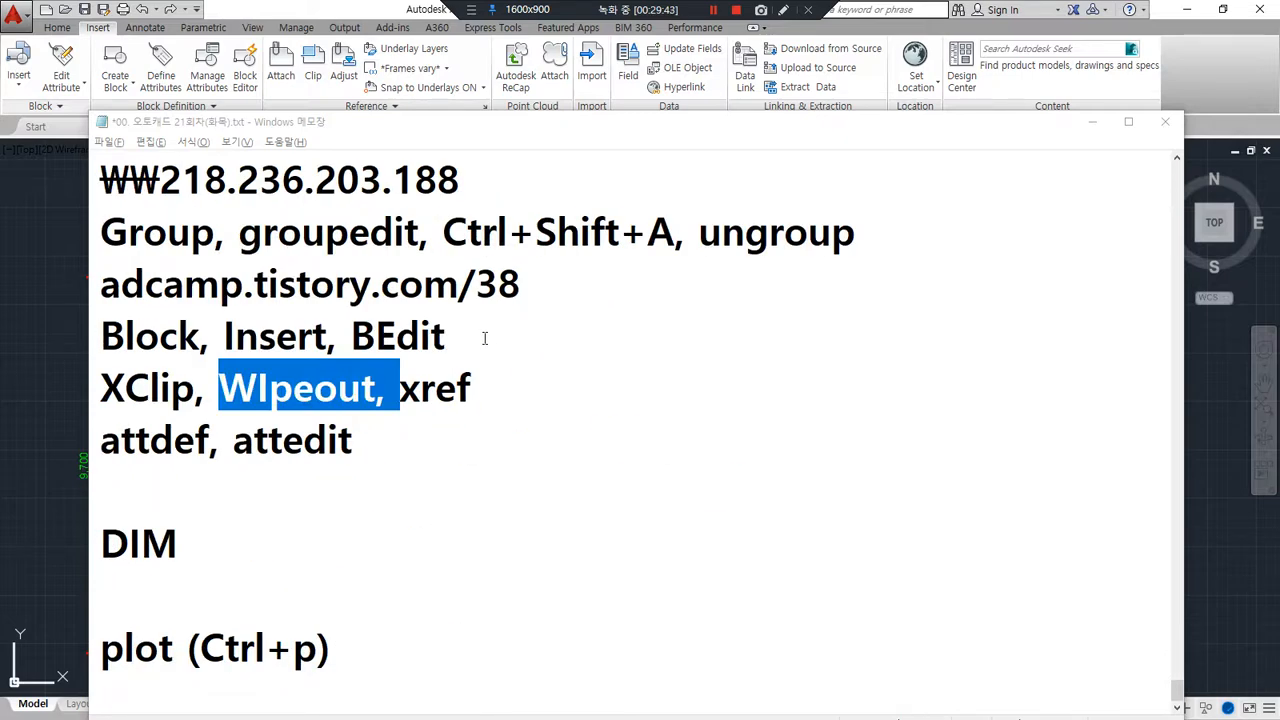
pyautogui.click(608, 336)
pyautogui.scroll(10, 512, 424)
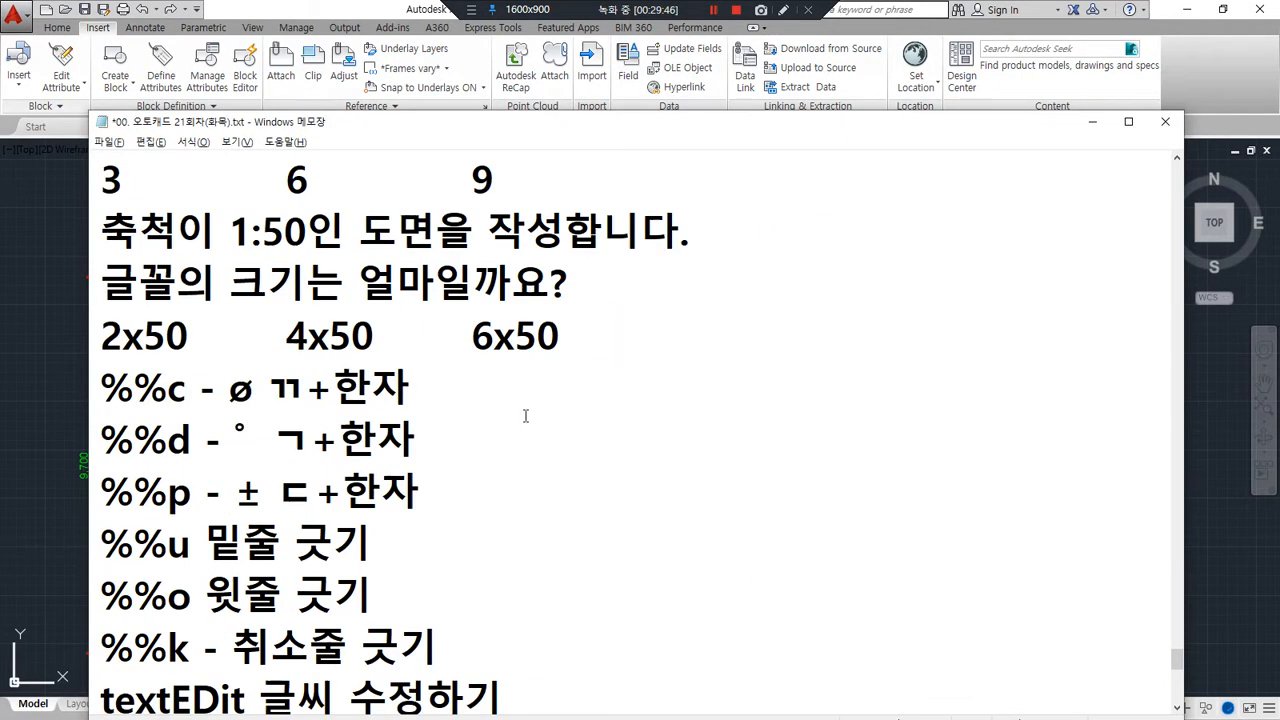
pyautogui.hotkey('ctrl', 'f')
pyautogui.write('wipeout')
pyautogui.press('Return')
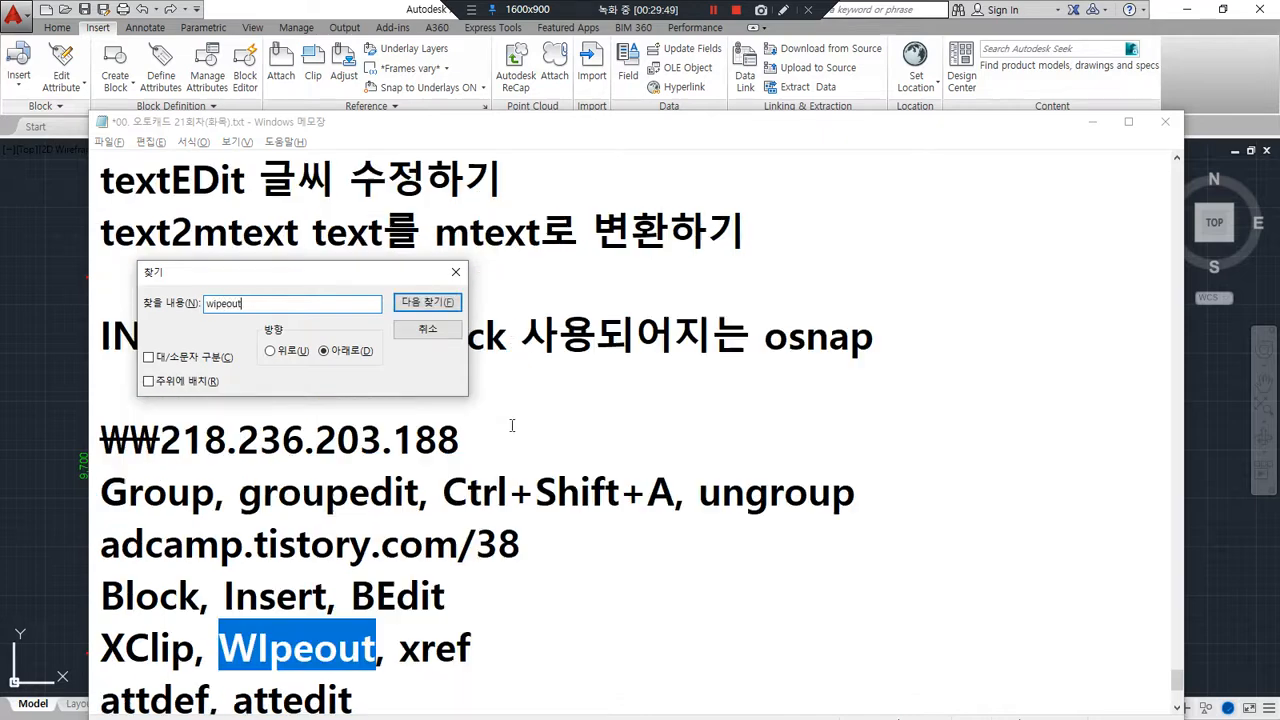
# Step: Repeat the downward search for "wipeout" in the command notes and close the search
pyautogui.press('Escape')
pyautogui.press('F3')
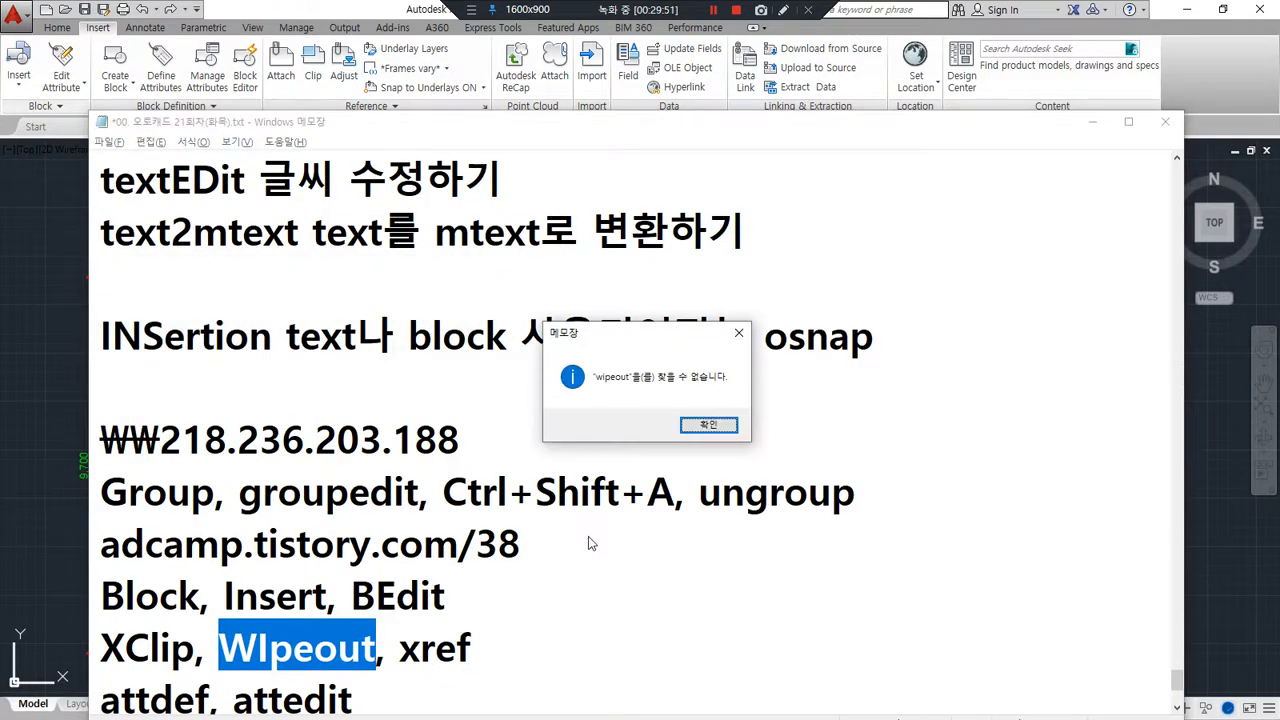
pyautogui.press('Return')
pyautogui.hotkey('ctrl', 'f')
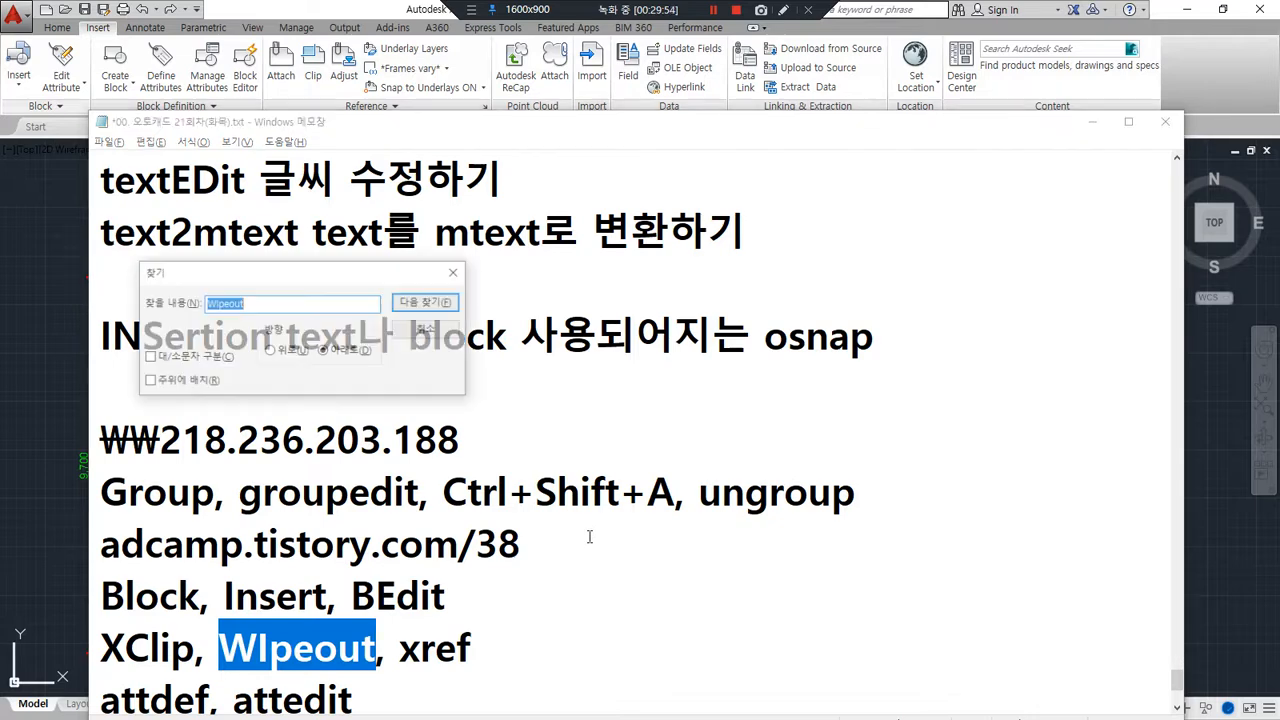
pyautogui.press('Return')
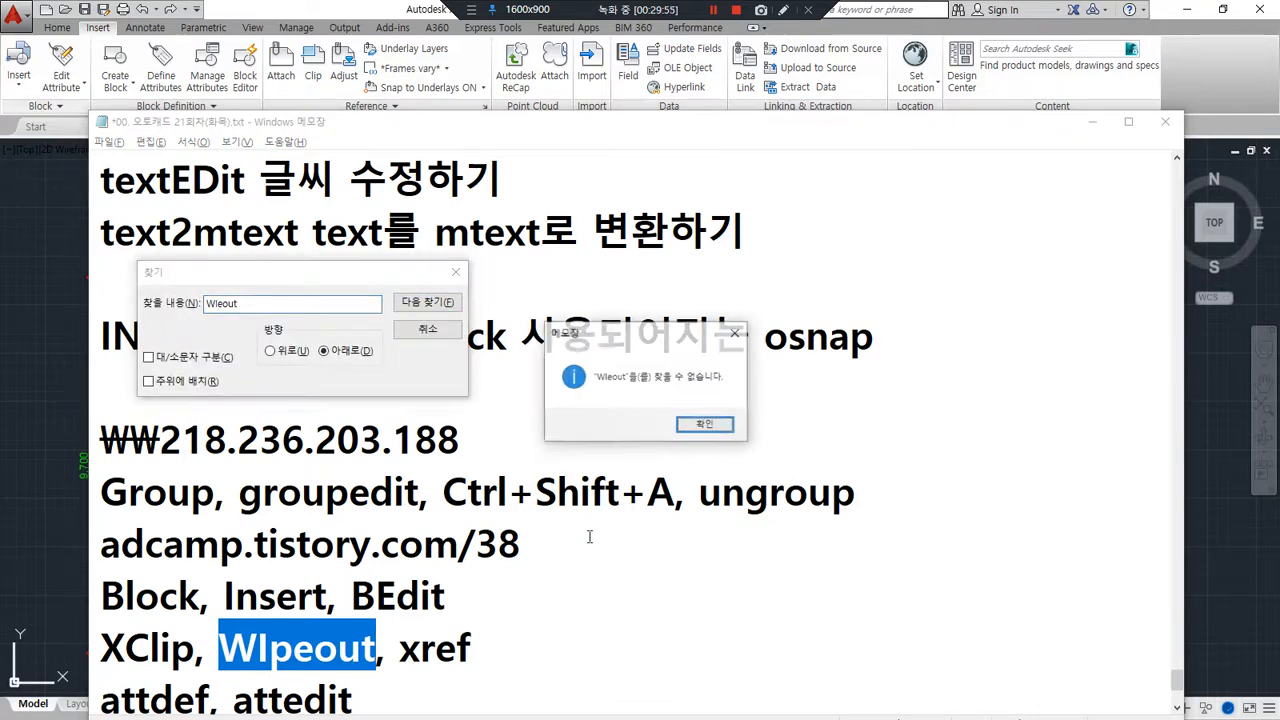
pyautogui.press('Escape')
pyautogui.press('Escape')
# Step: Correct the misspelled WIpout(가리기) line below the DRaworder entry in the notes to WIpeout(가리기)
pyautogui.scroll(8, 557, 553)
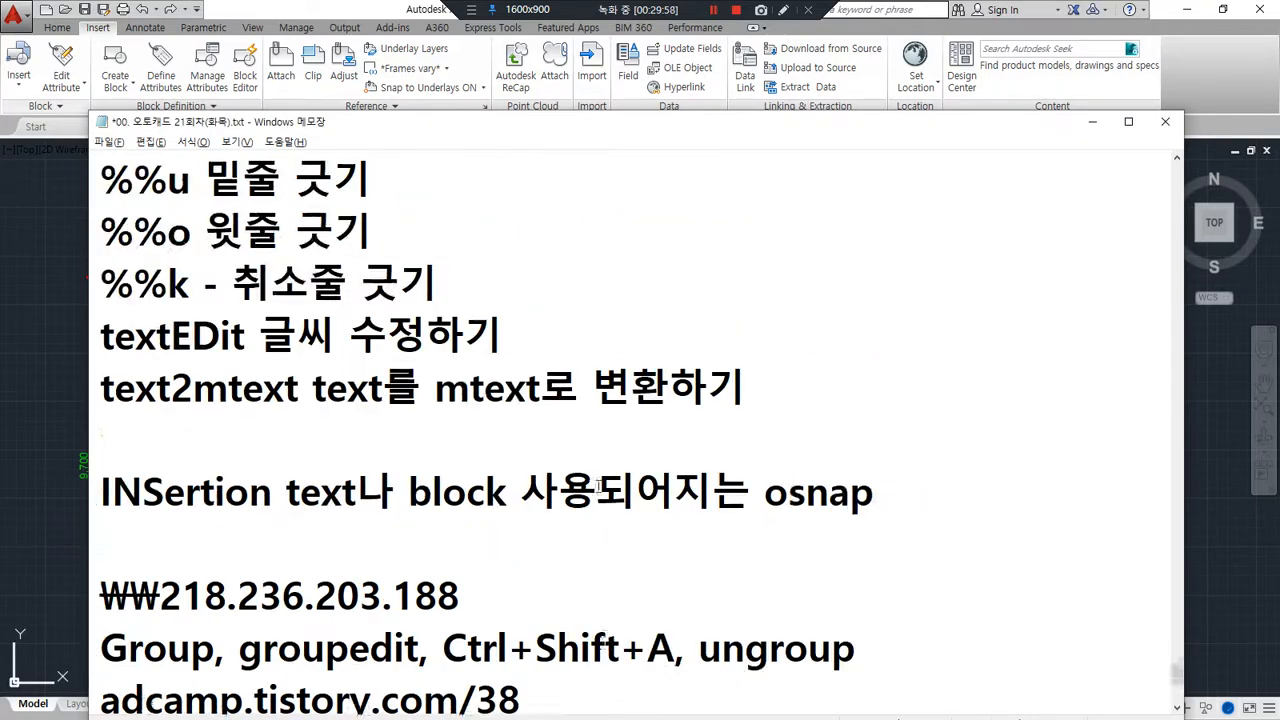
pyautogui.scroll(5, 557, 458)
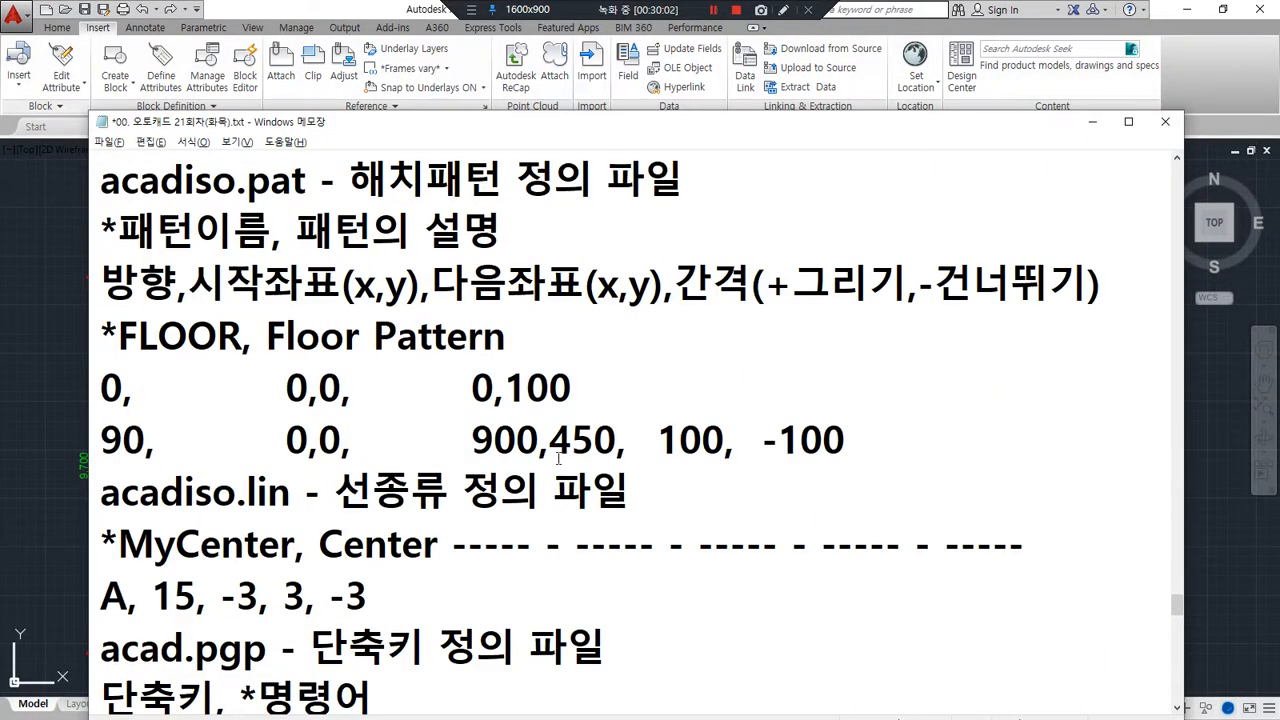
pyautogui.scroll(6, 557, 458)
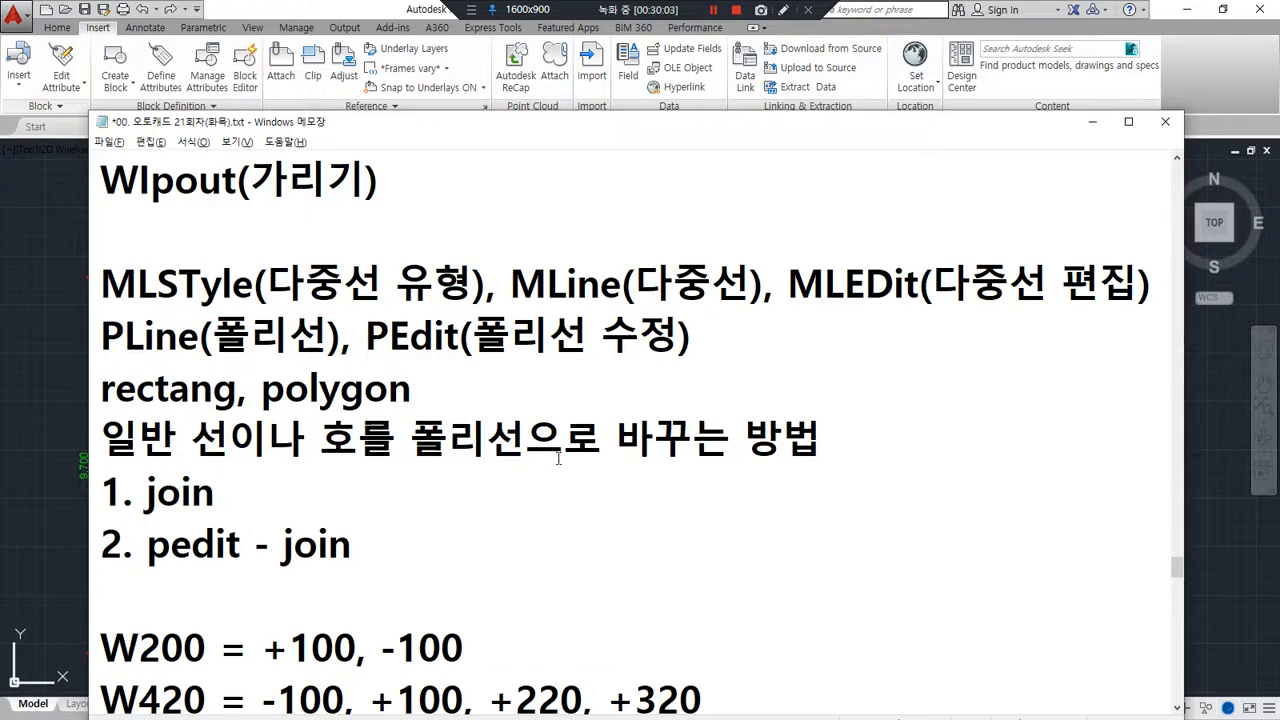
pyautogui.scroll(1, 558, 458)
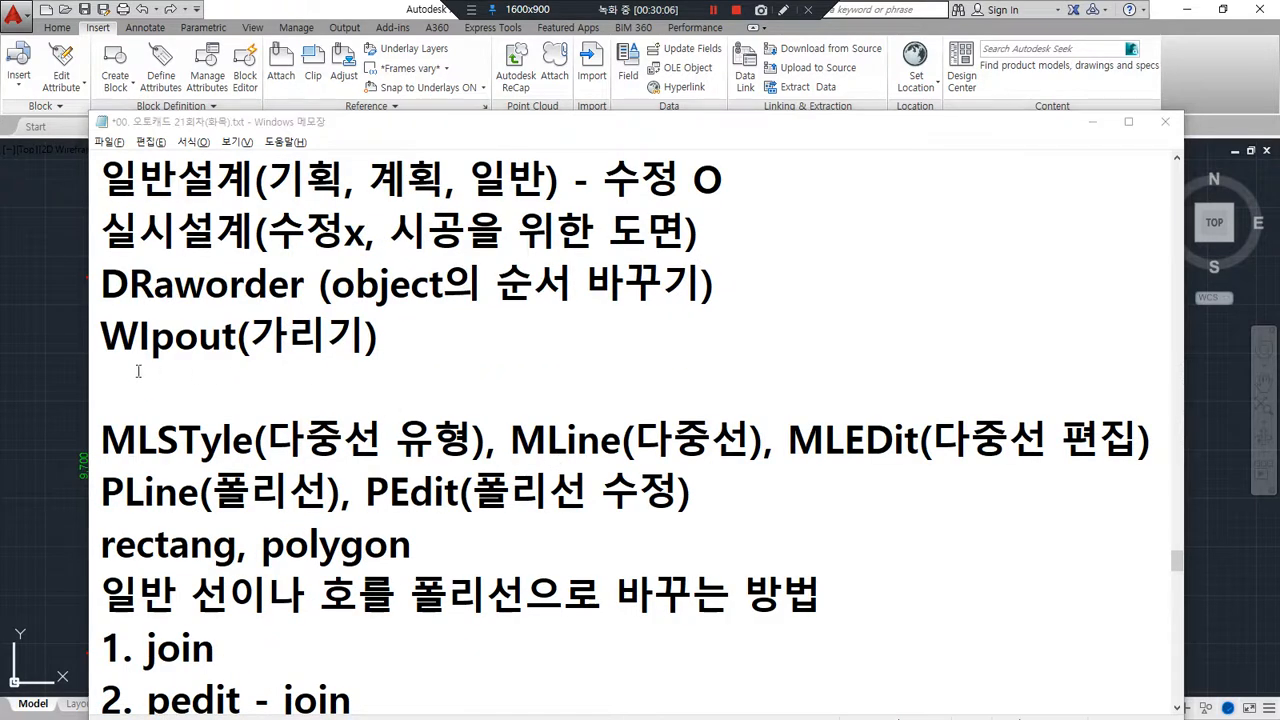
pyautogui.moveTo(129, 369); pyautogui.dragTo(395, 372)
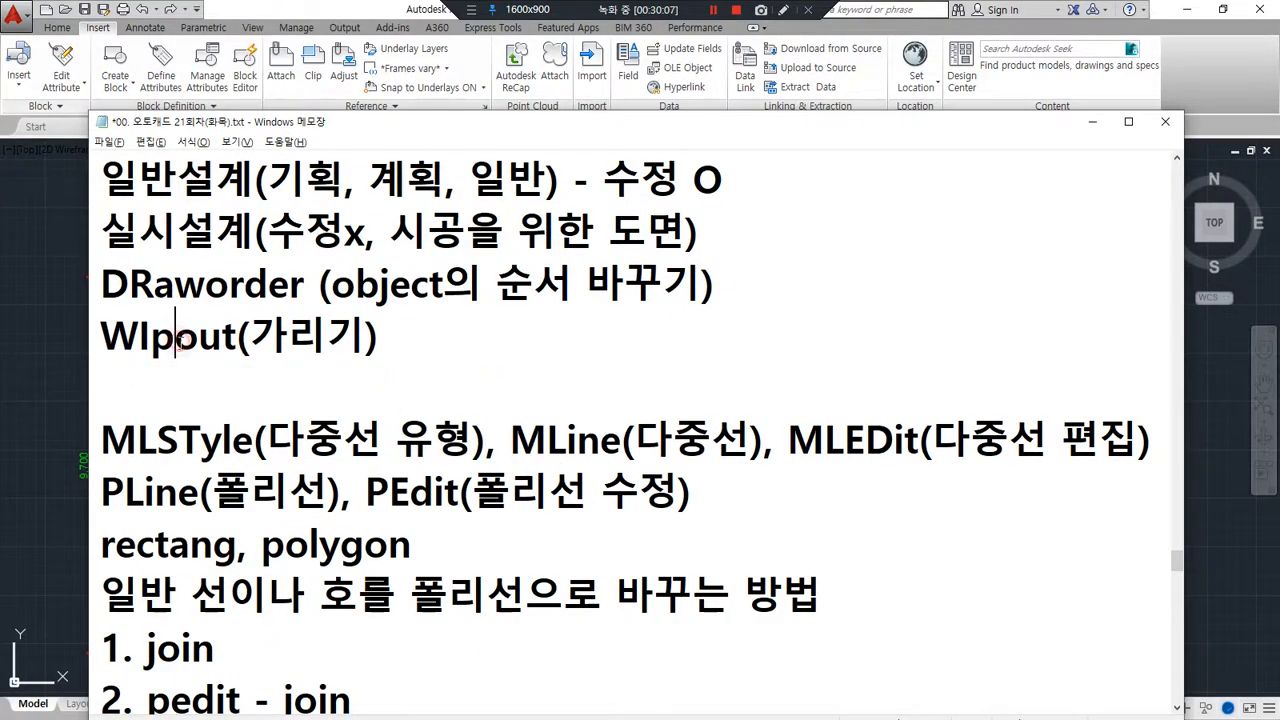
pyautogui.write('e')
# Step: Review the WIpeout, DRaworder and REVCloud entries in the notes, and the XClip, WIpeout, xref line near the end
pyautogui.moveTo(90, 370); pyautogui.dragTo(386, 371)
pyautogui.moveTo(124, 310); pyautogui.dragTo(334, 310)
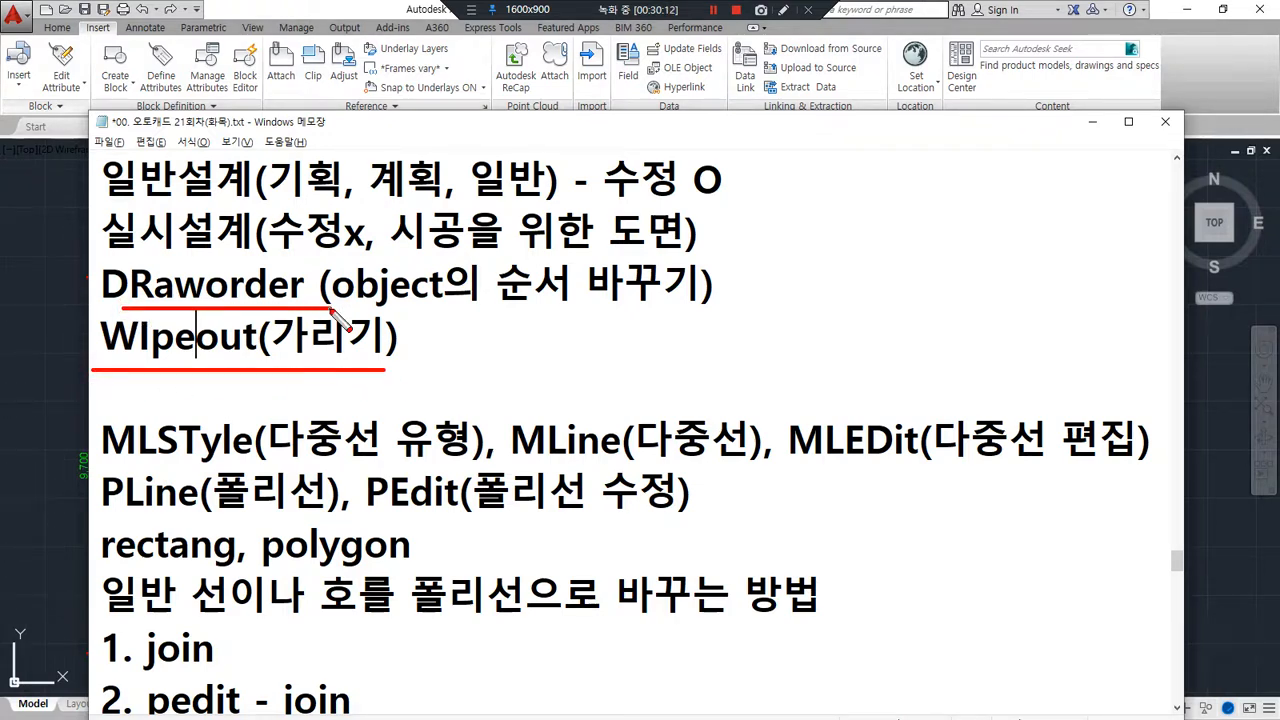
pyautogui.moveTo(114, 360)
pyautogui.mouseDown()
pyautogui.moveTo(366, 364)
pyautogui.moveTo(110, 364)
pyautogui.moveTo(320, 368)
pyautogui.mouseUp()
pyautogui.scroll(1, 333, 372)
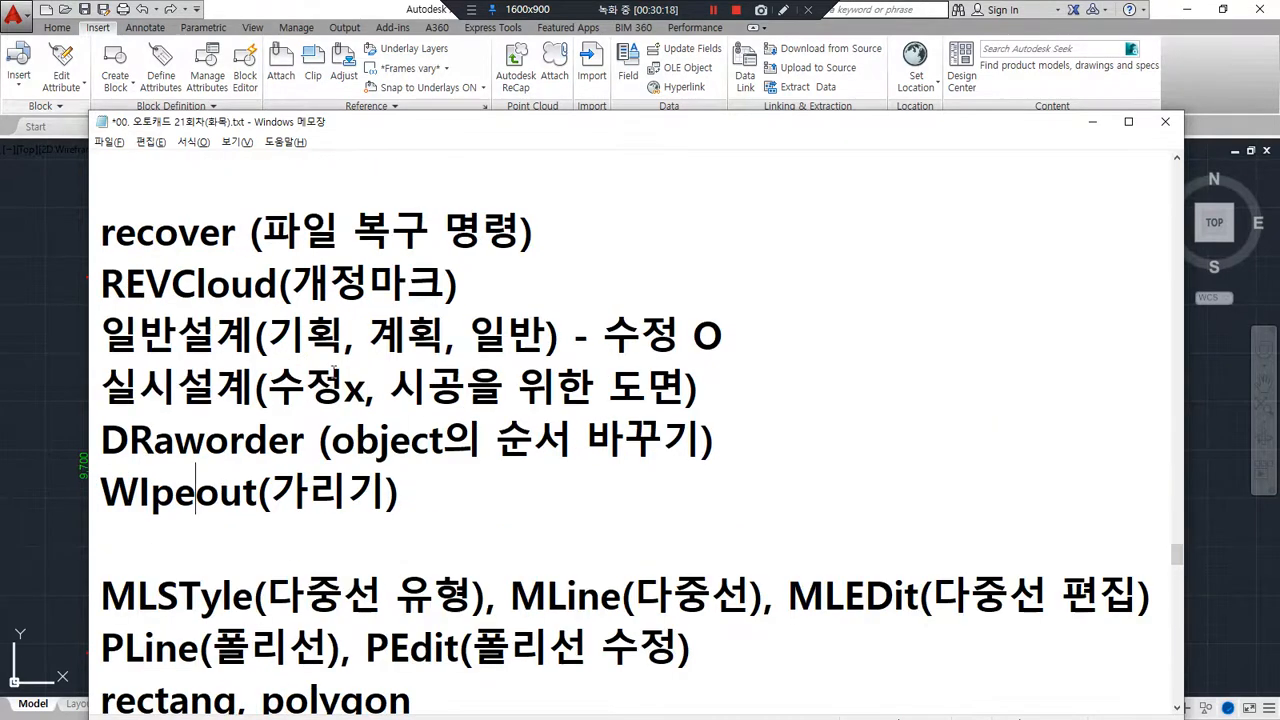
pyautogui.moveTo(112, 298)
pyautogui.mouseDown()
pyautogui.moveTo(440, 300)
pyautogui.moveTo(188, 312)
pyautogui.mouseUp()
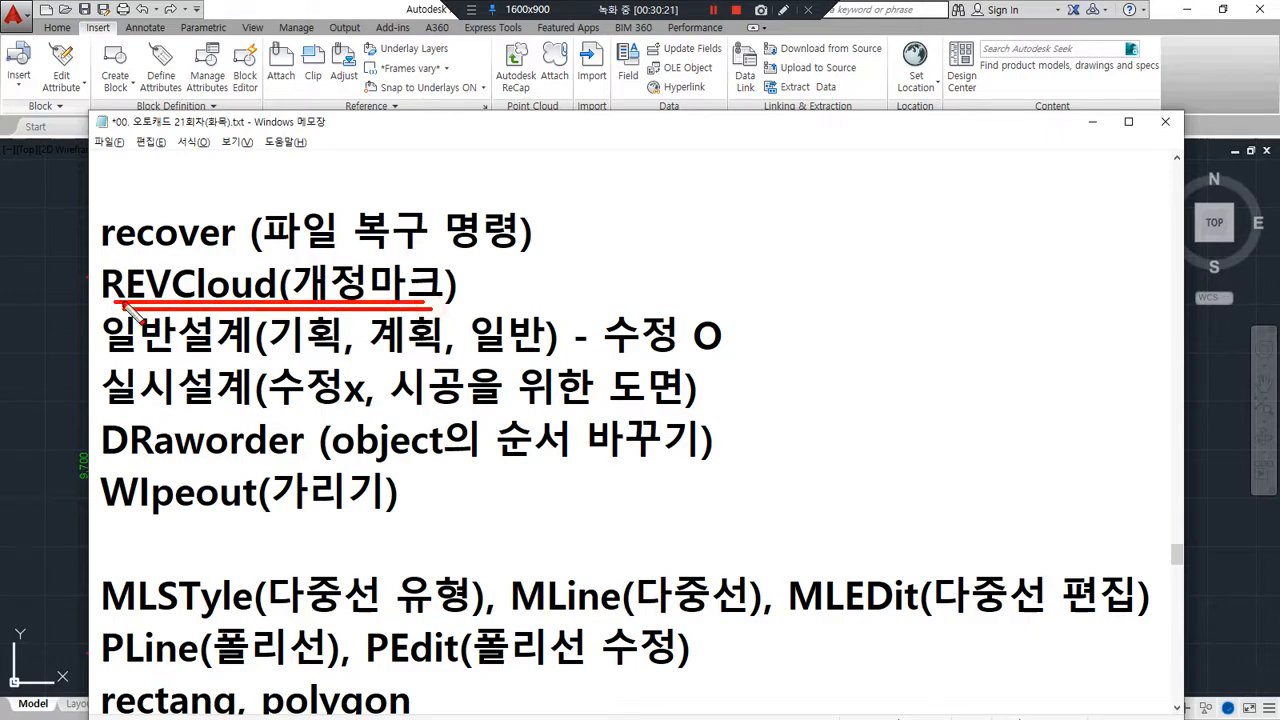
pyautogui.scroll(-10, 359, 437)
pyautogui.scroll(-3, 359, 437)
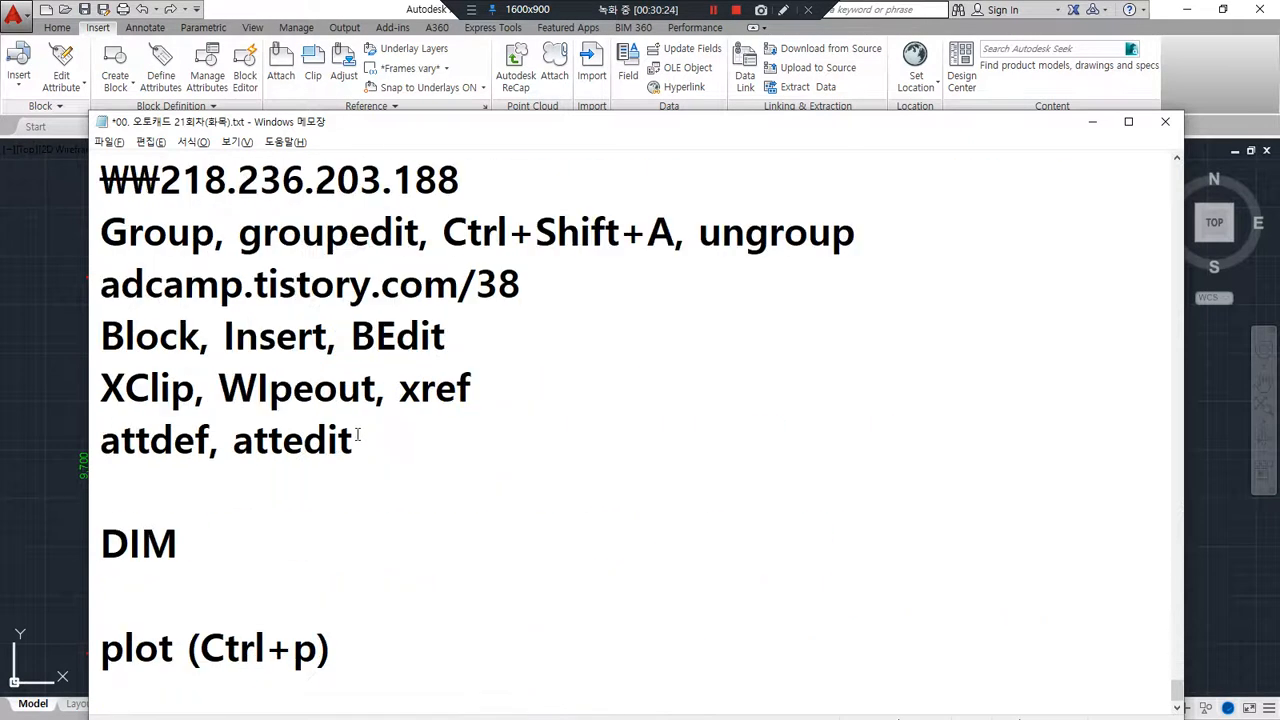
pyautogui.moveTo(246, 408)
pyautogui.mouseDown()
pyautogui.moveTo(376, 406)
pyautogui.moveTo(232, 414)
pyautogui.moveTo(100, 388)
pyautogui.moveTo(212, 384)
pyautogui.moveTo(158, 418)
pyautogui.mouseUp()
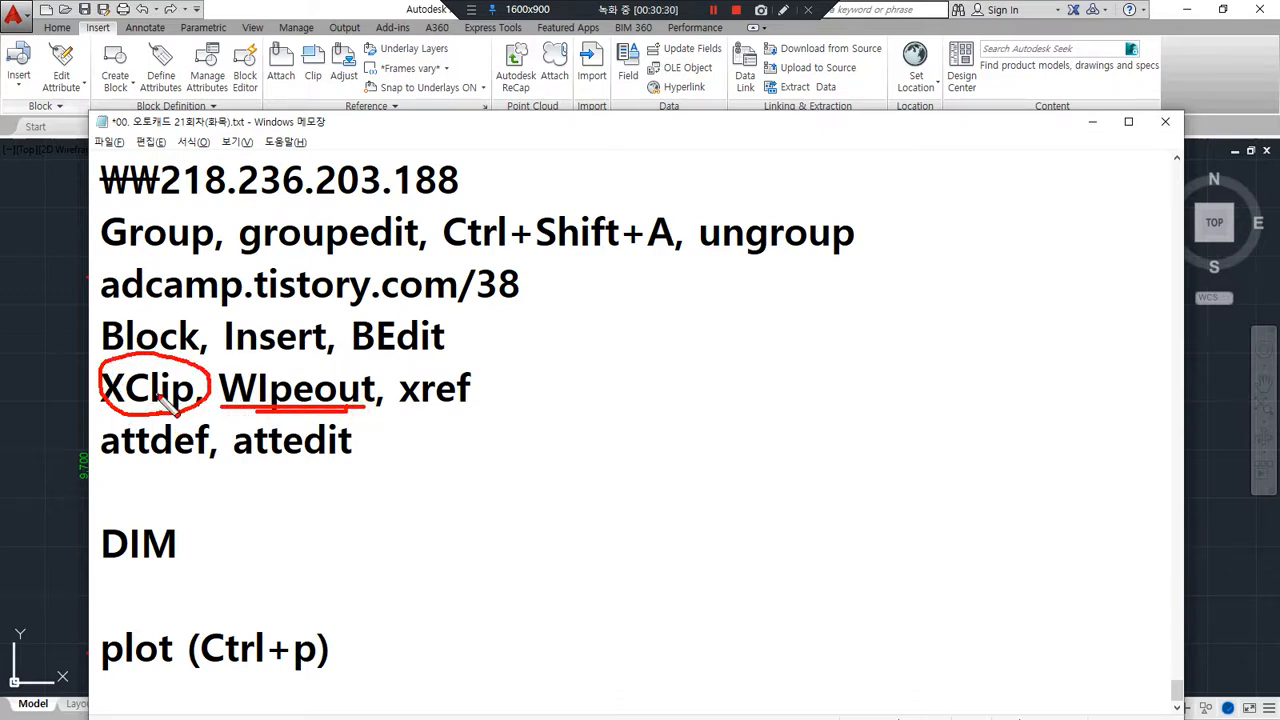
pyautogui.press('Escape')
# Step: Switch back to the AutoCAD floor plan and clip the plan block with XCLIP, using a new rectangular boundary around the large room with the bed
pyautogui.click(62, 452)
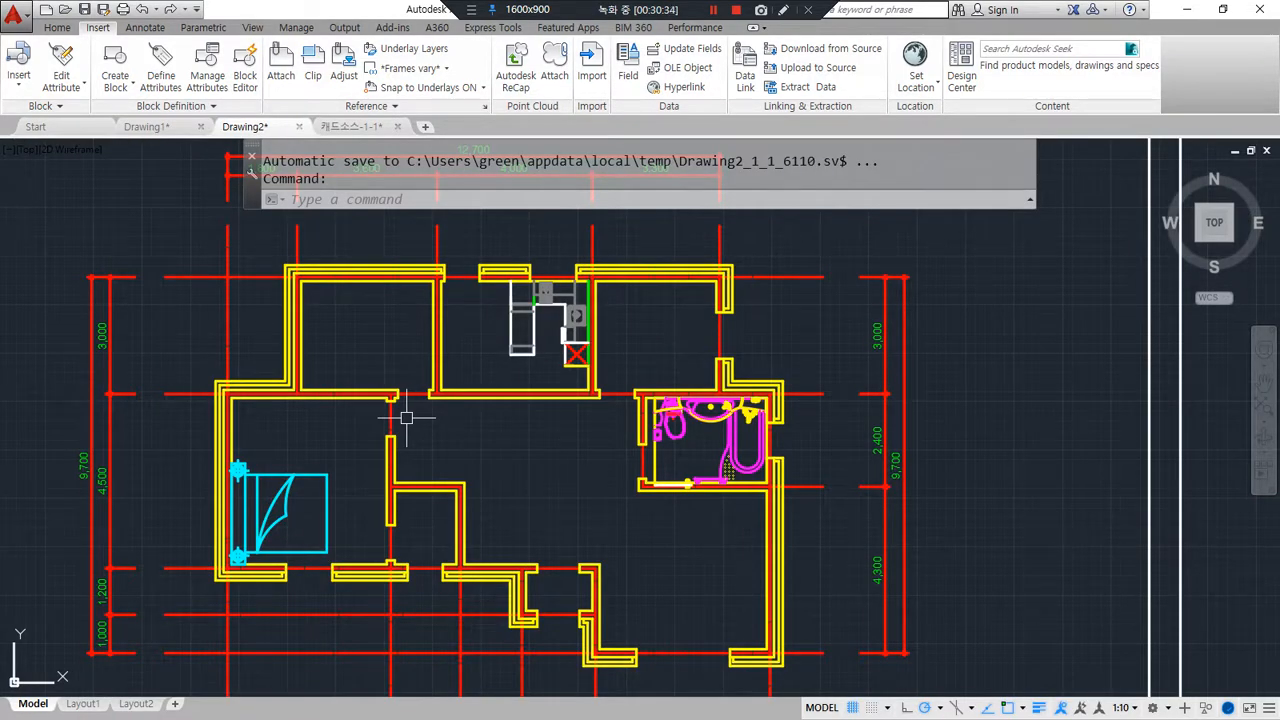
pyautogui.write('xclip')
pyautogui.press('Return')
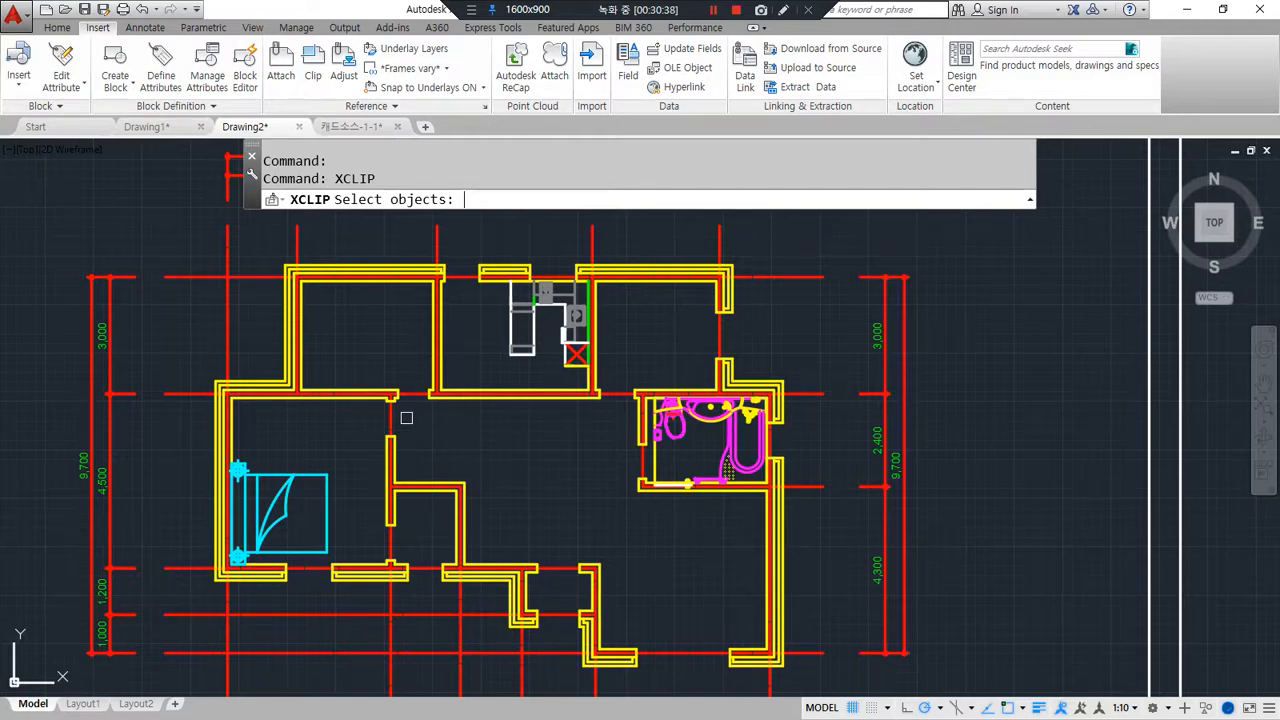
pyautogui.click(356, 392)
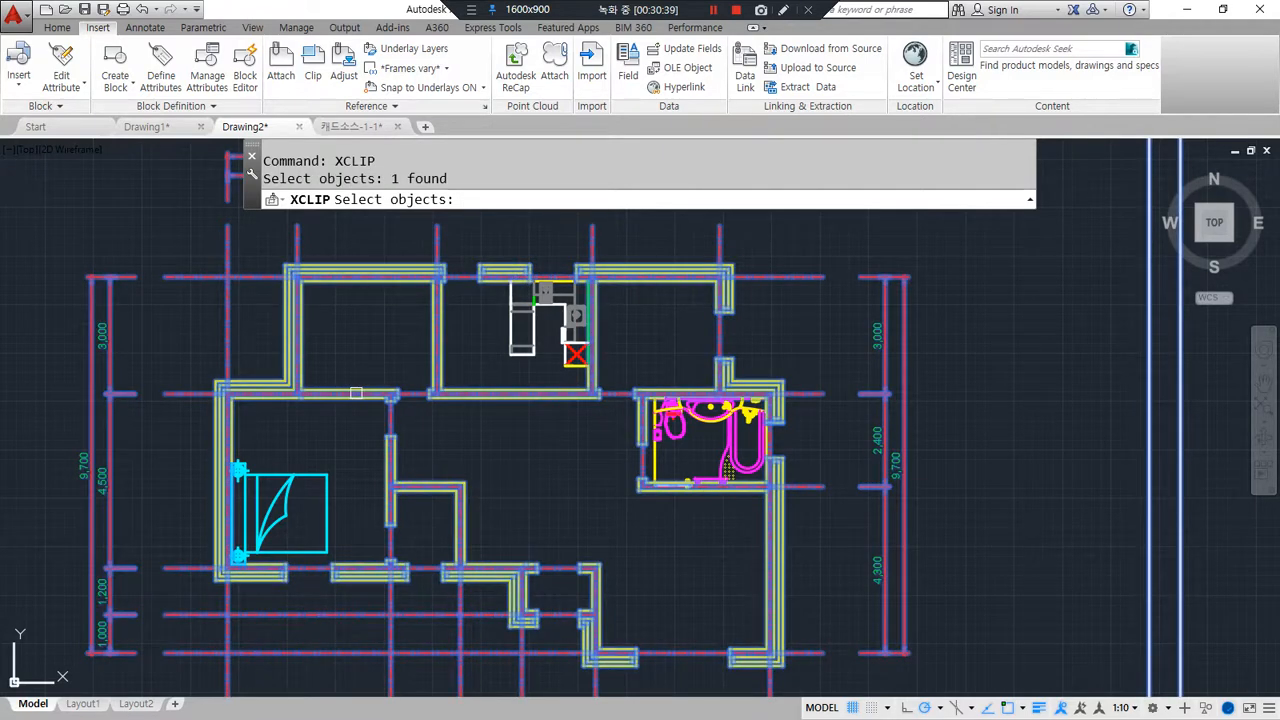
pyautogui.press('Return')
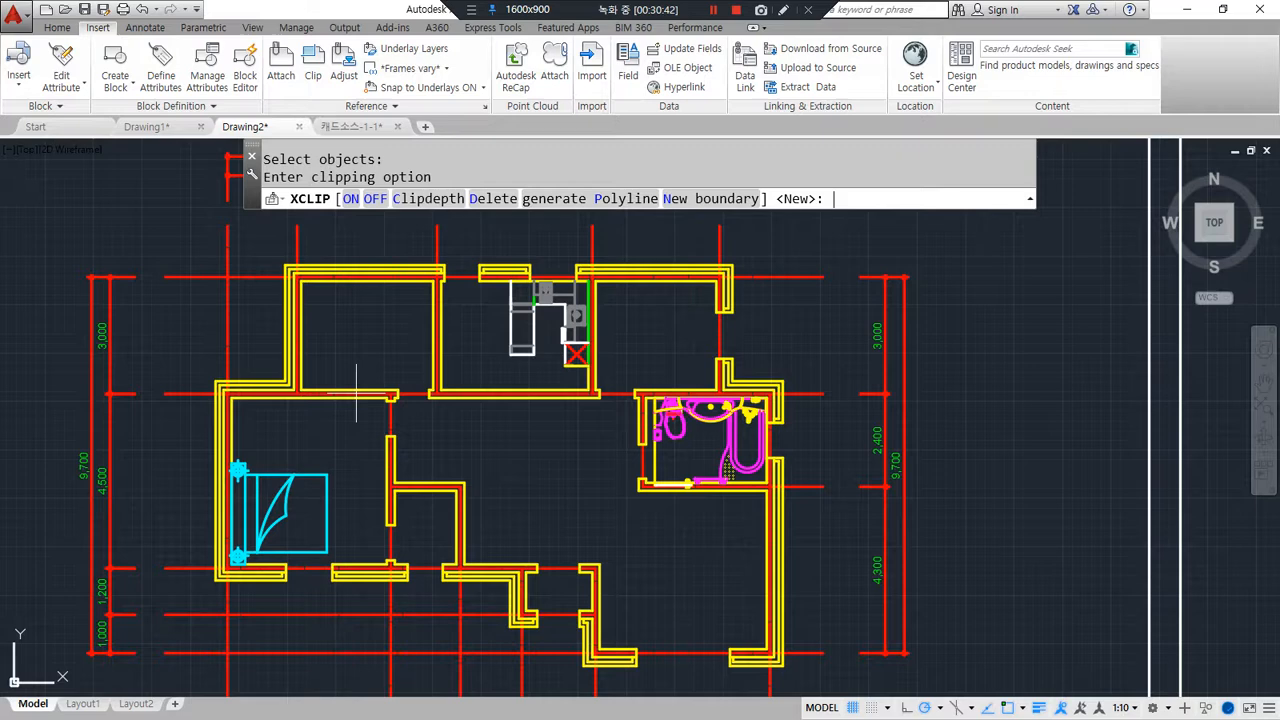
pyautogui.moveTo(660, 222)
pyautogui.mouseDown()
pyautogui.moveTo(655, 205)
pyautogui.moveTo(735, 232)
pyautogui.mouseUp()
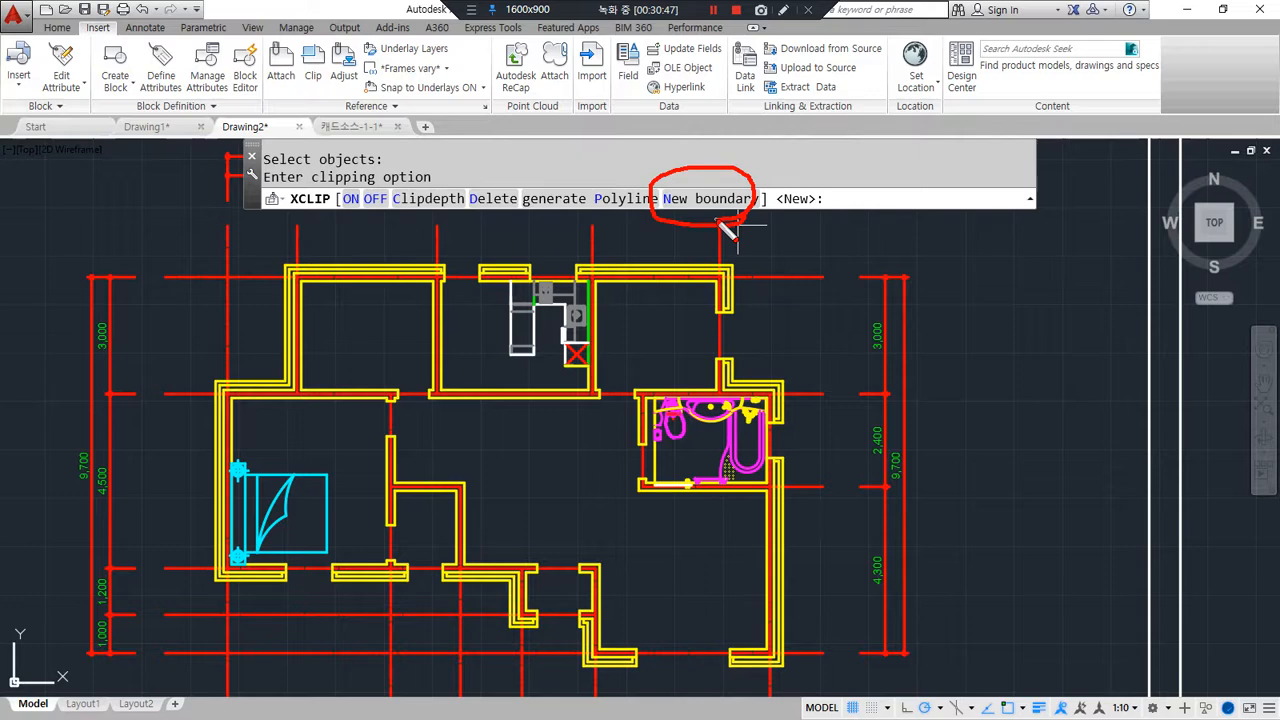
pyautogui.moveTo(684, 218)
pyautogui.mouseDown()
pyautogui.moveTo(705, 207)
pyautogui.moveTo(699, 221)
pyautogui.moveTo(775, 218)
pyautogui.mouseUp()
pyautogui.press('Escape')
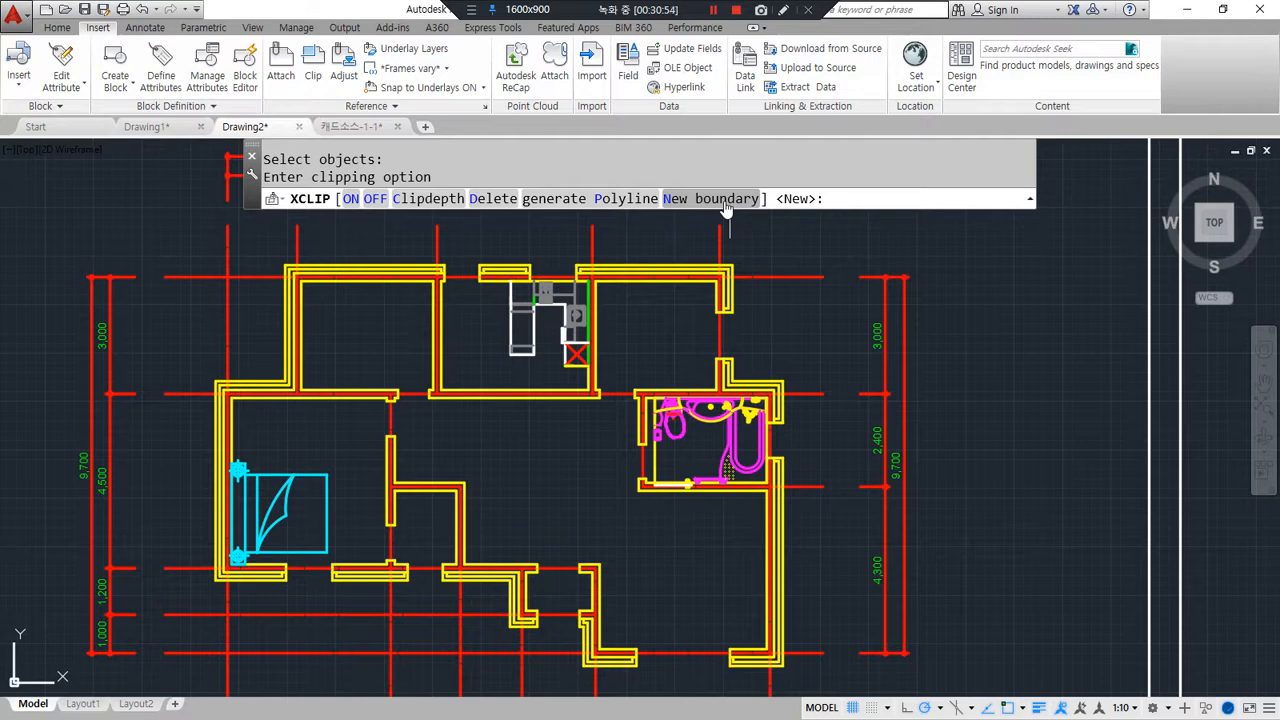
pyautogui.click(725, 200)
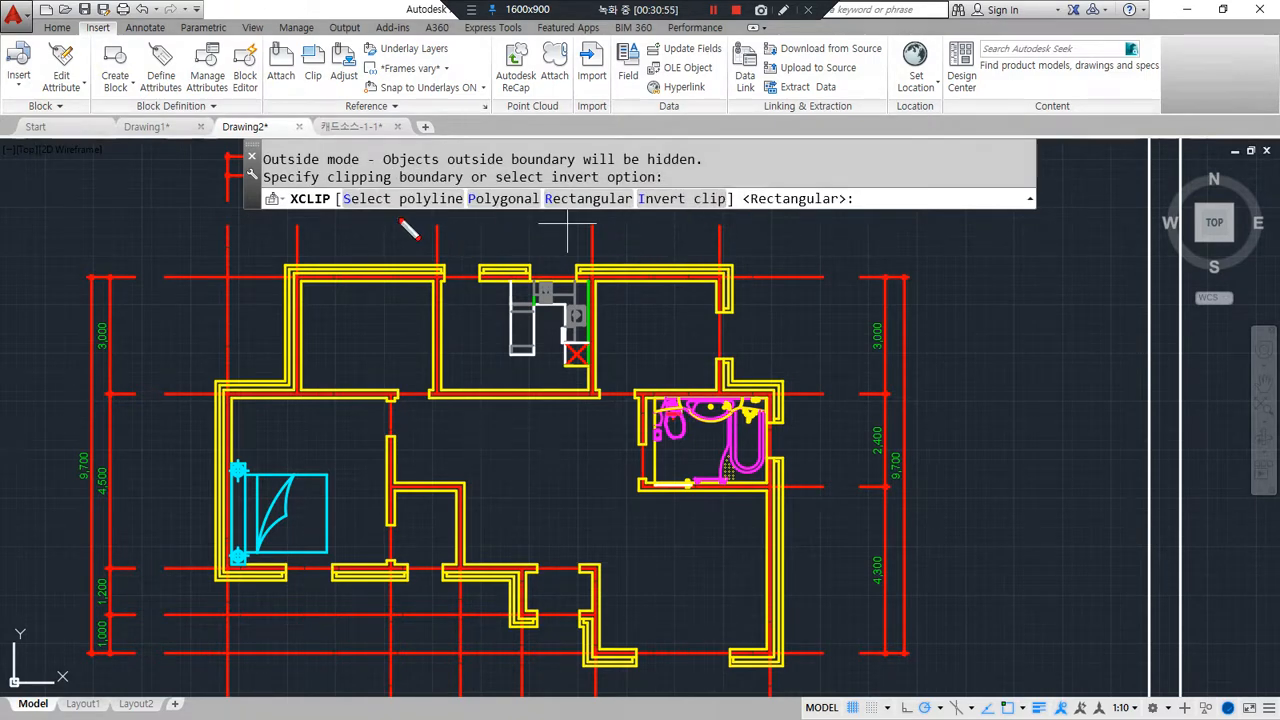
pyautogui.moveTo(458, 211); pyautogui.dragTo(330, 212)
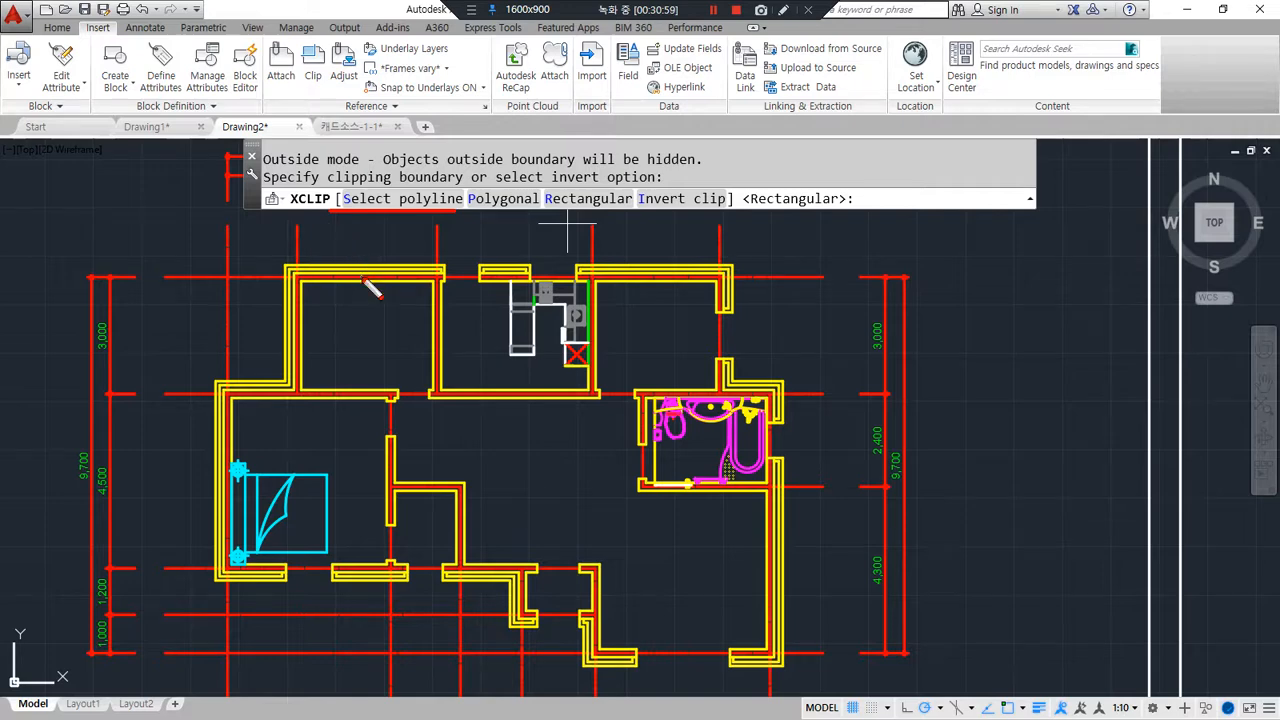
pyautogui.moveTo(534, 198)
pyautogui.mouseDown()
pyautogui.moveTo(503, 188)
pyautogui.moveTo(536, 204)
pyautogui.mouseUp()
pyautogui.moveTo(630, 200)
pyautogui.mouseDown()
pyautogui.moveTo(556, 196)
pyautogui.moveTo(606, 230)
pyautogui.moveTo(722, 219)
pyautogui.moveTo(714, 226)
pyautogui.mouseUp()
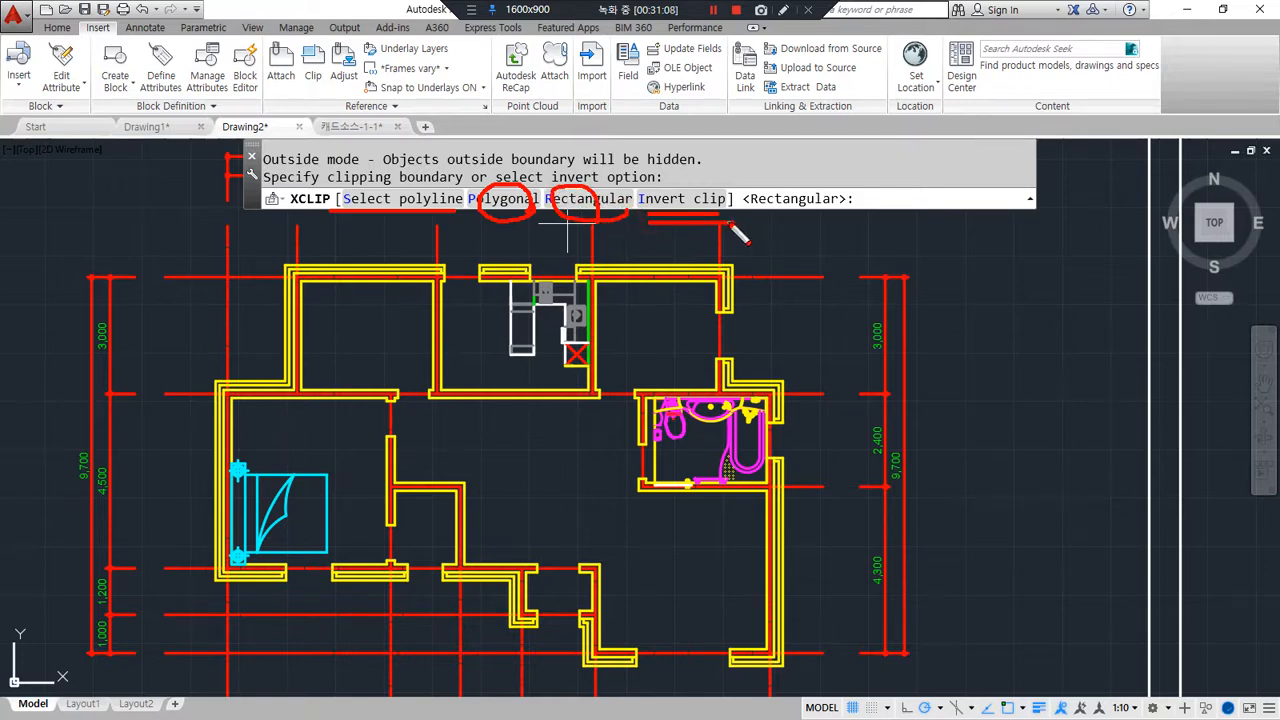
pyautogui.press('Escape')
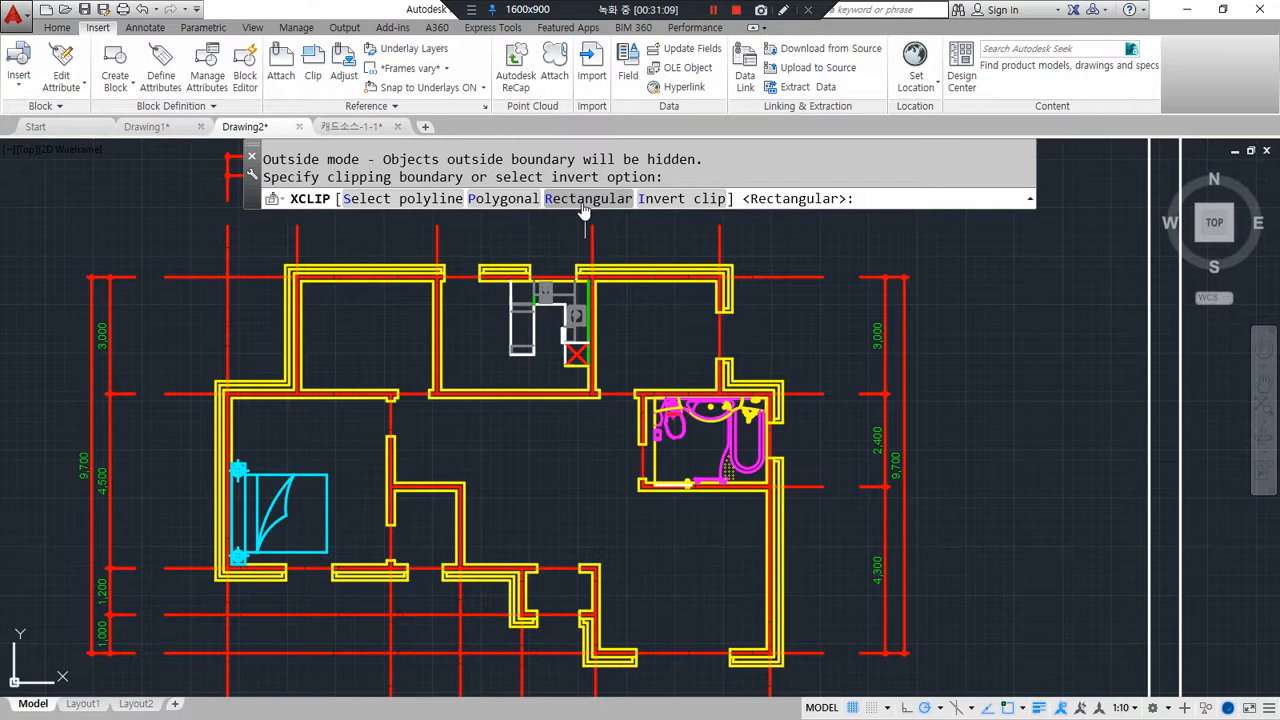
pyautogui.click(585, 208)
pyautogui.click(178, 362)
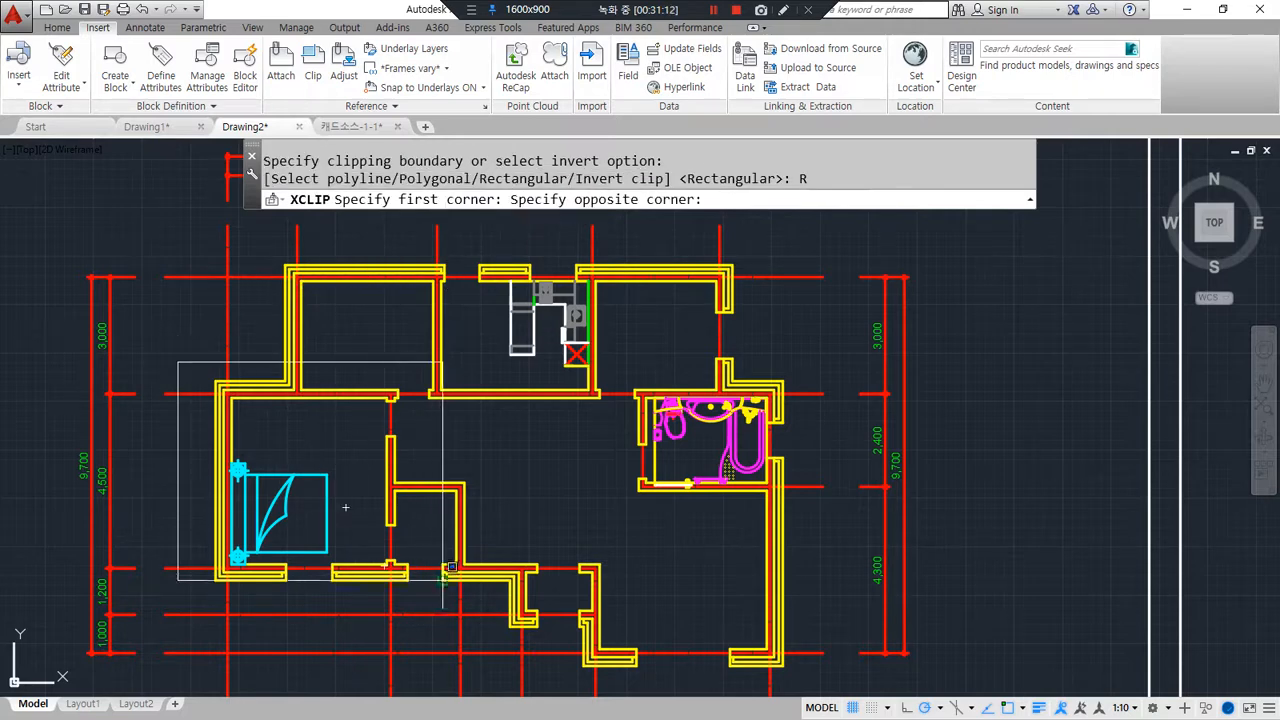
pyautogui.click(474, 593)
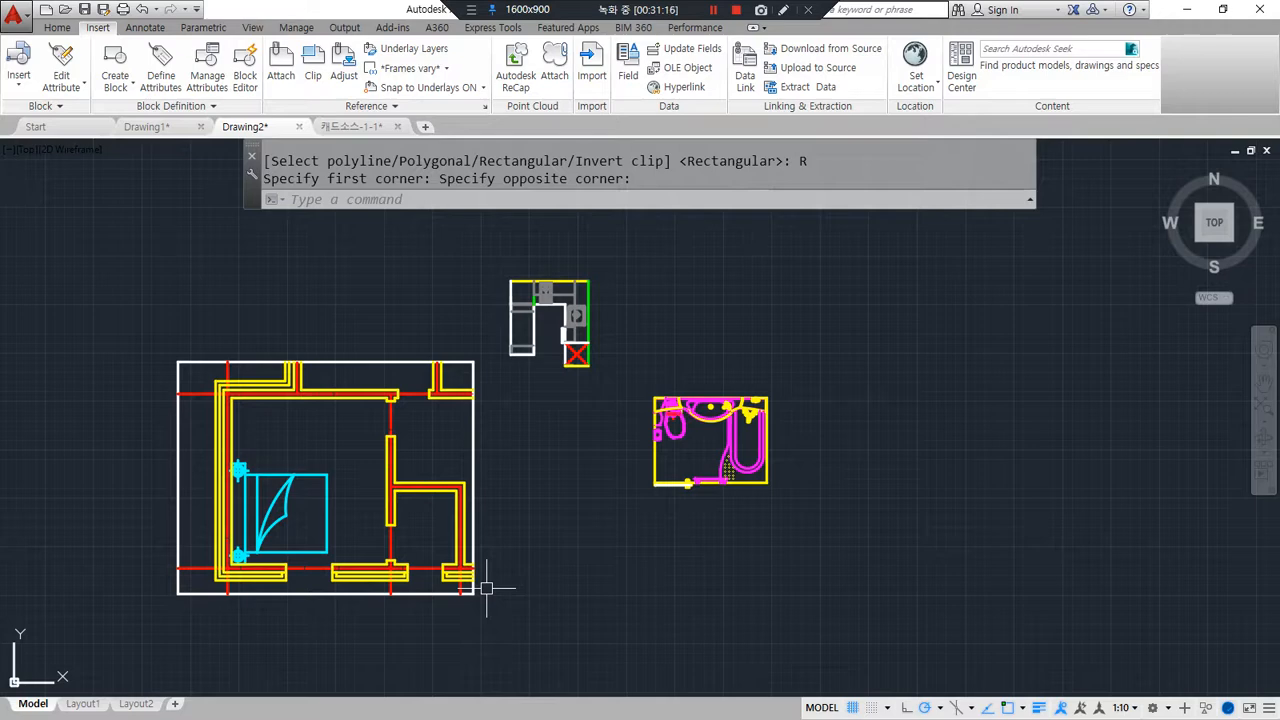
# Step: Undo the rectangular clip around the bedroom so the whole floor plan is restored
pyautogui.moveTo(535, 370)
pyautogui.mouseDown()
pyautogui.moveTo(601, 401)
pyautogui.moveTo(816, 453)
pyautogui.moveTo(600, 402)
pyautogui.mouseUp()
pyautogui.moveTo(318, 636)
pyautogui.mouseDown()
pyautogui.moveTo(482, 478)
pyautogui.moveTo(401, 602)
pyautogui.mouseUp()
pyautogui.press('Escape')
pyautogui.hotkey('ctrl', 'z')
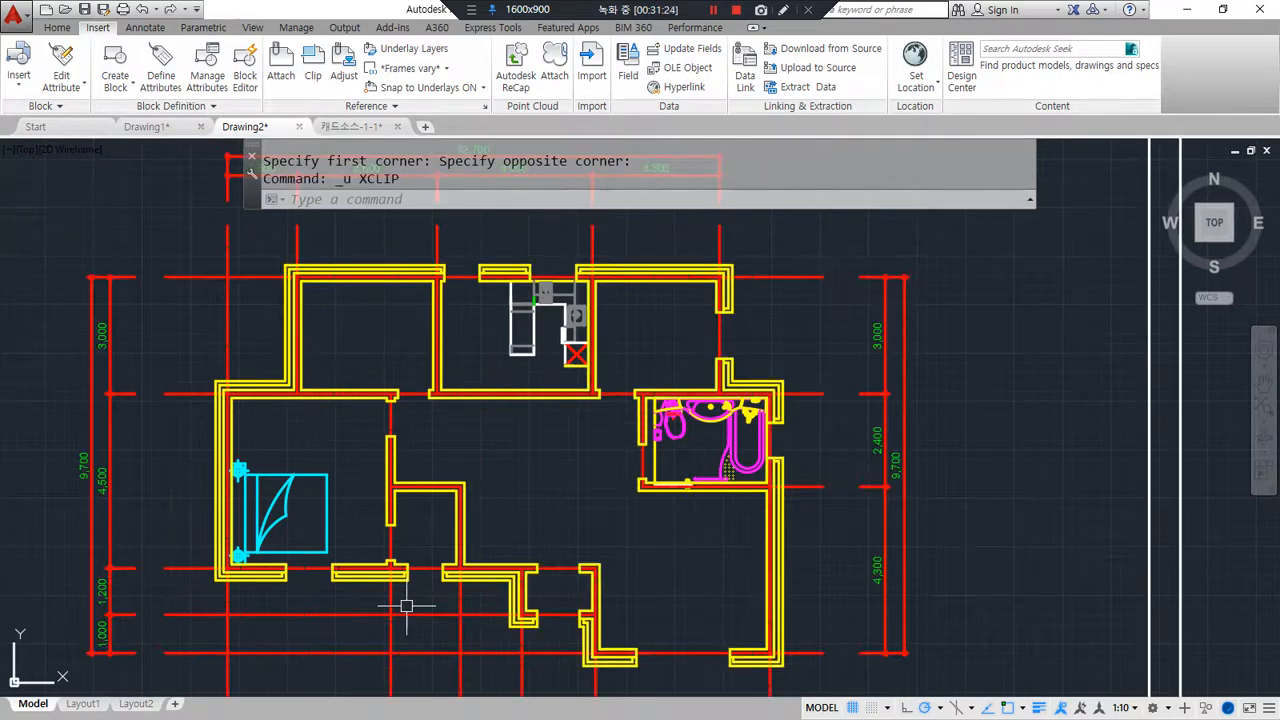
# Step: Clip the floor plan block with XCLIP to a new rectangular boundary around the kitchen, and undo that clip
pyautogui.write('XL')
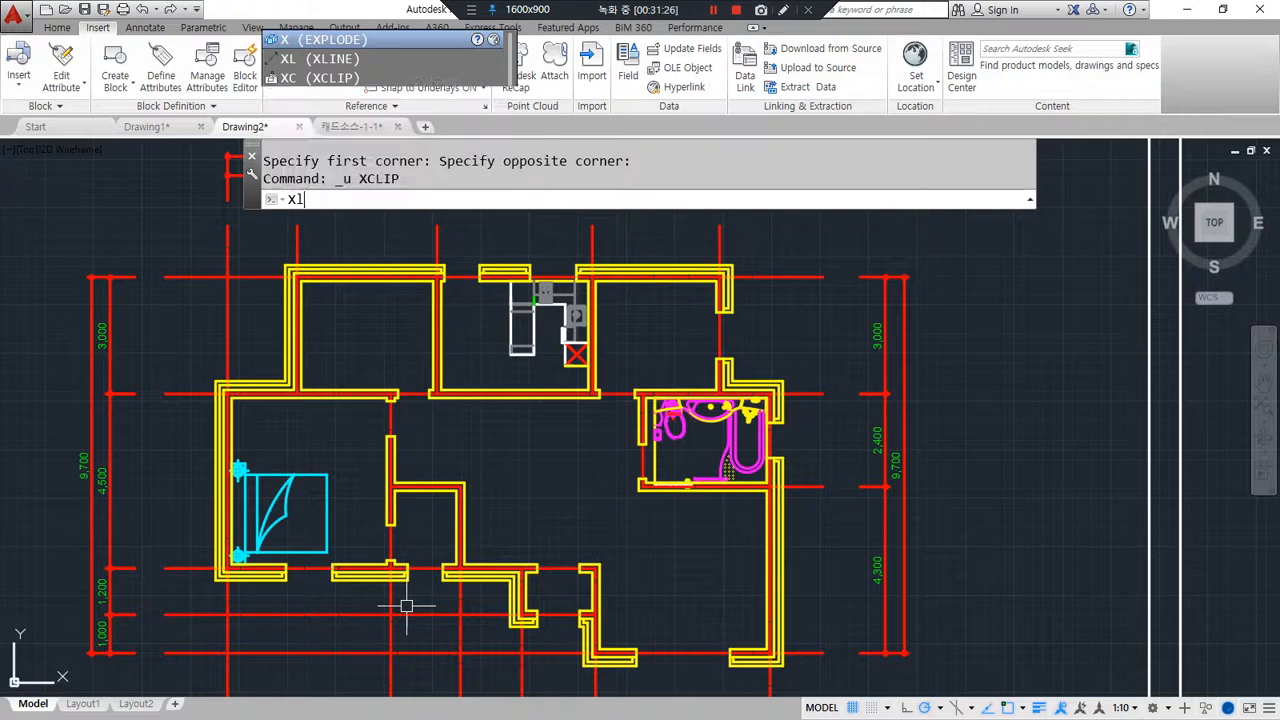
pyautogui.press('Escape')
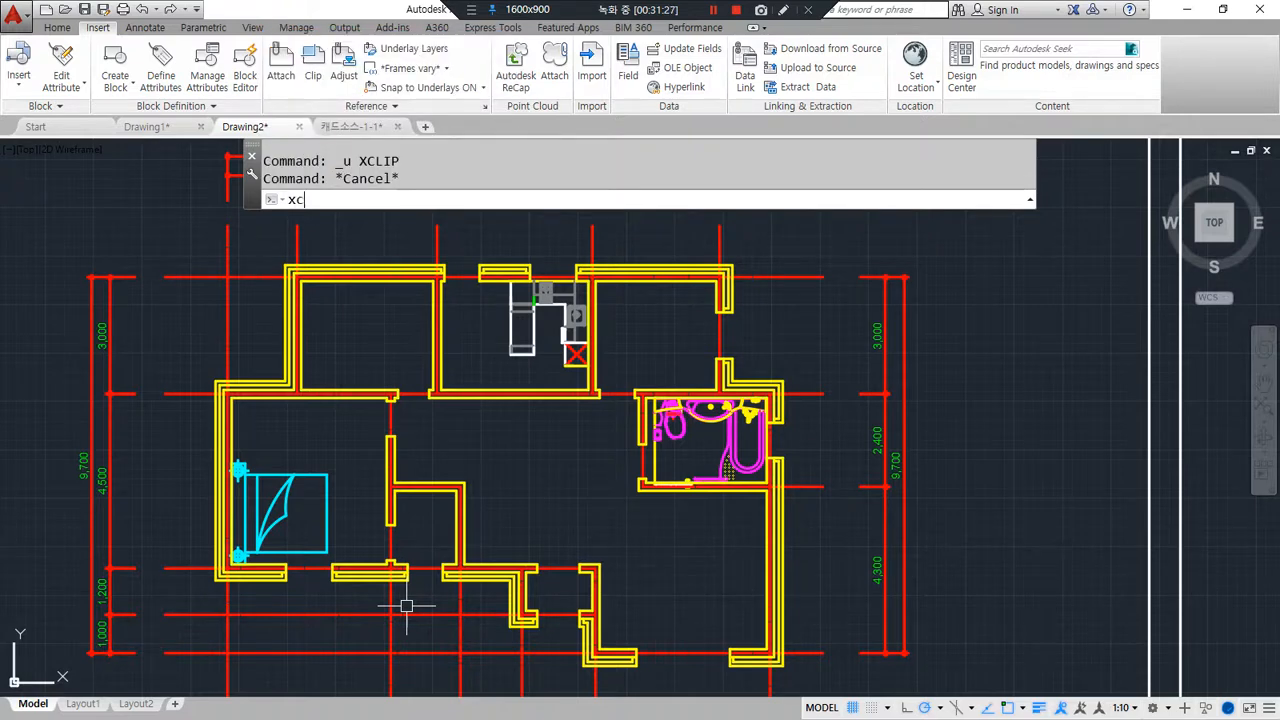
pyautogui.write('xc')
pyautogui.press('Return')
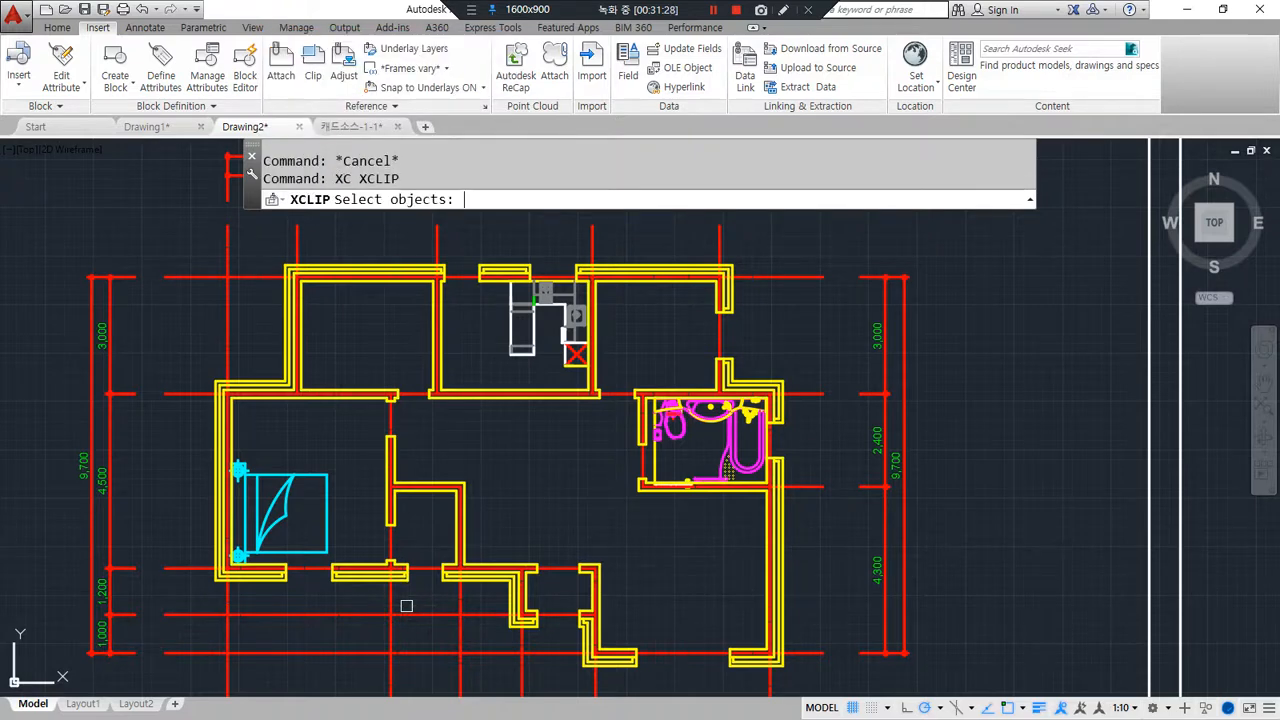
pyautogui.click(424, 275)
pyautogui.press('Return')
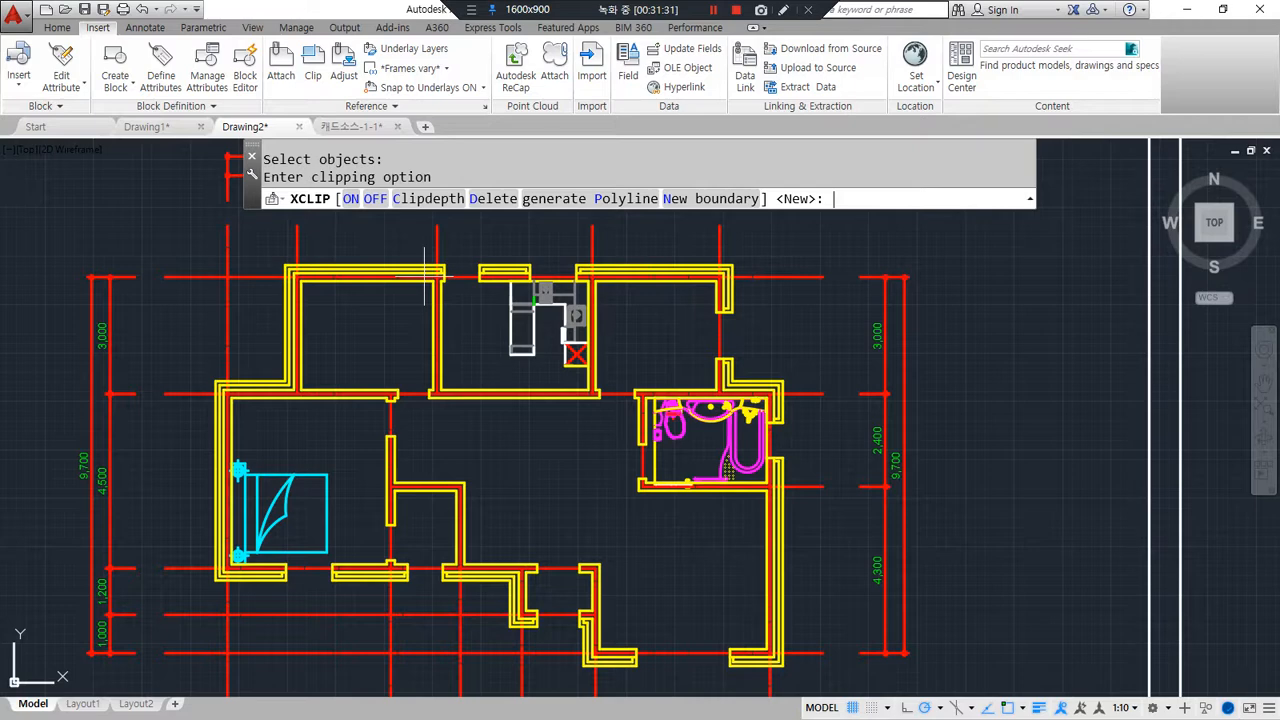
pyautogui.click(697, 199)
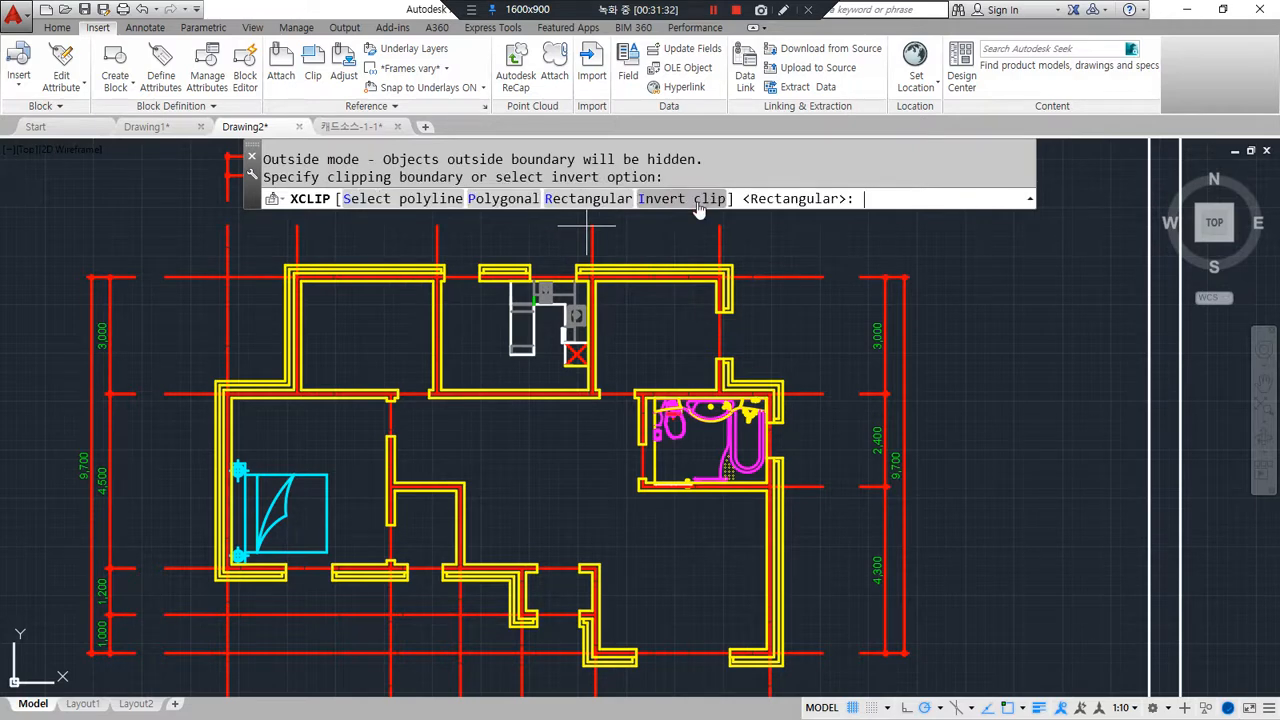
pyautogui.click(590, 199)
pyautogui.click(400, 231)
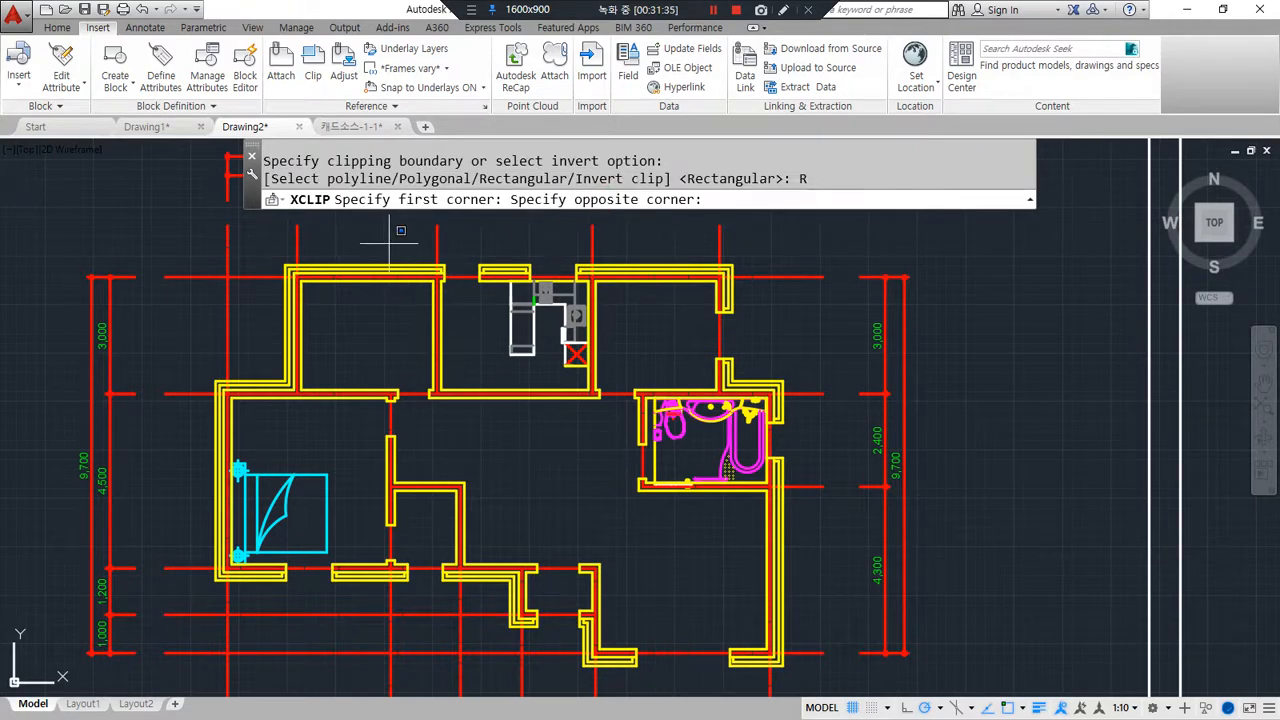
pyautogui.click(608, 411)
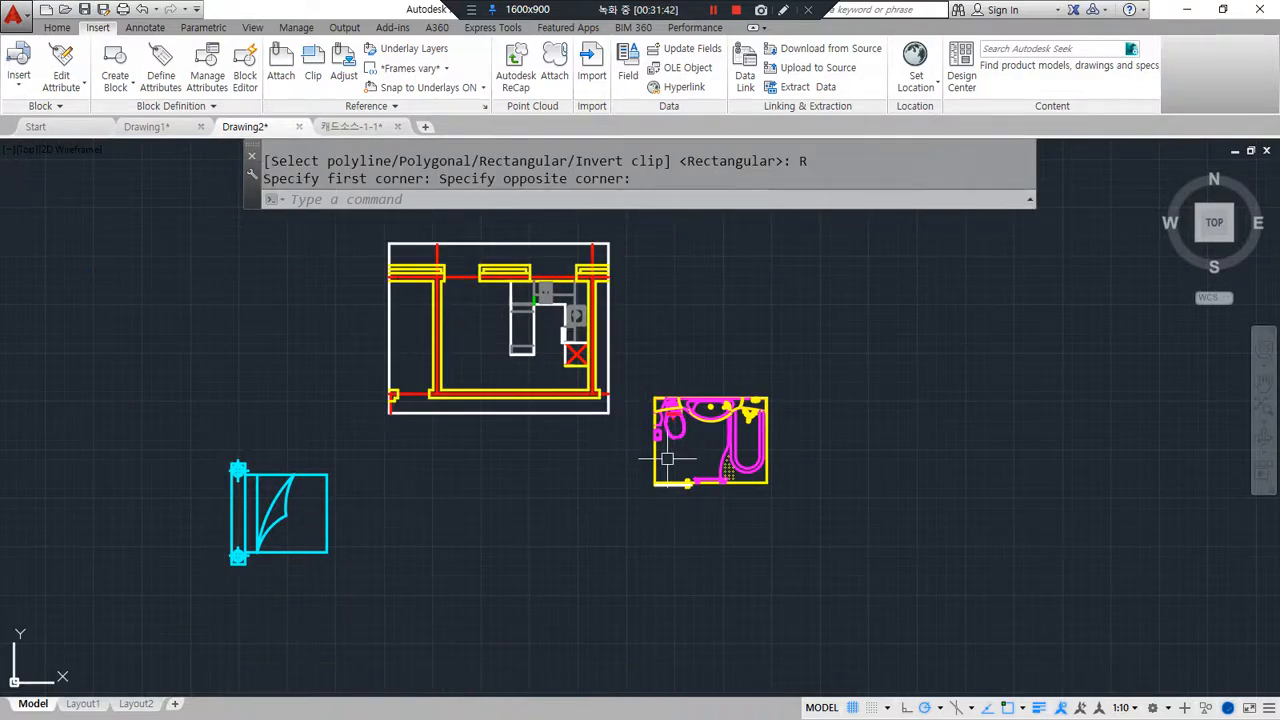
pyautogui.hotkey('ctrl', 'z')
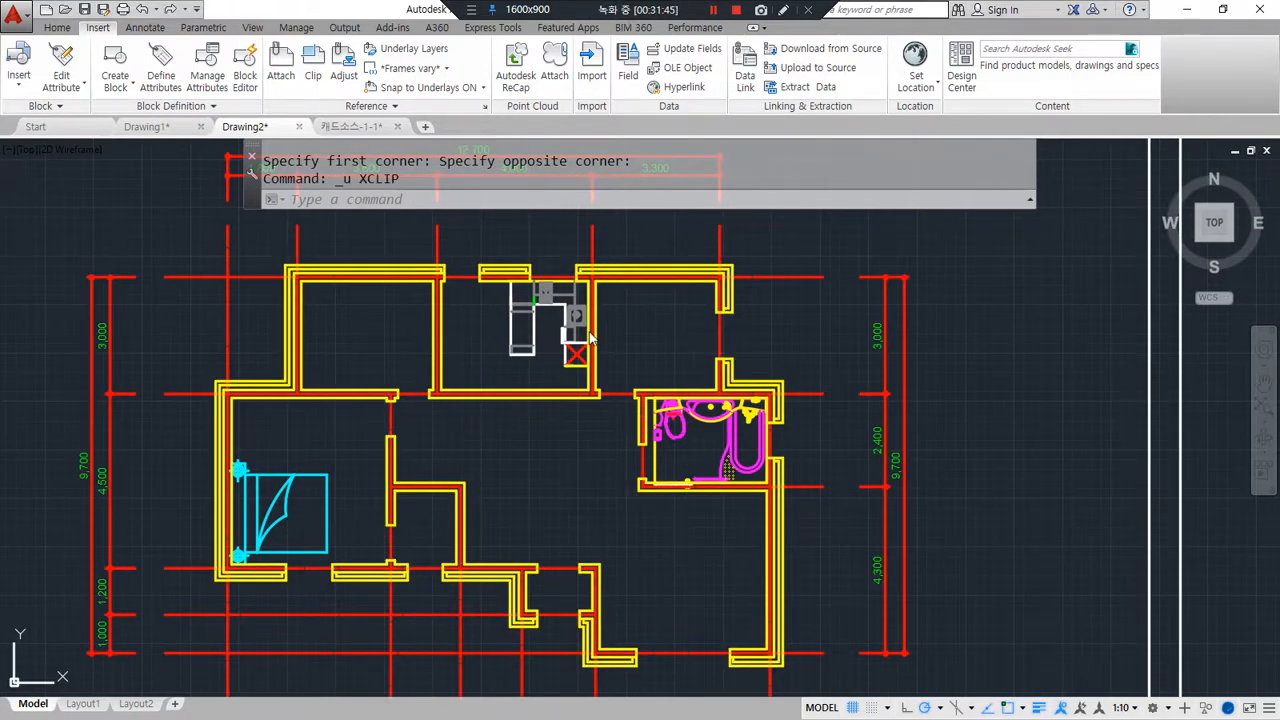
# Step: Clip the floor plan block with XCLIP to a new polygonal boundary around the upper rooms and the bedroom with the bed, and undo that clip
pyautogui.write('xc')
pyautogui.press('Return')
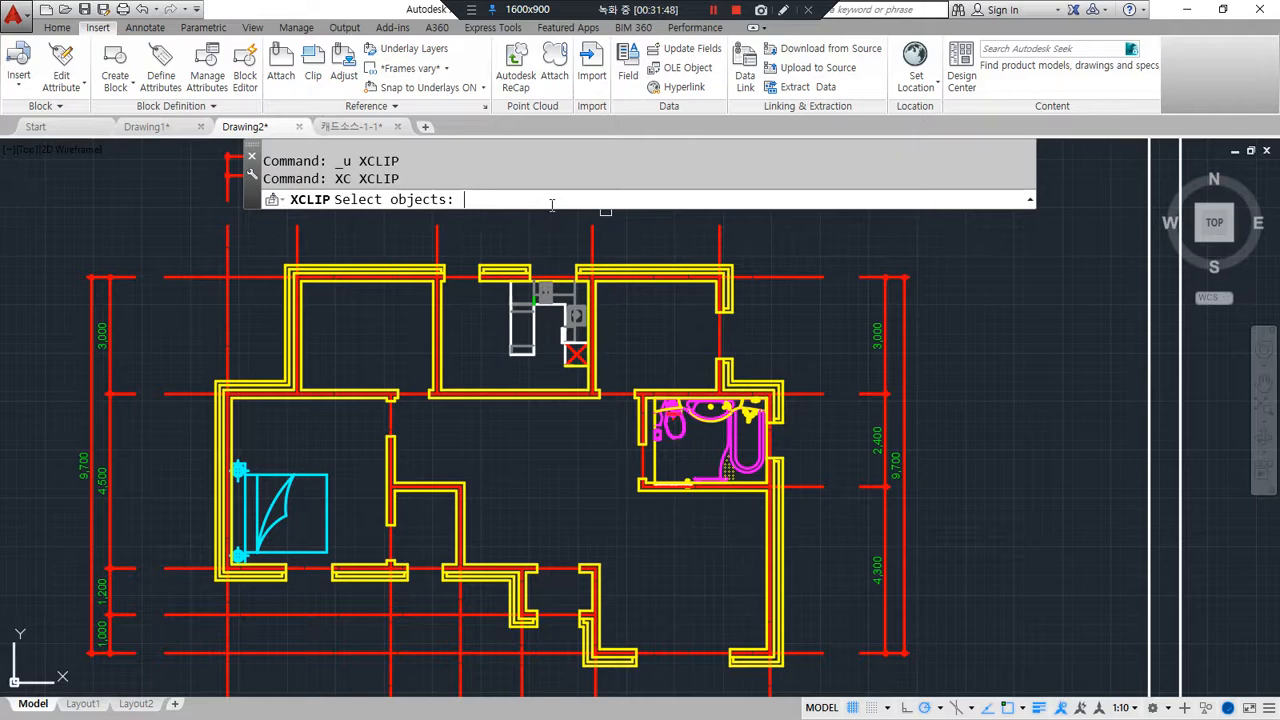
pyautogui.click(427, 273)
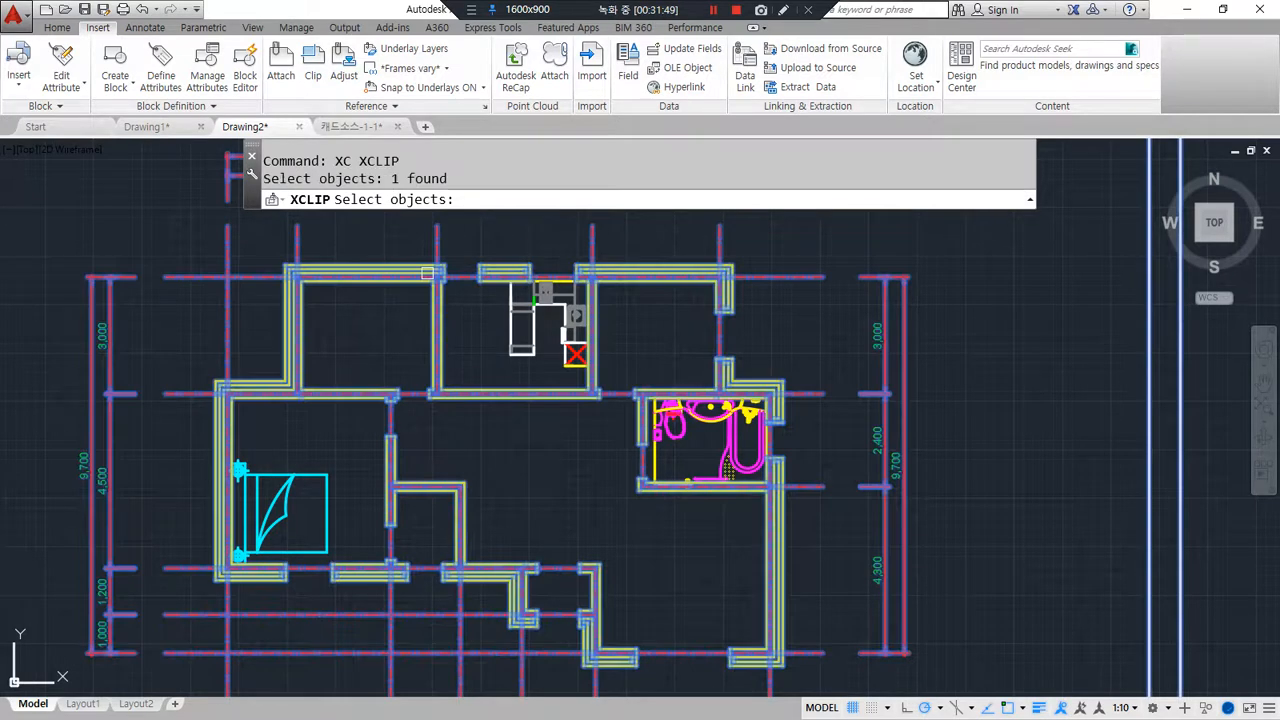
pyautogui.press('Return')
pyautogui.click(690, 203)
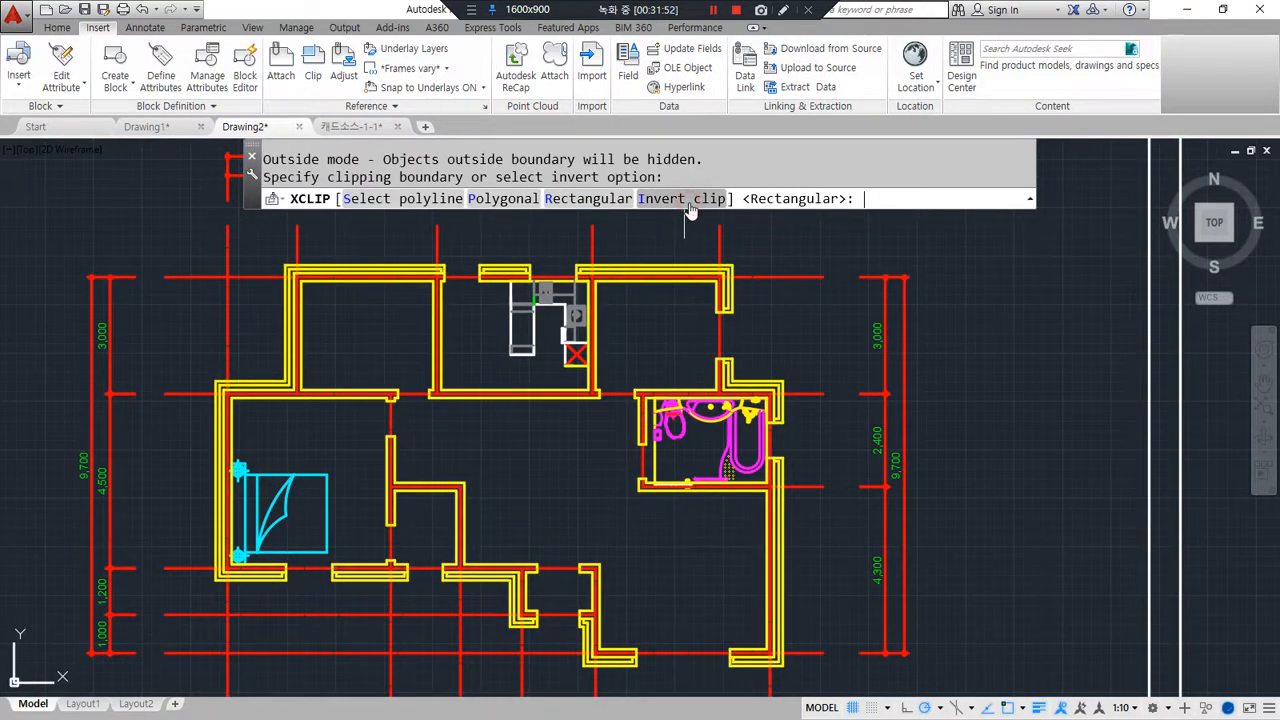
pyautogui.click(500, 199)
pyautogui.click(744, 254)
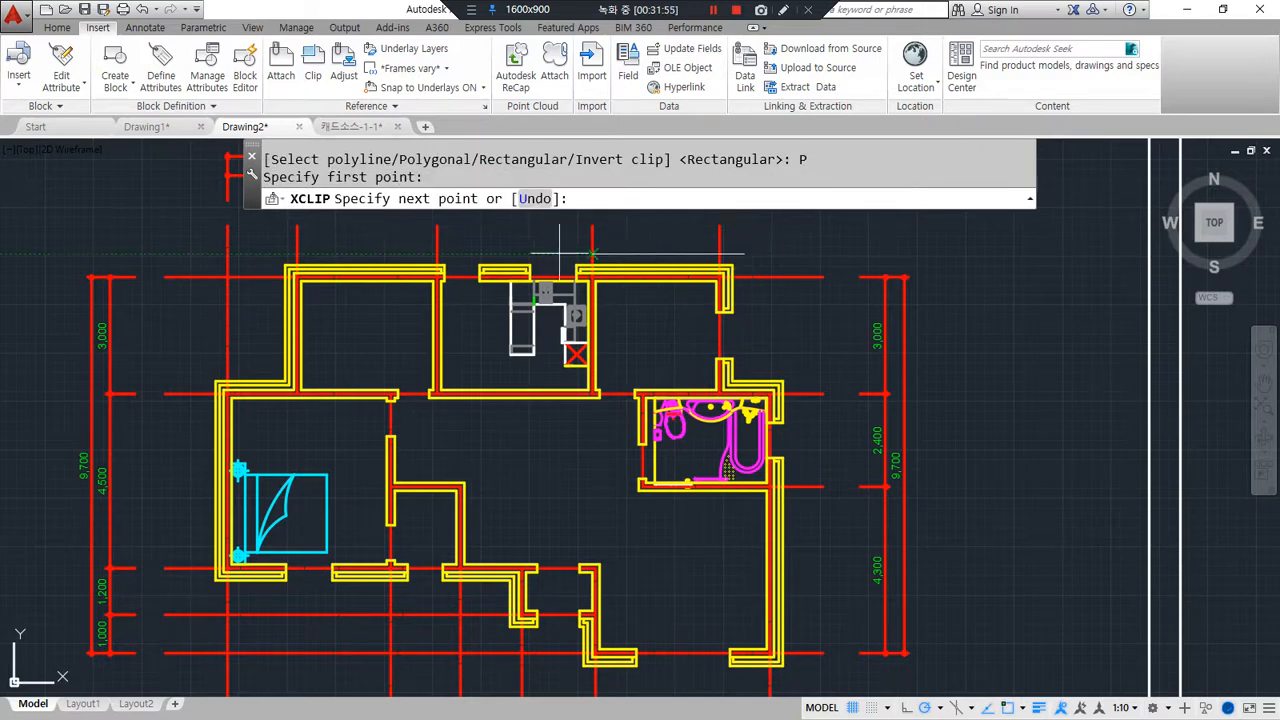
pyautogui.click(267, 254)
pyautogui.click(267, 365)
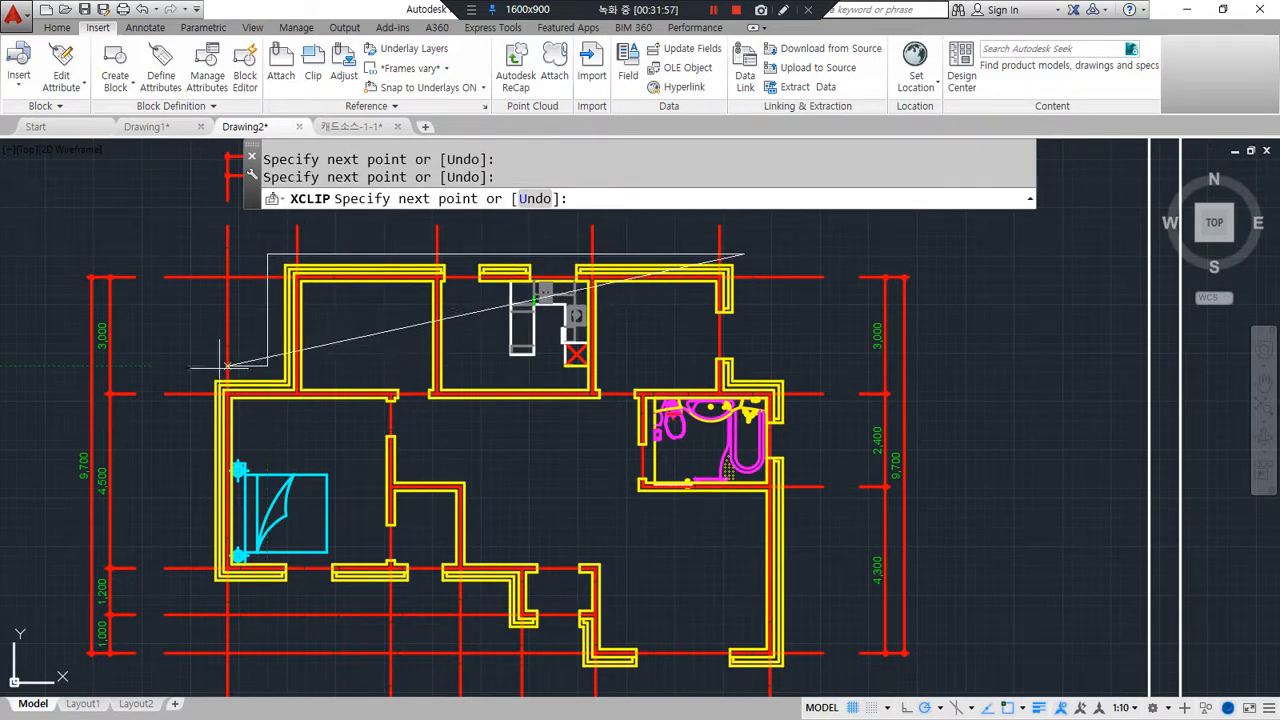
pyautogui.click(191, 365)
pyautogui.click(191, 592)
pyautogui.click(311, 592)
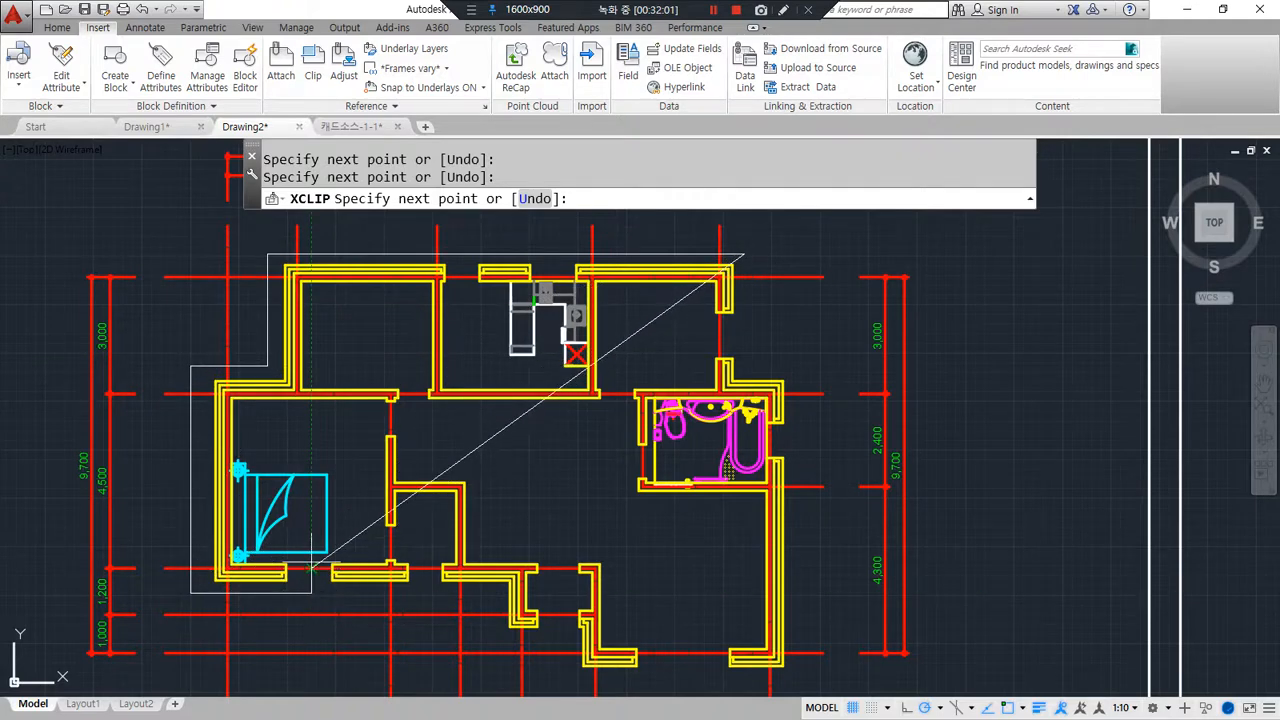
pyautogui.click(311, 552)
pyautogui.click(357, 552)
pyautogui.click(357, 430)
pyautogui.click(613, 430)
pyautogui.click(623, 342)
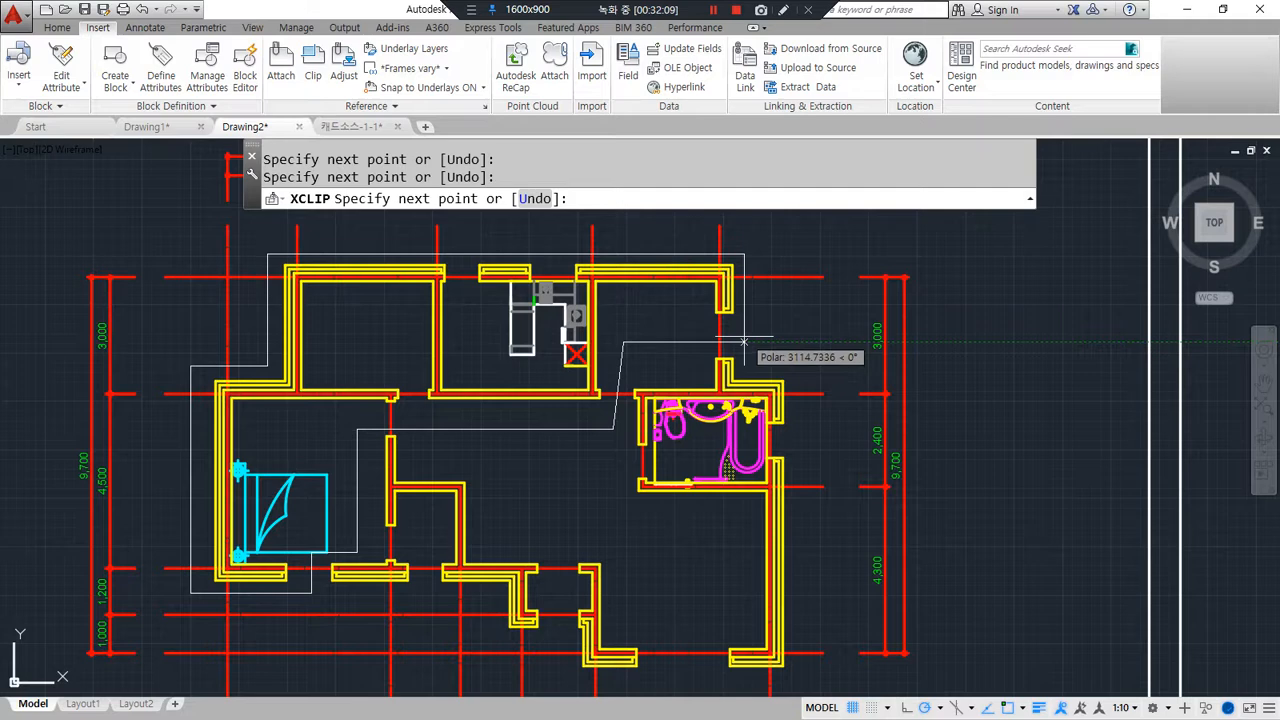
pyautogui.click(744, 342)
pyautogui.click(744, 254)
pyautogui.press('Return')
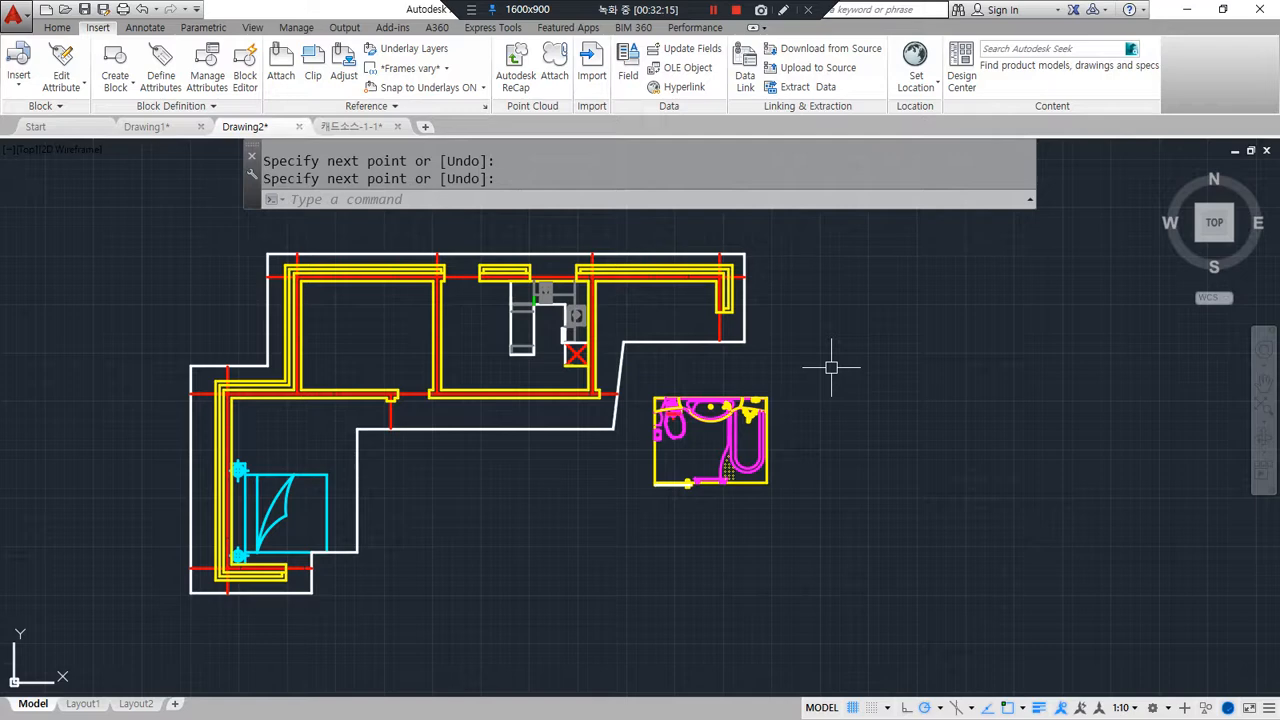
pyautogui.hotkey('ctrl', 'z')
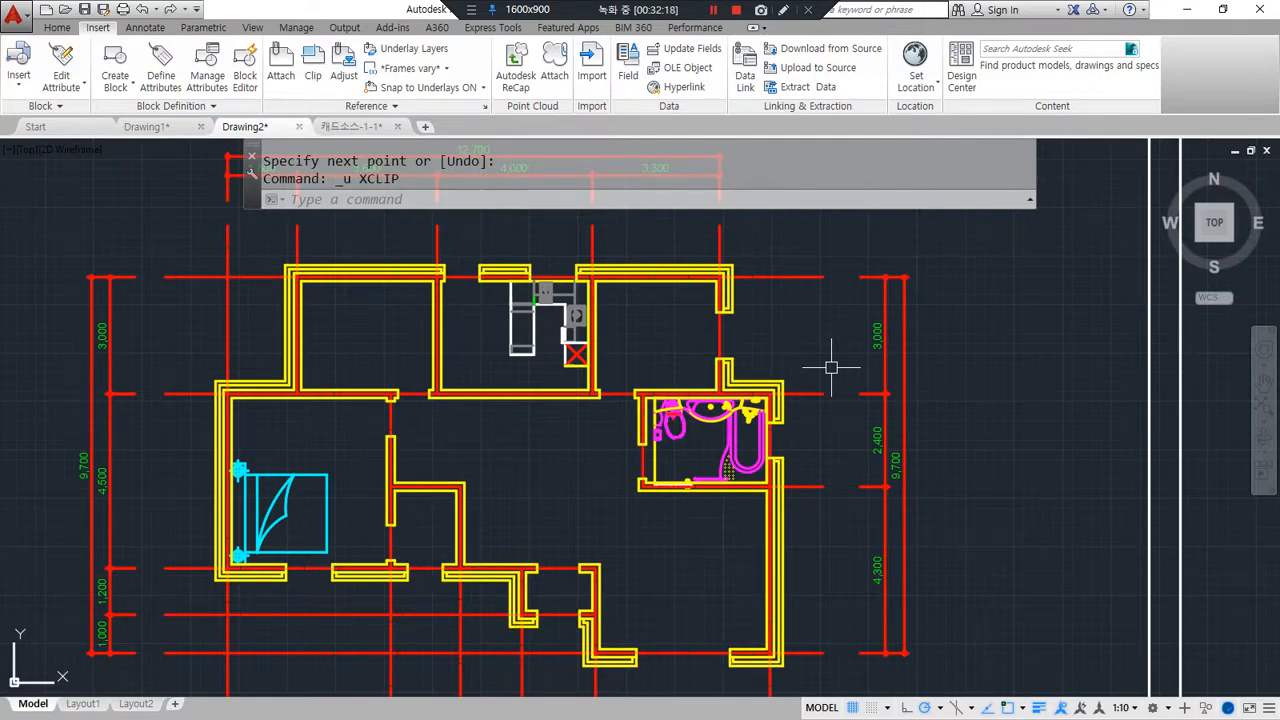
# Step: Draw a rectangle around the row of three upper rooms, reaching down over the upper part of the bathroom
pyautogui.write('rec')
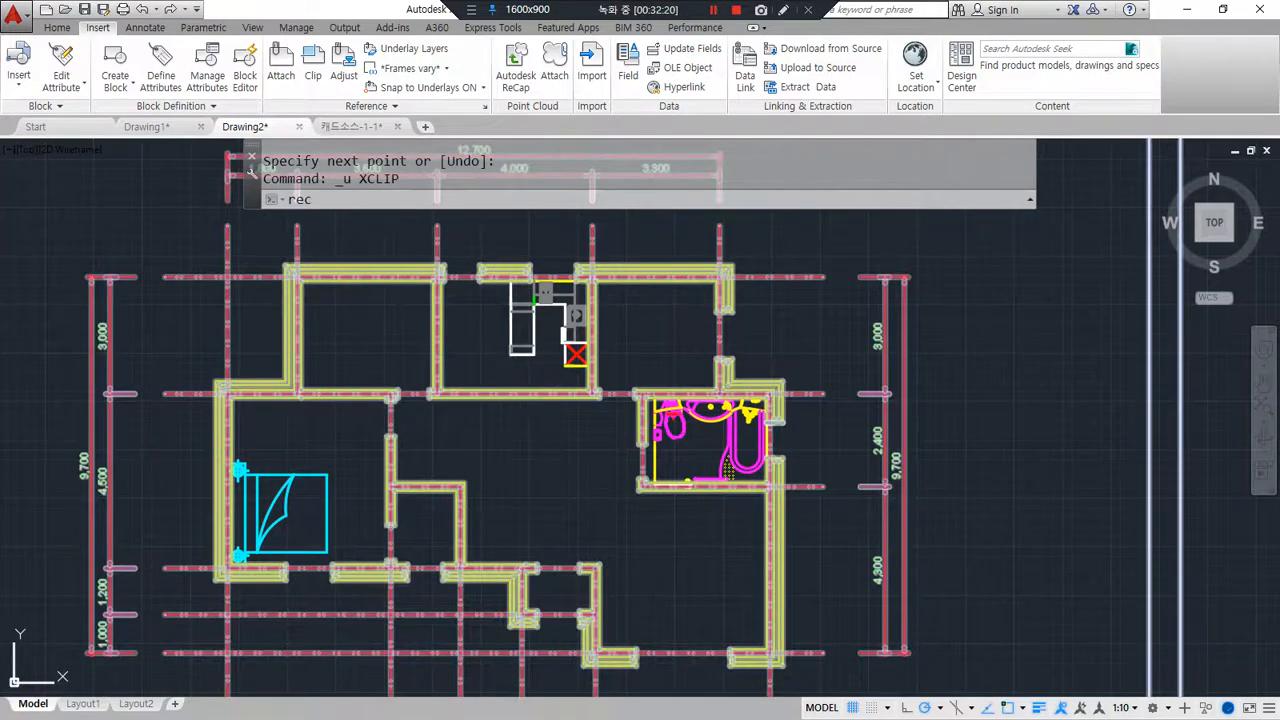
pyautogui.press('Return')
pyautogui.click(266, 256)
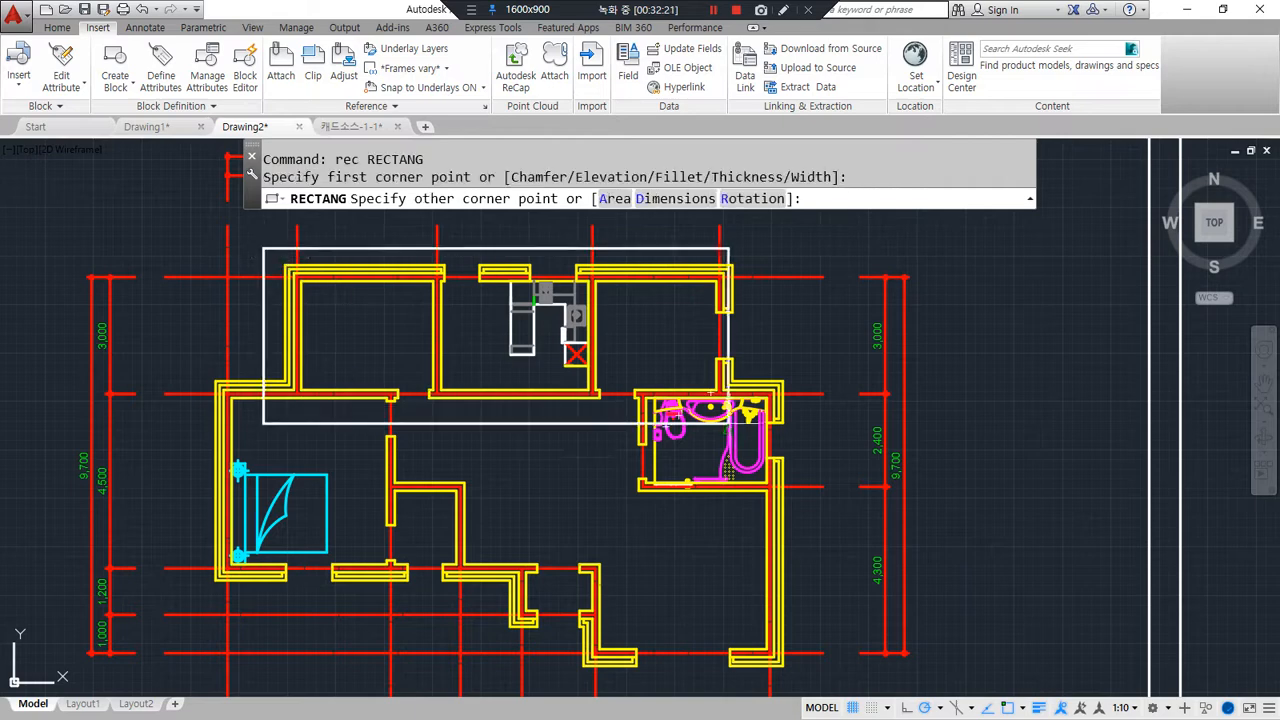
pyautogui.click(809, 433)
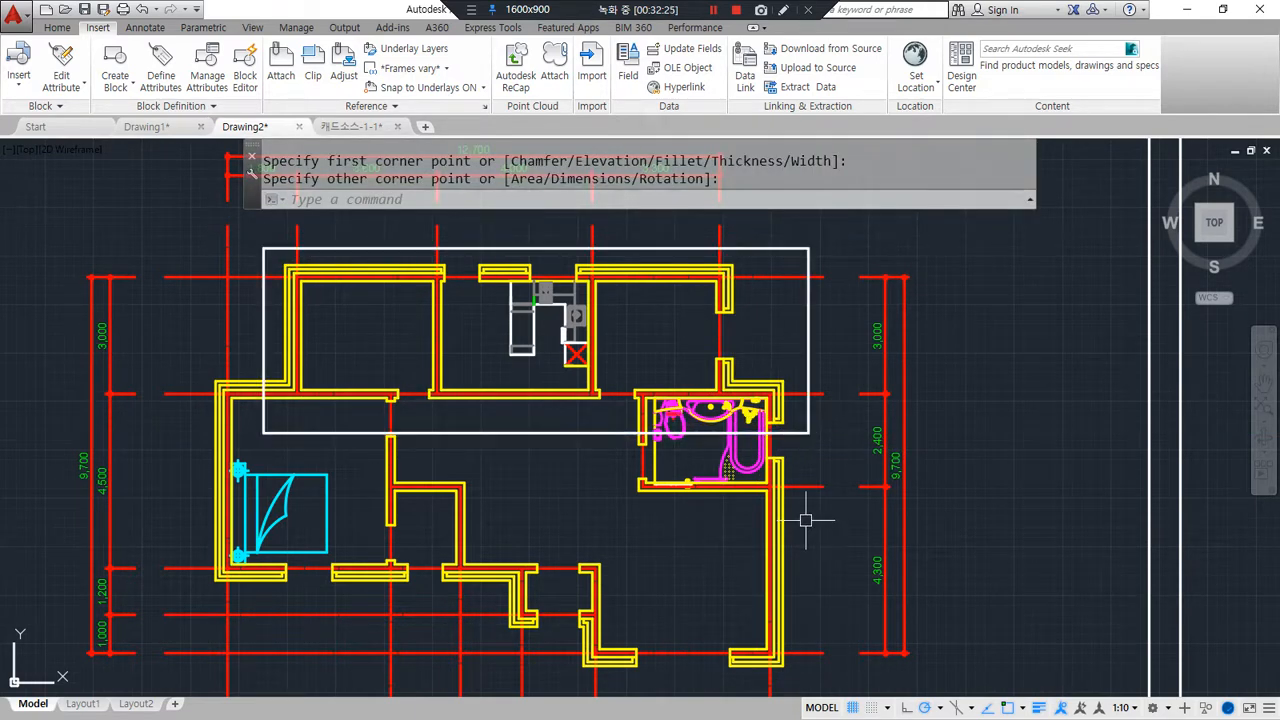
# Step: Clip the floor plan block with XCLIP using the drawn rectangle as the selected polyline boundary, and undo that clip
pyautogui.write('xc')
pyautogui.press('Return')
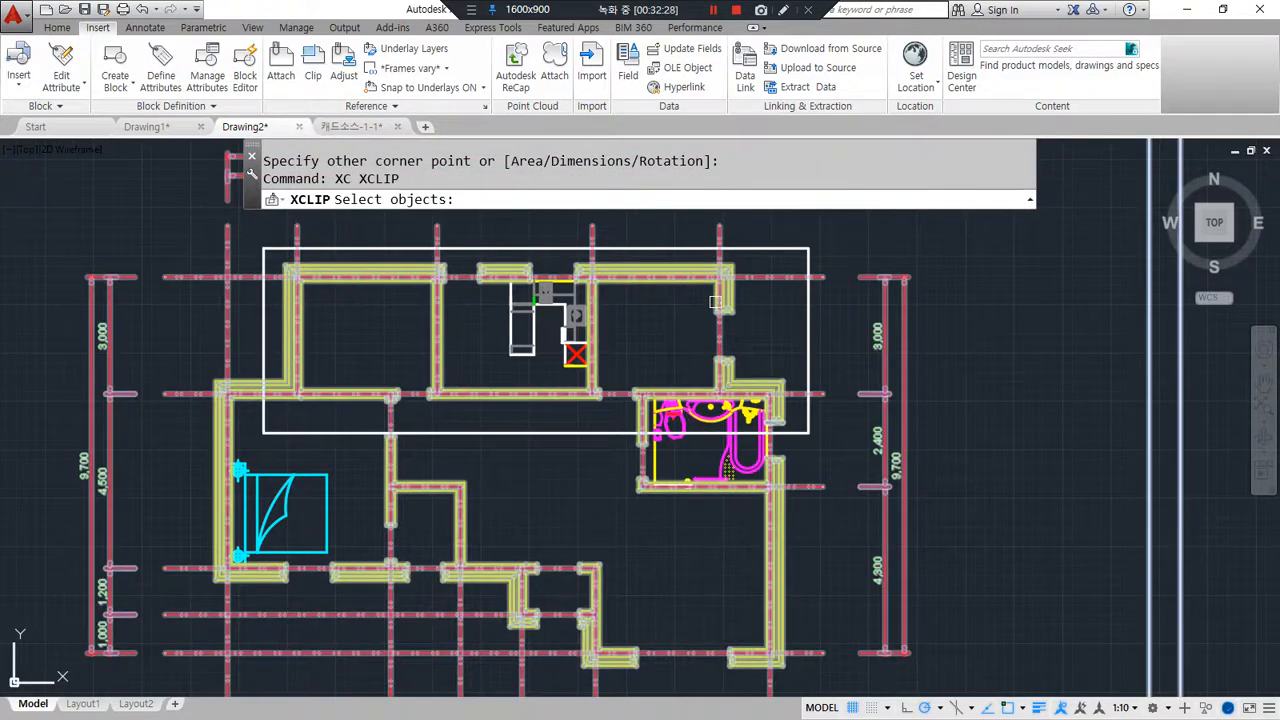
pyautogui.click(716, 302)
pyautogui.press('Return')
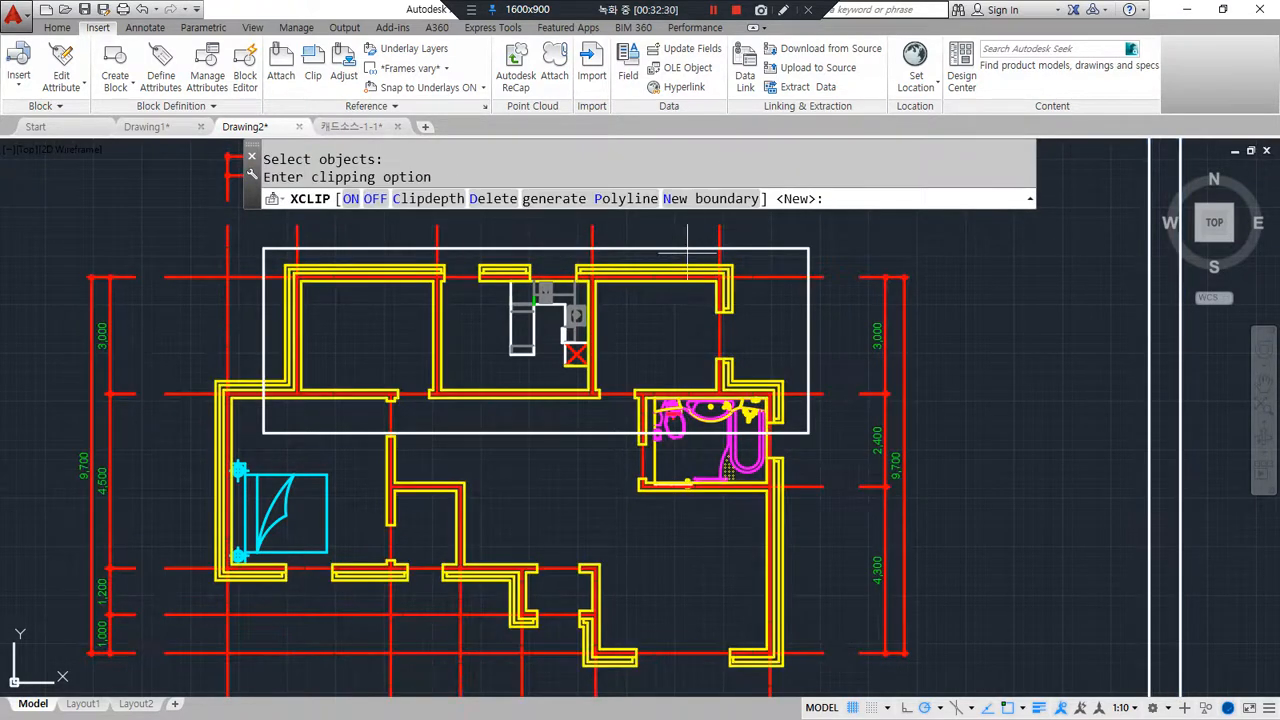
pyautogui.click(698, 200)
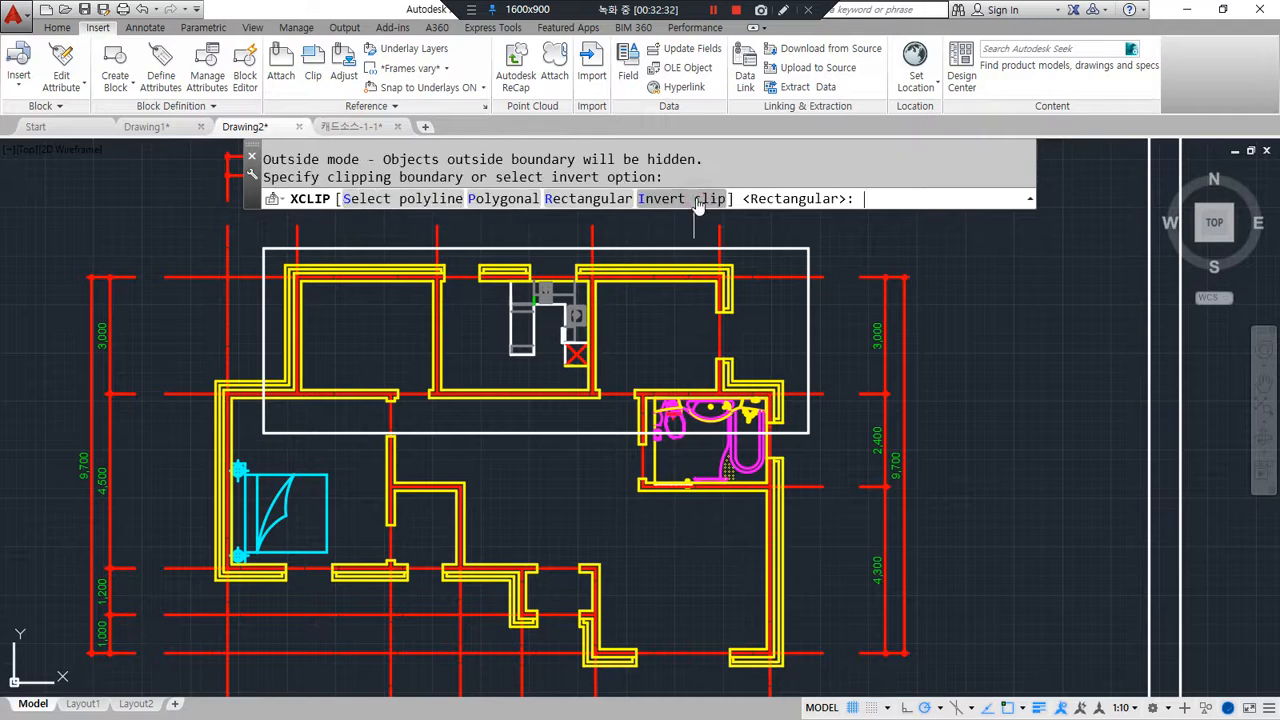
pyautogui.click(433, 200)
pyautogui.click(392, 247)
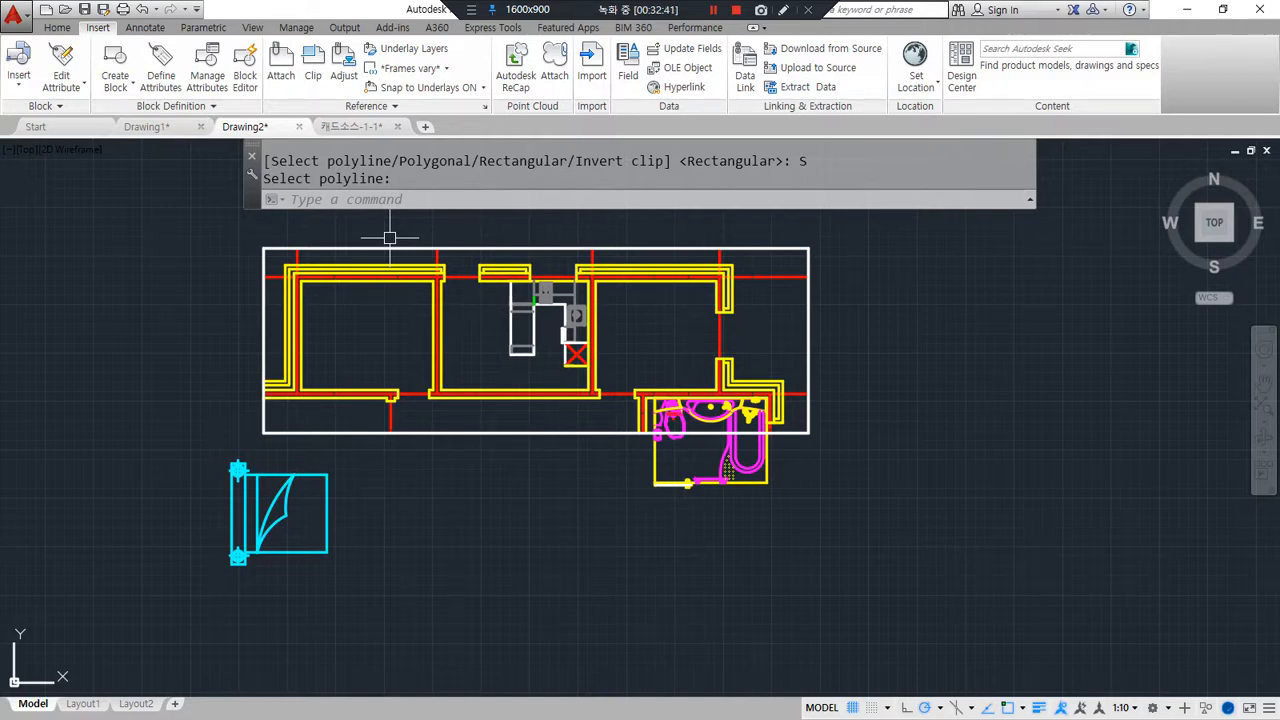
pyautogui.hotkey('ctrl', 'z')
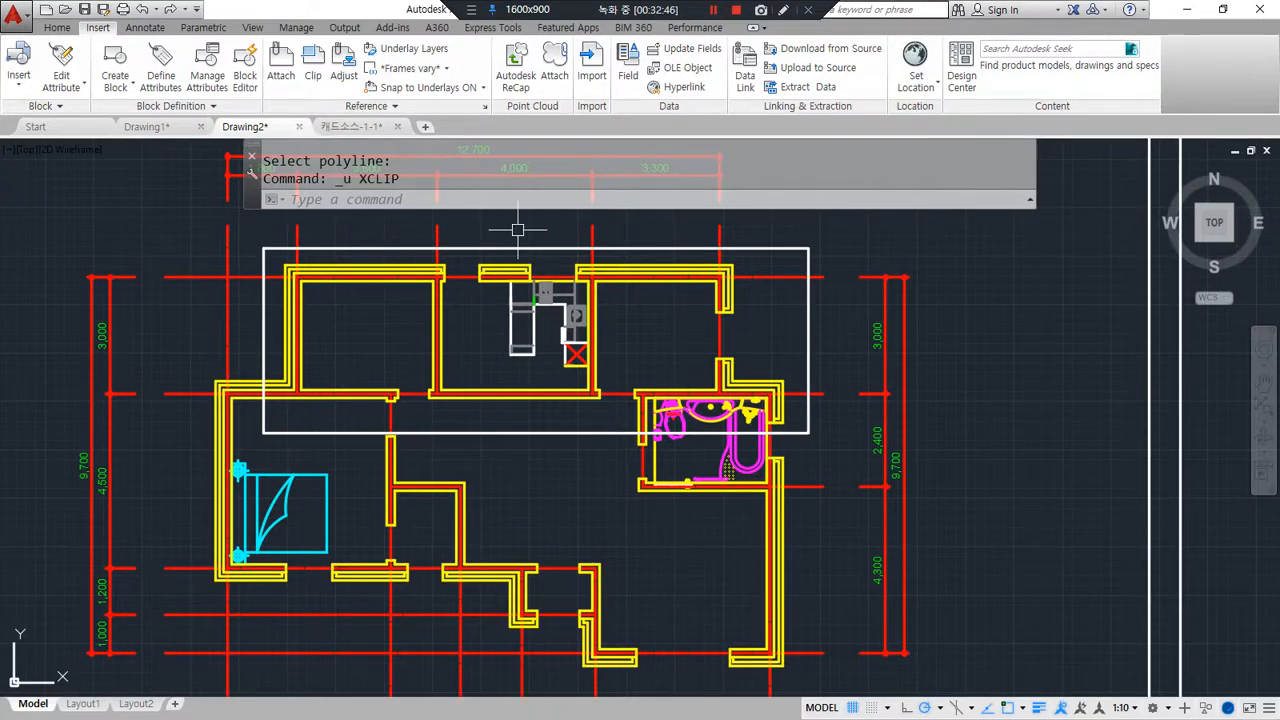
# Step: Clip the plan block with XCLIP in inverted mode, hiding everything inside the selected rectangle polyline, and undo that clip
pyautogui.write('XC')
pyautogui.press('Return')
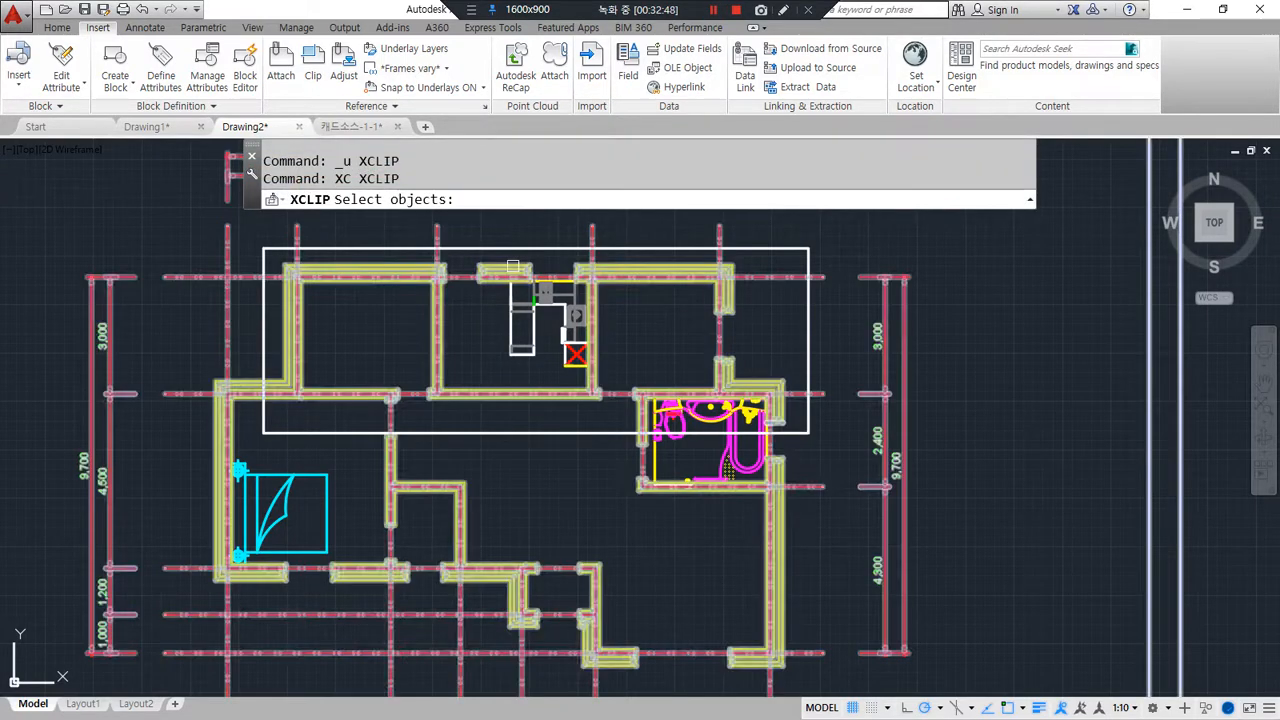
pyautogui.click(512, 266)
pyautogui.press('Return')
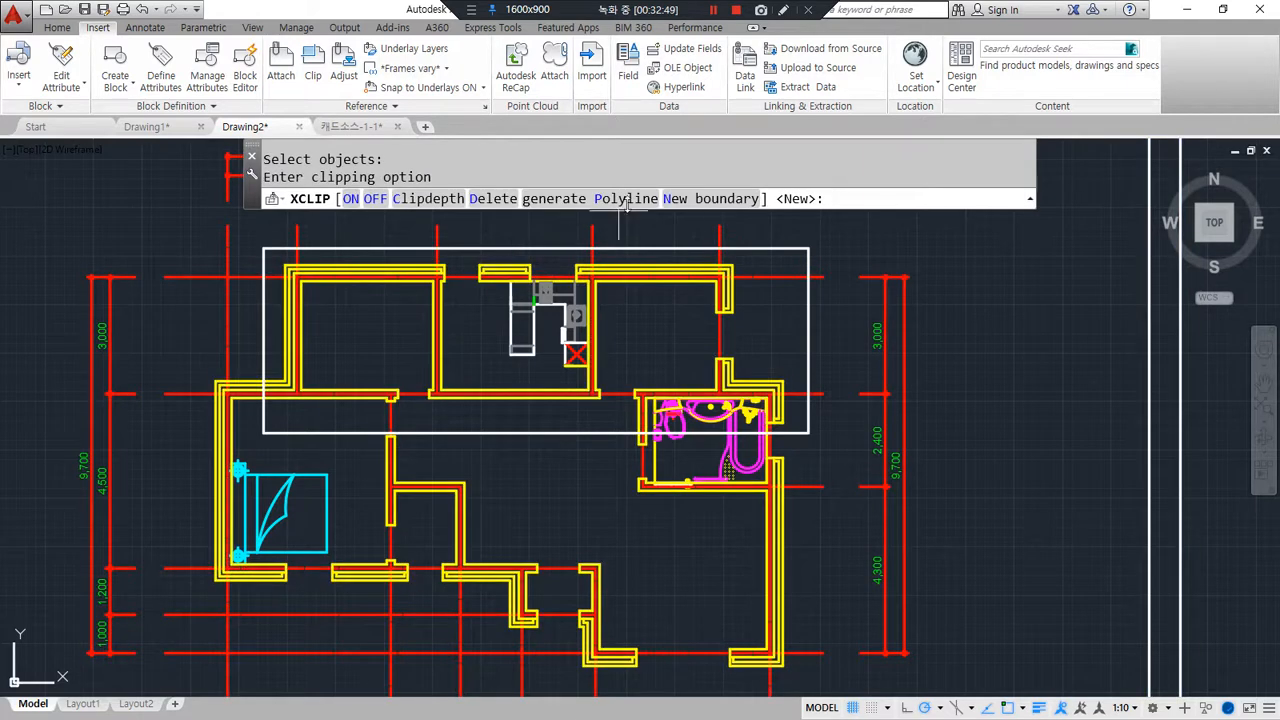
pyautogui.click(695, 199)
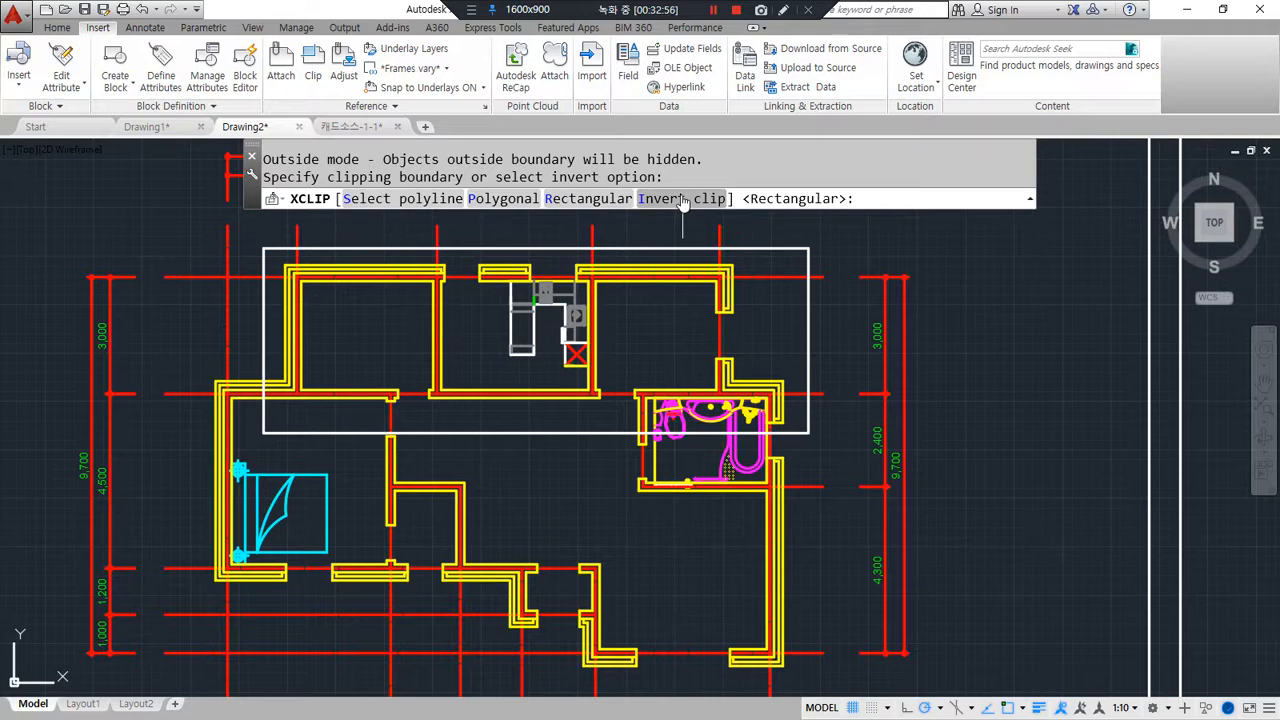
pyautogui.click(682, 200)
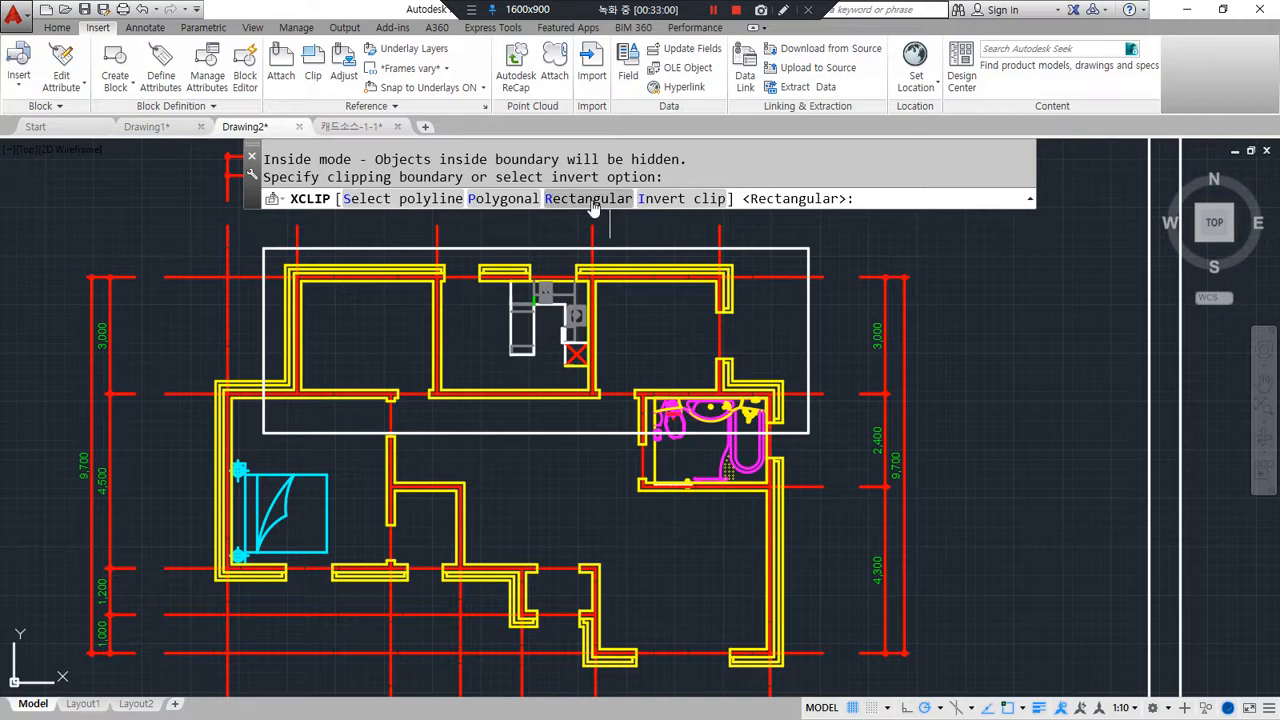
pyautogui.click(440, 199)
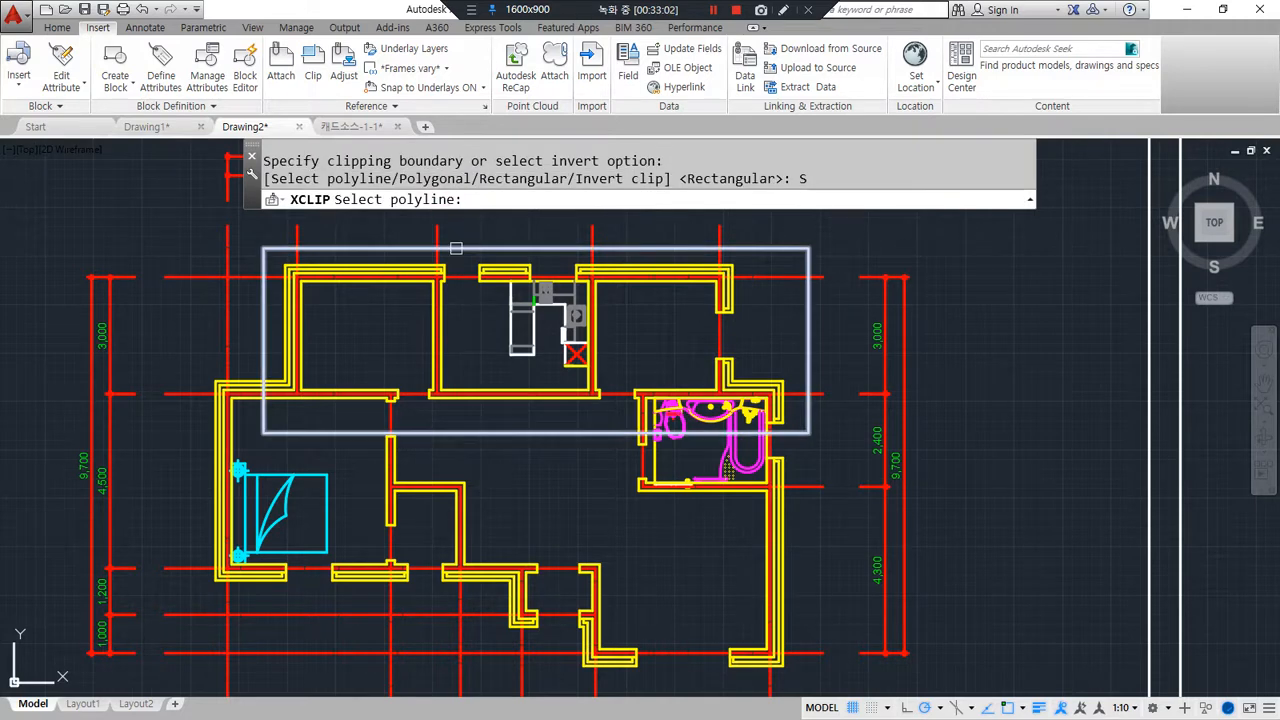
pyautogui.click(456, 248)
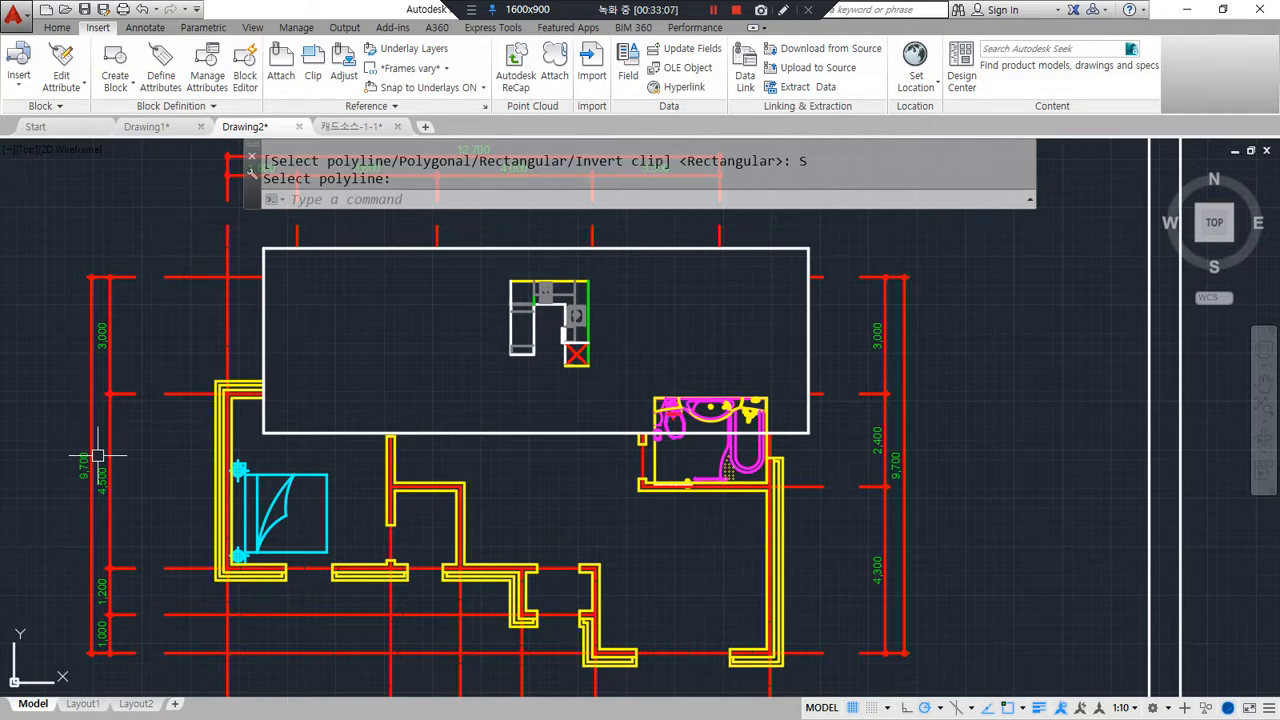
pyautogui.hotkey('ctrl', 'z')
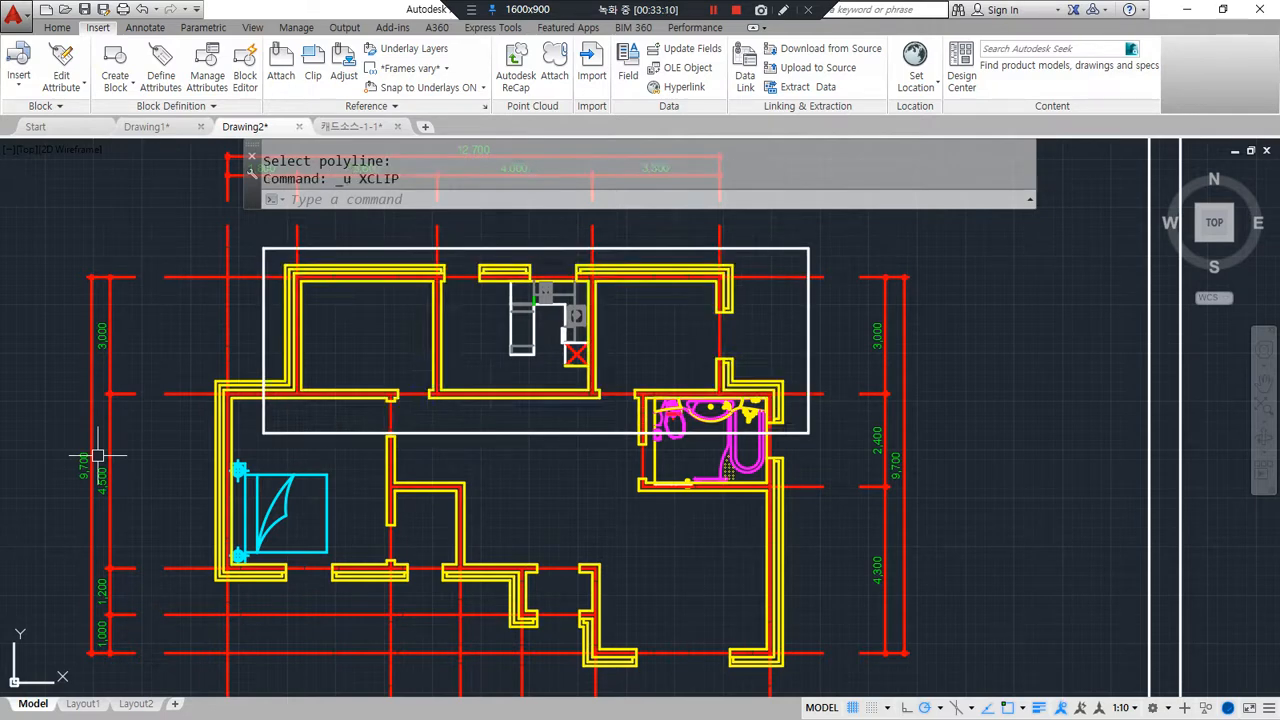
# Step: Repeat the XCLIP of the plan block in outside mode with the rectangle as the selected polyline, and undo it
pyautogui.write('xc')
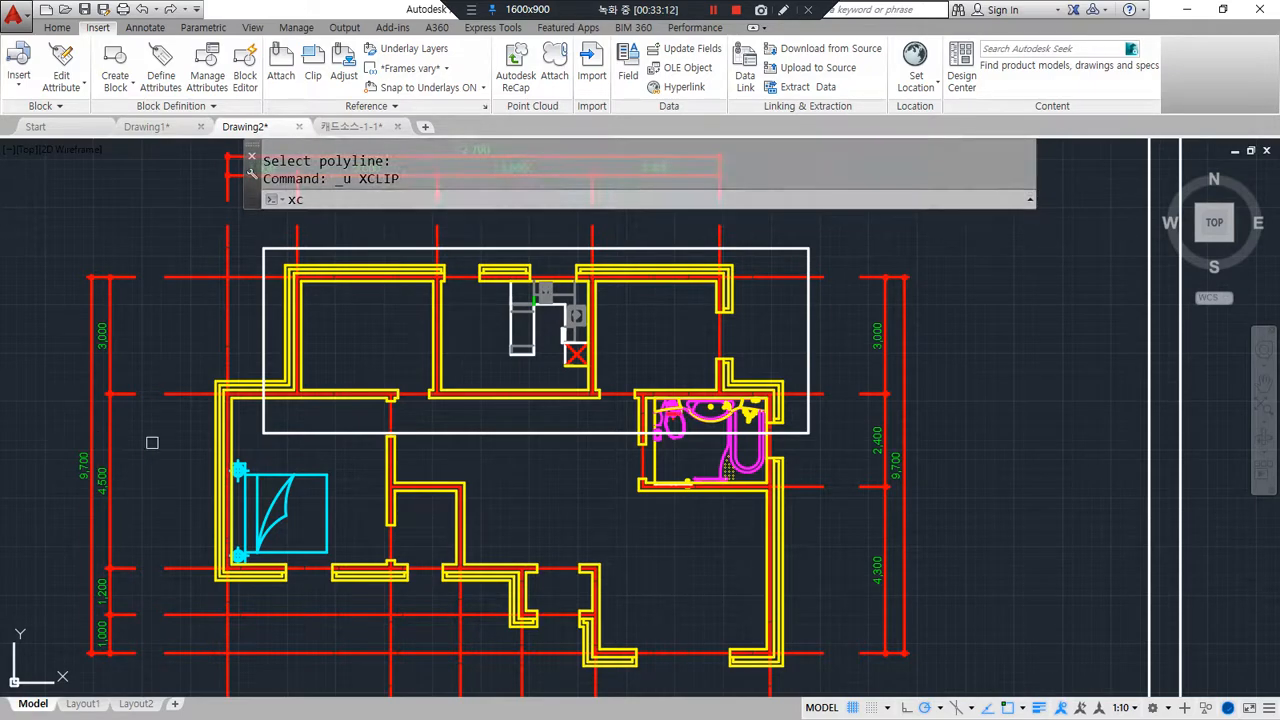
pyautogui.press('Return')
pyautogui.click(366, 271)
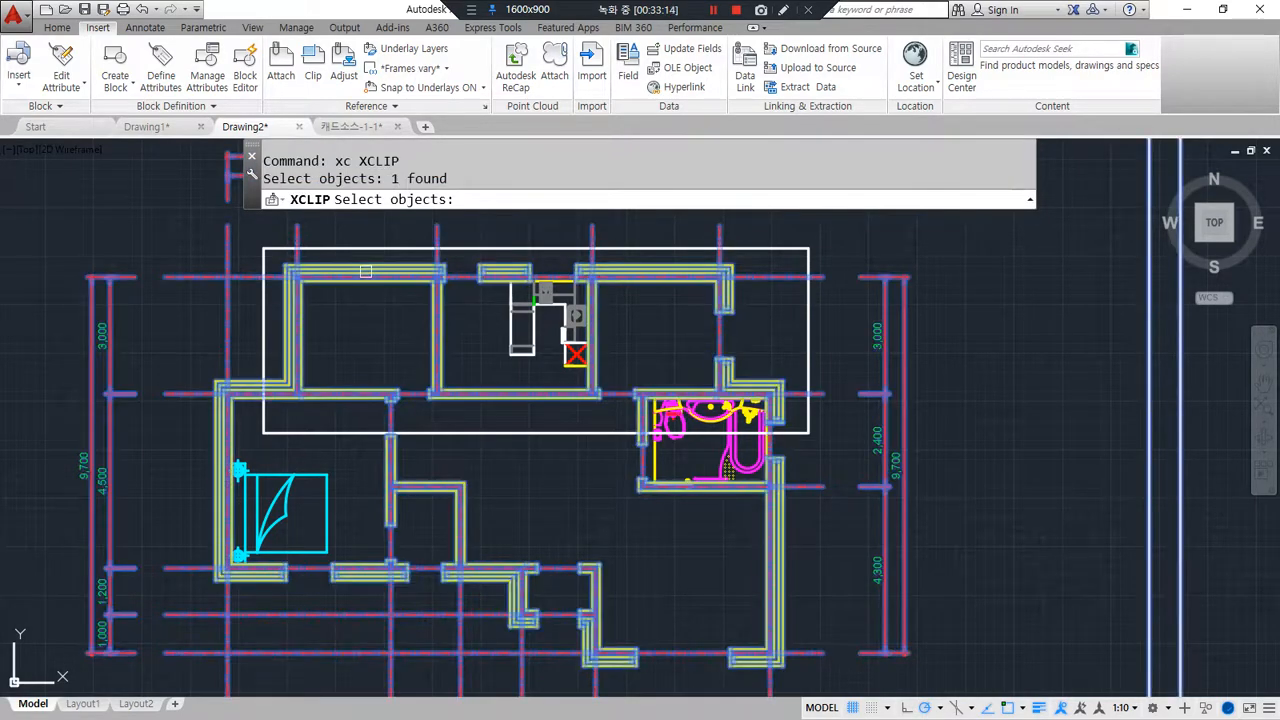
pyautogui.press('Return')
pyautogui.press('Return')
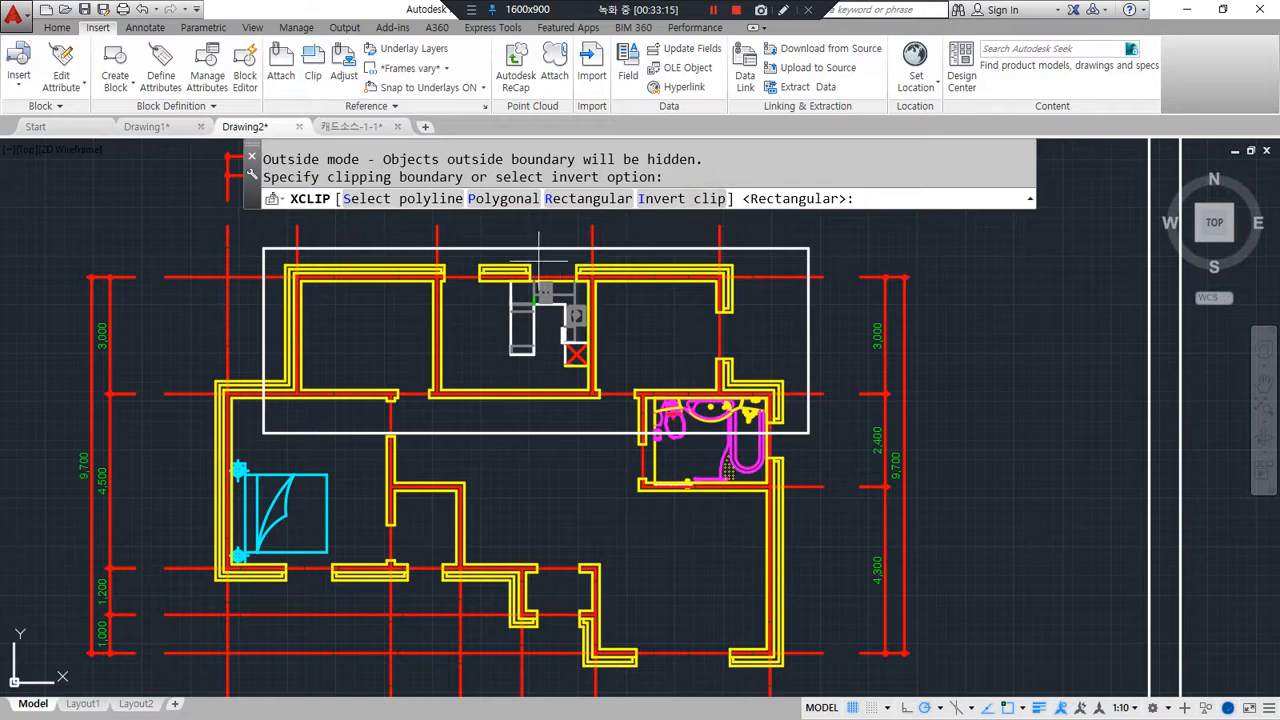
pyautogui.click(430, 198)
pyautogui.click(407, 247)
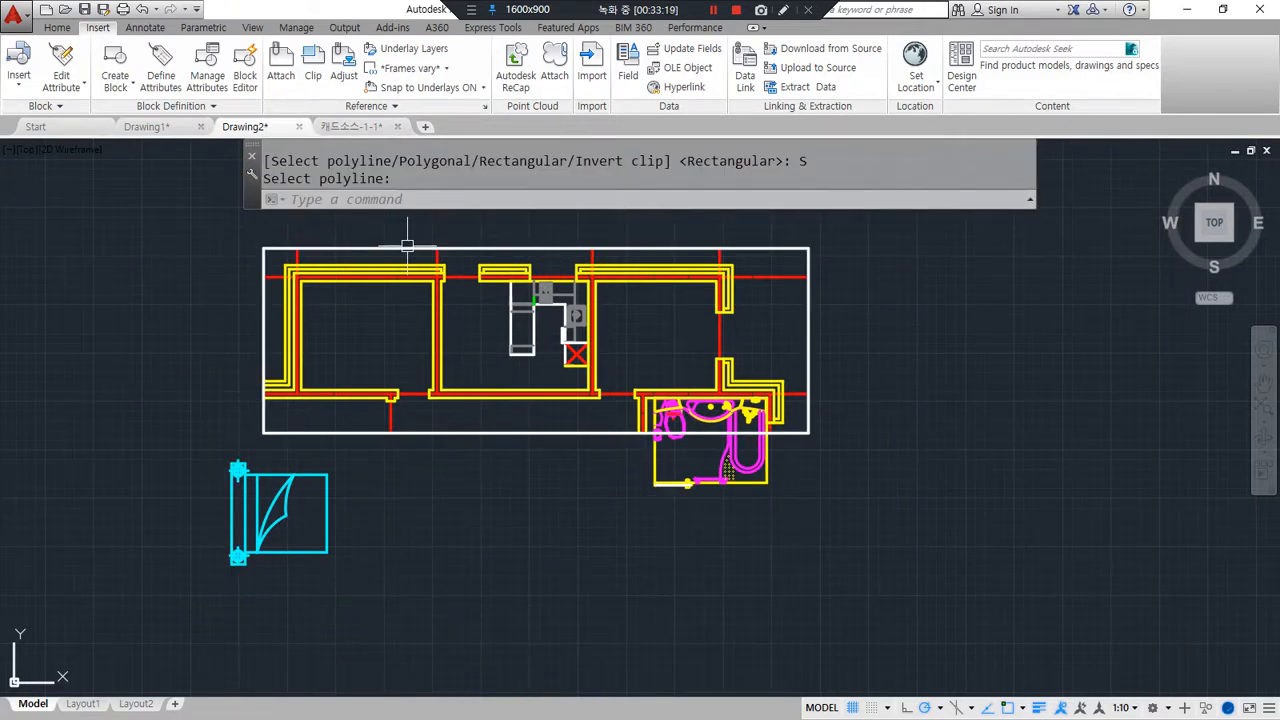
pyautogui.hotkey('ctrl', 'z')
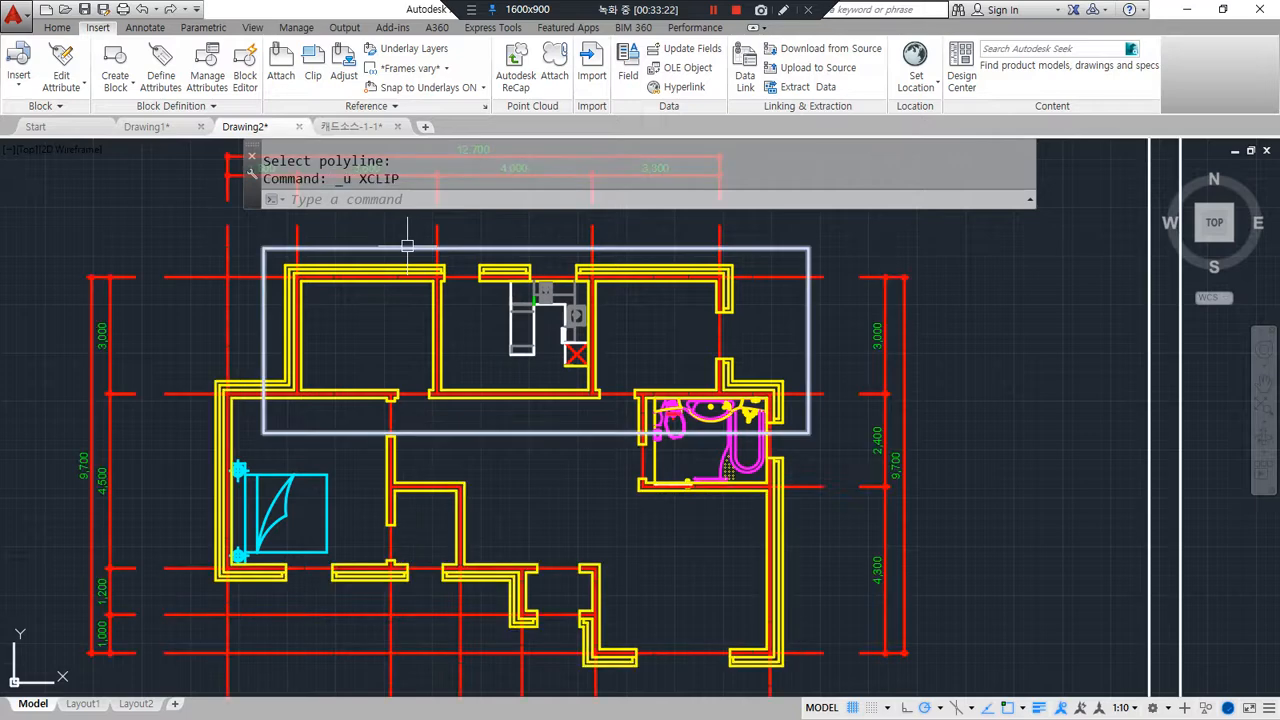
# Step: Apply an inverted XCLIP to the floor plan block, selecting the rectangle polyline so the parts inside it are hidden
pyautogui.write('xc')
pyautogui.press('Return')
pyautogui.click(412, 272)
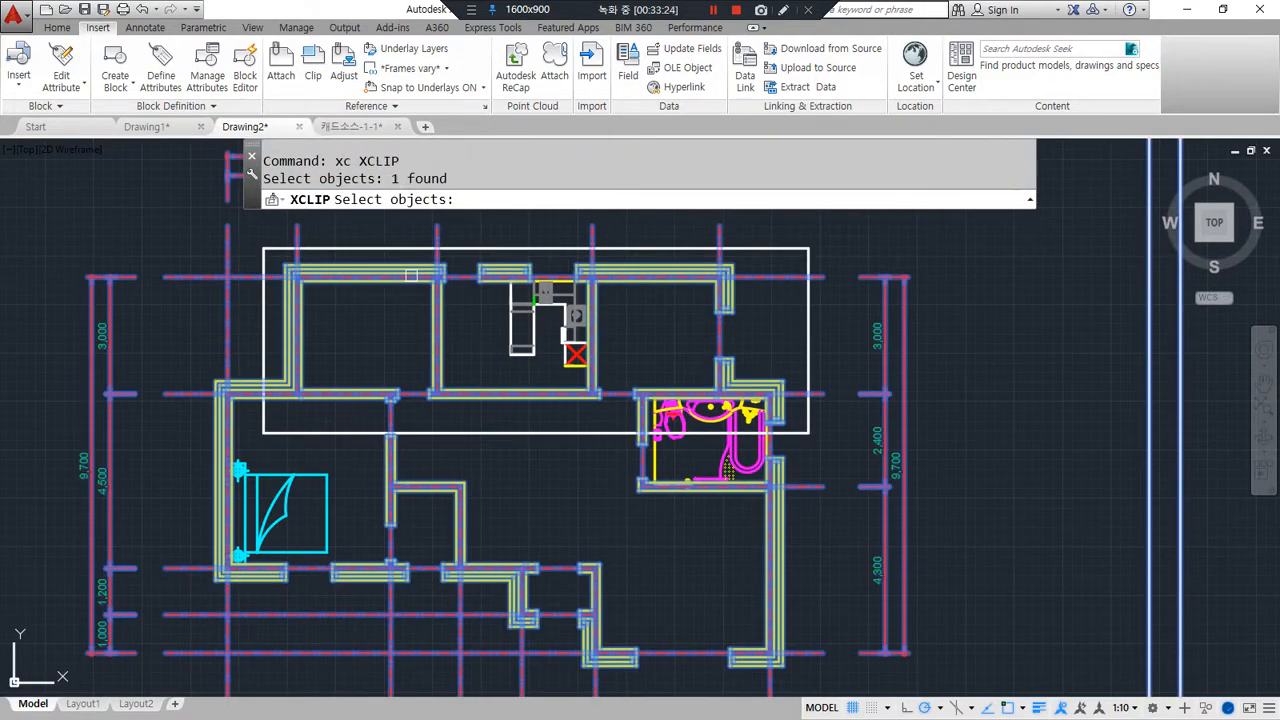
pyautogui.press('Return')
pyautogui.click(698, 198)
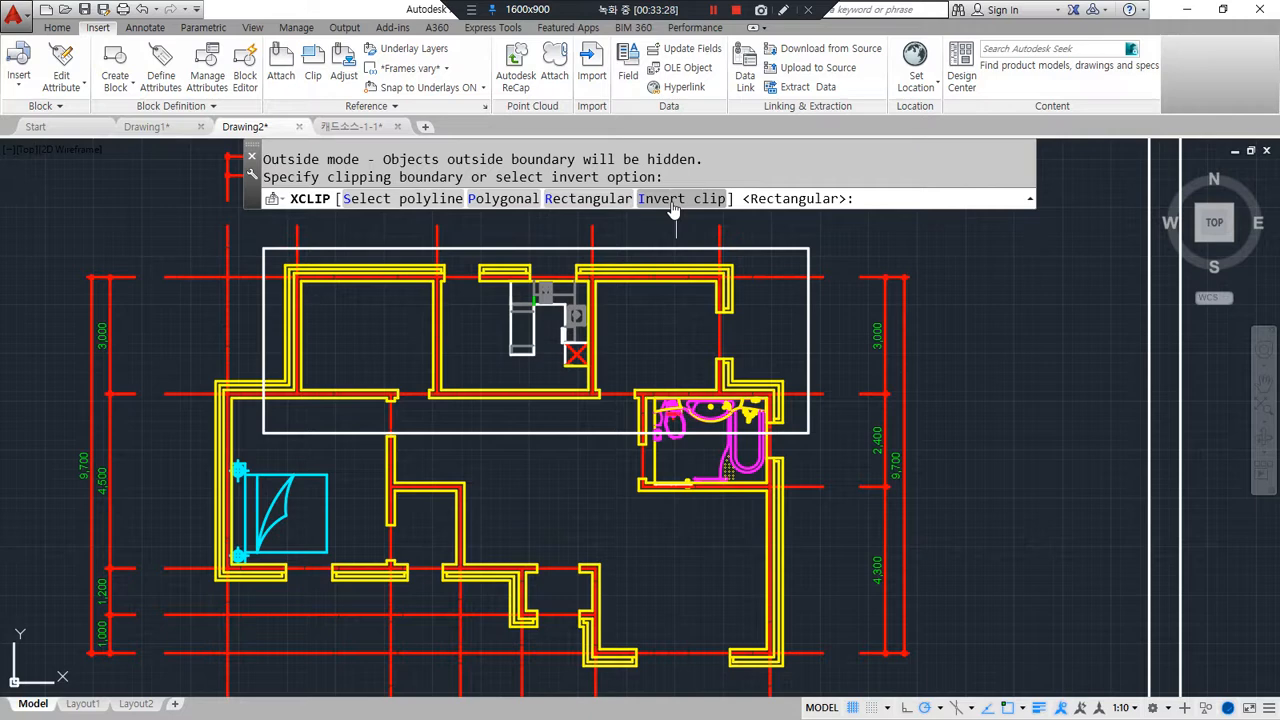
pyautogui.click(675, 199)
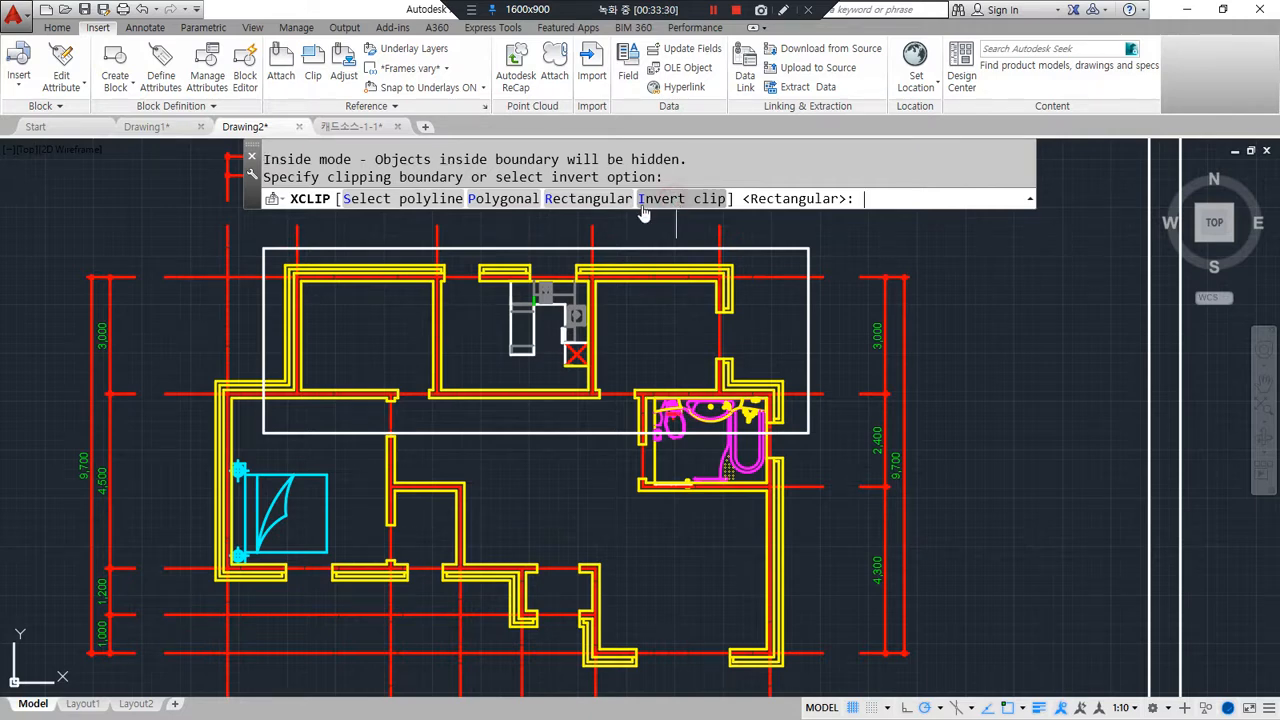
pyautogui.click(420, 199)
pyautogui.click(398, 246)
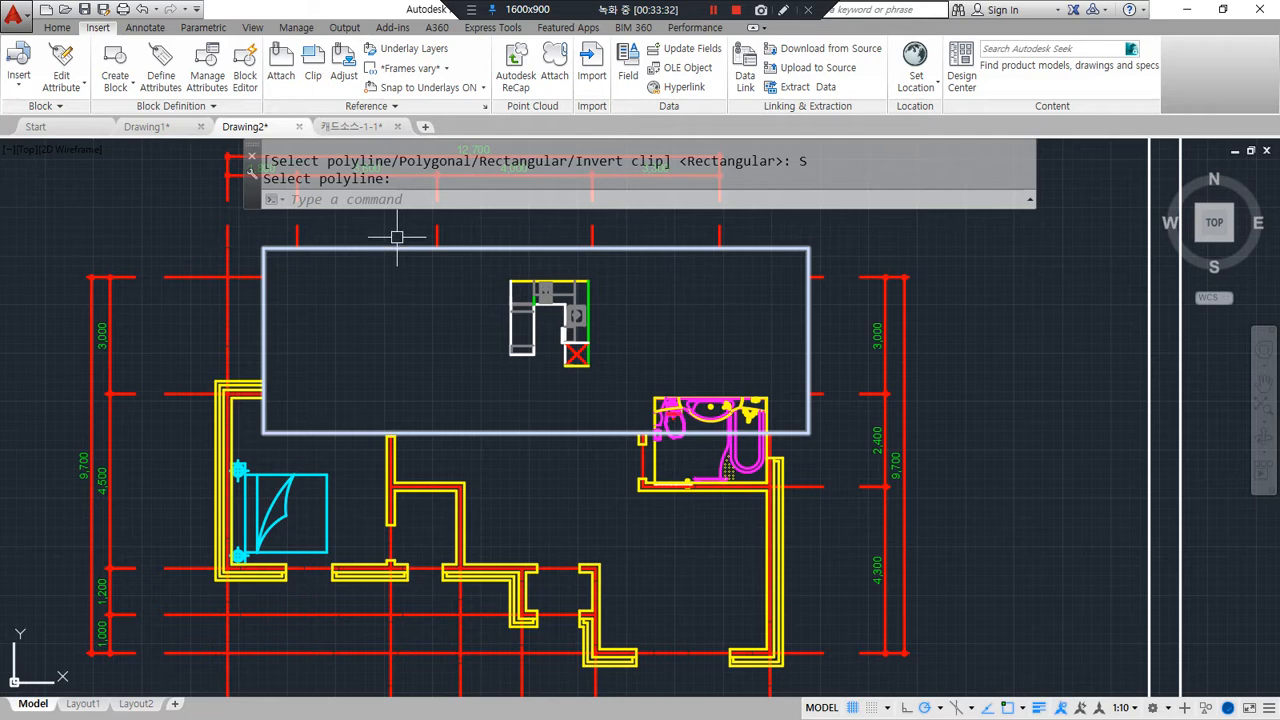
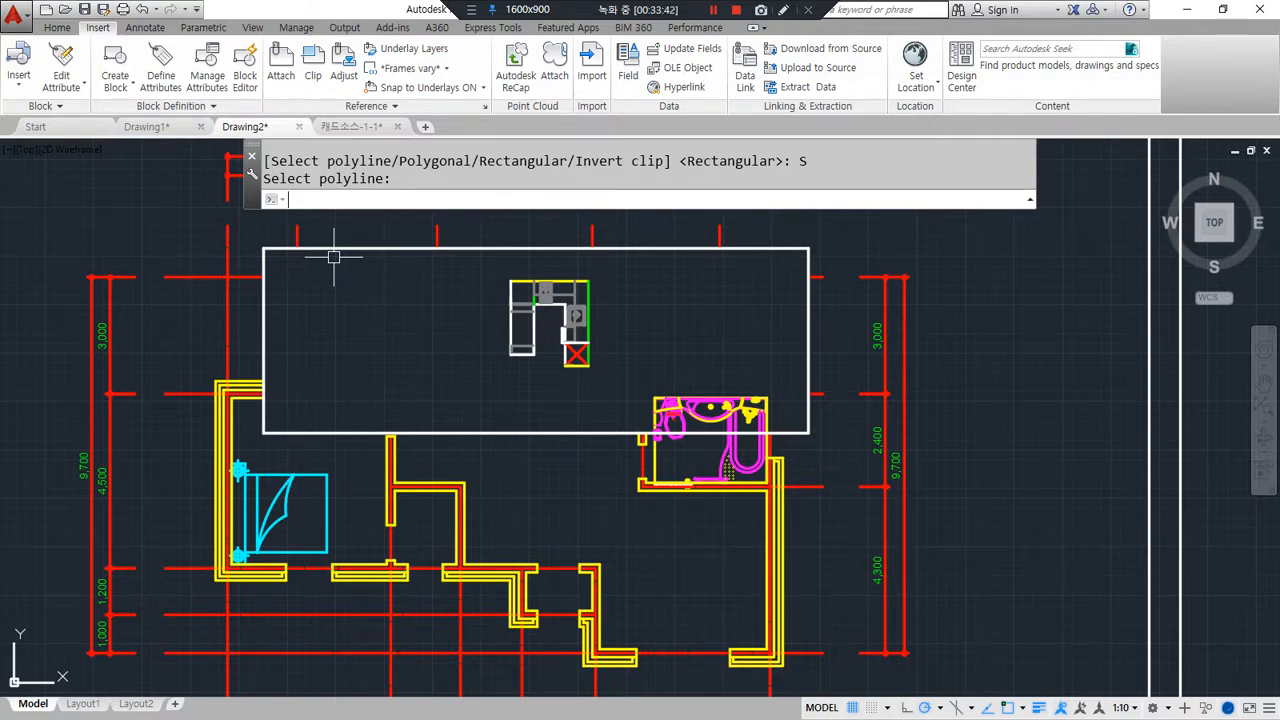
# Step: Switch to the Notepad notes and review the attdef, attedit line
pyautogui.hotkey('alt', 'Tab')
pyautogui.hotkey('ctrl', 'alt', 'd')
pyautogui.moveTo(358, 466); pyautogui.dragTo(100, 466)
pyautogui.moveTo(345, 466); pyautogui.dragTo(102, 466)
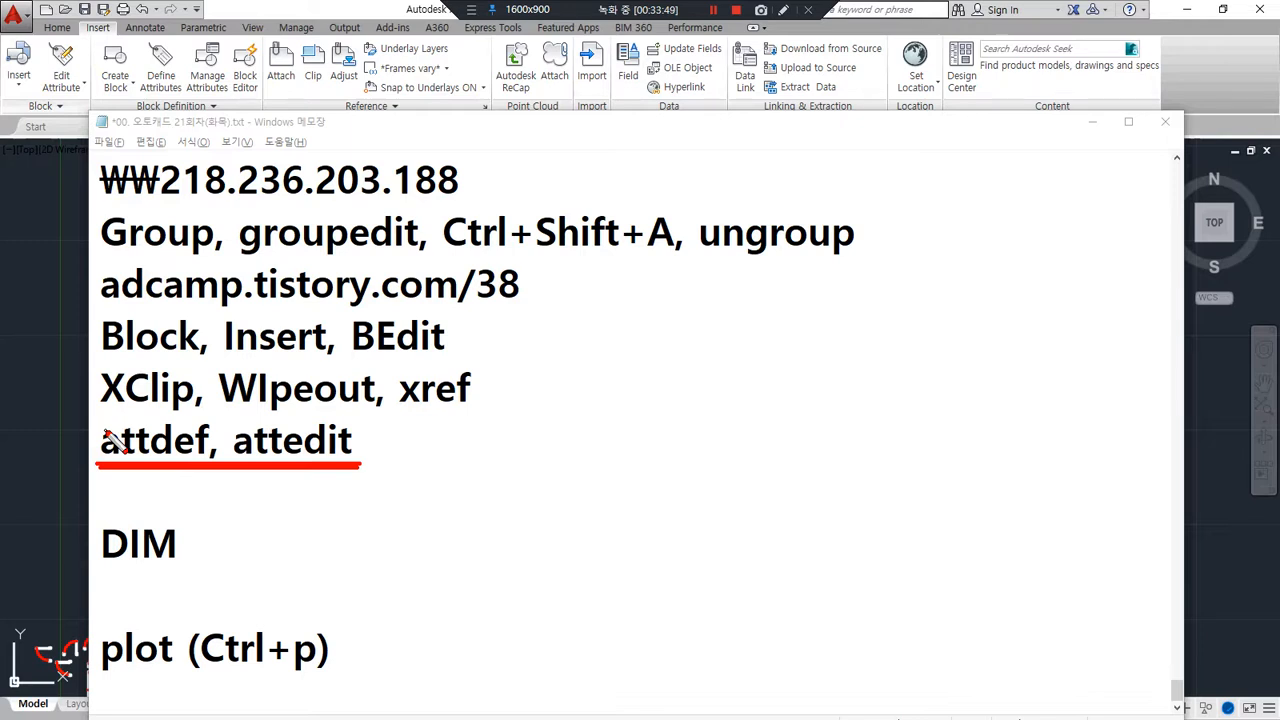
# Step: Add the Korean notes (블록 속성) after attdef, (속성편집) after attedit and (블록자르기) after XClip
pyautogui.hotkey('ctrl', 'alt', 'd')
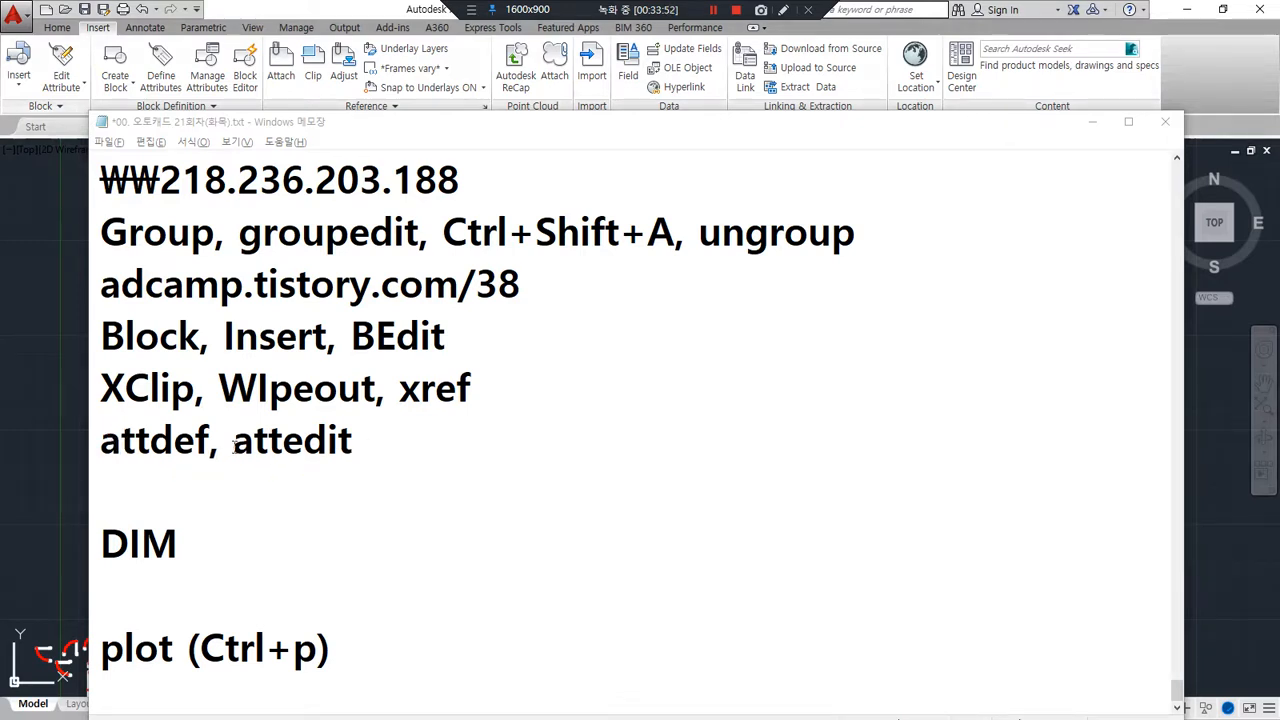
pyautogui.click(209, 440)
pyautogui.write('(블로ㄱ 속')
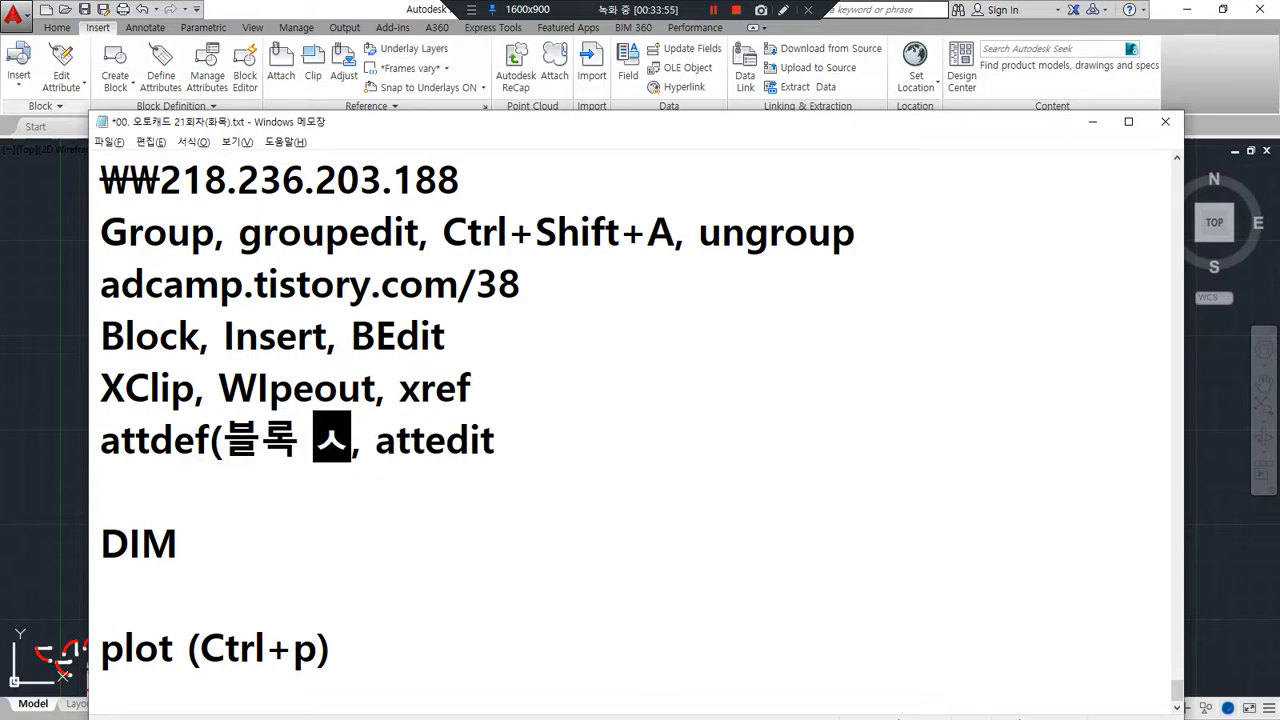
pyautogui.write('성)')
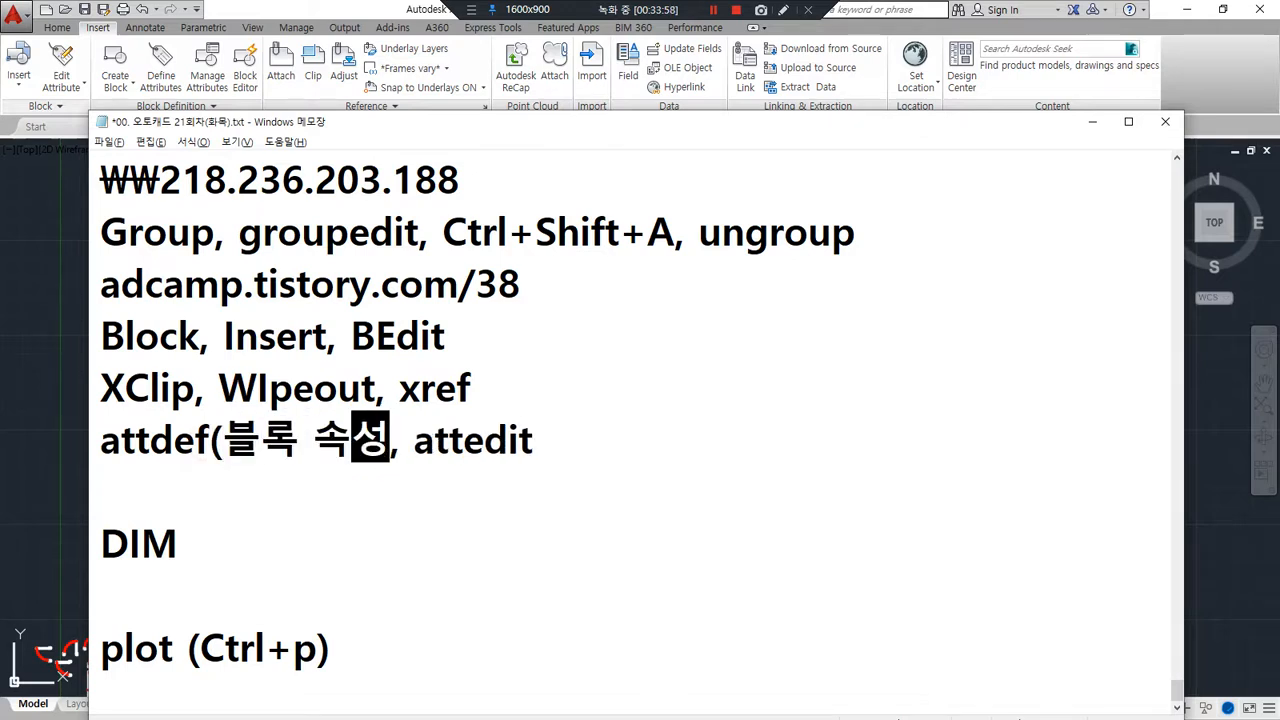
pyautogui.press('End')
pyautogui.write('(속성편집)')
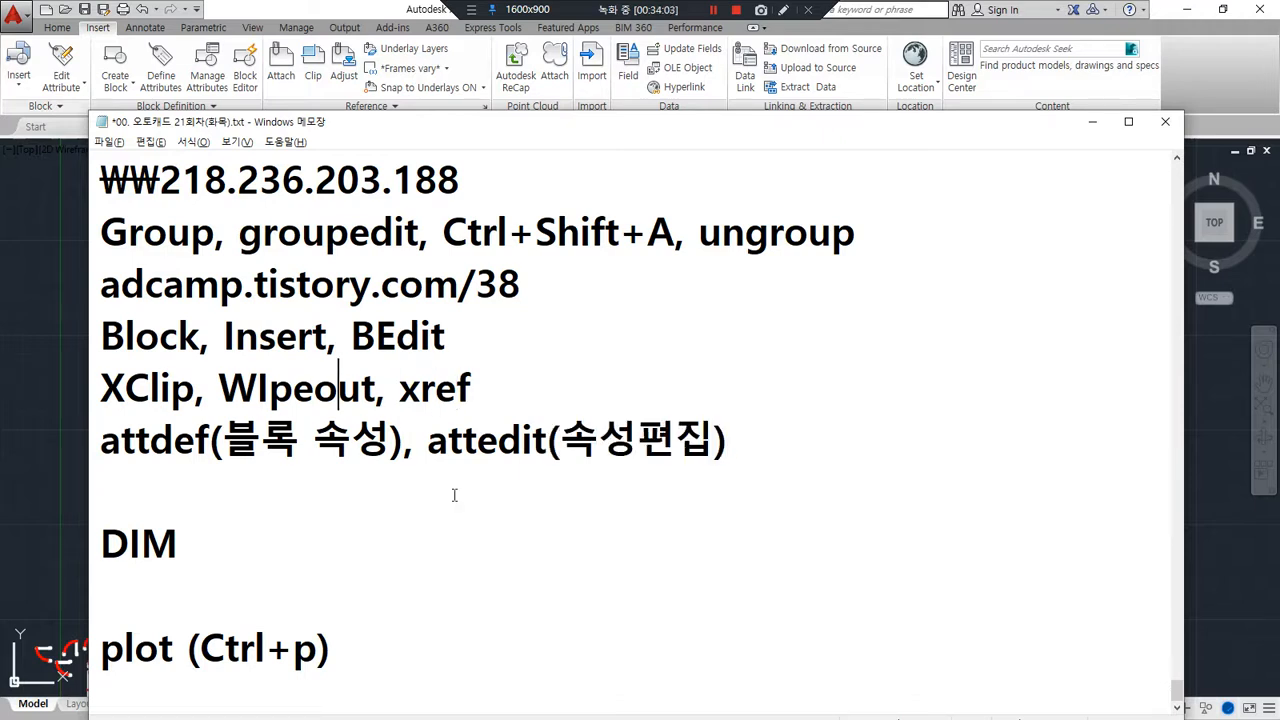
pyautogui.write('(블록자르기')
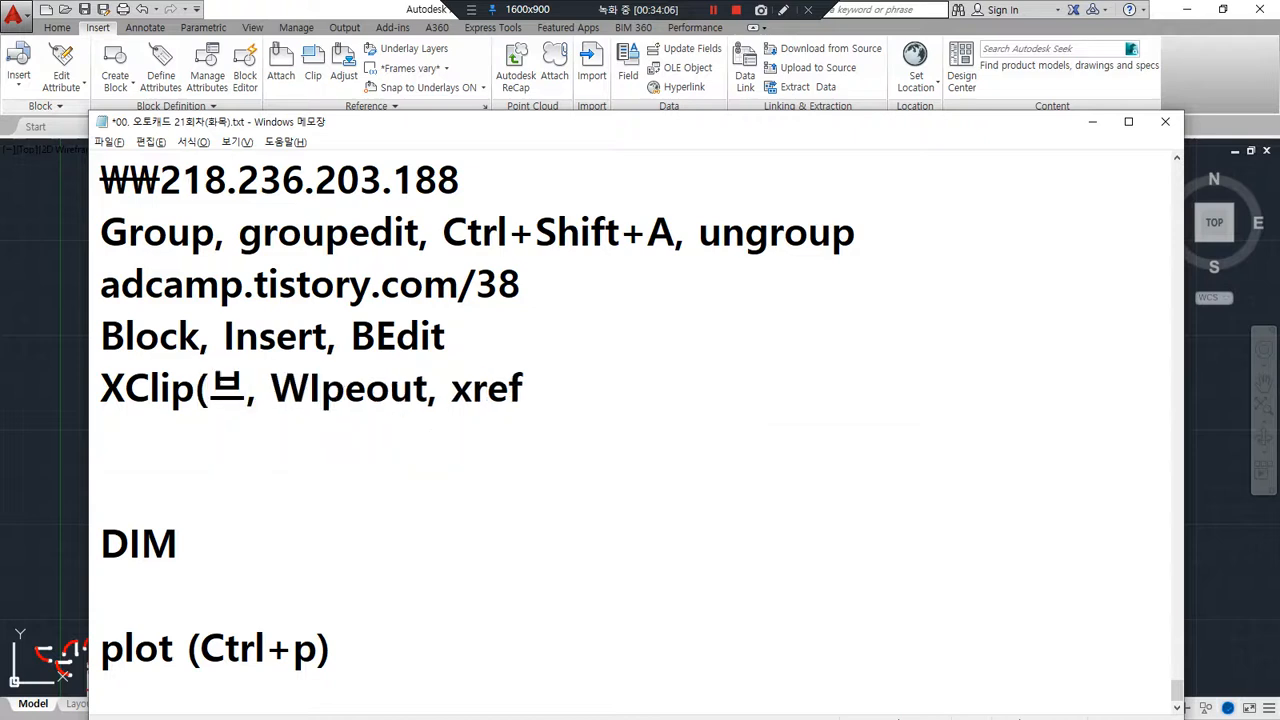
pyautogui.write(')')
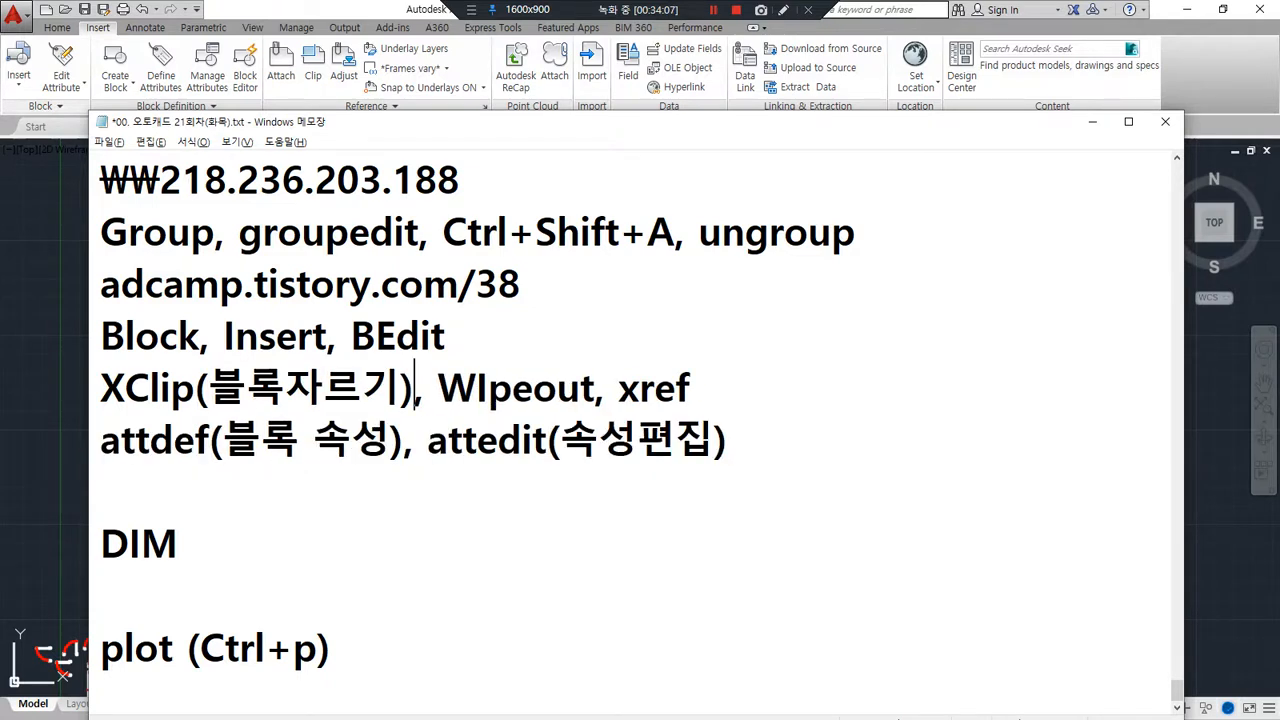
# Step: Insert a heading line reading 블록 above the Block, Insert, BEdit line
pyautogui.press('Up')
pyautogui.press('End')
pyautogui.press('Return')
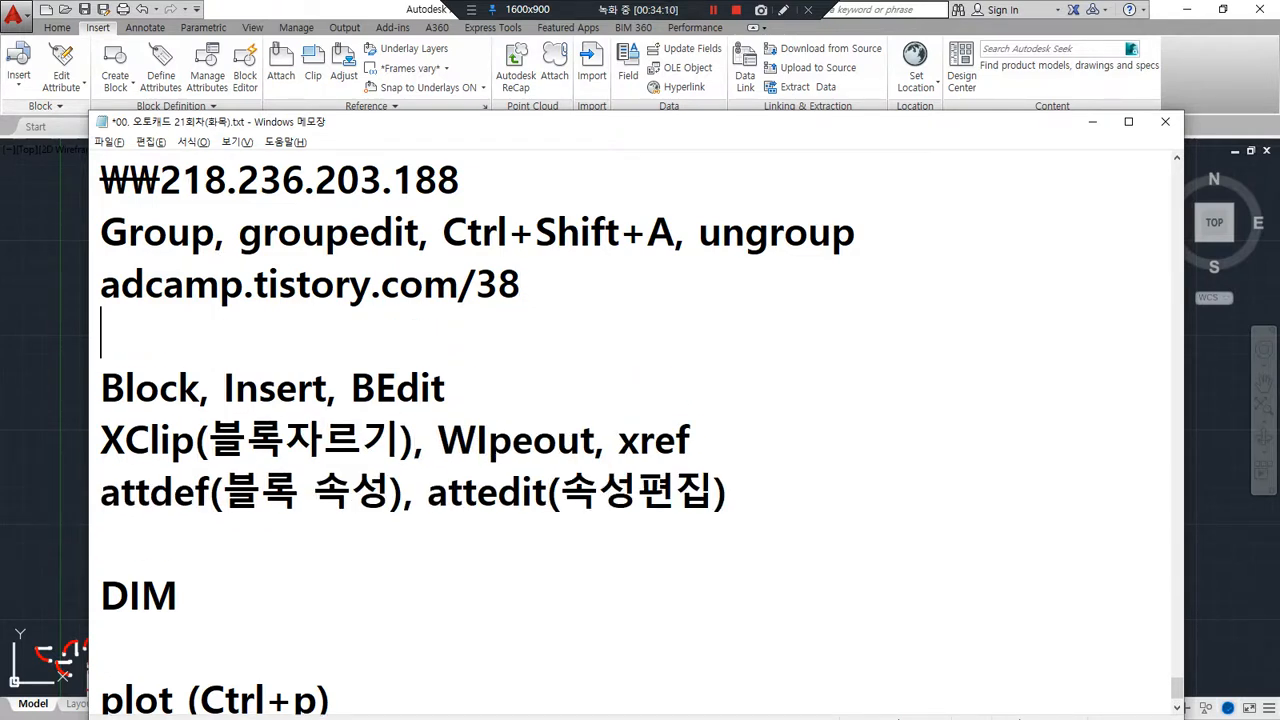
pyautogui.write('블록')
pyautogui.press('Up')
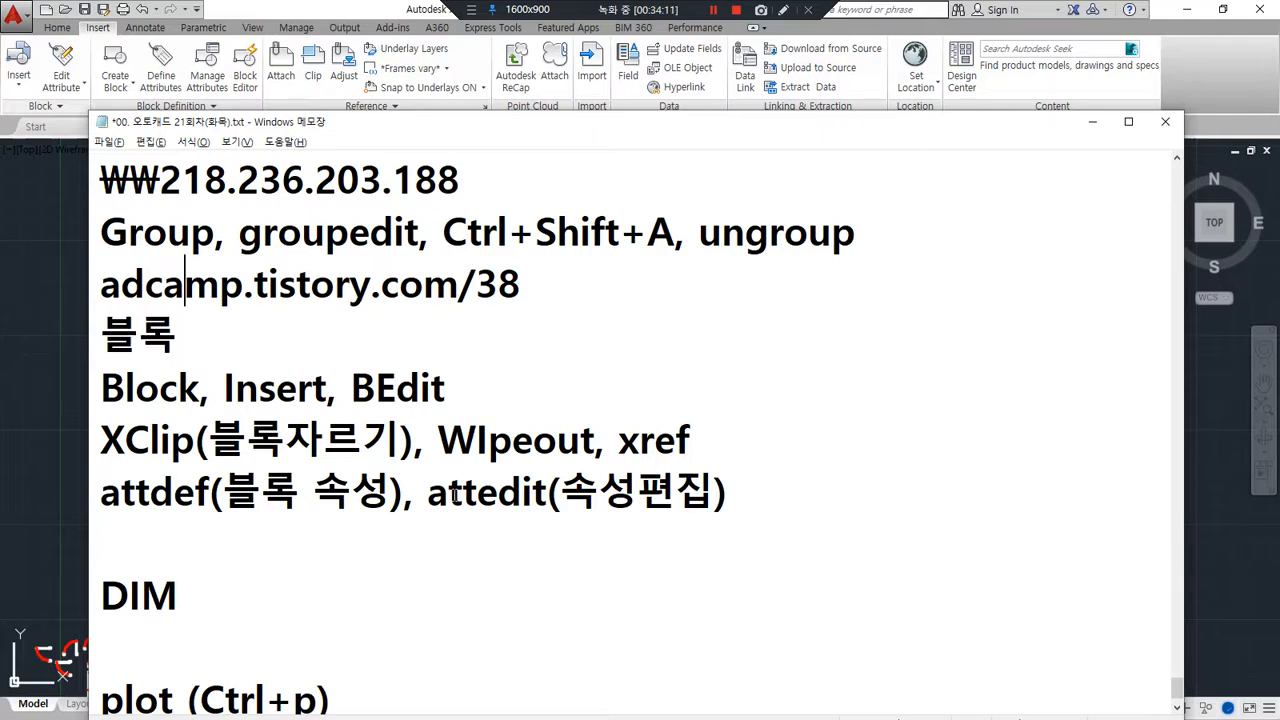
pyautogui.press('Return')
pyautogui.write('그룹')
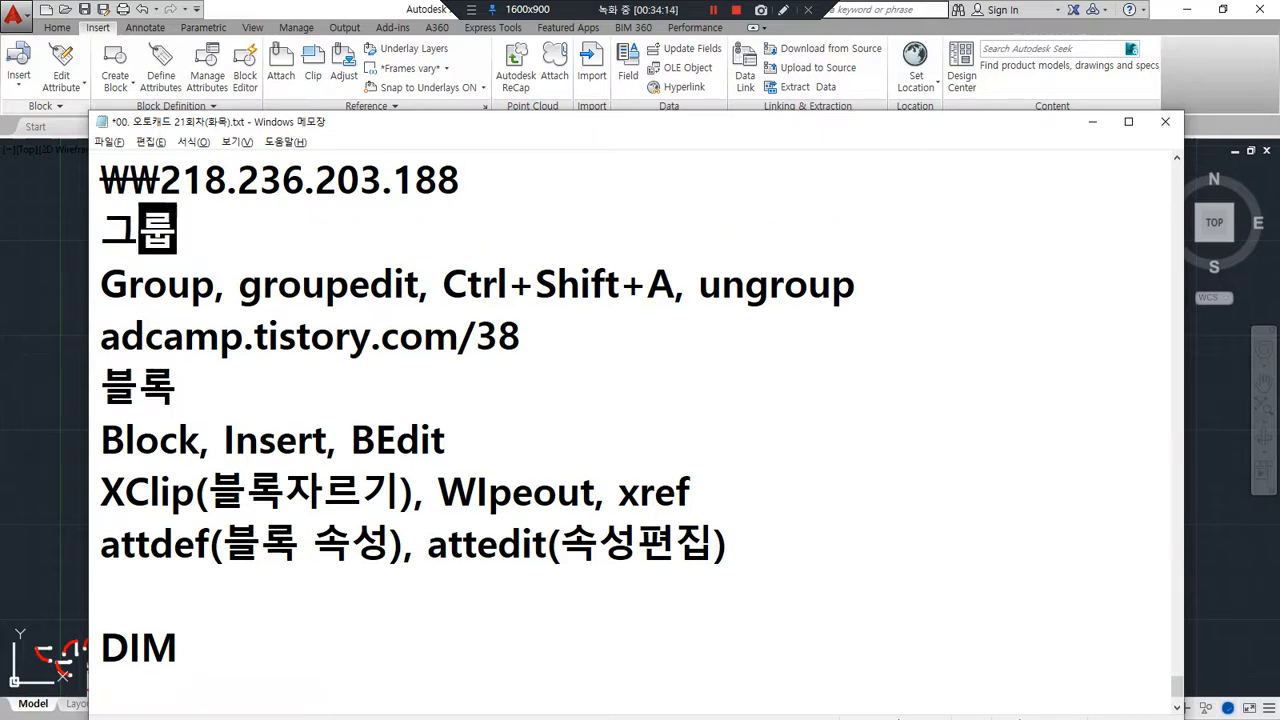
pyautogui.moveTo(178, 230); pyautogui.dragTo(82, 238)
pyautogui.press('Delete')
pyautogui.press('Delete')
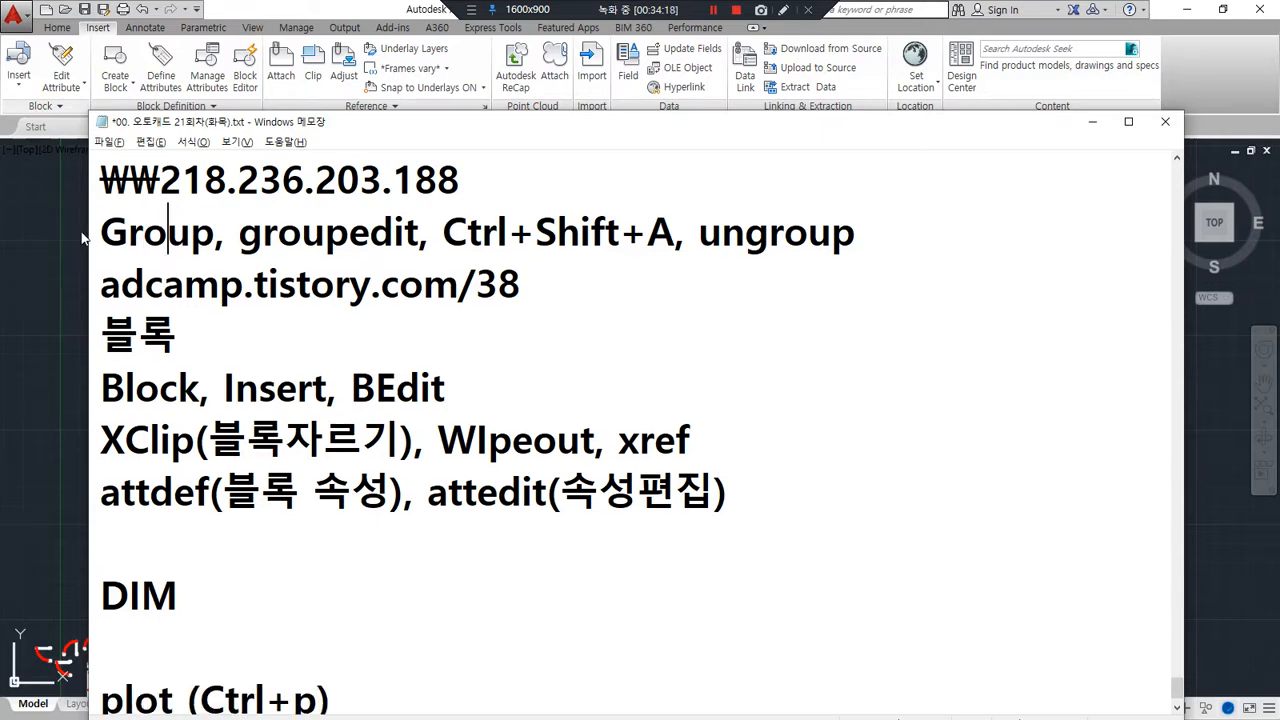
# Step: Add (그룹) after Group and (그룹편집) after groupedit, moving the Ctrl+Shift+A entry onto its own line
pyautogui.write('(그룹)')
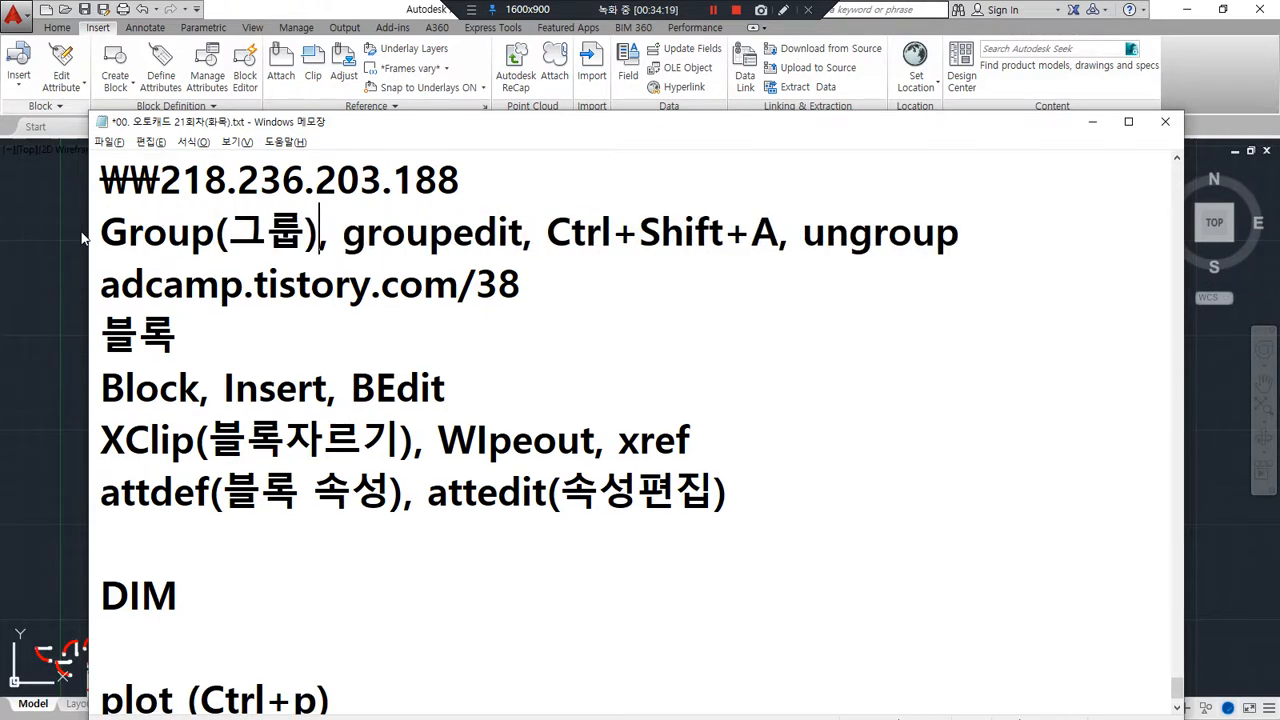
pyautogui.write('(그룹편집)')
pyautogui.press('Delete')
pyautogui.press('Delete')
pyautogui.press('Return')
pyautogui.press('Right')
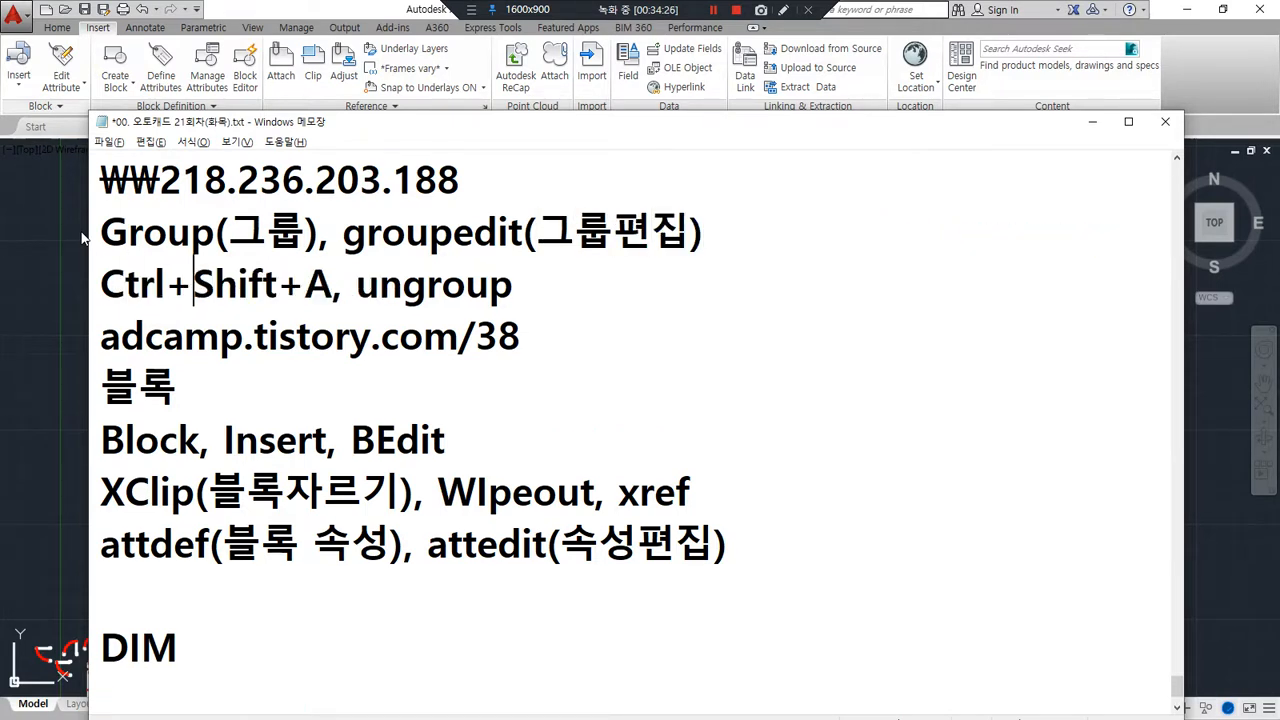
# Step: Annotate Ctrl+Shift+A with (그룹 On/Off) and ungroup with (그룹 해제), keeping a comma between the two entries
pyautogui.press('Delete')
pyautogui.write('(그룹')
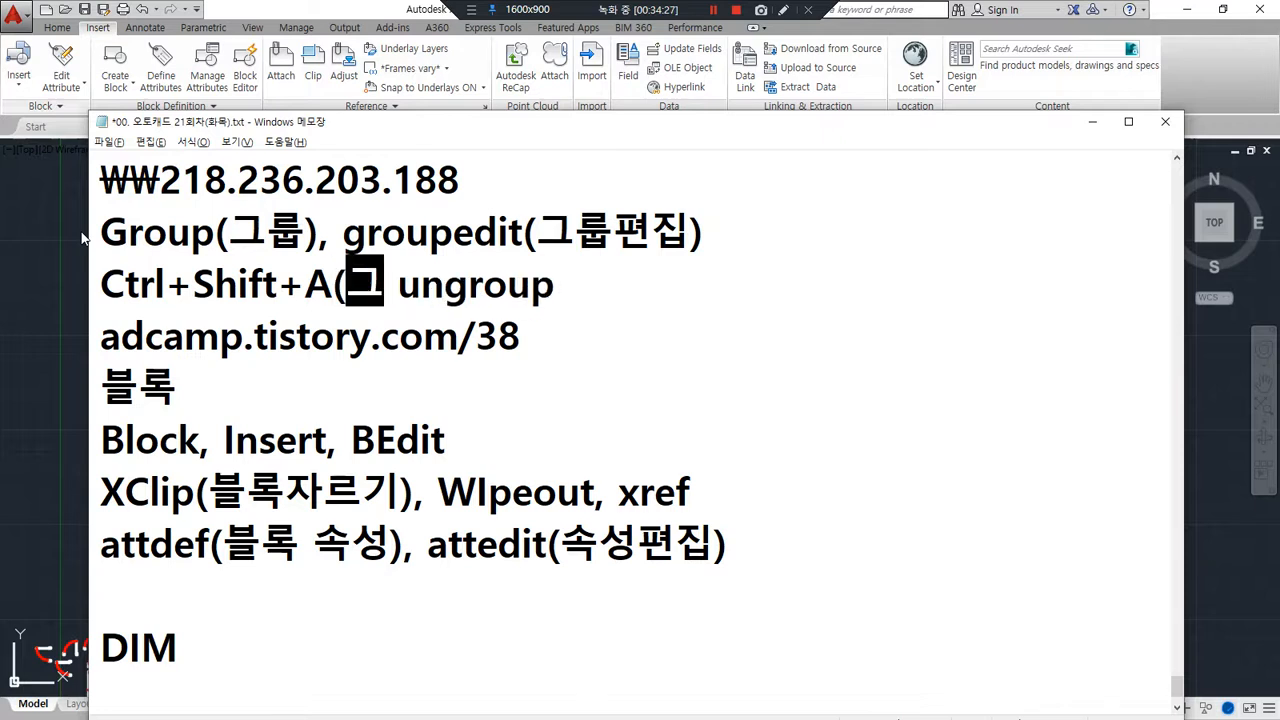
pyautogui.write(' ON?')
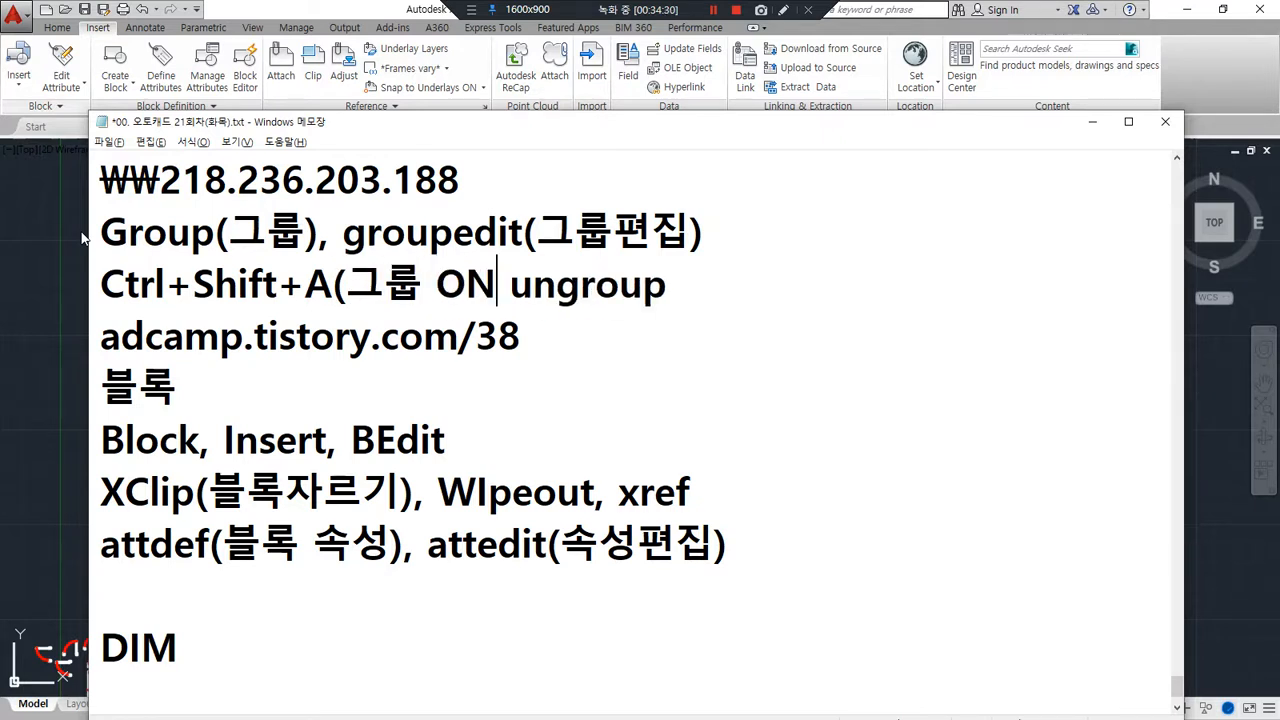
pyautogui.press('BackSpace')
pyautogui.press('BackSpace')
pyautogui.write('n/')
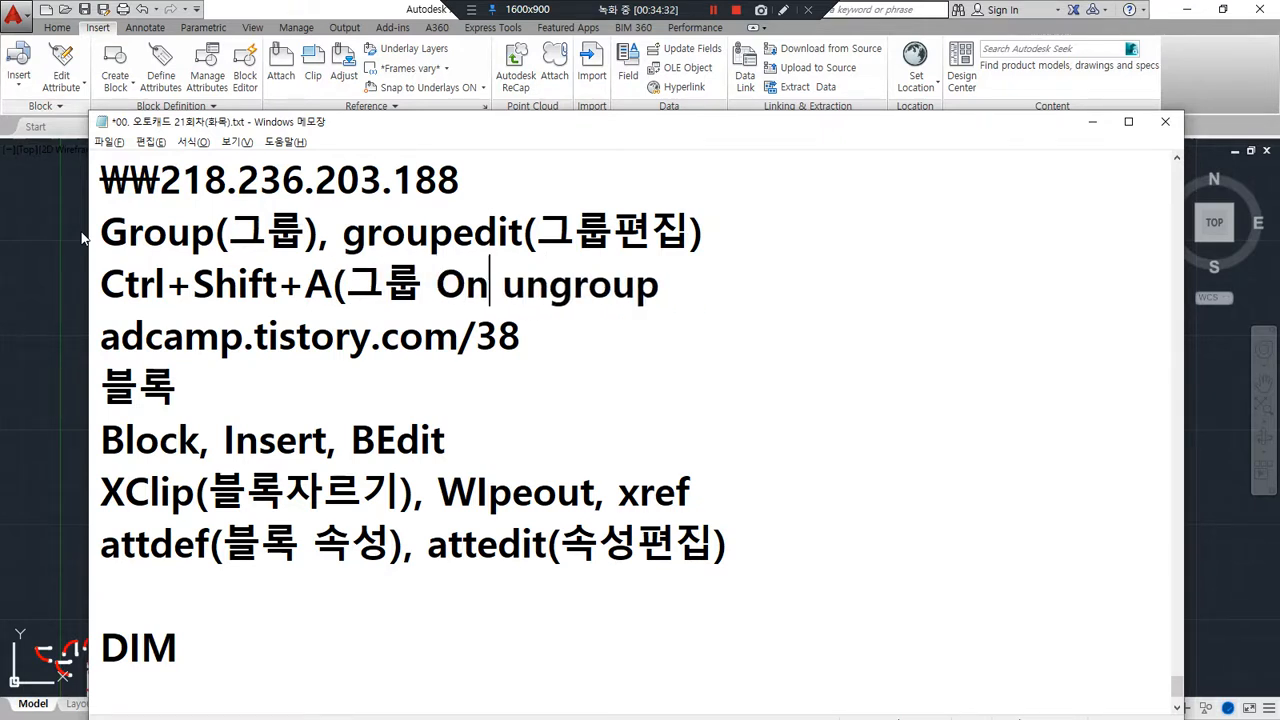
pyautogui.write('Off)')
pyautogui.press('Delete')
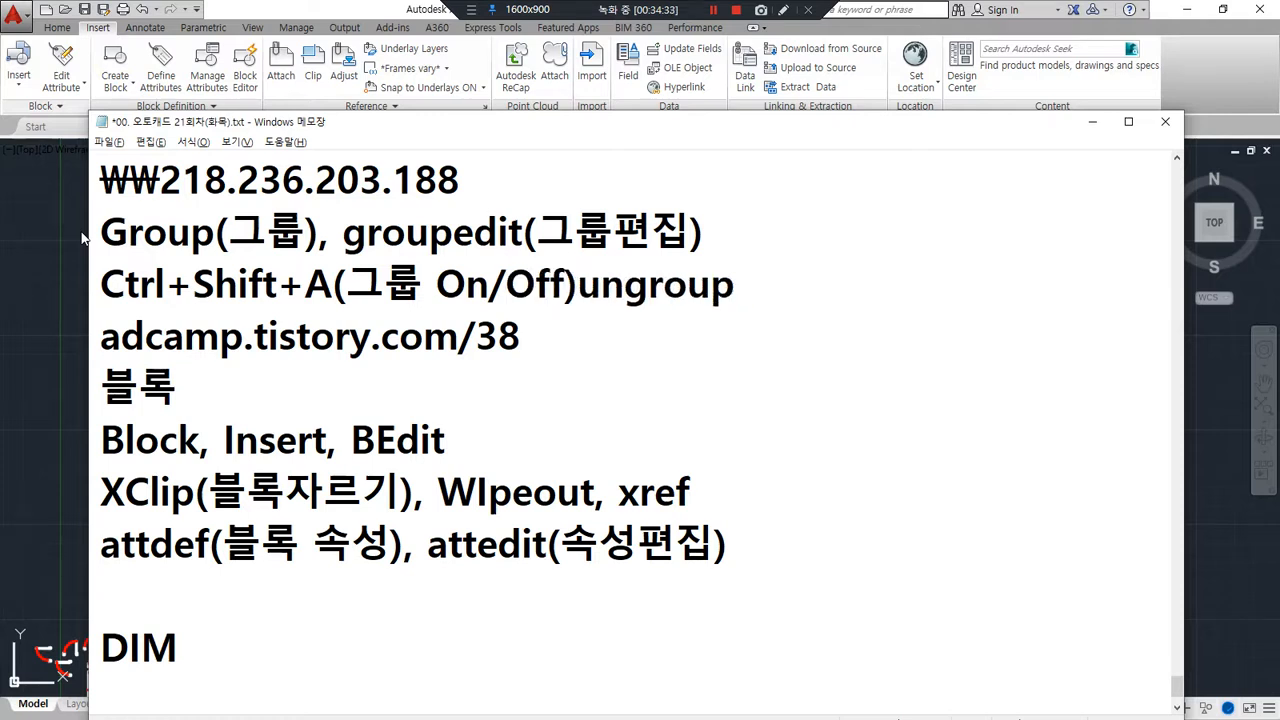
pyautogui.write(', ')
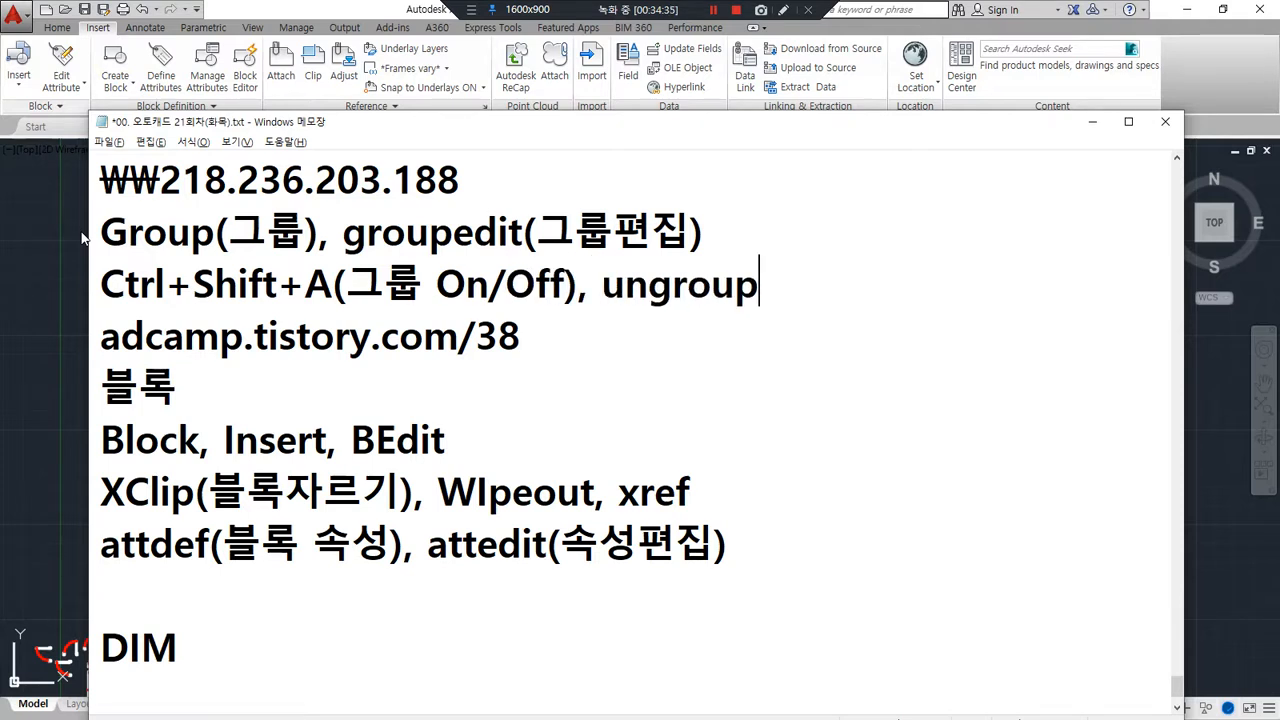
pyautogui.write('(그룹 해제')
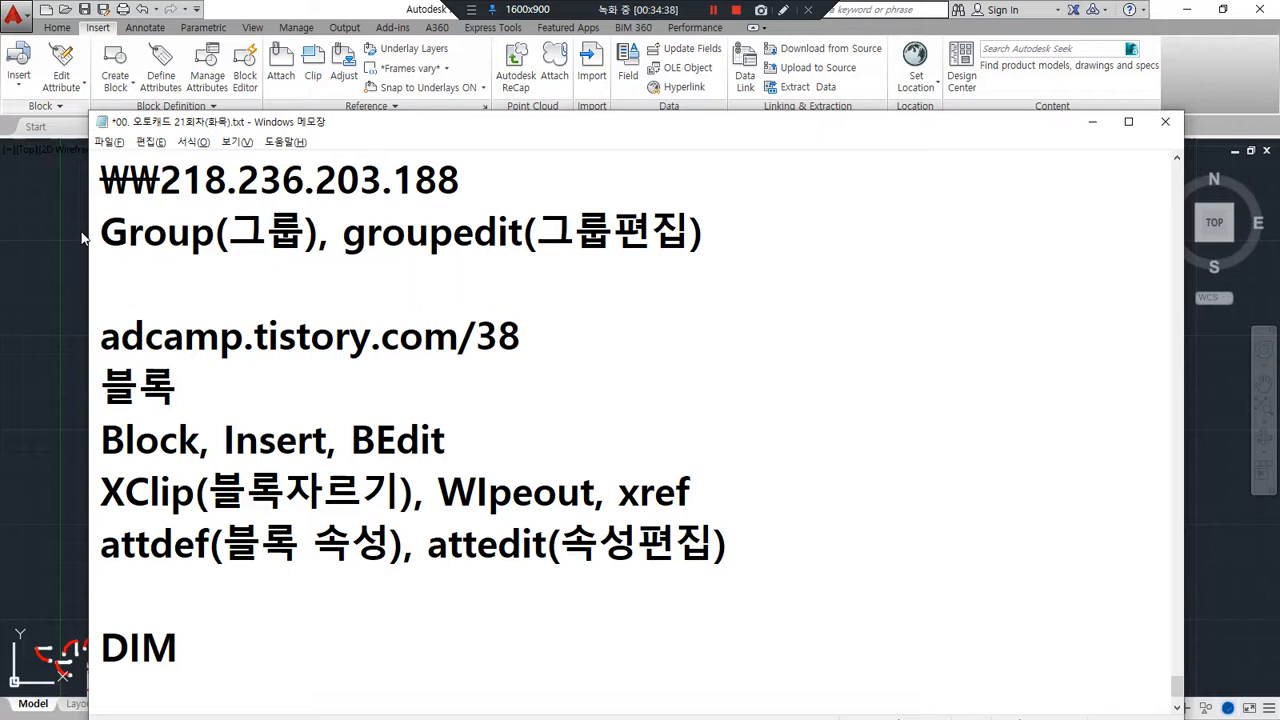
pyautogui.write('), ungroup(그룹 해제')
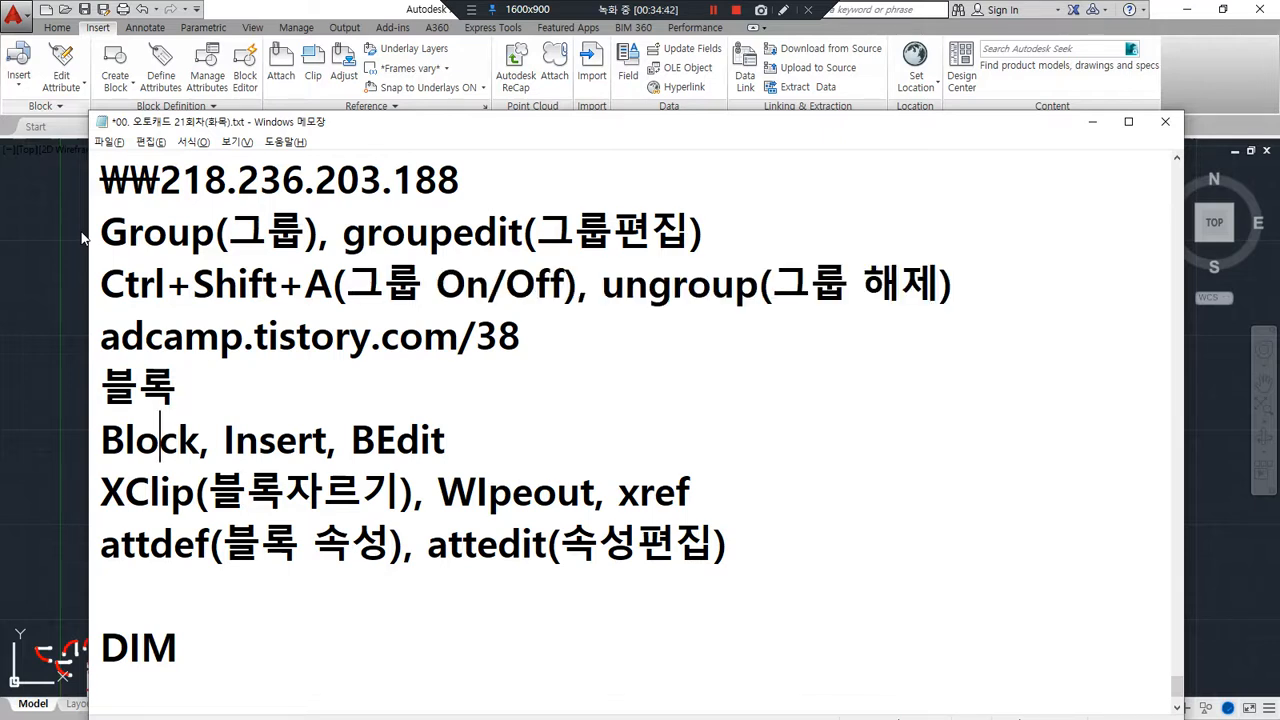
# Step: Add (블록정의) after Block, (블록 불러오기) after Insert and (블록 편집) after BEdit
pyautogui.write('(블ㅇ')
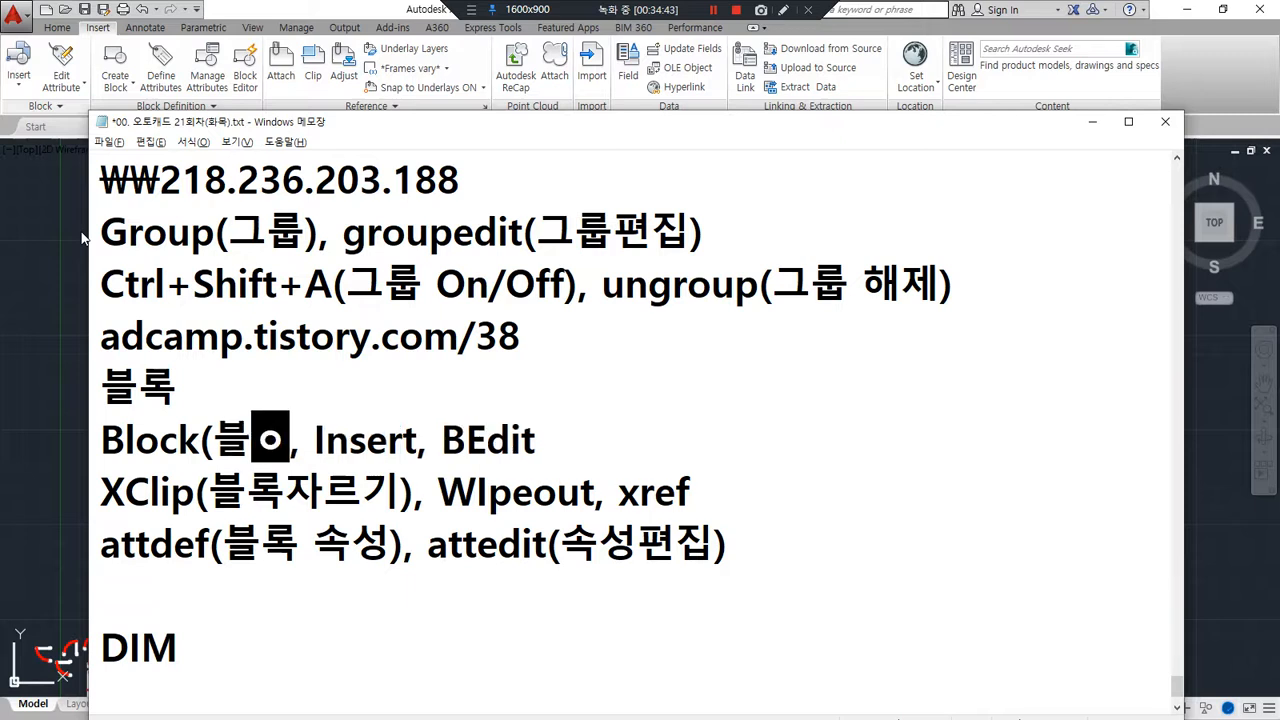
pyautogui.write('록정의)')
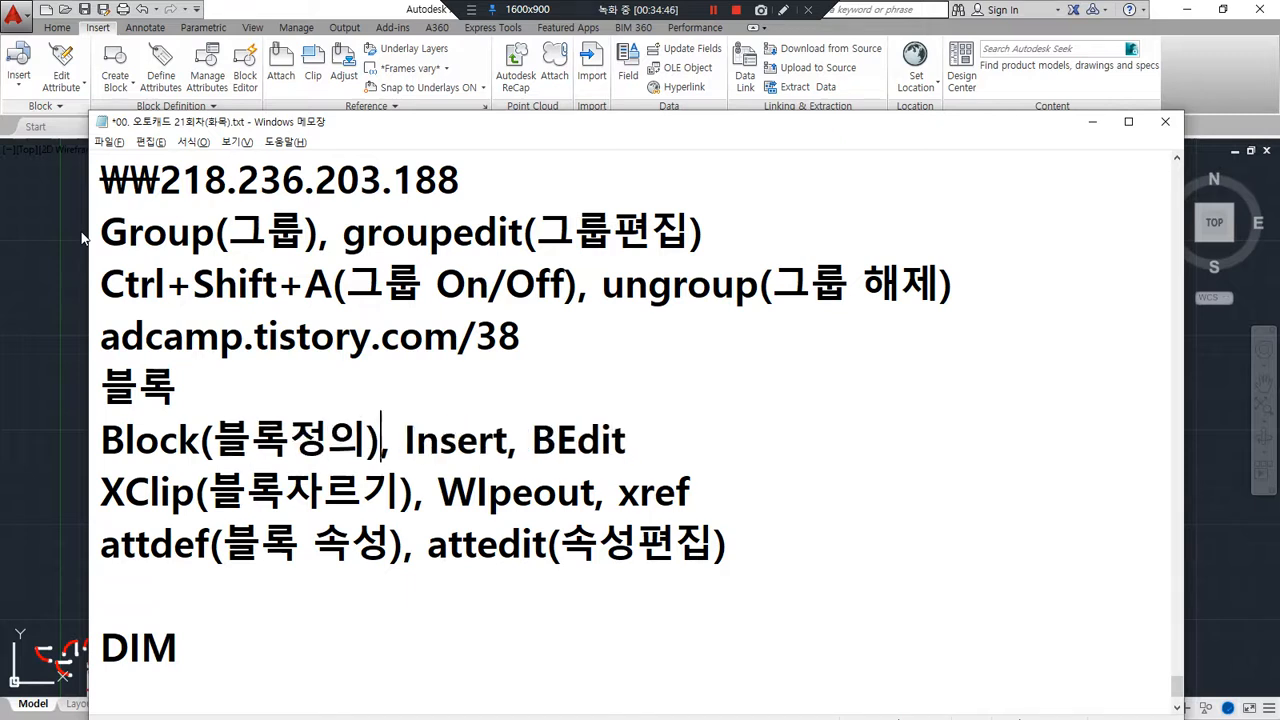
pyautogui.write('(블록 불')
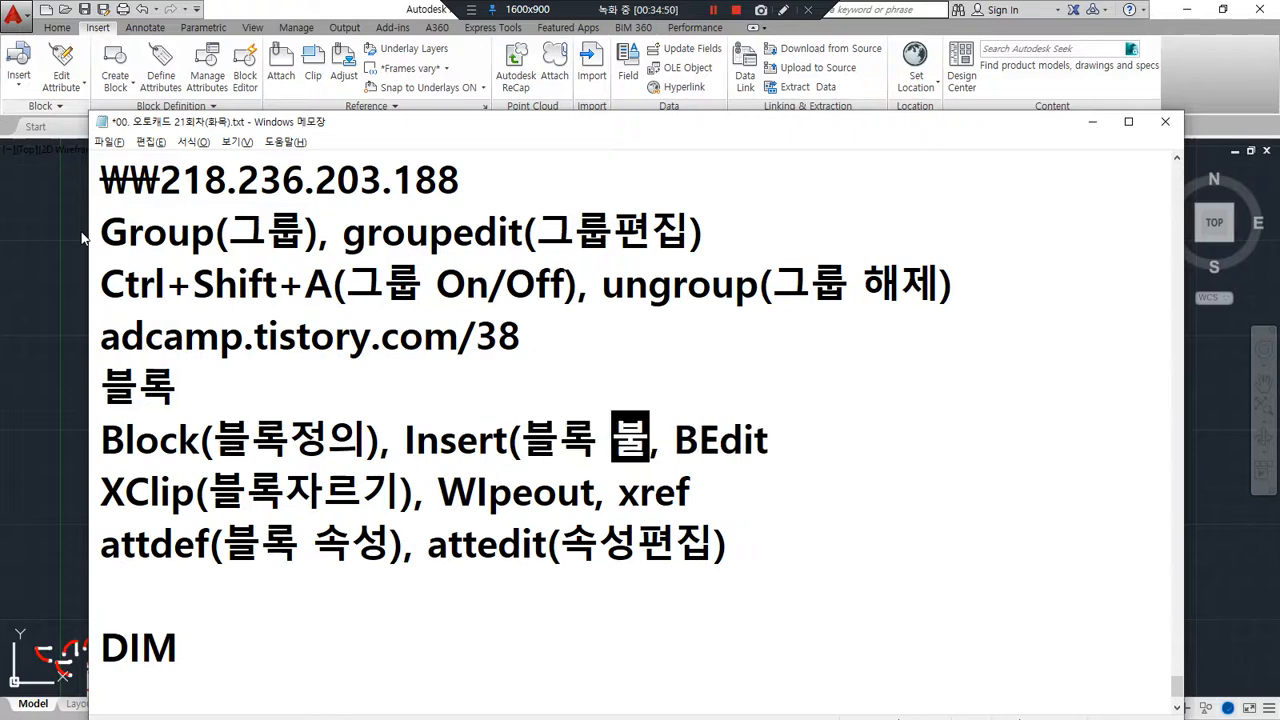
pyautogui.write('러오기)')
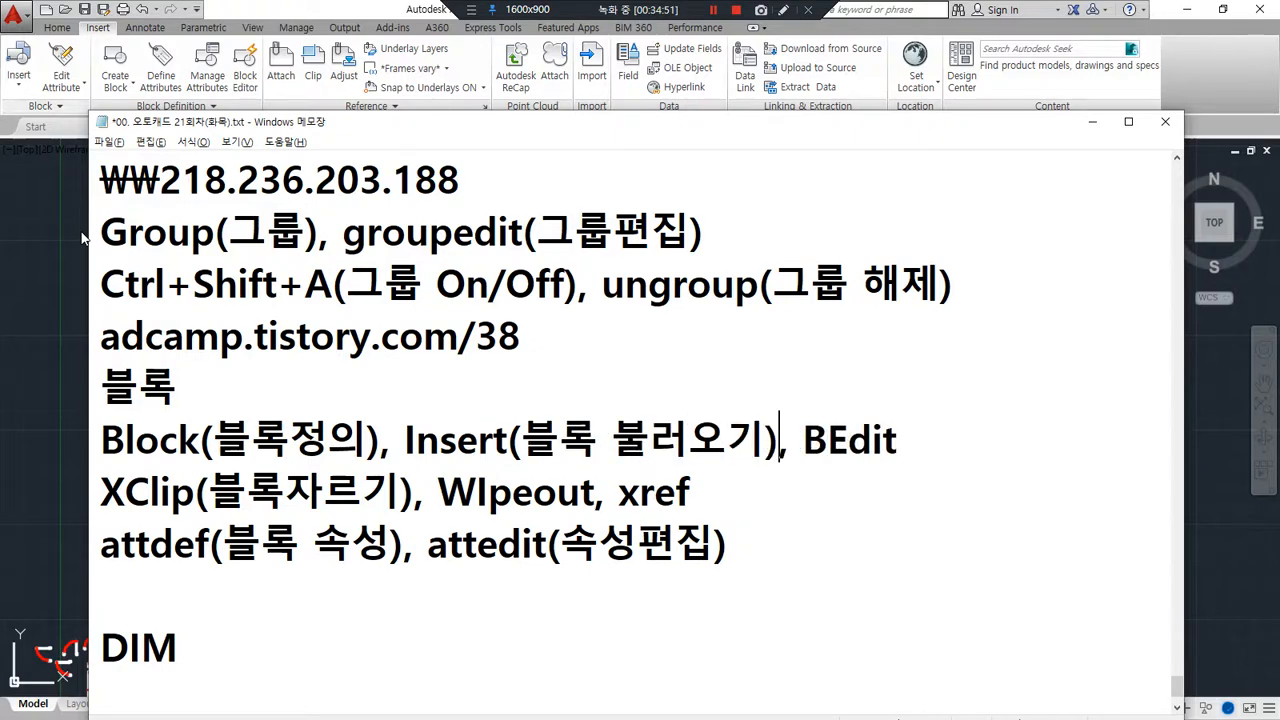
pyautogui.write('블')
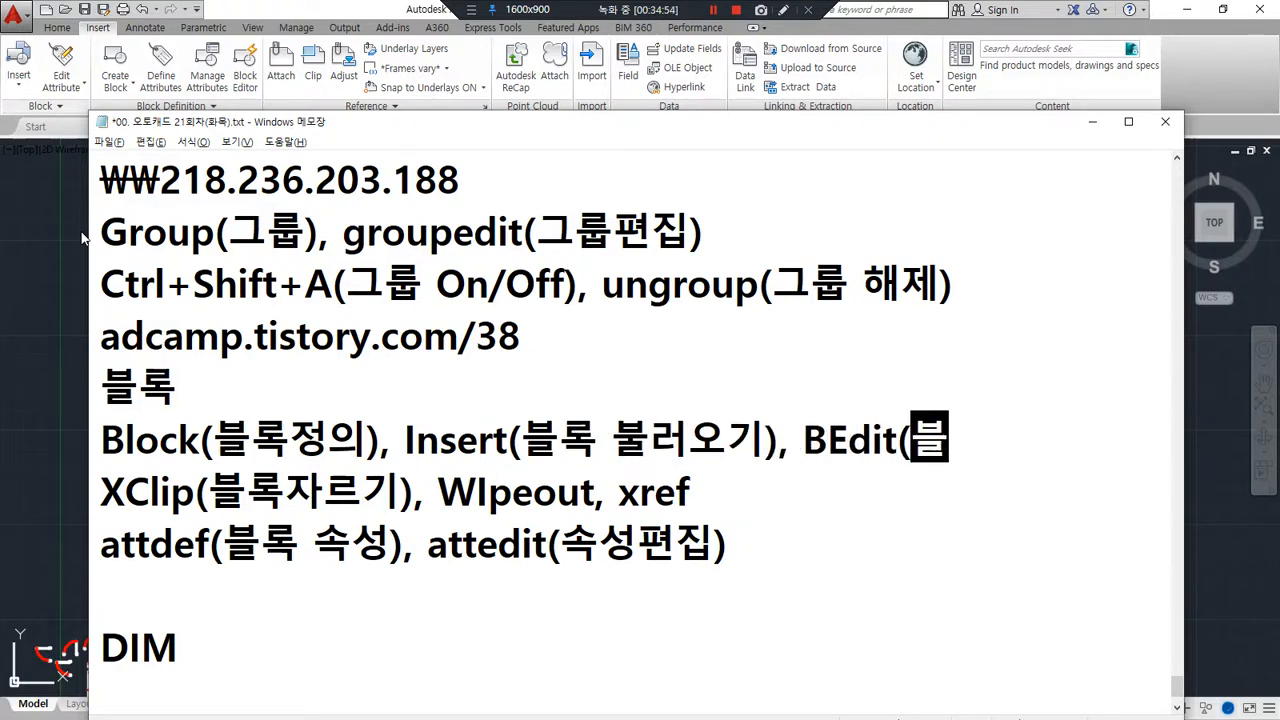
pyautogui.write('록 편집)')
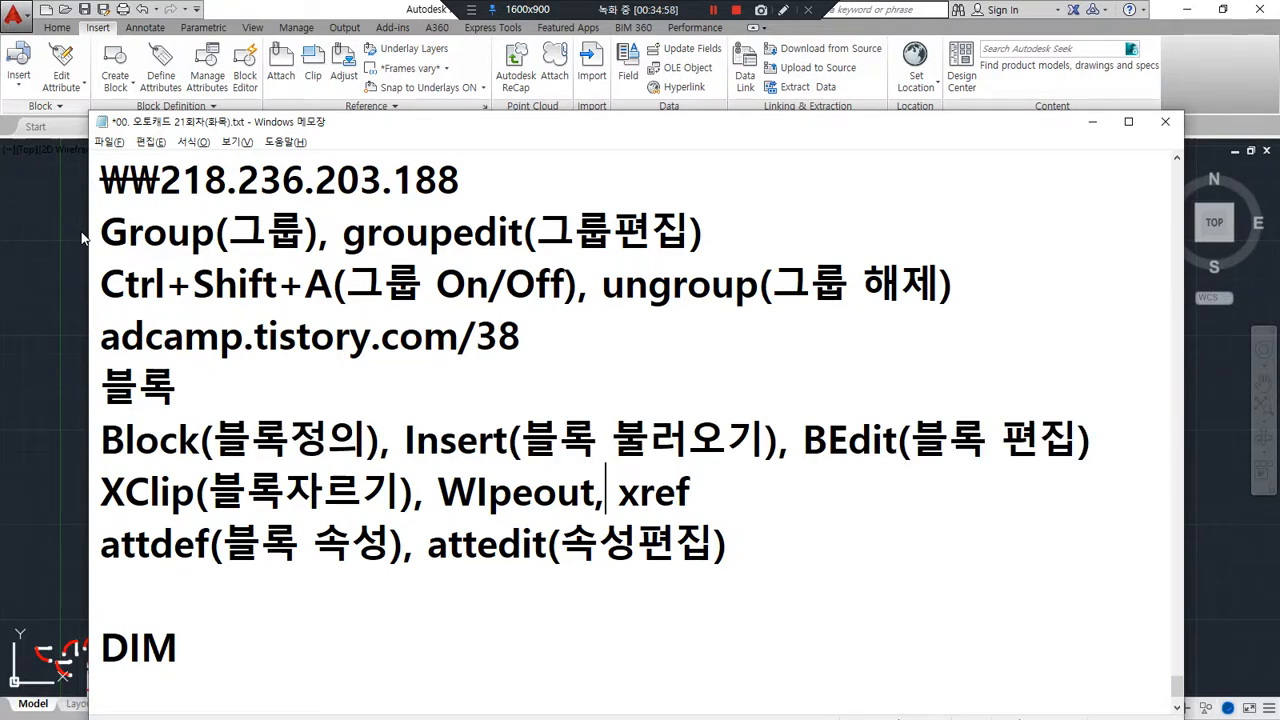
# Step: Add the Korean note (감추기) after WIpeout
pyautogui.write('(')
pyautogui.write('감추기')
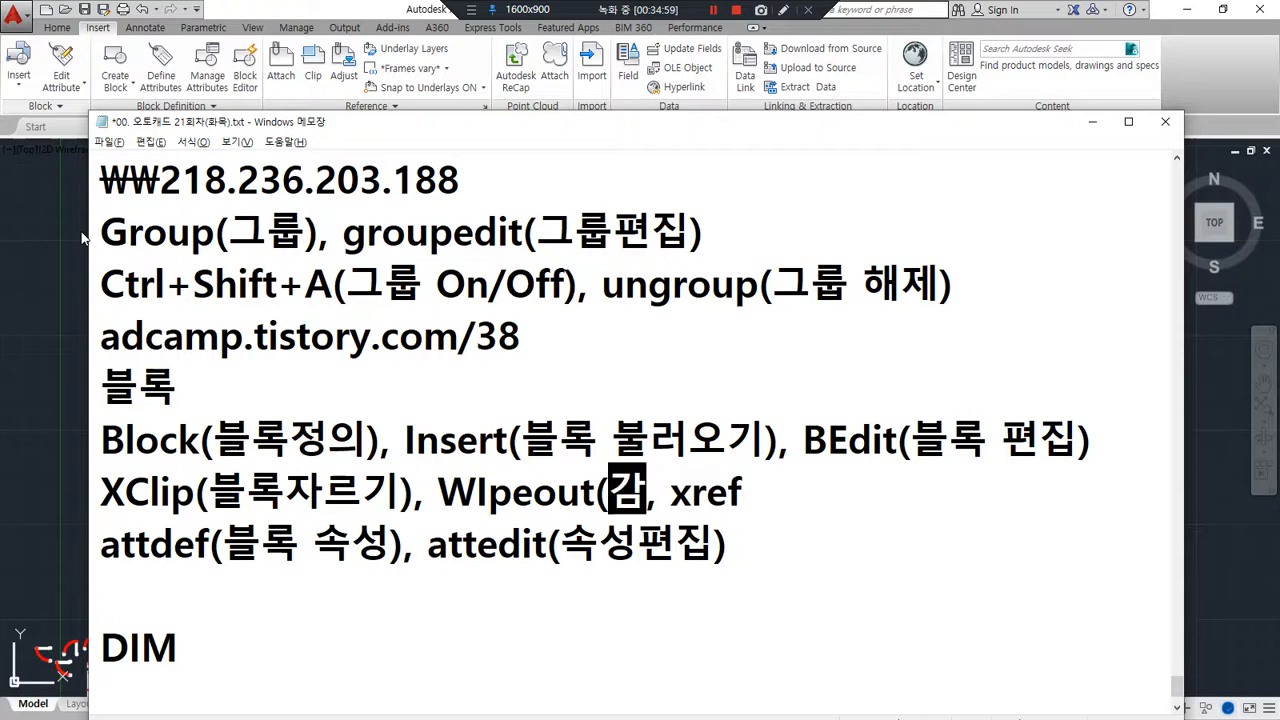
pyautogui.write(')')
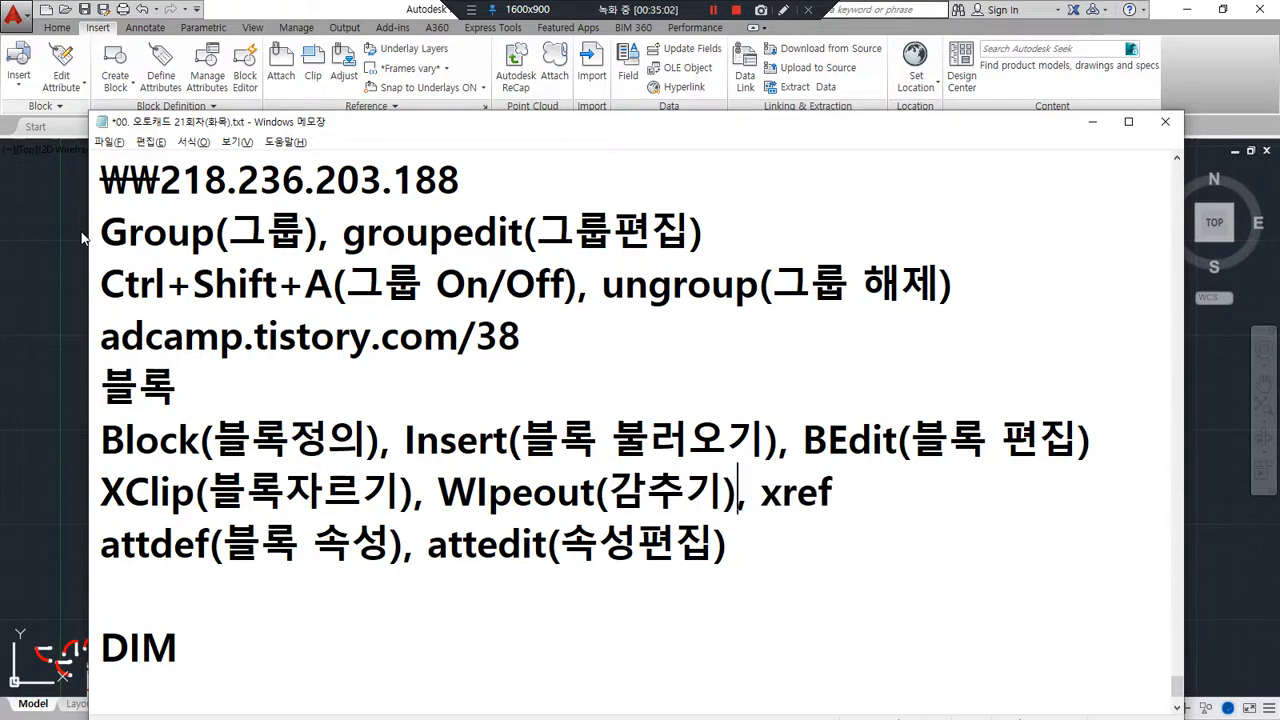
# Step: Review the xref entry and the attdef, attedit line, pointing out the 블록 속성 note
pyautogui.hotkey('shift', 'End')
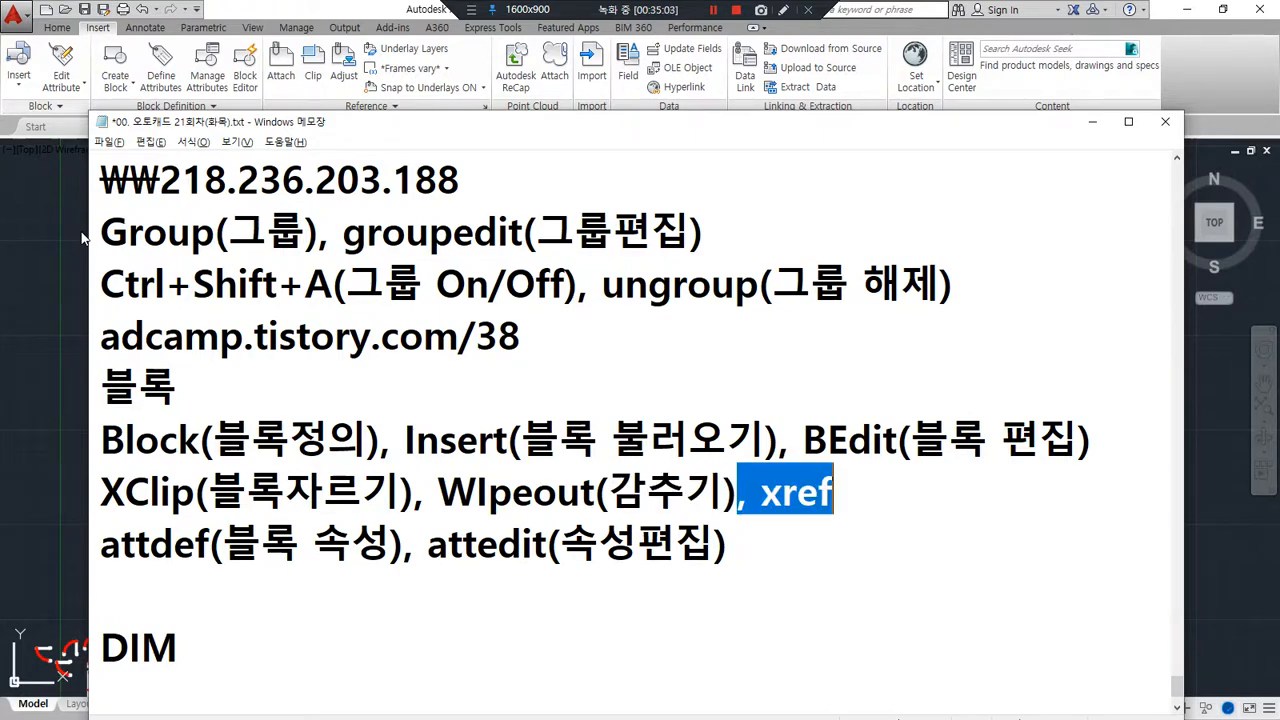
pyautogui.press('Down')
pyautogui.hotkey('shift', 'Home')
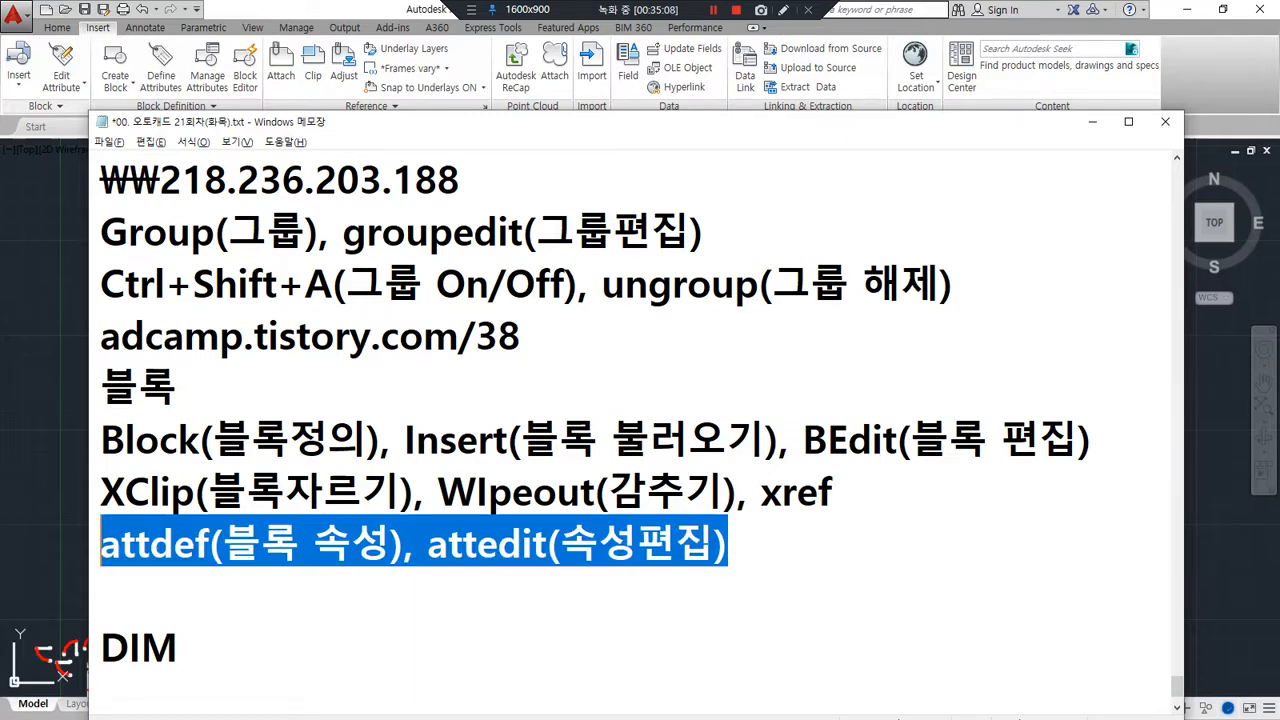
pyautogui.click(206, 502)
pyautogui.moveTo(384, 561); pyautogui.dragTo(236, 563)
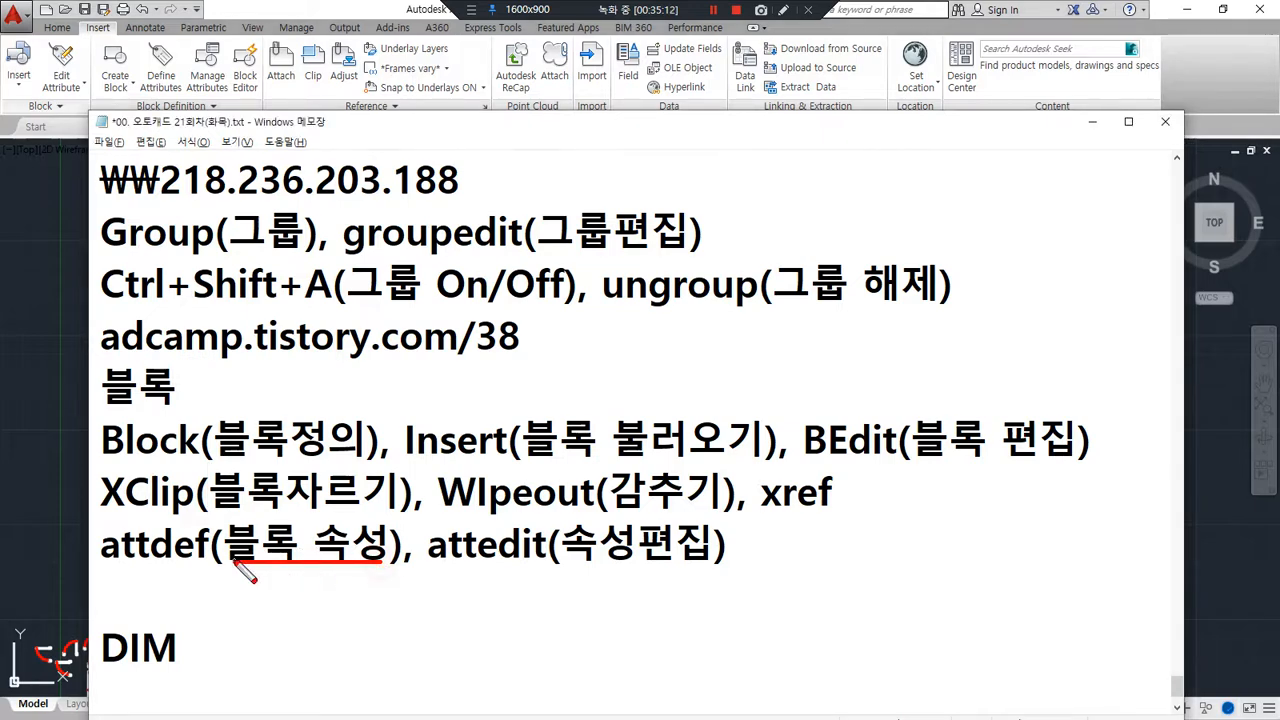
pyautogui.moveTo(392, 563); pyautogui.dragTo(240, 566)
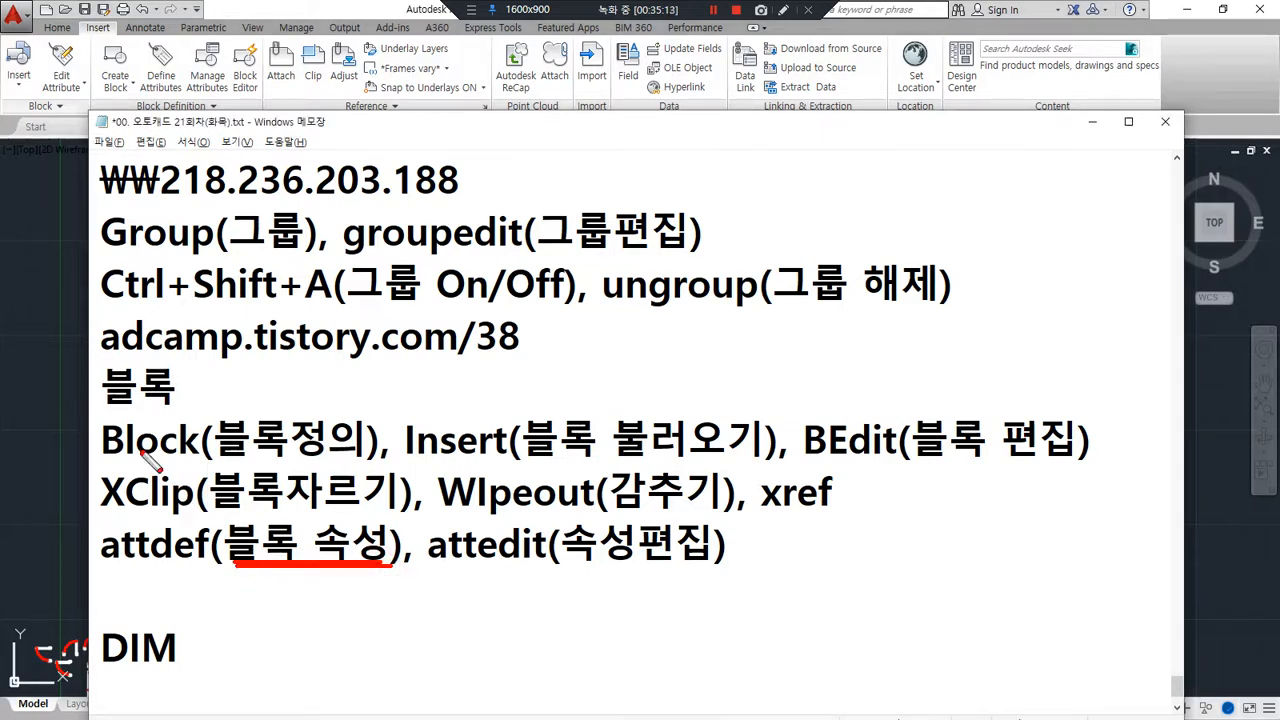
pyautogui.press('Escape')
# Step: Switch to the AutoCAD drawing and draw a single horizontal line in an empty area
pyautogui.click(27, 408)
pyautogui.scroll(1, 147, 652)
pyautogui.moveTo(145, 656); pyautogui.dragTo(119, 518, button='middle')
pyautogui.scroll(3, 300, 541)
pyautogui.scroll(5, 283, 528)
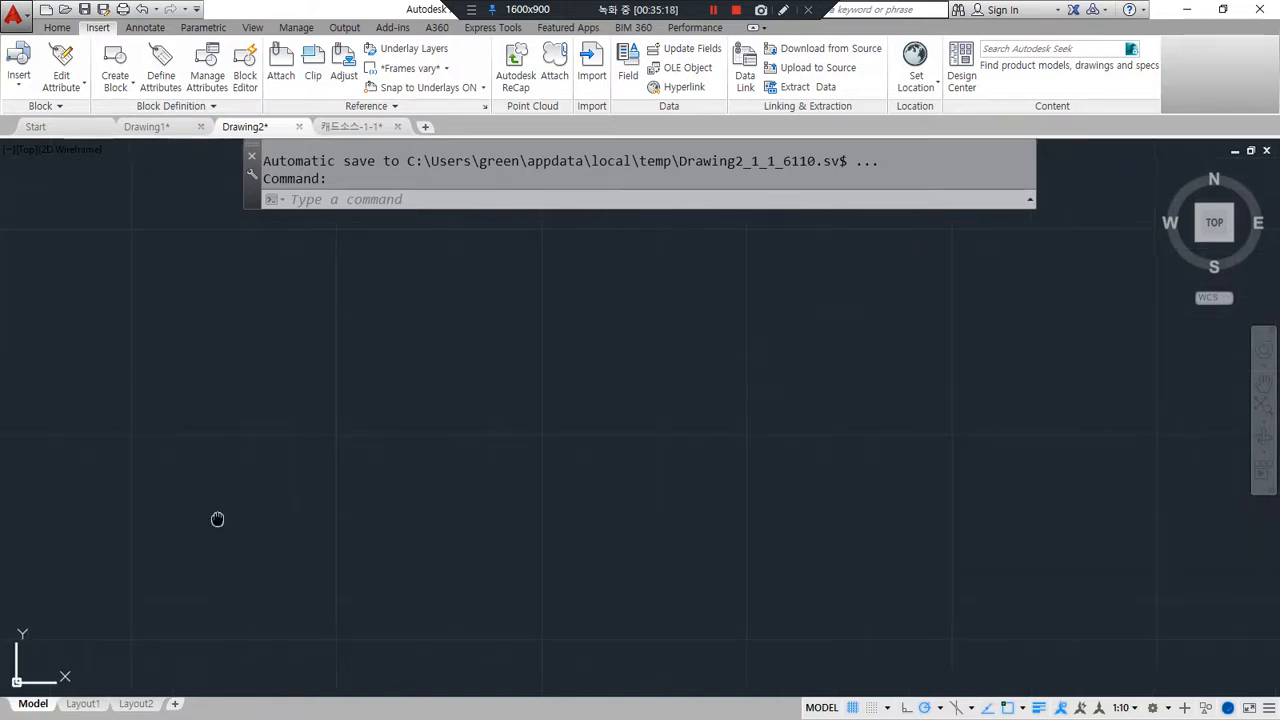
pyautogui.write('l')
pyautogui.press('Return')
pyautogui.click(229, 500)
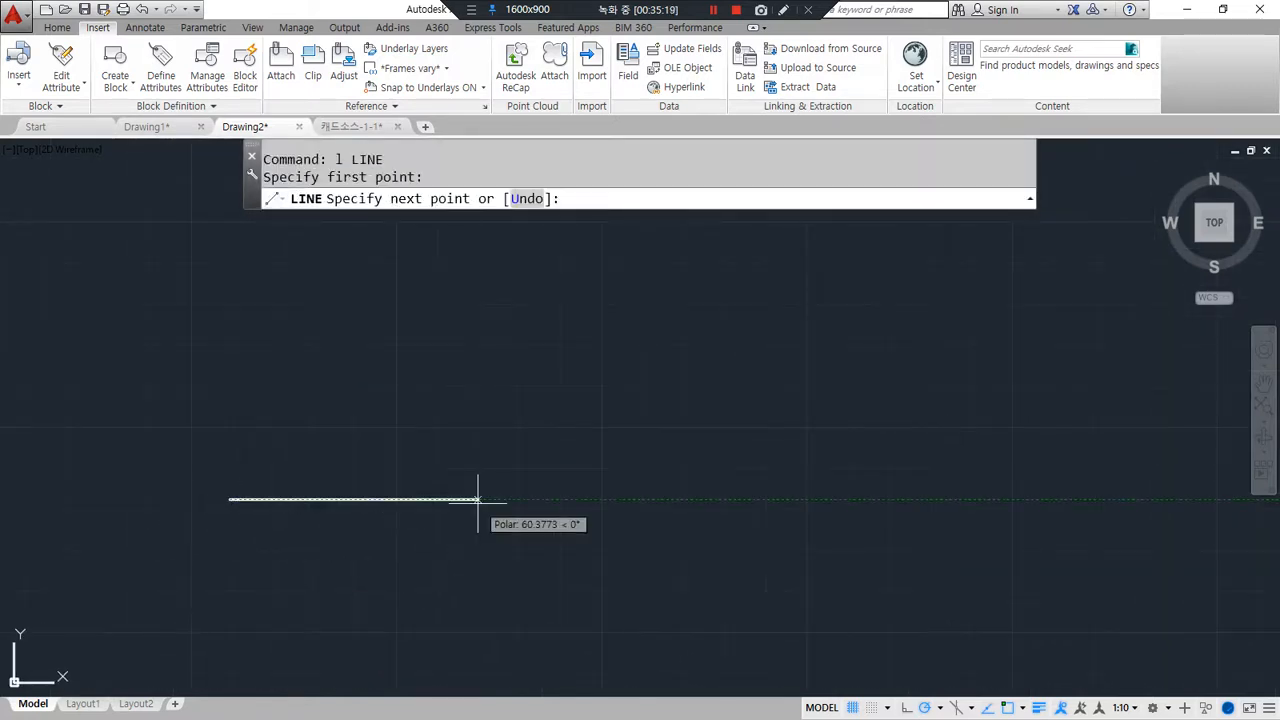
pyautogui.click(820, 499)
pyautogui.press('Return')
# Step: Offset the horizontal line upward three times at a distance of 8 to make four parallel lines
pyautogui.write('o')
pyautogui.press('Return')
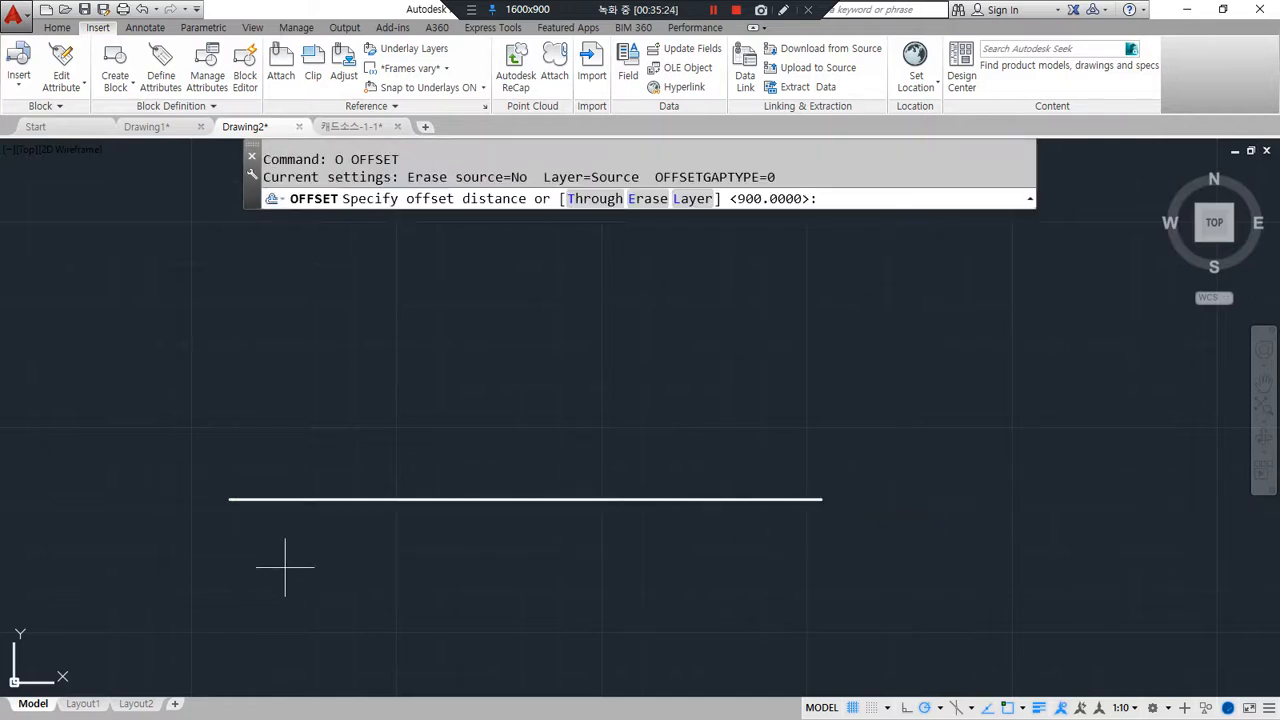
pyautogui.write('8')
pyautogui.press('Return')
pyautogui.click(267, 500)
pyautogui.click(269, 463)
pyautogui.click(269, 466)
pyautogui.click(274, 422)
pyautogui.click(272, 433)
pyautogui.click(263, 383)
pyautogui.press('Return')
# Step: Draw a vertical line joining the left ends of the four horizontal lines, from the top line to the bottom one
pyautogui.write('l')
pyautogui.press('Return')
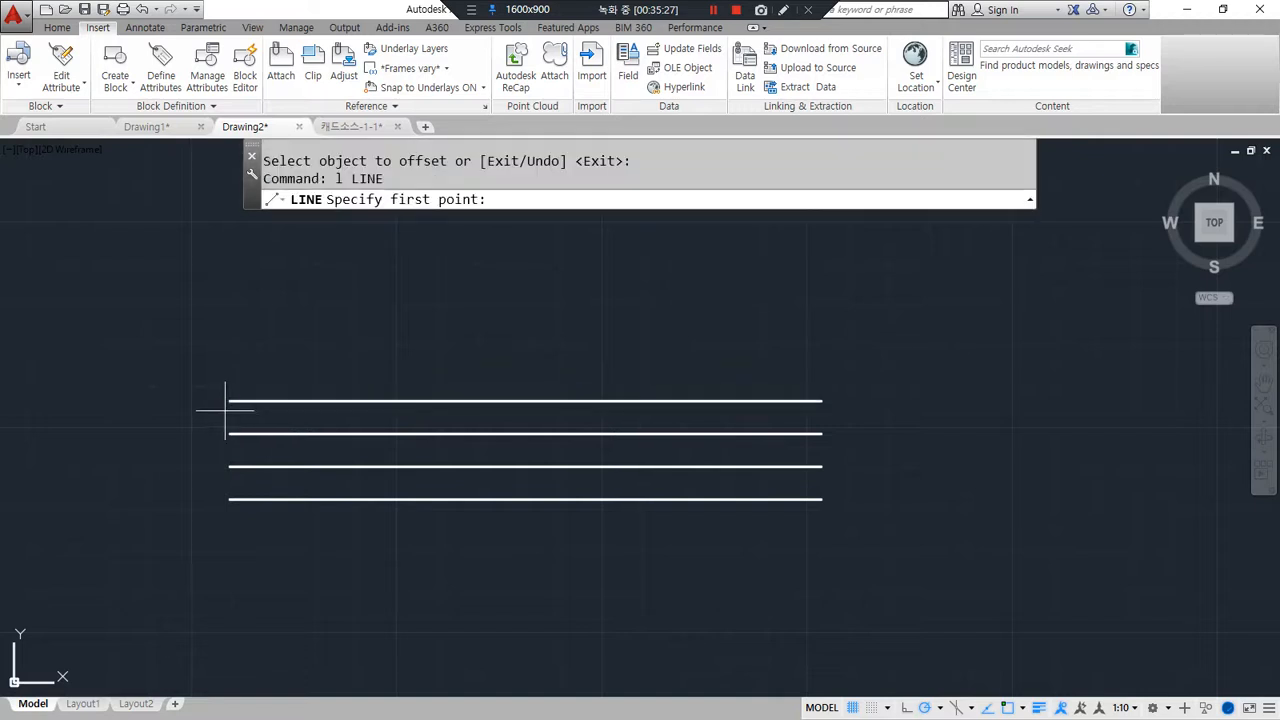
pyautogui.click(230, 401)
pyautogui.click(230, 499)
pyautogui.press('Return')
# Step: Offset the left vertical line 20 to the right to form the first column
pyautogui.write('o')
pyautogui.press('Return')
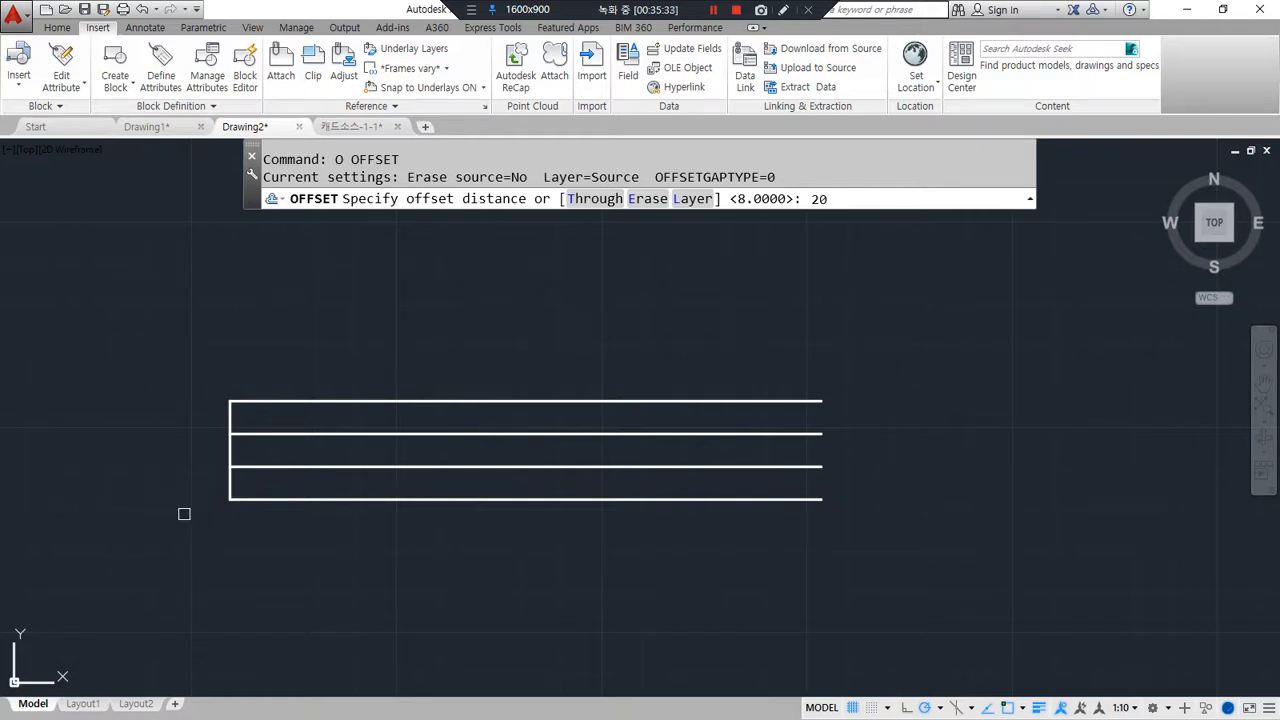
pyautogui.press('Return')
pyautogui.click(232, 452)
pyautogui.click(295, 450)
pyautogui.press('Return')
# Step: Offset the new column divider 30 to the right to form the second column
pyautogui.write('o')
pyautogui.press('Return')
pyautogui.write('3')
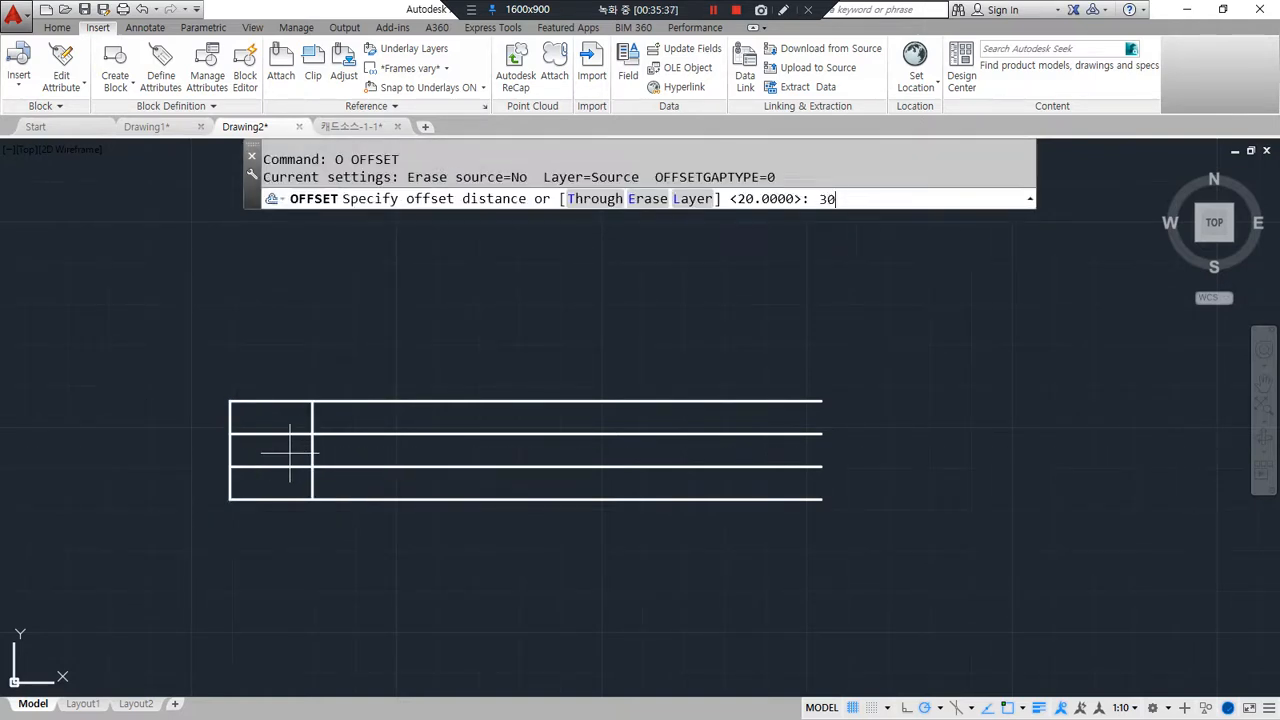
pyautogui.press('Return')
pyautogui.click(408, 449)
pyautogui.click(313, 450)
pyautogui.click(420, 450)
pyautogui.press('Return')
# Step: Trim the parts of the horizontal lines that extend beyond the rightmost vertical line
pyautogui.write('tr')
pyautogui.press('Return')
pyautogui.click(591, 343)
pyautogui.click(514, 536)
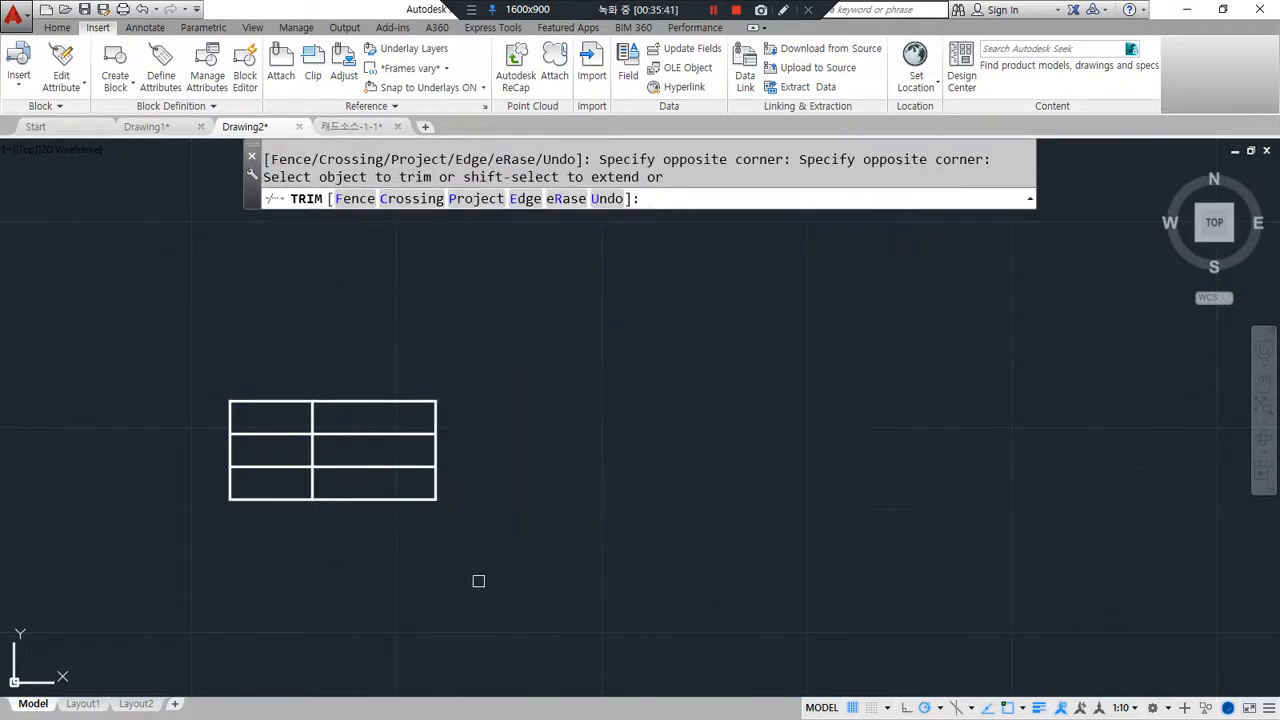
pyautogui.press('Return')
pyautogui.scroll(4, 272, 432)
pyautogui.moveTo(306, 460); pyautogui.dragTo(411, 438, button='middle')
pyautogui.press('Escape')
pyautogui.press('Escape')
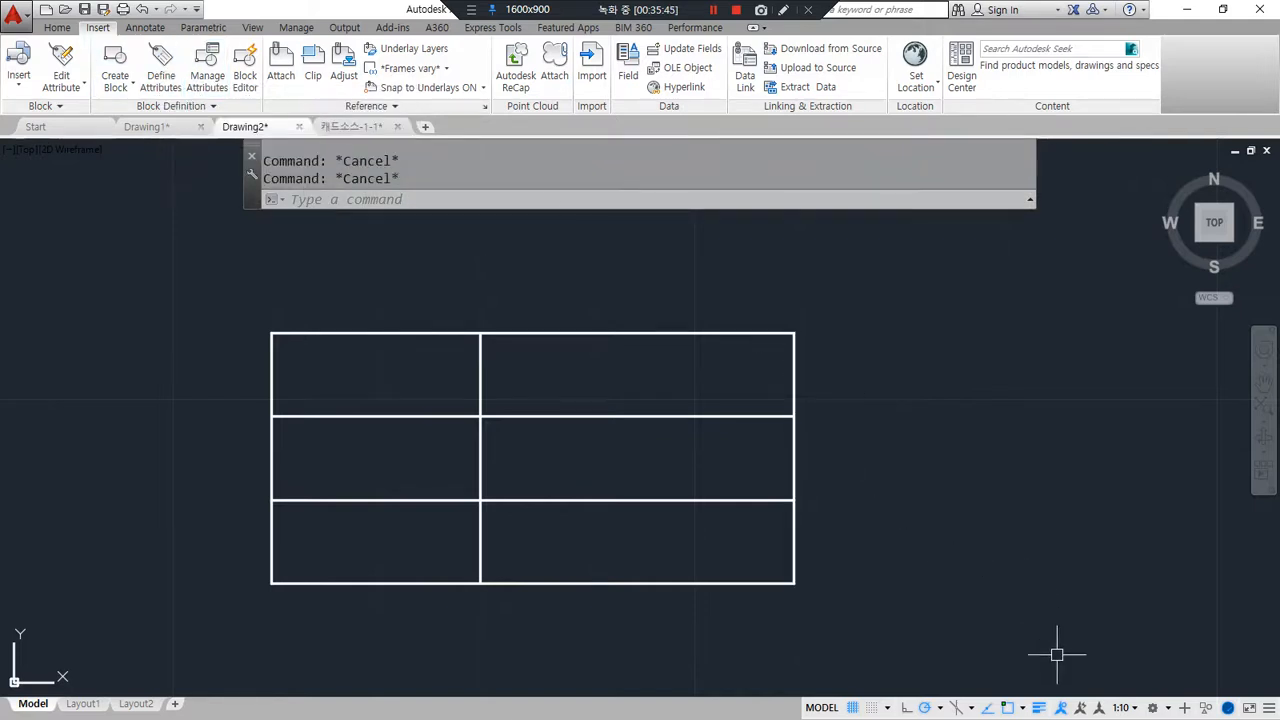
# Step: Set the annotation scale to 1:2 and place a linear dimension for the top row's height beside the table's left edge
pyautogui.click(1123, 707)
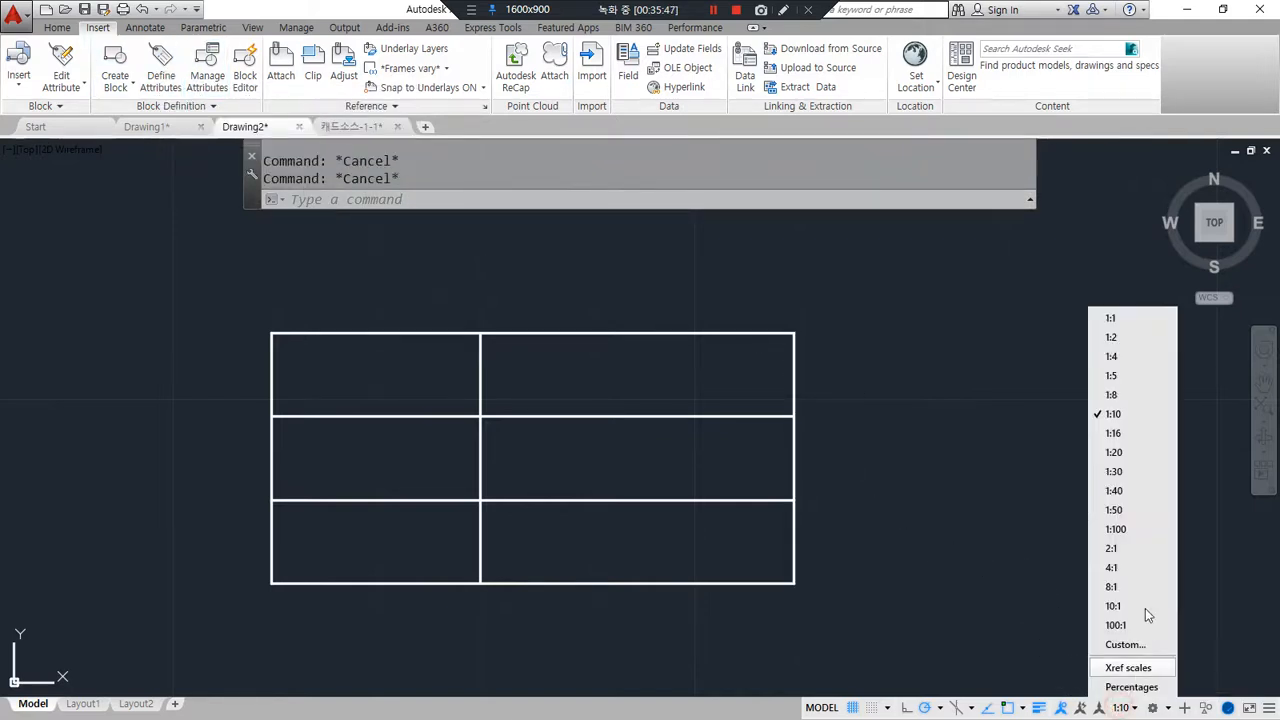
pyautogui.click(1105, 345)
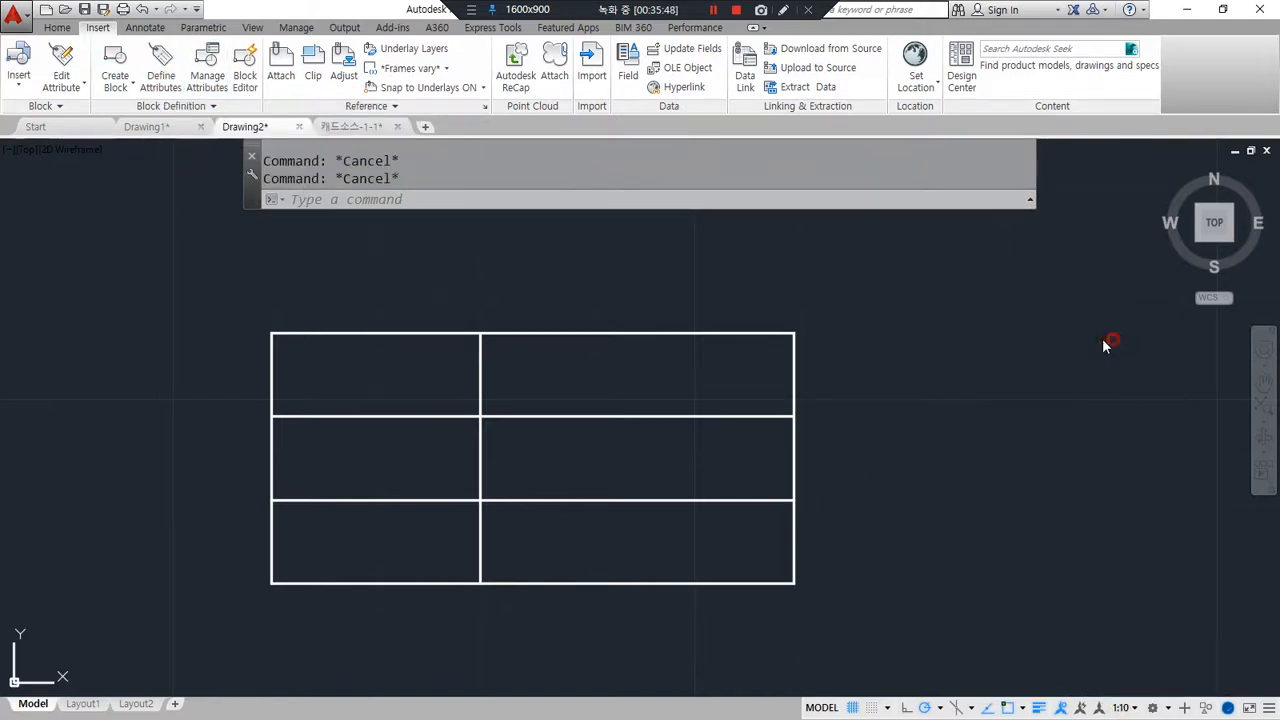
pyautogui.click(205, 30)
pyautogui.click(150, 29)
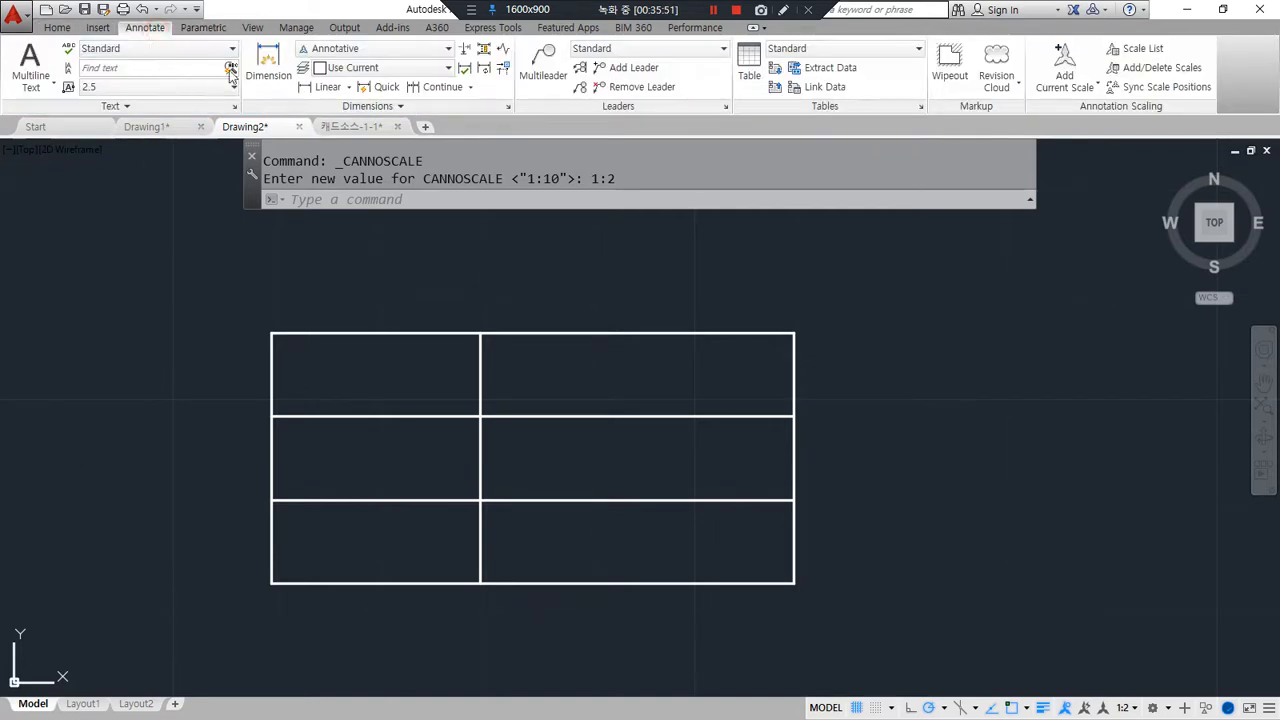
pyautogui.click(326, 87)
pyautogui.click(274, 334)
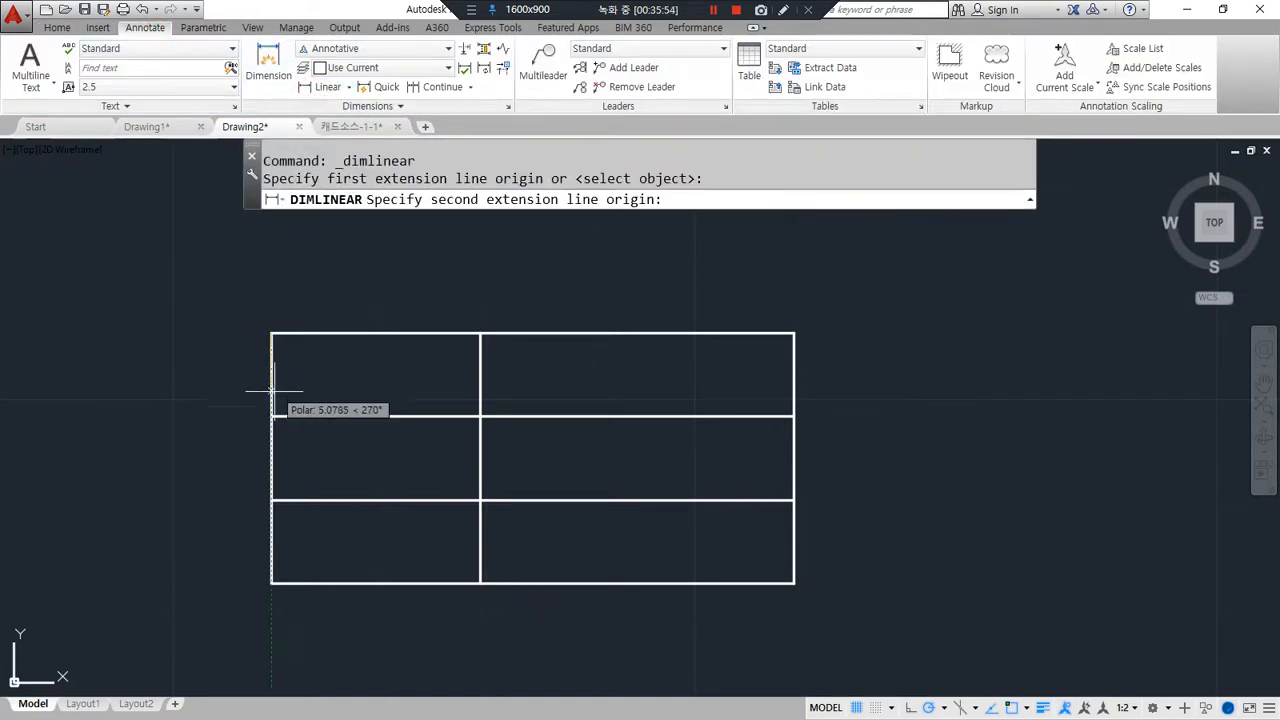
pyautogui.click(272, 416)
pyautogui.click(166, 388)
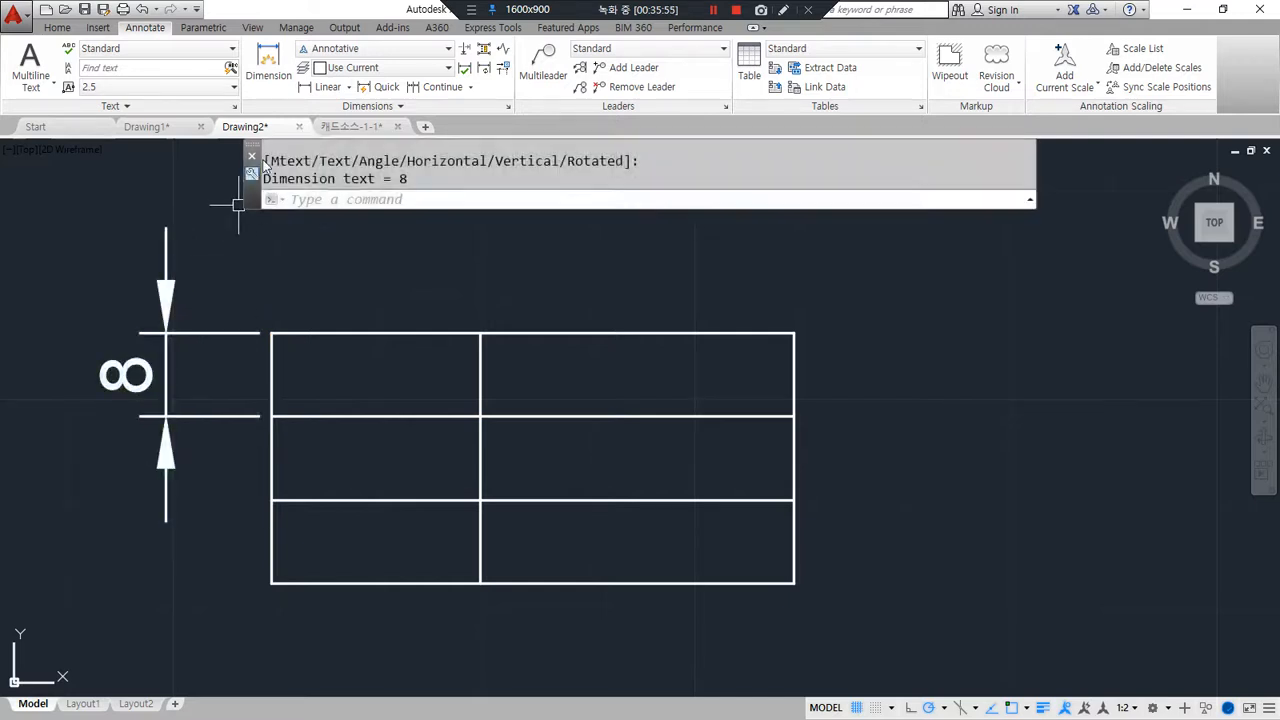
# Step: Dimension the first column's width below the table and add a continued dimension for the second column
pyautogui.press('space')
pyautogui.click(272, 583)
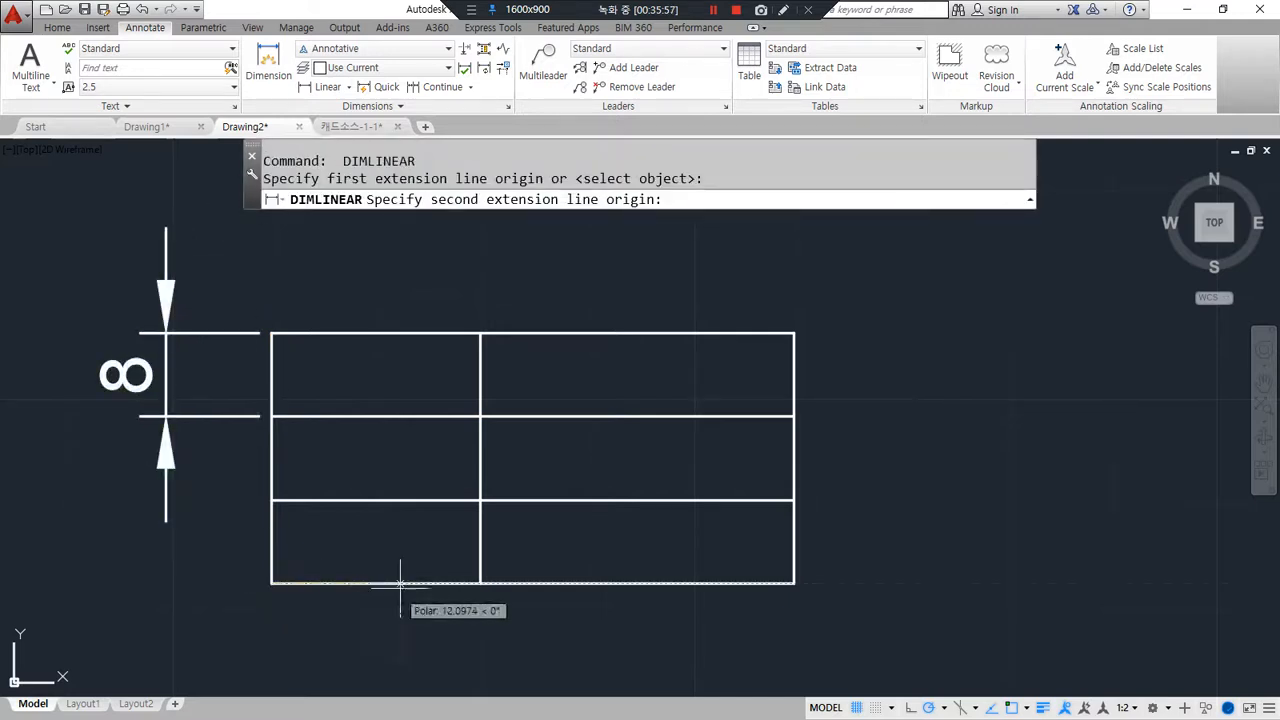
pyautogui.click(480, 583)
pyautogui.moveTo(430, 609); pyautogui.dragTo(420, 543, button='middle')
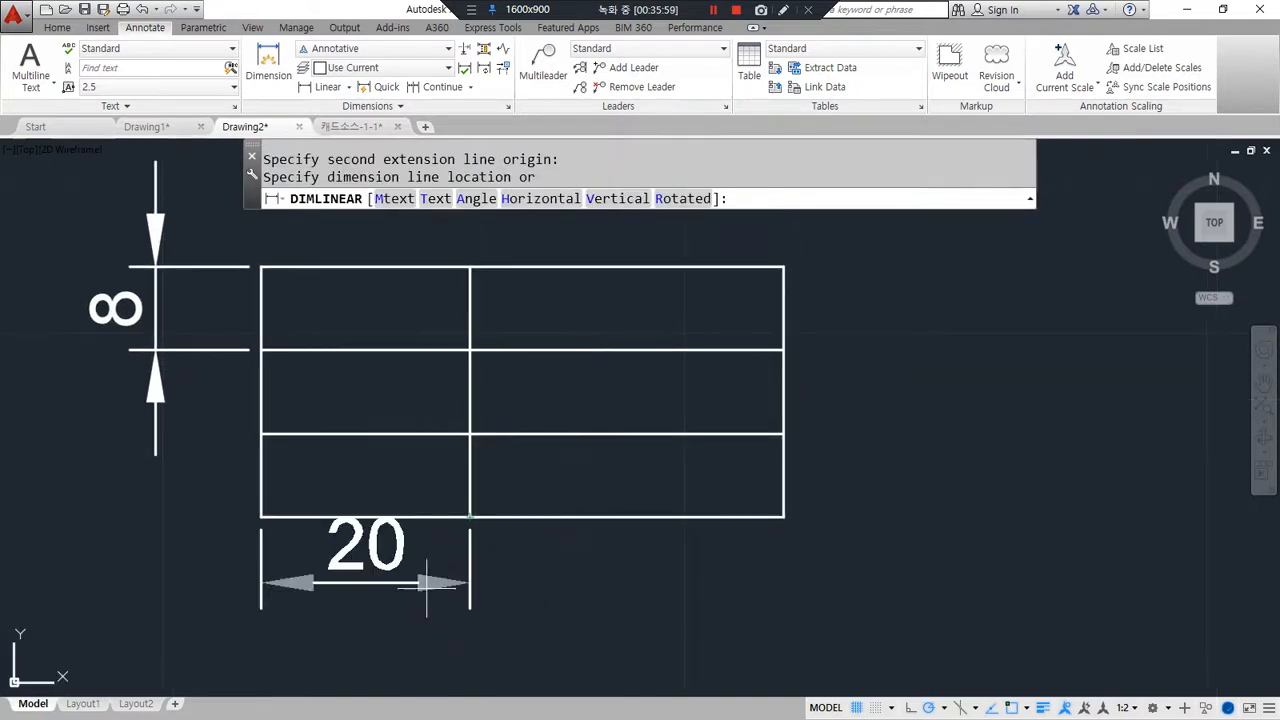
pyautogui.click(422, 655)
pyautogui.click(440, 86)
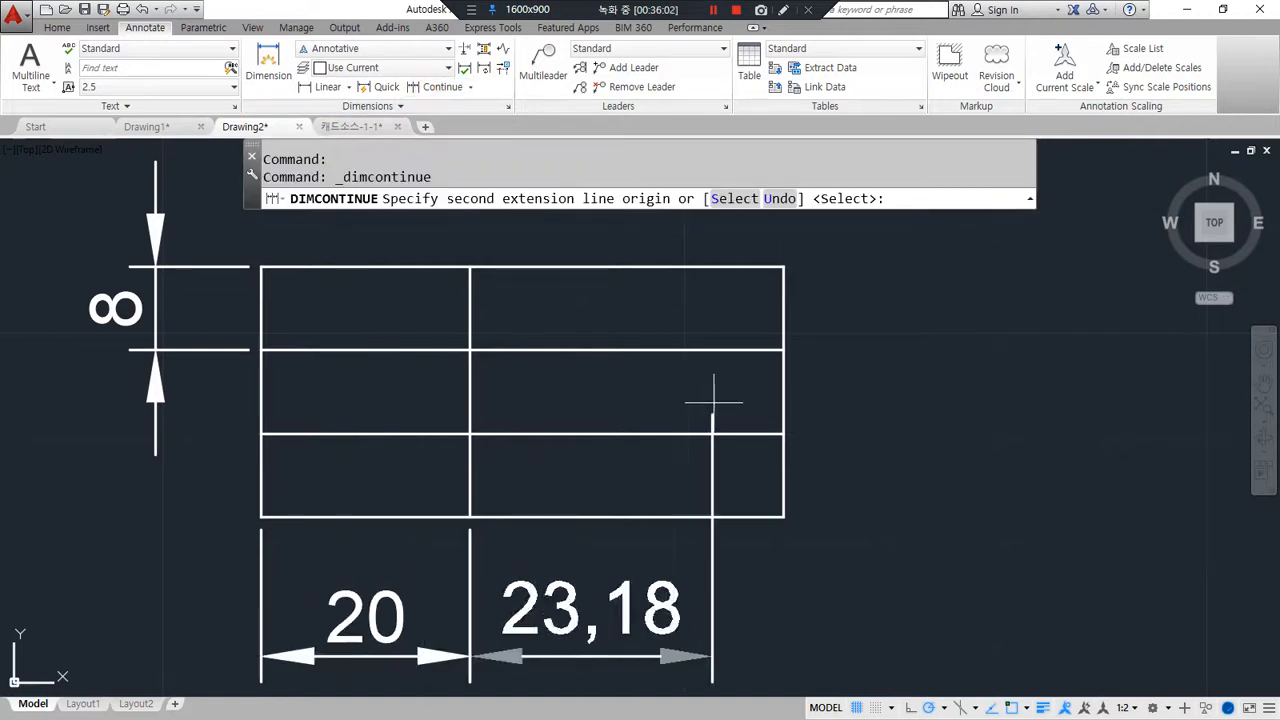
pyautogui.click(783, 518)
pyautogui.press('Escape')
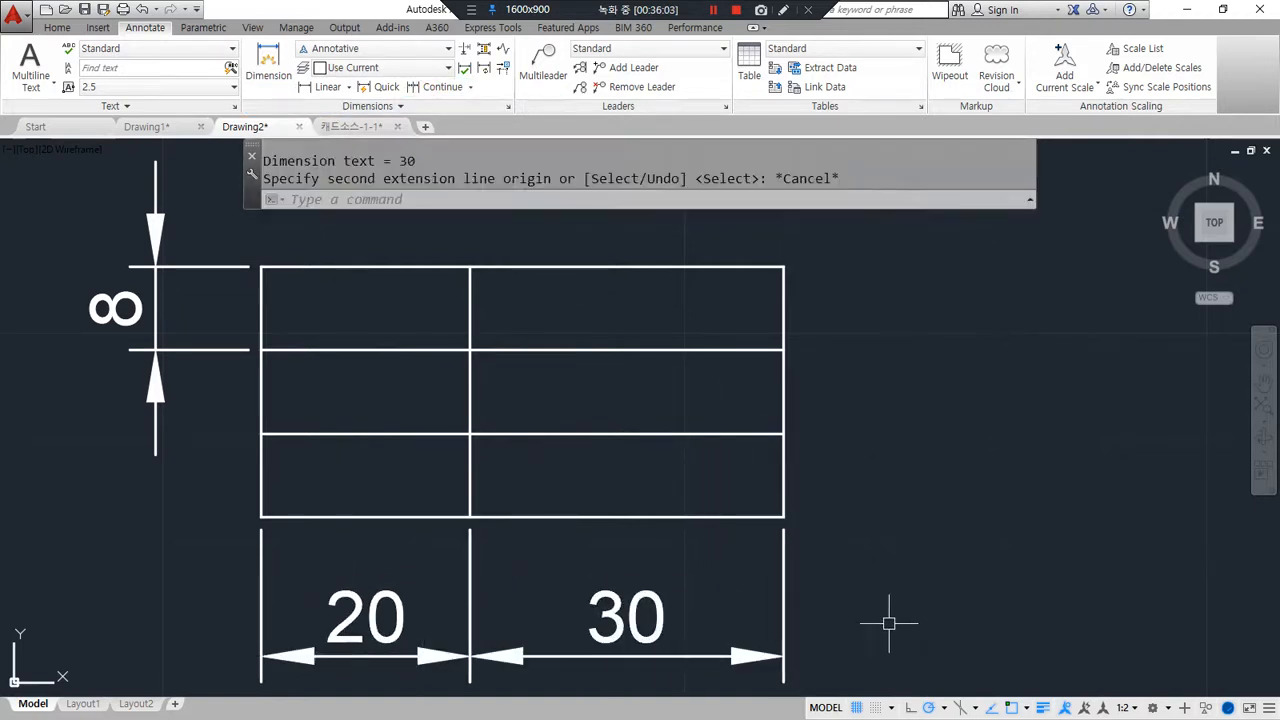
pyautogui.moveTo(898, 616); pyautogui.dragTo(914, 609, button='middle')
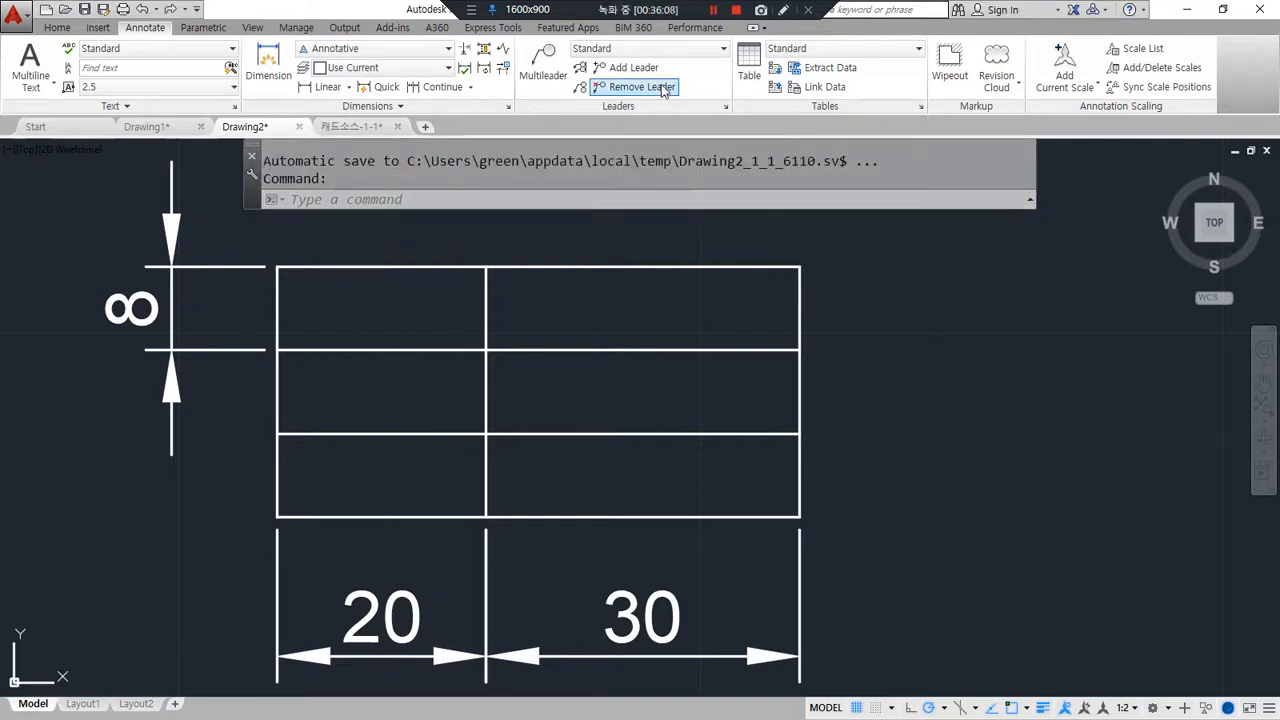
pyautogui.moveTo(426, 252)
pyautogui.mouseDown()
pyautogui.moveTo(286, 404)
pyautogui.moveTo(455, 482)
pyautogui.moveTo(405, 266)
pyautogui.mouseUp()
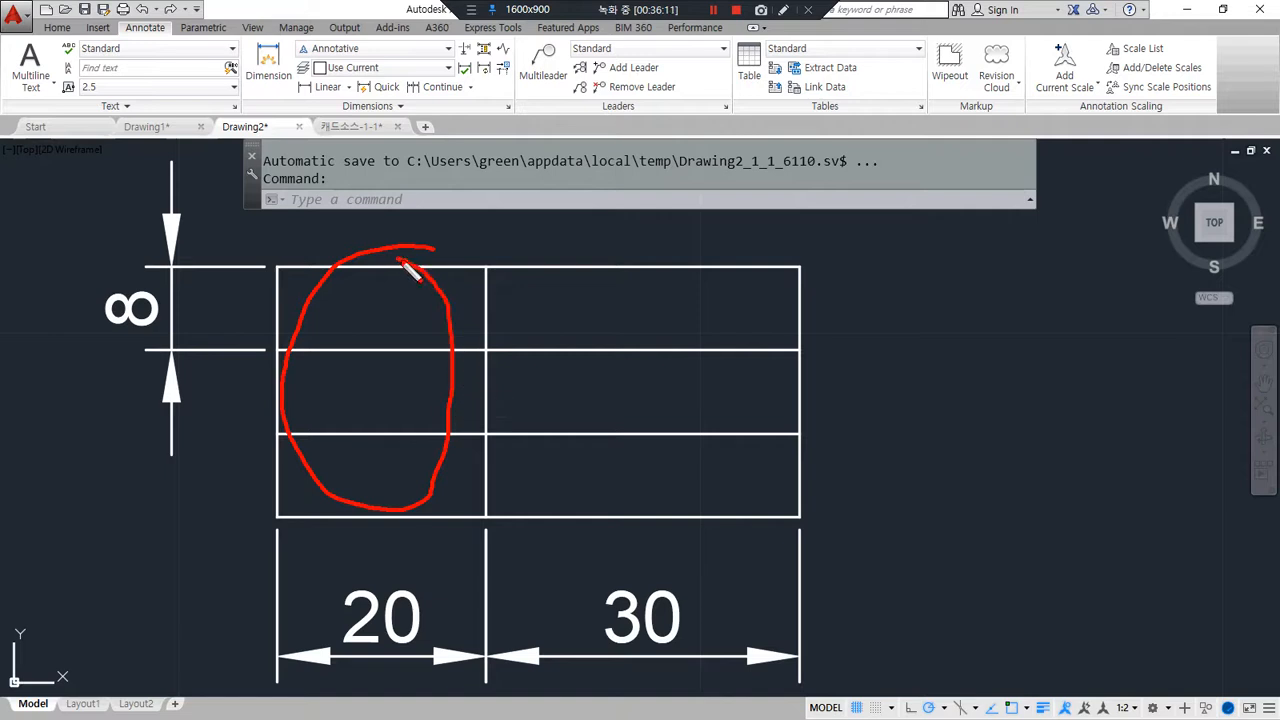
pyautogui.moveTo(522, 496)
pyautogui.mouseDown()
pyautogui.moveTo(697, 300)
pyautogui.moveTo(683, 478)
pyautogui.moveTo(548, 483)
pyautogui.mouseUp()
pyautogui.press('Escape')
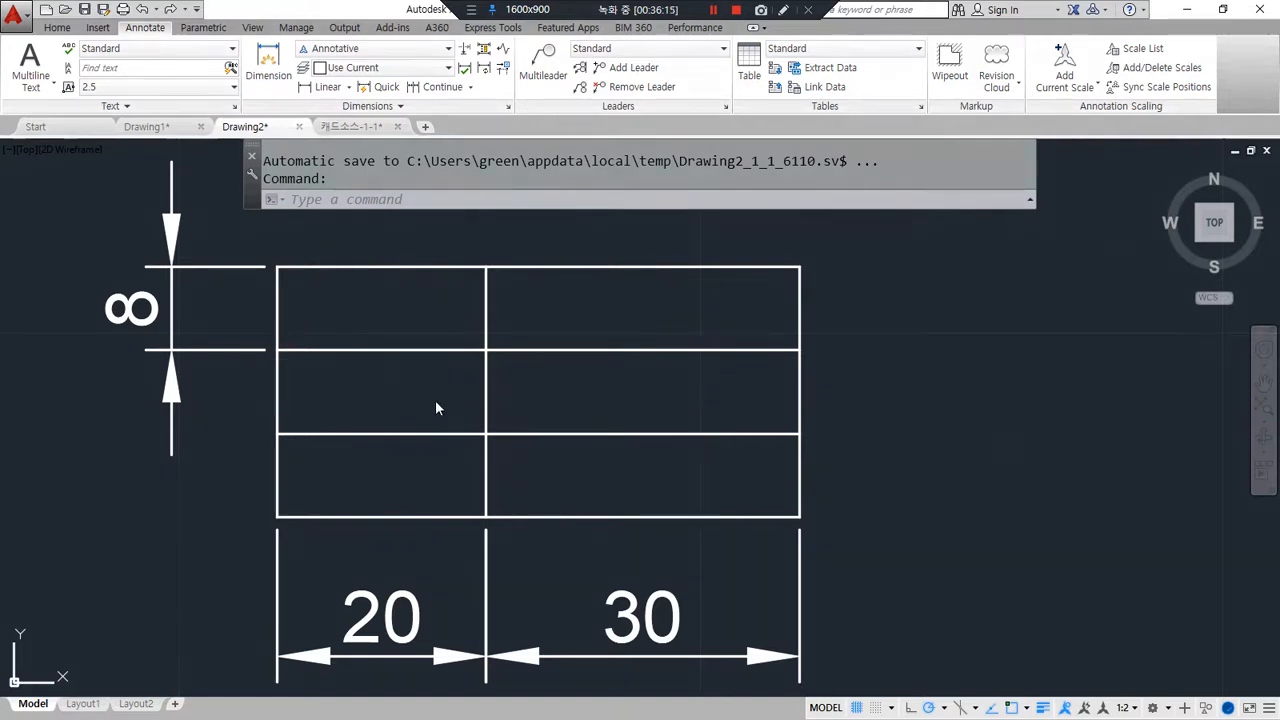
# Step: Add the multiline text 날짜 to the table's top-left cell with Middle Center justification
pyautogui.write('t')
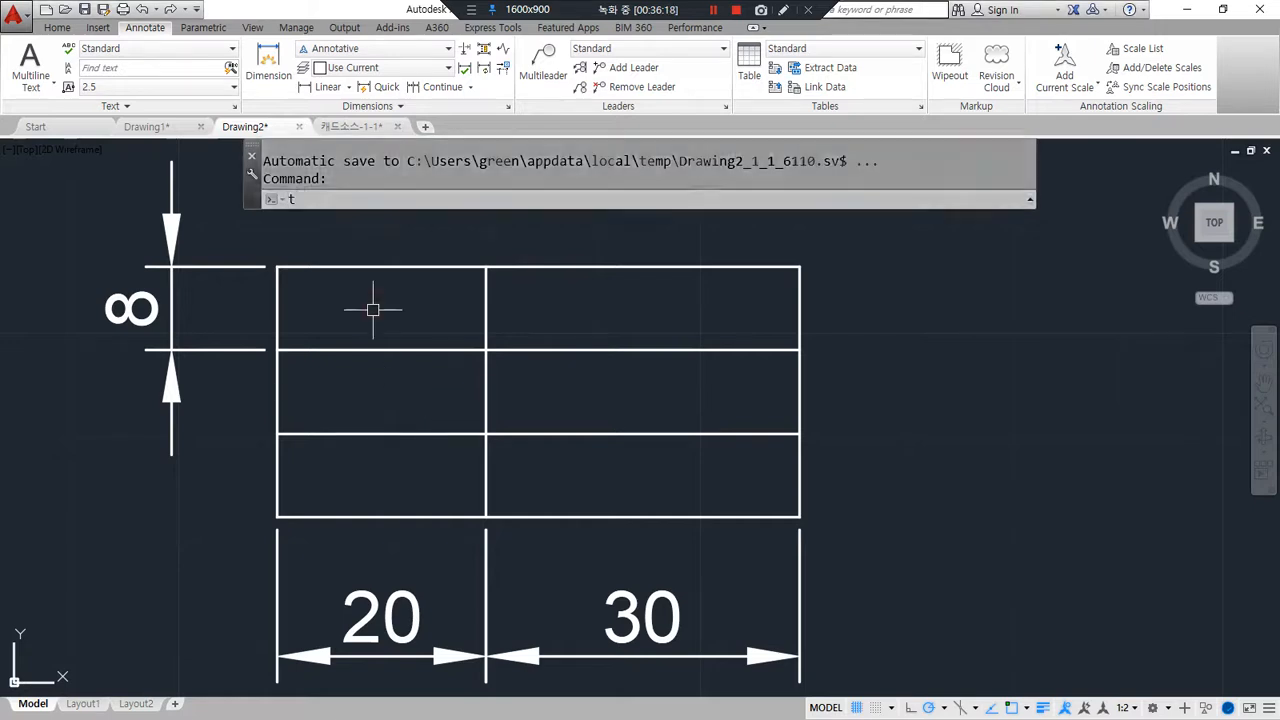
pyautogui.press('Return')
pyautogui.click(278, 268)
pyautogui.click(486, 350)
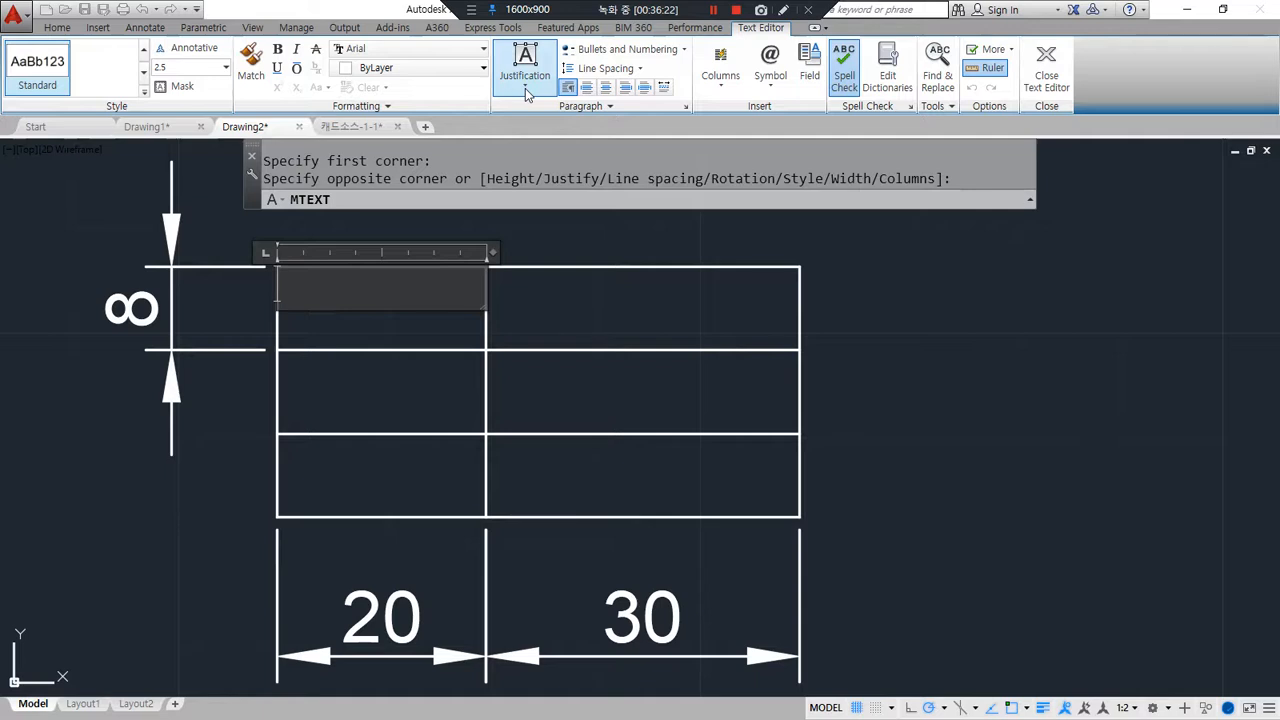
pyautogui.click(525, 75)
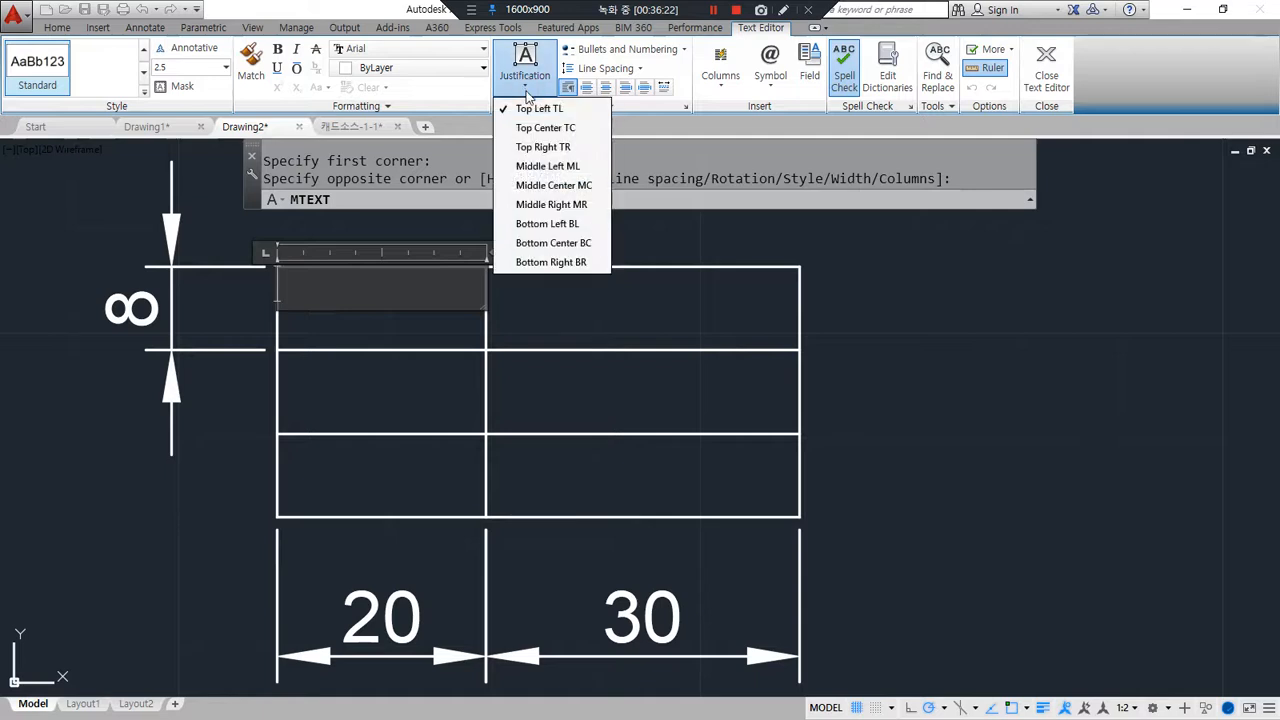
pyautogui.click(545, 187)
pyautogui.write('날짜')
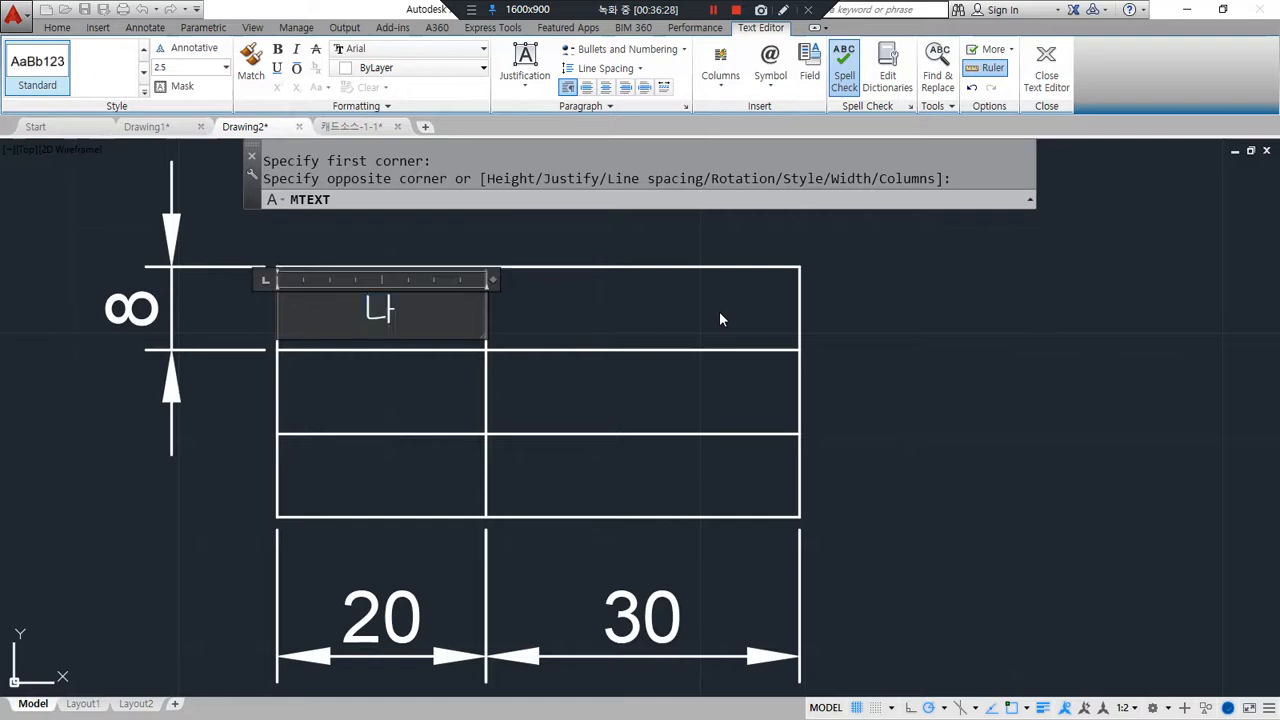
pyautogui.click(719, 311)
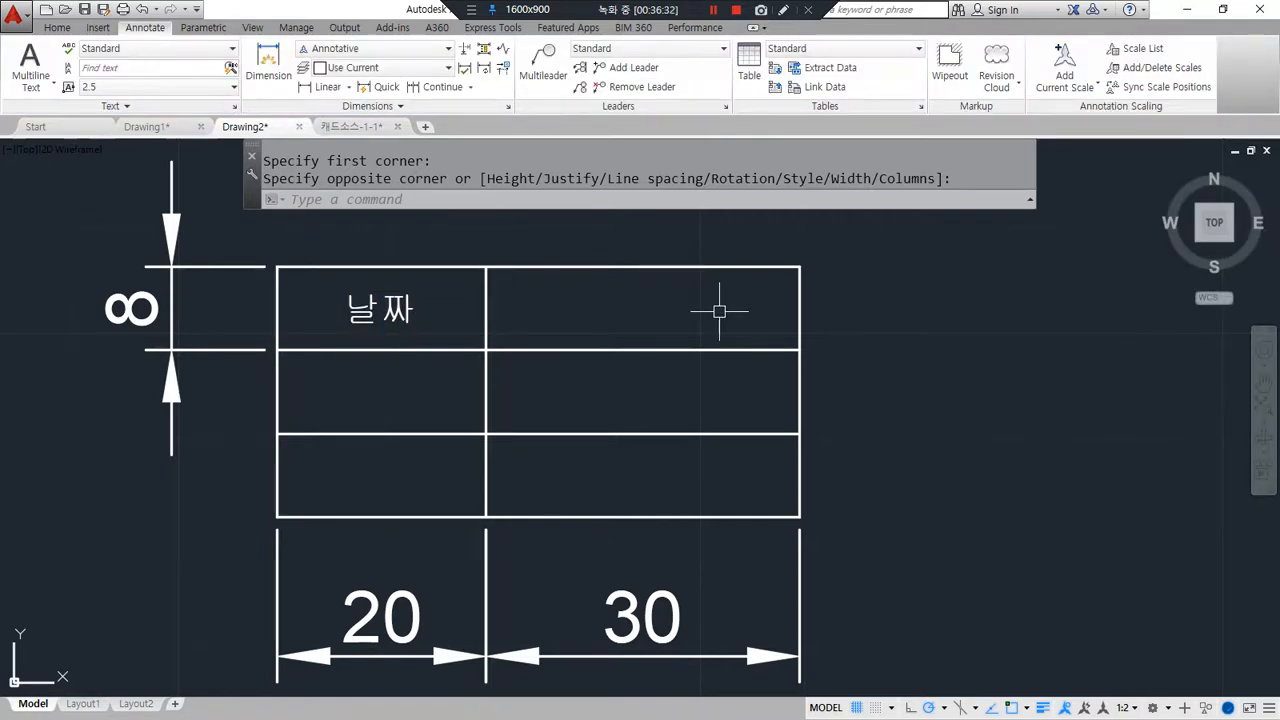
pyautogui.moveTo(635, 322)
pyautogui.mouseDown()
pyautogui.moveTo(590, 298)
pyautogui.moveTo(648, 338)
pyautogui.mouseUp()
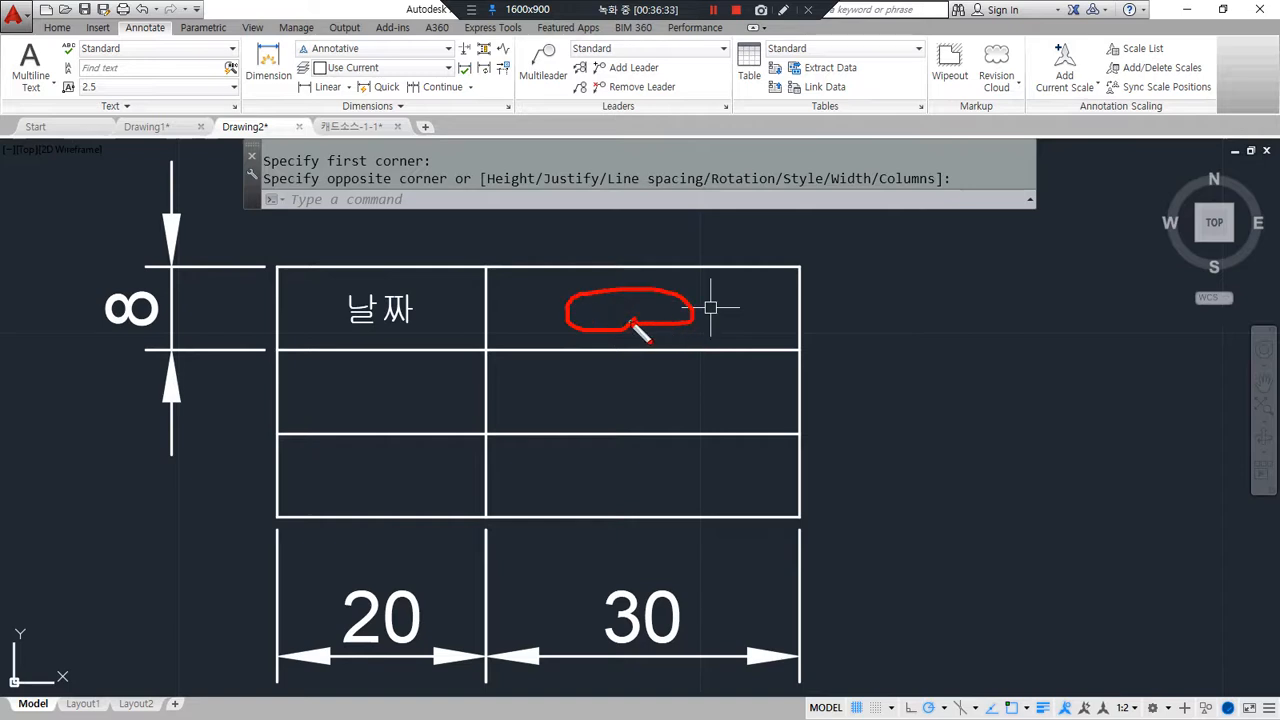
pyautogui.press('Escape')
# Step: Add the multiline text 도 명, spaced apart and justified Middle Center, to the first cell of the middle row
pyautogui.press('Return')
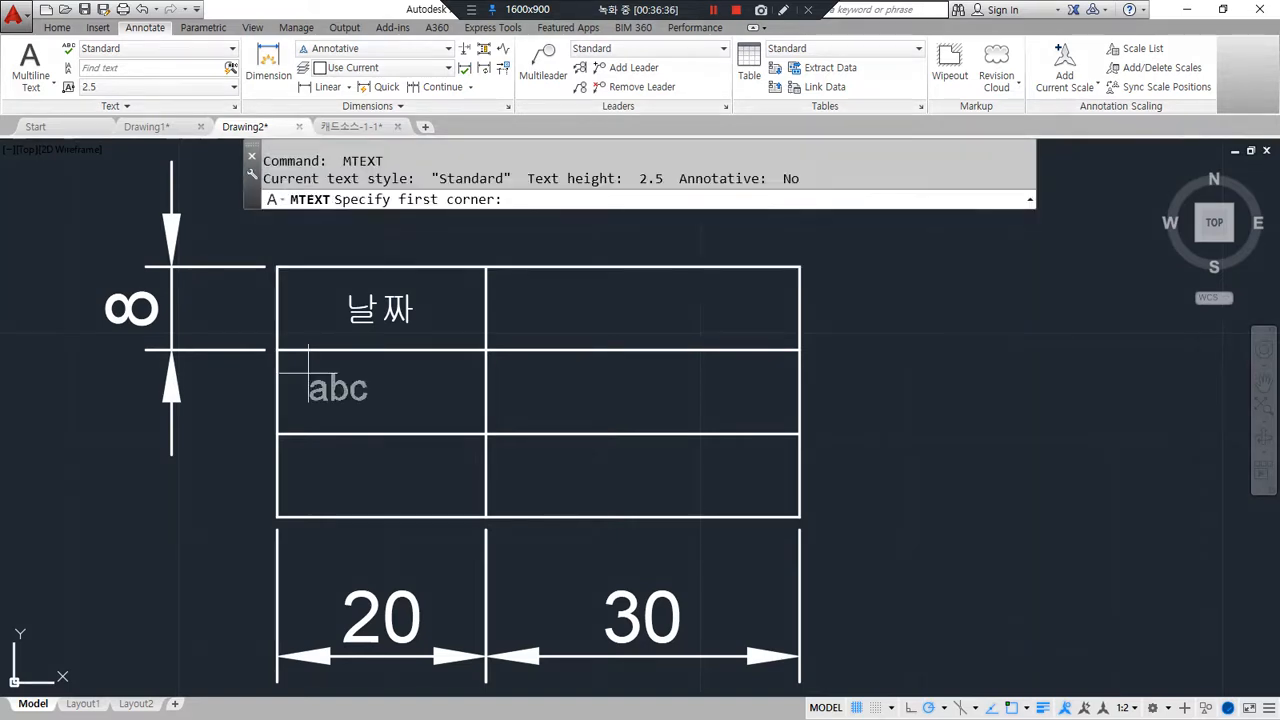
pyautogui.click(278, 349)
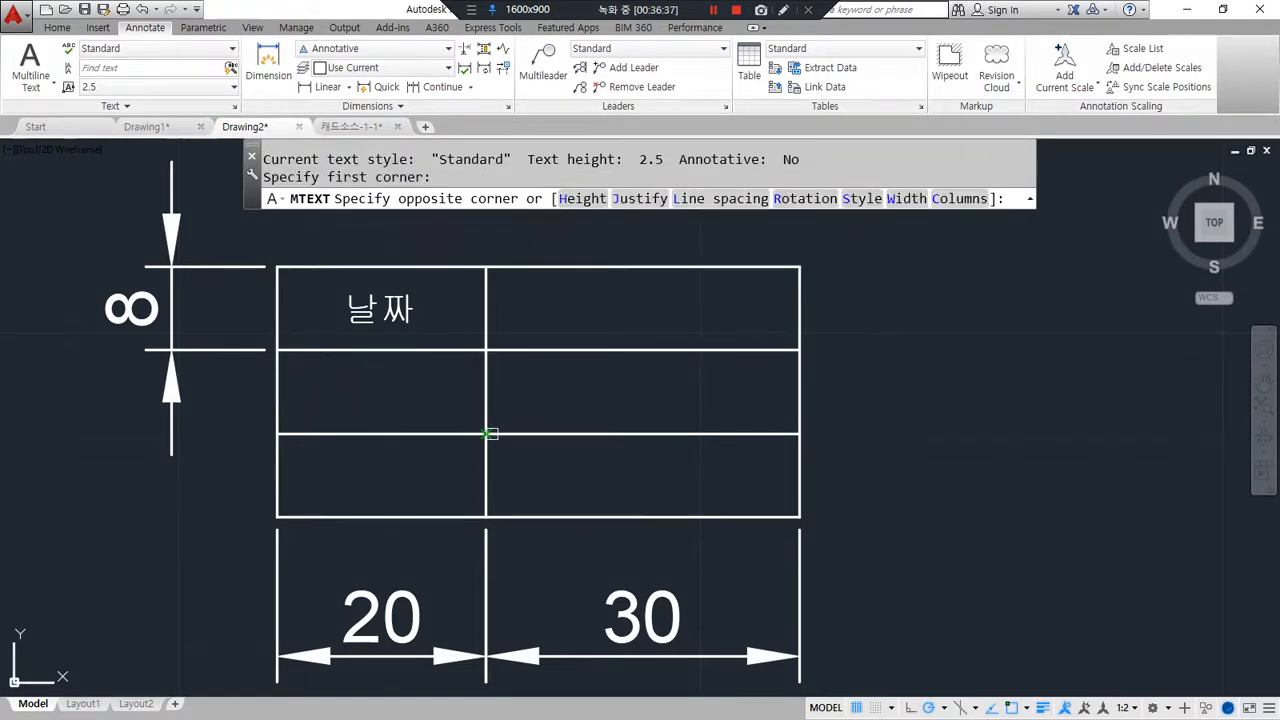
pyautogui.click(487, 393)
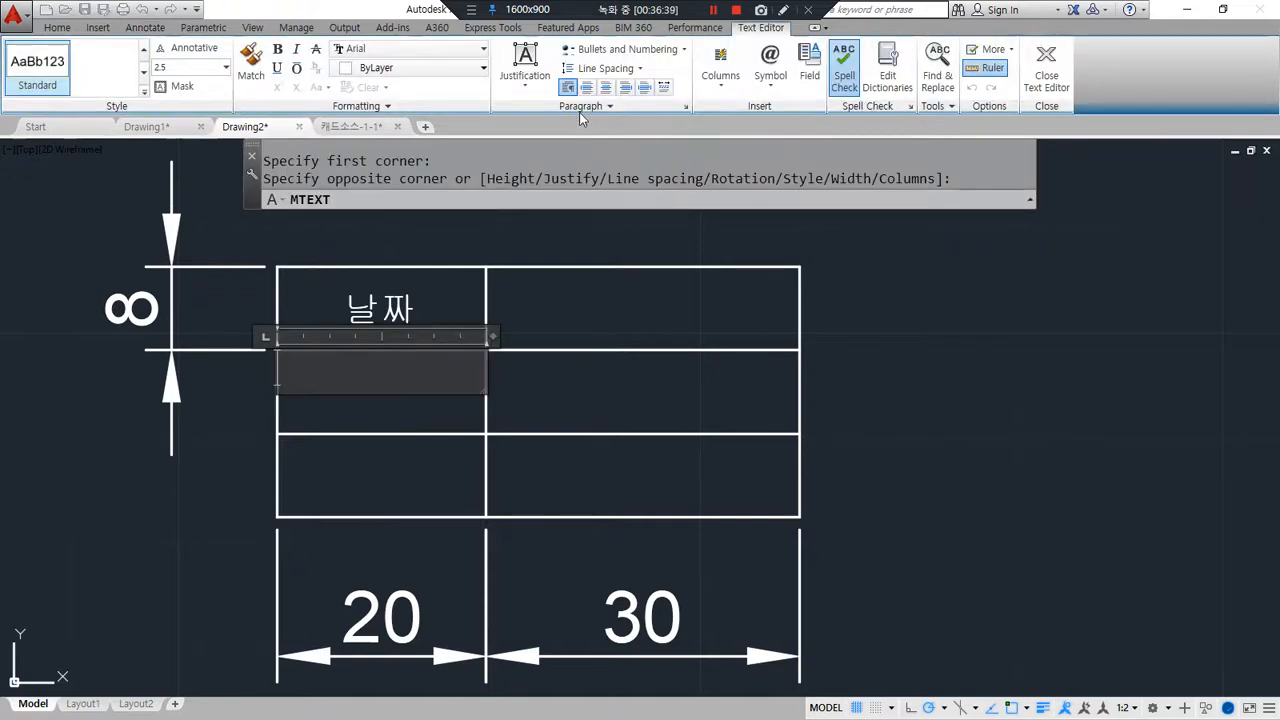
pyautogui.click(524, 84)
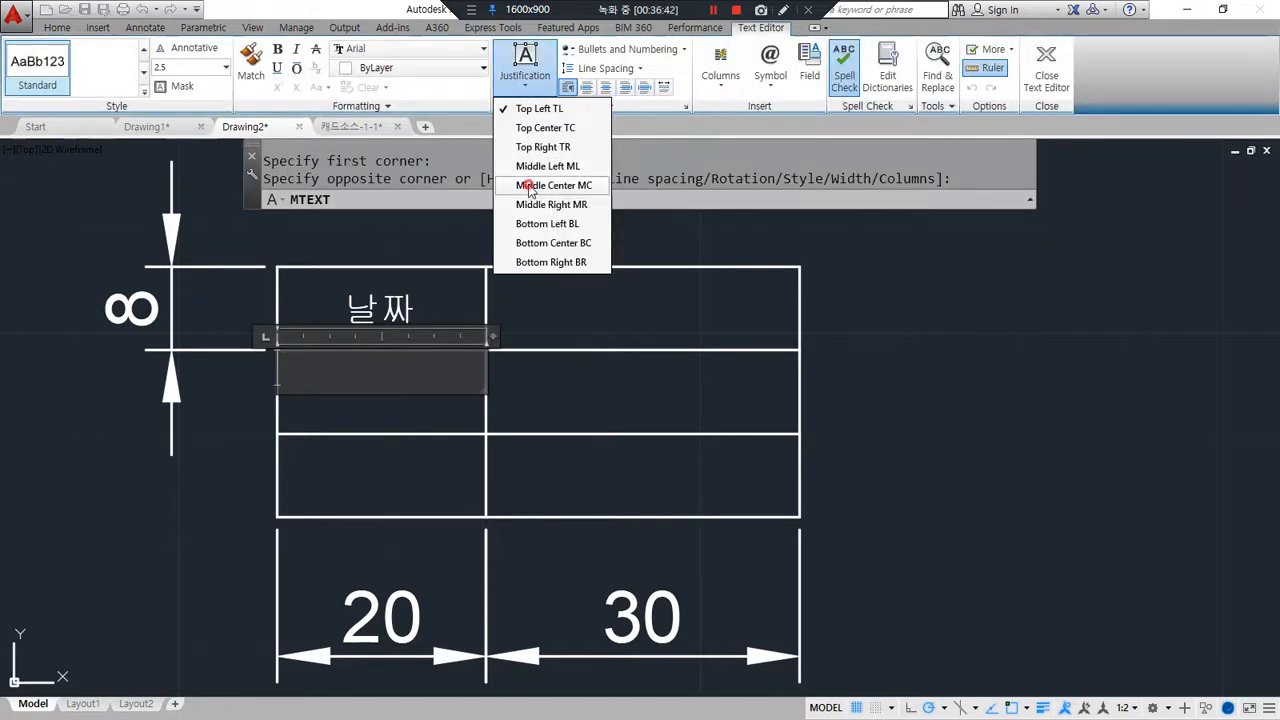
pyautogui.click(530, 185)
pyautogui.write('도명')
pyautogui.press('Home')
pyautogui.press('Right')
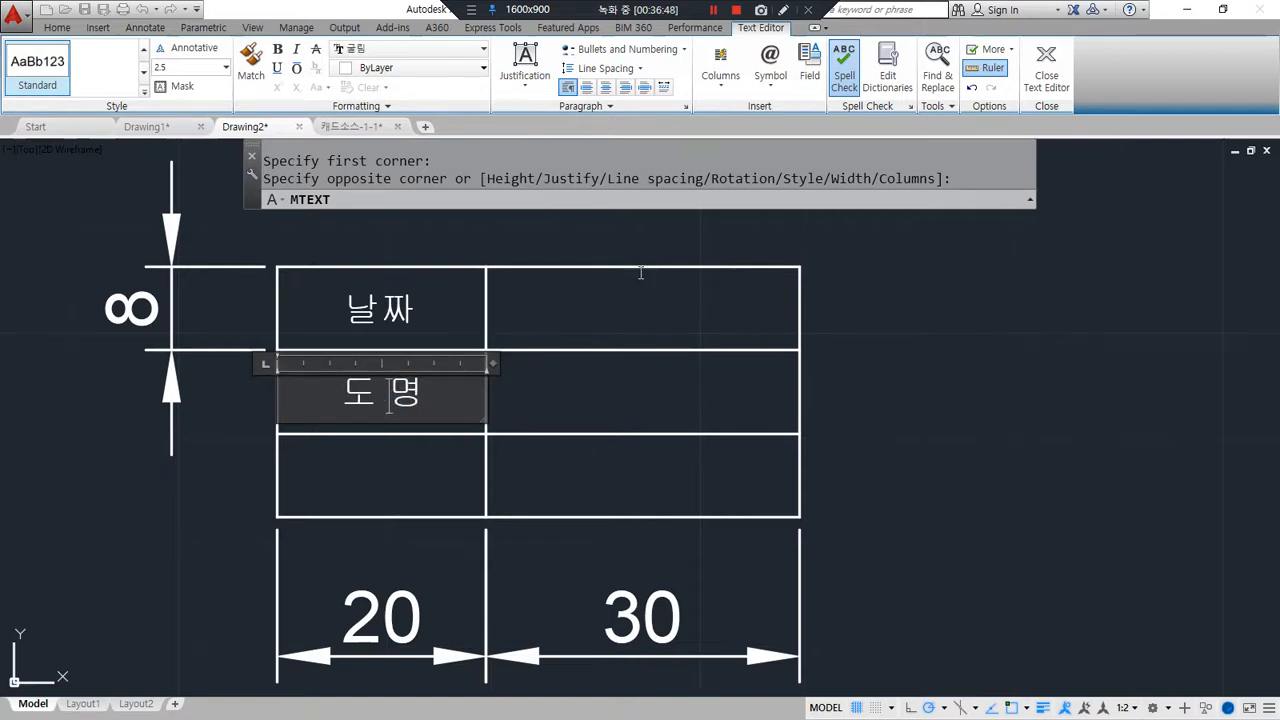
pyautogui.click(640, 271)
pyautogui.press('Return')
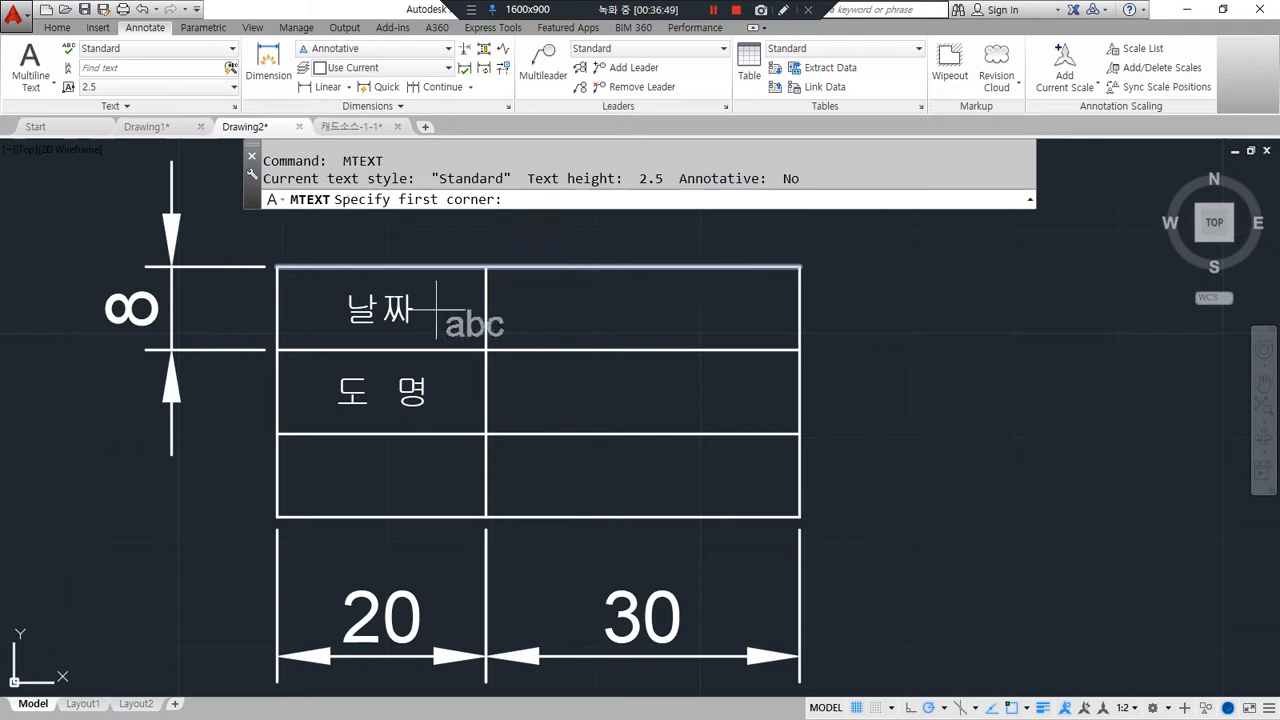
pyautogui.press('Escape')
# Step: Space out the top-left cell's text as 날 짜 and change its font to 맑은 고딕
pyautogui.doubleClick(380, 312)
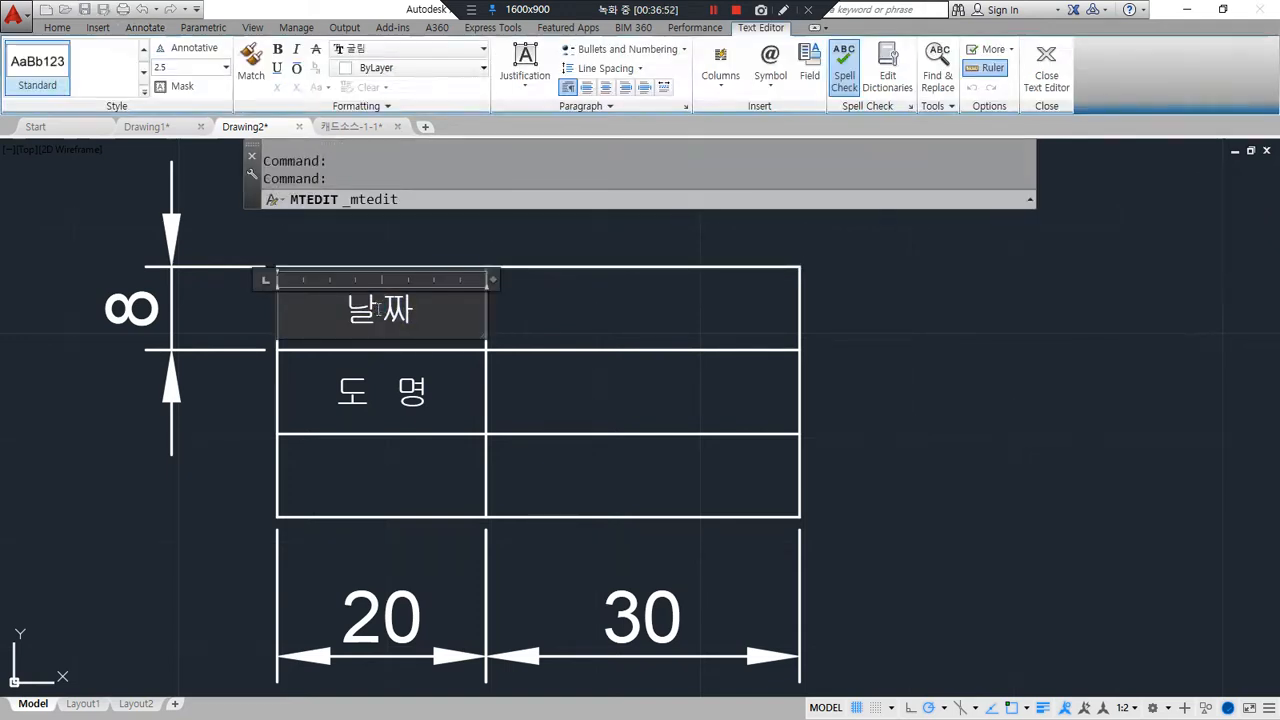
pyautogui.hotkey('ctrl', 'a')
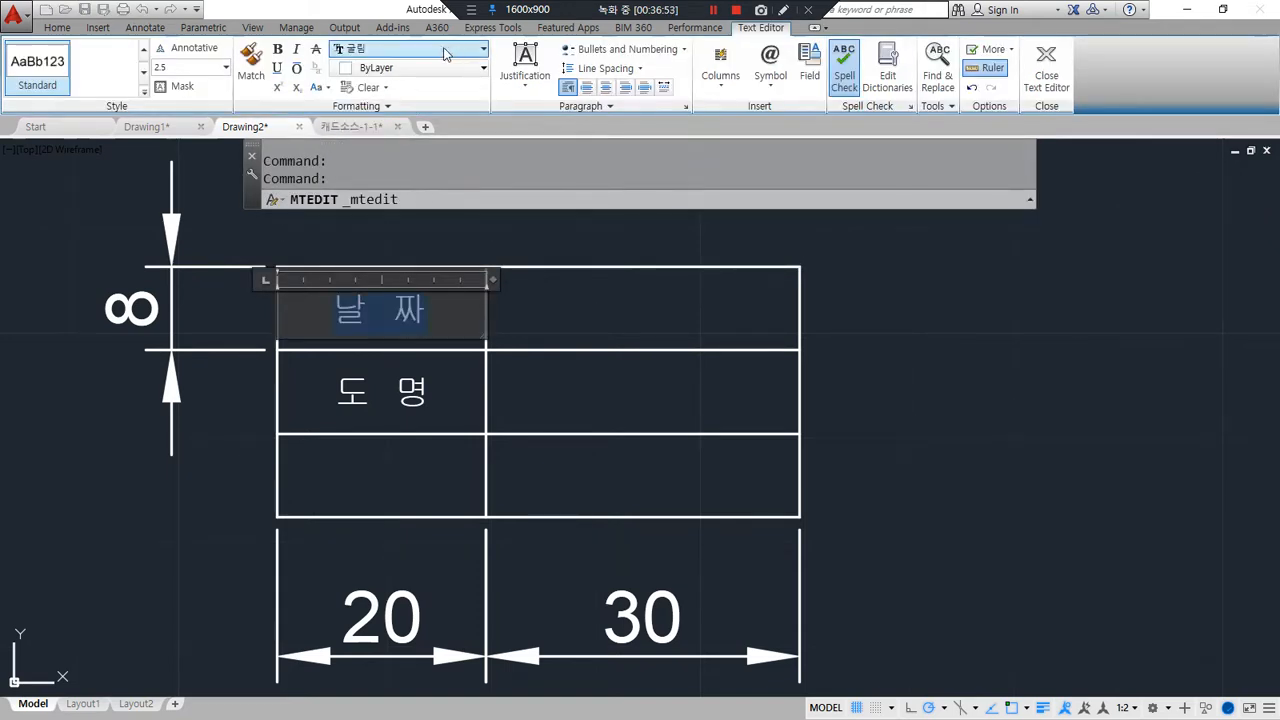
pyautogui.click(462, 54)
pyautogui.click(428, 400)
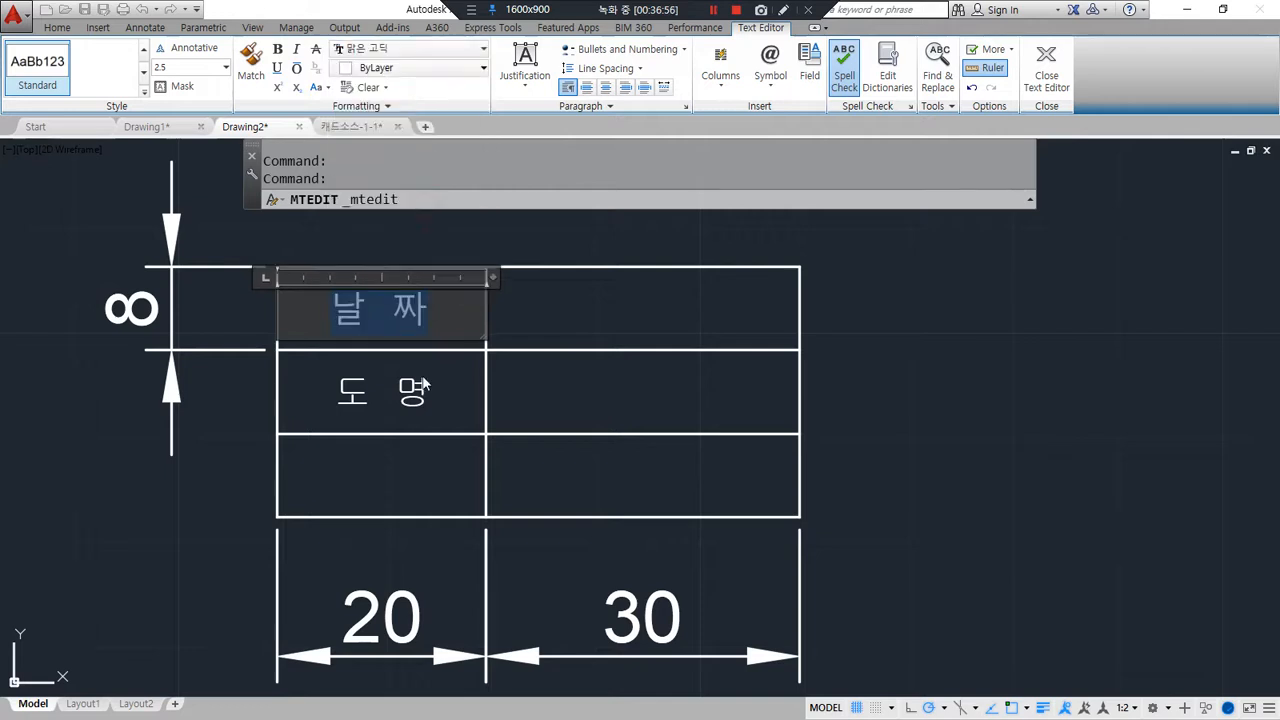
pyautogui.click(430, 404)
# Step: Change the font of the 도 명 text to match the 날 짜 text above it
pyautogui.click(422, 398)
pyautogui.doubleClick(422, 396)
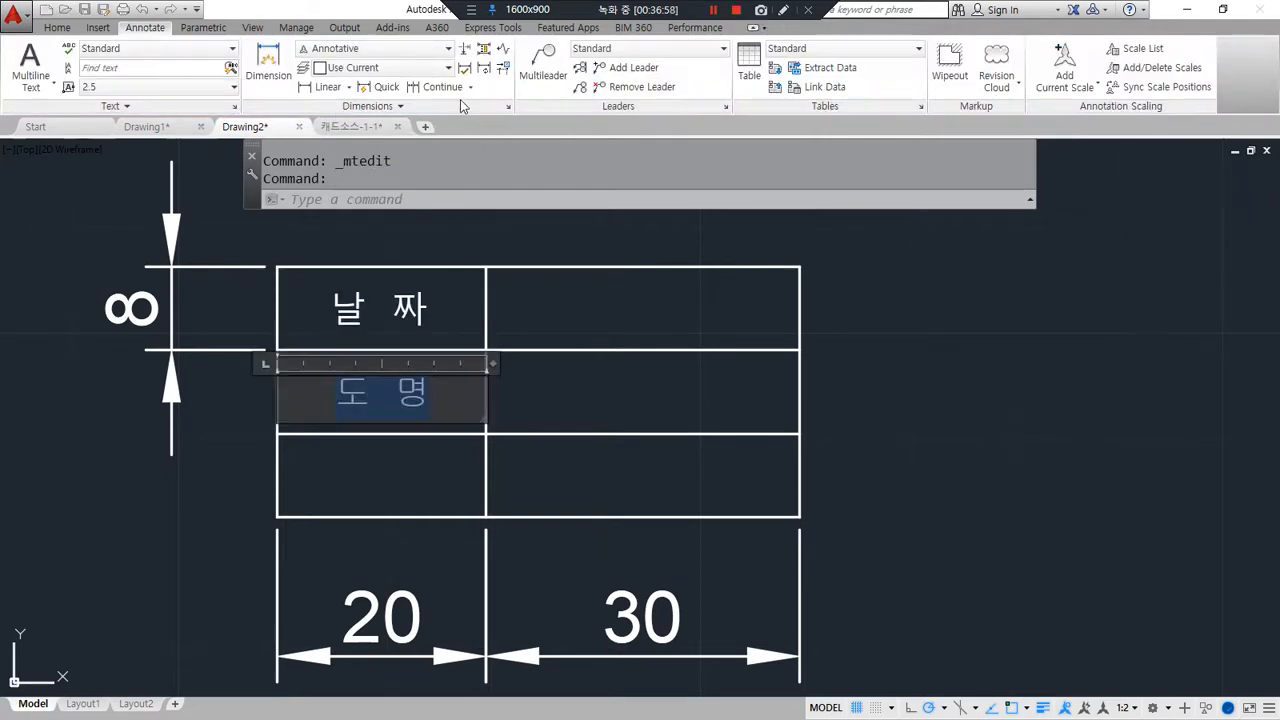
pyautogui.click(470, 48)
pyautogui.click(423, 199)
pyautogui.click(353, 479)
pyautogui.press('Return')
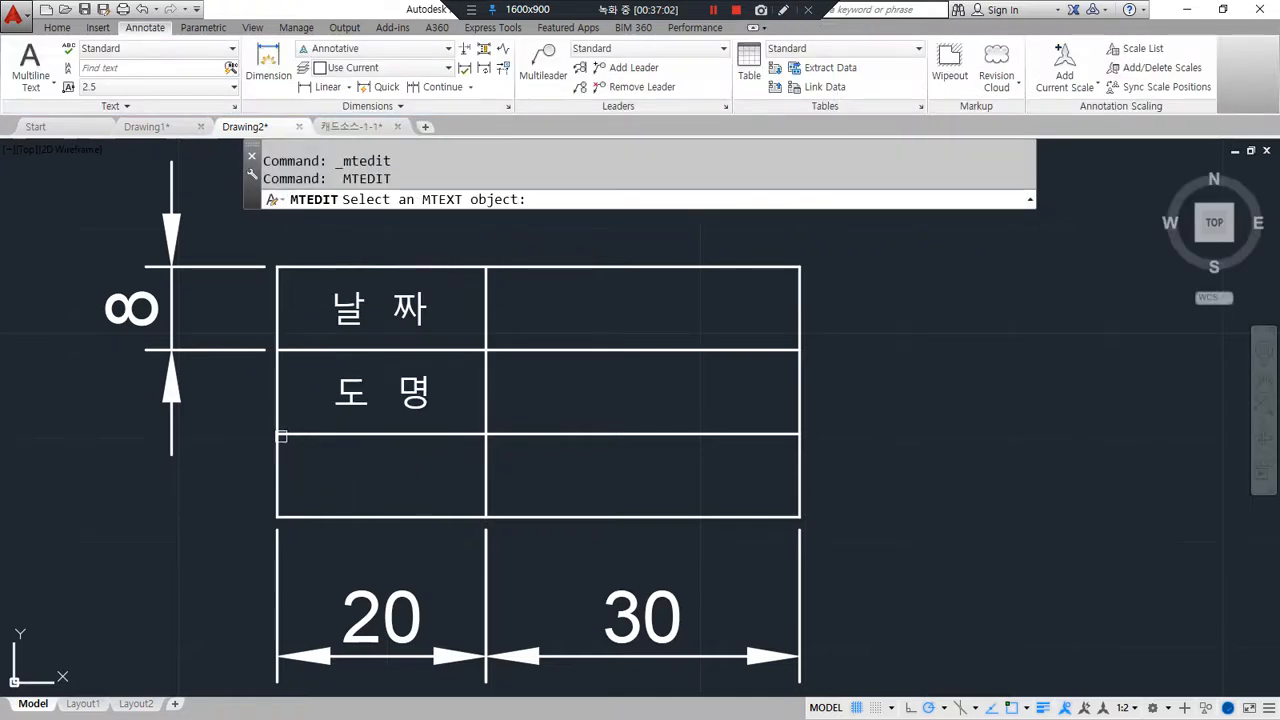
pyautogui.press('Escape')
pyautogui.press('Escape')
# Step: Add the multiline text 설 계 to the table's bottom-left cell with Middle Center justification
pyautogui.write('t')
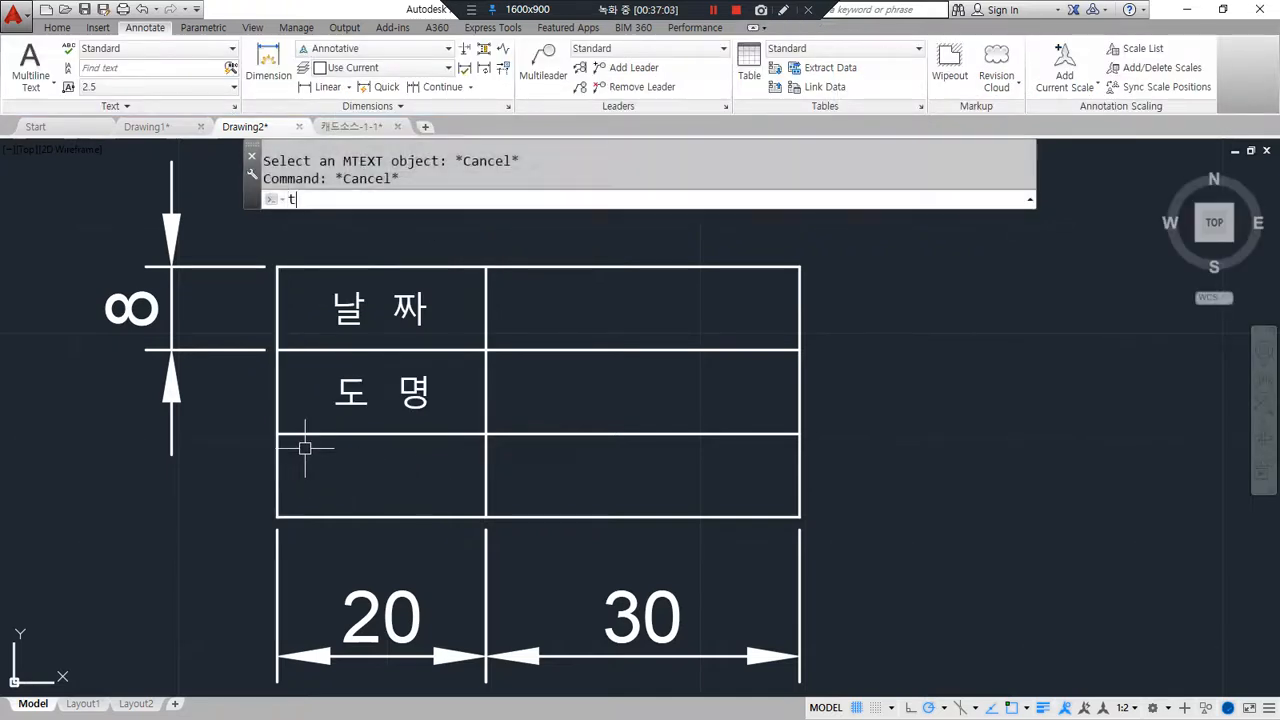
pyautogui.press('Return')
pyautogui.click(278, 435)
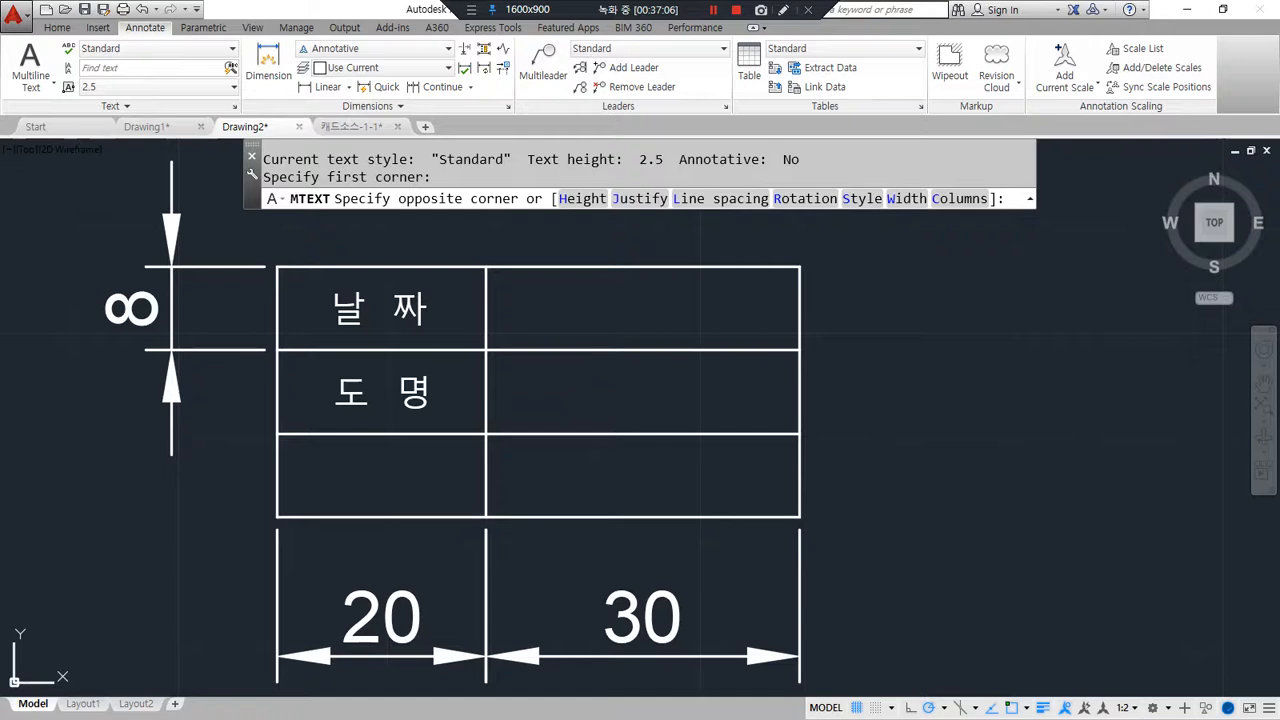
pyautogui.click(541, 87)
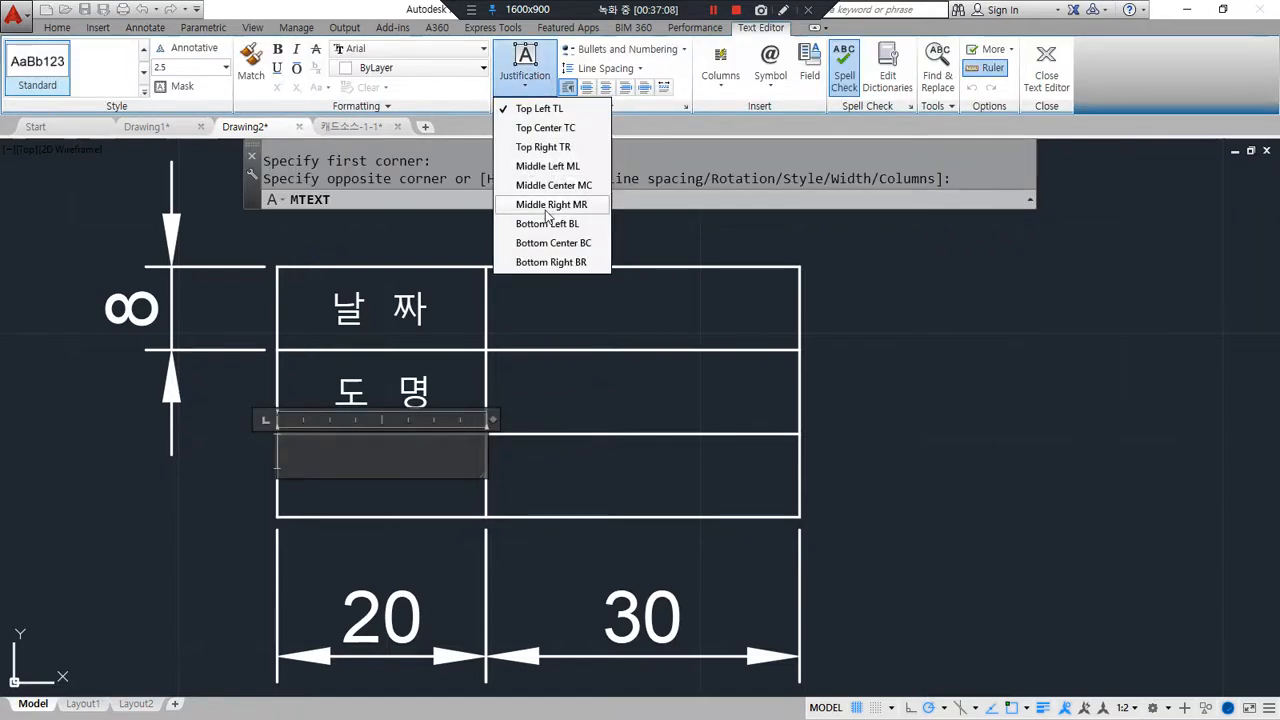
pyautogui.click(548, 188)
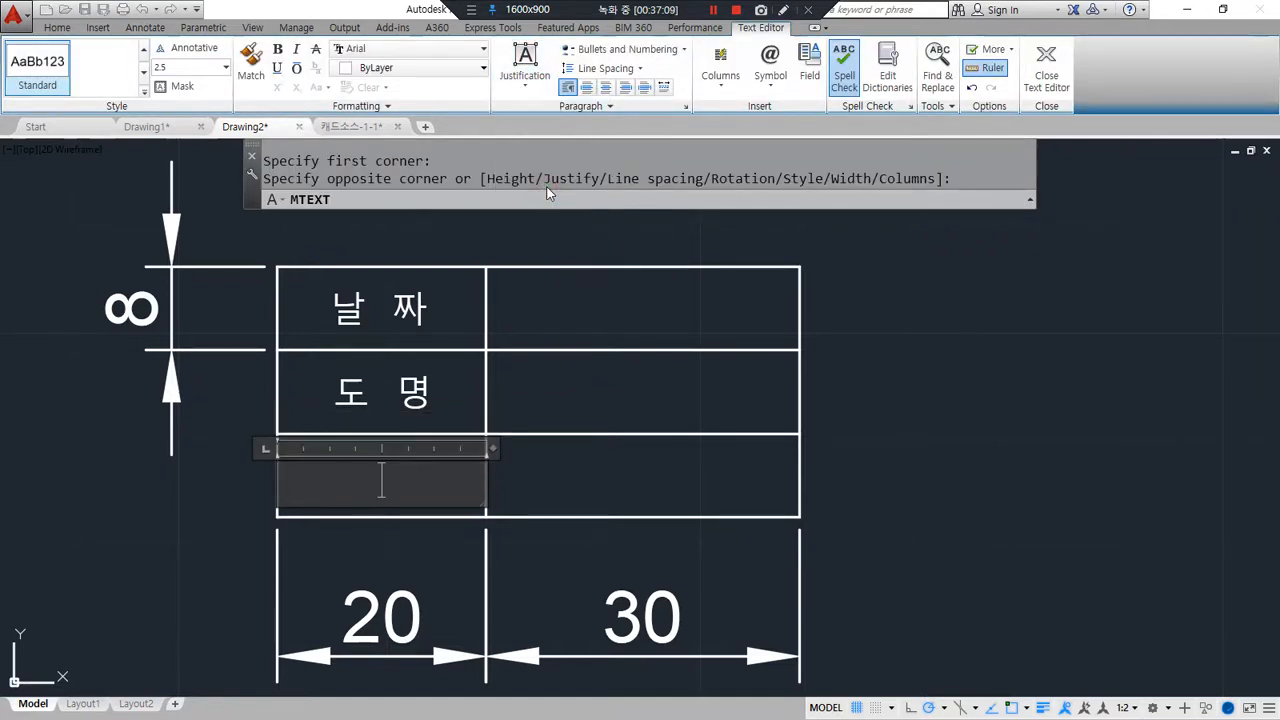
pyautogui.write('설 계')
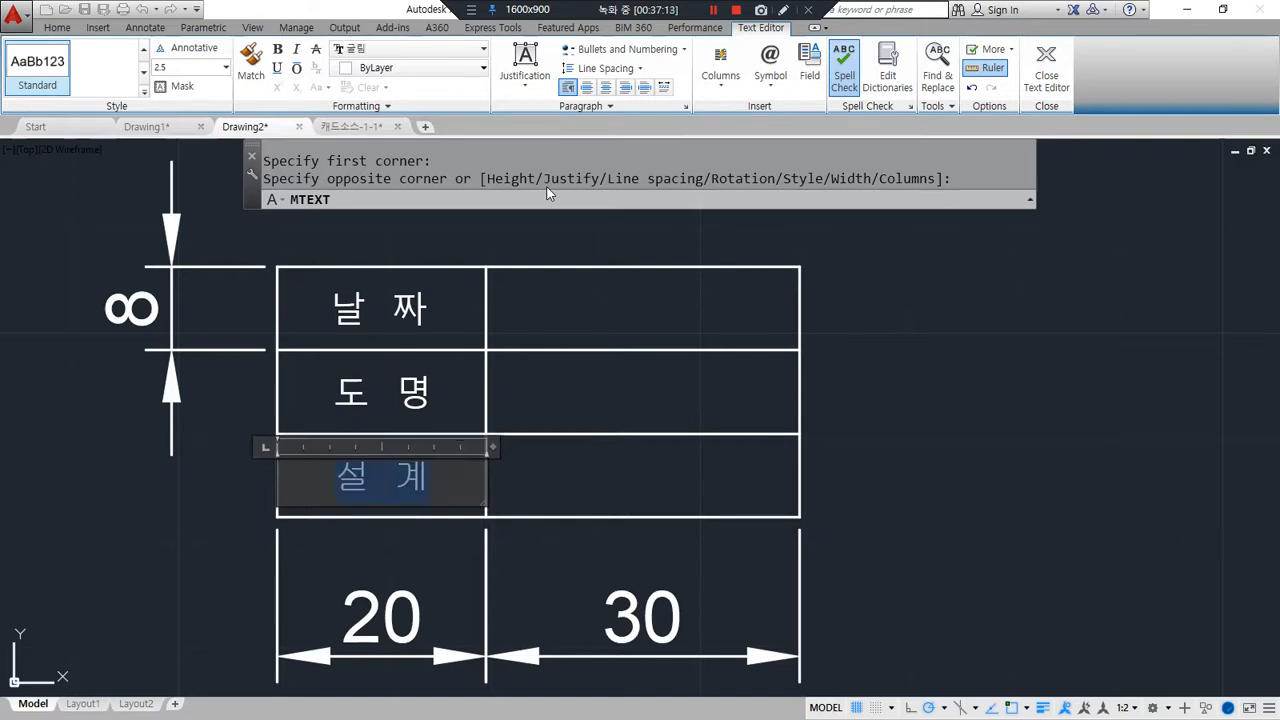
# Step: Change the font of the 설 계 text to match the labels above it and finish editing
pyautogui.click(420, 48)
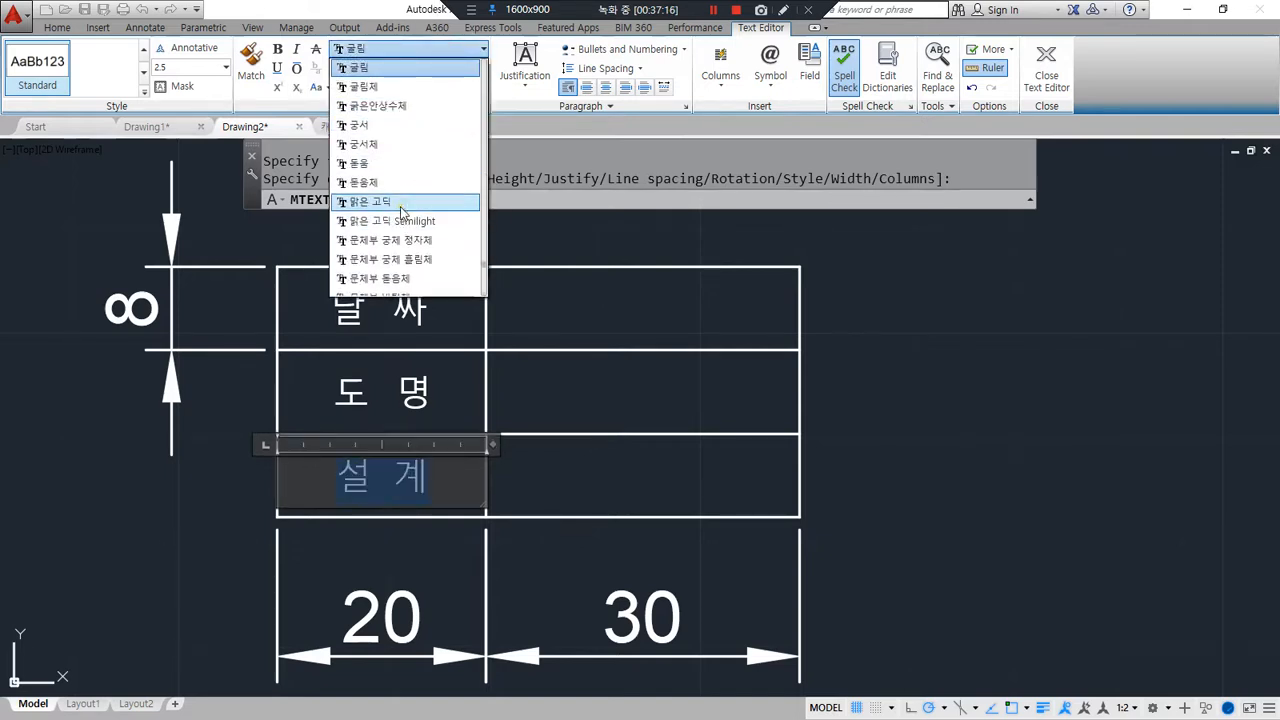
pyautogui.click(405, 280)
pyautogui.click(514, 580)
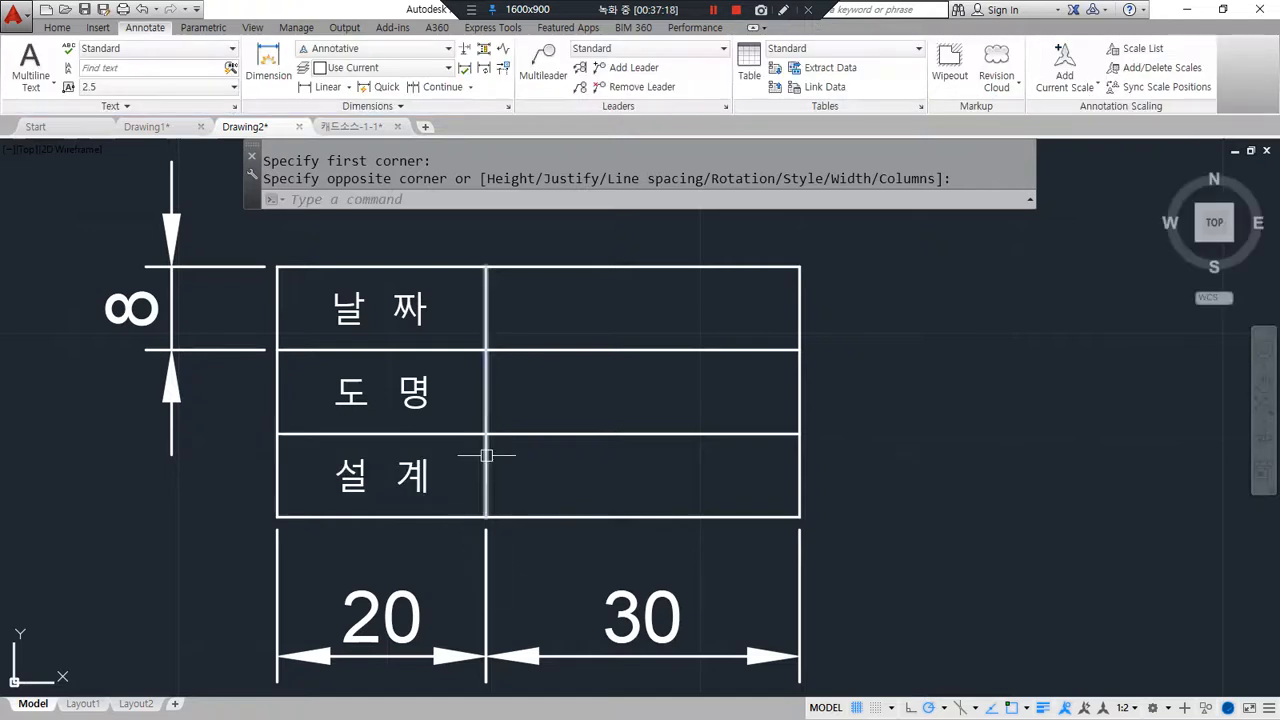
pyautogui.moveTo(340, 232)
pyautogui.mouseDown()
pyautogui.moveTo(213, 316)
pyautogui.moveTo(218, 338)
pyautogui.mouseUp()
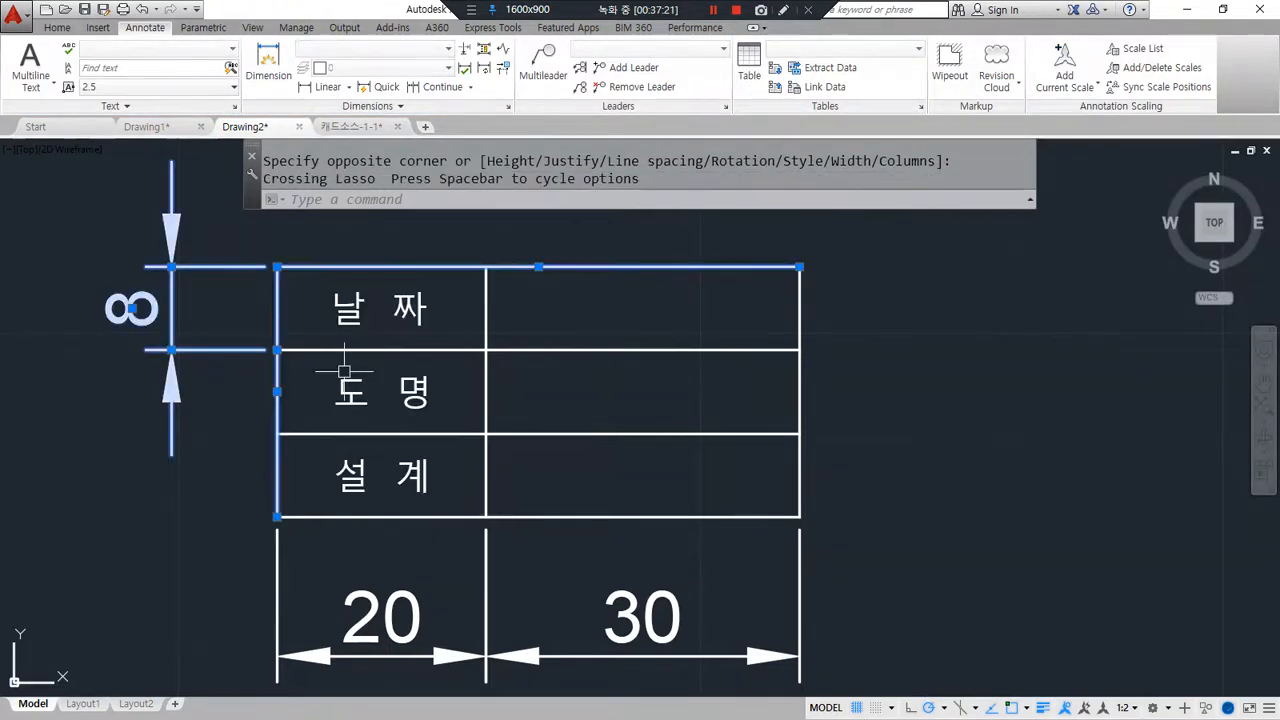
pyautogui.moveTo(338, 233); pyautogui.dragTo(233, 541)
pyautogui.moveTo(887, 563)
pyautogui.mouseDown()
pyautogui.moveTo(629, 213)
pyautogui.moveTo(428, 212)
pyautogui.mouseUp()
pyautogui.moveTo(538, 311); pyautogui.dragTo(704, 311)
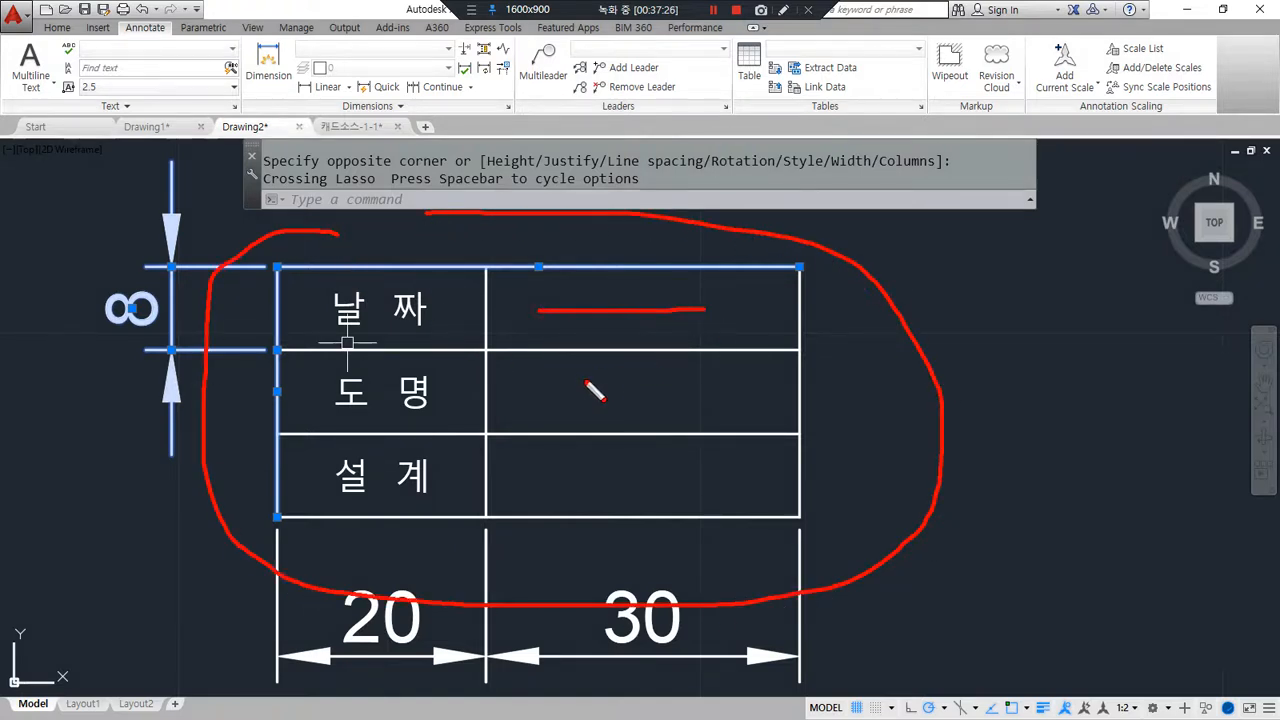
pyautogui.moveTo(522, 400); pyautogui.dragTo(722, 400)
pyautogui.moveTo(537, 487); pyautogui.dragTo(706, 484)
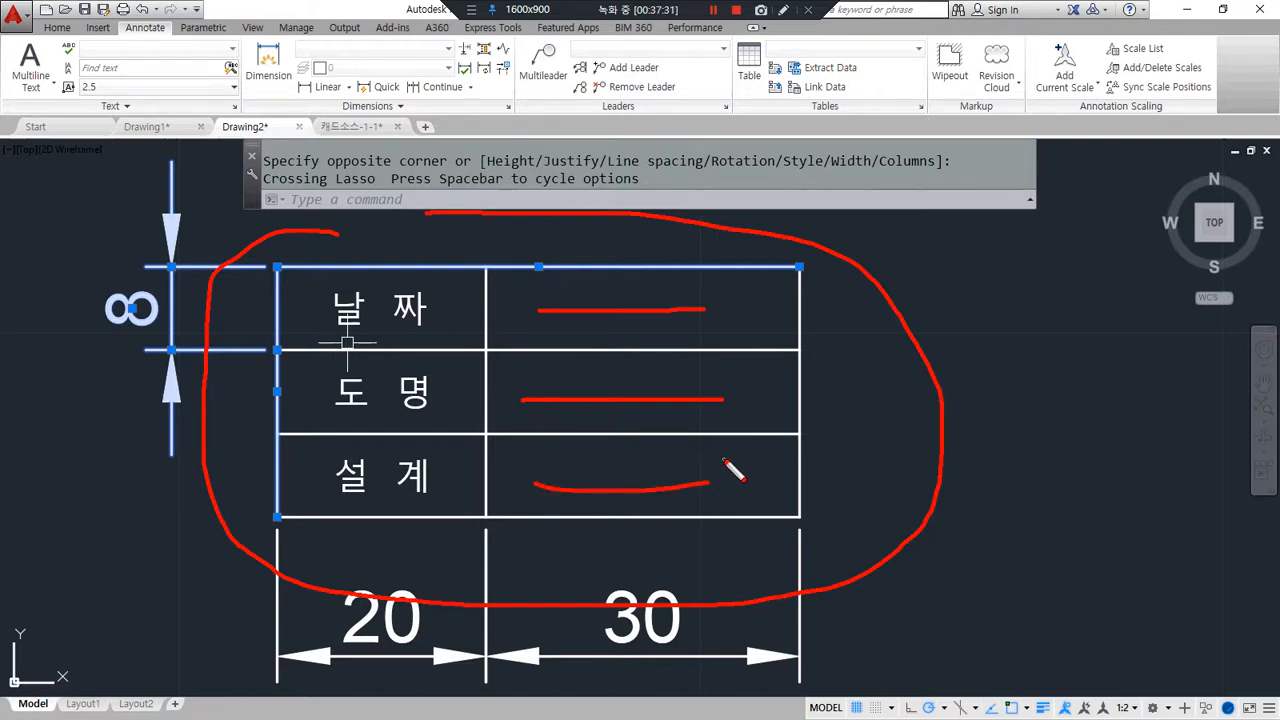
pyautogui.press('Escape')
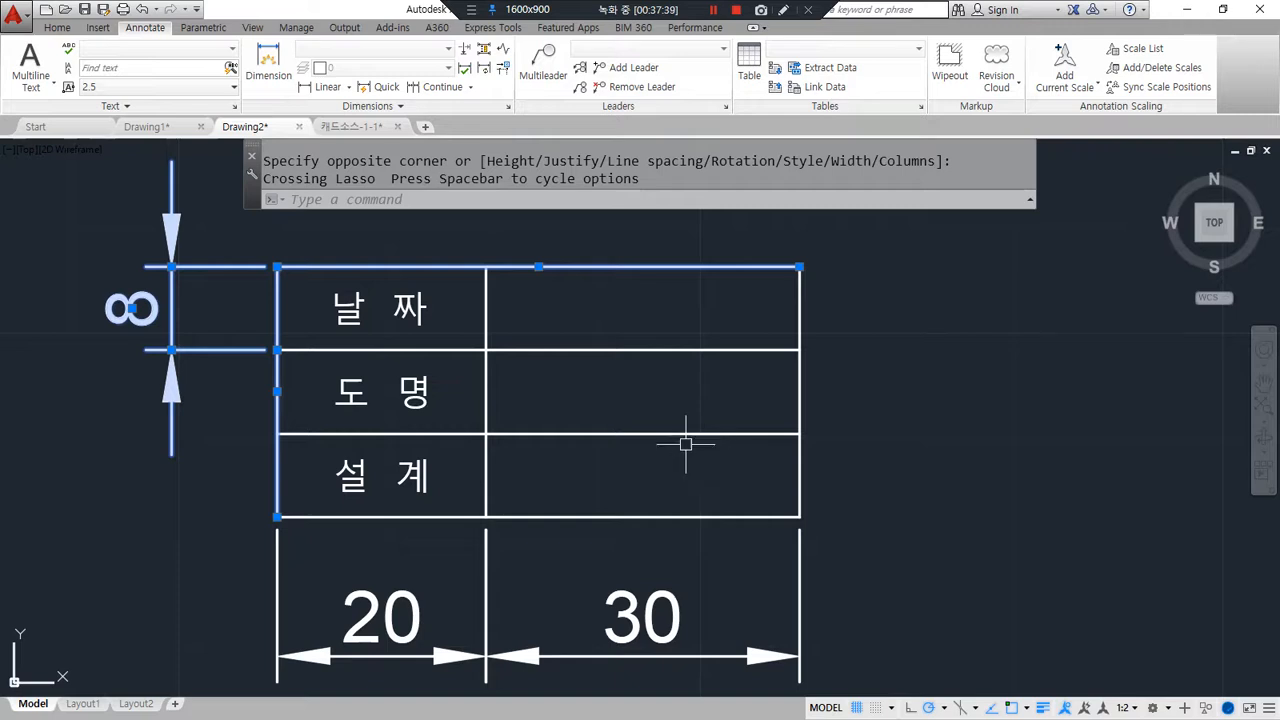
pyautogui.moveTo(662, 300)
pyautogui.mouseDown()
pyautogui.moveTo(605, 322)
pyautogui.moveTo(667, 312)
pyautogui.mouseUp()
pyautogui.moveTo(662, 393); pyautogui.dragTo(668, 410)
pyautogui.moveTo(657, 493); pyautogui.dragTo(660, 490)
pyautogui.press('Escape')
pyautogui.press('Escape')
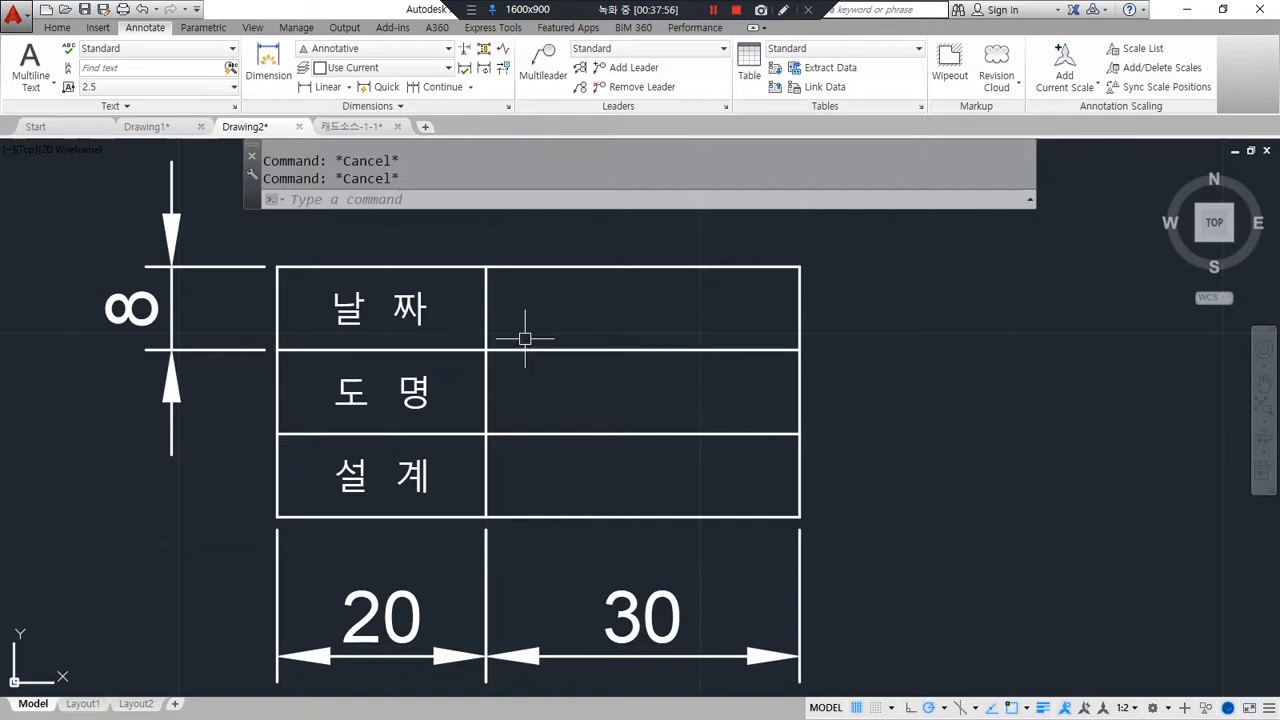
# Step: Offset the table's vertical divider 2 units into the second column
pyautogui.write('offset')
pyautogui.press('Return')
pyautogui.write('2')
pyautogui.press('Return')
pyautogui.click(486, 298)
pyautogui.click(552, 295)
pyautogui.press('Return')
# Step: Offset the top edge and both inner horizontal lines 4 units downward to create a centre line in each row
pyautogui.write('o')
pyautogui.press('Return')
pyautogui.write('4')
pyautogui.press('Return')
pyautogui.click(575, 268)
pyautogui.click(586, 300)
pyautogui.click(586, 350)
pyautogui.click(587, 416)
pyautogui.click(589, 437)
pyautogui.click(597, 457)
pyautogui.press('Return')
# Step: Trim the three row centre lines back to the vertical offset line, removing their portions toward the label column
pyautogui.write('tr')
pyautogui.press('Return')
pyautogui.press('Escape')
pyautogui.press('Return')
pyautogui.click(505, 452)
pyautogui.press('Return')
pyautogui.click(457, 393)
pyautogui.click(462, 309)
pyautogui.press('Return')
# Step: Erase the vertical offset line beside the column divider
pyautogui.click(508, 335)
pyautogui.write('e')
pyautogui.press('Return')
pyautogui.moveTo(518, 292); pyautogui.dragTo(513, 326)
pyautogui.moveTo(508, 382); pyautogui.dragTo(514, 398)
pyautogui.moveTo(510, 460); pyautogui.dragTo(517, 481)
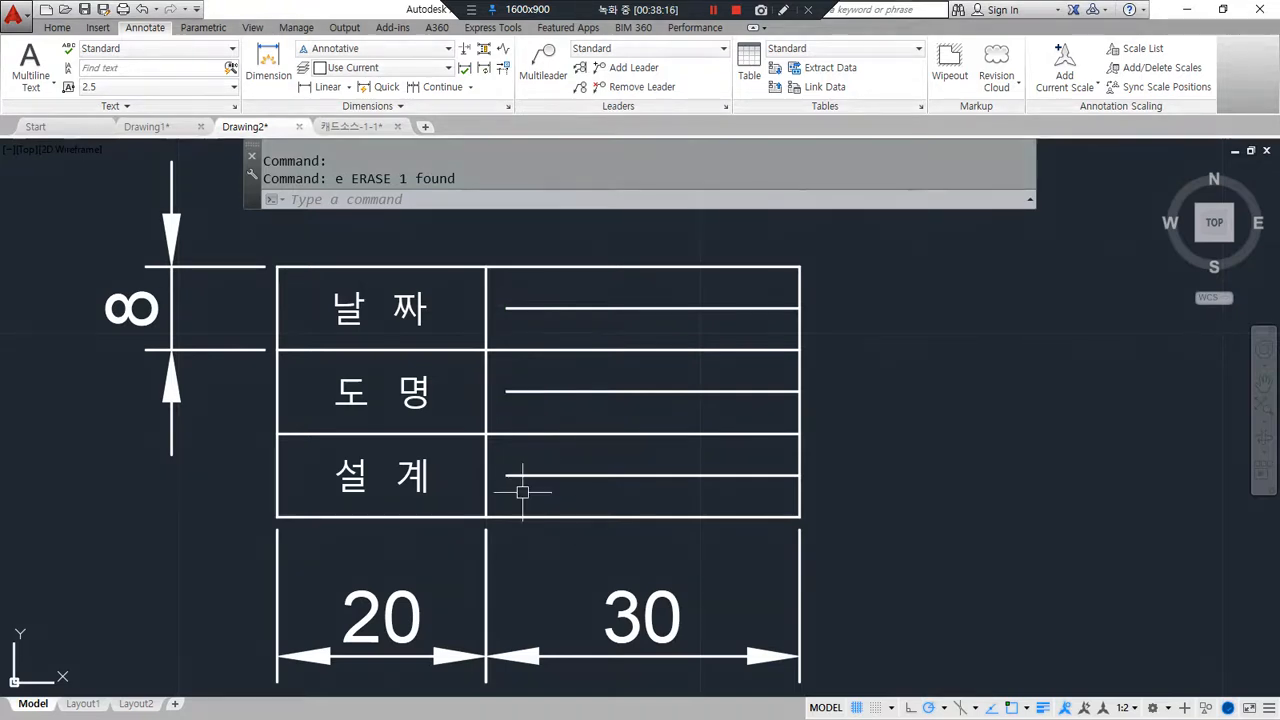
# Step: Start defining an attribute and move the Attribute Definition dialog clear of the row labels and centre lines' starting ends
pyautogui.write('att')
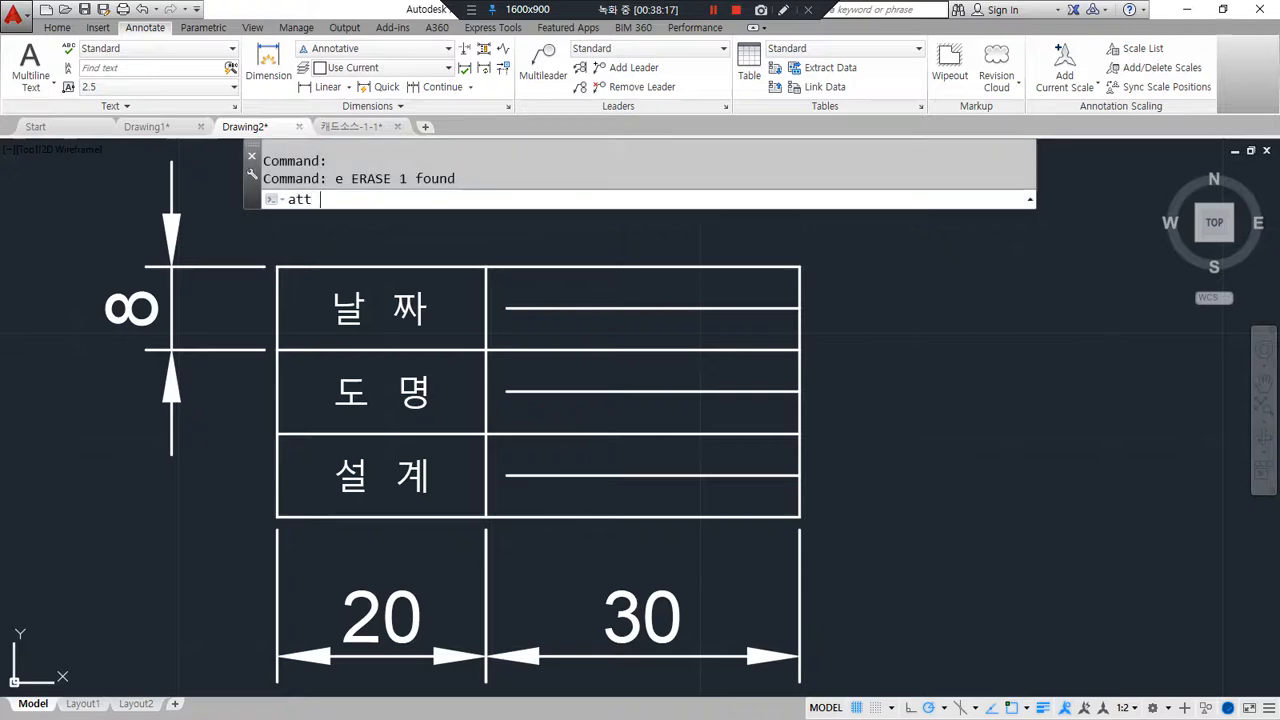
pyautogui.press('Return')
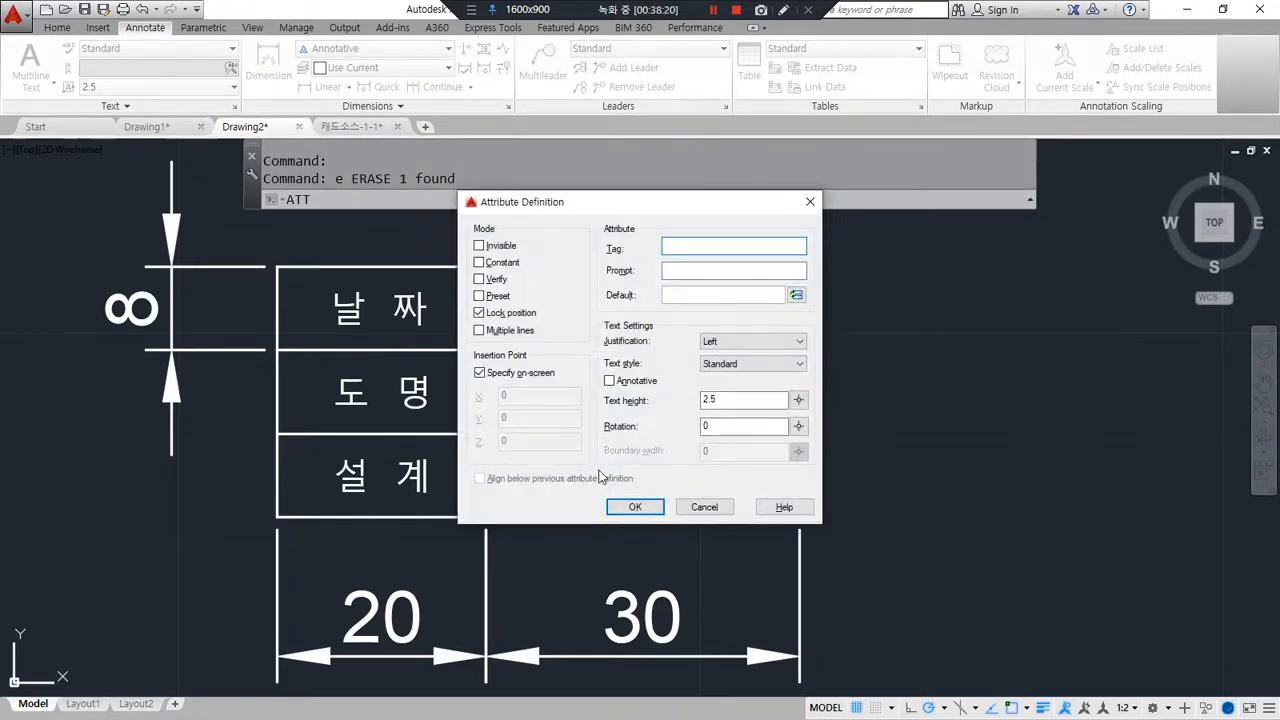
pyautogui.moveTo(655, 204); pyautogui.dragTo(916, 222)
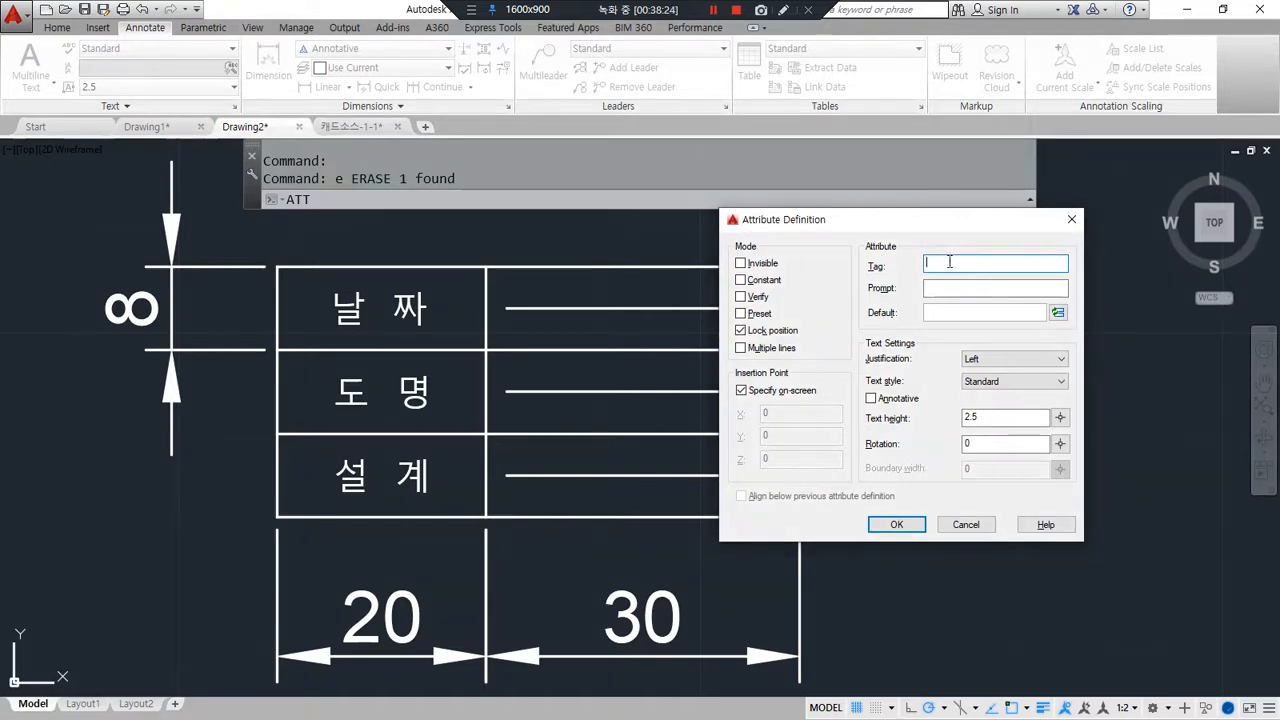
pyautogui.click(1072, 219)
pyautogui.click(940, 263)
pyautogui.moveTo(908, 278); pyautogui.dragTo(1006, 280)
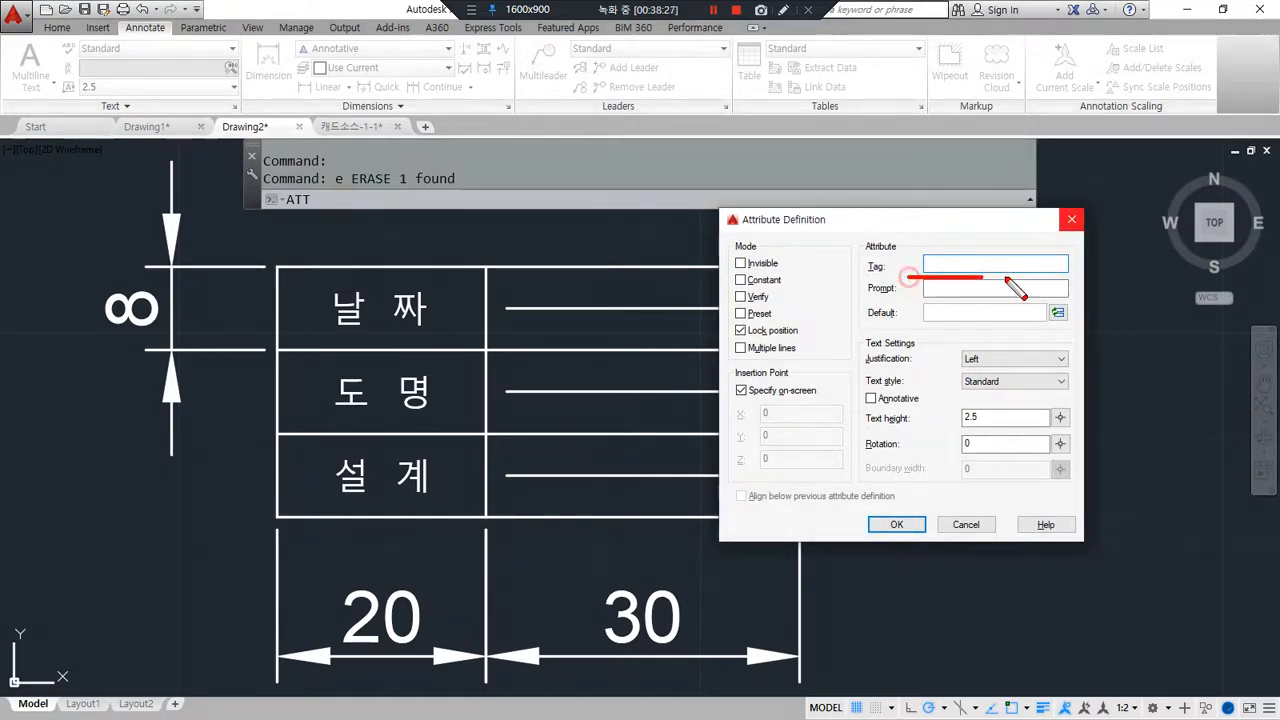
pyautogui.moveTo(546, 345)
pyautogui.mouseDown()
pyautogui.moveTo(536, 290)
pyautogui.moveTo(552, 432)
pyautogui.mouseUp()
pyautogui.moveTo(530, 516); pyautogui.dragTo(543, 526)
pyautogui.moveTo(900, 306); pyautogui.dragTo(1024, 310)
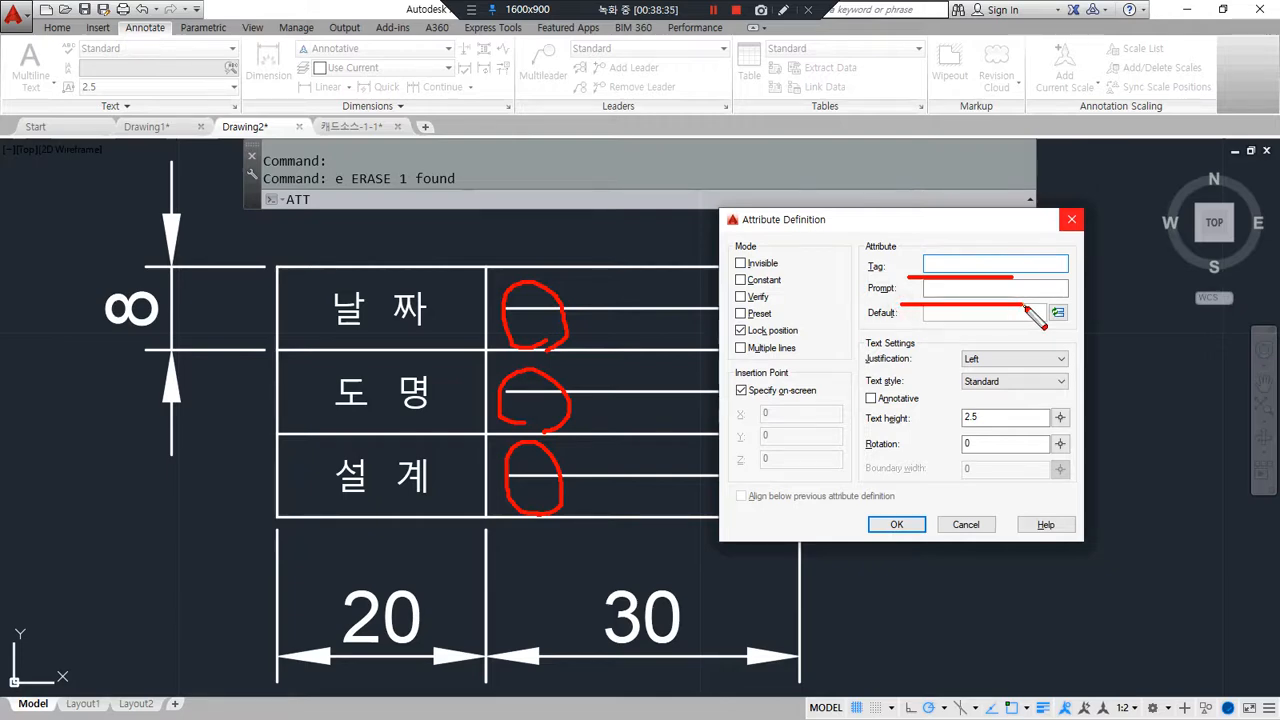
pyautogui.moveTo(903, 306); pyautogui.dragTo(1045, 305)
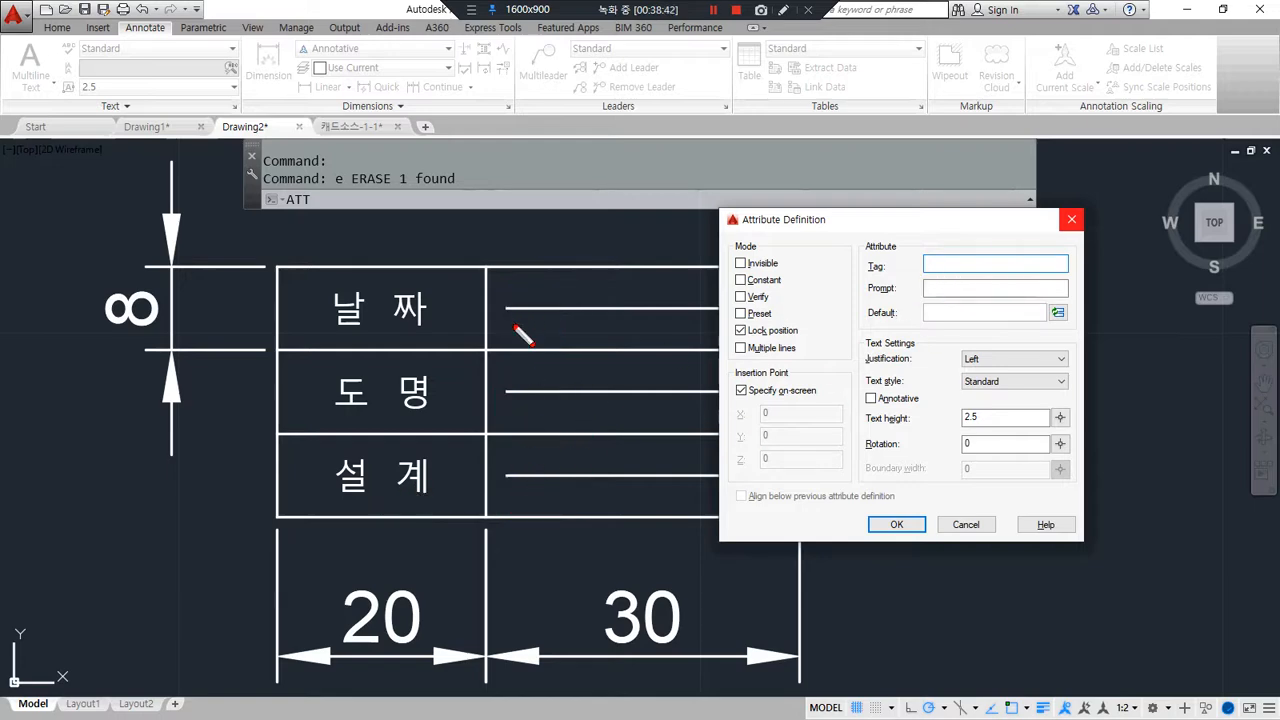
pyautogui.moveTo(530, 338); pyautogui.dragTo(545, 325)
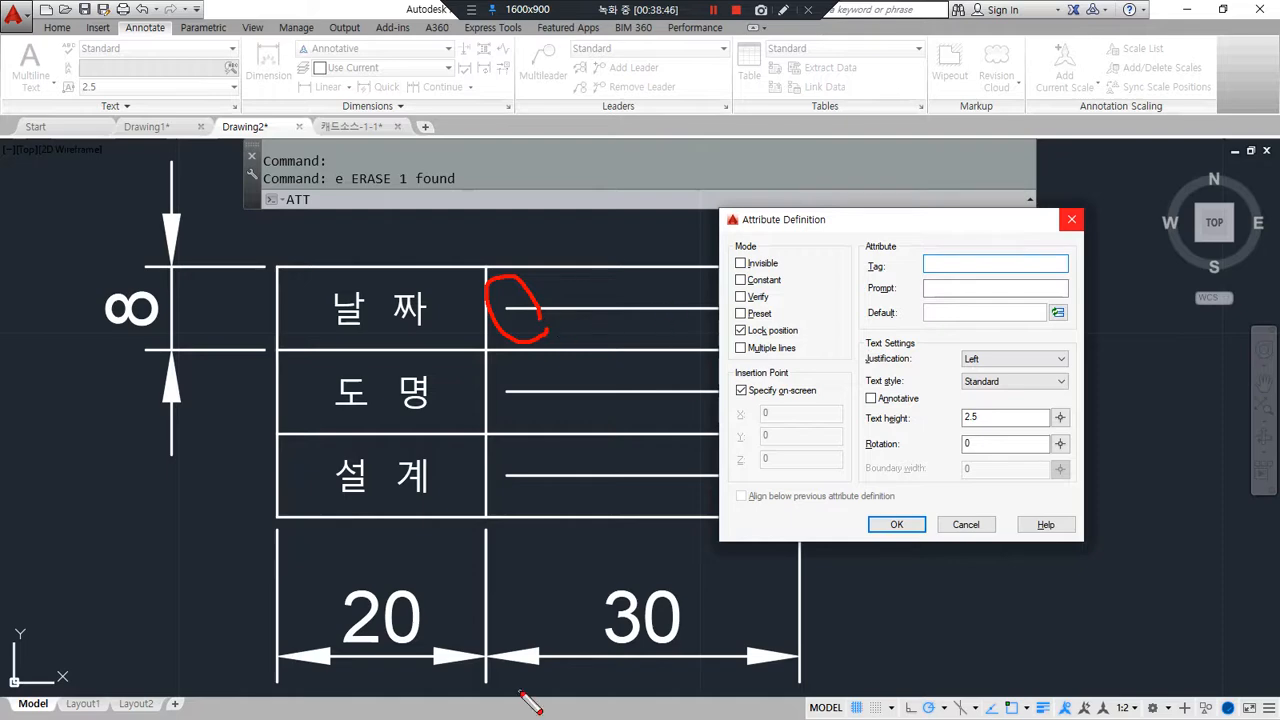
pyautogui.moveTo(535, 490); pyautogui.dragTo(548, 452)
pyautogui.press('Escape')
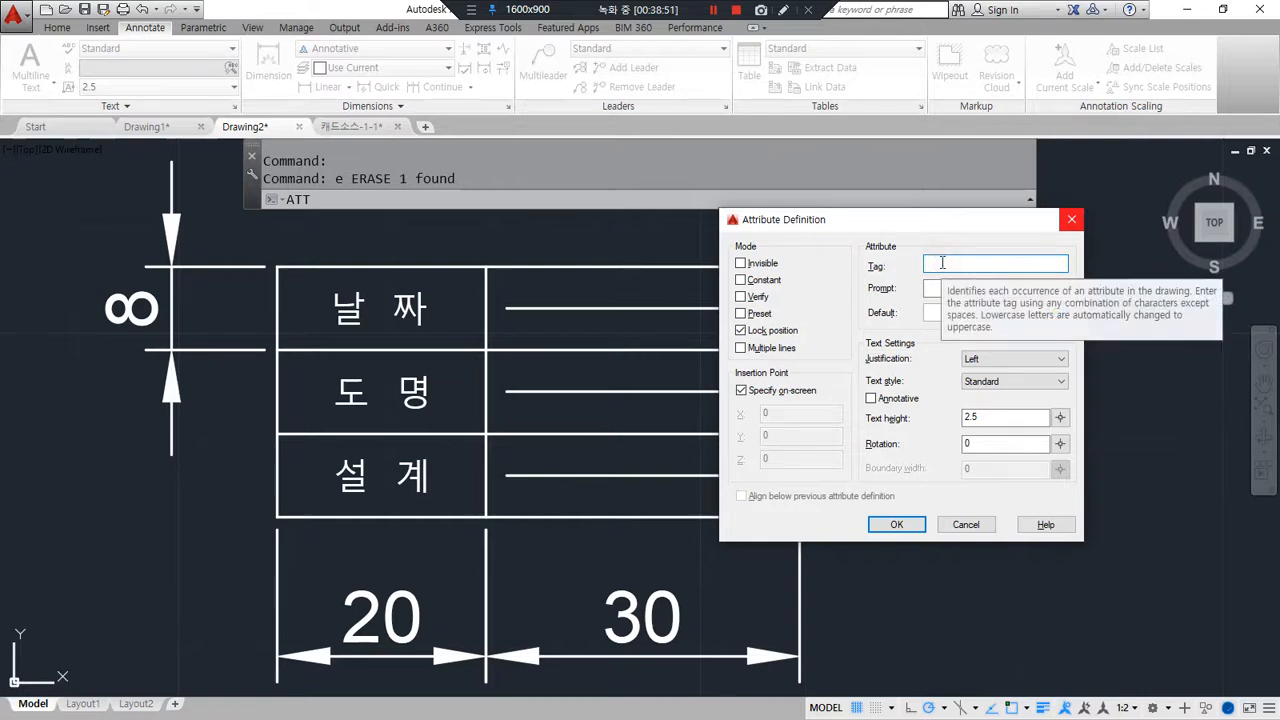
# Step: Define an attribute with tag Name, prompt 설계, Middle left justification and Standard style, placed at the start of the 설 계 row's centre line
pyautogui.click(995, 288)
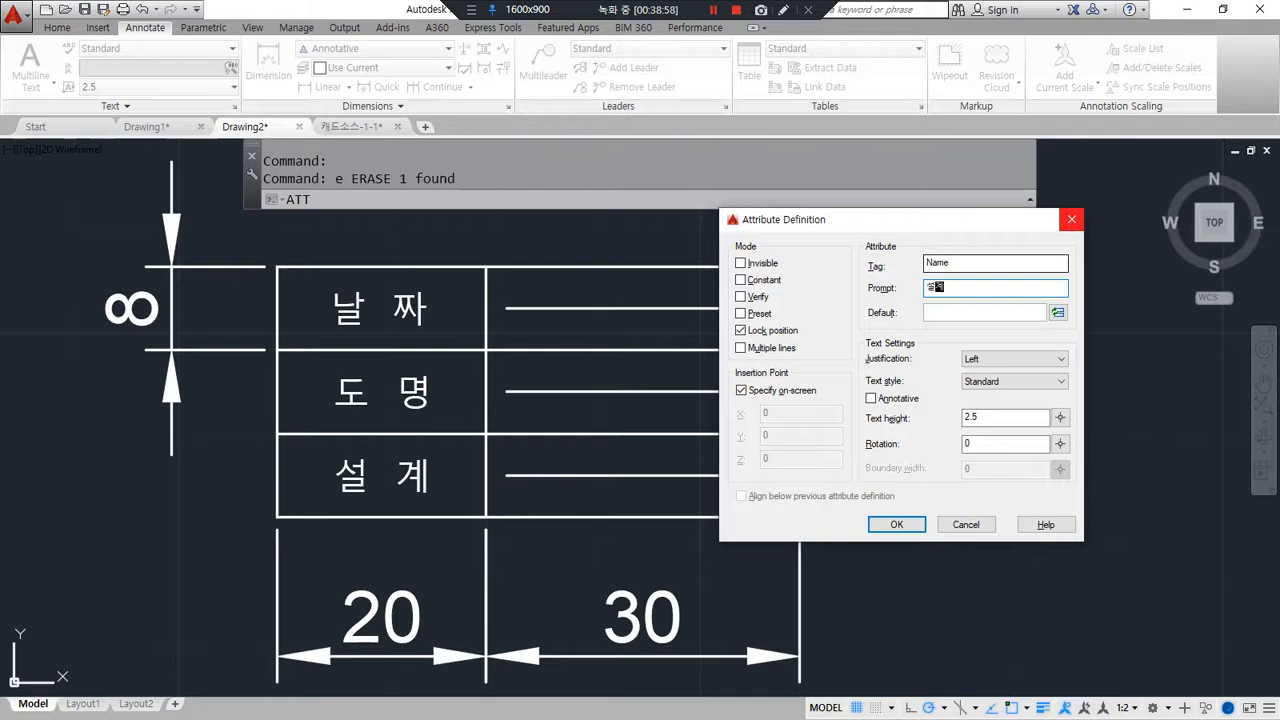
pyautogui.click(1012, 358)
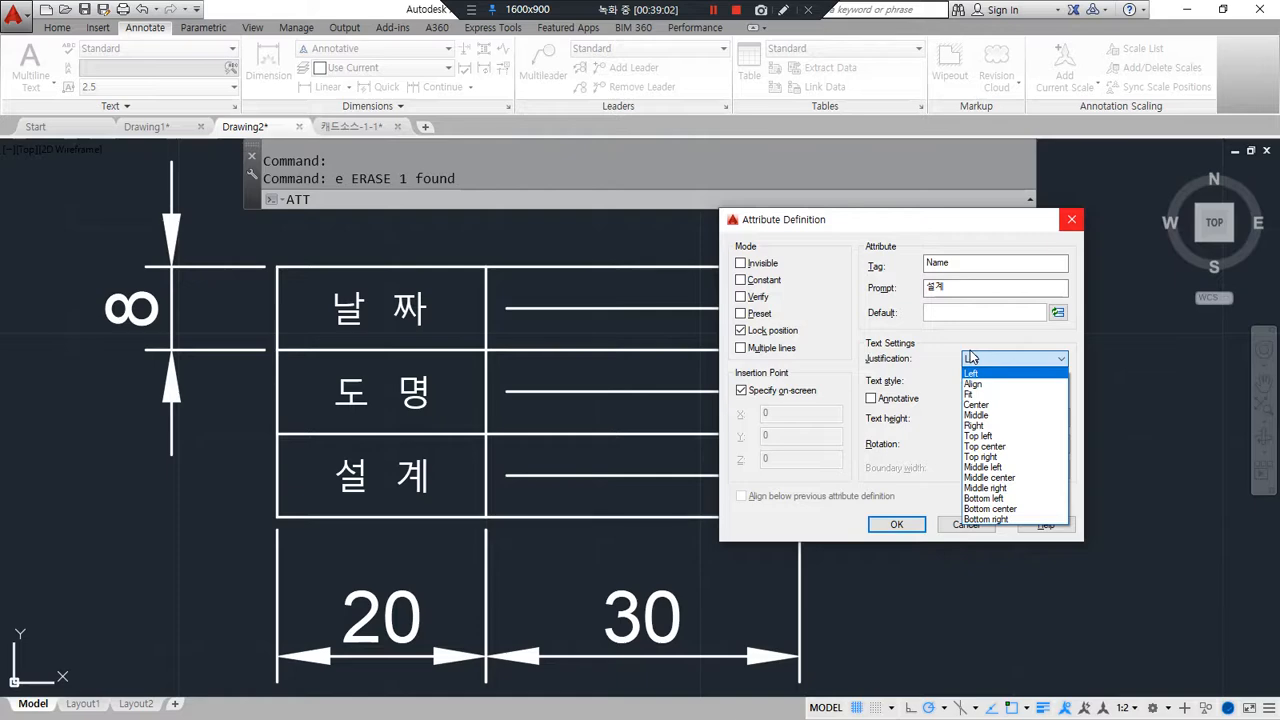
pyautogui.click(1040, 470)
pyautogui.click(1014, 382)
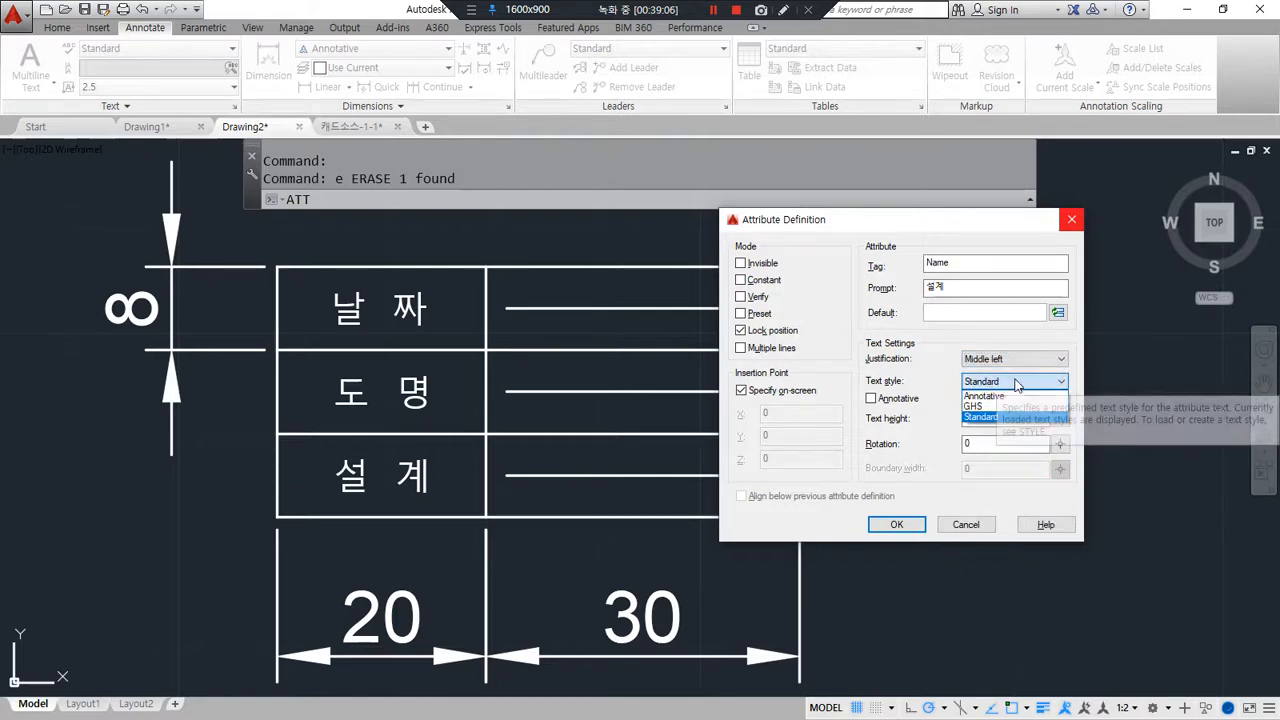
pyautogui.click(982, 416)
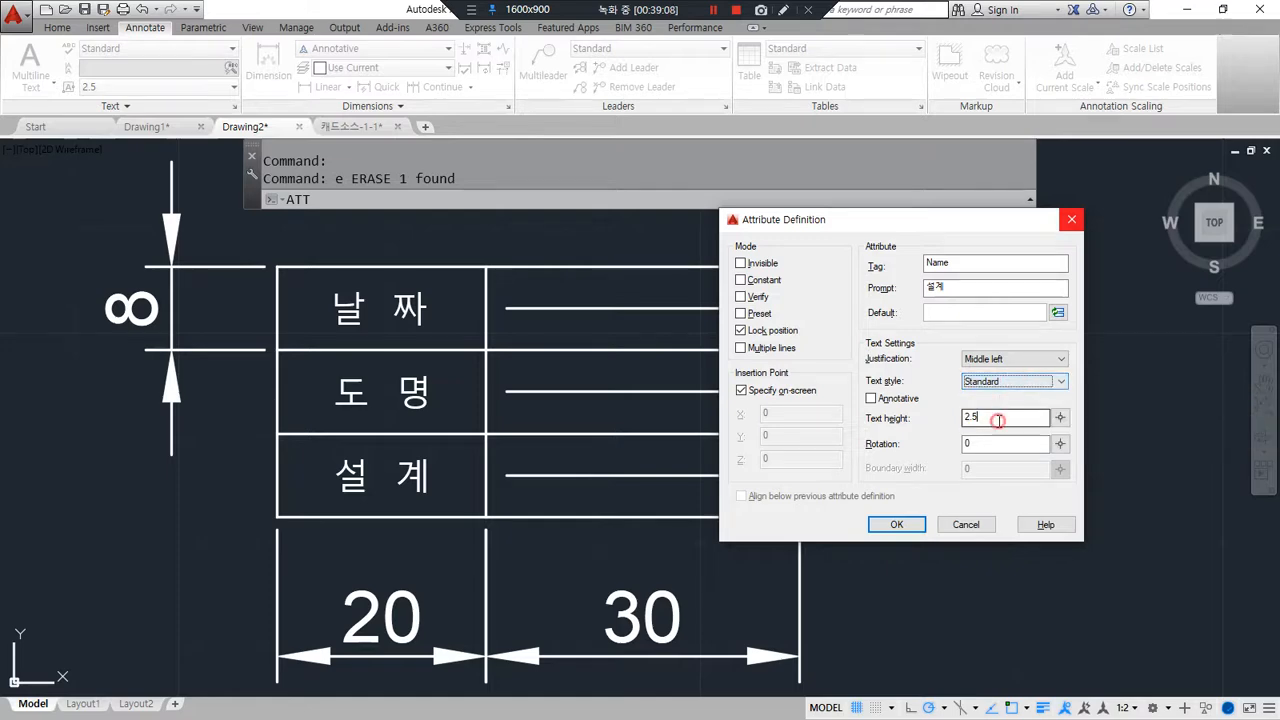
pyautogui.click(896, 524)
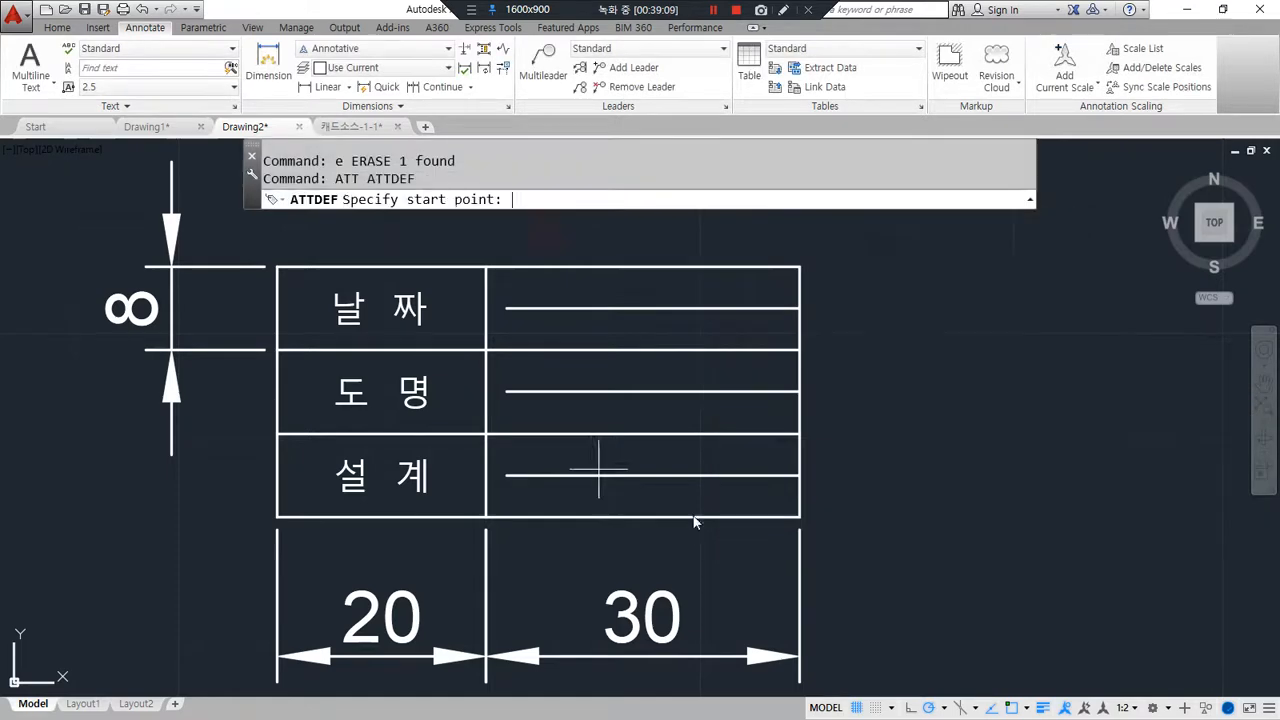
pyautogui.click(527, 478)
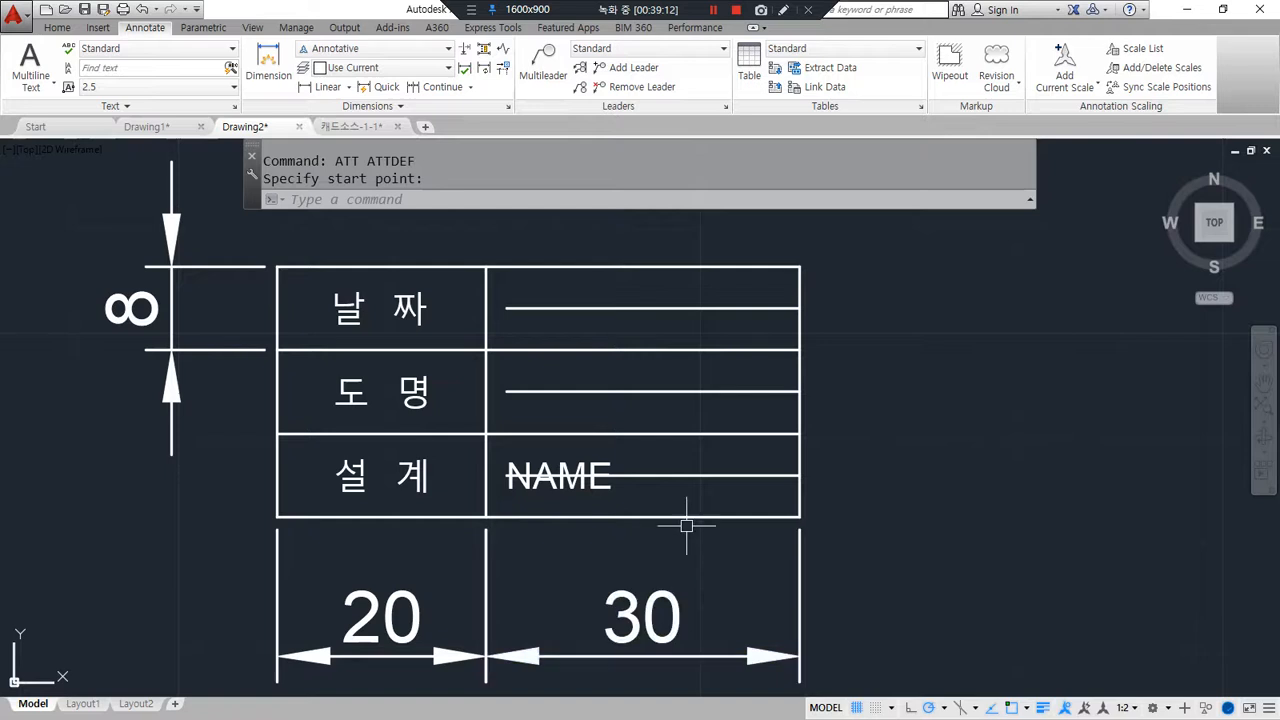
# Step: Erase the centre line running through the NAME attribute in the bottom row
pyautogui.click(677, 480)
pyautogui.click(662, 470)
pyautogui.write('e')
pyautogui.press('Return')
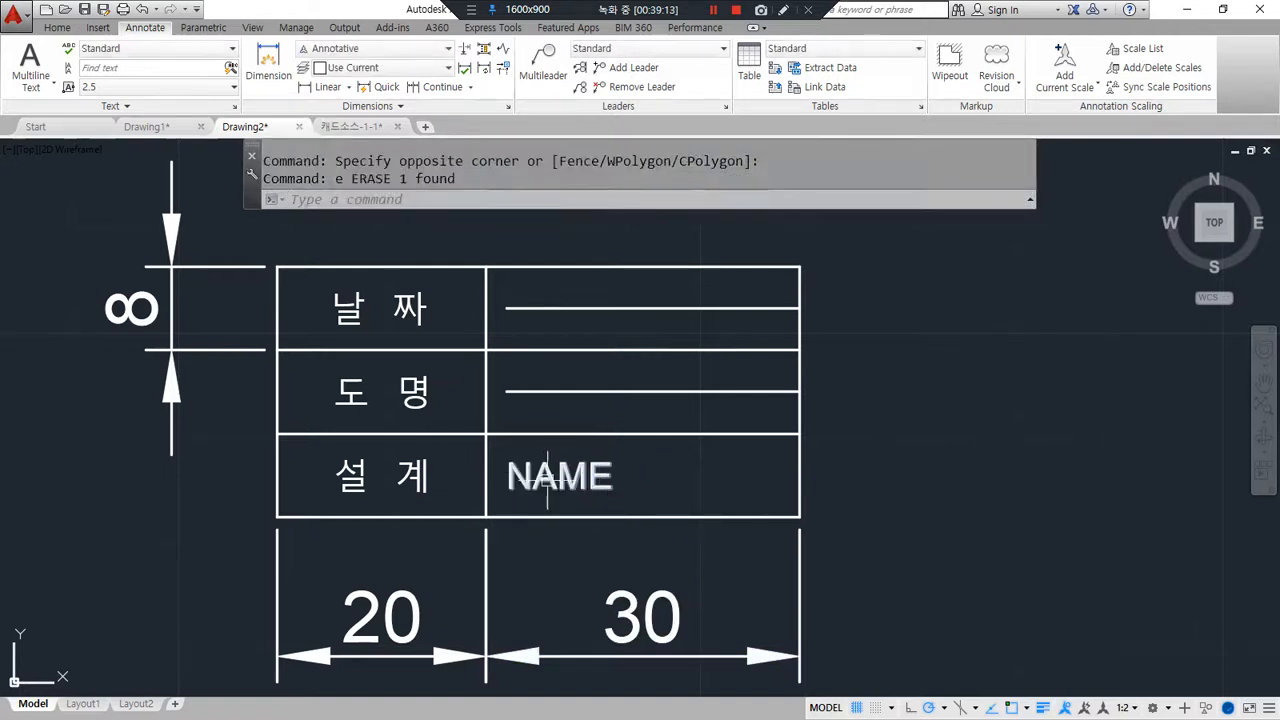
pyautogui.press('Return')
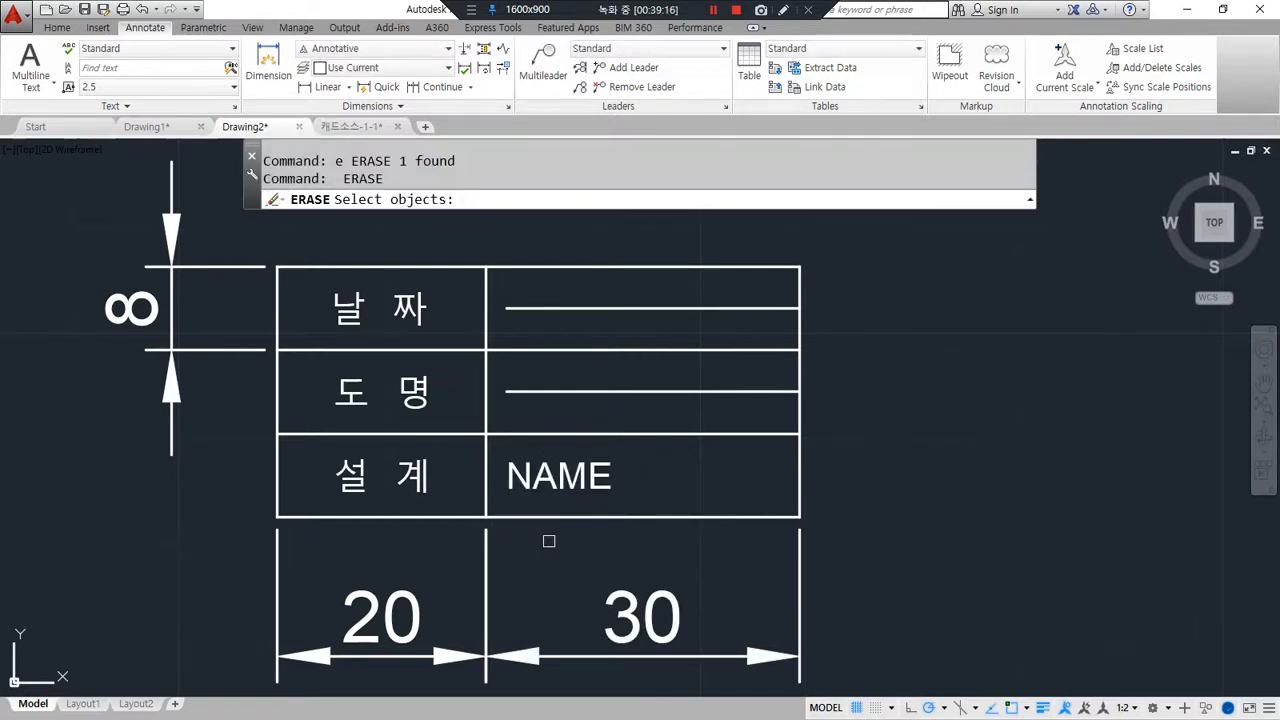
pyautogui.press('Escape')
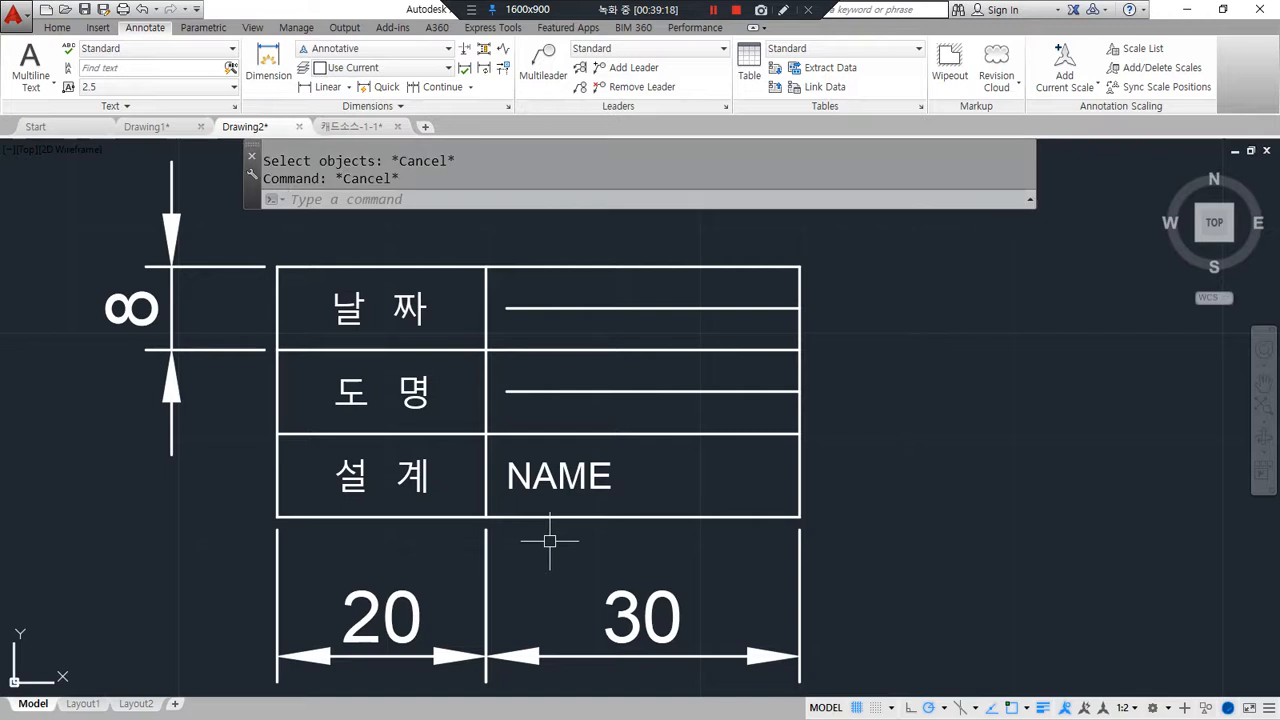
# Step: Define an attribute with tag DWG, prompt 도명 and Middle left justification, placed at the start of the 도 명 row's centre line
pyautogui.write('att')
pyautogui.press('Return')
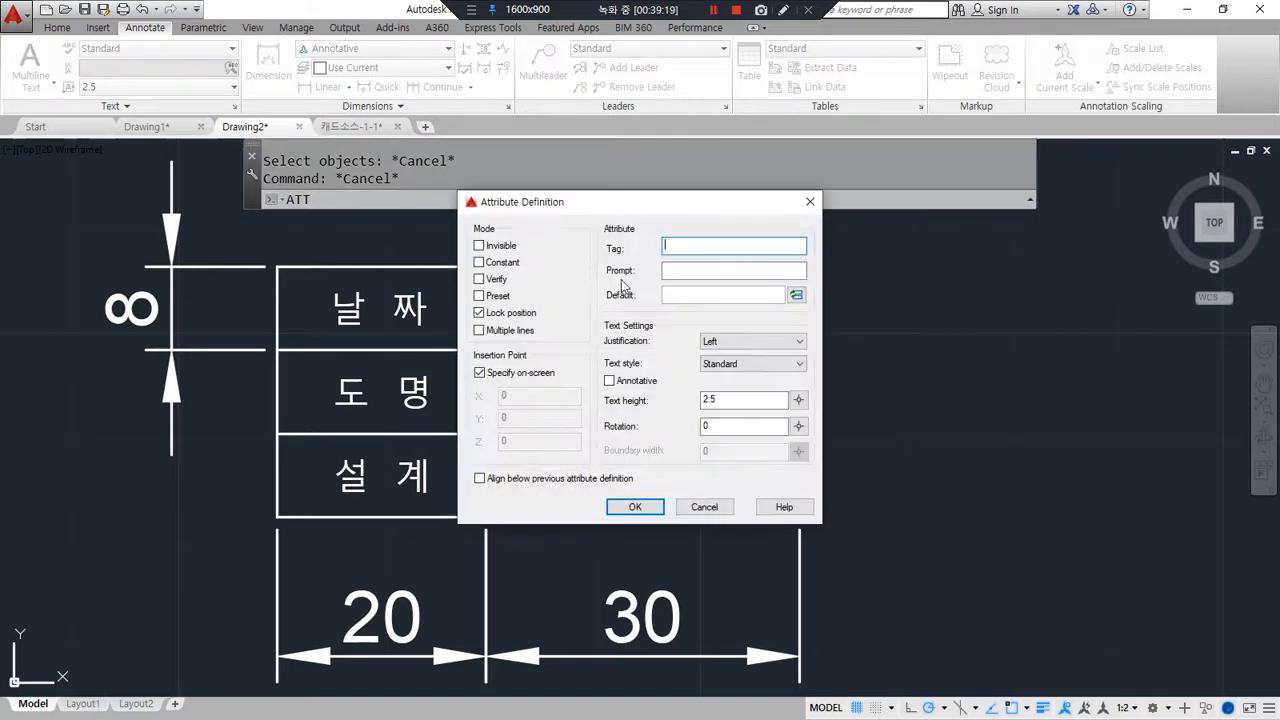
pyautogui.moveTo(615, 210); pyautogui.dragTo(821, 278)
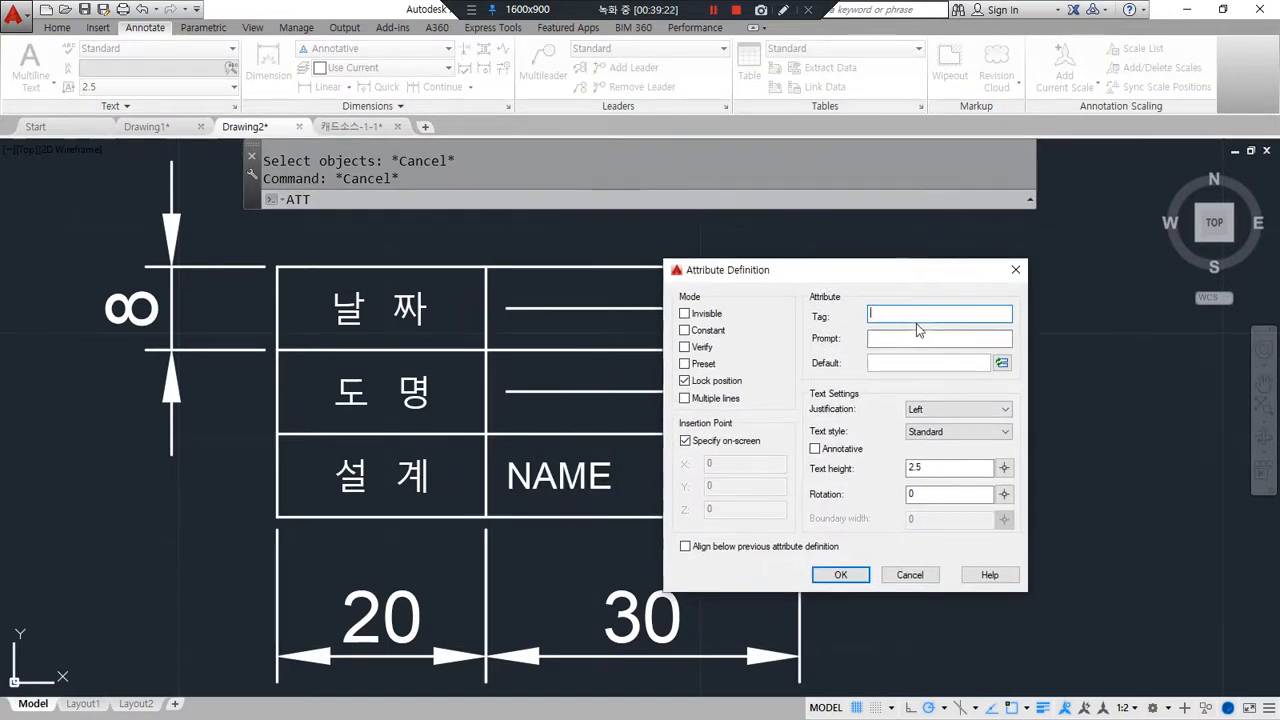
pyautogui.write('DWG')
pyautogui.press('Tab')
pyautogui.write('도명')
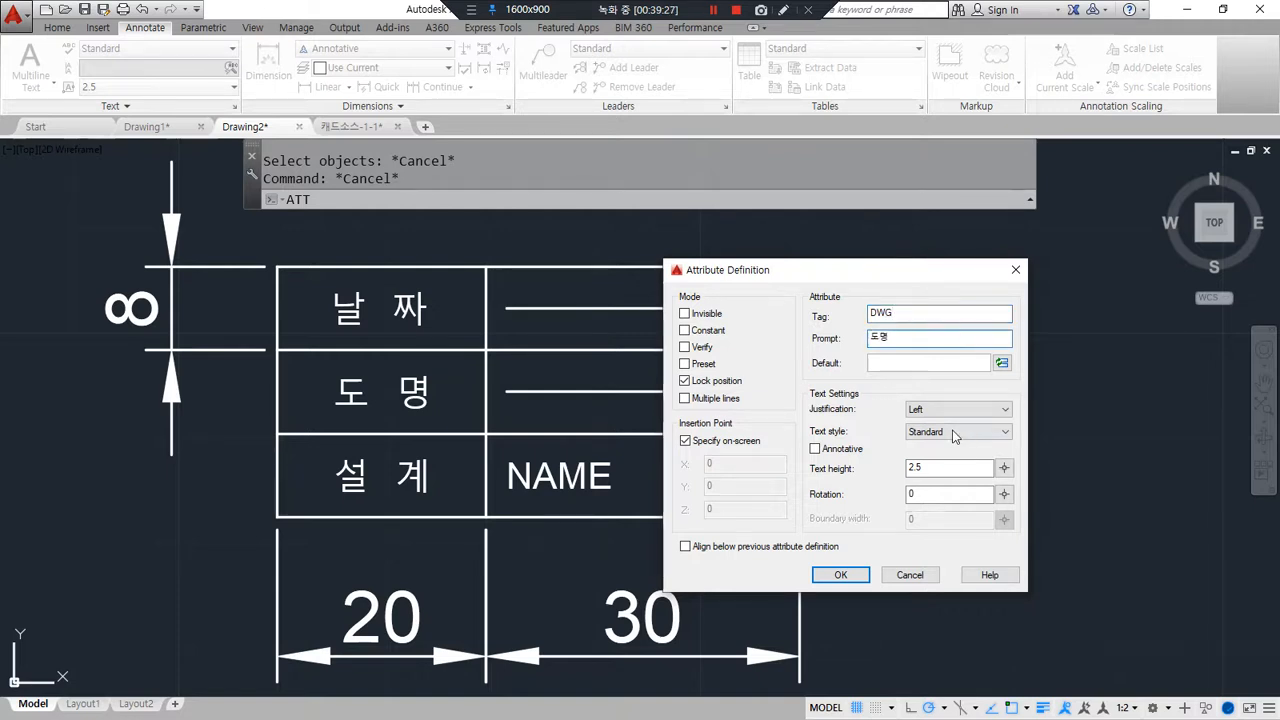
pyautogui.click(956, 410)
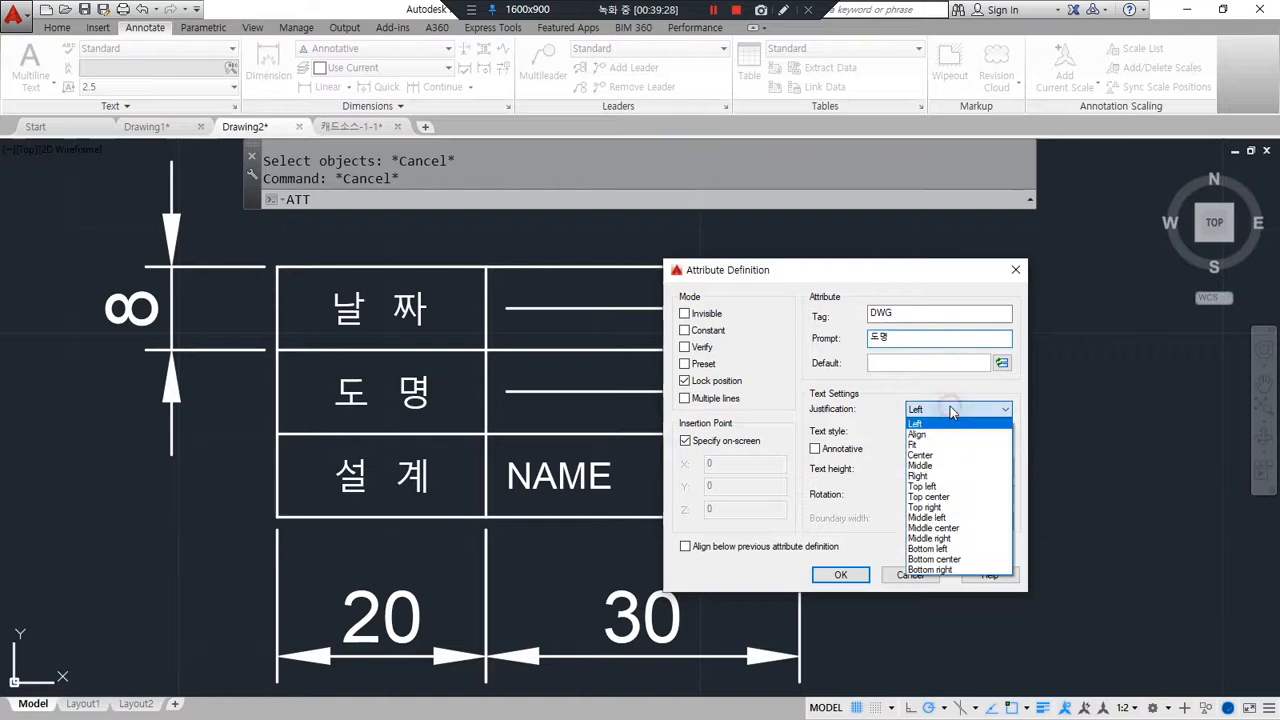
pyautogui.click(948, 517)
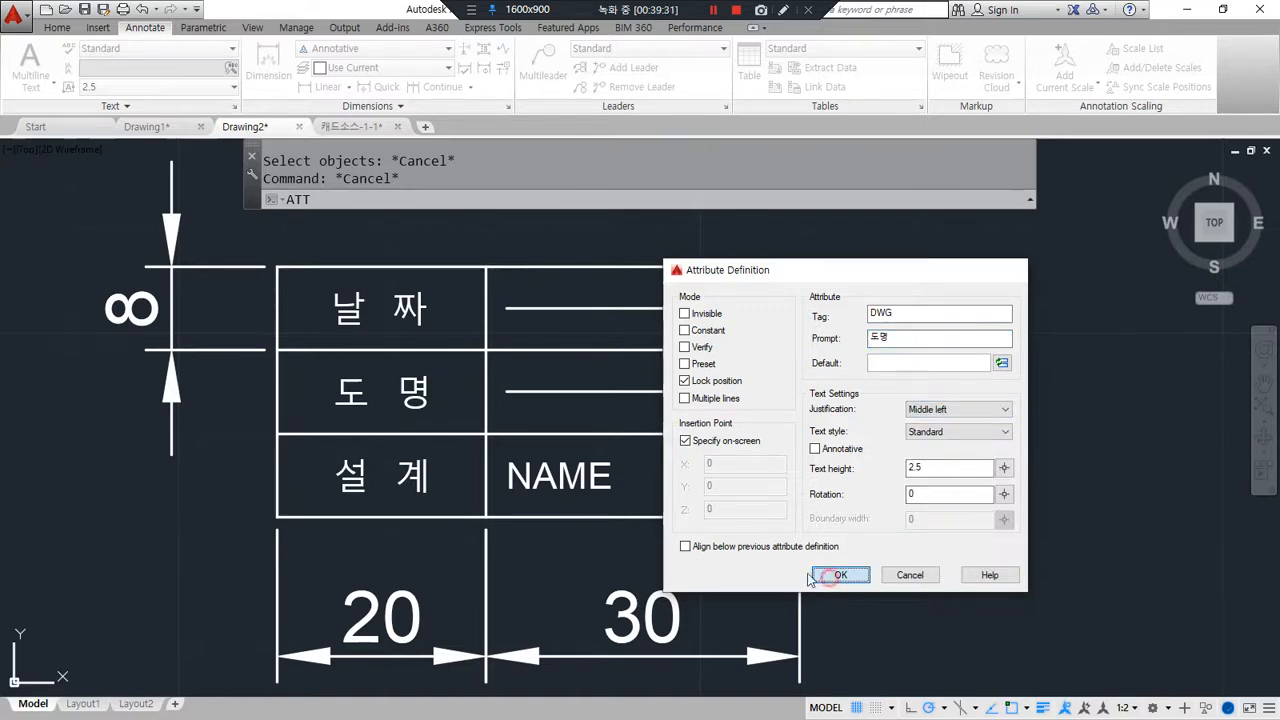
pyautogui.click(845, 575)
pyautogui.click(507, 392)
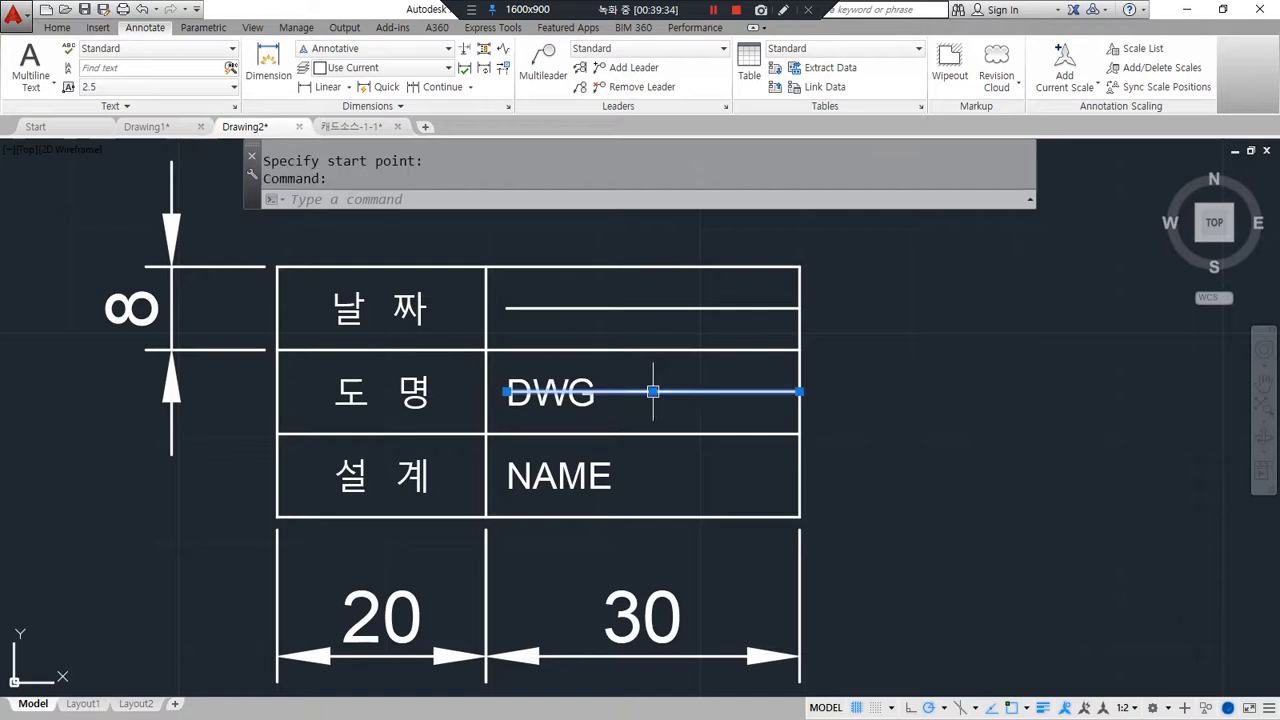
# Step: Define an attribute with tag Date, prompt 날짜 and Middle left justification, placed at the start of the 날 짜 row's centre line
pyautogui.press('Return')
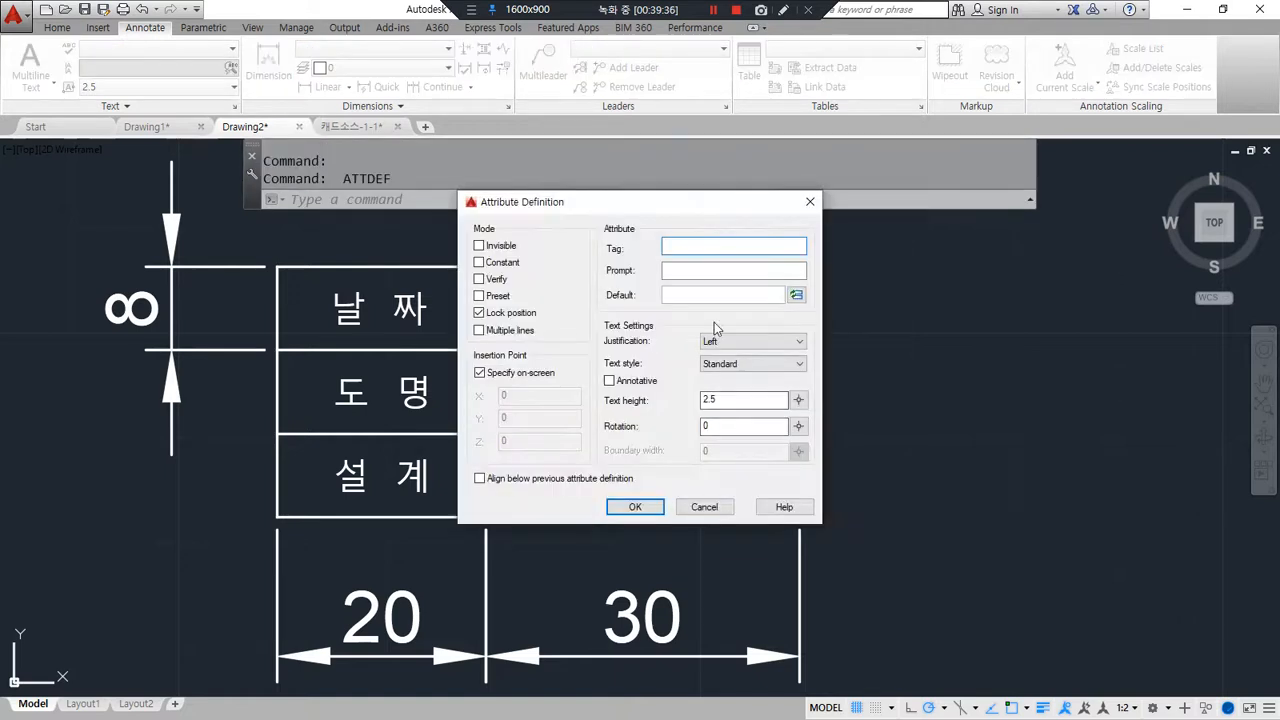
pyautogui.write('ㅇㅁㅅ')
pyautogui.press('BackSpace')
pyautogui.press('BackSpace')
pyautogui.press('BackSpace')
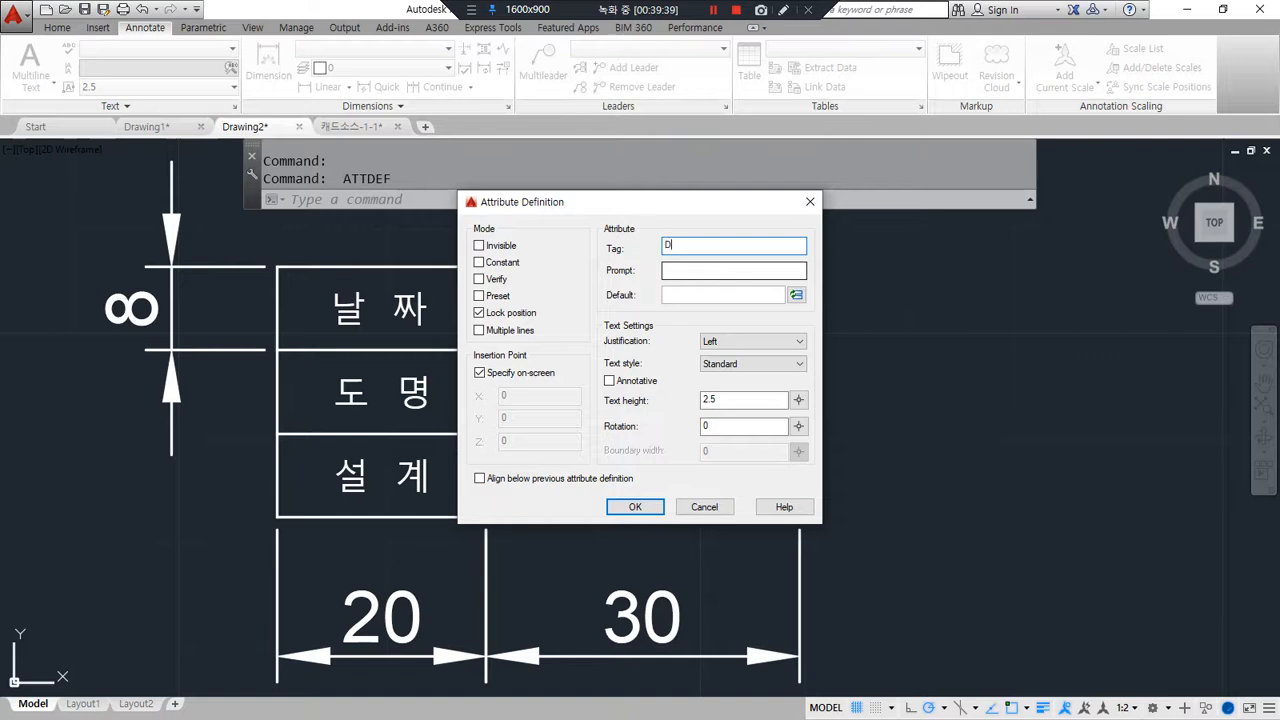
pyautogui.click(702, 268)
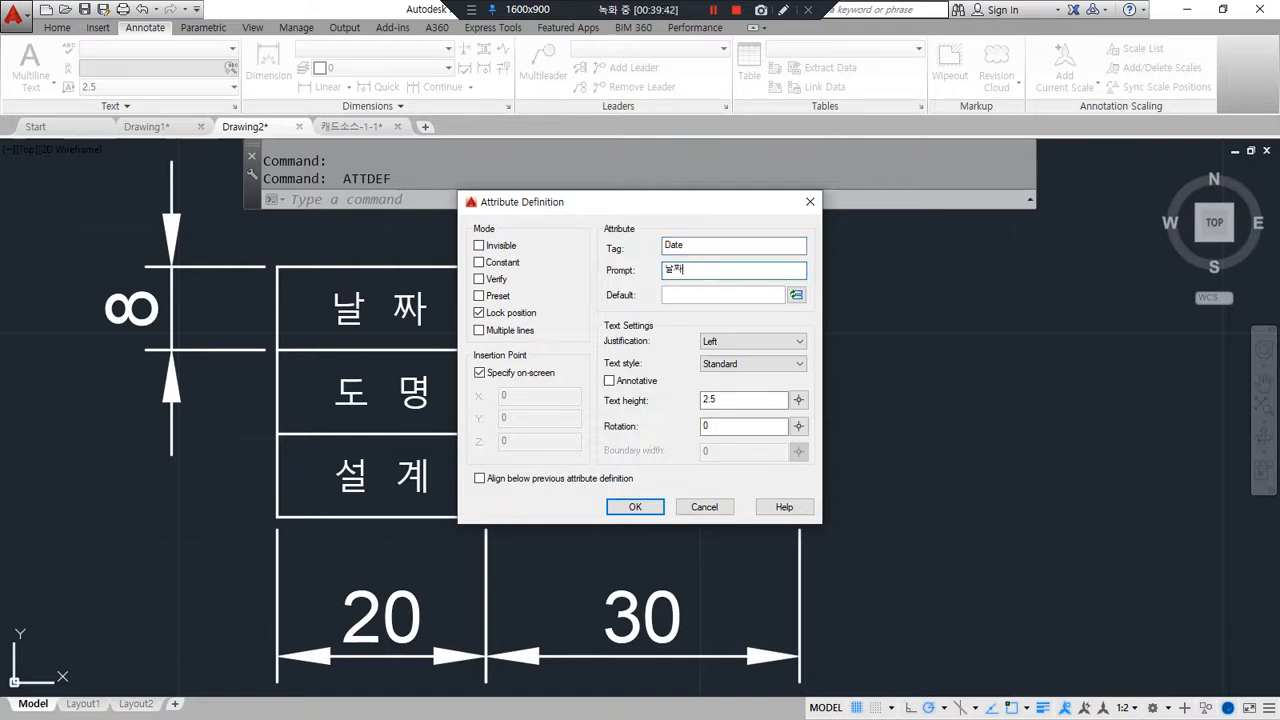
pyautogui.click(762, 342)
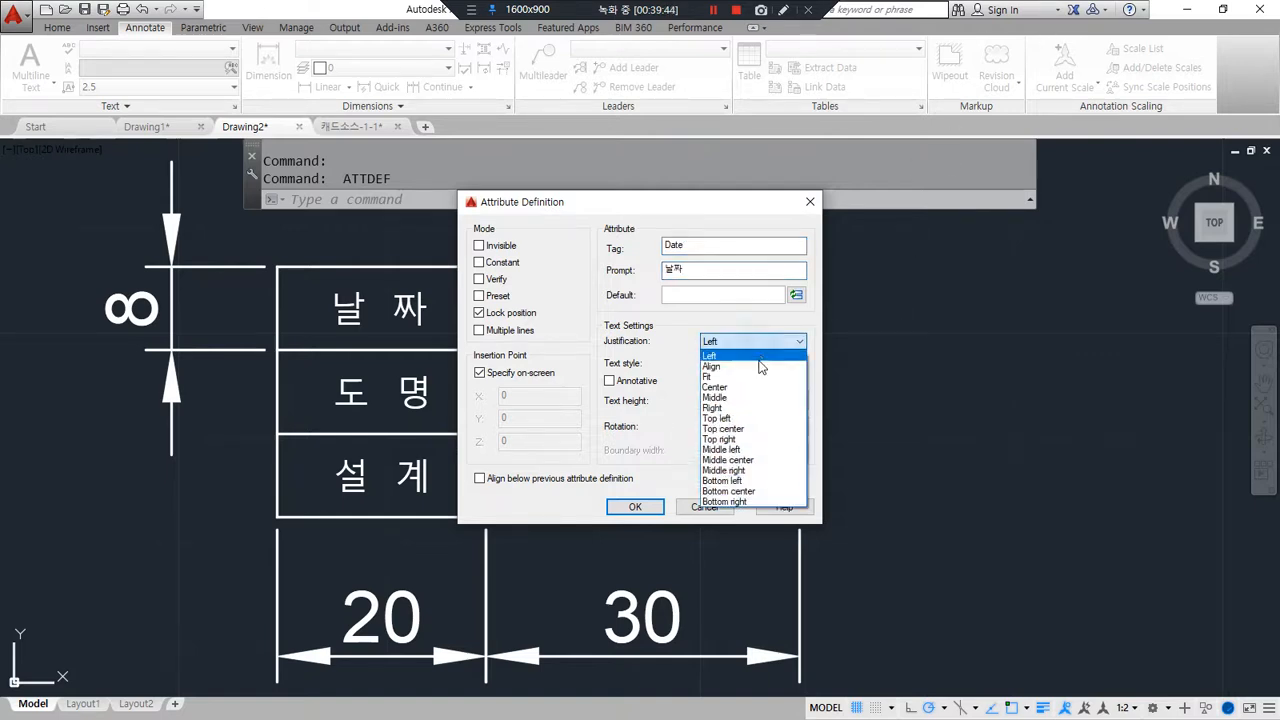
pyautogui.click(741, 450)
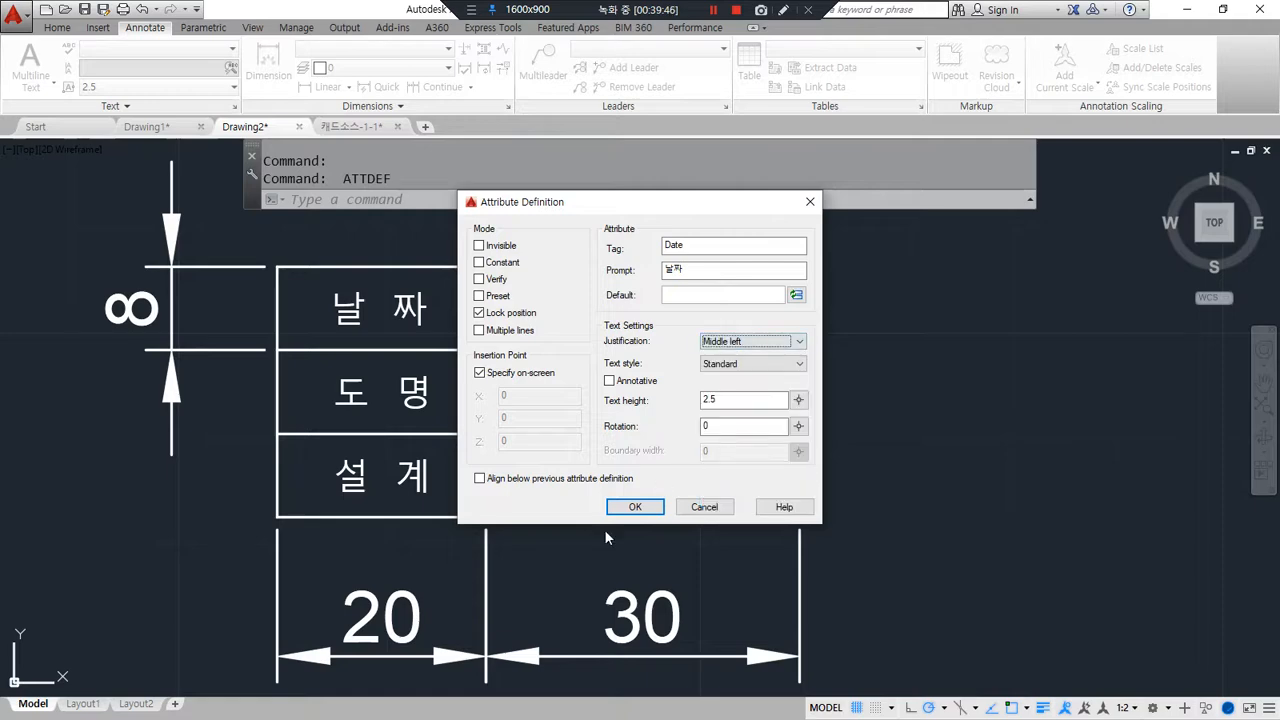
pyautogui.click(638, 514)
pyautogui.write('ㄷ')
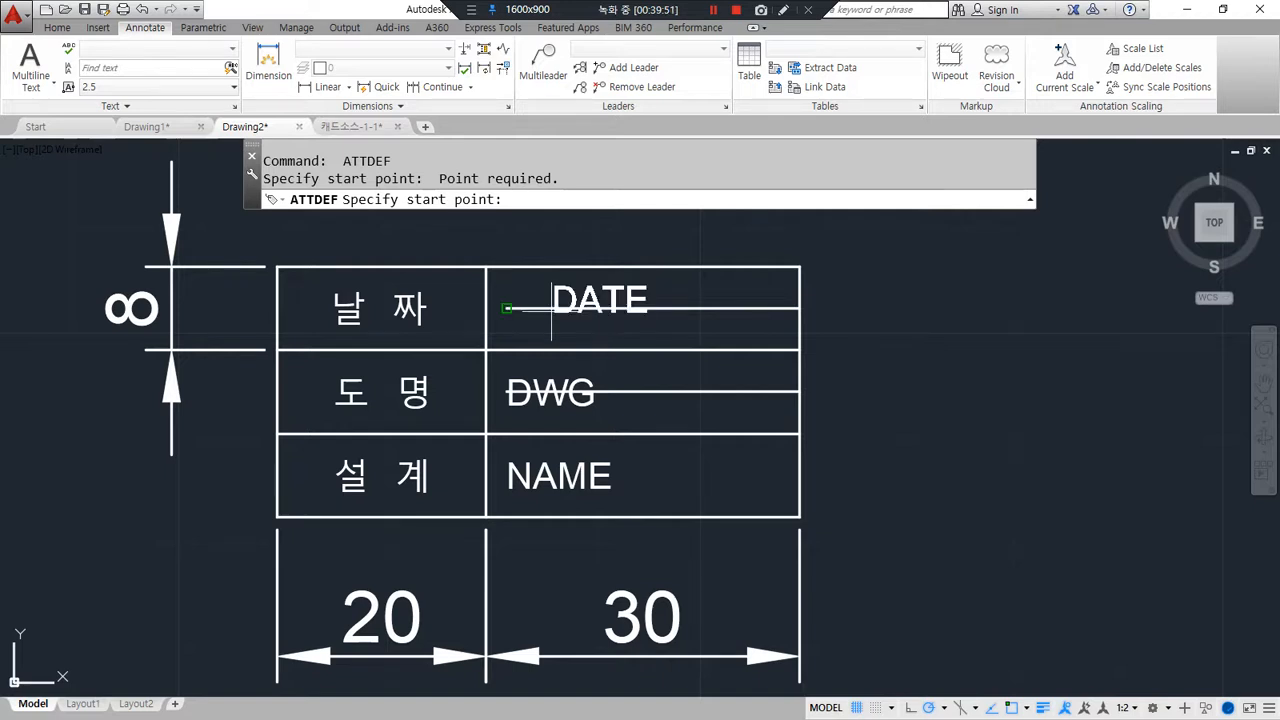
pyautogui.click(551, 310)
pyautogui.press('Escape')
# Step: Erase the centre lines running through the DATE and DWG attributes
pyautogui.click(668, 310)
pyautogui.click(677, 392)
pyautogui.write('e')
pyautogui.press('Return')
# Step: Erase the 20, 30 and 8 dimensions around the table
pyautogui.click(909, 634)
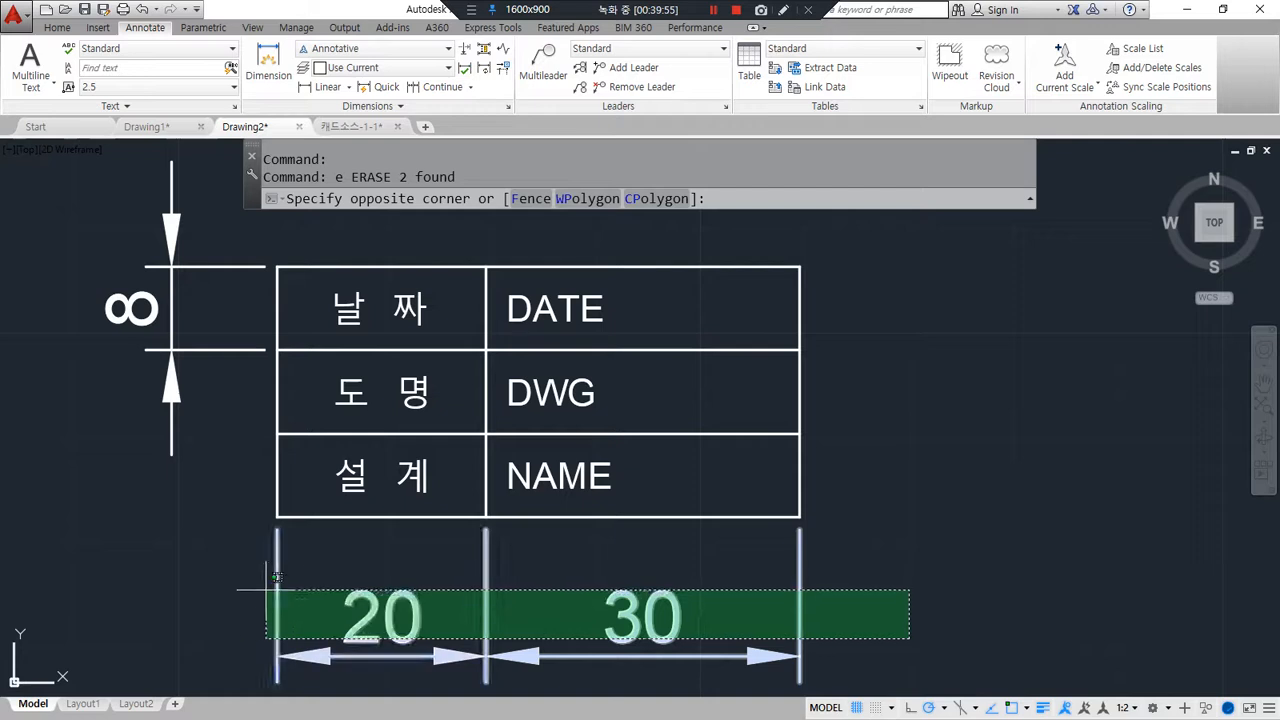
pyautogui.click(268, 586)
pyautogui.click(214, 429)
pyautogui.click(120, 237)
pyautogui.write('e')
pyautogui.press('Return')
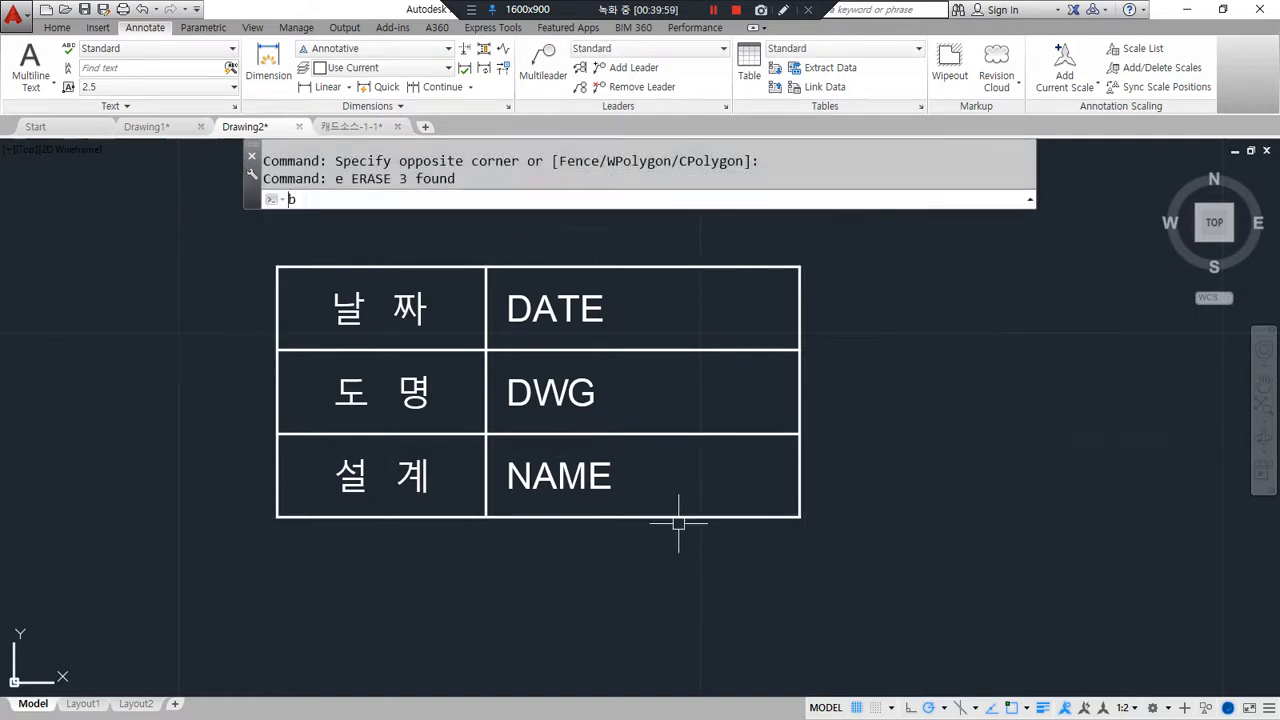
# Step: Define the whole table with its attributes as a block named 테이블, with the base point at its lower-left corner and the Delete option
pyautogui.write('b')
pyautogui.press('Return')
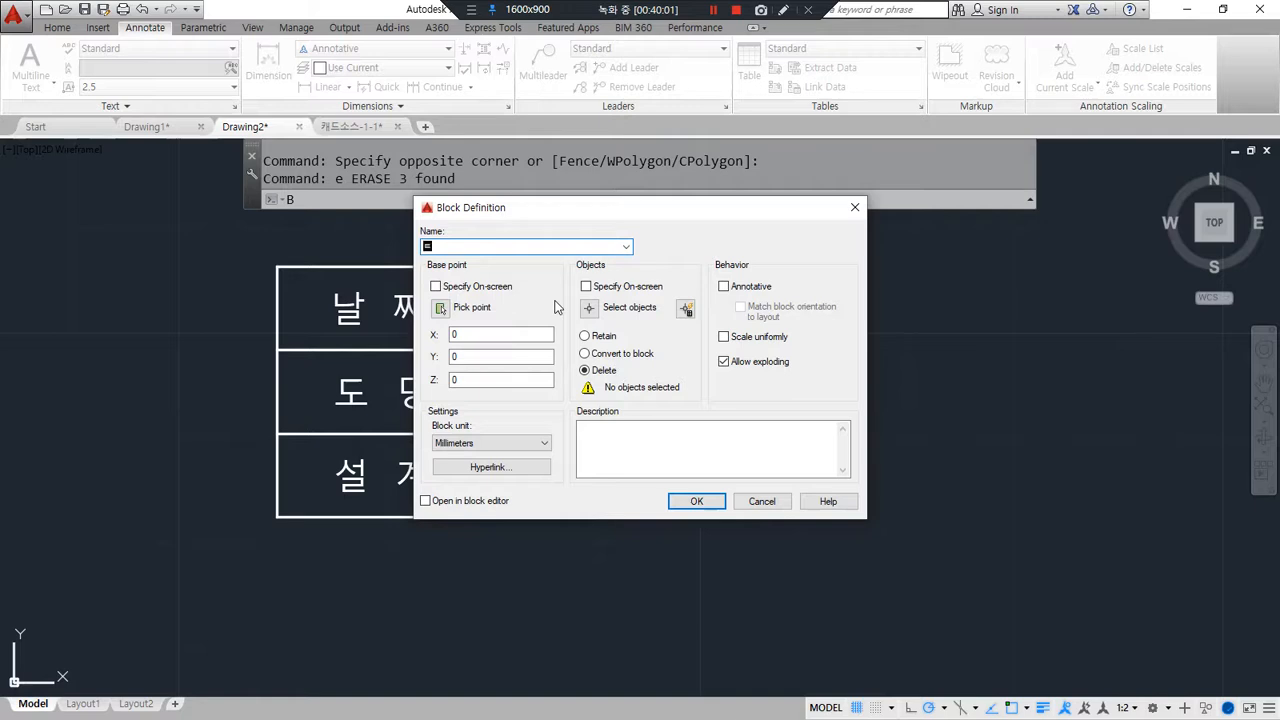
pyautogui.click(441, 308)
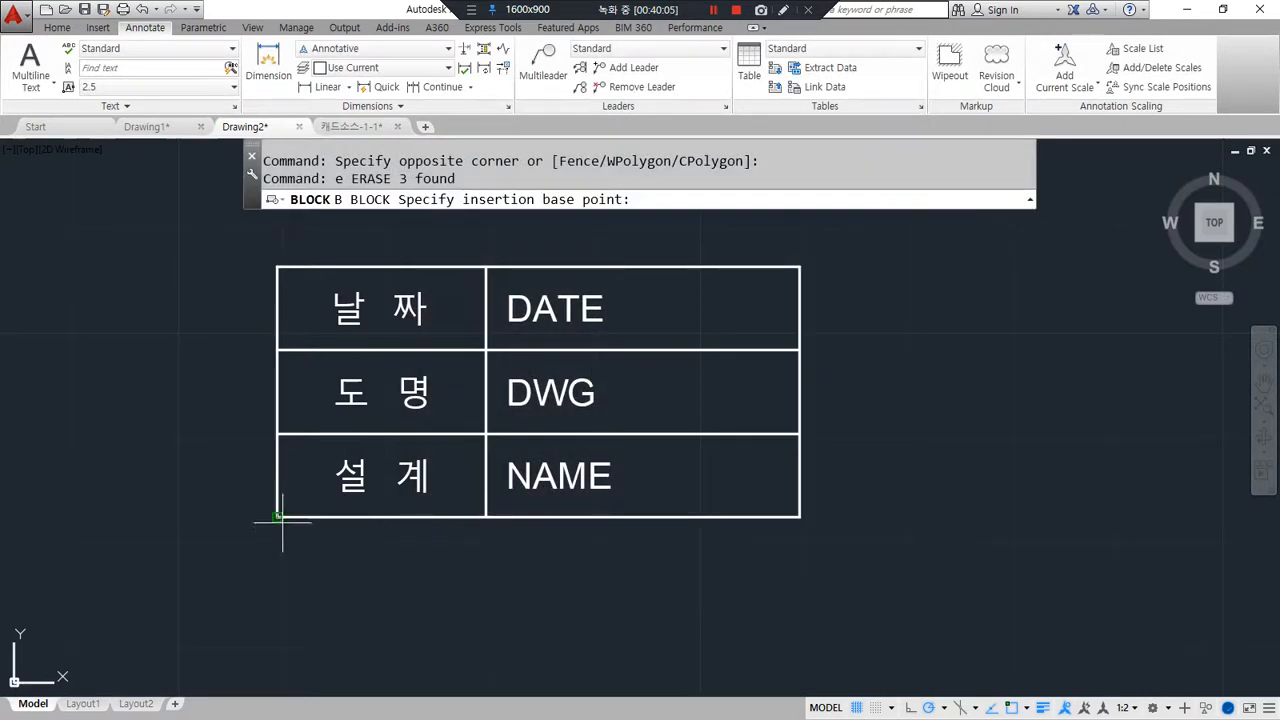
pyautogui.click(279, 518)
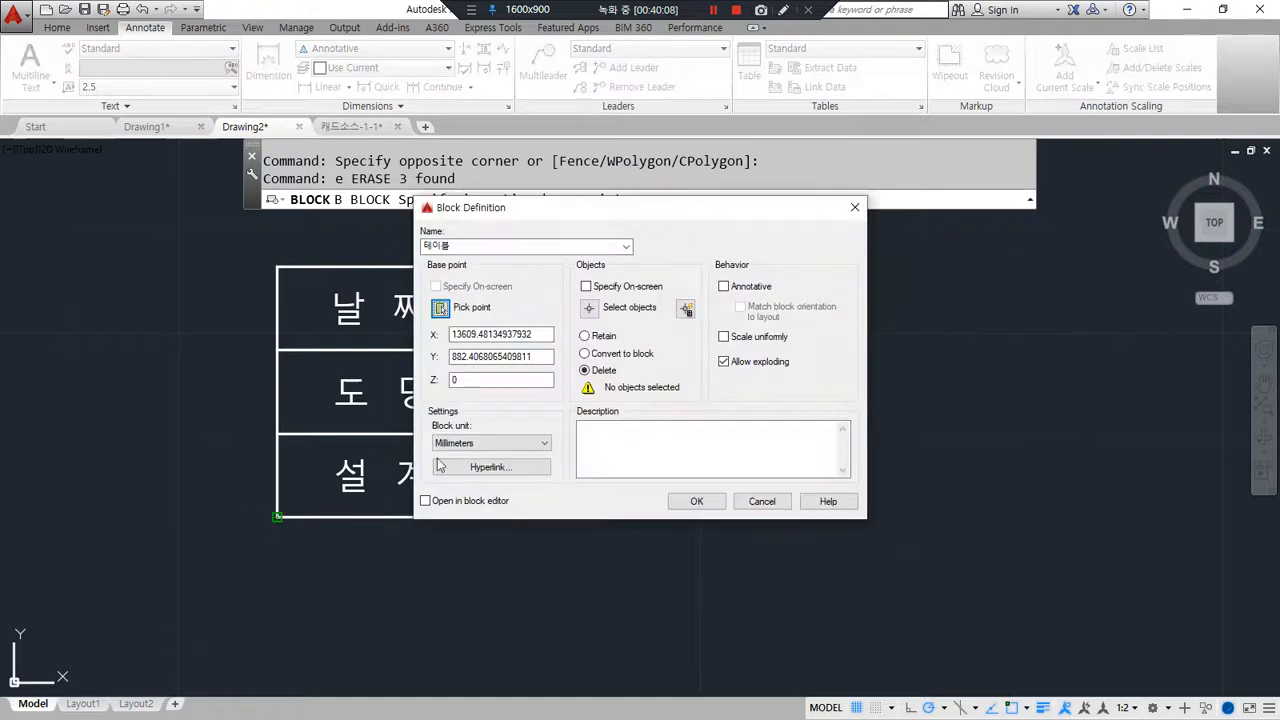
pyautogui.click(589, 307)
pyautogui.click(885, 556)
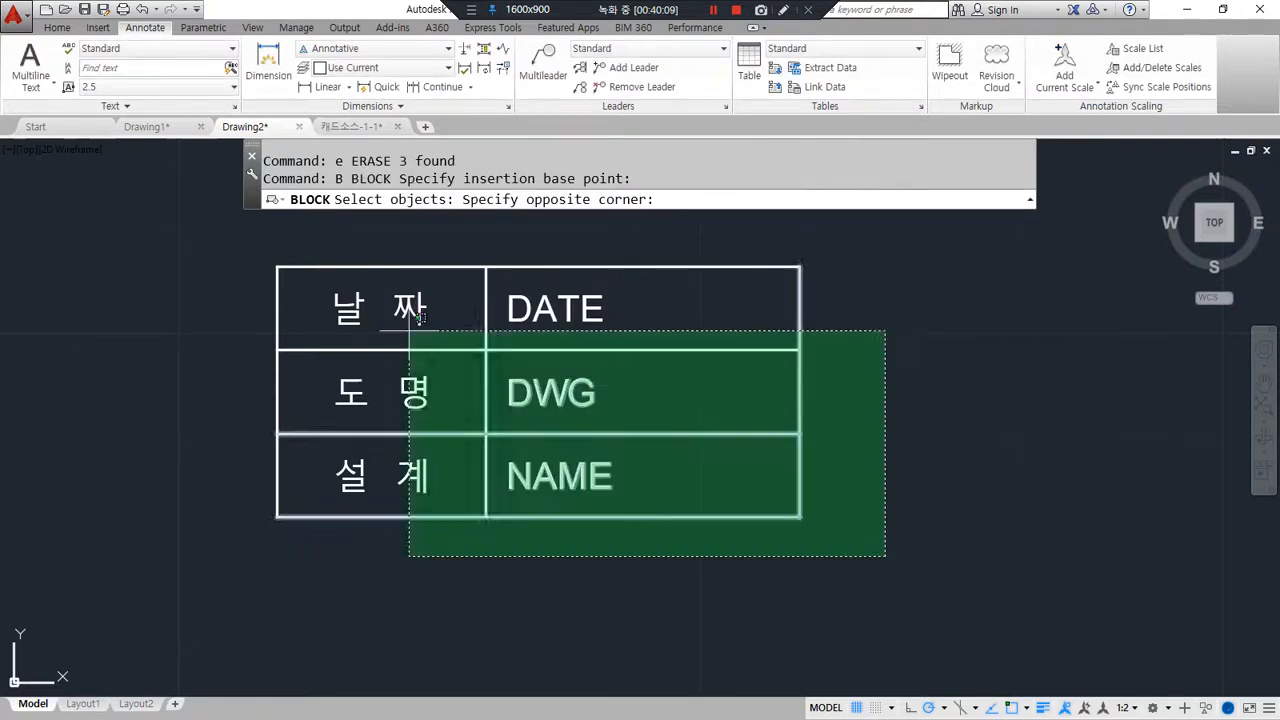
pyautogui.click(415, 320)
pyautogui.press('Return')
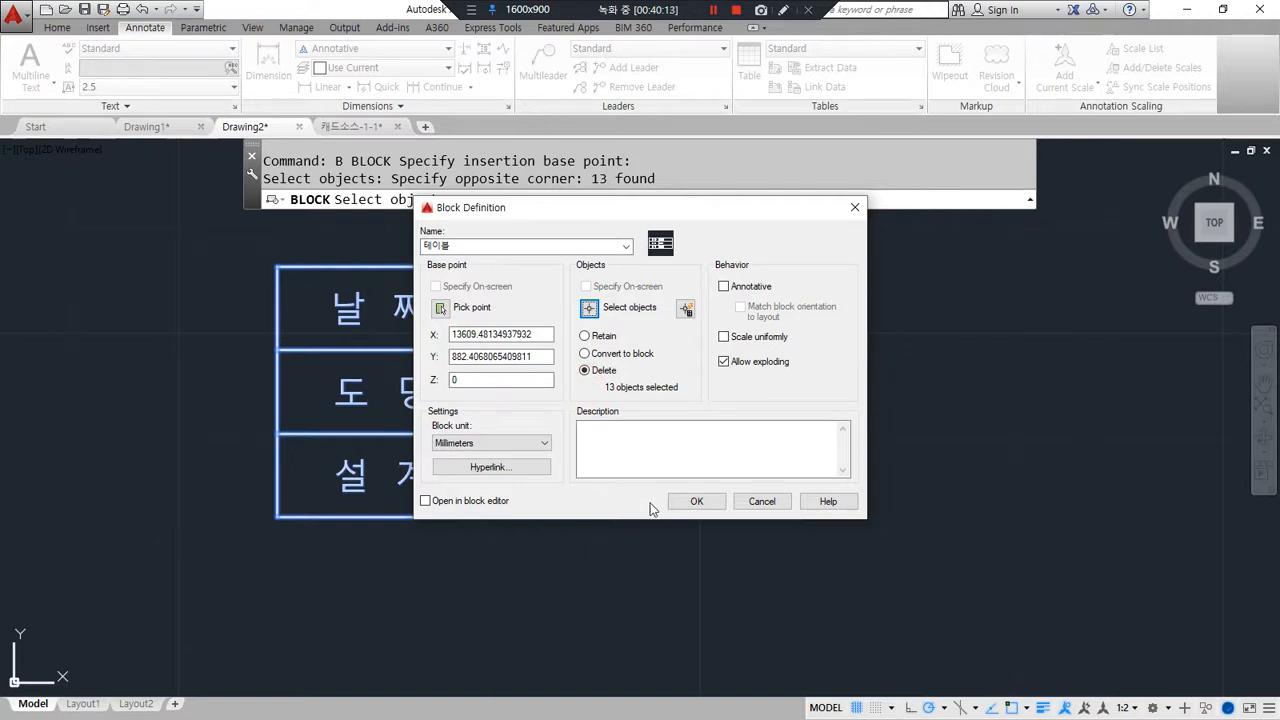
pyautogui.click(688, 503)
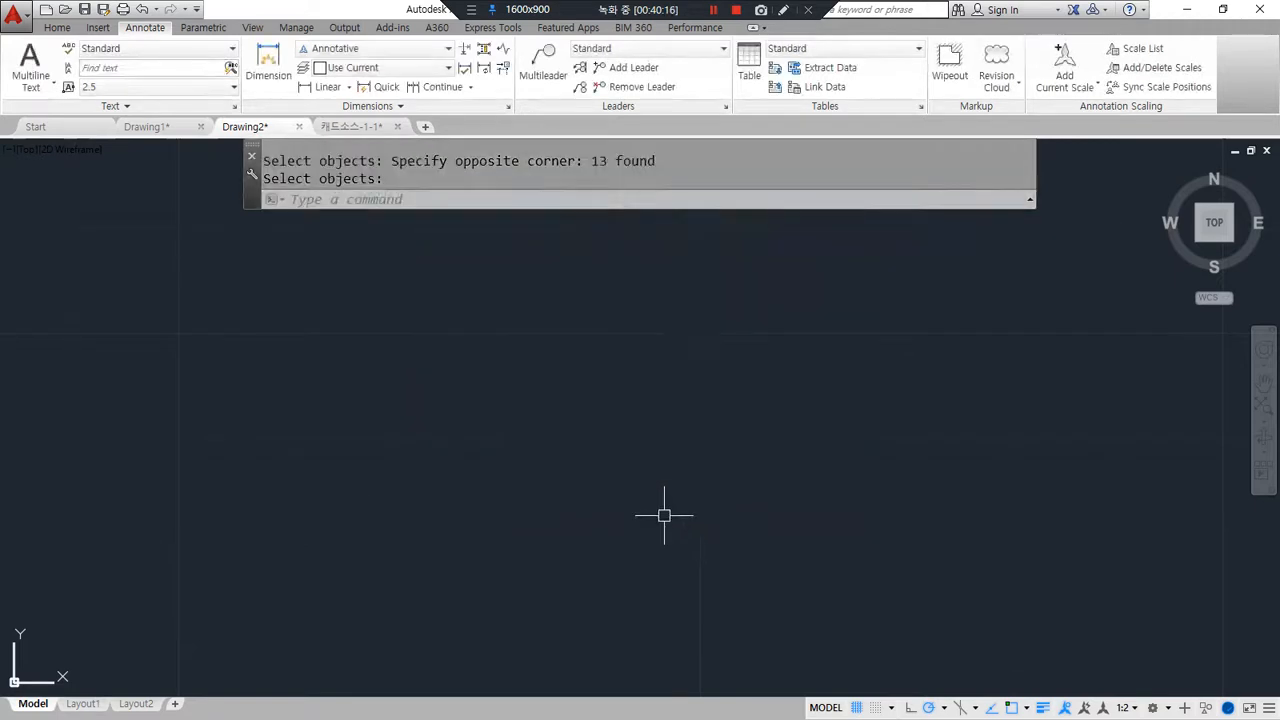
pyautogui.click(636, 443)
pyautogui.press('Escape')
# Step: Insert the 테이블 block into the empty drawing area at scale 1, without rotation
pyautogui.write('i')
pyautogui.press('Return')
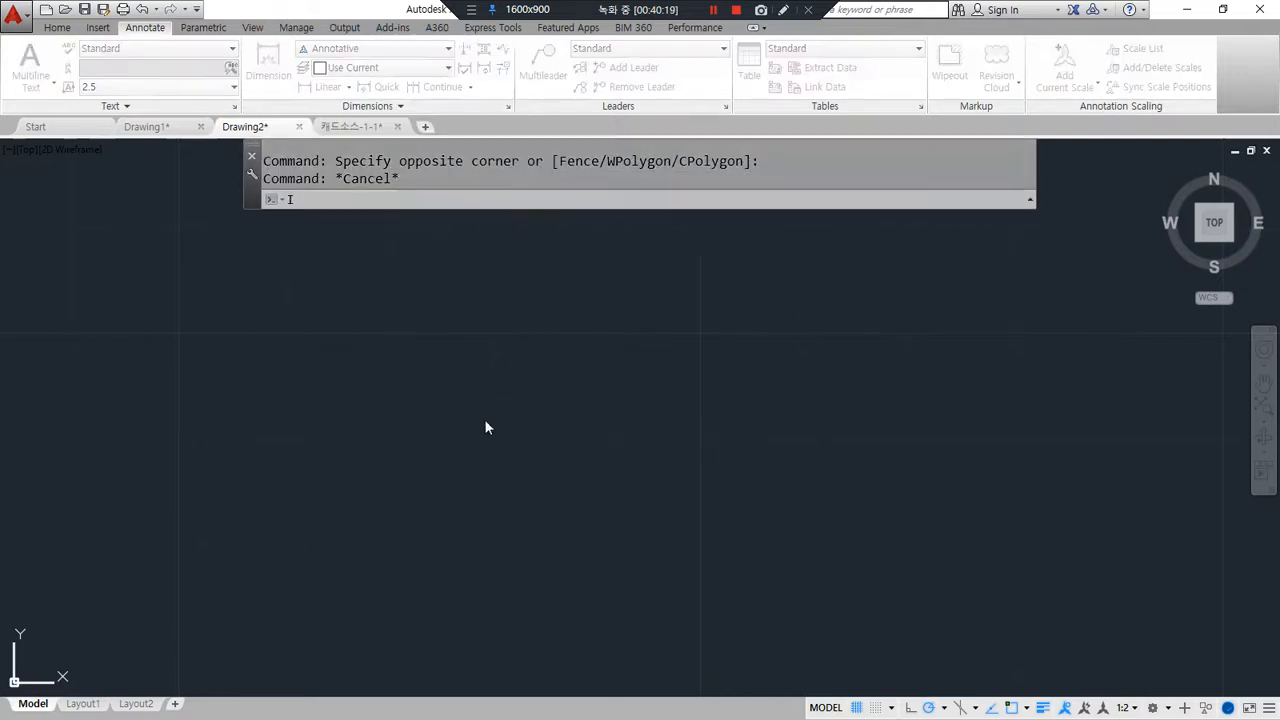
pyautogui.click(638, 268)
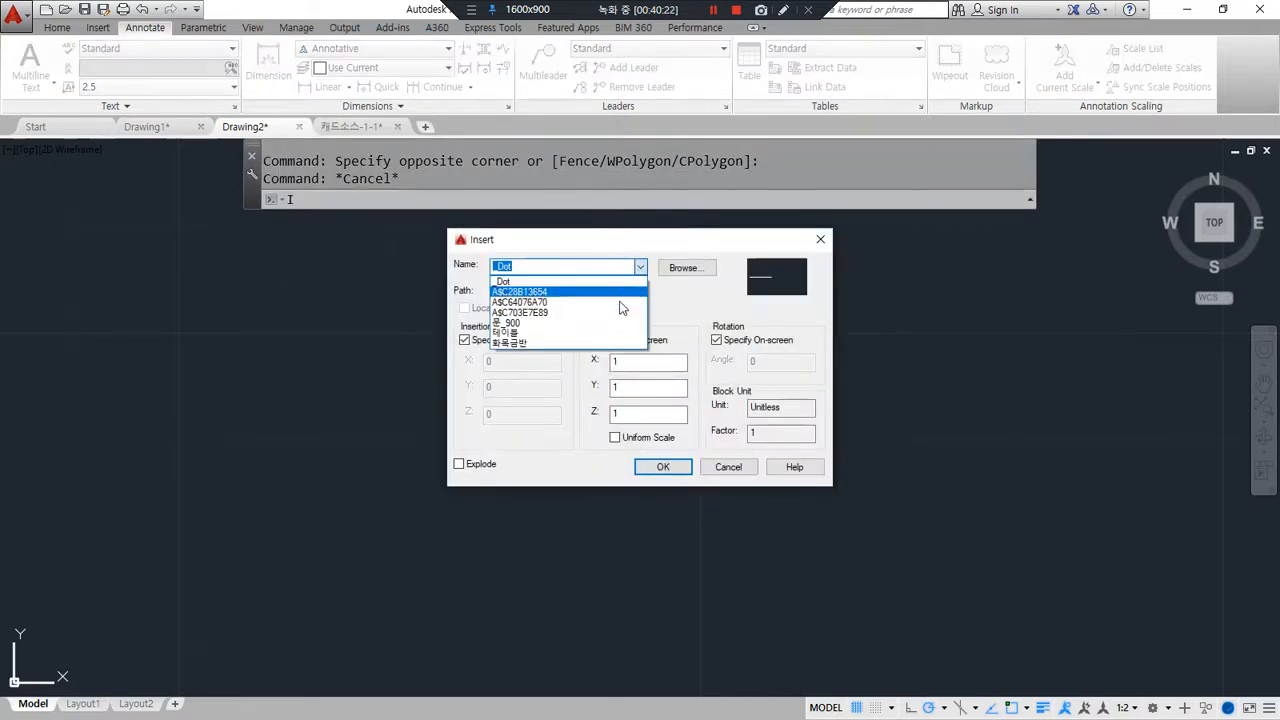
pyautogui.click(606, 334)
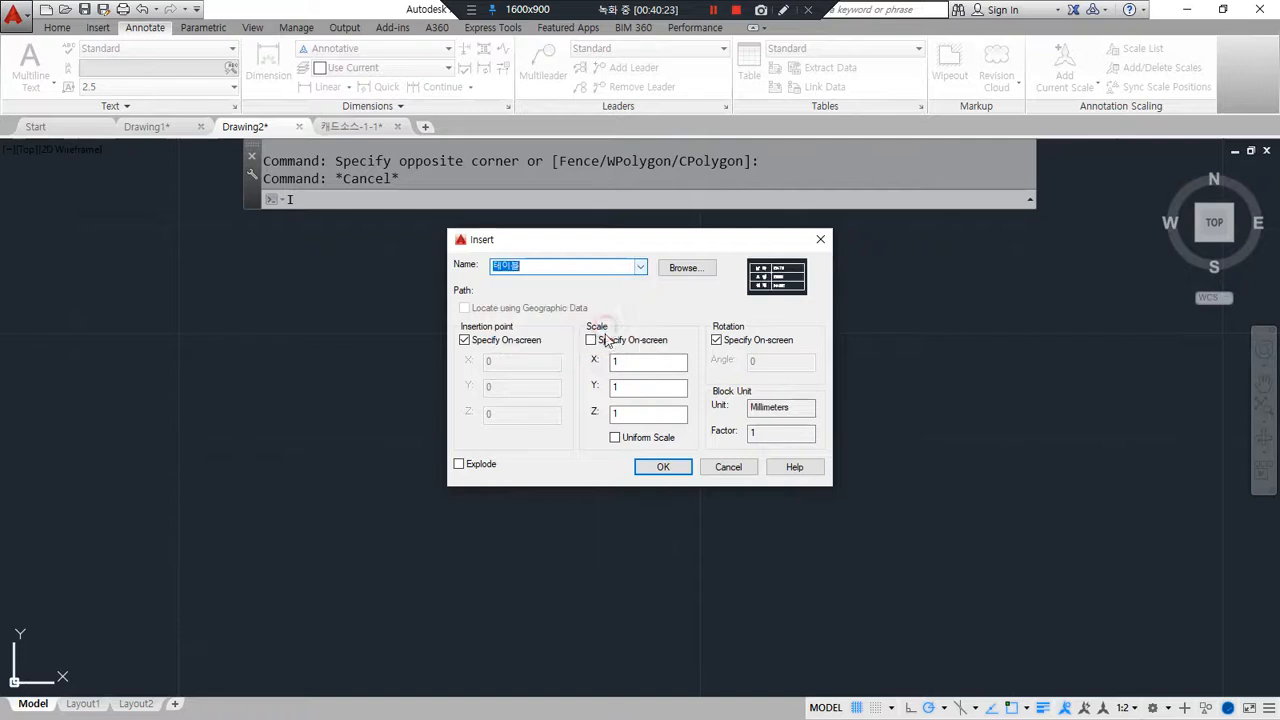
pyautogui.click(662, 467)
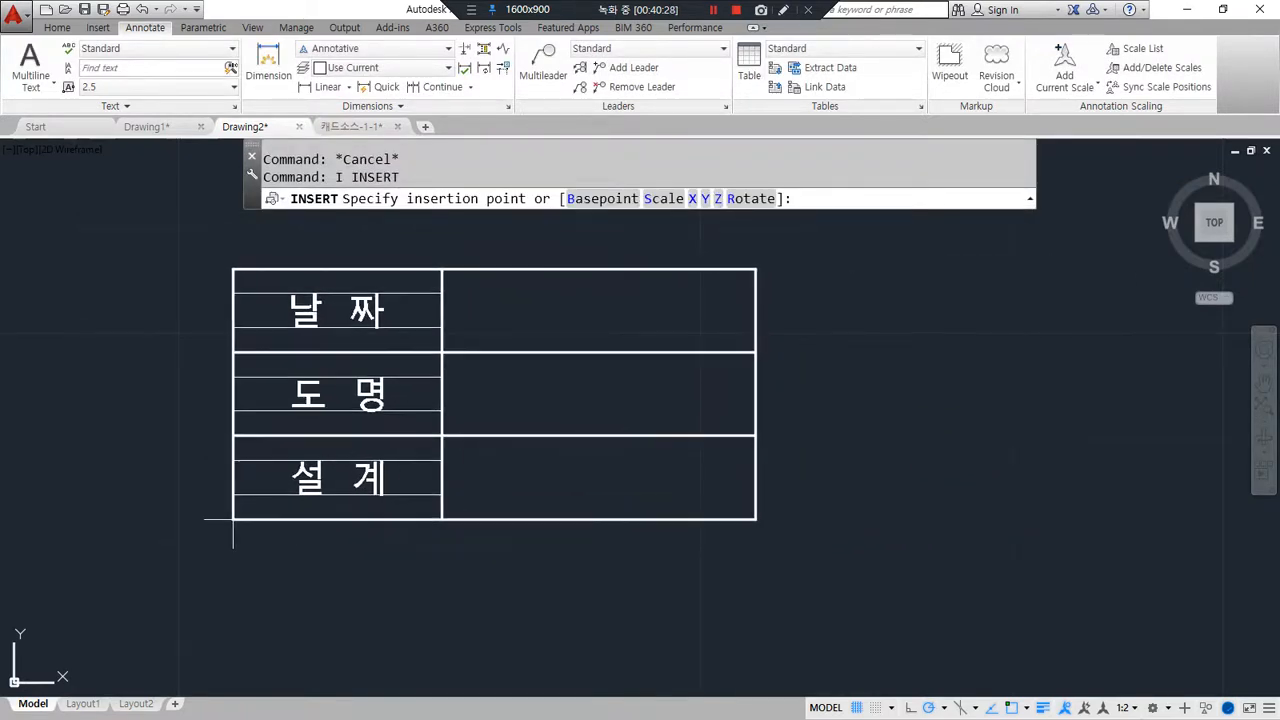
pyautogui.click(232, 520)
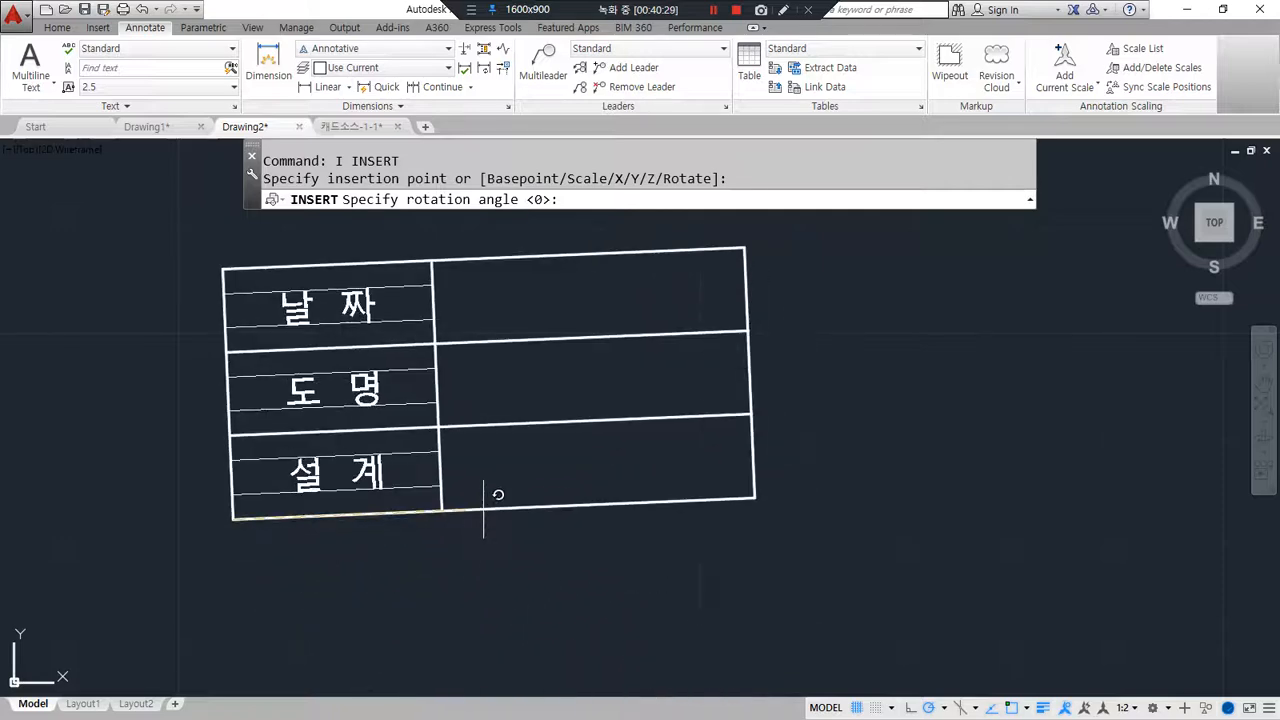
pyautogui.click(483, 518)
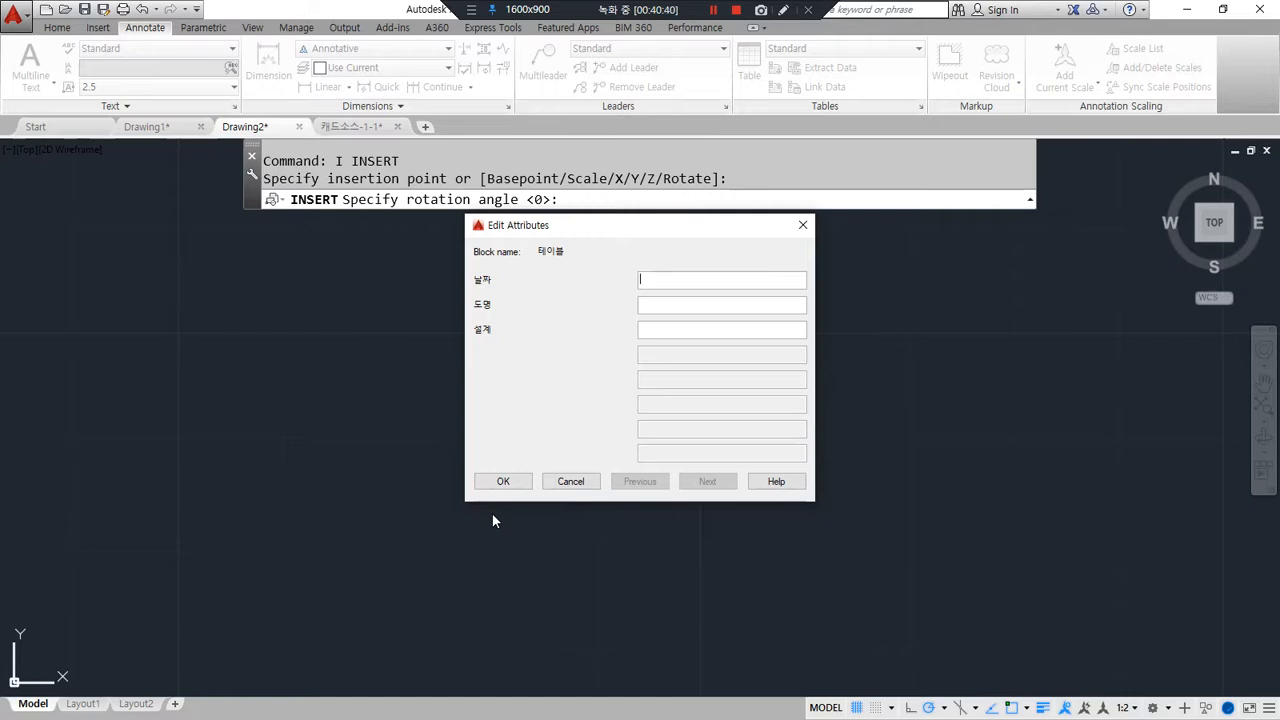
# Step: Fill in the block's attributes with date 2021. 12. 16, drawing name 우리집 and the designer's name
pyautogui.click(661, 280)
pyautogui.write('2021. 12. 16')
pyautogui.press('Tab')
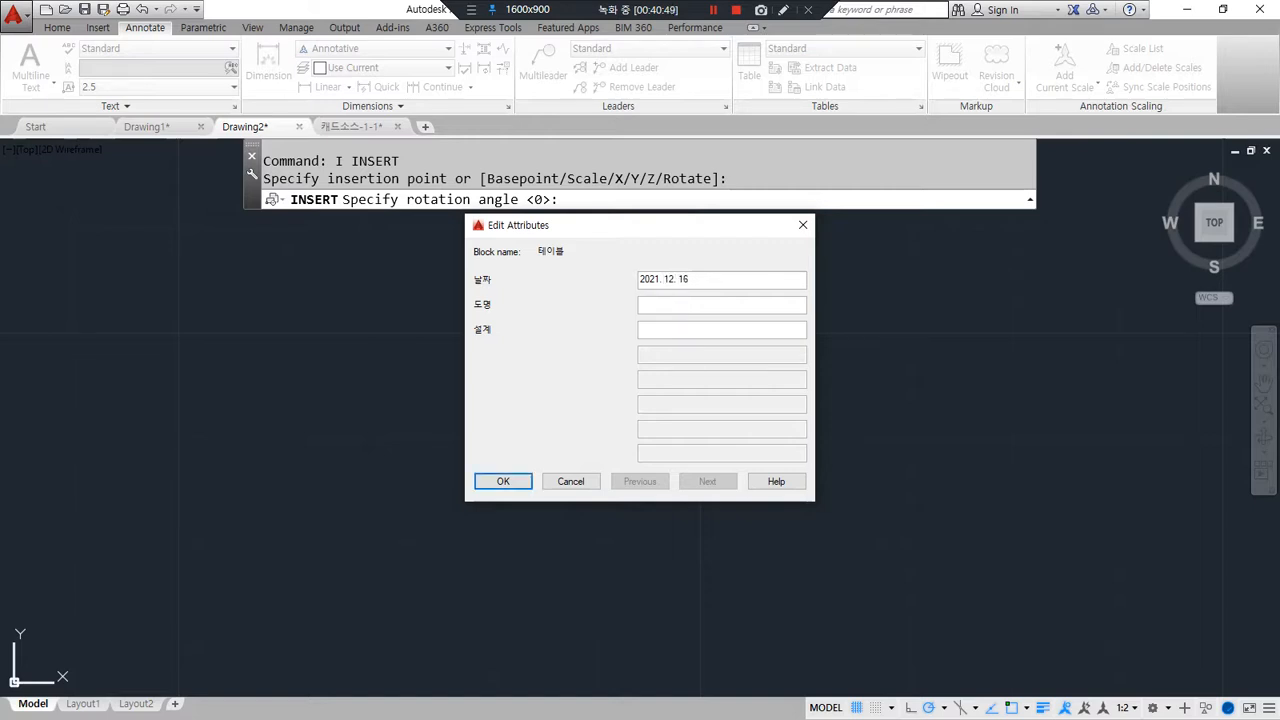
pyautogui.write('ㅇ우리집')
pyautogui.press('Tab')
pyautogui.write('홍길동')
pyautogui.click(503, 481)
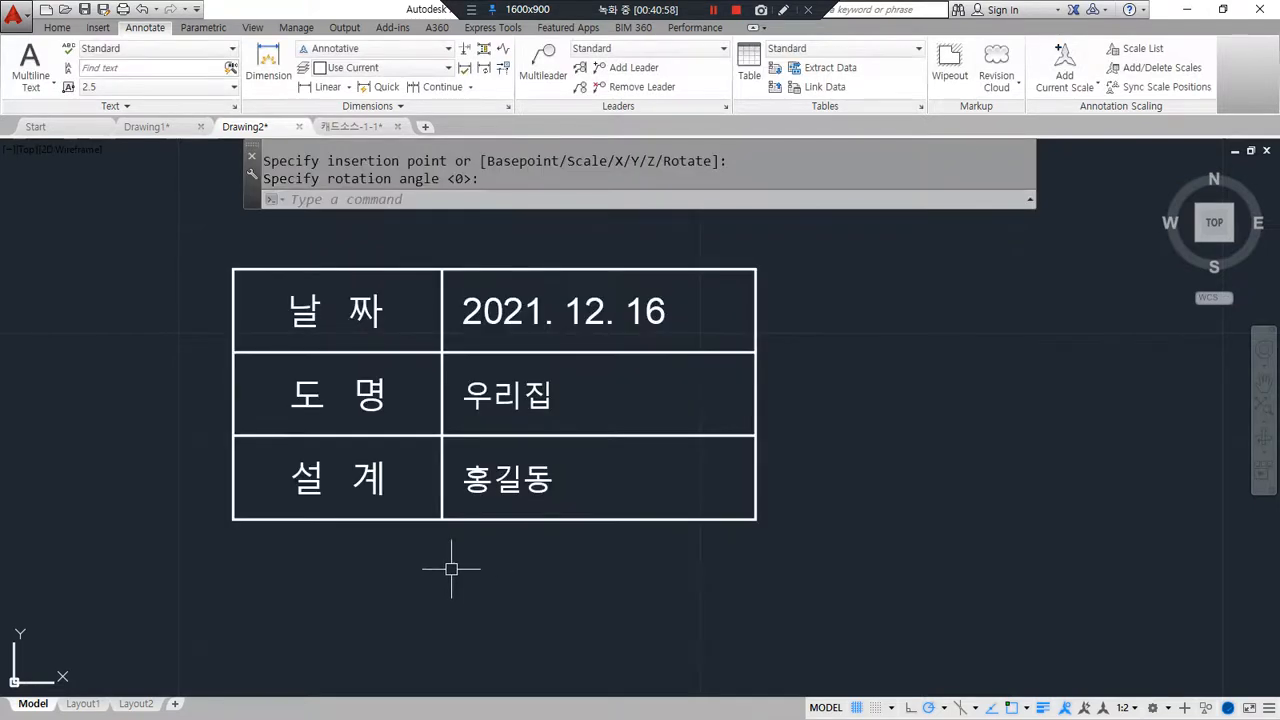
pyautogui.moveTo(451, 569); pyautogui.dragTo(364, 589, button='middle')
pyautogui.hotkey('ctrl', 'alt', 'd')
pyautogui.moveTo(421, 551)
pyautogui.mouseDown()
pyautogui.moveTo(400, 551)
pyautogui.moveTo(412, 278)
pyautogui.moveTo(552, 474)
pyautogui.moveTo(410, 560)
pyautogui.mouseUp()
pyautogui.press('Escape')
# Step: Insert a second 테이블 block beside the first one, level with its bottom edge and without rotation
pyautogui.moveTo(622, 555)
pyautogui.mouseDown(button='middle')
pyautogui.moveTo(457, 577)
pyautogui.moveTo(500, 563)
pyautogui.moveTo(547, 516)
pyautogui.moveTo(498, 524)
pyautogui.mouseUp(button='middle')
pyautogui.scroll(-4, 503, 560)
pyautogui.scroll(2, 513, 560)
pyautogui.scroll(2, 511, 562)
pyautogui.scroll(-2, 545, 517)
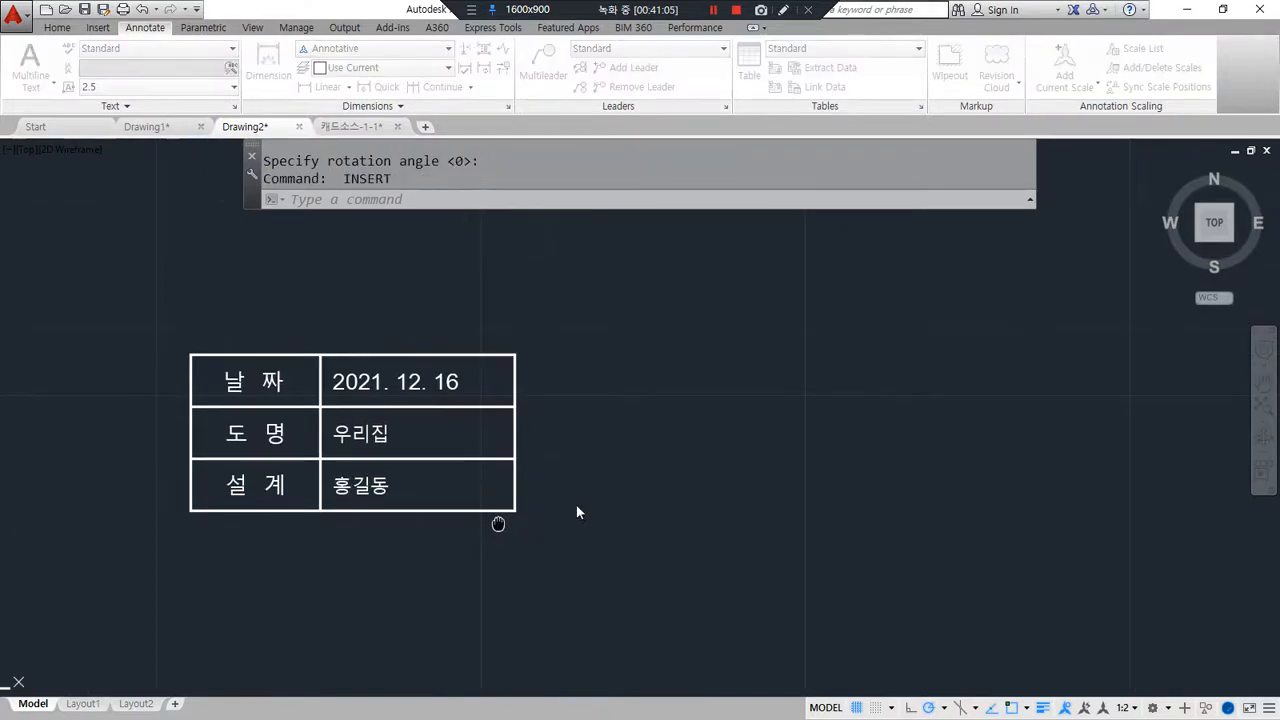
pyautogui.press('Return')
pyautogui.click(660, 466)
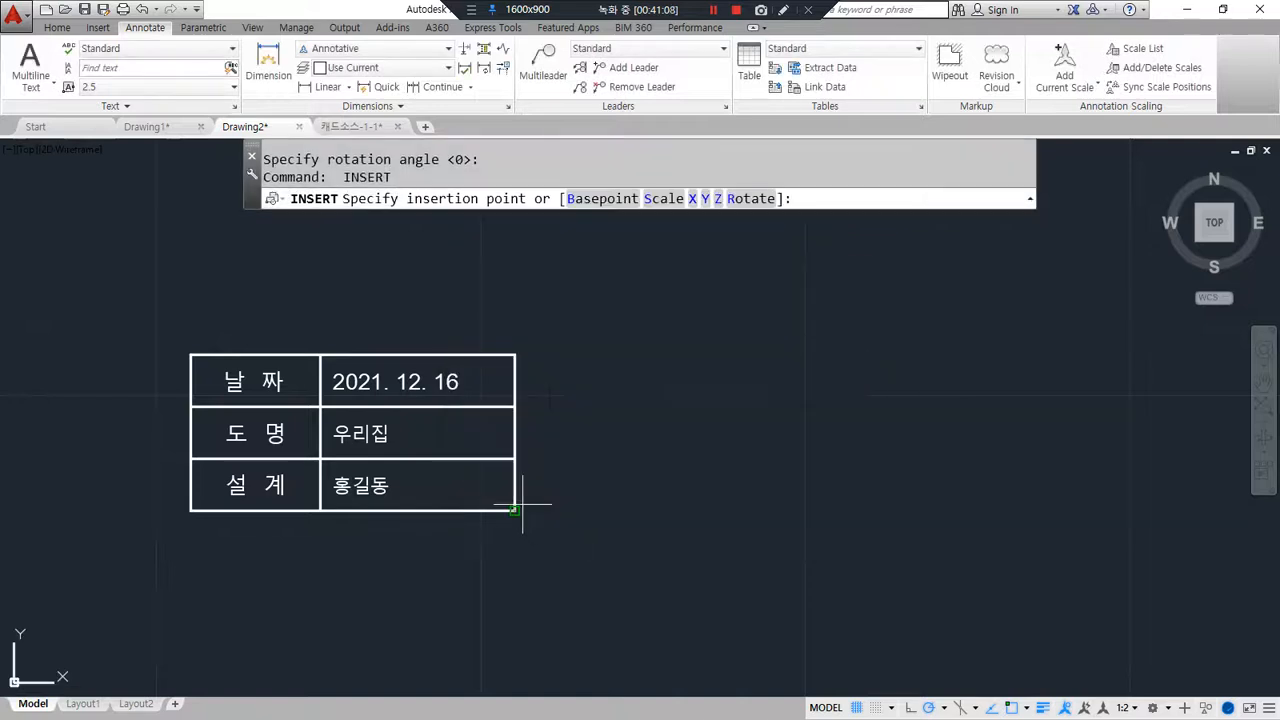
pyautogui.click(574, 510)
pyautogui.click(635, 510)
# Step: Fill in the second block's attributes with date 2021. 12. 10, drawing name 너네집 and the designer's name
pyautogui.write('2021. 12')
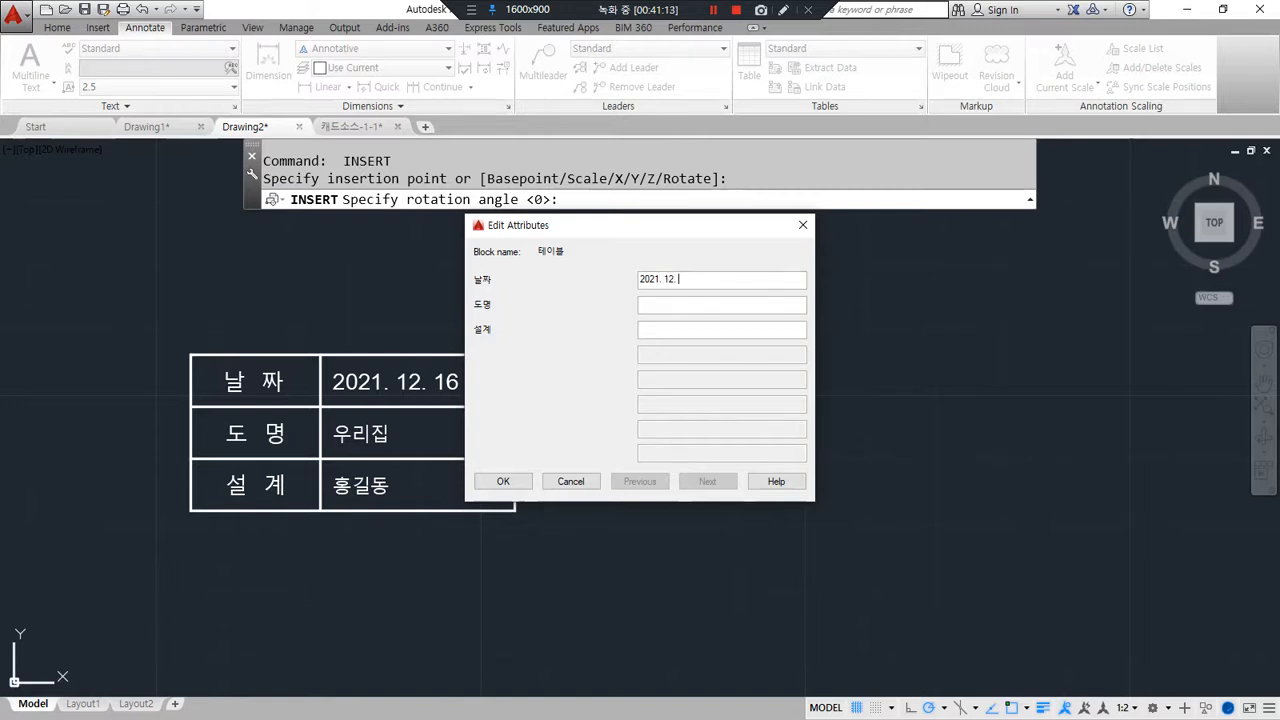
pyautogui.write('. 10')
pyautogui.press('Tab')
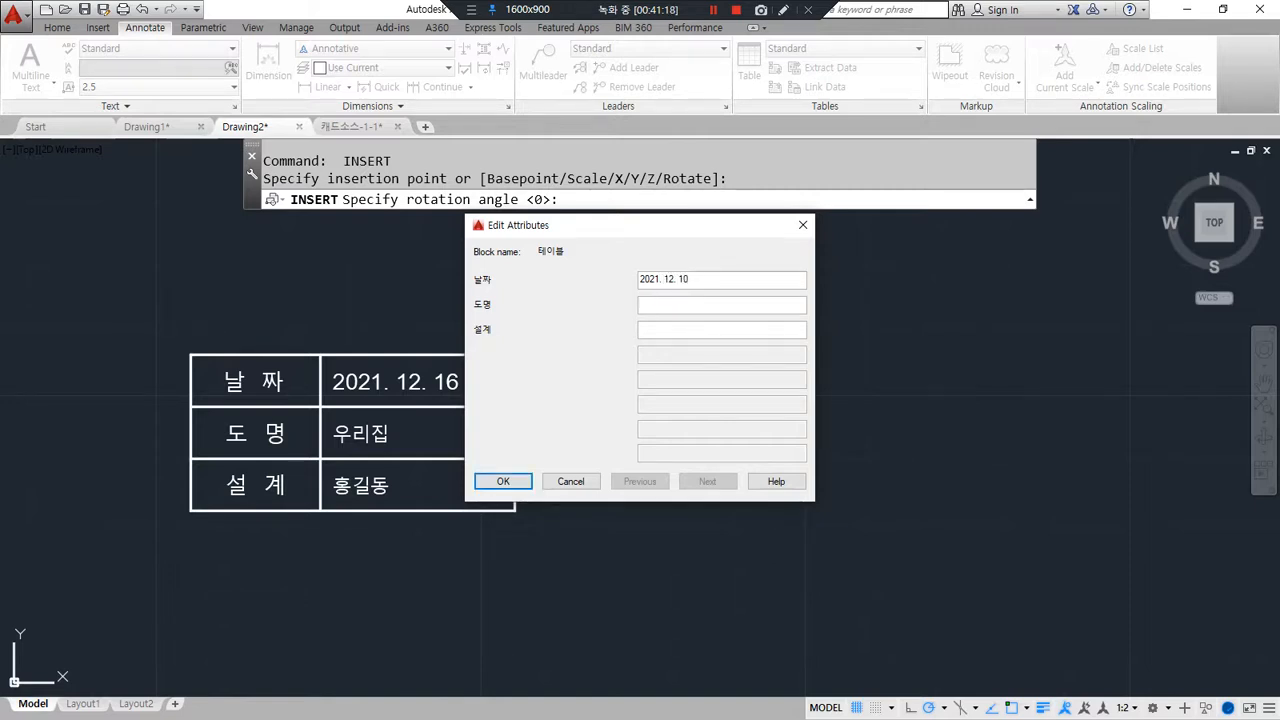
pyautogui.write('너네집')
pyautogui.press('Tab')
pyautogui.write('홍길쉬')
pyautogui.click(488, 482)
pyautogui.moveTo(702, 502)
pyautogui.mouseDown()
pyautogui.moveTo(720, 420)
pyautogui.moveTo(790, 495)
pyautogui.mouseUp()
pyautogui.moveTo(345, 512)
pyautogui.mouseDown()
pyautogui.moveTo(450, 388)
pyautogui.moveTo(437, 526)
pyautogui.moveTo(420, 513)
pyautogui.mouseUp()
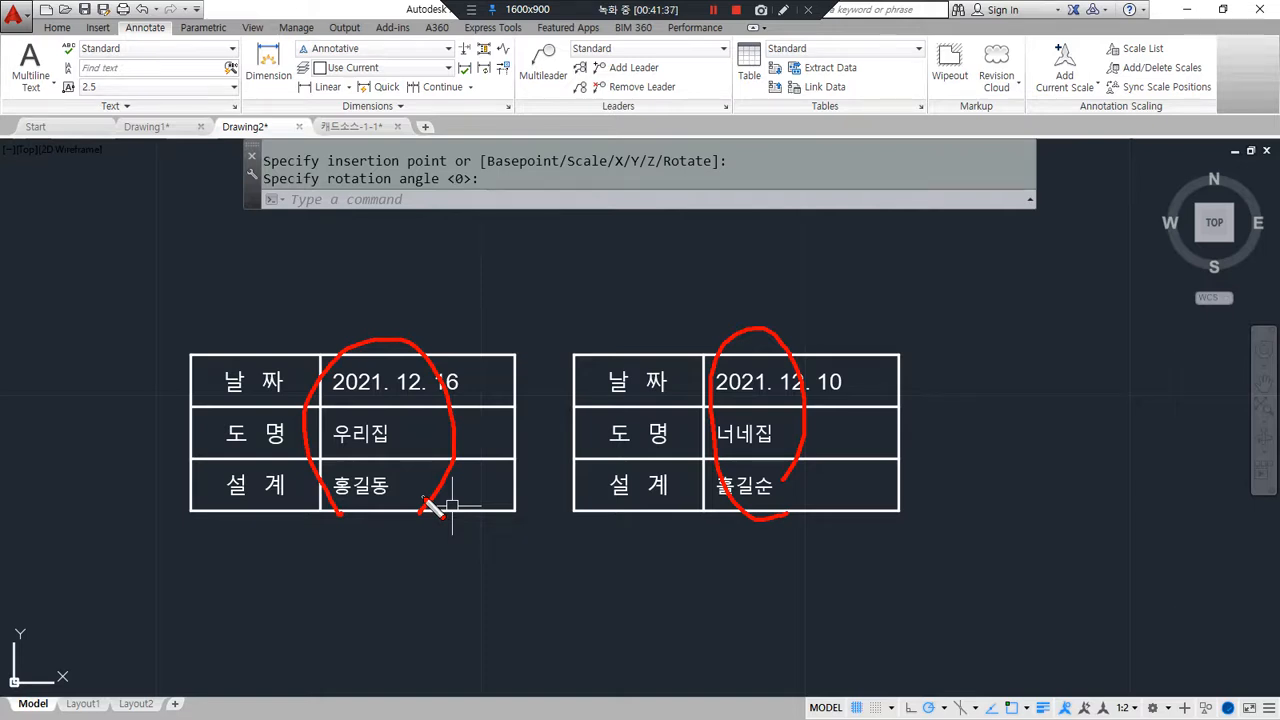
pyautogui.press('Escape')
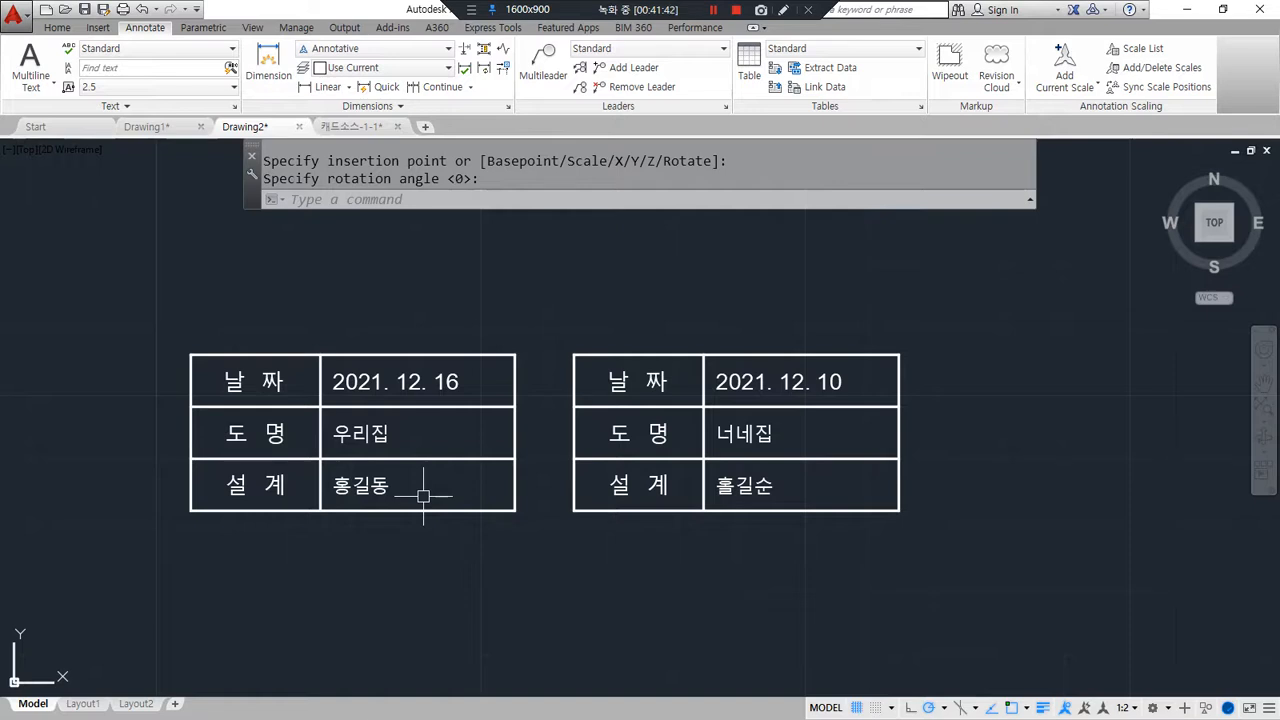
# Step: Inspect the 우리집 table block's attribute values with ATTEDIT, leaving them unedited
pyautogui.write('attedit')
pyautogui.press('Return')
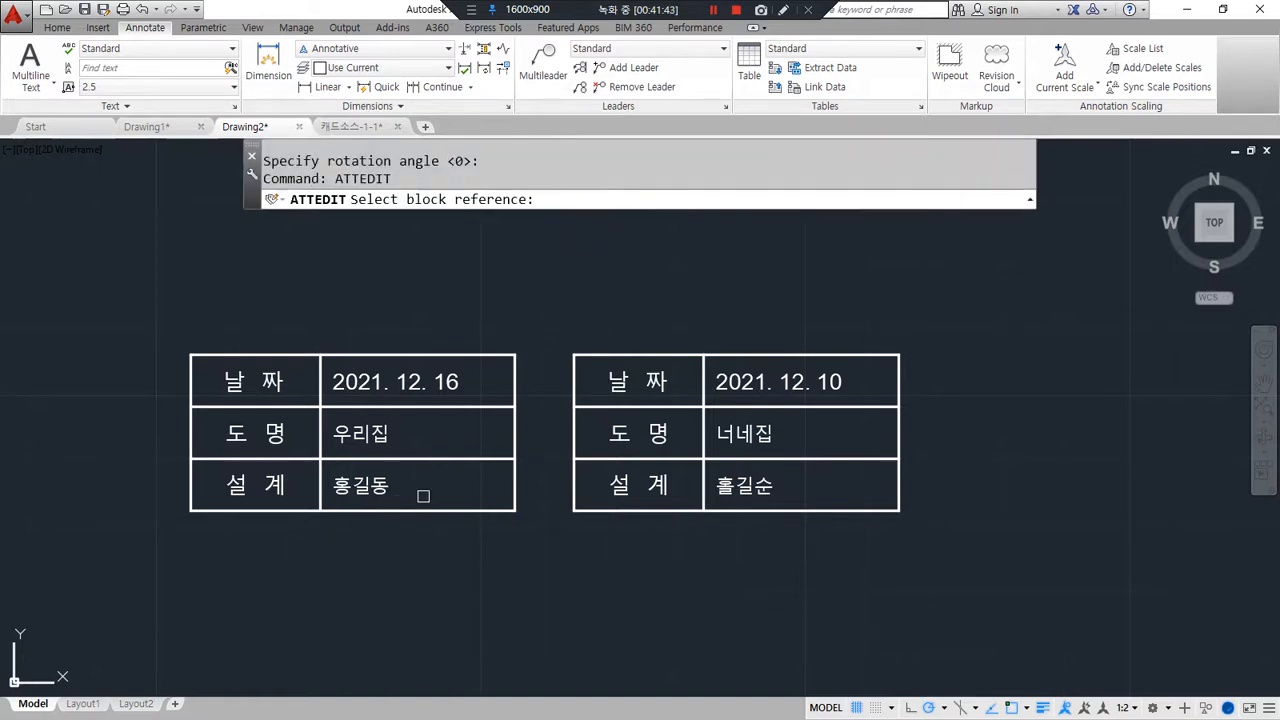
pyautogui.click(358, 387)
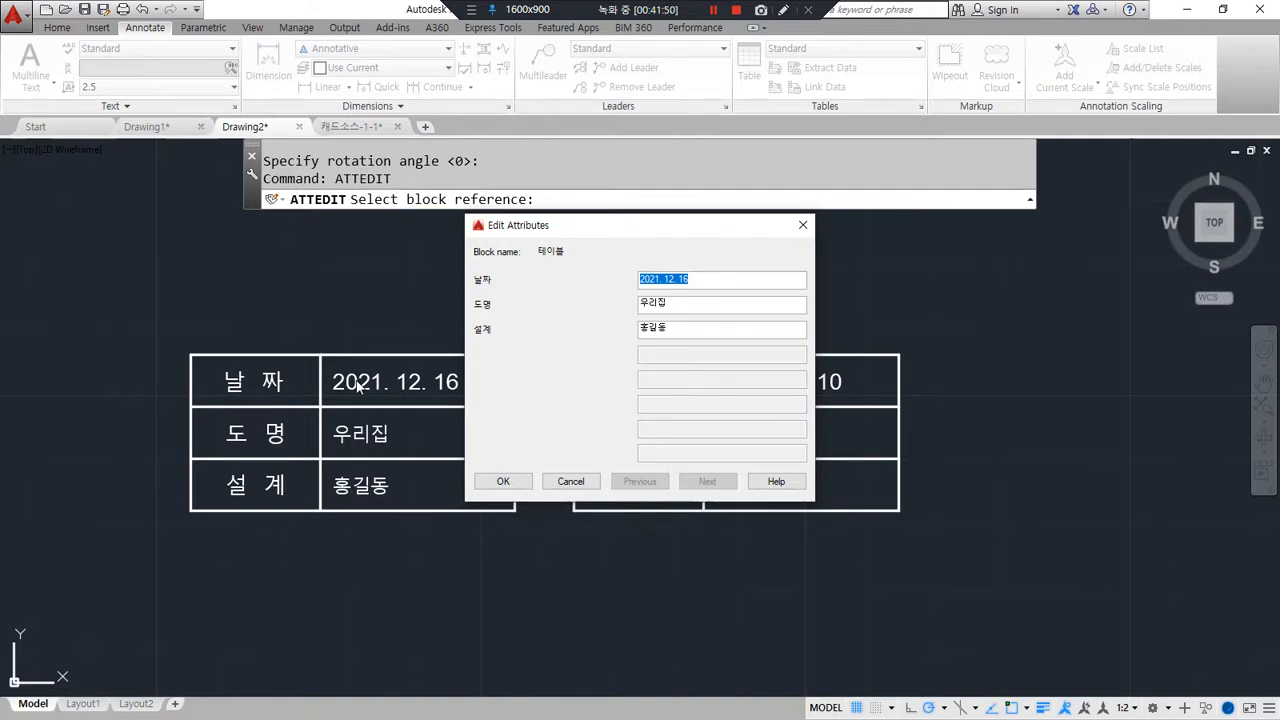
pyautogui.press('Escape')
pyautogui.press('Escape')
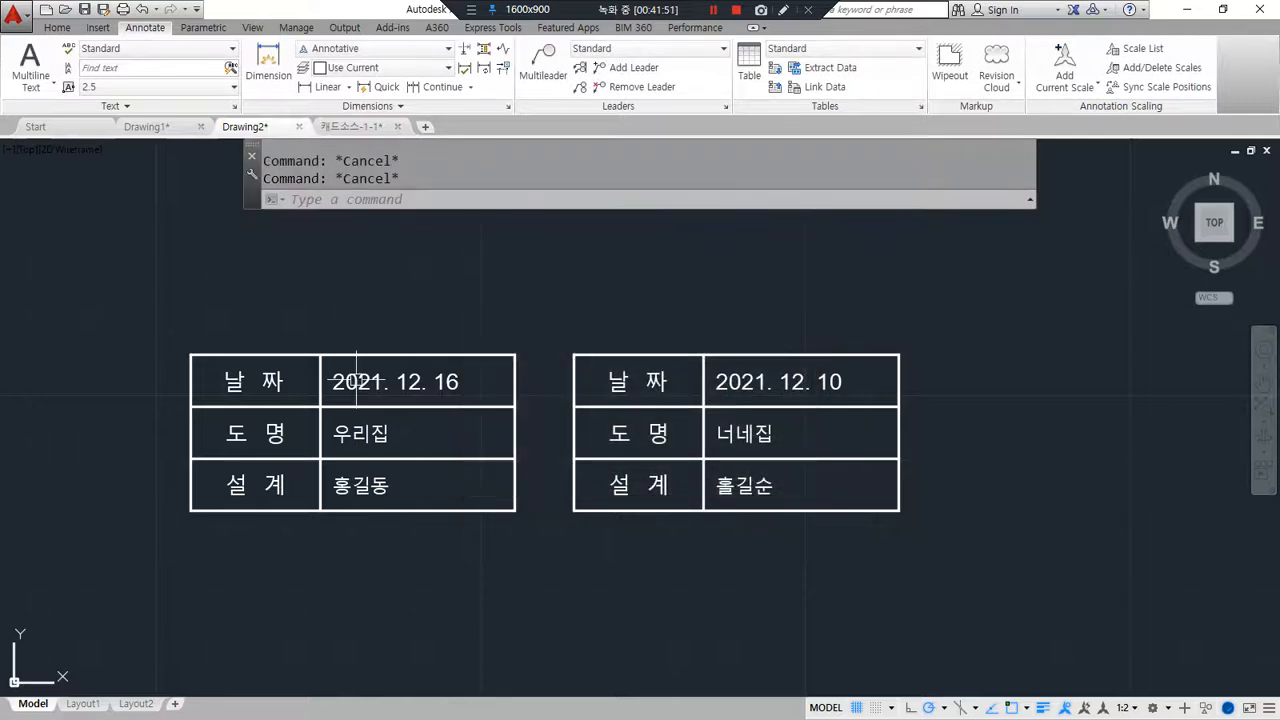
# Step: Review the 우리집 block's DATE, DWG and NAME attributes, text options and properties in the Enhanced Attribute Editor
pyautogui.scroll(2, 357, 381)
pyautogui.click(350, 380)
pyautogui.press('Escape')
pyautogui.doubleClick(352, 383)
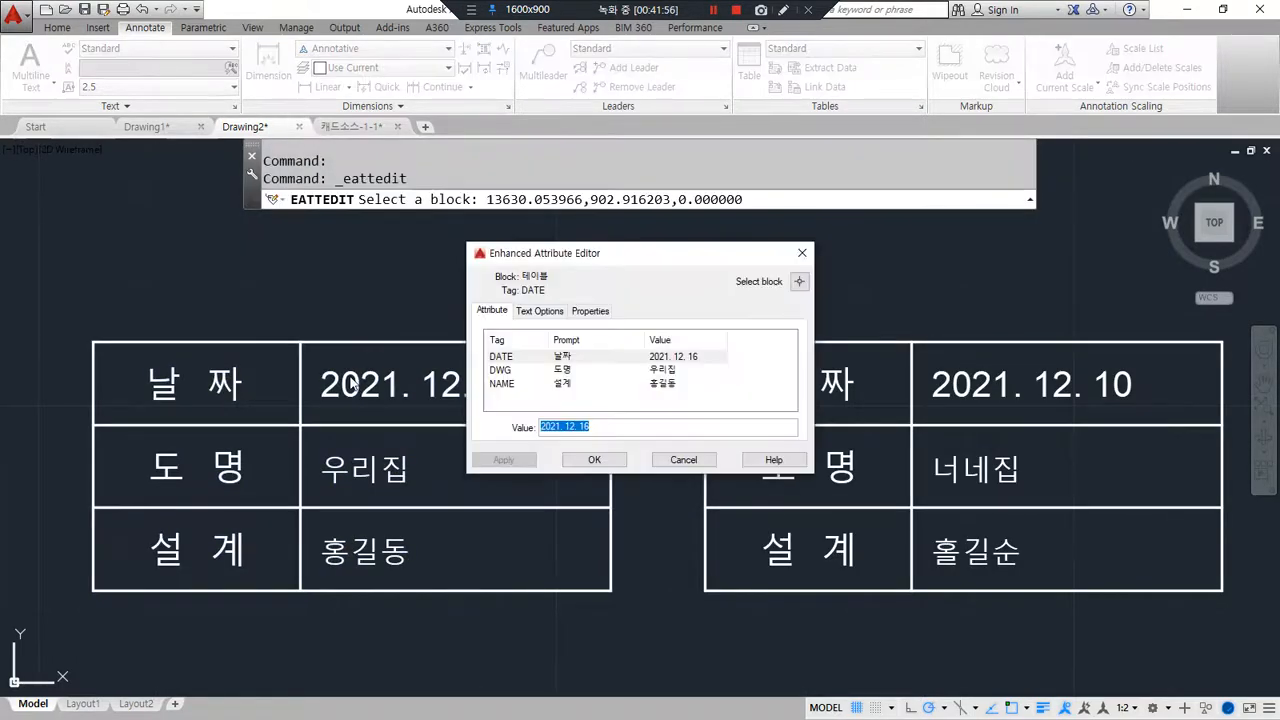
pyautogui.click(500, 358)
pyautogui.click(510, 370)
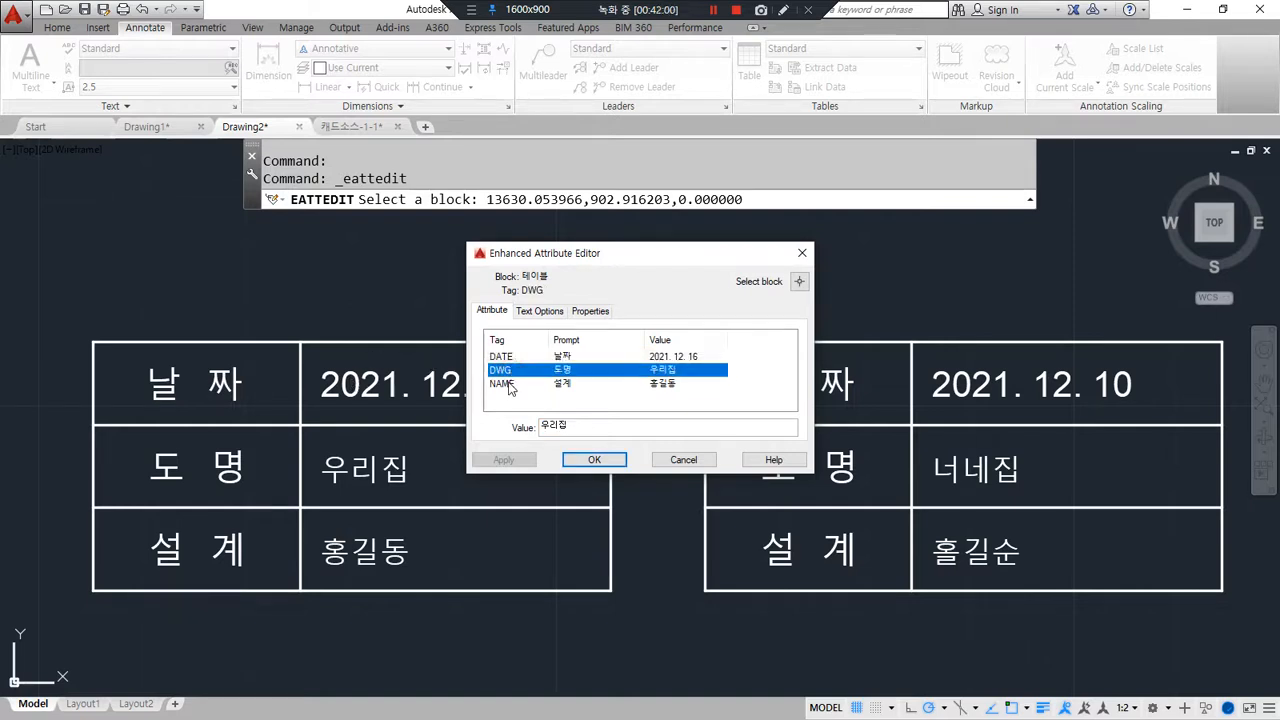
pyautogui.click(503, 385)
pyautogui.moveTo(576, 440); pyautogui.dragTo(568, 439)
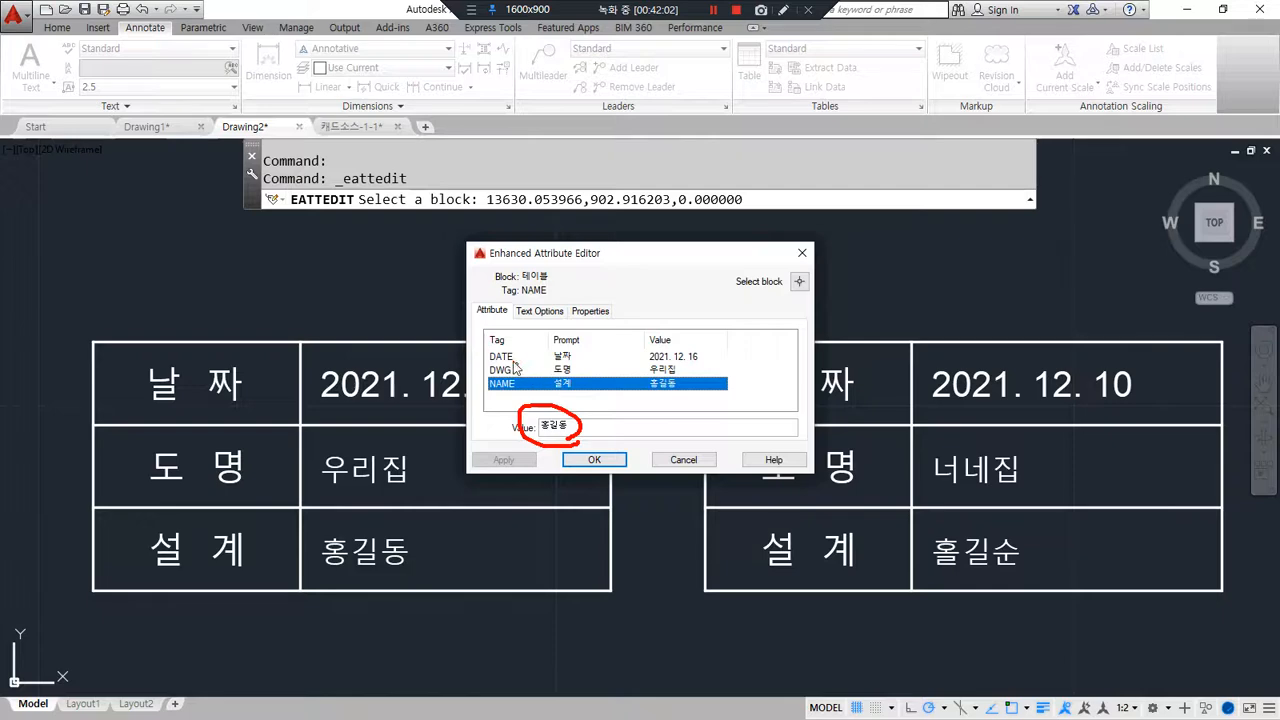
pyautogui.press('Escape')
pyautogui.click(513, 358)
pyautogui.click(535, 312)
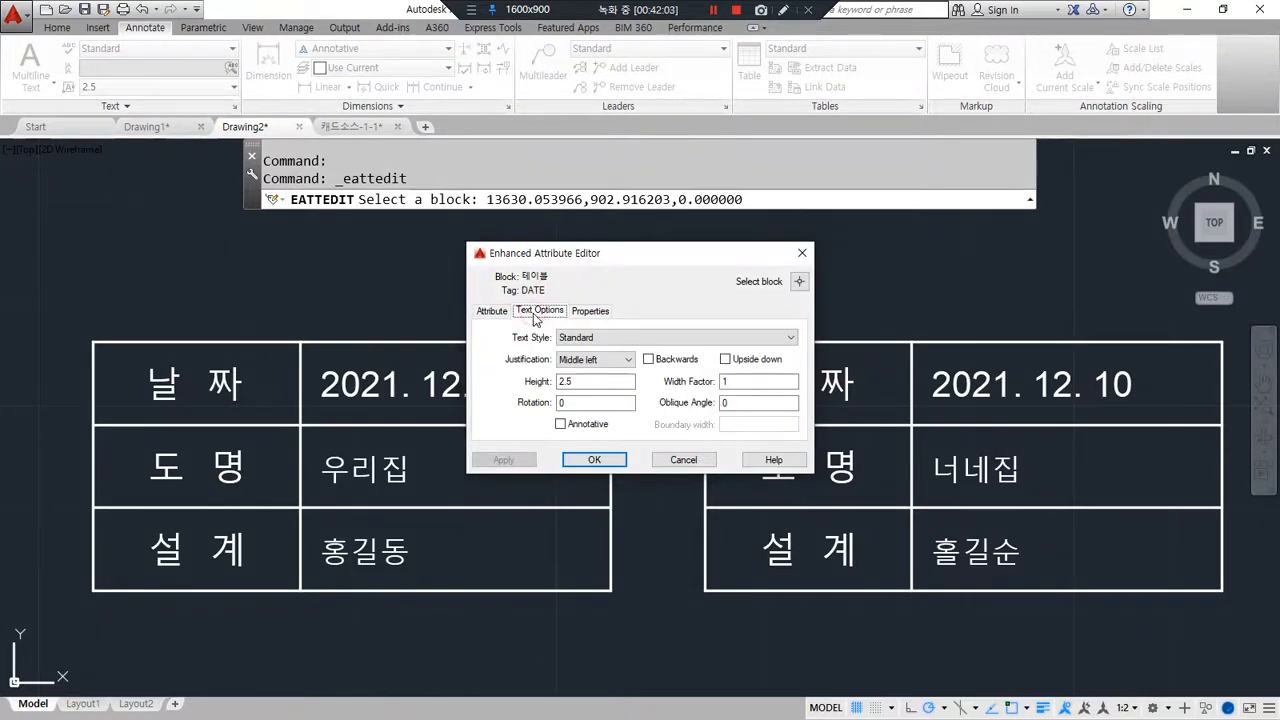
pyautogui.click(600, 312)
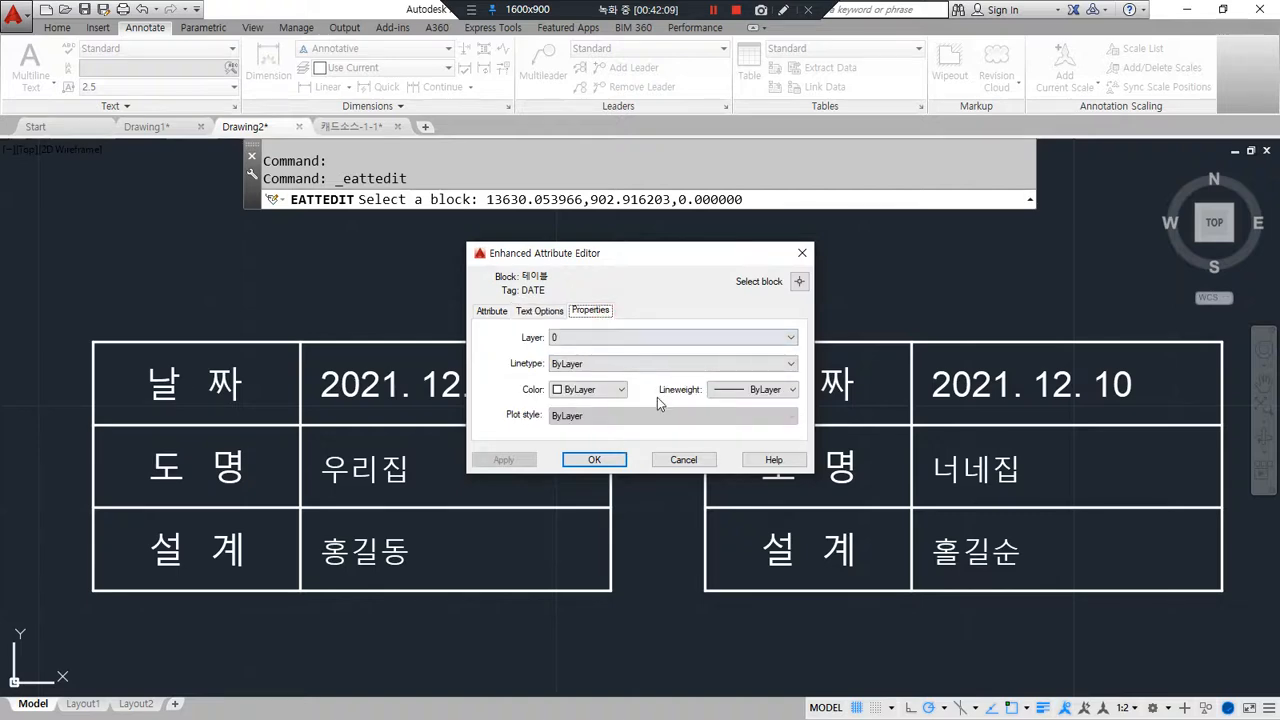
pyautogui.click(590, 462)
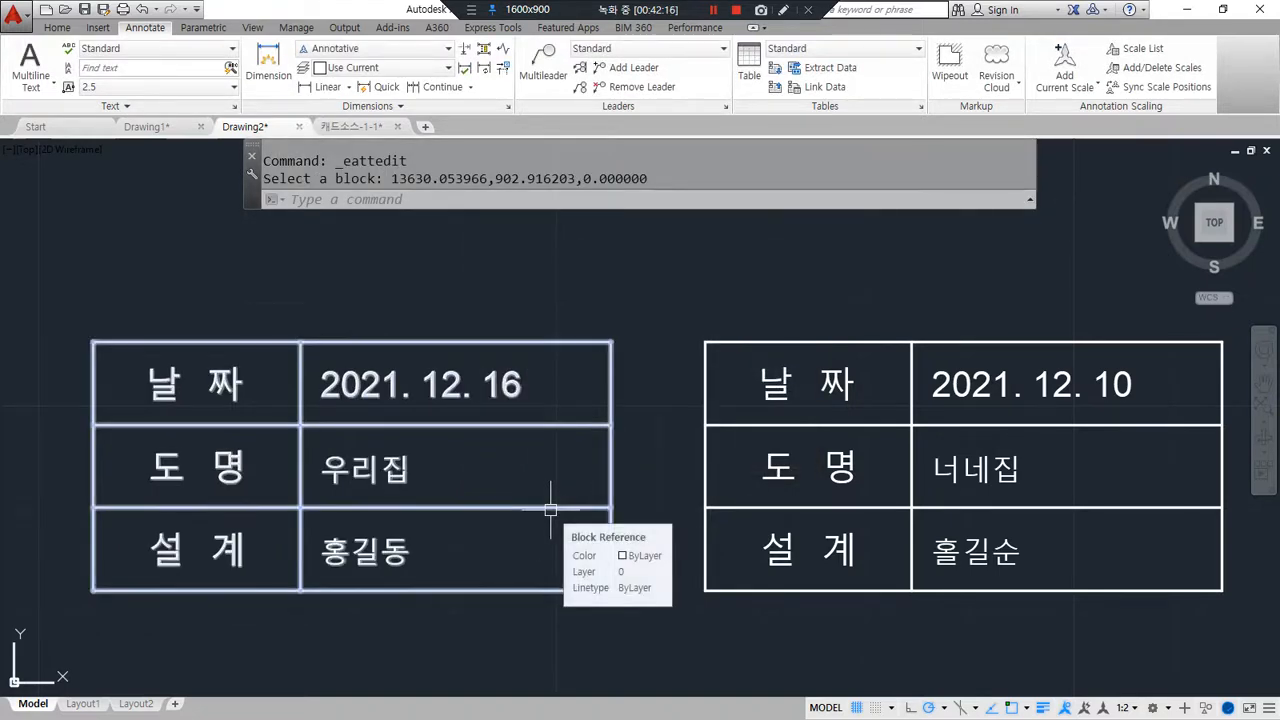
pyautogui.scroll(-2, 552, 500)
pyautogui.moveTo(554, 502); pyautogui.dragTo(498, 448, button='middle')
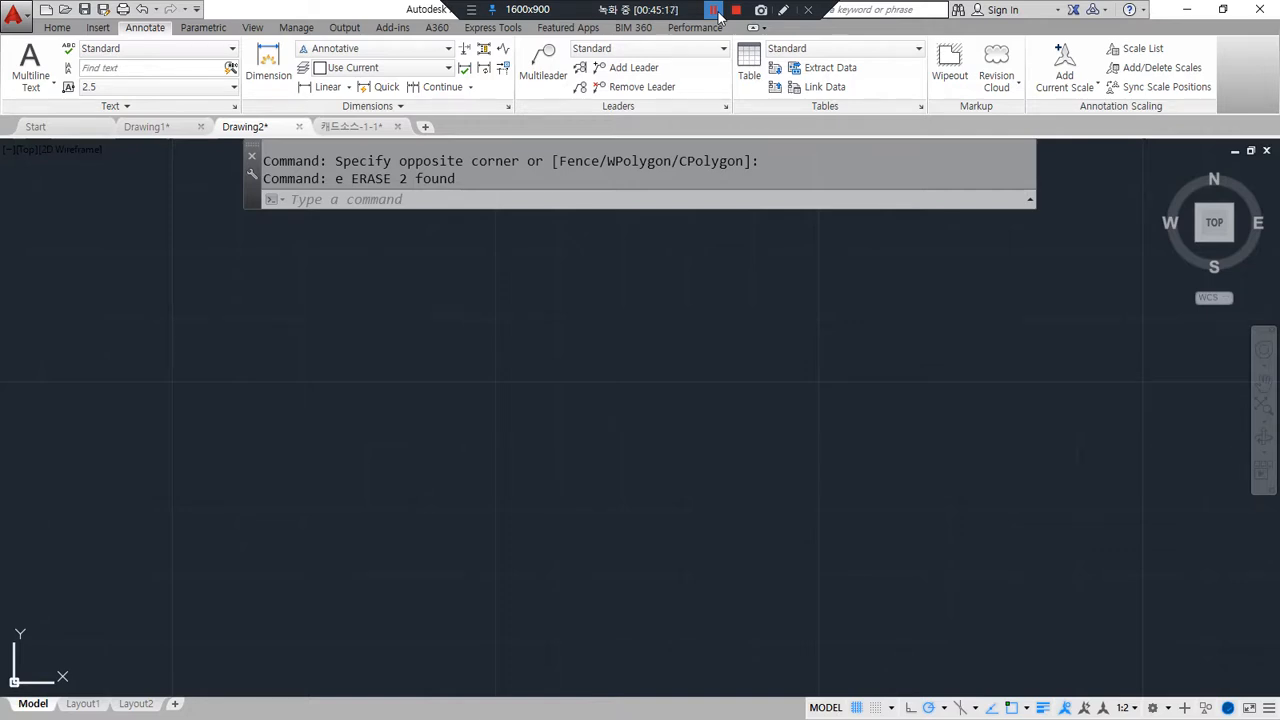
# Step: Create a new blank drawing and open its external references manager with XREF
pyautogui.click(426, 128)
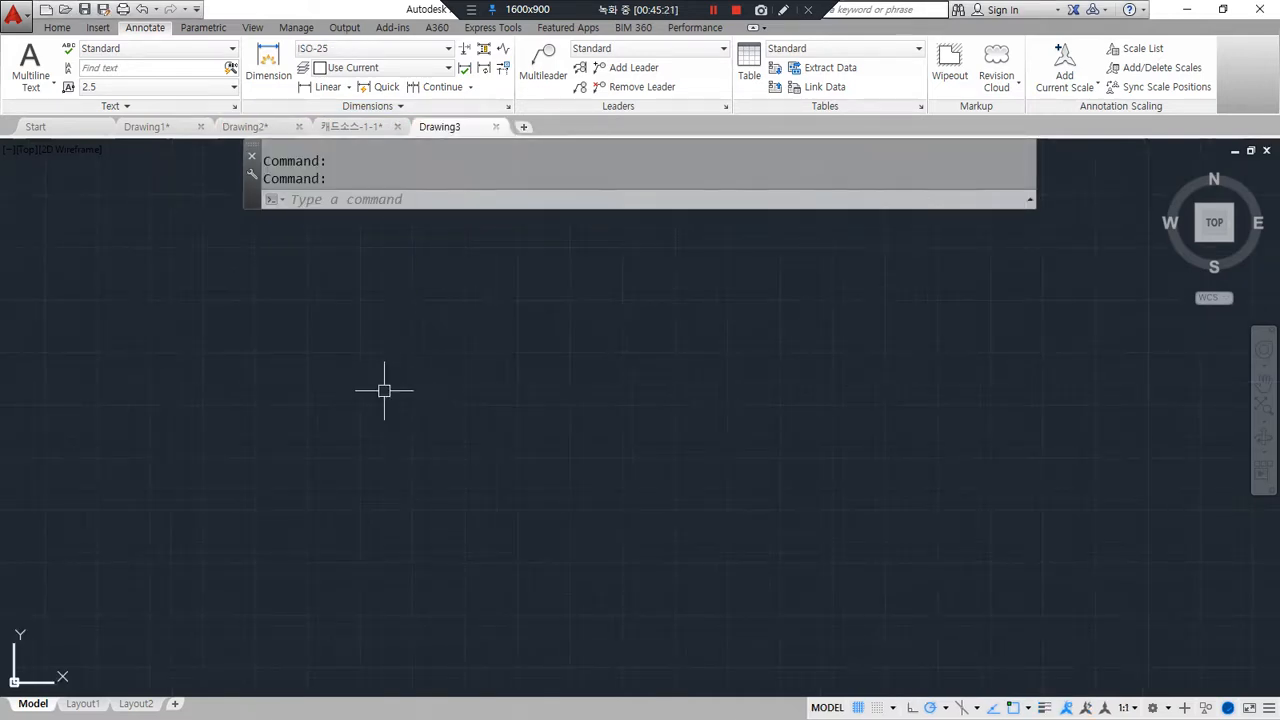
pyautogui.write('xref')
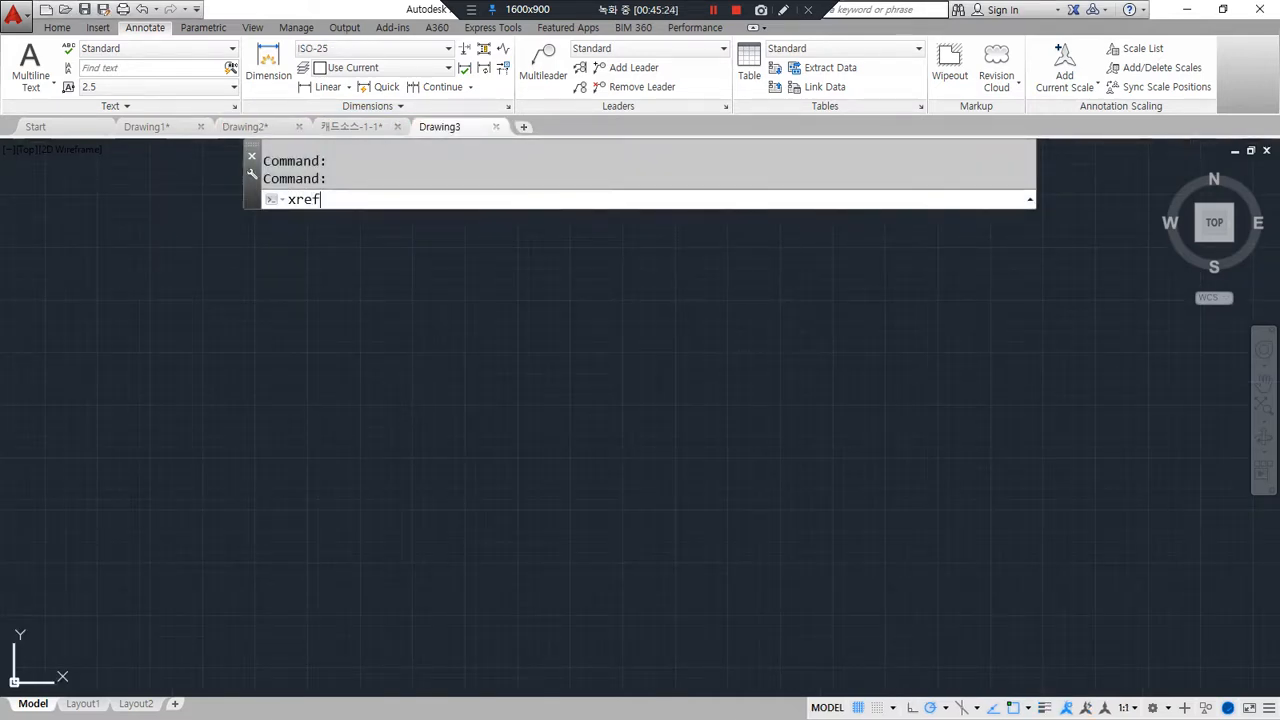
pyautogui.press('Return')
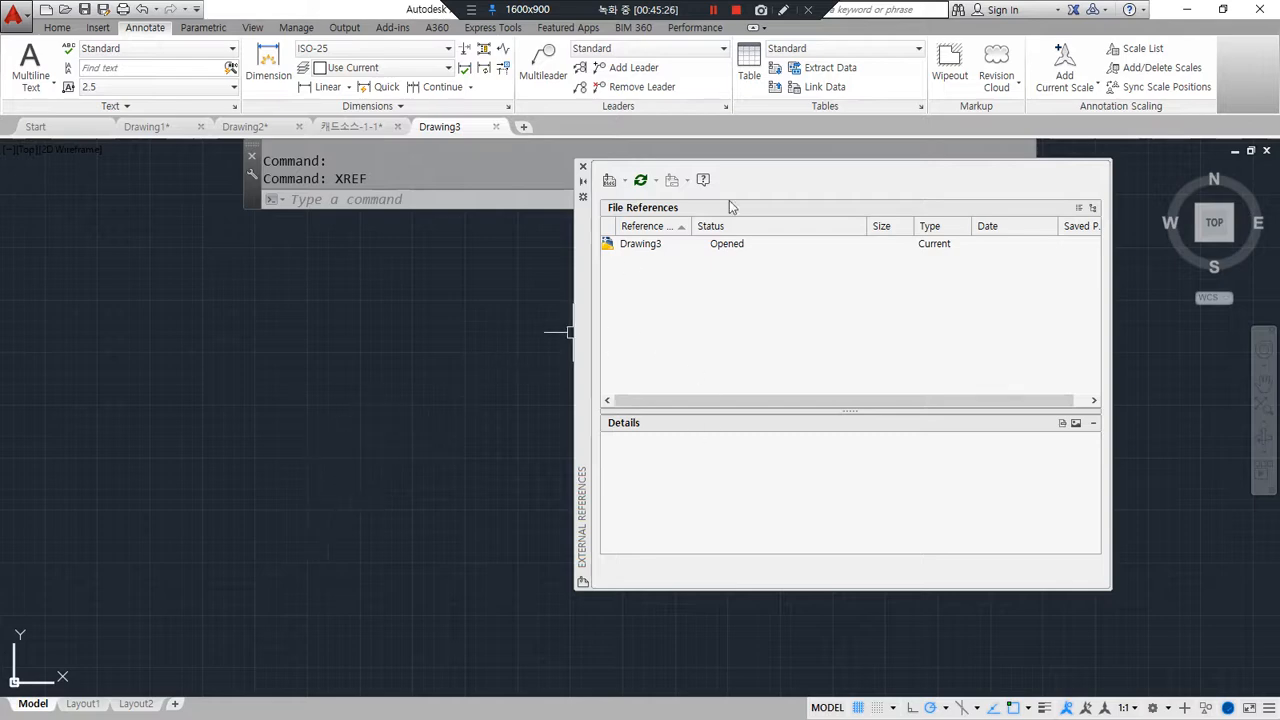
pyautogui.rightClick(655, 279)
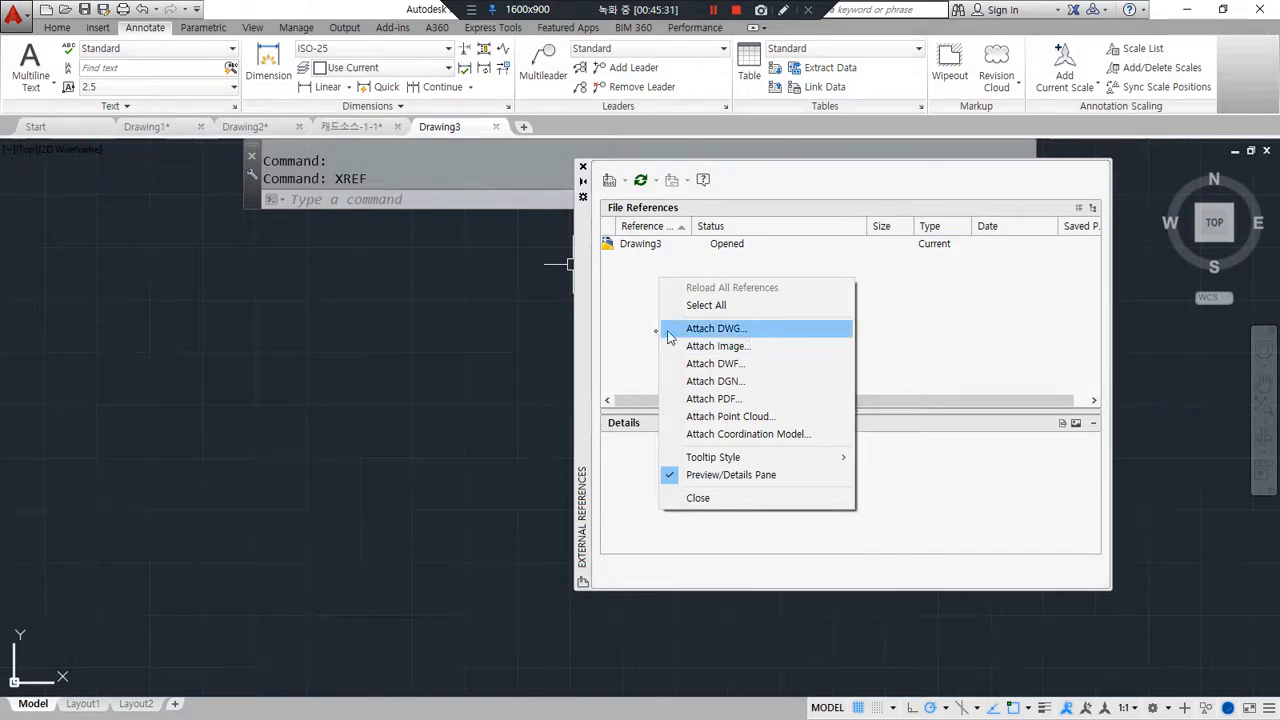
pyautogui.press('Escape')
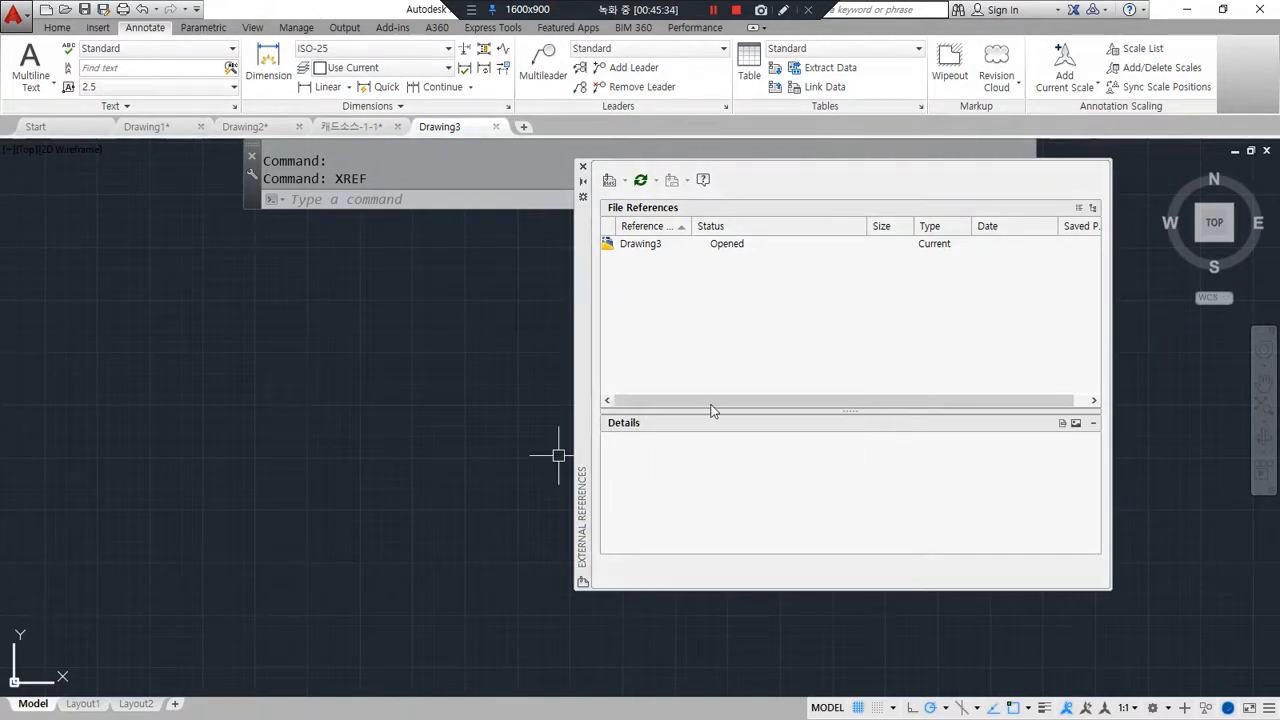
# Step: Choose 화목금반.dwg from the 문서 folder as the DWG reference to attach
pyautogui.rightClick(649, 272)
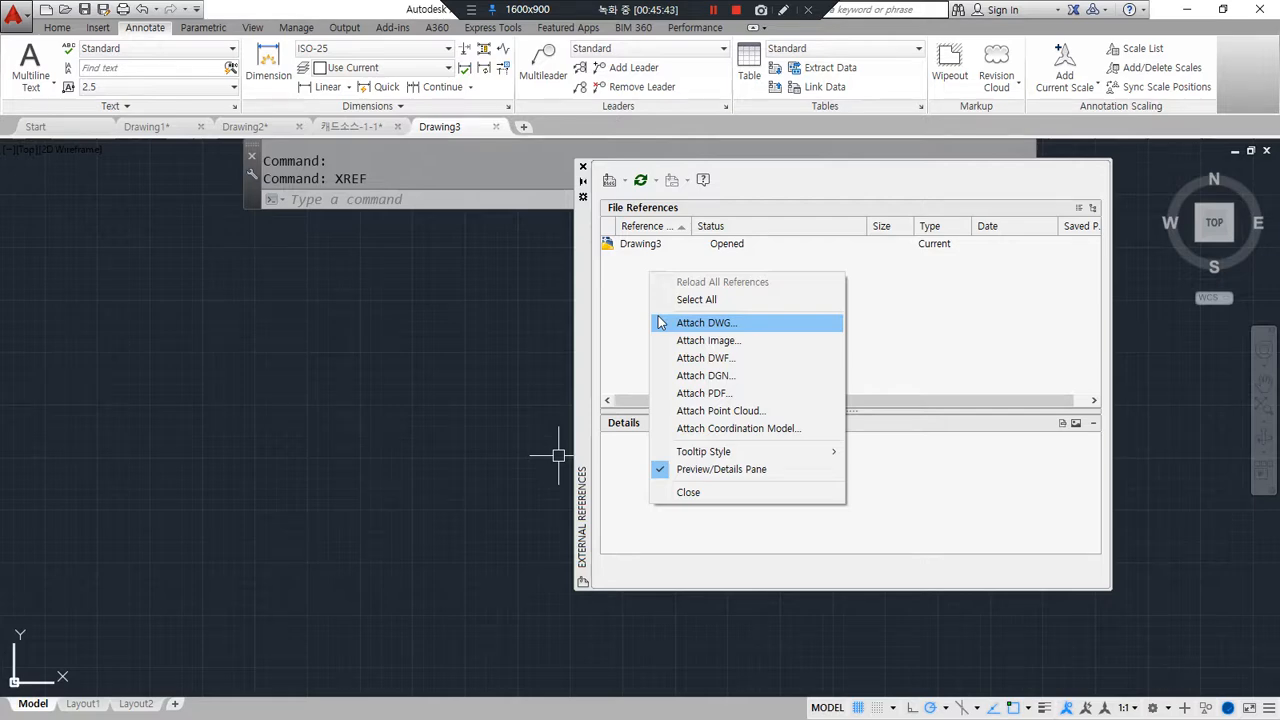
pyautogui.click(748, 327)
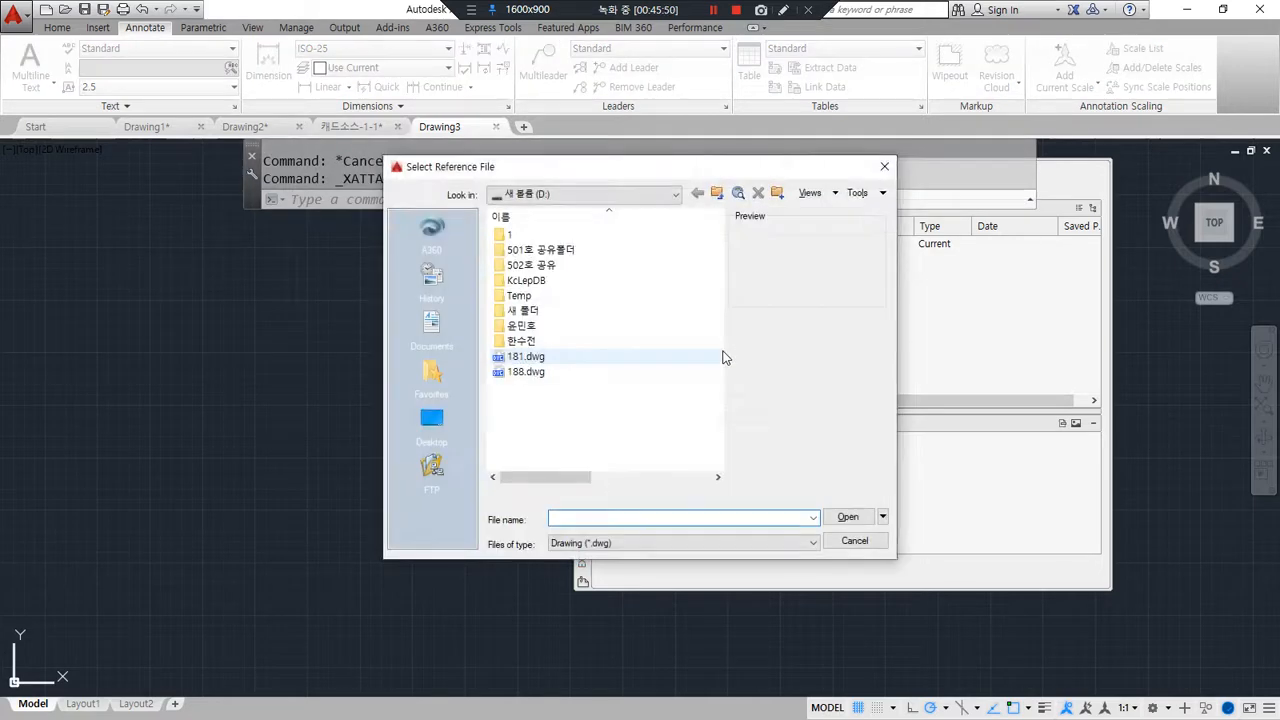
pyautogui.click(608, 195)
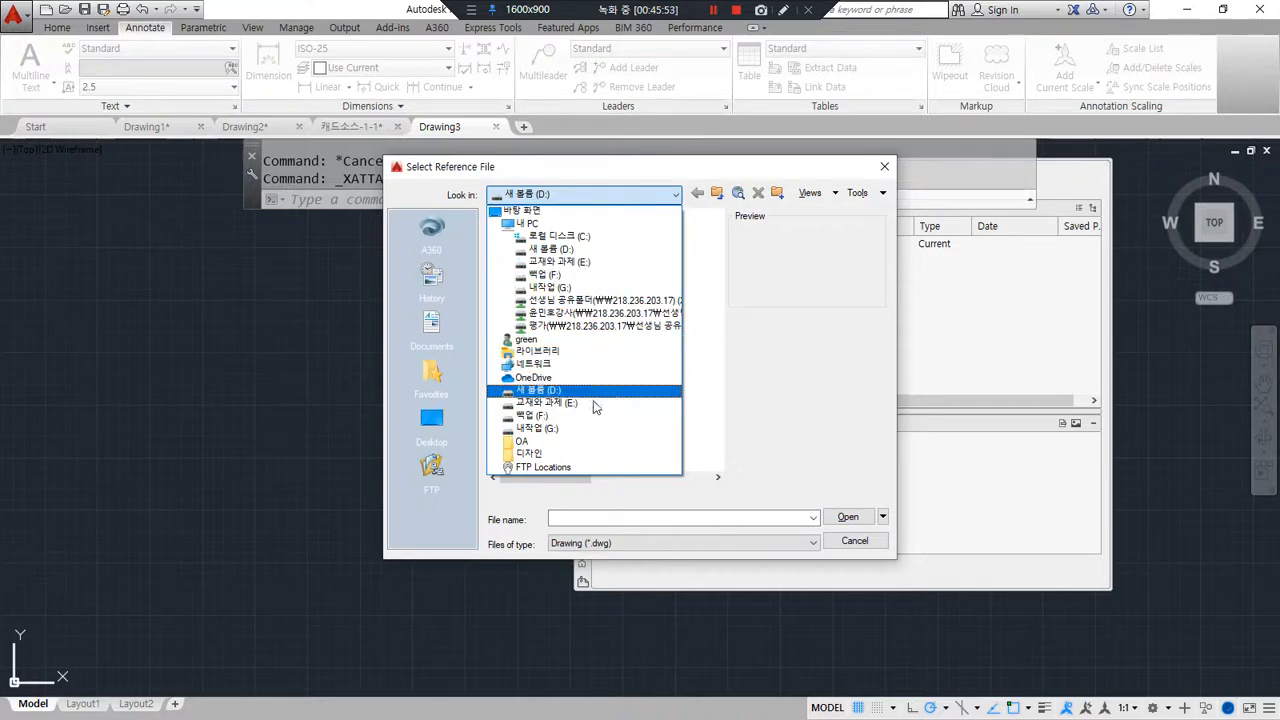
pyautogui.click(540, 226)
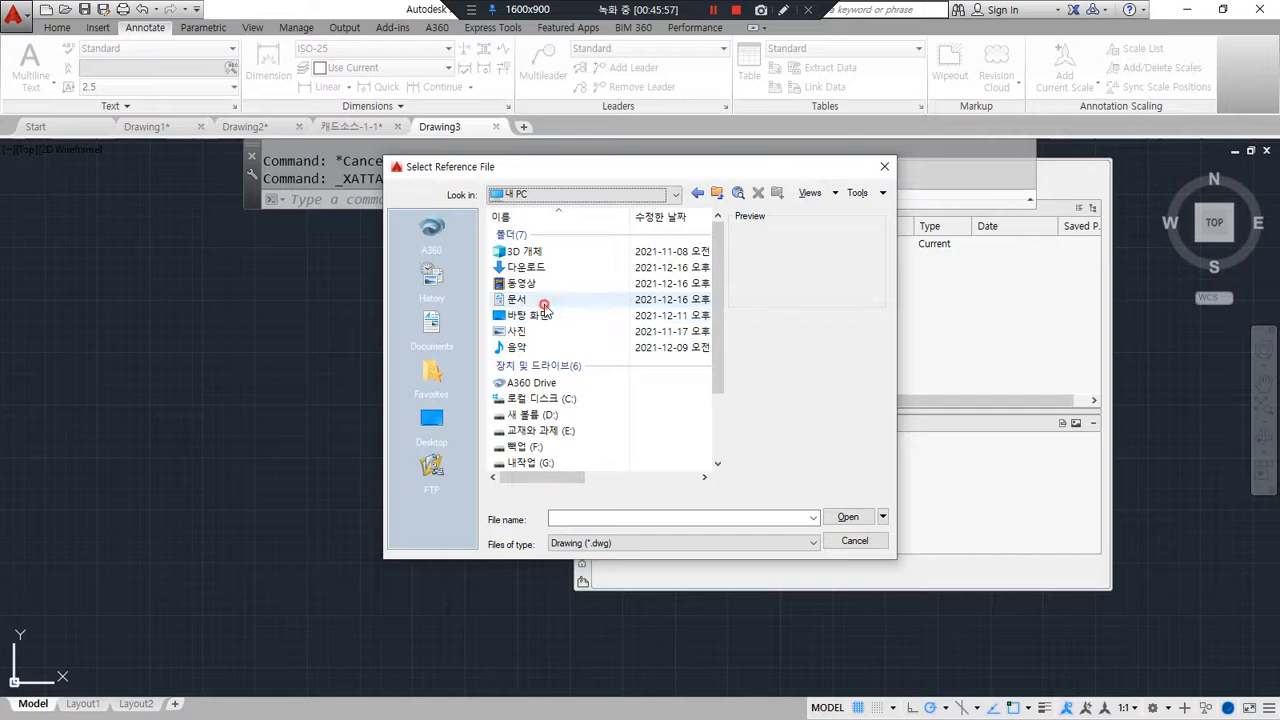
pyautogui.doubleClick(544, 304)
pyautogui.click(550, 357)
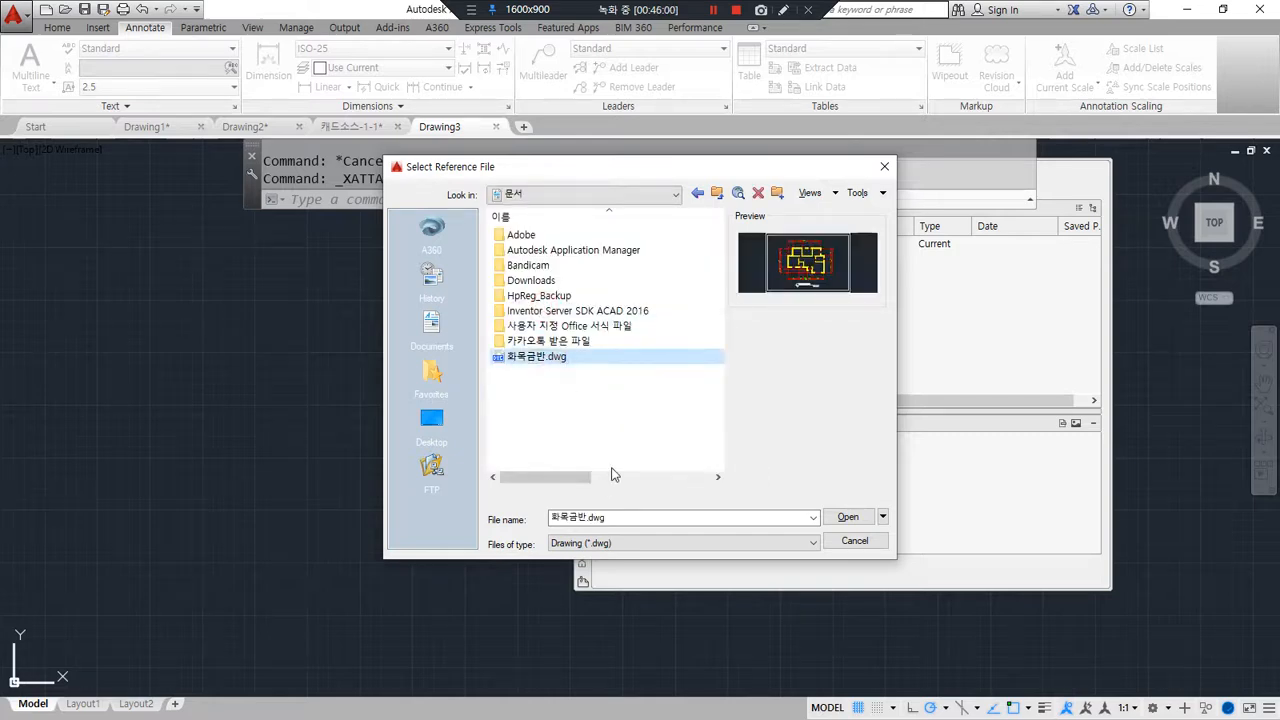
pyautogui.click(845, 517)
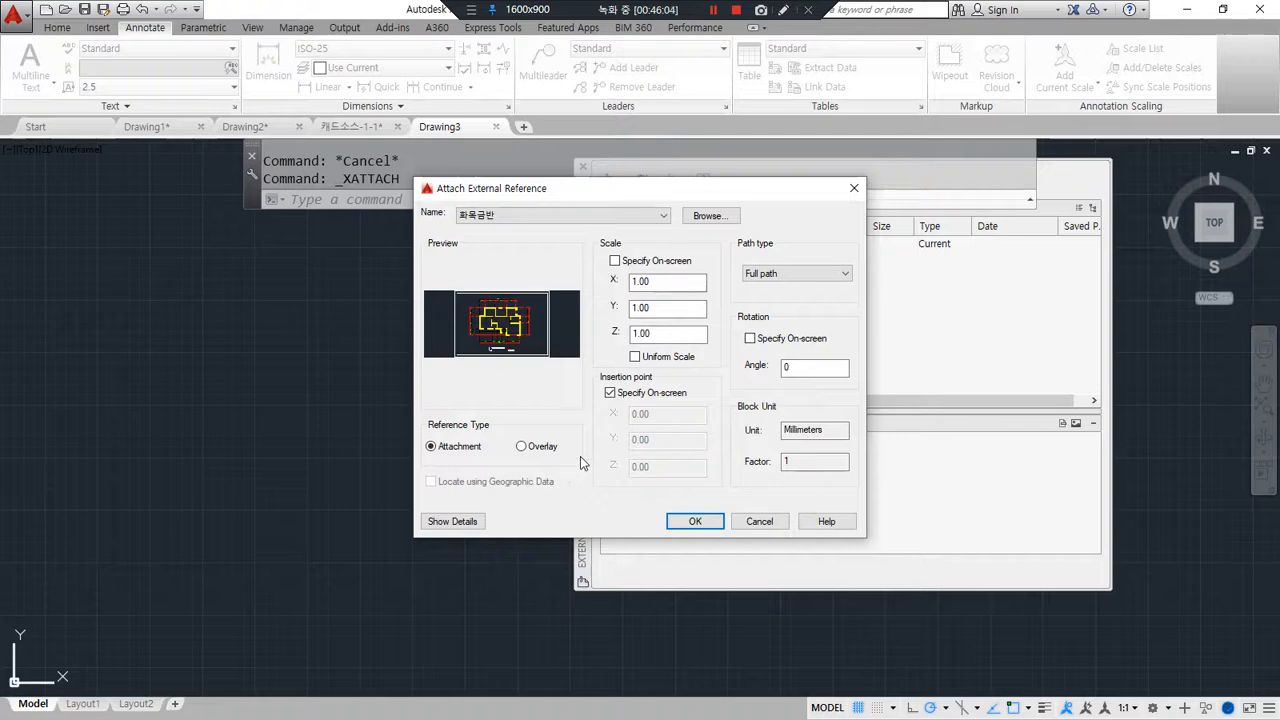
# Step: Attach the 화목금반 reference at 0,0 with full path, scale 1 and rotation 0
pyautogui.moveTo(640, 378)
pyautogui.mouseDown()
pyautogui.moveTo(650, 262)
pyautogui.moveTo(682, 360)
pyautogui.moveTo(640, 405)
pyautogui.moveTo(712, 462)
pyautogui.moveTo(654, 388)
pyautogui.mouseUp()
pyautogui.moveTo(822, 398)
pyautogui.mouseDown()
pyautogui.moveTo(766, 390)
pyautogui.moveTo(848, 356)
pyautogui.moveTo(810, 413)
pyautogui.mouseUp()
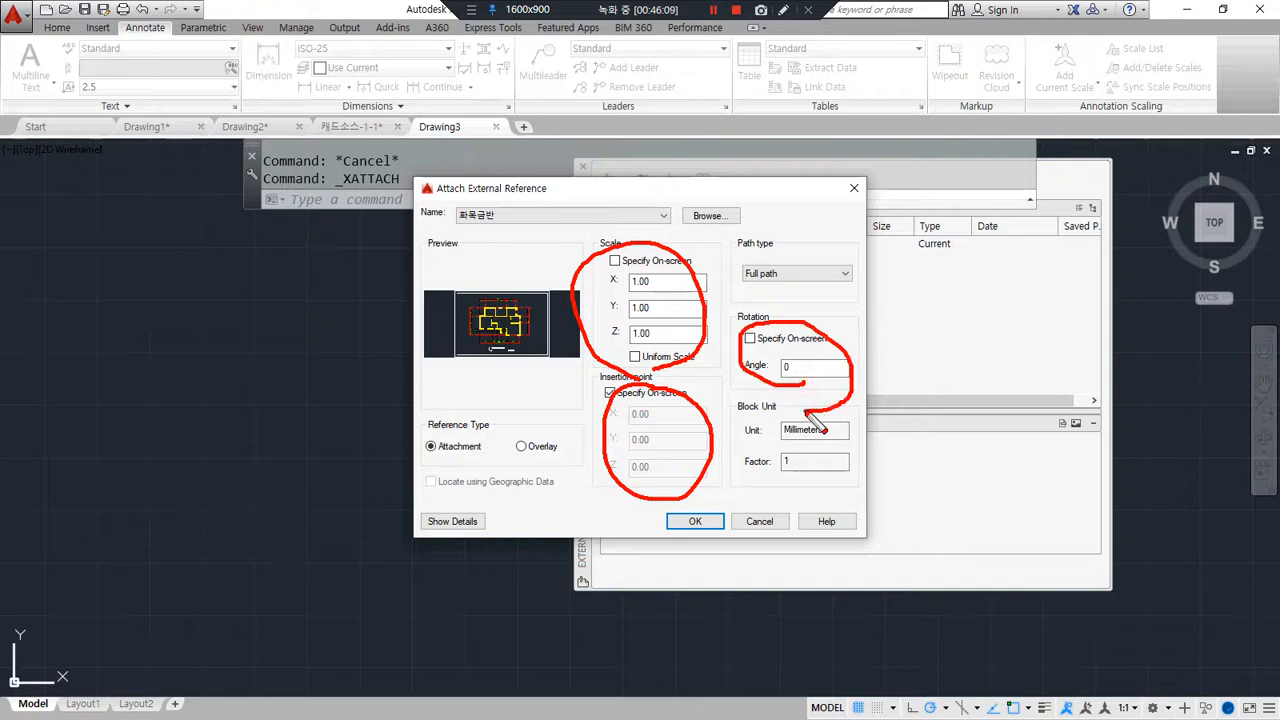
pyautogui.moveTo(746, 285); pyautogui.dragTo(832, 286)
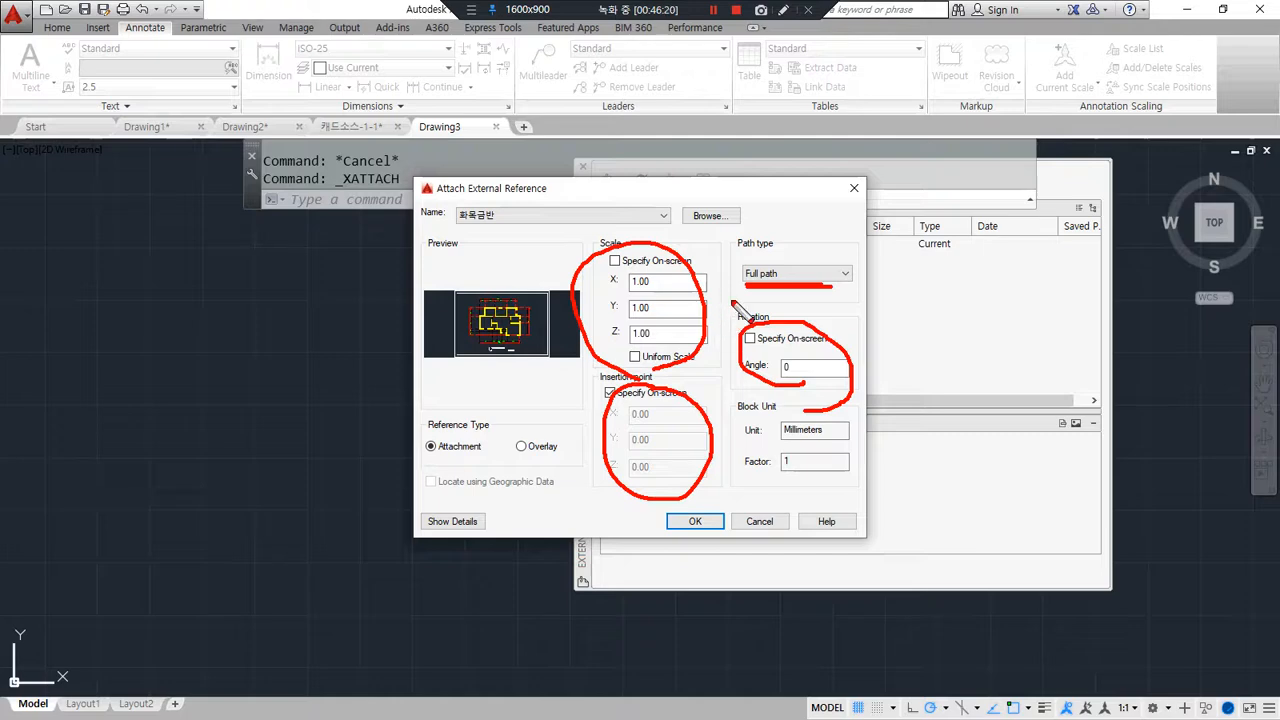
pyautogui.moveTo(468, 147); pyautogui.dragTo(472, 158)
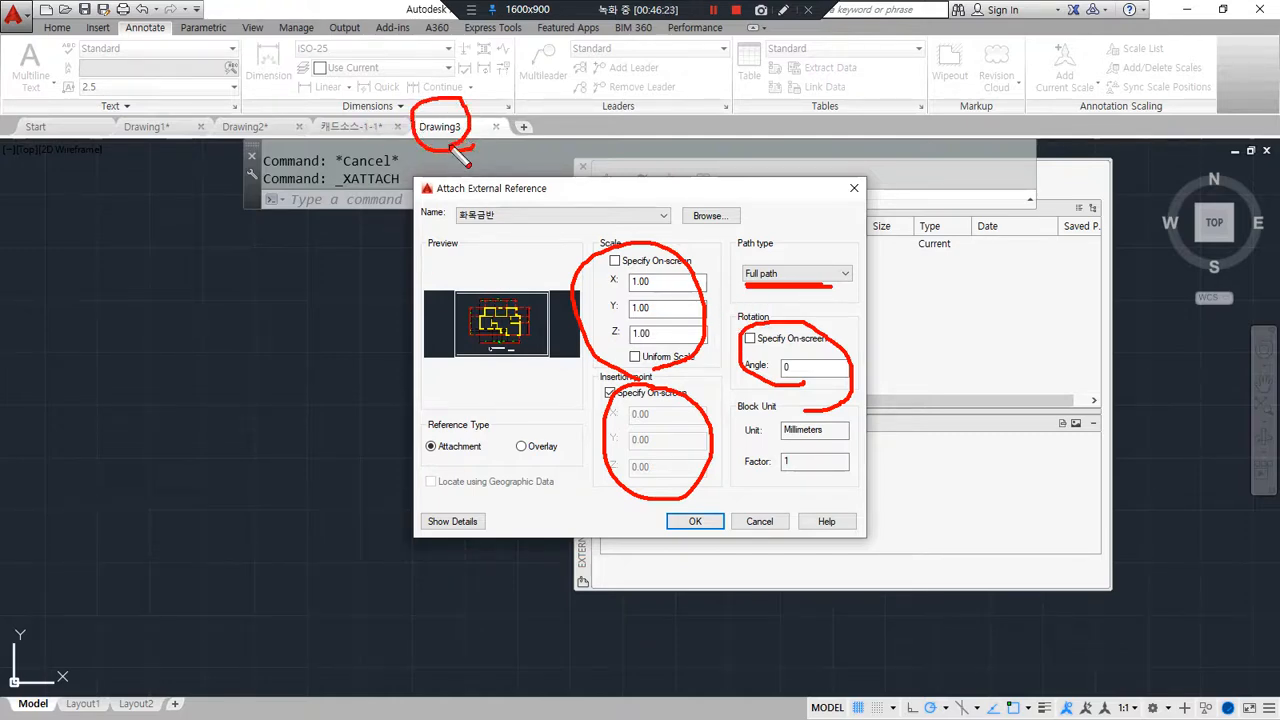
pyautogui.moveTo(492, 134)
pyautogui.mouseDown()
pyautogui.moveTo(414, 150)
pyautogui.moveTo(468, 140)
pyautogui.moveTo(472, 154)
pyautogui.mouseUp()
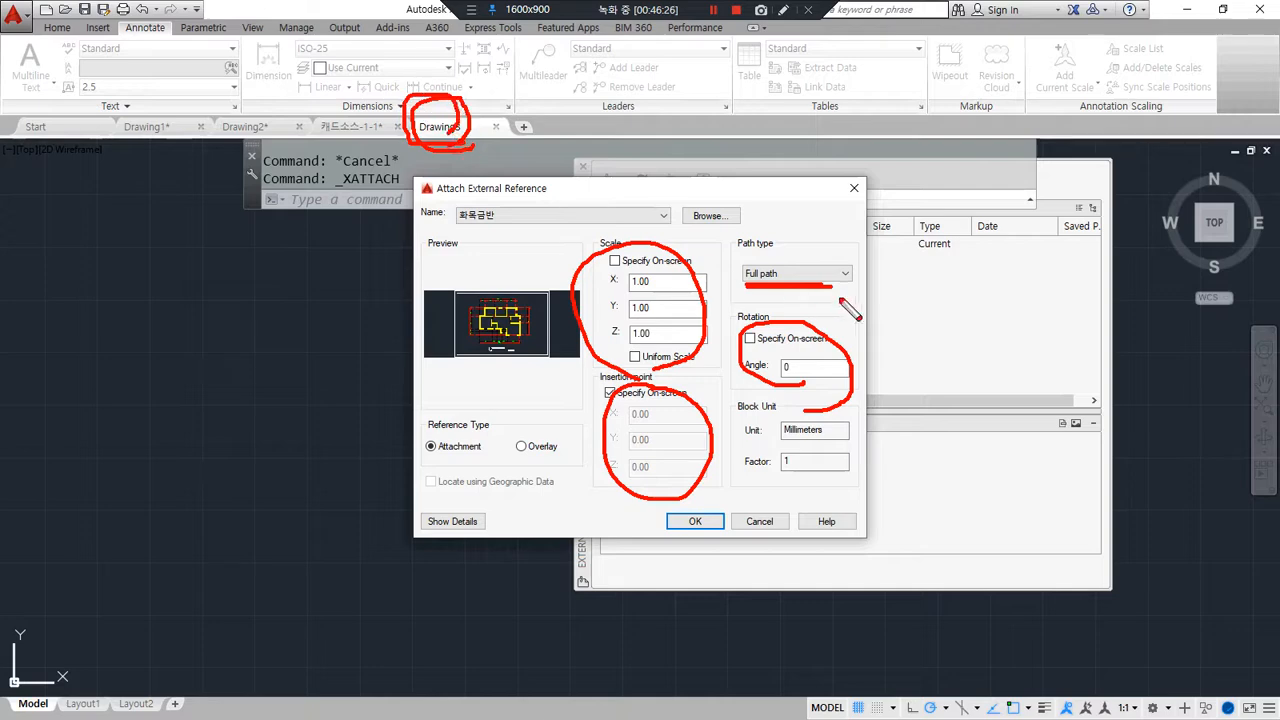
pyautogui.moveTo(770, 300); pyautogui.dragTo(800, 292)
pyautogui.click(693, 521)
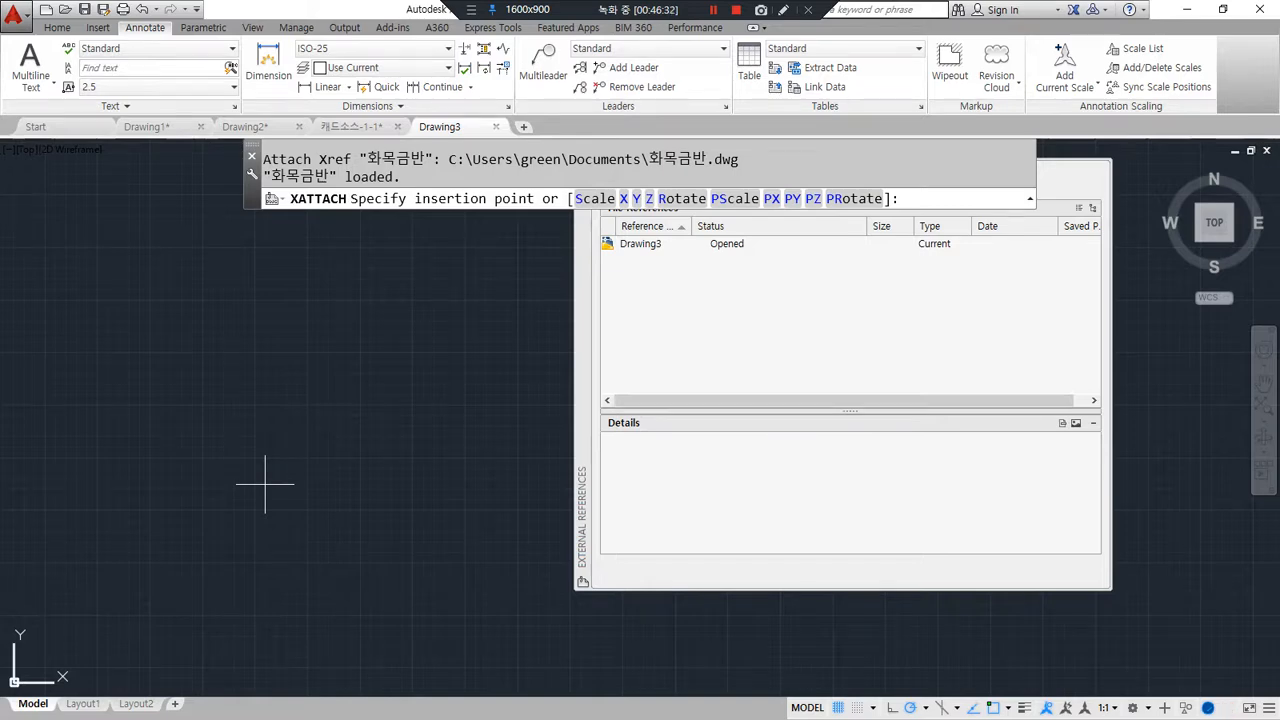
pyautogui.moveTo(522, 215); pyautogui.dragTo(372, 216)
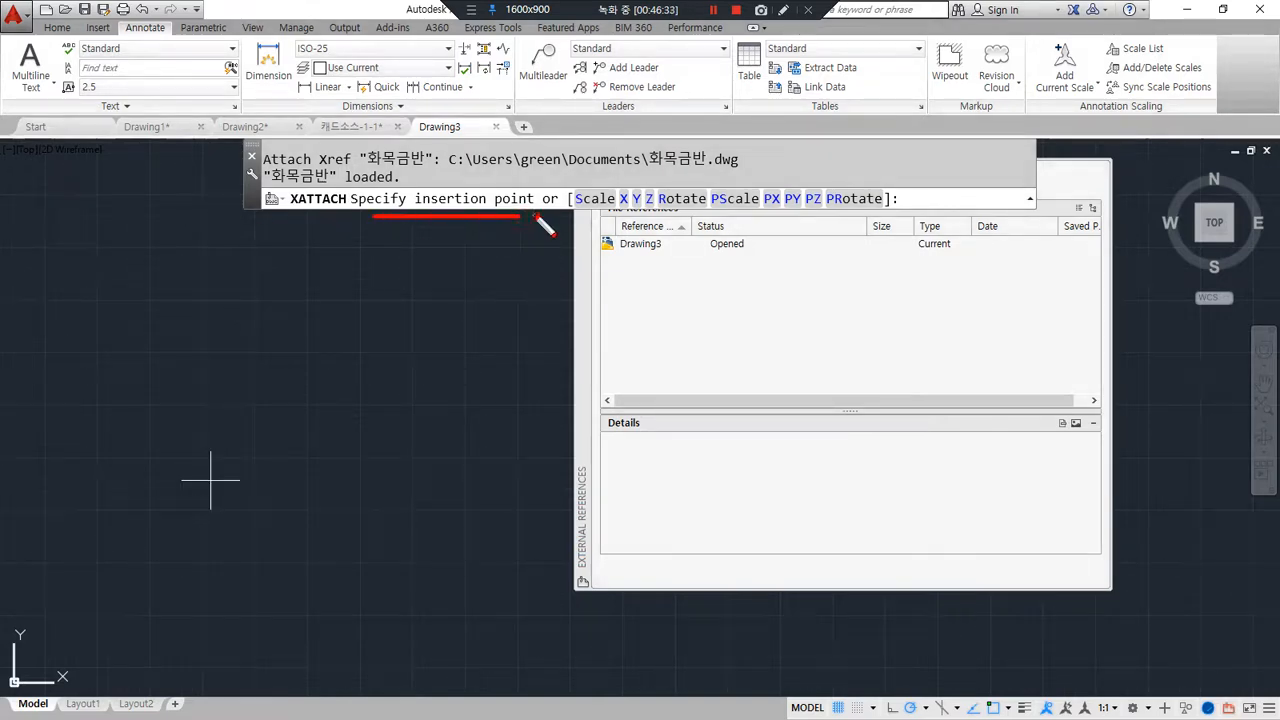
pyautogui.write('0,0')
pyautogui.press('Return')
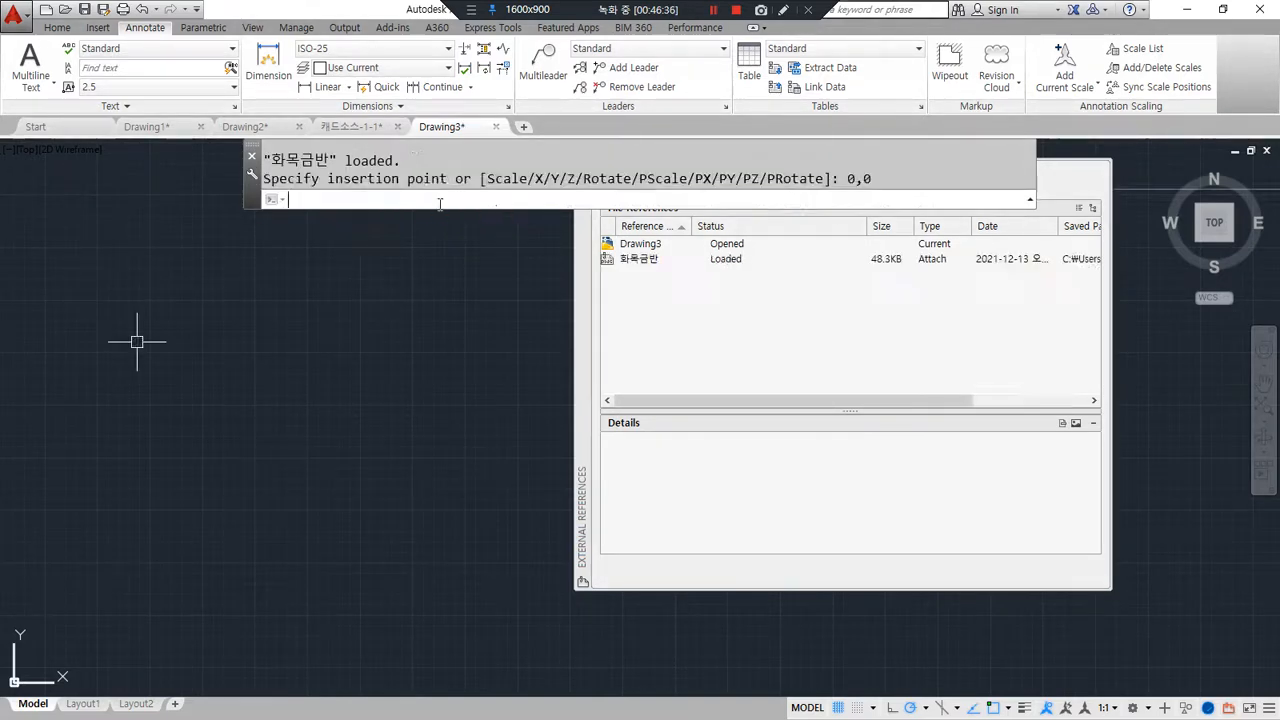
pyautogui.press('Return')
pyautogui.press('Escape')
# Step: Move the External References palette clear of the attached floor plan and make it narrower
pyautogui.scroll(3, 423, 331)
pyautogui.write('z')
pyautogui.press('Return')
pyautogui.write('e')
pyautogui.press('Return')
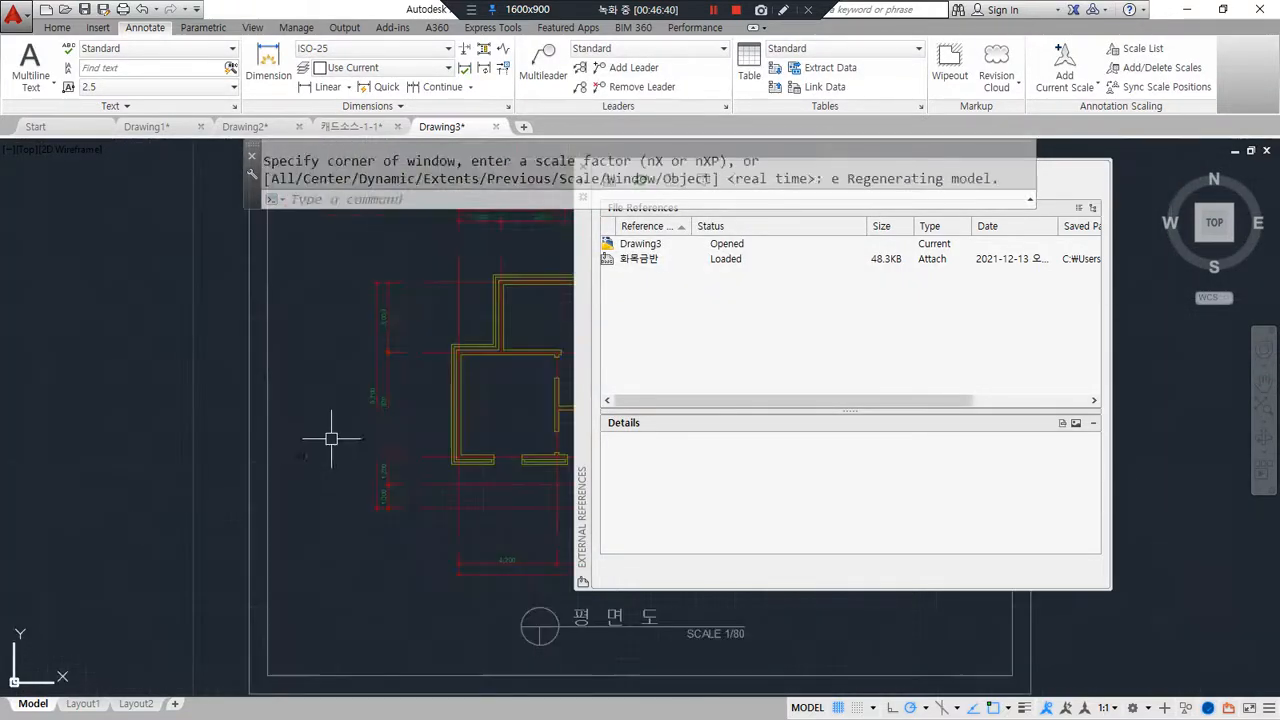
pyautogui.hotkey('ctrl', 'alt', 'd')
pyautogui.moveTo(608, 272); pyautogui.dragTo(752, 272)
pyautogui.press('Escape')
pyautogui.moveTo(583, 294)
pyautogui.mouseDown()
pyautogui.moveTo(714, 301)
pyautogui.moveTo(750, 352)
pyautogui.mouseUp()
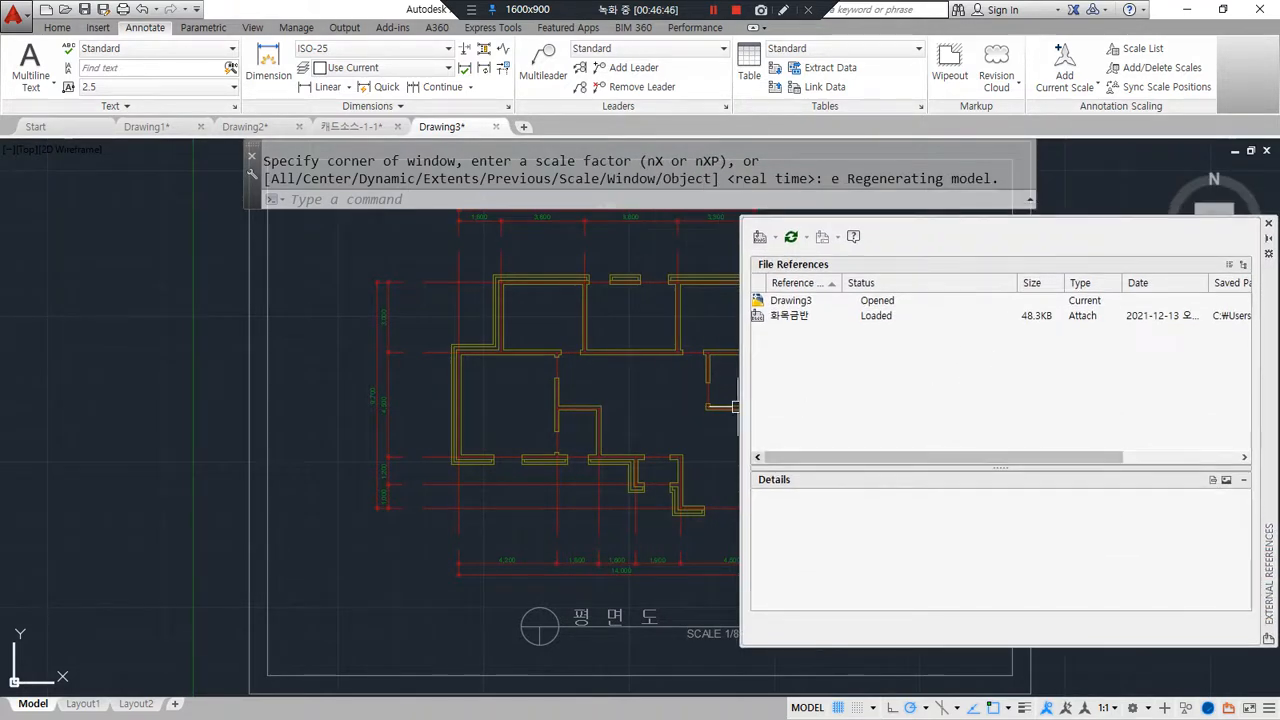
pyautogui.moveTo(740, 404); pyautogui.dragTo(1099, 401)
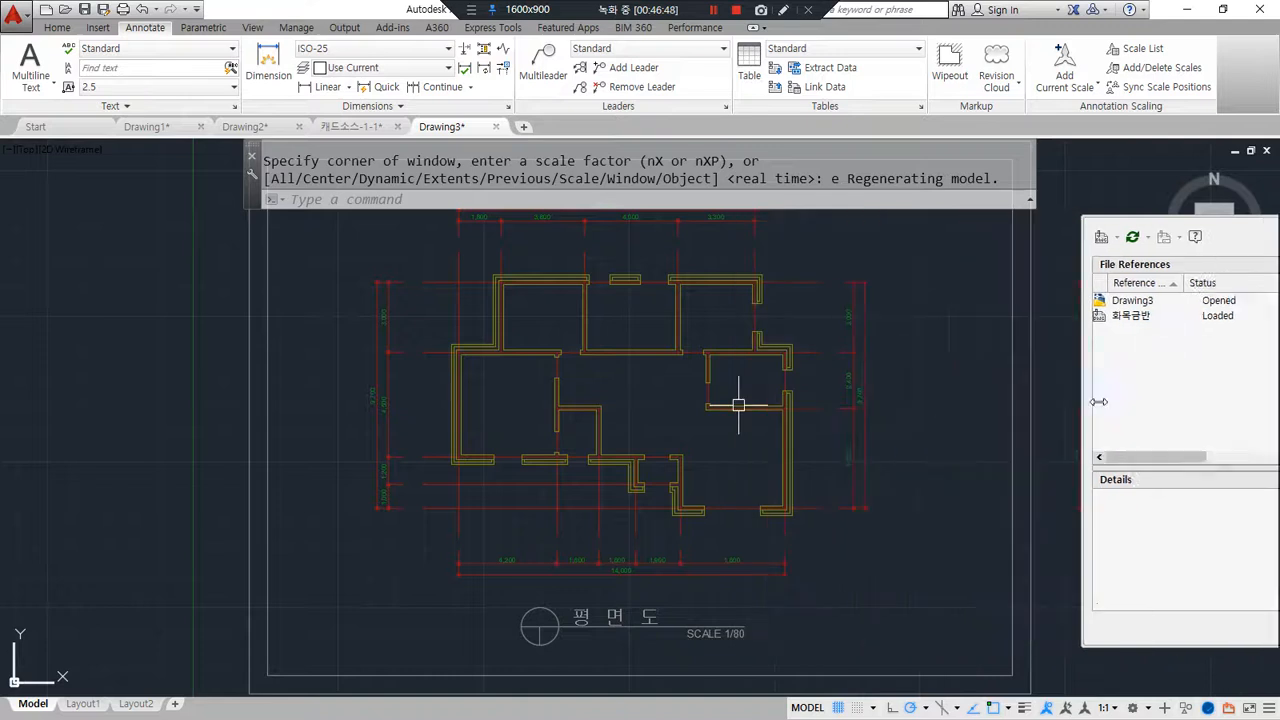
# Step: Place the External References palette on the opposite side of the floor plan, floating and undocked
pyautogui.moveTo(1262, 352); pyautogui.dragTo(210, 279)
pyautogui.click(207, 163)
pyautogui.moveTo(204, 280)
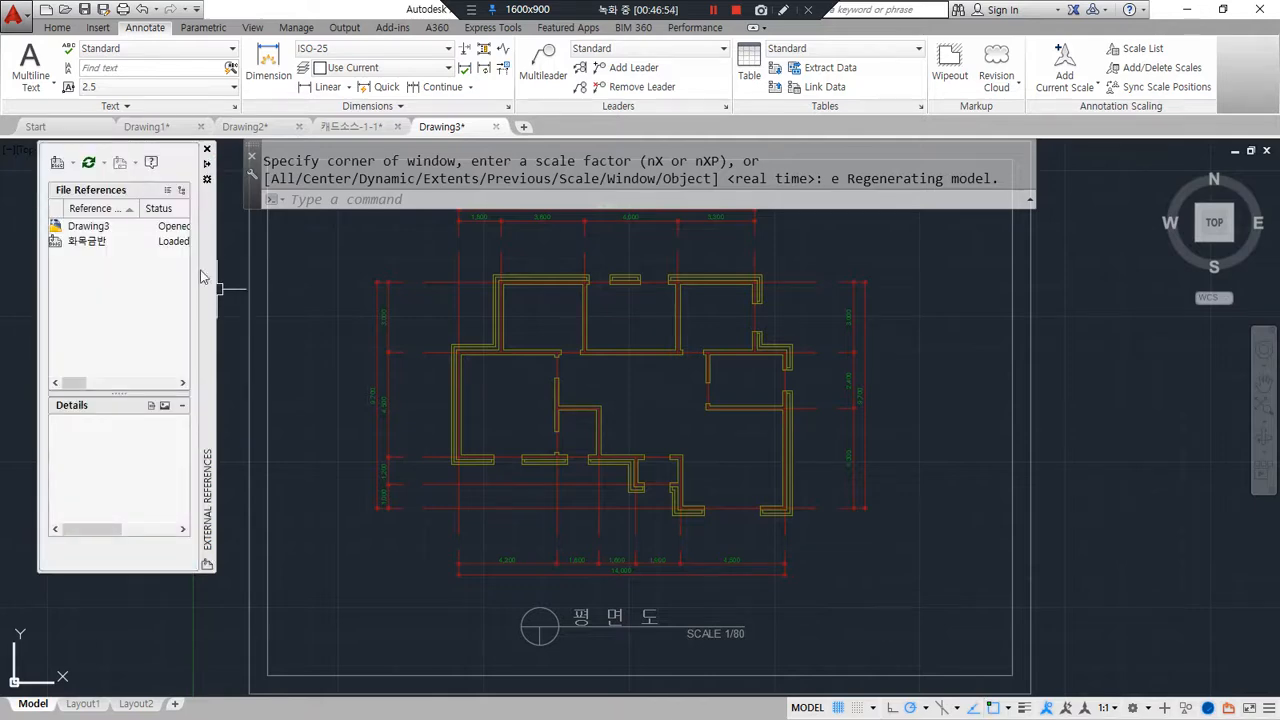
pyautogui.click(207, 164)
pyautogui.doubleClick(207, 248)
pyautogui.moveTo(22, 149); pyautogui.dragTo(202, 314)
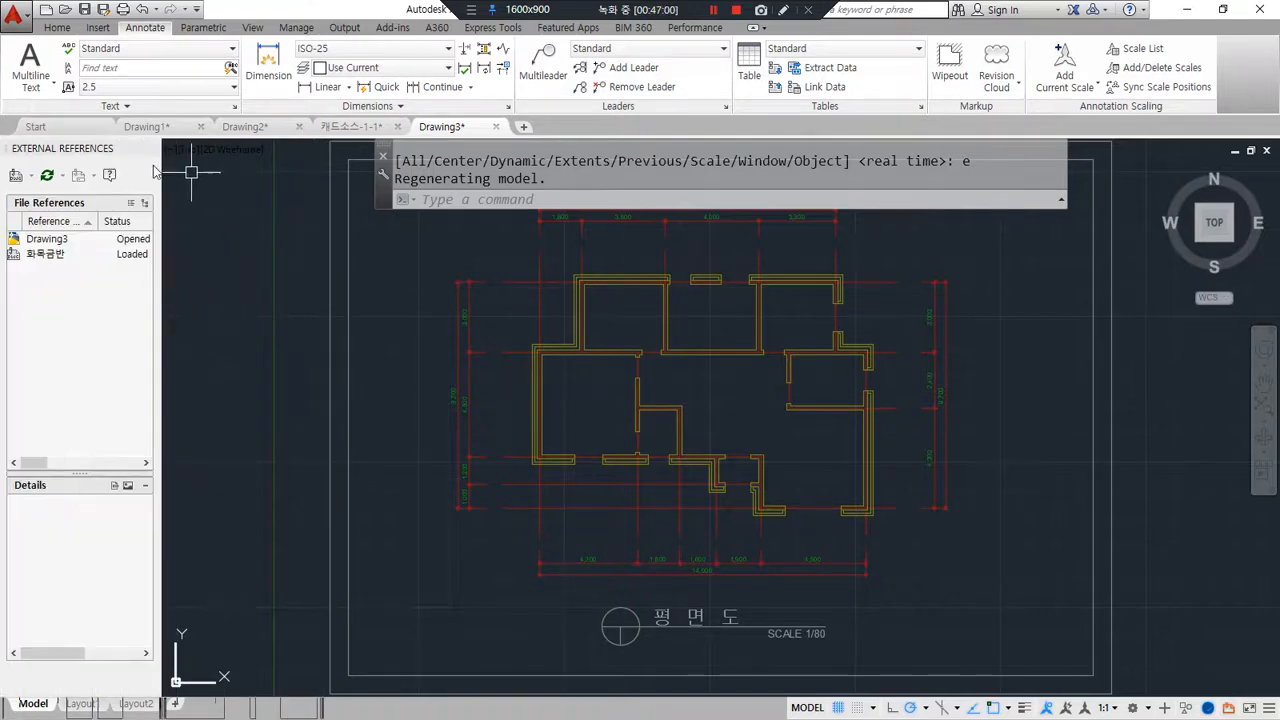
pyautogui.doubleClick(91, 148)
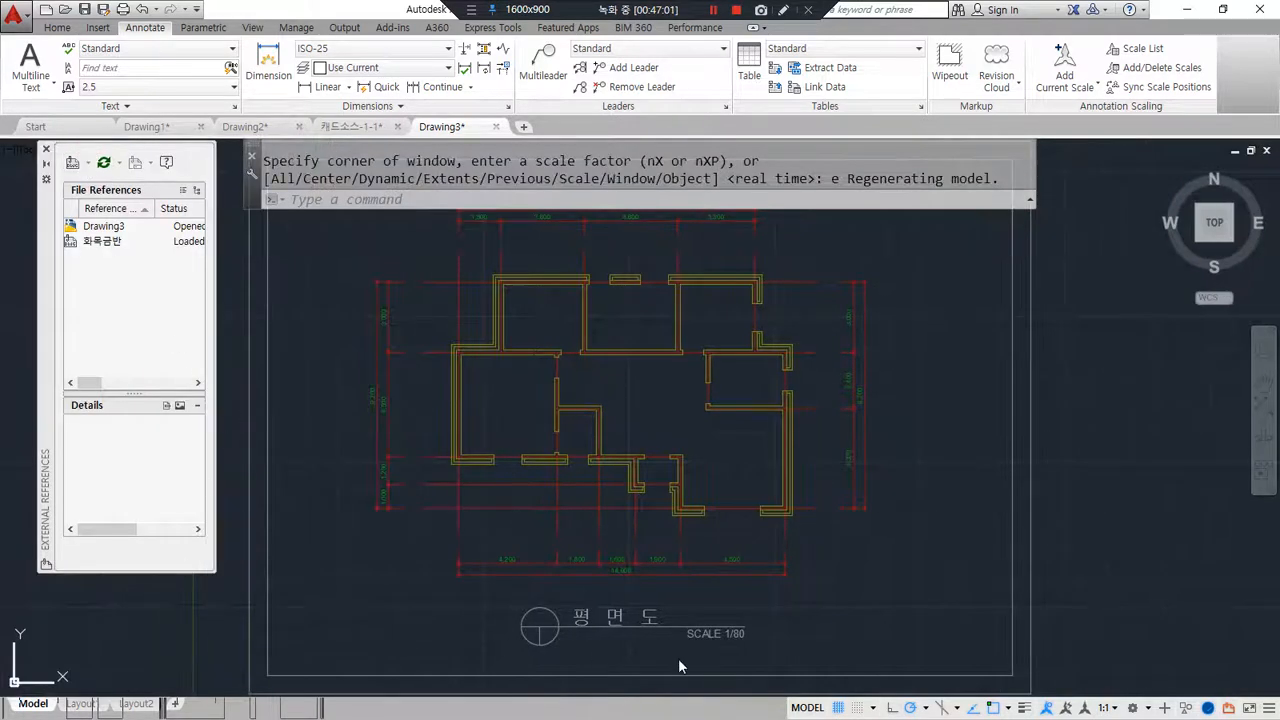
# Step: Turn on lineweight display for the attached floor plan
pyautogui.click(1023, 708)
pyautogui.moveTo(806, 592)
pyautogui.mouseDown()
pyautogui.moveTo(457, 523)
pyautogui.moveTo(849, 423)
pyautogui.moveTo(715, 605)
pyautogui.mouseUp()
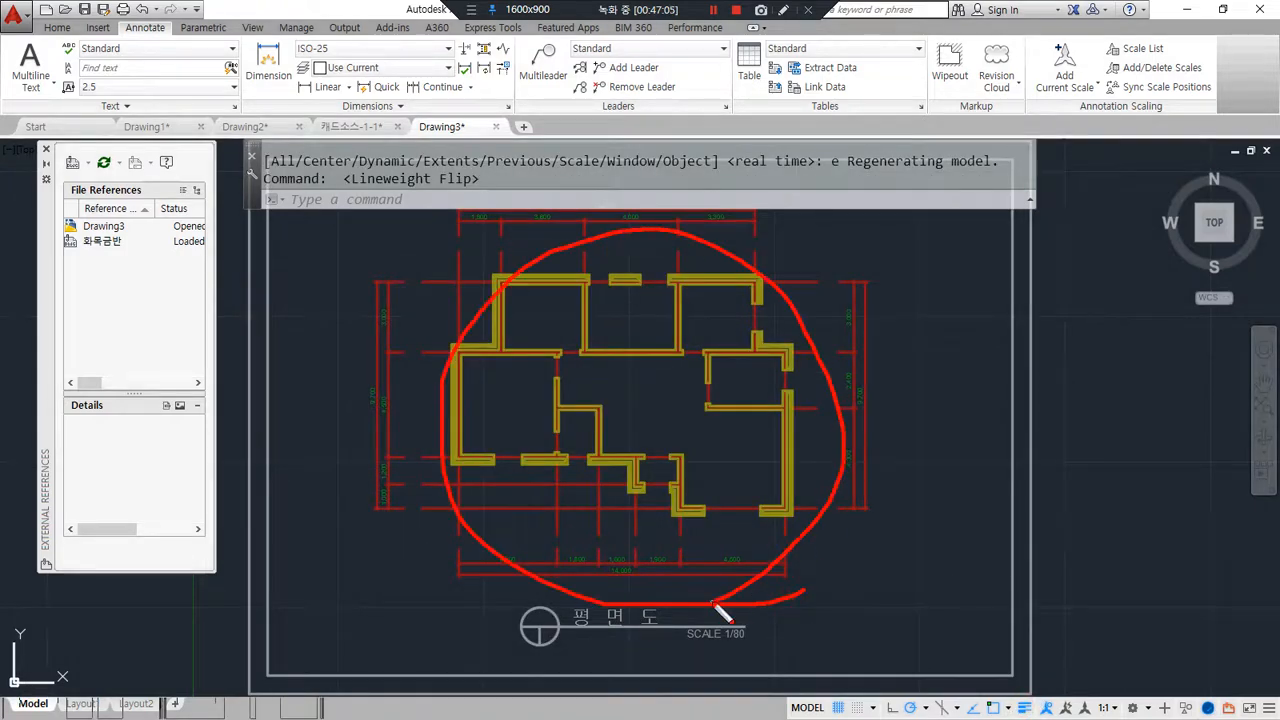
# Step: Open the referenced source drawing 화목금반.dwg from the documents folder
pyautogui.press('Escape')
pyautogui.click(67, 11)
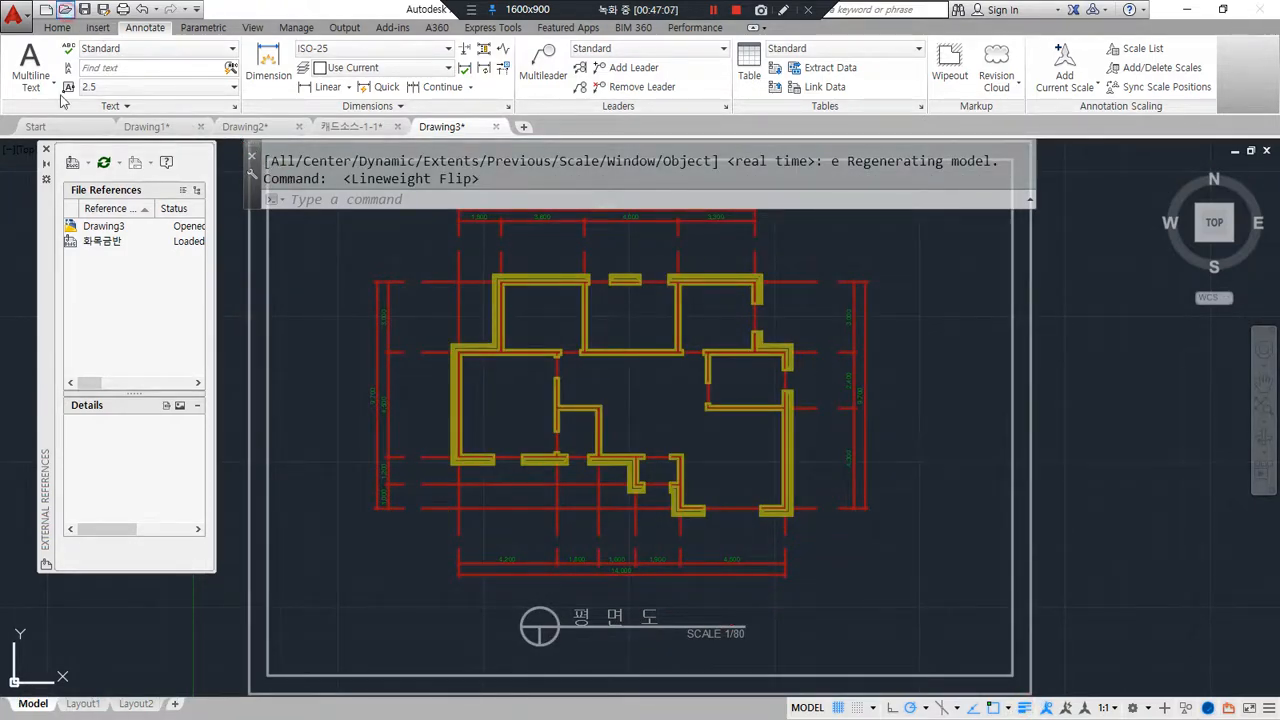
pyautogui.click(541, 359)
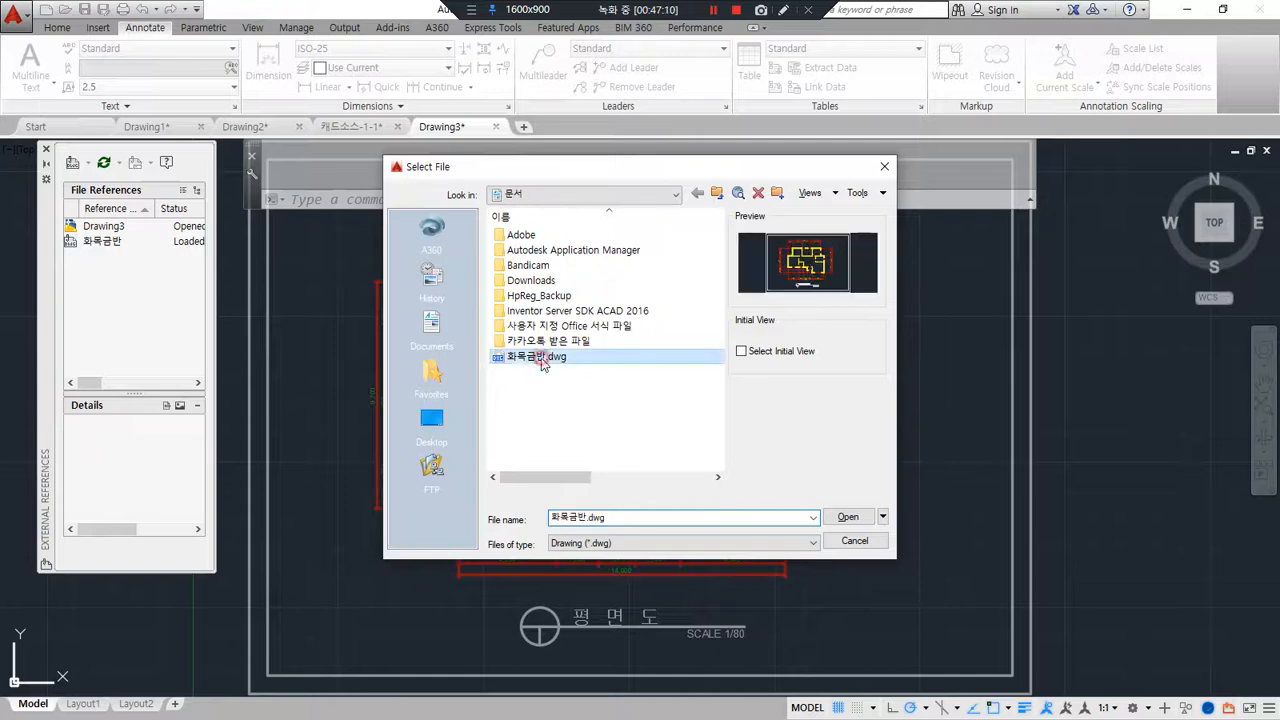
pyautogui.click(848, 517)
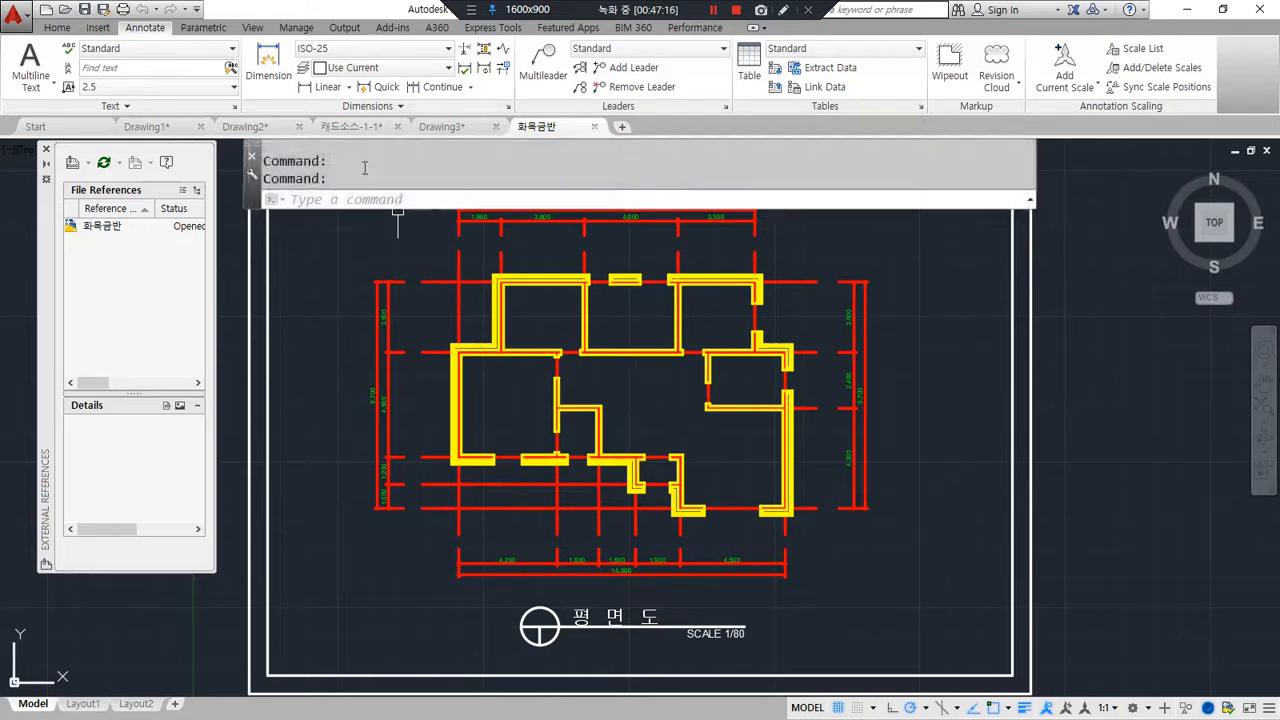
# Step: Find the U-shaped kitchen plan in the 캐드소스-1-1 symbol library drawing and copy it to the clipboard
pyautogui.click(351, 126)
pyautogui.scroll(-6, 700, 340)
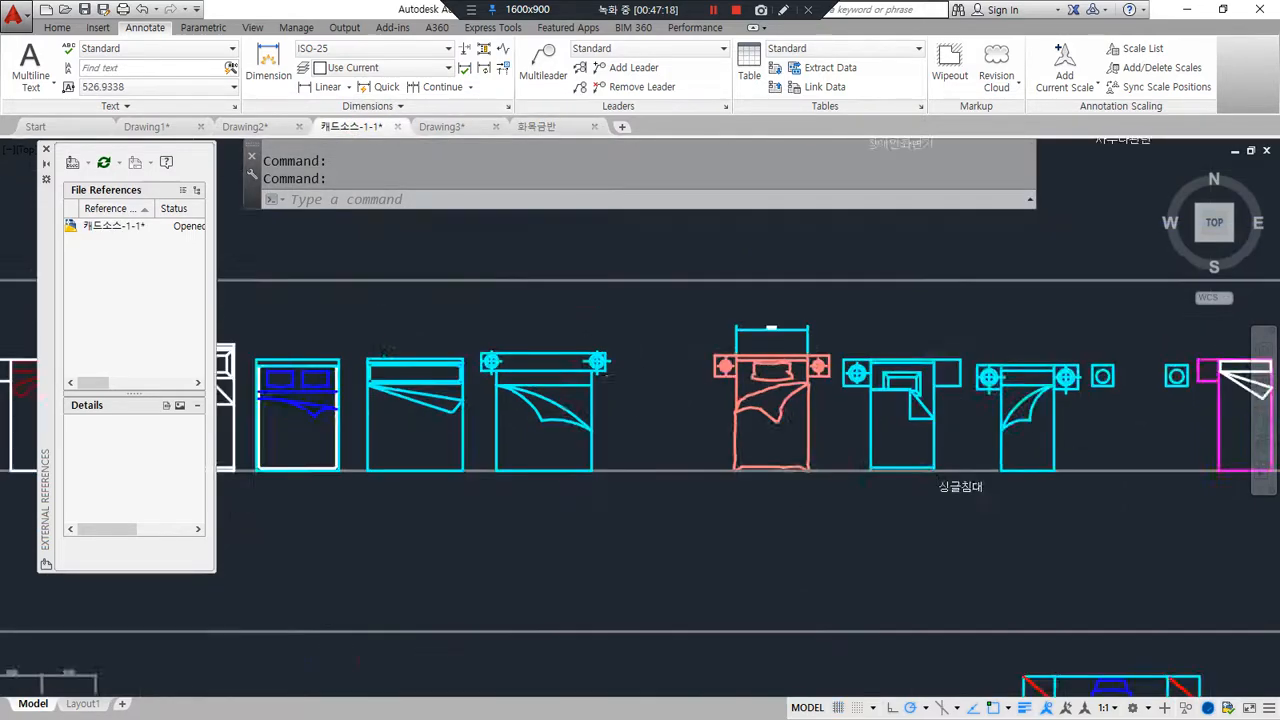
pyautogui.moveTo(684, 299); pyautogui.dragTo(692, 487, button='middle')
pyautogui.scroll(-2, 693, 487)
pyautogui.scroll(-2, 703, 505)
pyautogui.moveTo(991, 389); pyautogui.dragTo(957, 266, button='middle')
pyautogui.scroll(8, 682, 374)
pyautogui.moveTo(540, 441); pyautogui.dragTo(853, 294, button='middle')
pyautogui.moveTo(615, 499); pyautogui.dragTo(895, 190, button='middle')
pyautogui.moveTo(868, 547); pyautogui.dragTo(838, 463, button='middle')
pyautogui.moveTo(824, 649)
pyautogui.mouseDown(button='middle')
pyautogui.moveTo(797, 686)
pyautogui.moveTo(796, 577)
pyautogui.moveTo(797, 686)
pyautogui.mouseUp(button='middle')
pyautogui.moveTo(822, 401)
pyautogui.mouseDown(button='middle')
pyautogui.moveTo(849, 457)
pyautogui.moveTo(820, 520)
pyautogui.mouseUp(button='middle')
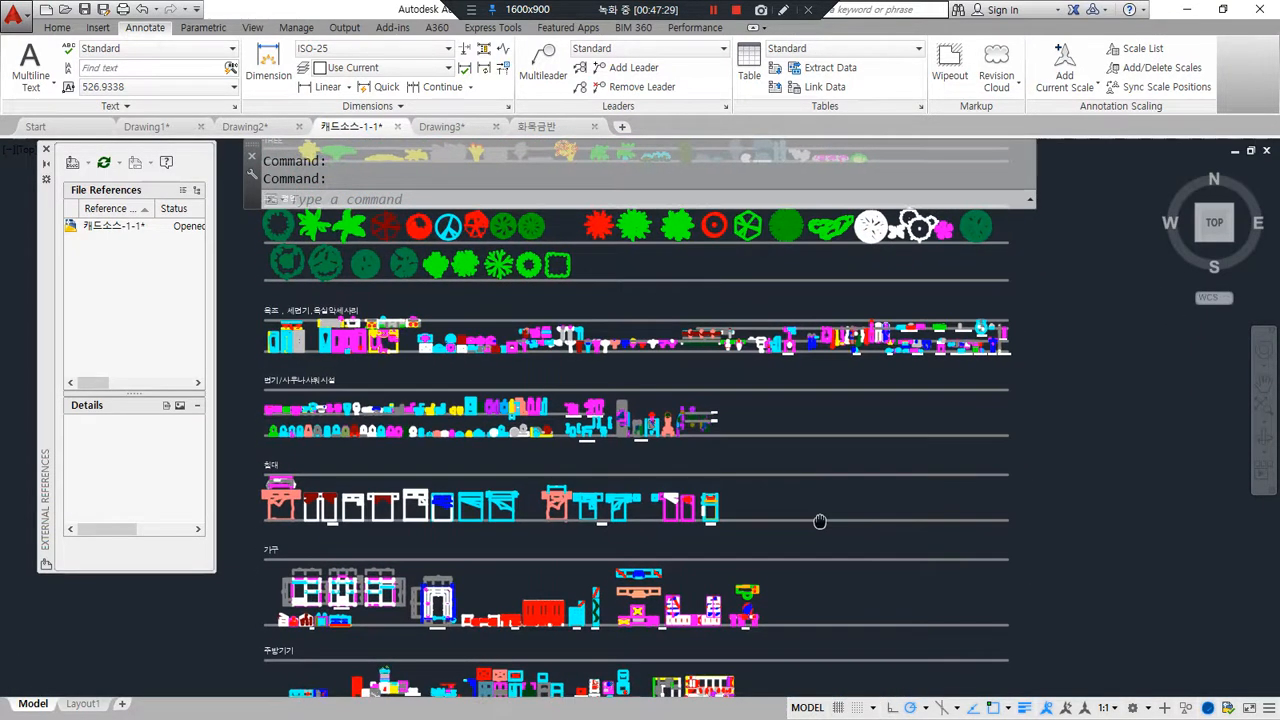
pyautogui.scroll(4, 600, 451)
pyautogui.moveTo(600, 451); pyautogui.dragTo(860, 187, button='middle')
pyautogui.scroll(-2, 840, 492)
pyautogui.moveTo(850, 546); pyautogui.dragTo(805, 282, button='middle')
pyautogui.scroll(3, 805, 282)
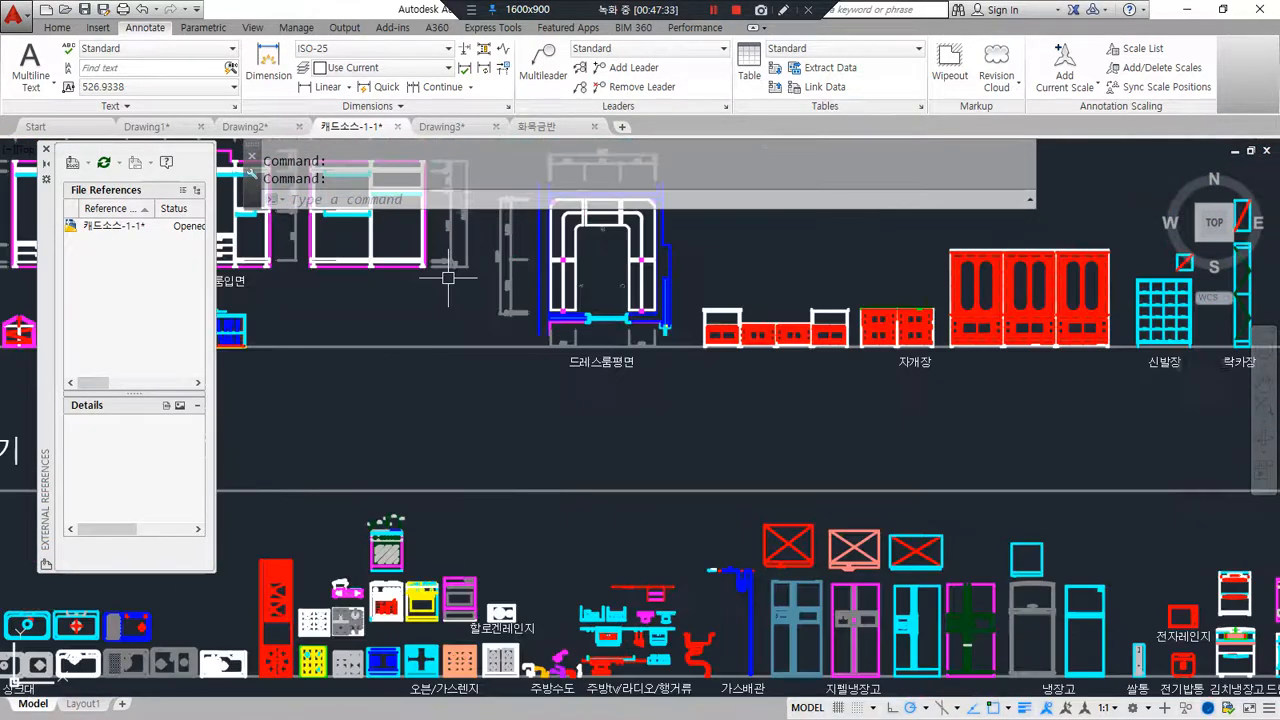
pyautogui.scroll(-3, 805, 282)
pyautogui.moveTo(831, 456); pyautogui.dragTo(607, 449, button='middle')
pyautogui.scroll(8, 638, 402)
pyautogui.click(542, 250)
pyautogui.click(853, 633)
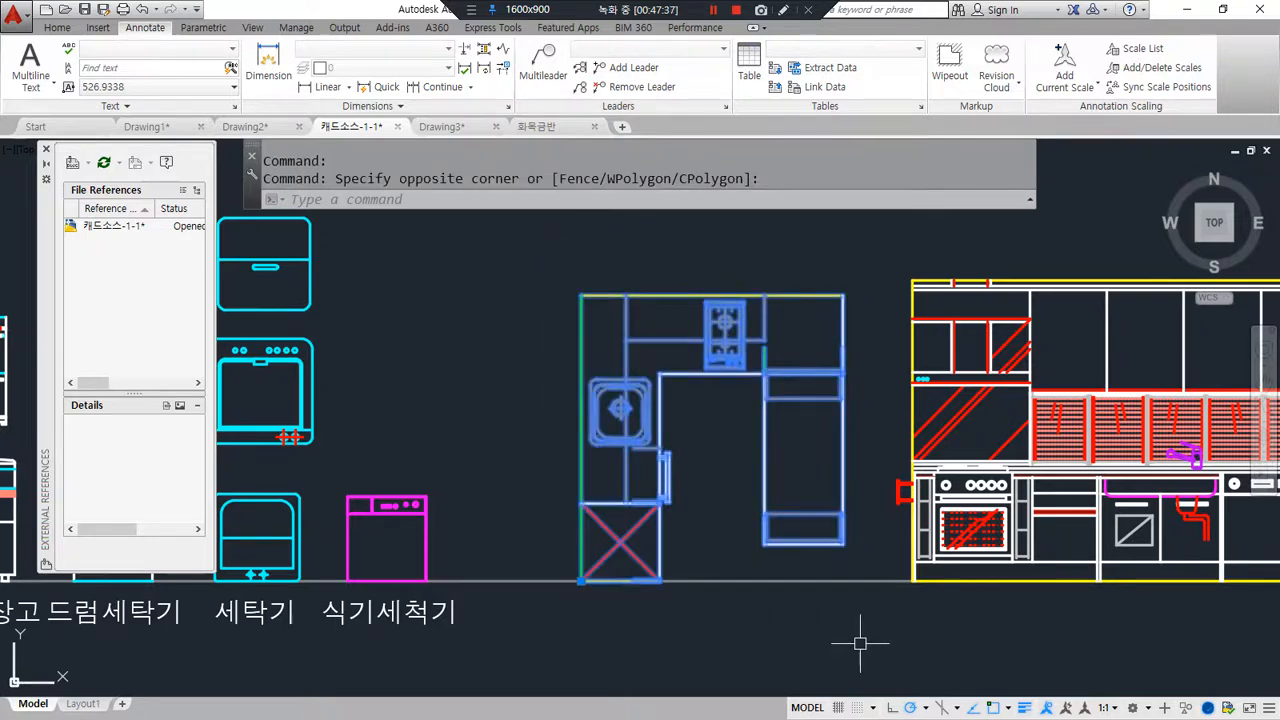
pyautogui.hotkey('ctrl', 'c')
# Step: Paste the copied kitchen plan into the upper middle room of the 화목금반 floor plan
pyautogui.click(536, 126)
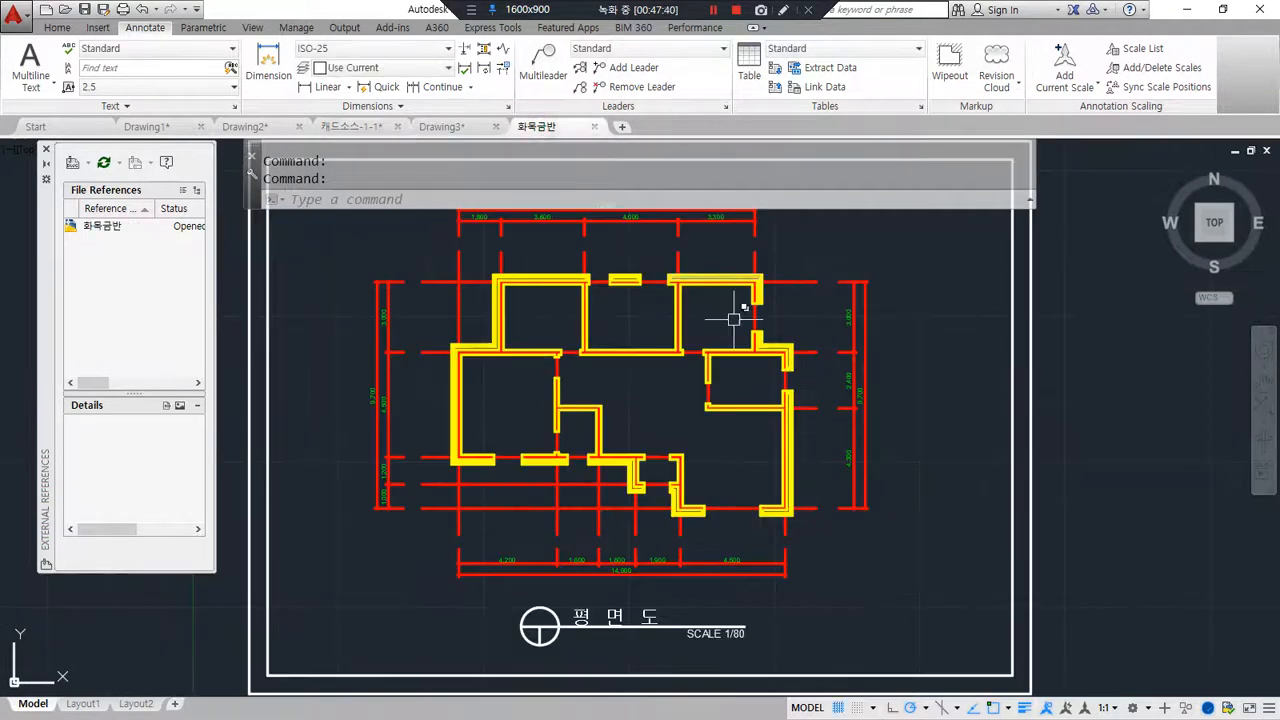
pyautogui.hotkey('ctrl', 'v')
pyautogui.scroll(4, 585, 352)
pyautogui.moveTo(562, 356); pyautogui.dragTo(638, 598, button='middle')
pyautogui.click(458, 569)
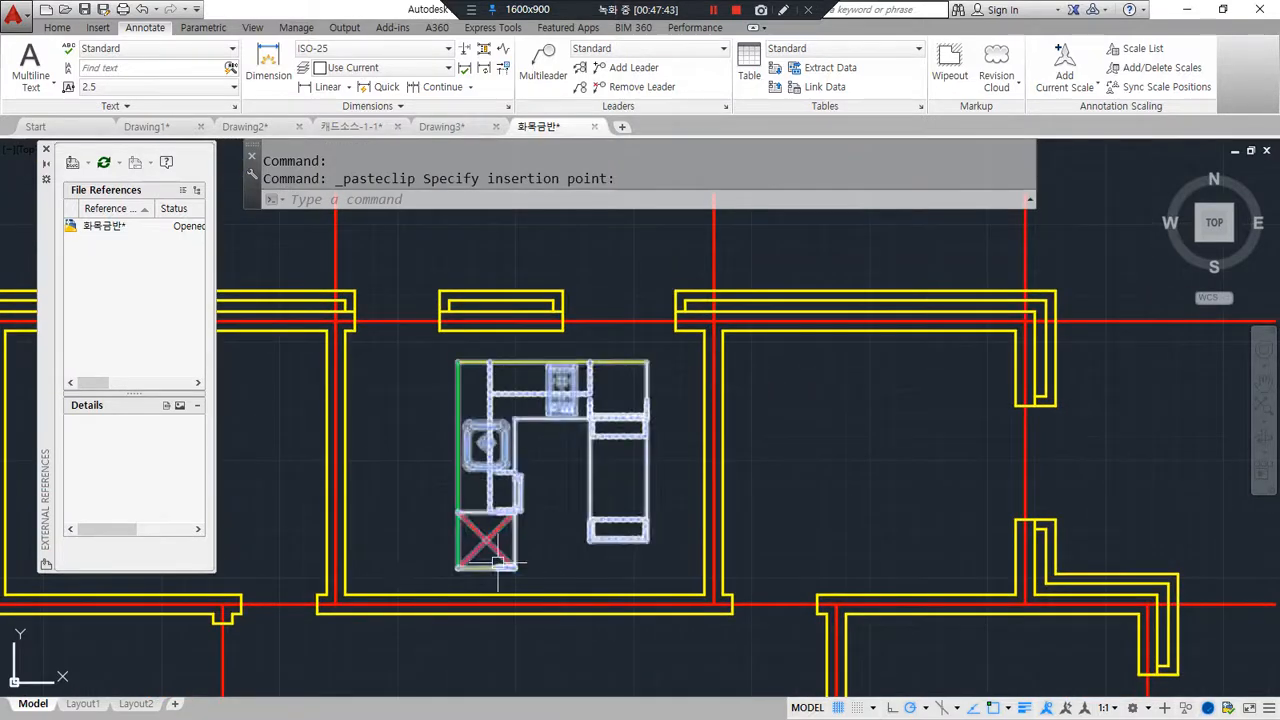
# Step: Mirror the kitchen plan about a vertical line through the midpoint of its upper edge, erasing the source object
pyautogui.write('mi')
pyautogui.press('Return')
pyautogui.click(545, 424)
pyautogui.press('Return')
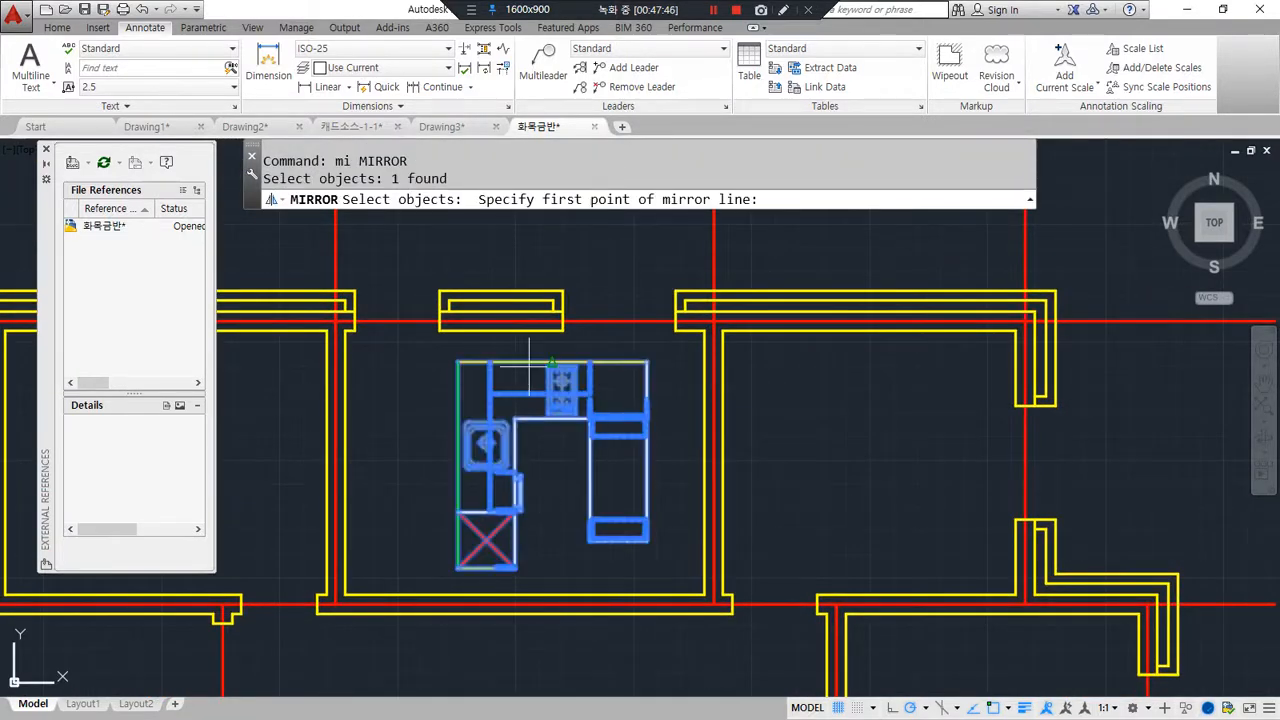
pyautogui.click(552, 362)
pyautogui.click(560, 548)
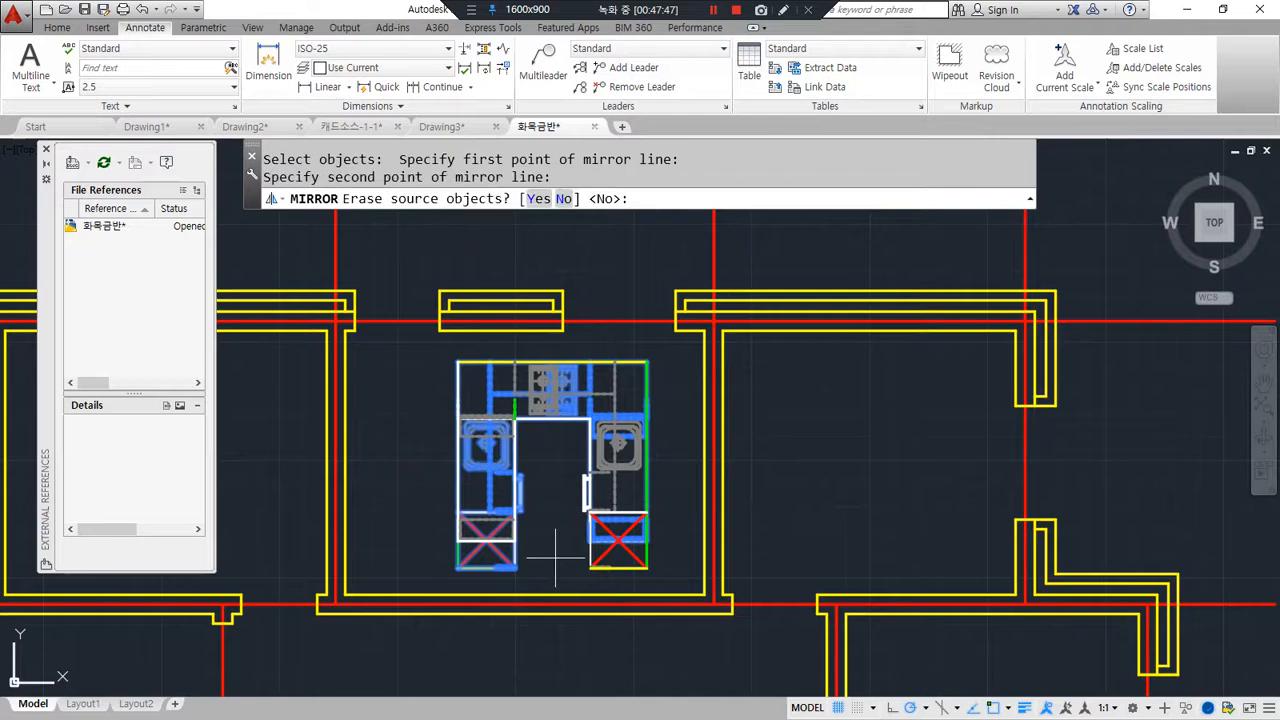
pyautogui.write('y')
pyautogui.press('Return')
# Step: Move the kitchen plan by its upper-right corner to the room's upper-right inner corner, and save the 화목금반 drawing
pyautogui.write('m')
pyautogui.press('Return')
pyautogui.click(570, 530)
pyautogui.press('Return')
pyautogui.click(647, 362)
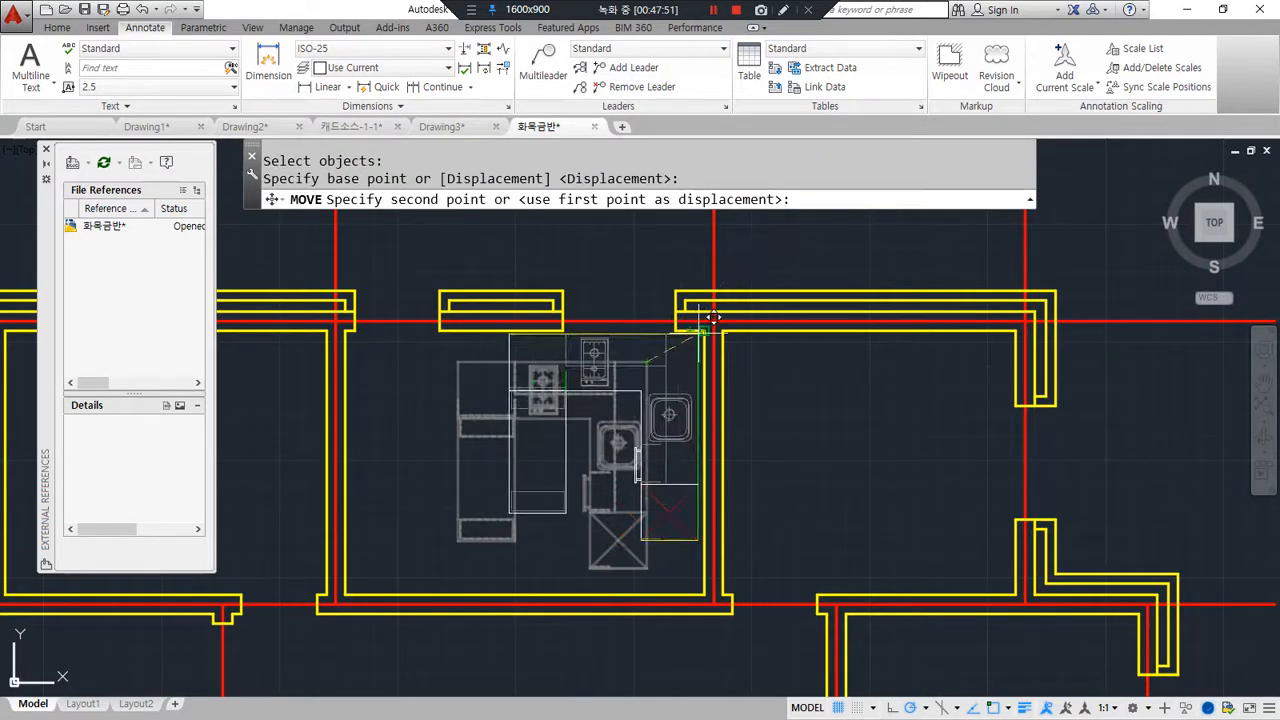
pyautogui.click(705, 331)
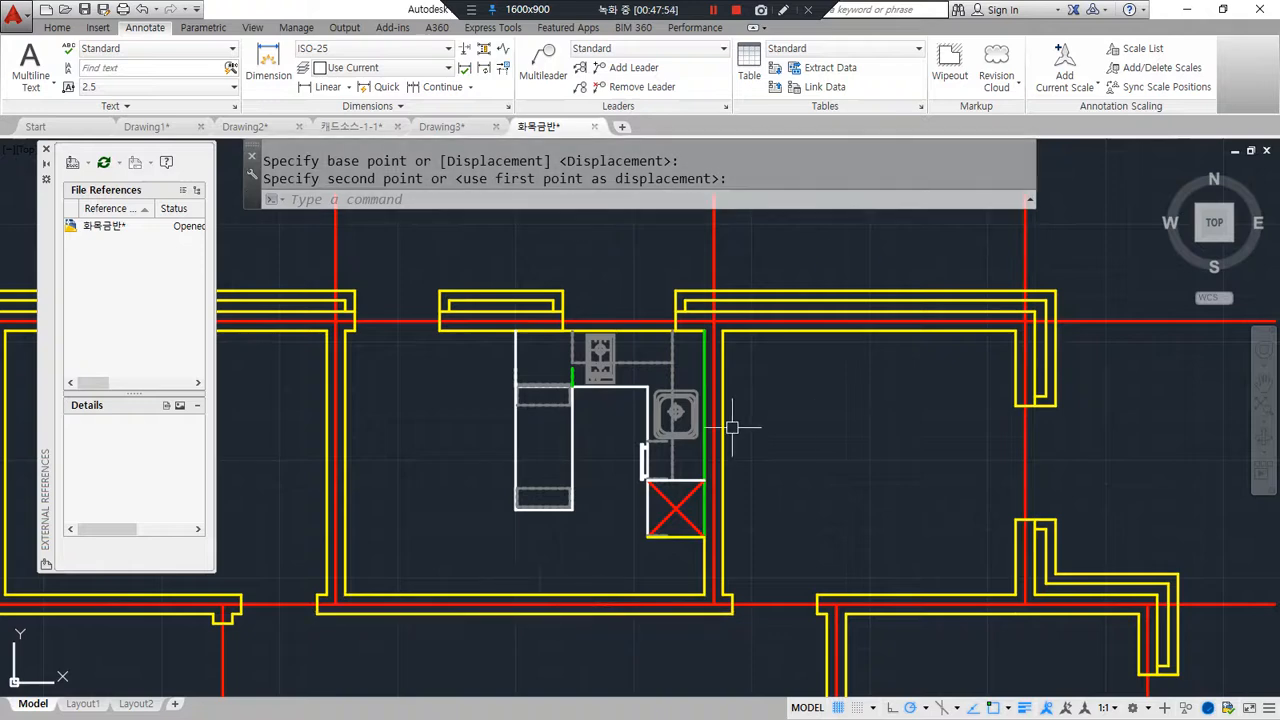
pyautogui.scroll(-2, 731, 428)
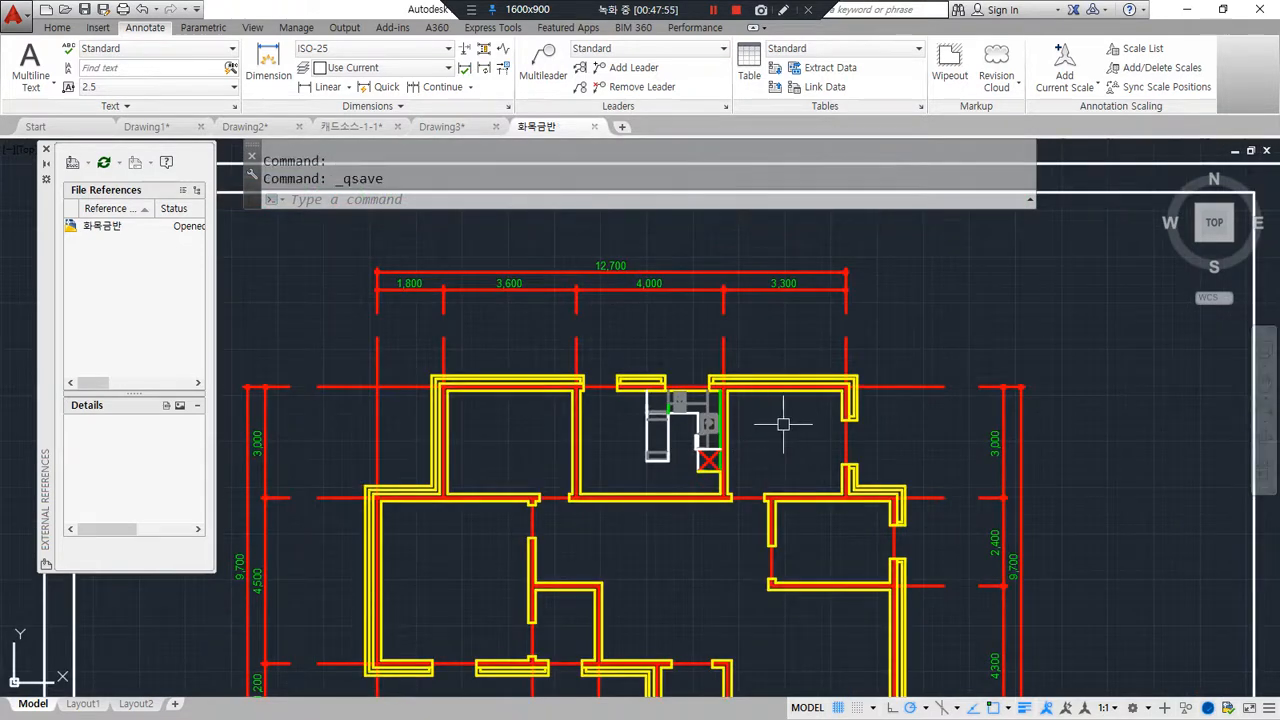
pyautogui.hotkey('ctrl', 's')
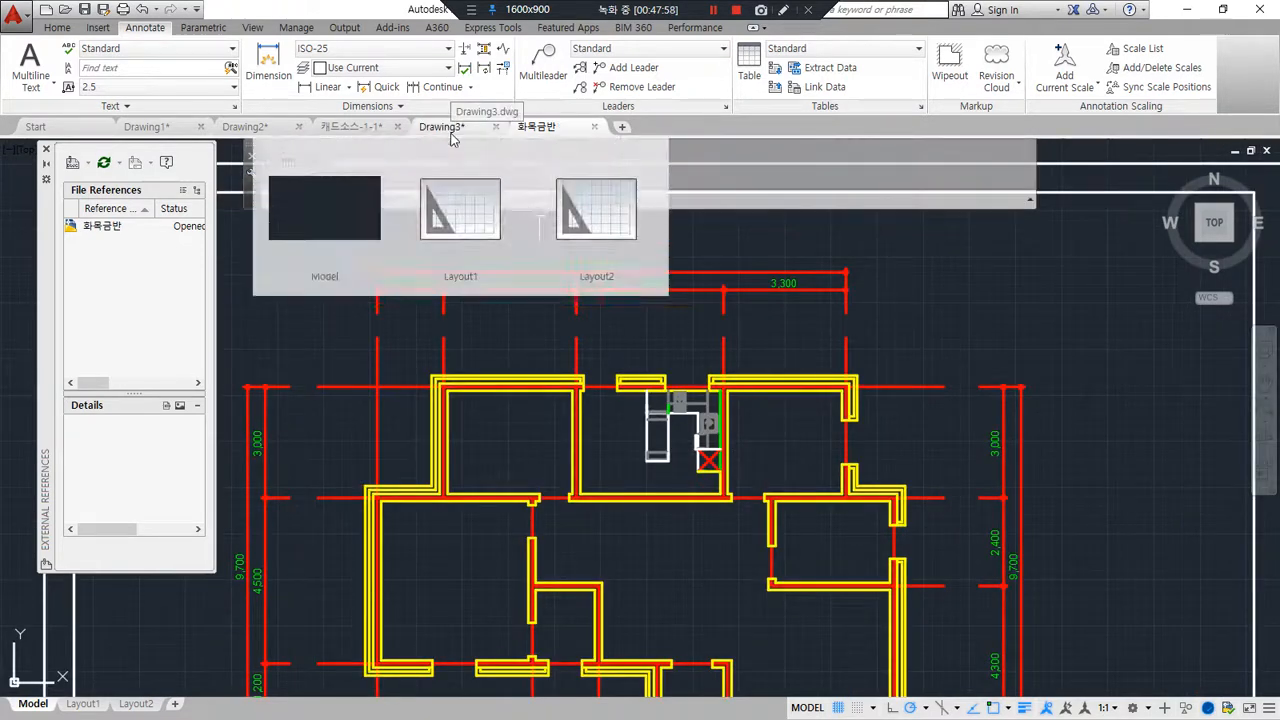
# Step: Return to Drawing3 and widen the External References palette to show the full status of the 화목금반 reference
pyautogui.click(448, 130)
pyautogui.moveTo(150, 251); pyautogui.dragTo(229, 256)
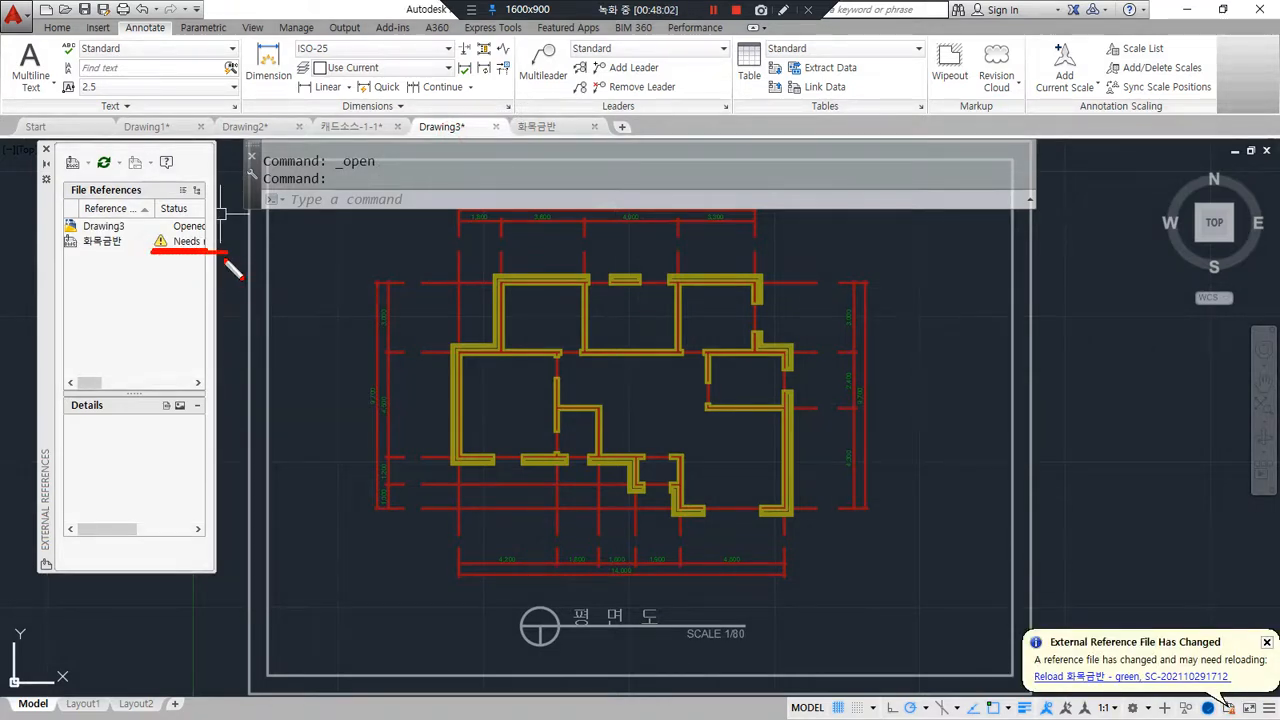
pyautogui.moveTo(215, 290); pyautogui.dragTo(298, 281)
pyautogui.moveTo(163, 252); pyautogui.dragTo(241, 251)
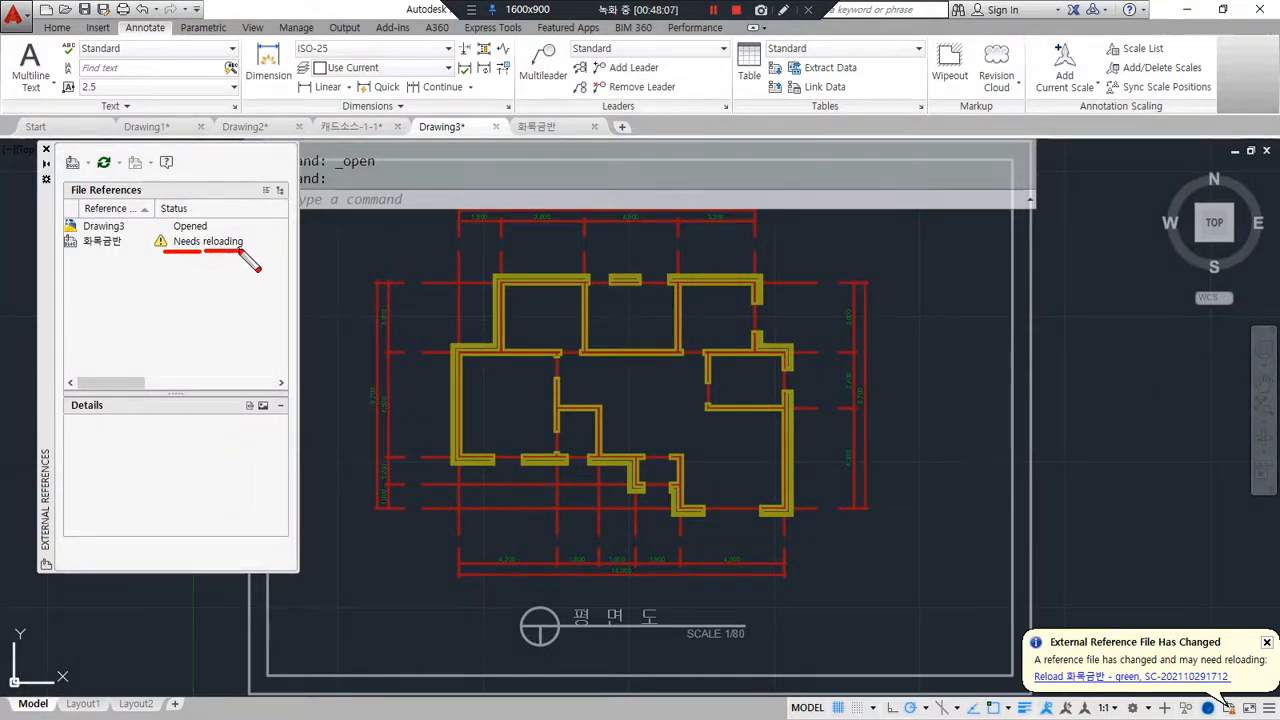
pyautogui.moveTo(159, 249); pyautogui.dragTo(230, 251)
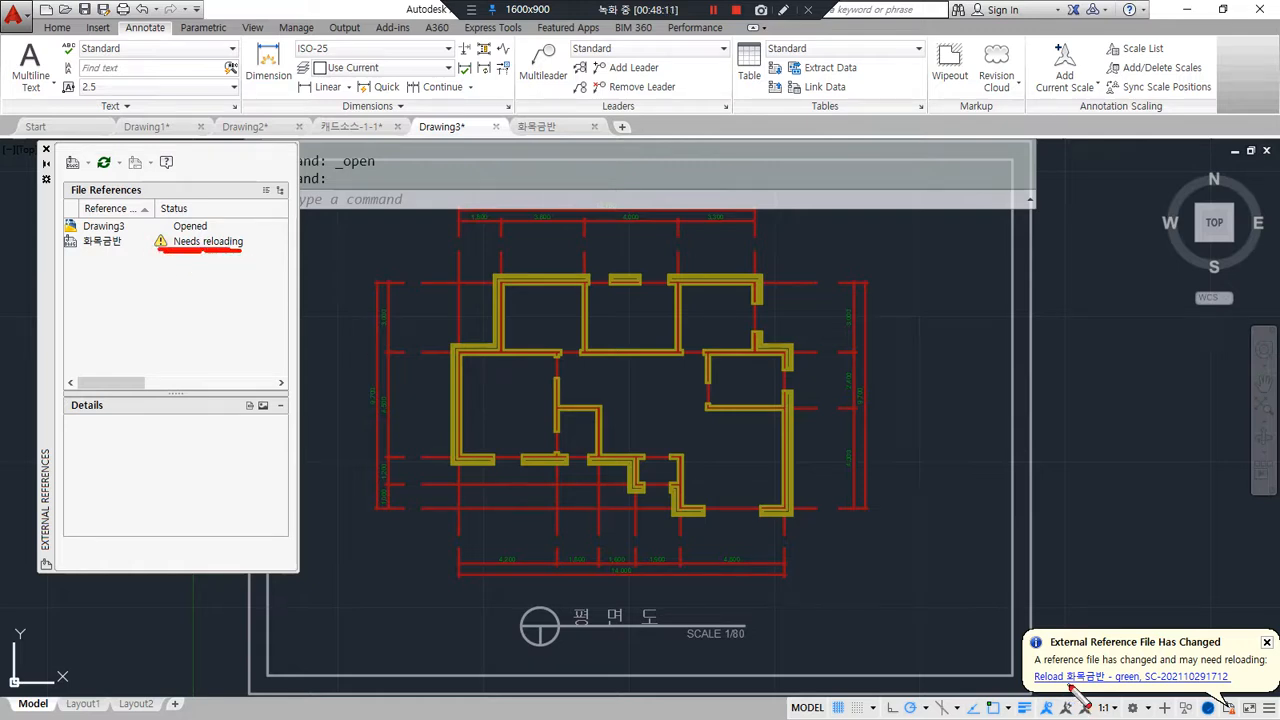
pyautogui.moveTo(1035, 687); pyautogui.dragTo(1254, 690)
pyautogui.moveTo(232, 262)
pyautogui.mouseDown()
pyautogui.moveTo(610, 552)
pyautogui.moveTo(1004, 648)
pyautogui.moveTo(956, 662)
pyautogui.mouseUp()
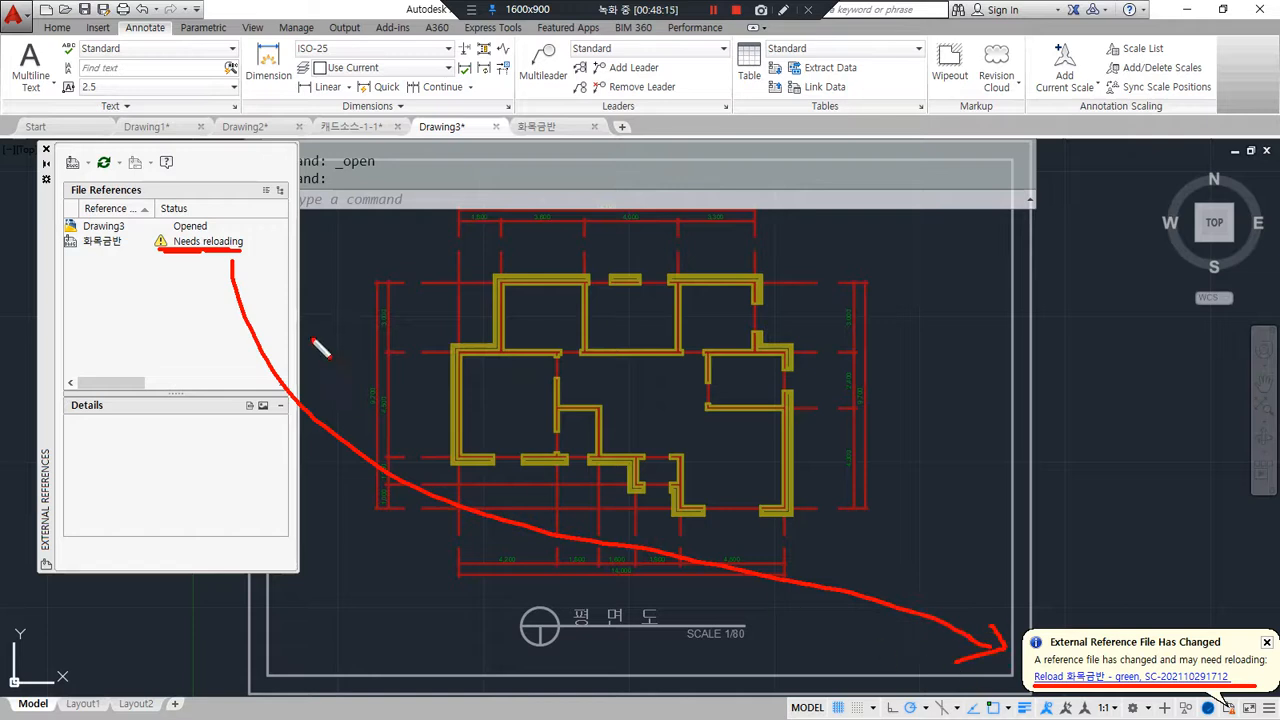
pyautogui.moveTo(211, 278)
pyautogui.mouseDown()
pyautogui.moveTo(233, 263)
pyautogui.moveTo(256, 281)
pyautogui.mouseUp()
pyautogui.moveTo(130, 383)
pyautogui.mouseDown()
pyautogui.moveTo(212, 184)
pyautogui.moveTo(170, 370)
pyautogui.mouseUp()
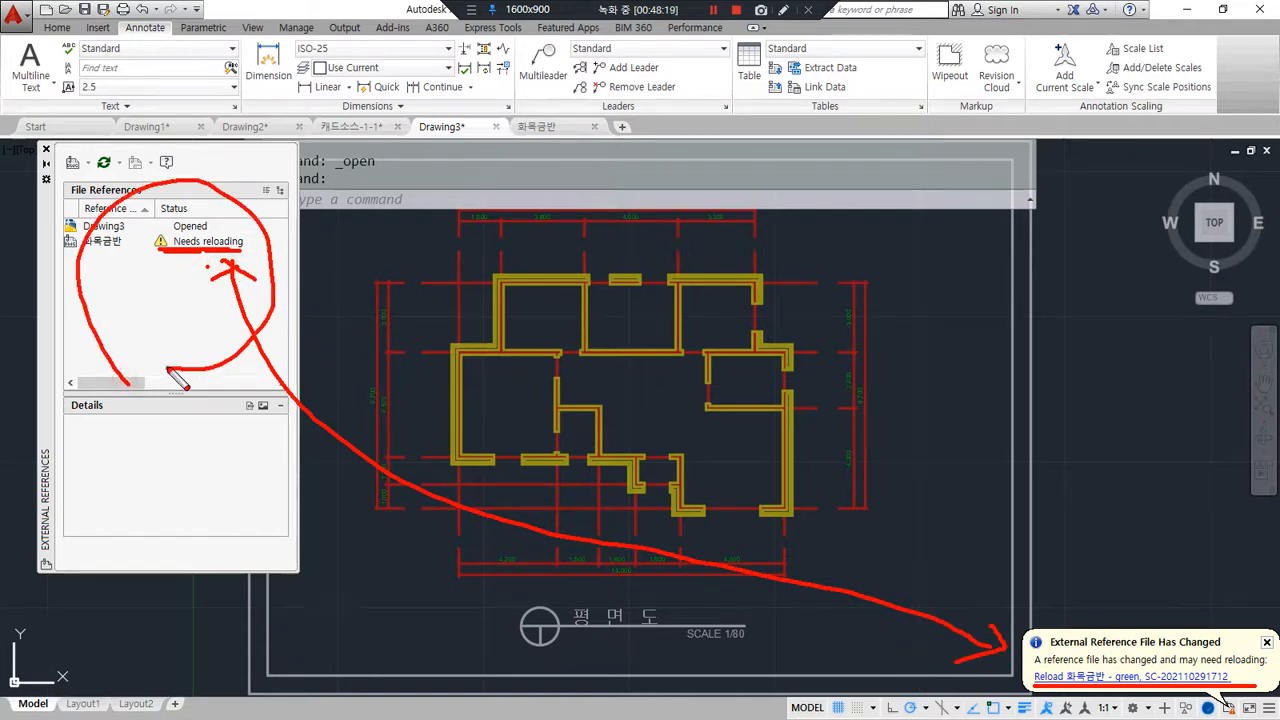
pyautogui.rightClick(181, 248)
pyautogui.click(121, 243)
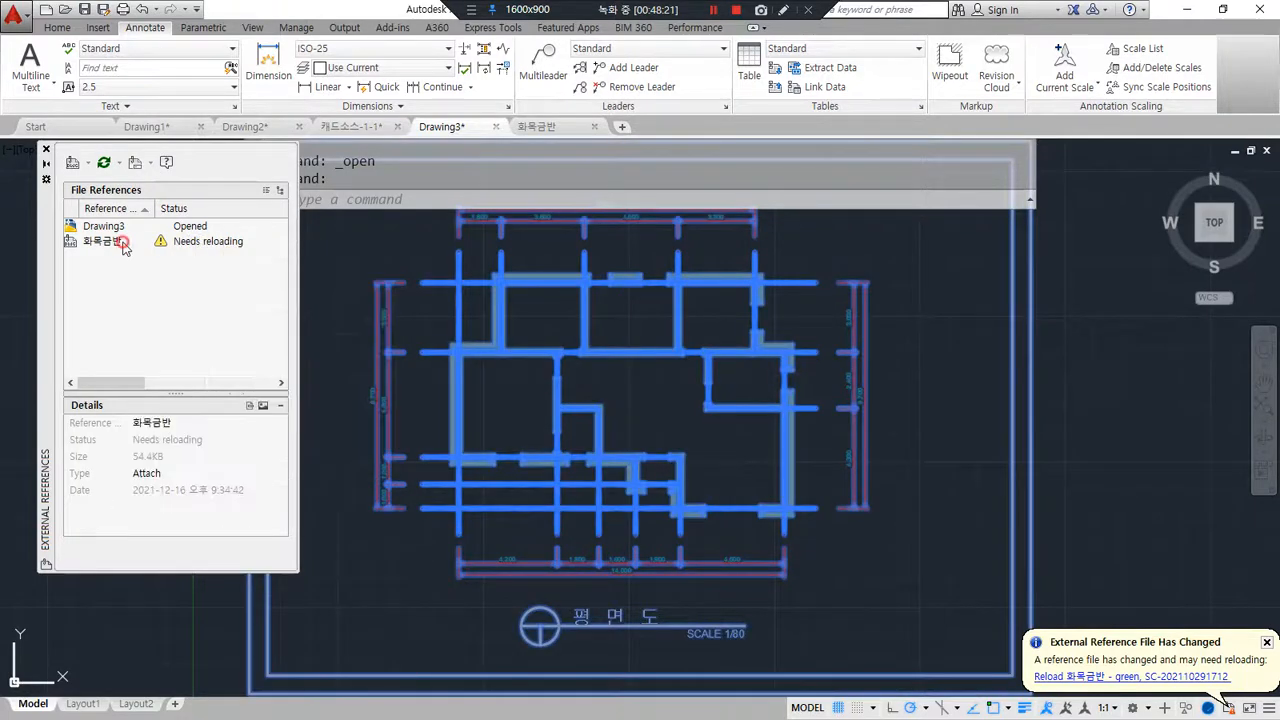
pyautogui.rightClick(114, 248)
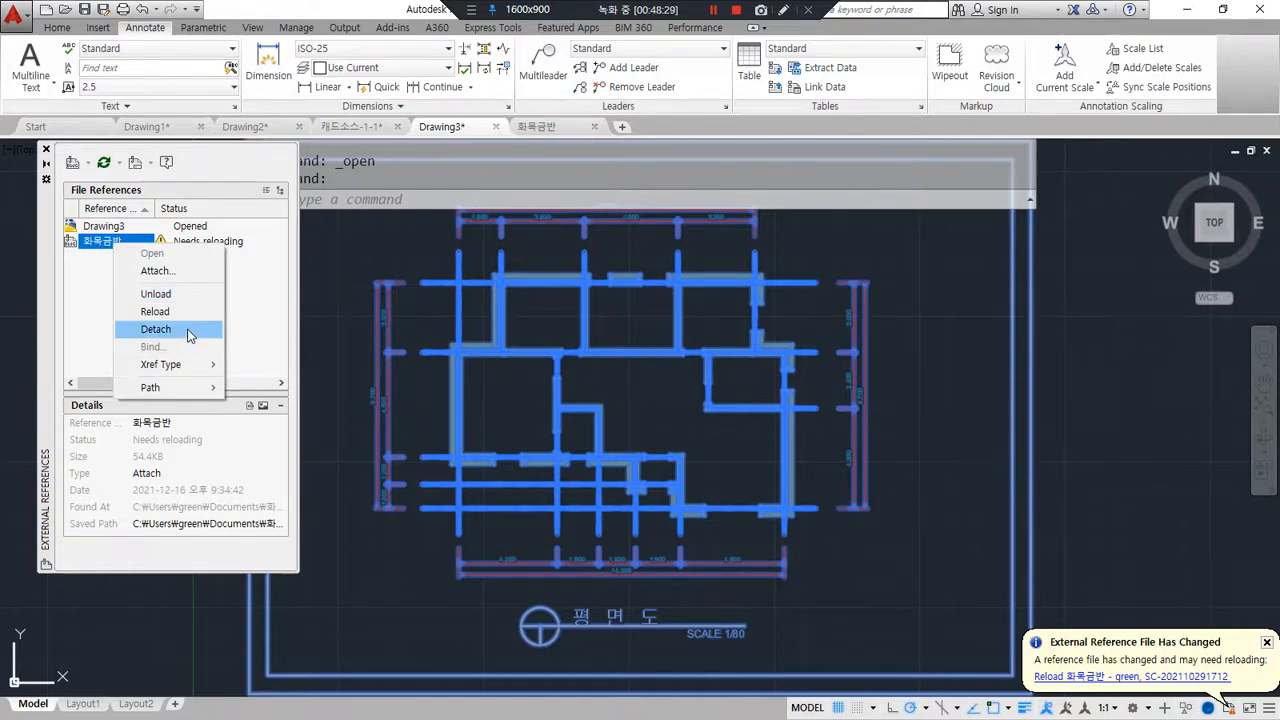
pyautogui.press('Escape')
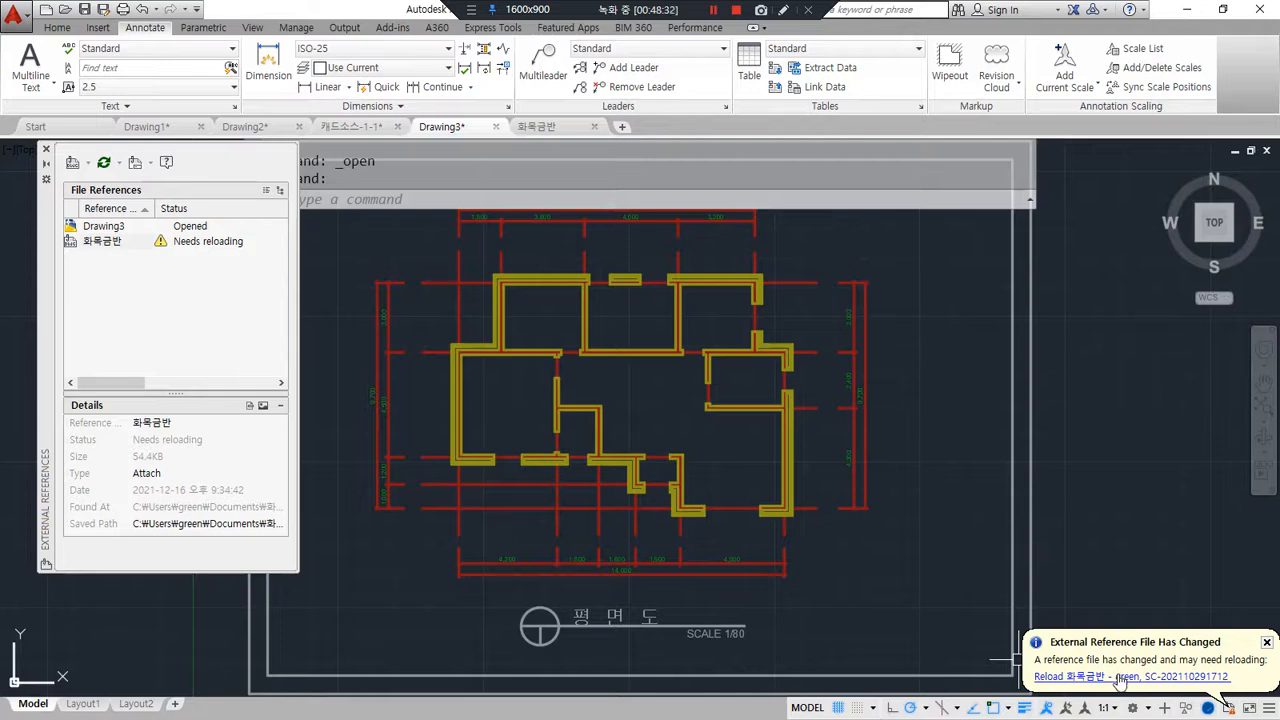
# Step: Reload the changed 화목금반 reference in Drawing3 to bring in the added kitchen, and inspect that room up close
pyautogui.moveTo(696, 356)
pyautogui.mouseDown()
pyautogui.moveTo(607, 374)
pyautogui.moveTo(702, 362)
pyautogui.mouseUp()
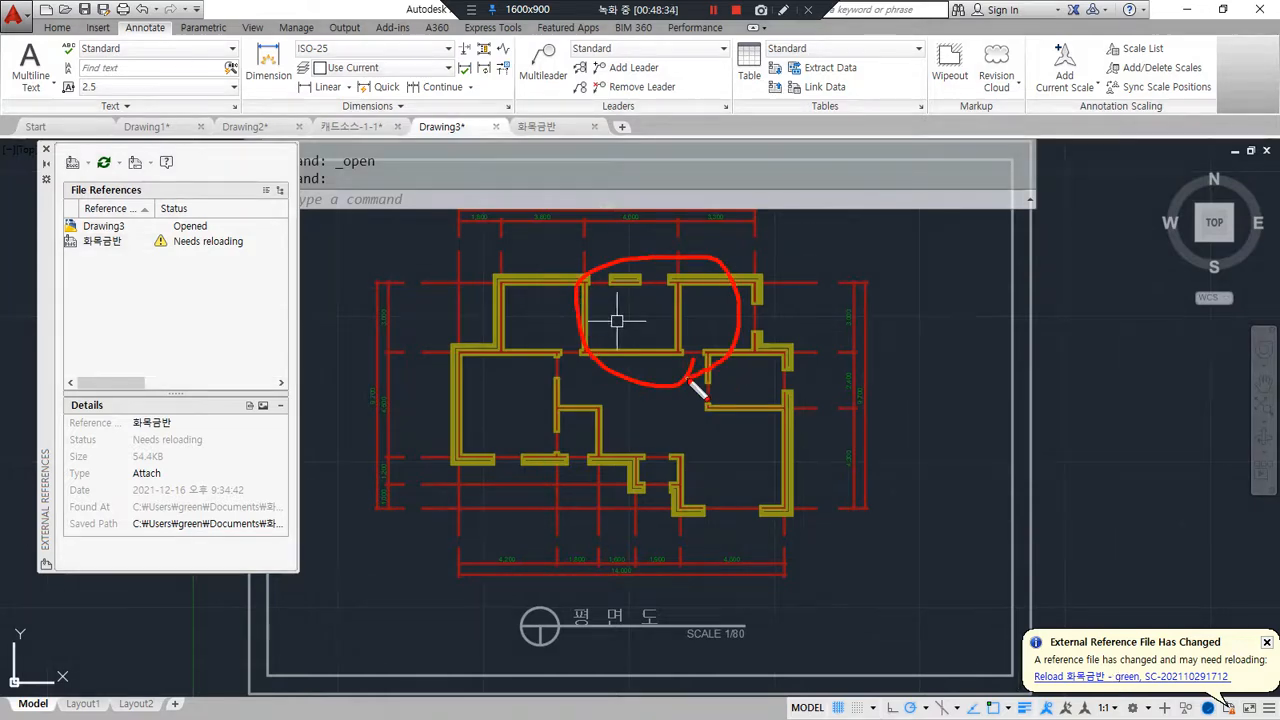
pyautogui.click(1043, 677)
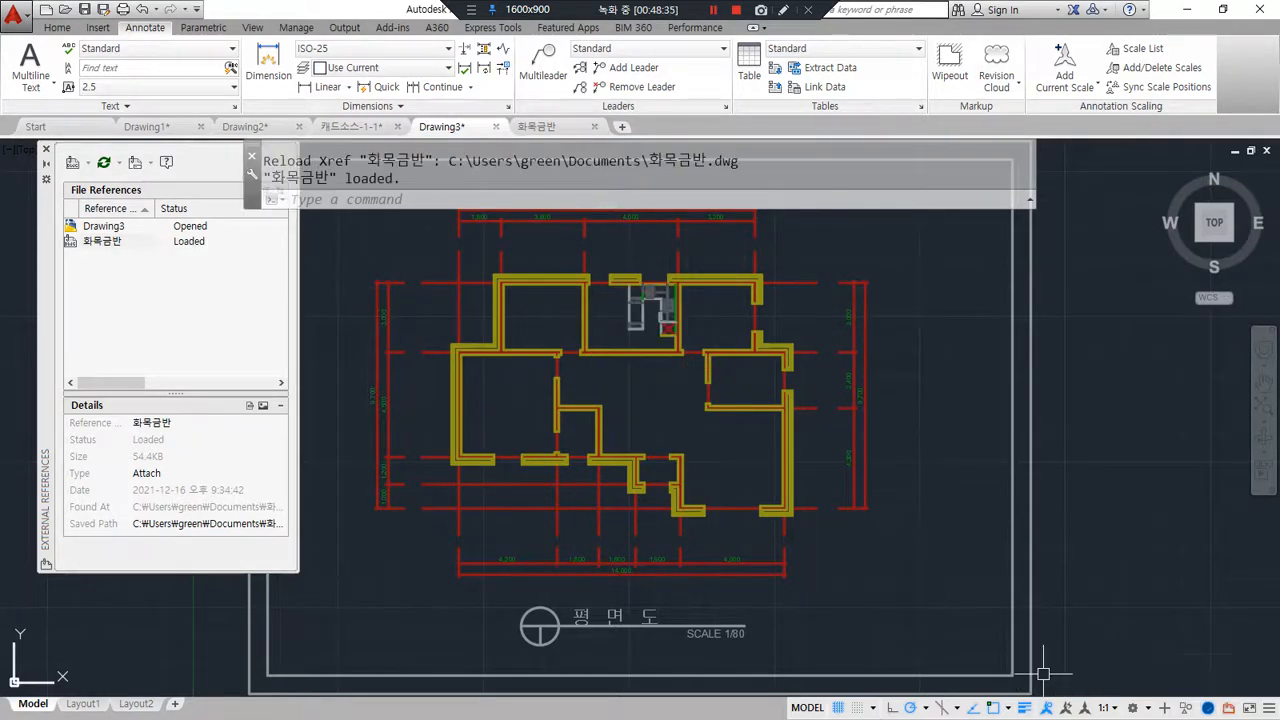
pyautogui.scroll(6, 657, 320)
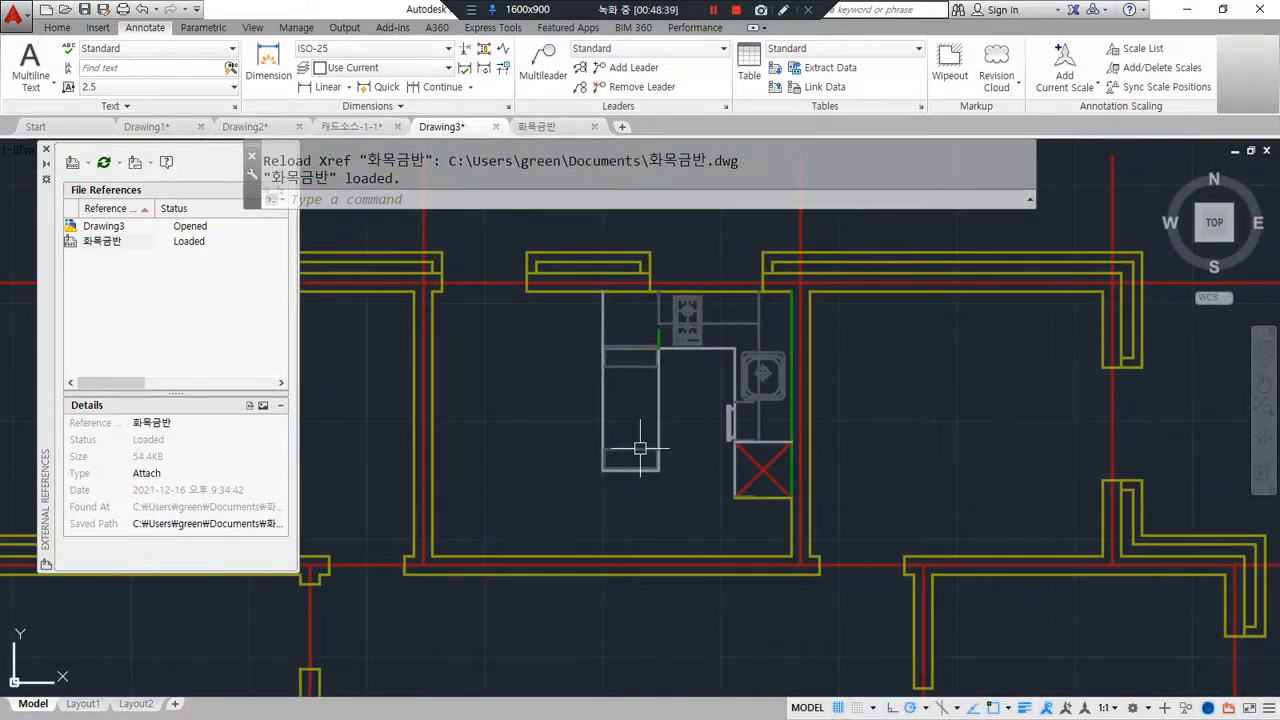
# Step: Delete the kitchen plan from the 화목금반 source drawing and save the file
pyautogui.click(540, 128)
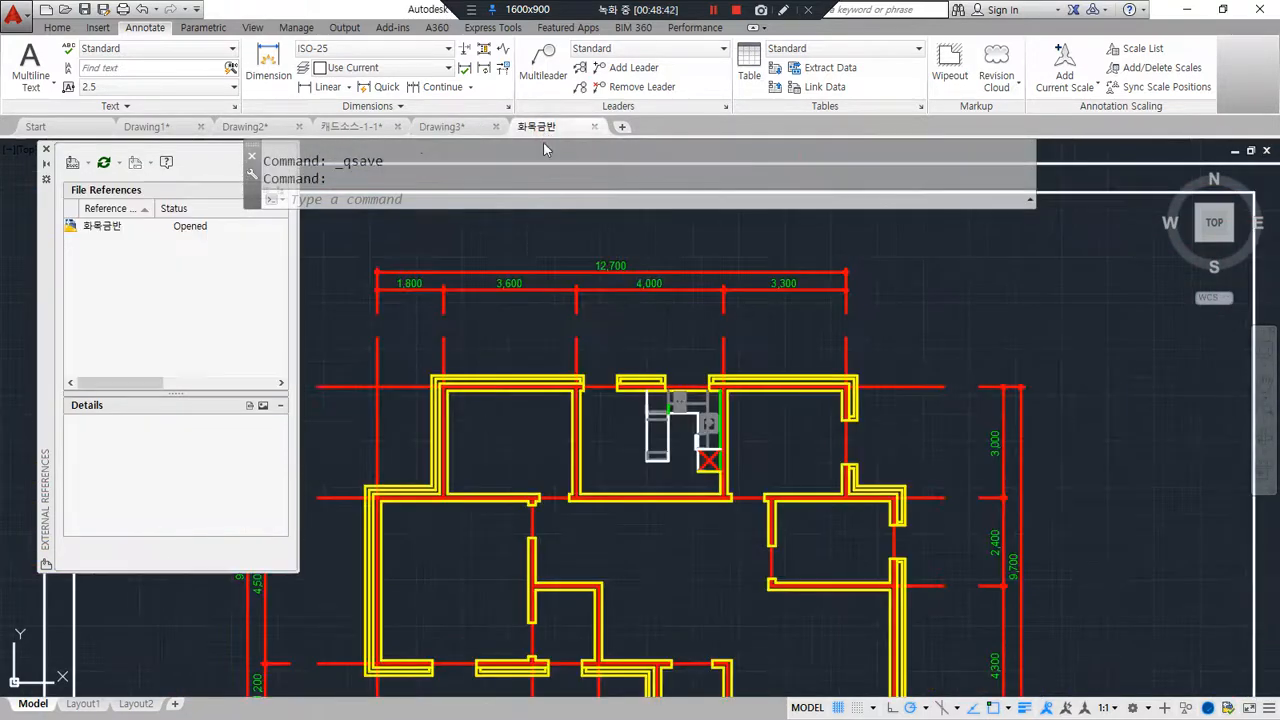
pyautogui.scroll(4, 655, 410)
pyautogui.click(675, 474)
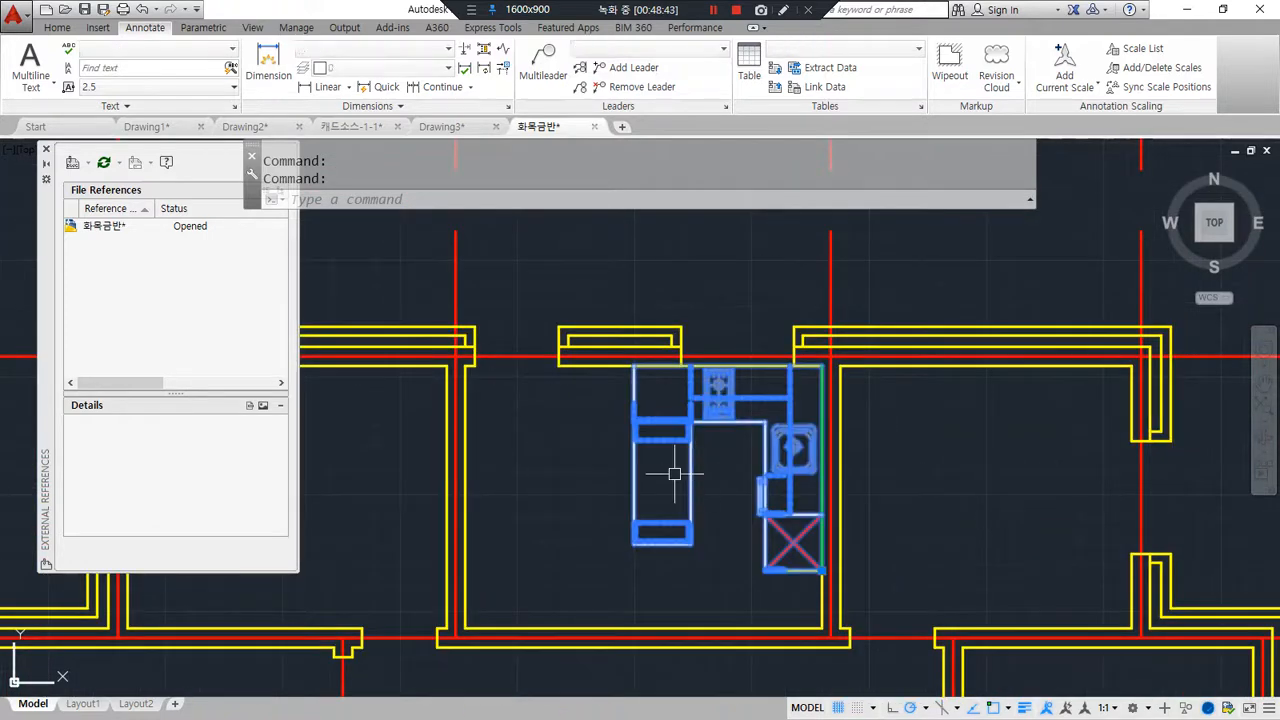
pyautogui.press('Delete')
pyautogui.hotkey('ctrl', 's')
# Step: Return to Drawing3 and reload the 화목금반 reference to update it with the kitchen's deletion
pyautogui.click(450, 128)
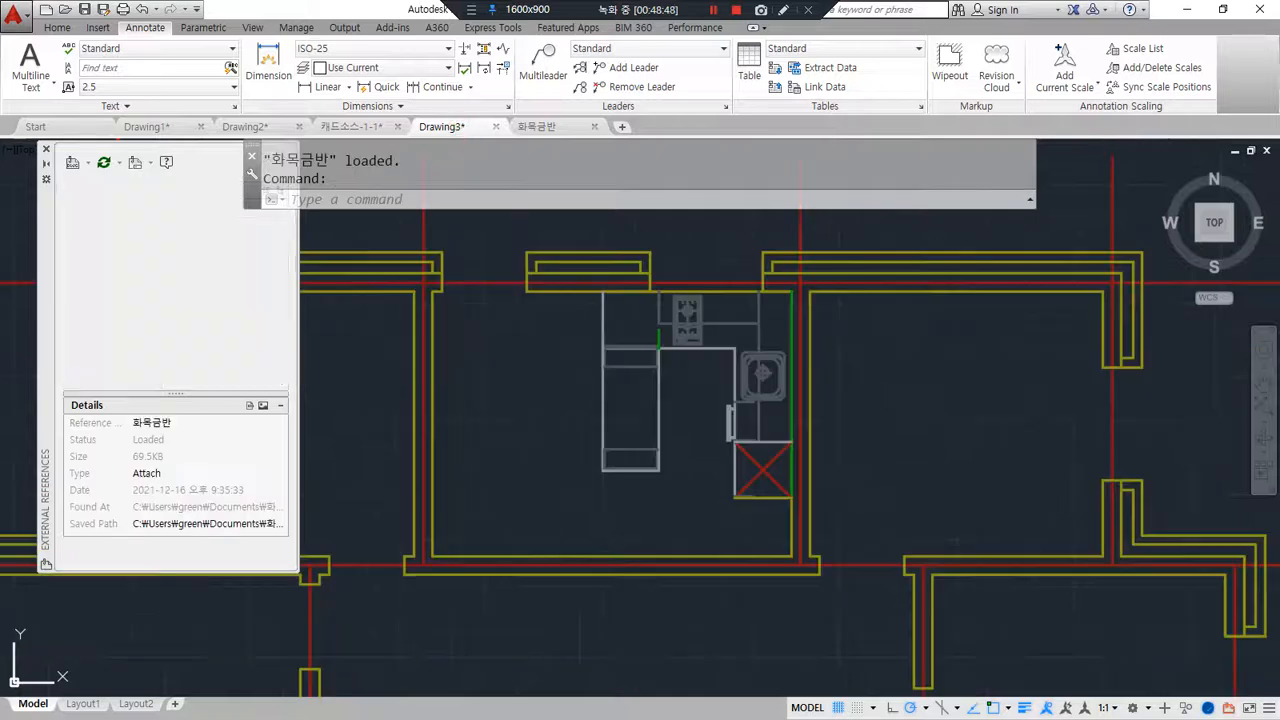
pyautogui.moveTo(708, 543)
pyautogui.mouseDown()
pyautogui.moveTo(614, 277)
pyautogui.moveTo(791, 523)
pyautogui.moveTo(697, 563)
pyautogui.mouseUp()
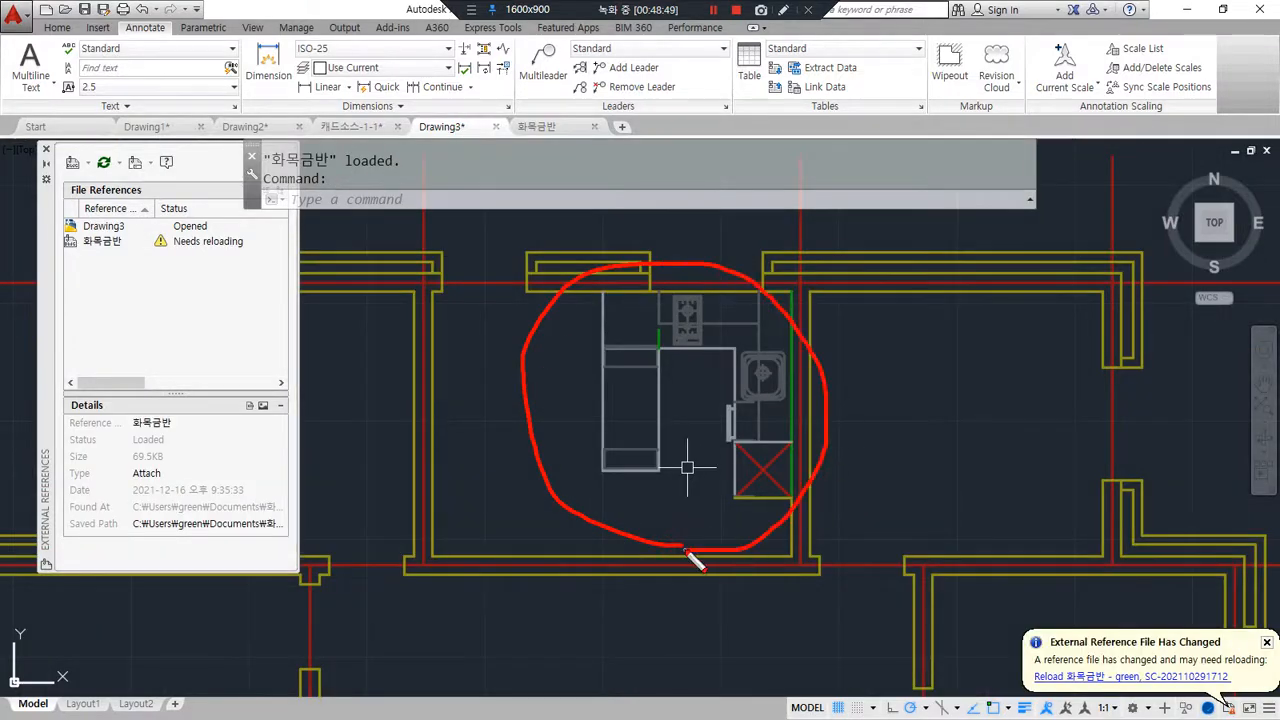
pyautogui.moveTo(150, 255); pyautogui.dragTo(268, 256)
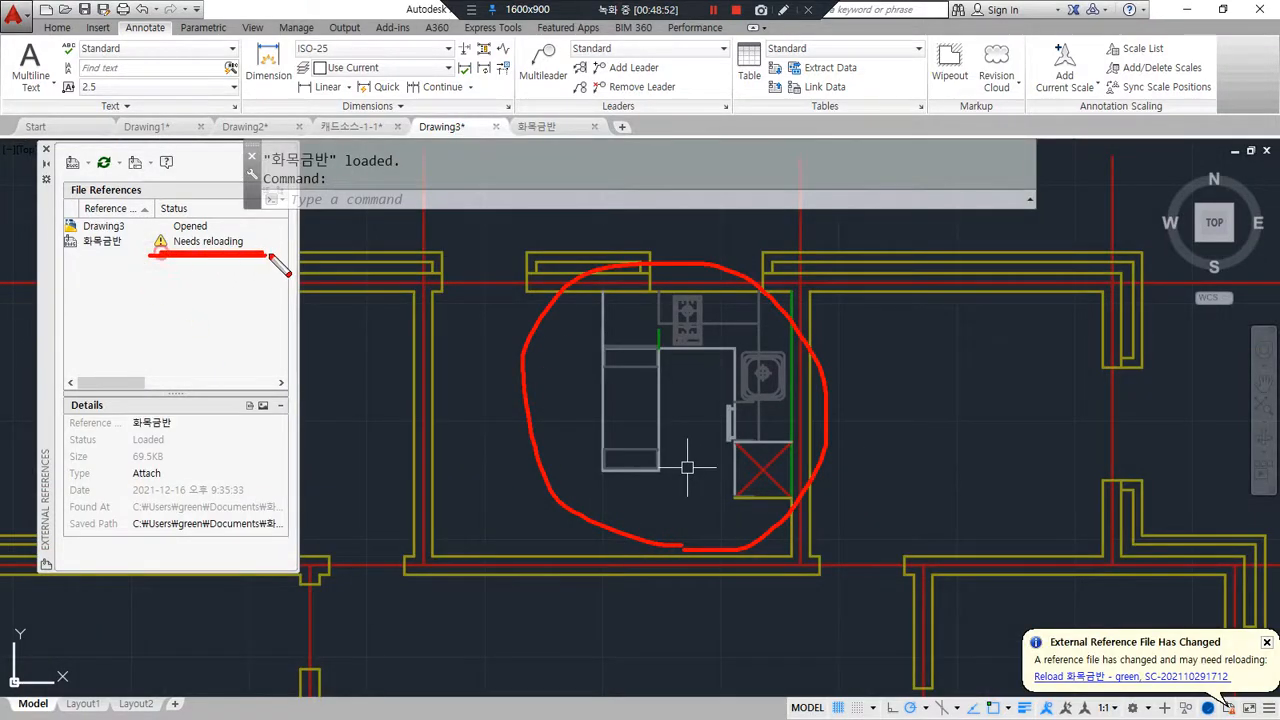
pyautogui.click(111, 243)
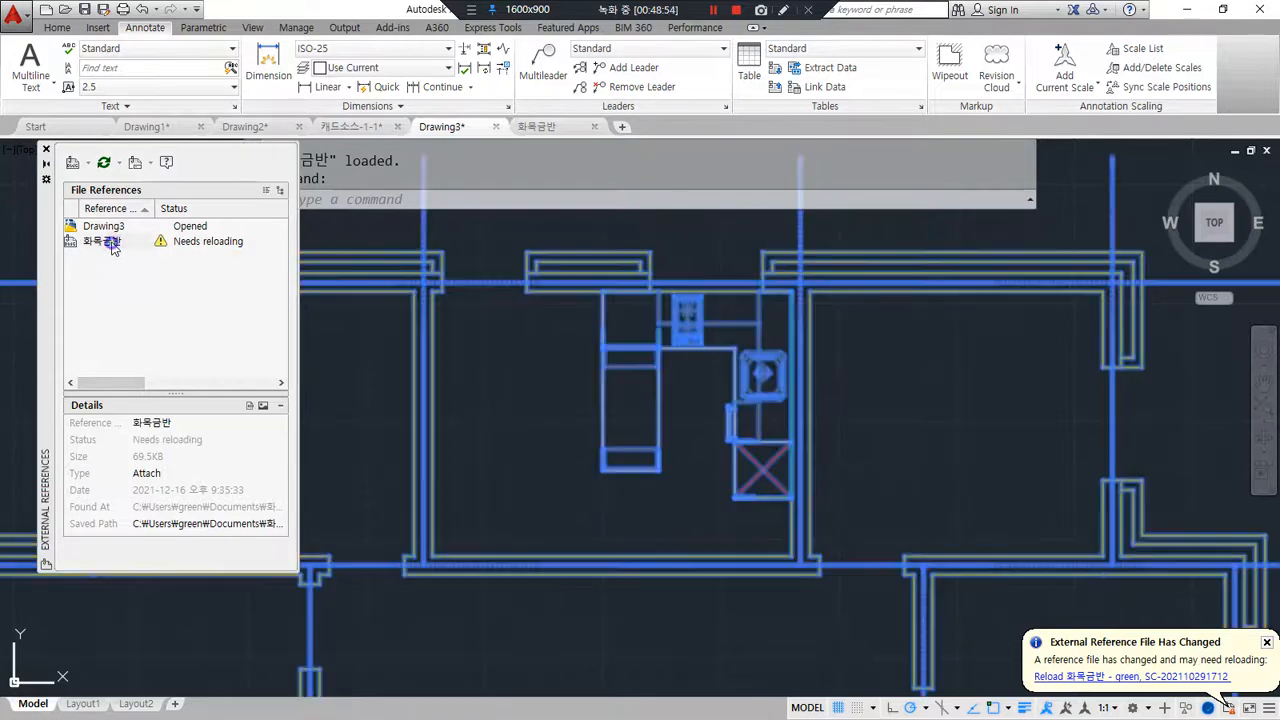
pyautogui.rightClick(113, 248)
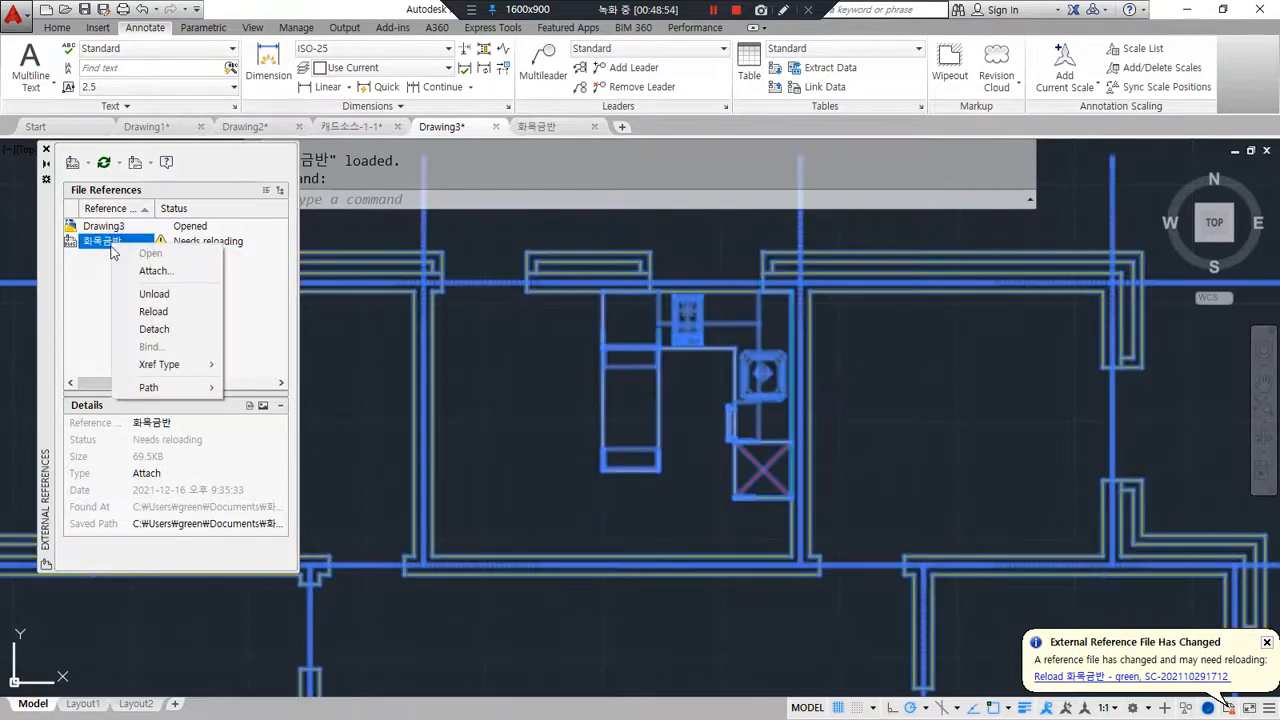
pyautogui.click(152, 311)
pyautogui.moveTo(721, 478)
pyautogui.mouseDown()
pyautogui.moveTo(709, 320)
pyautogui.moveTo(722, 500)
pyautogui.mouseUp()
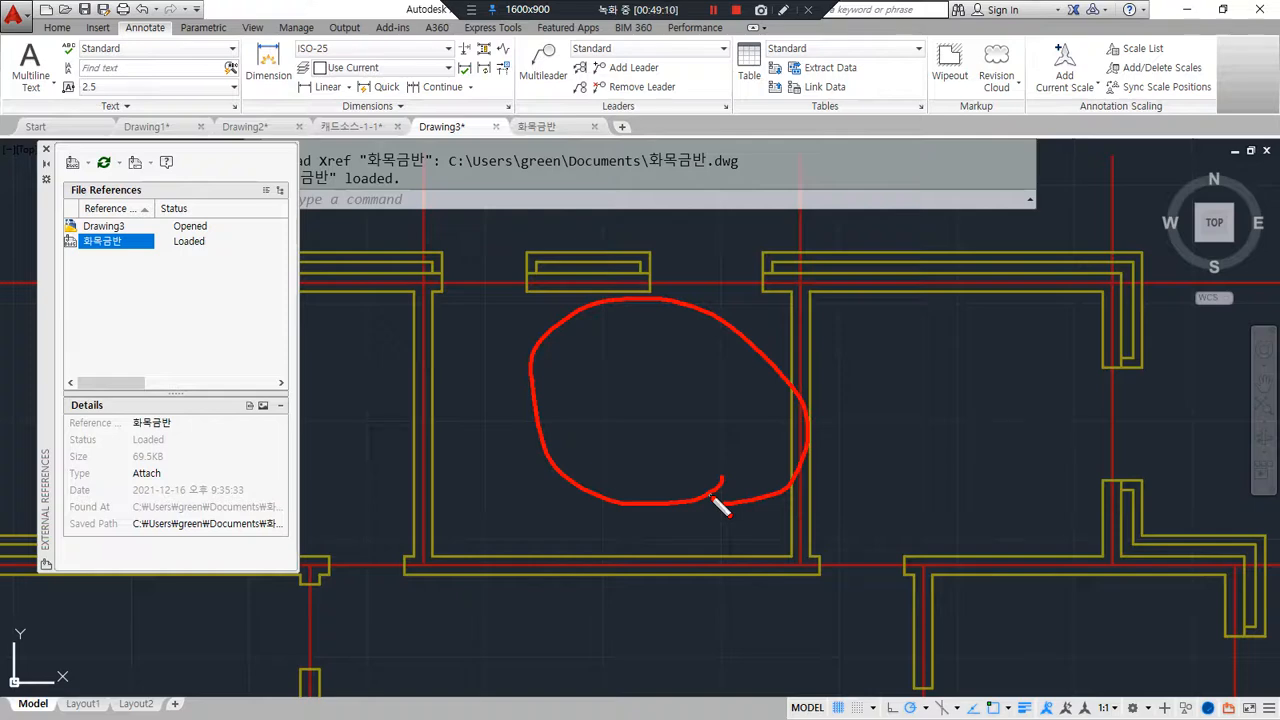
pyautogui.press('Escape')
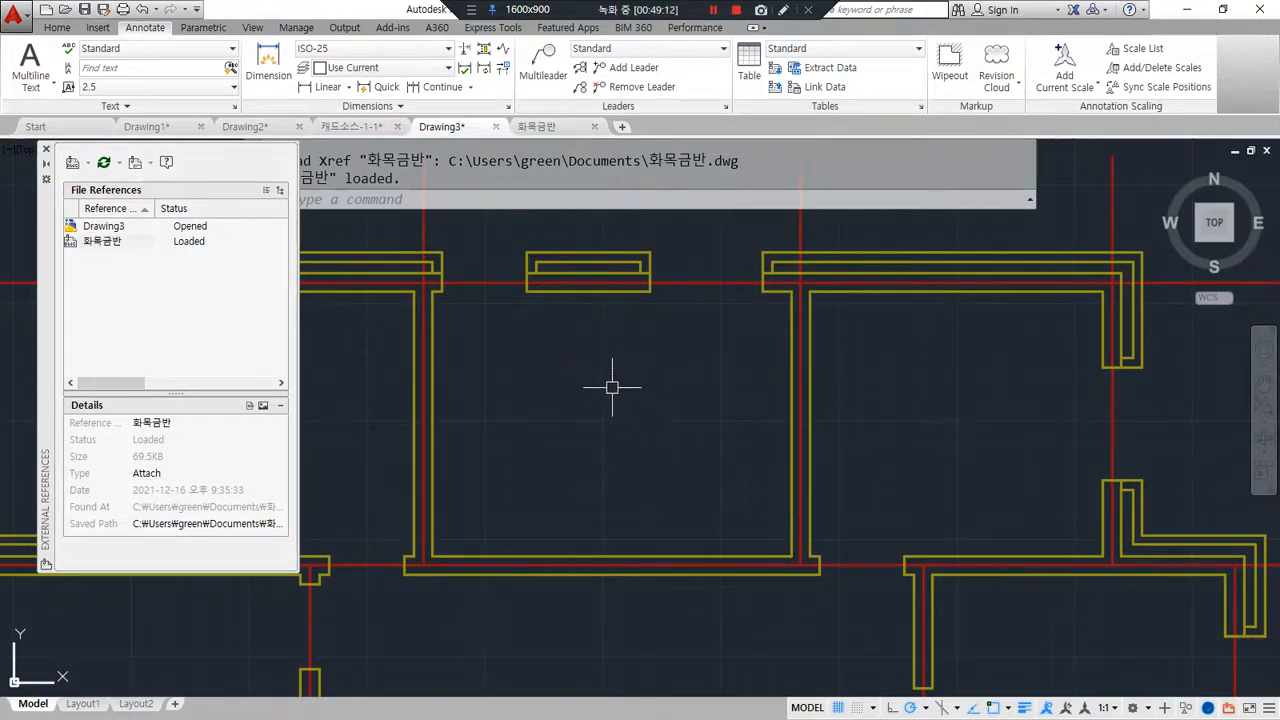
# Step: Bind the 화목금반 reference into Drawing3 using the Insert bind type
pyautogui.click(101, 245)
pyautogui.moveTo(102, 249)
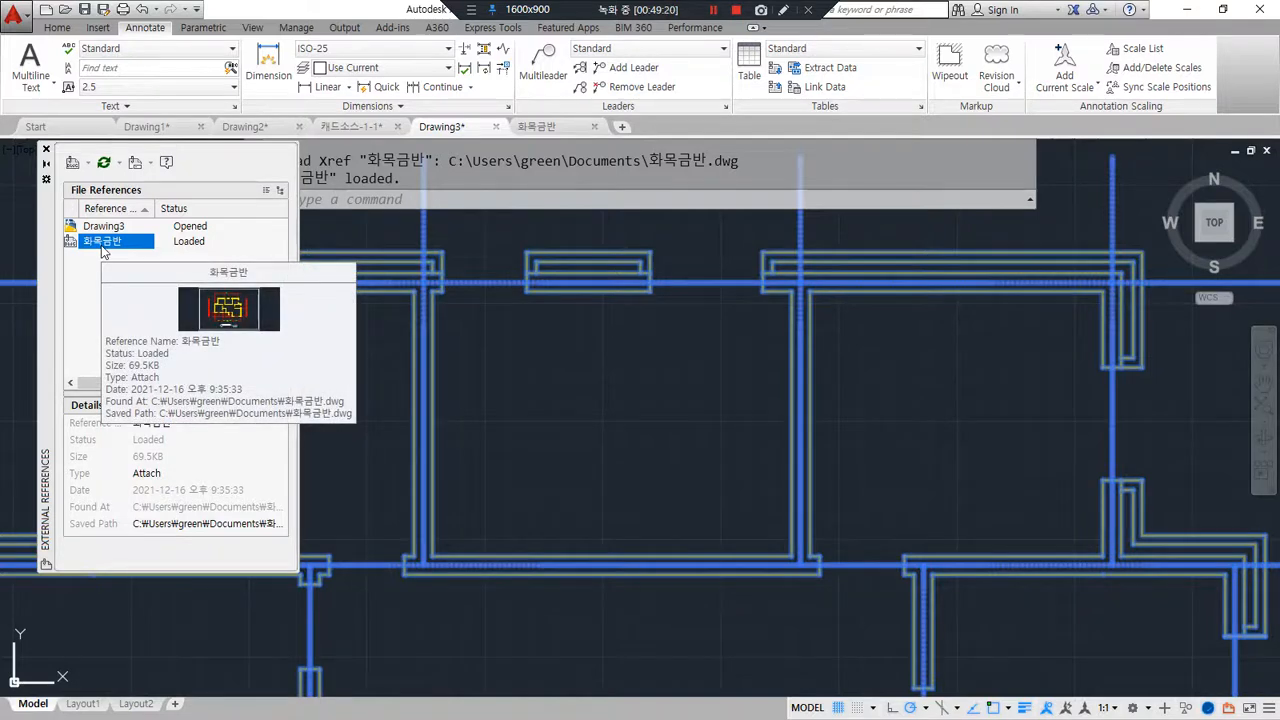
pyautogui.rightClick(103, 243)
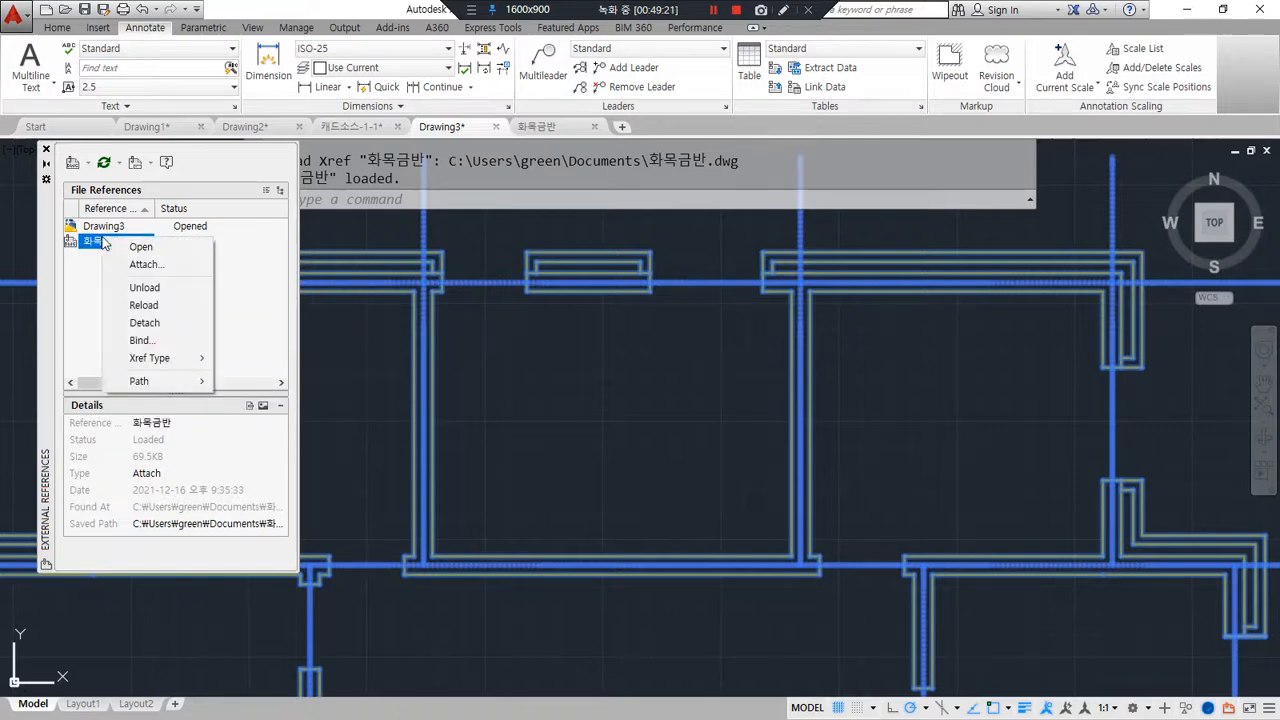
pyautogui.click(154, 341)
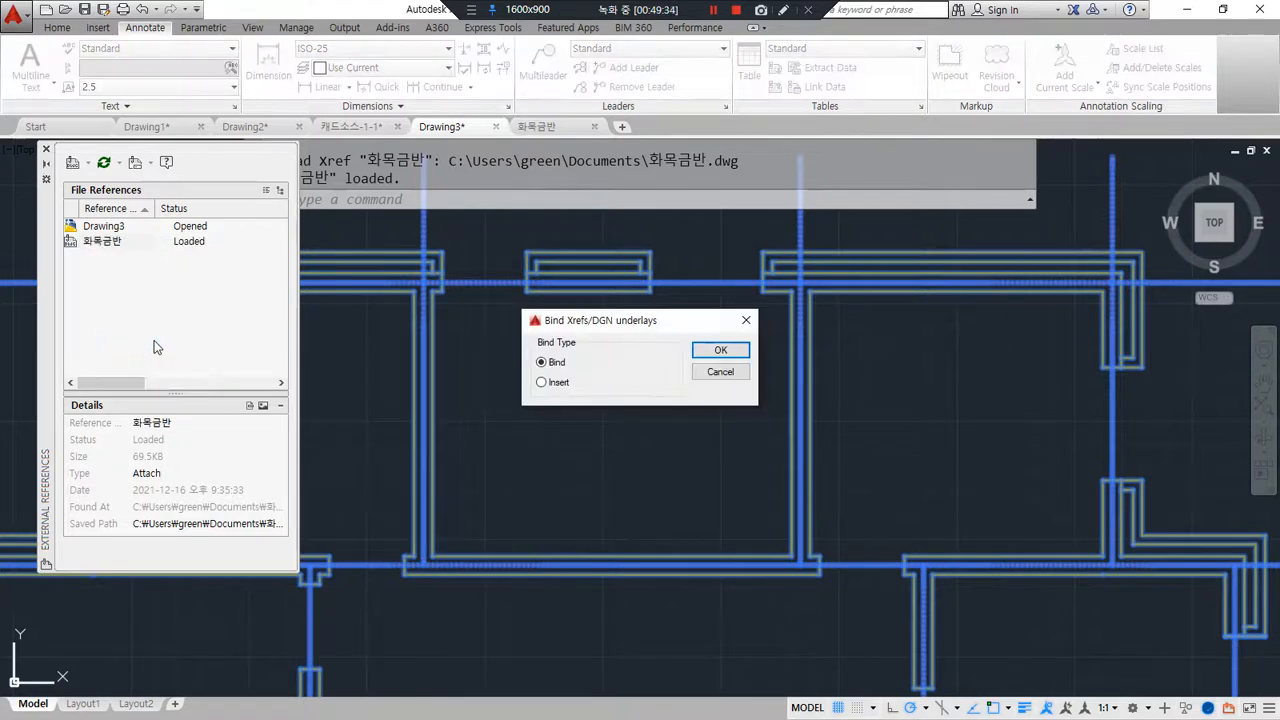
pyautogui.moveTo(576, 408)
pyautogui.mouseDown()
pyautogui.moveTo(612, 372)
pyautogui.moveTo(584, 414)
pyautogui.moveTo(548, 394)
pyautogui.mouseUp()
pyautogui.click(542, 382)
pyautogui.press('Return')
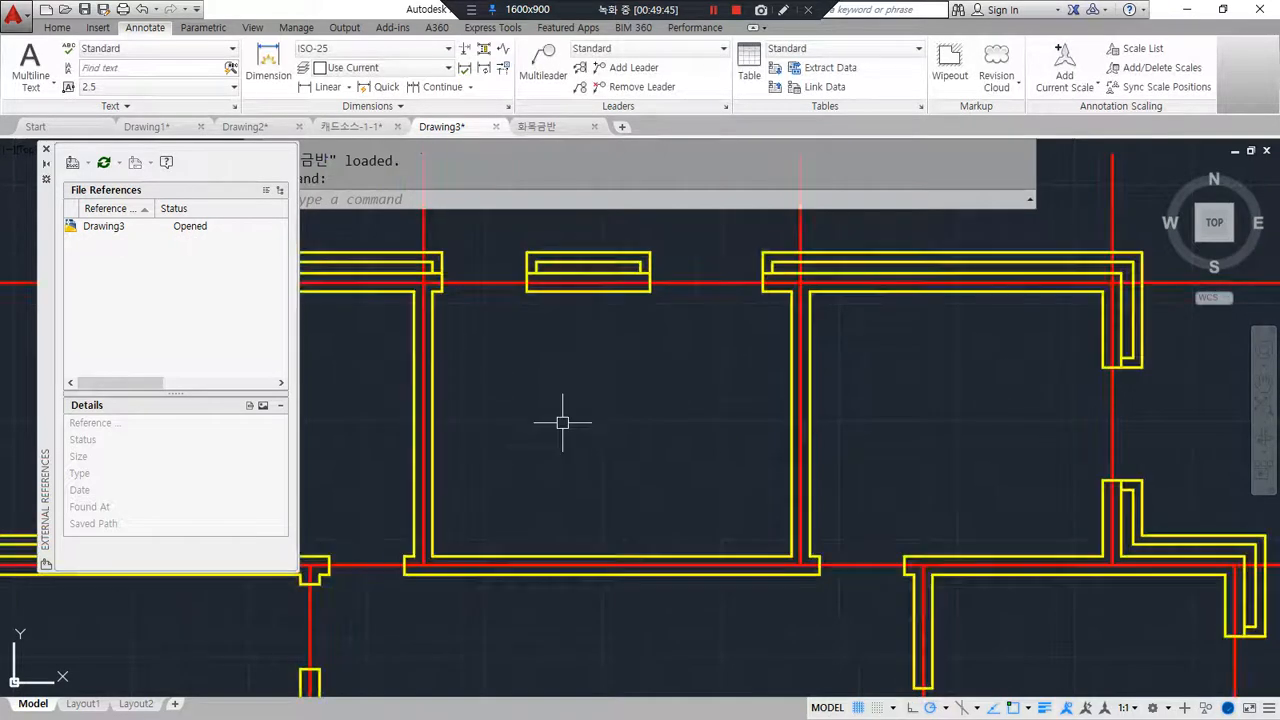
pyautogui.moveTo(491, 371)
pyautogui.mouseDown()
pyautogui.moveTo(440, 352)
pyautogui.moveTo(521, 338)
pyautogui.moveTo(483, 368)
pyautogui.mouseUp()
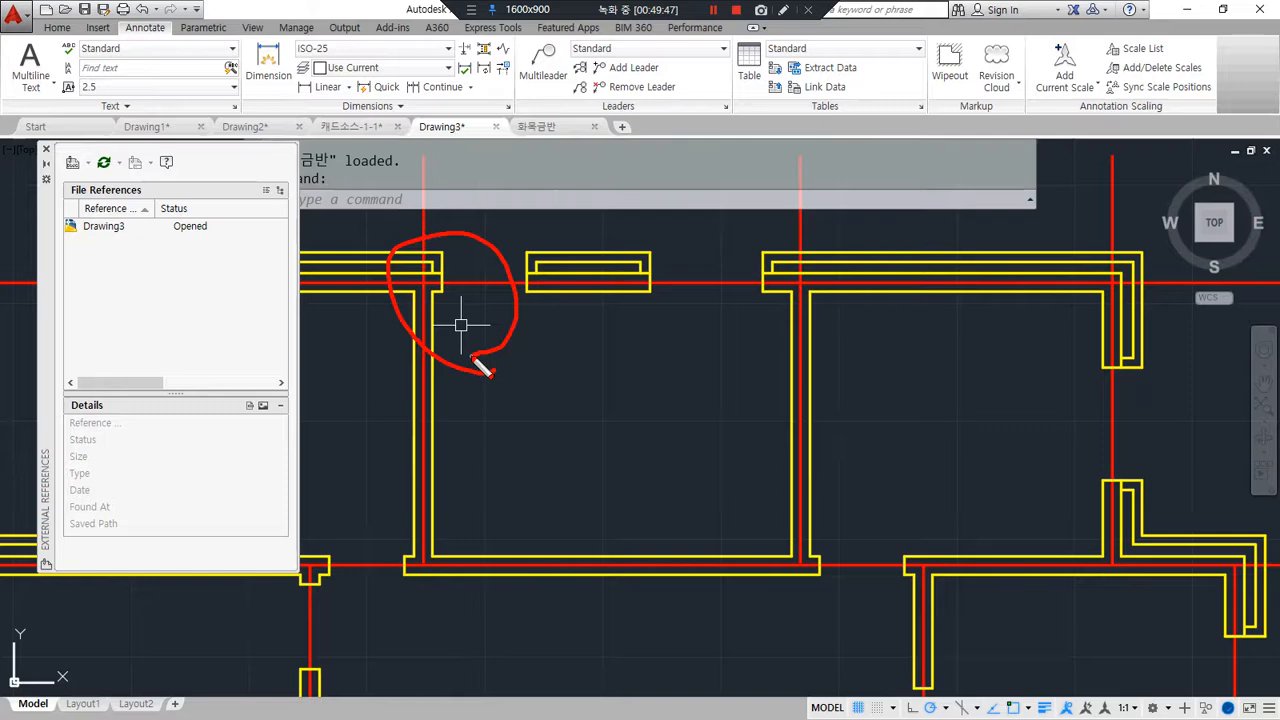